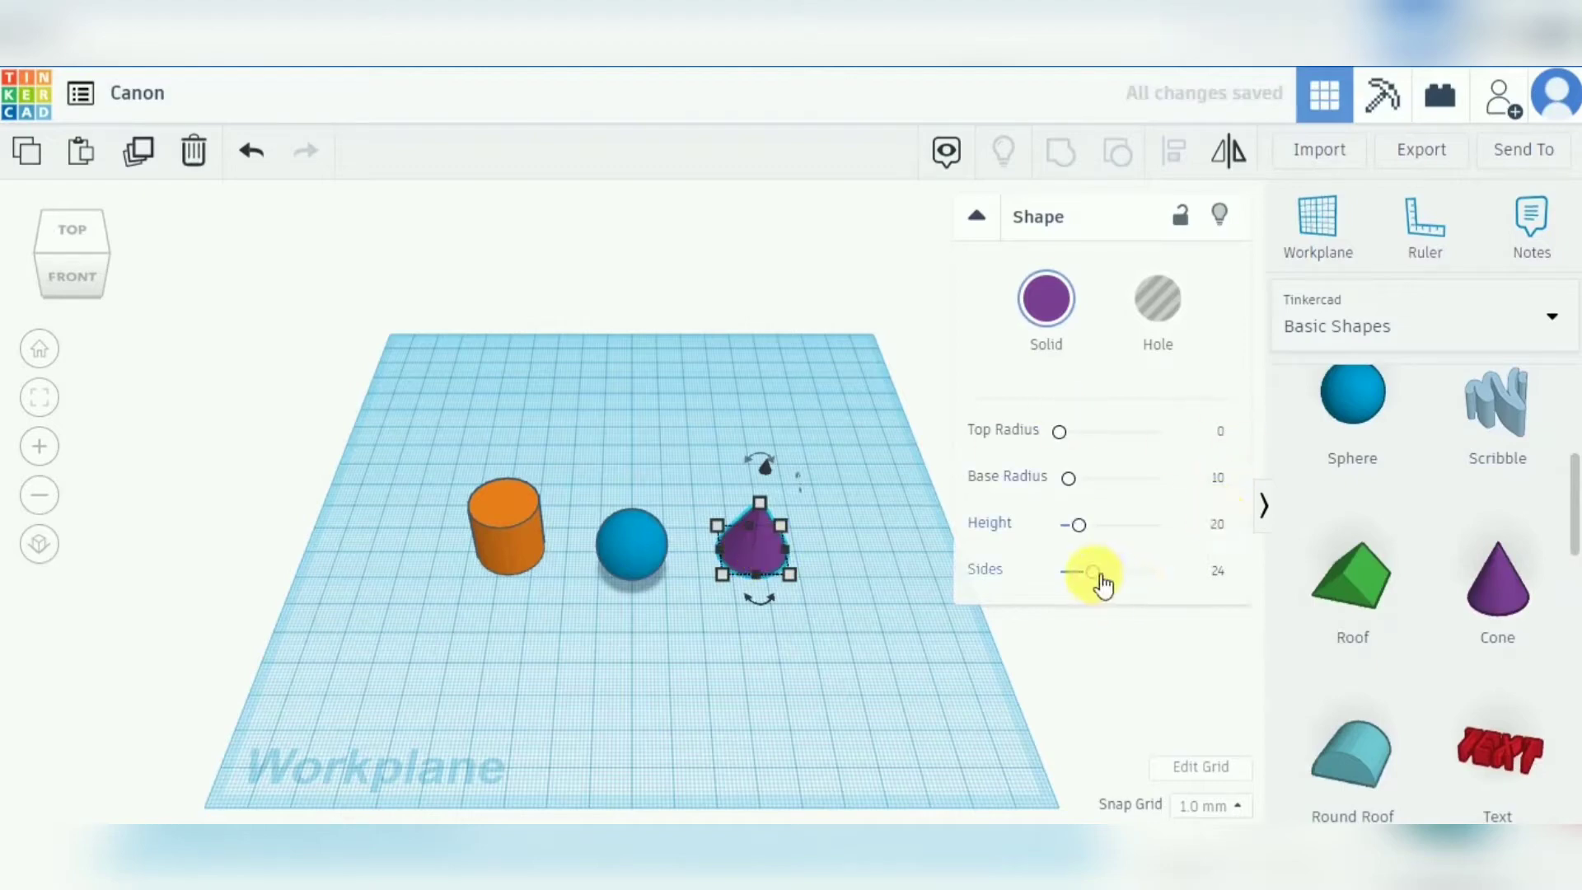
Set the purple cone's sides to 64, top radius to 7 and height to 40.
drag(1101, 584, 1218, 583)
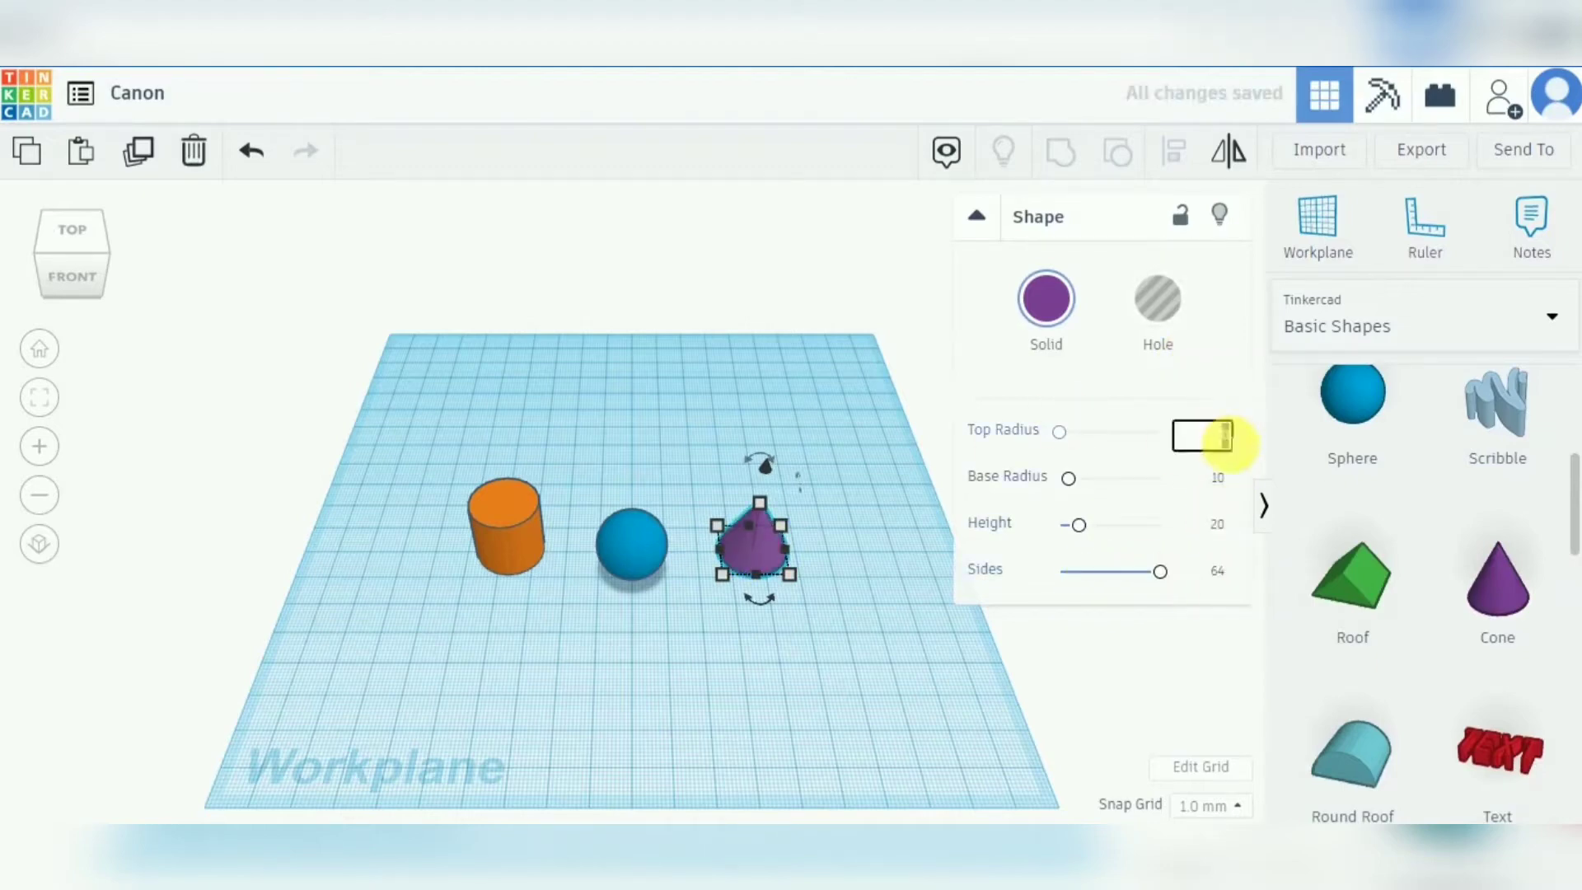
key(Return)
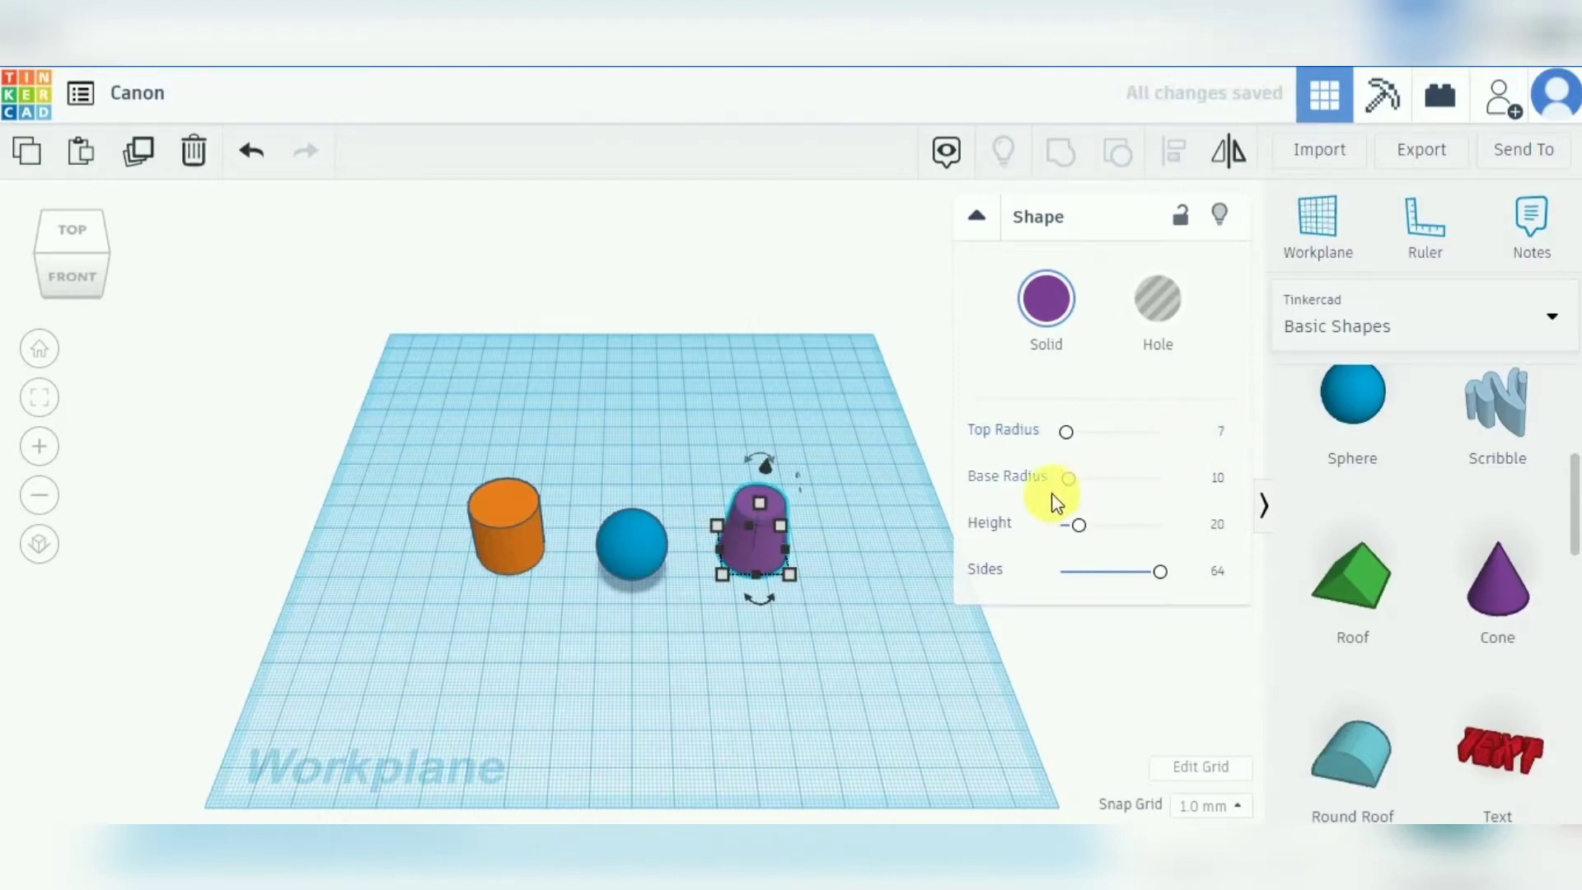
click(1218, 524)
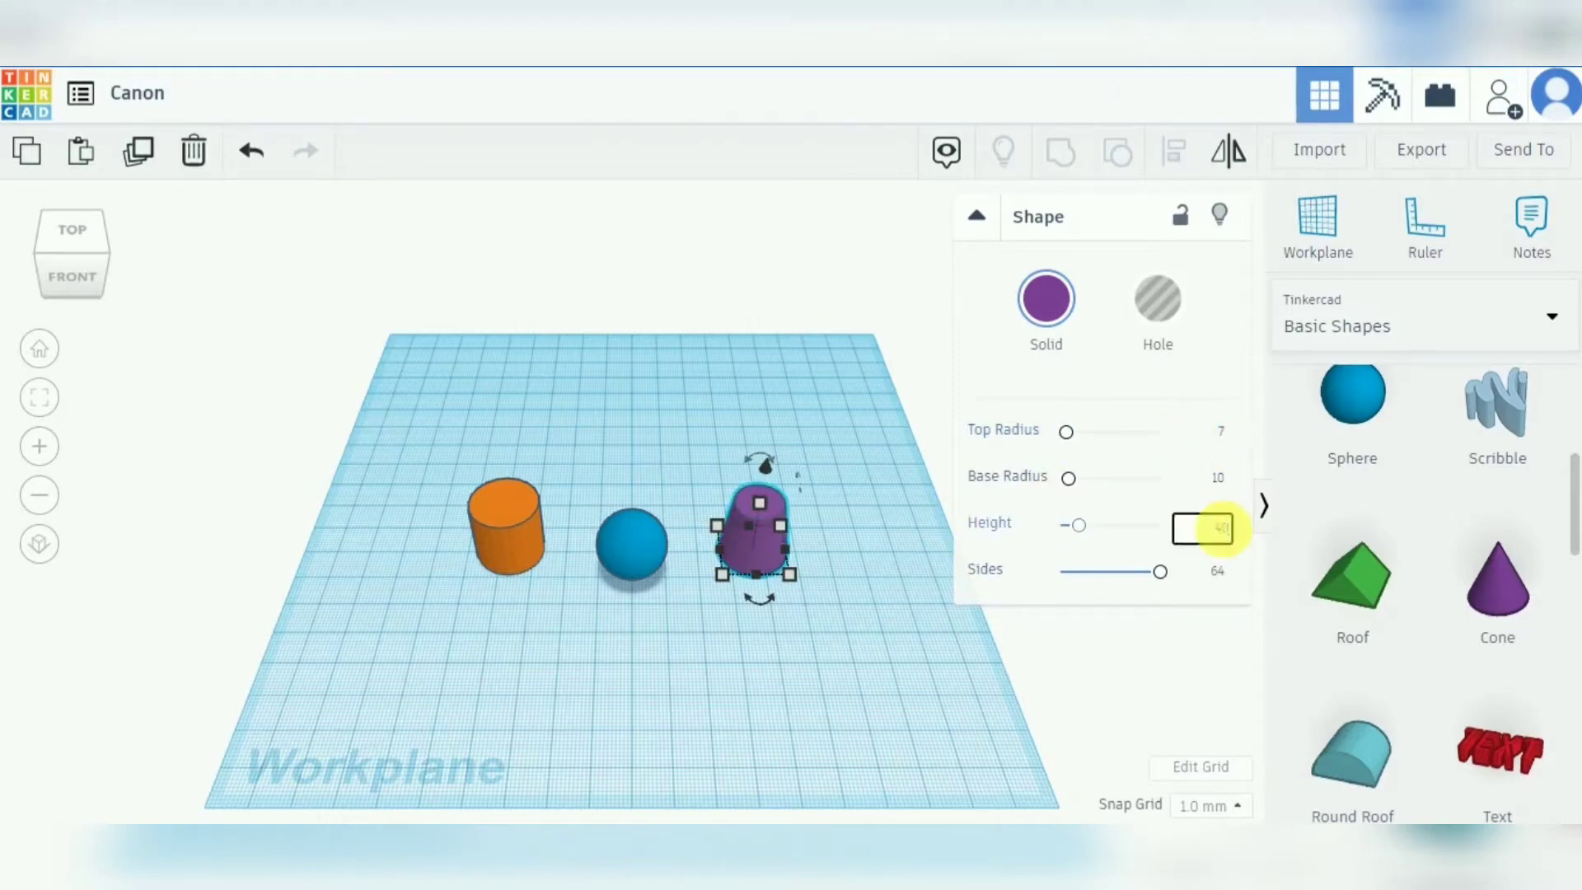
key(Return)
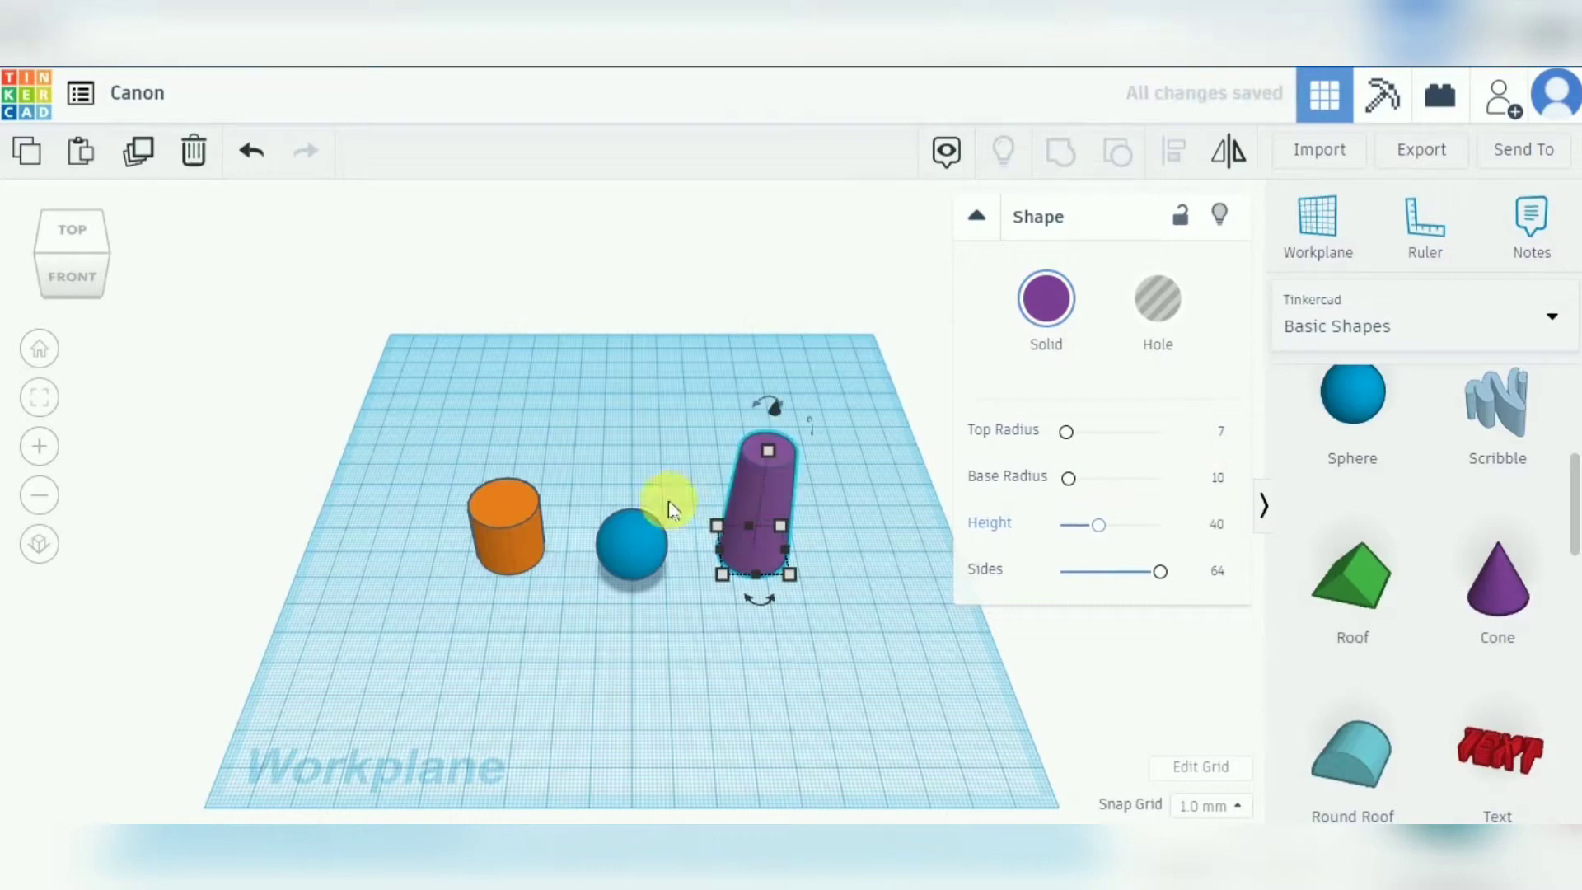
Raise the sphere's steps to the maximum and set the orange cylinder's sides to 64 and segments to 10.
click(615, 562)
drag(1136, 437, 1183, 438)
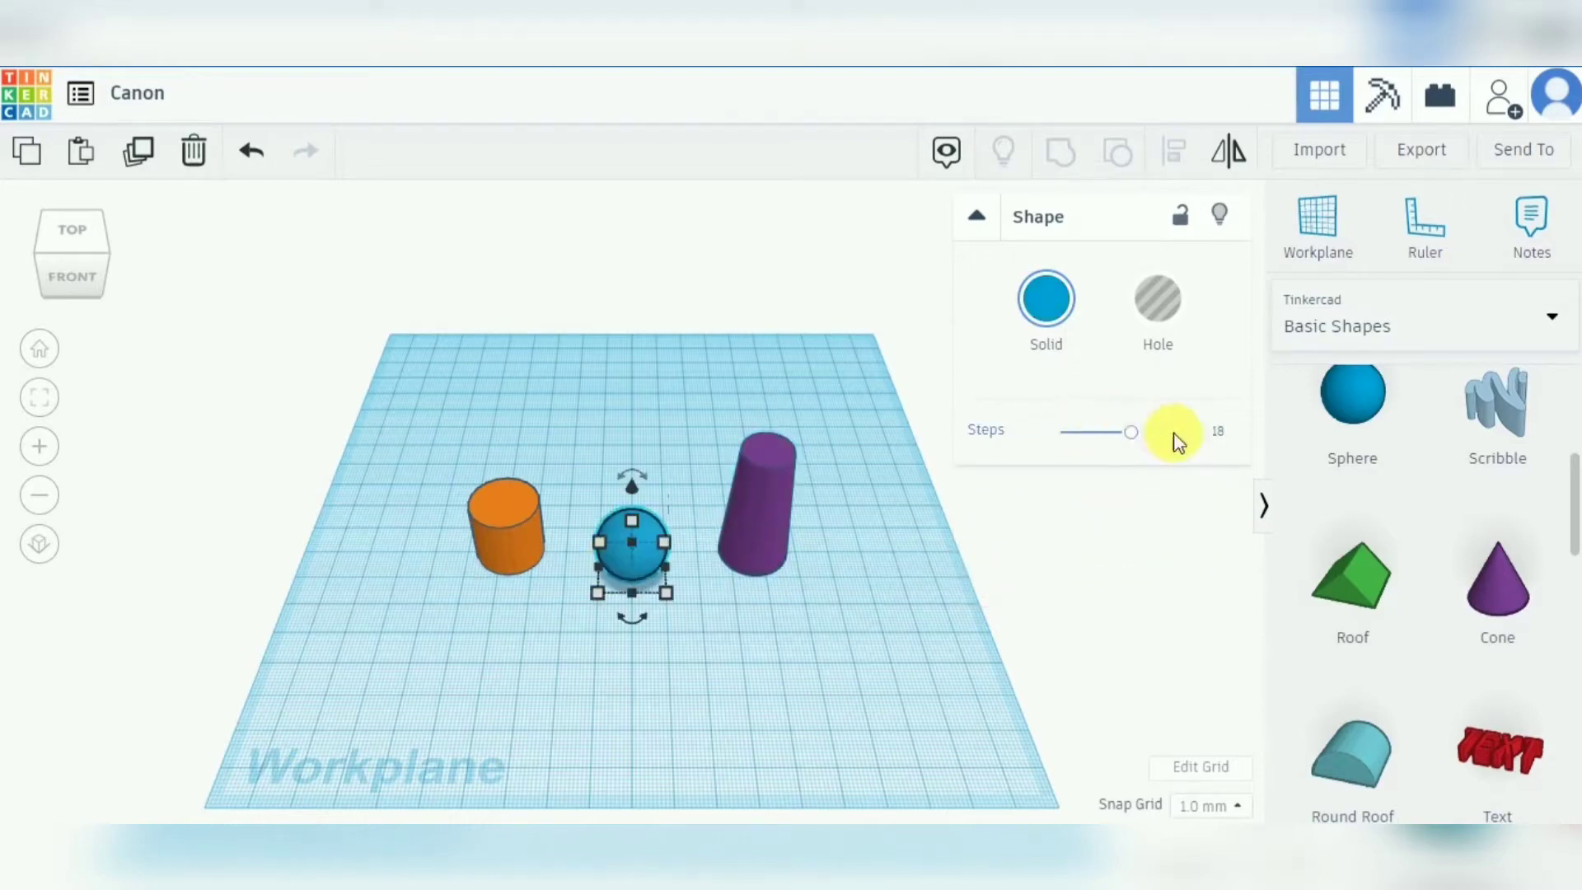
click(502, 512)
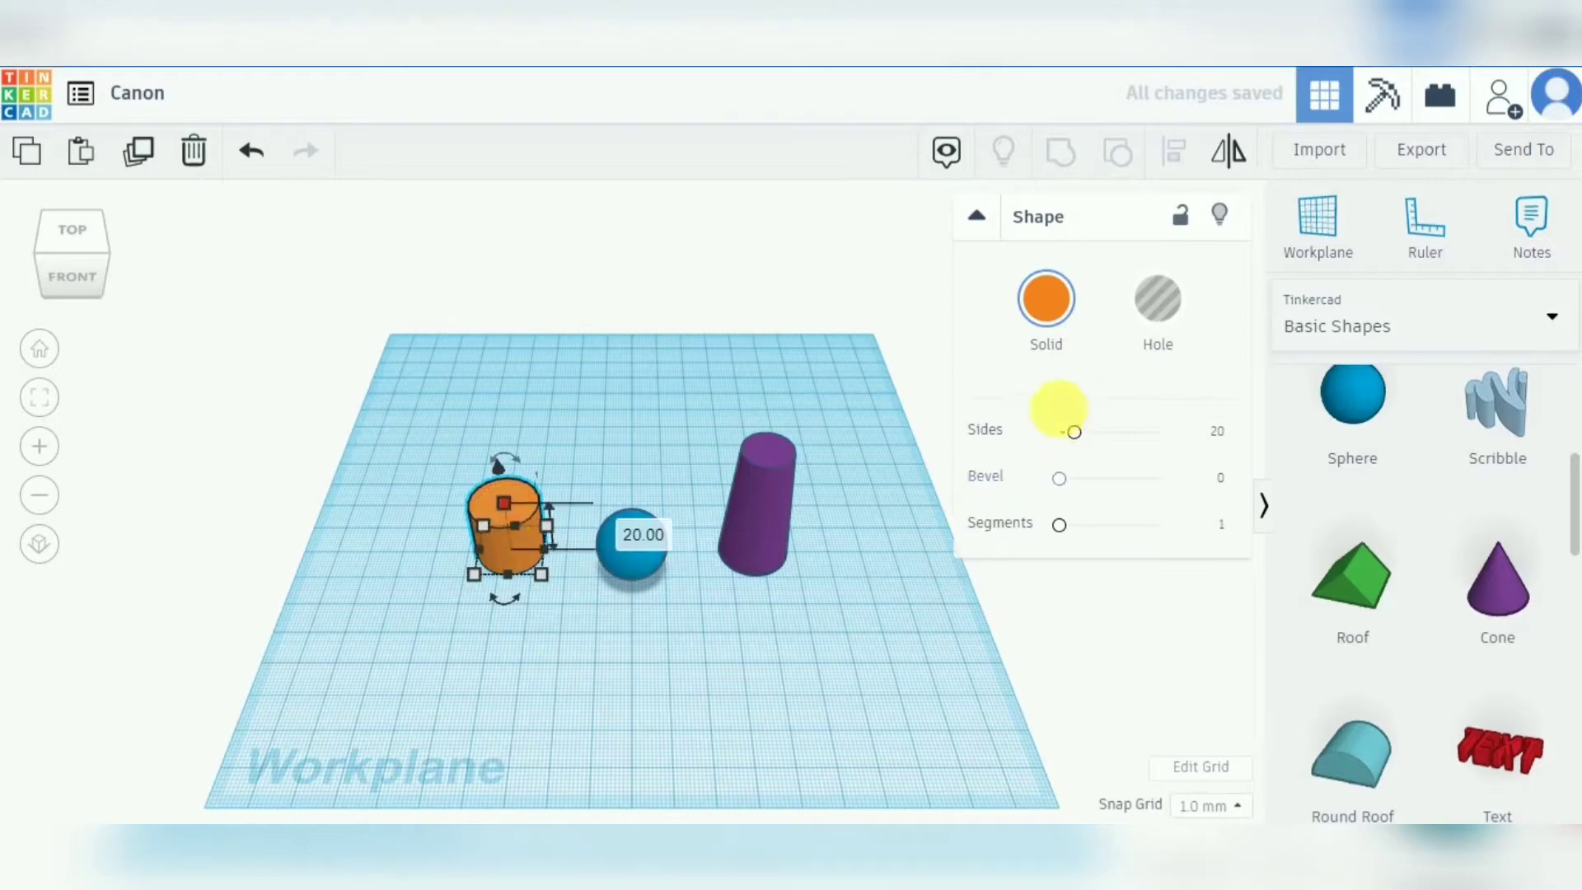
drag(1095, 443, 1200, 444)
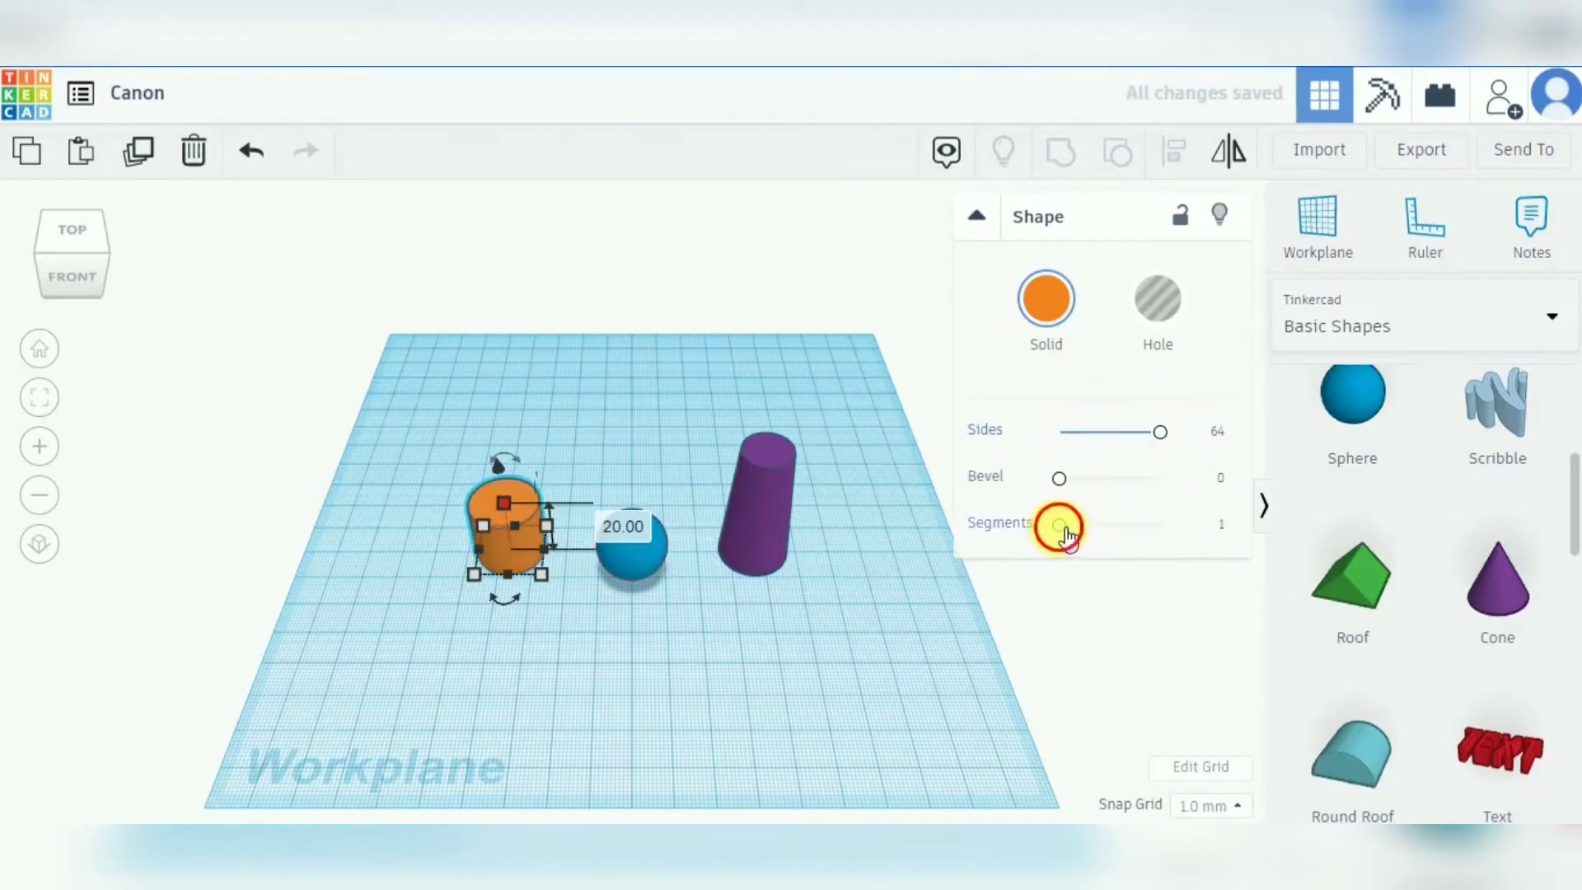
drag(1057, 524, 1195, 535)
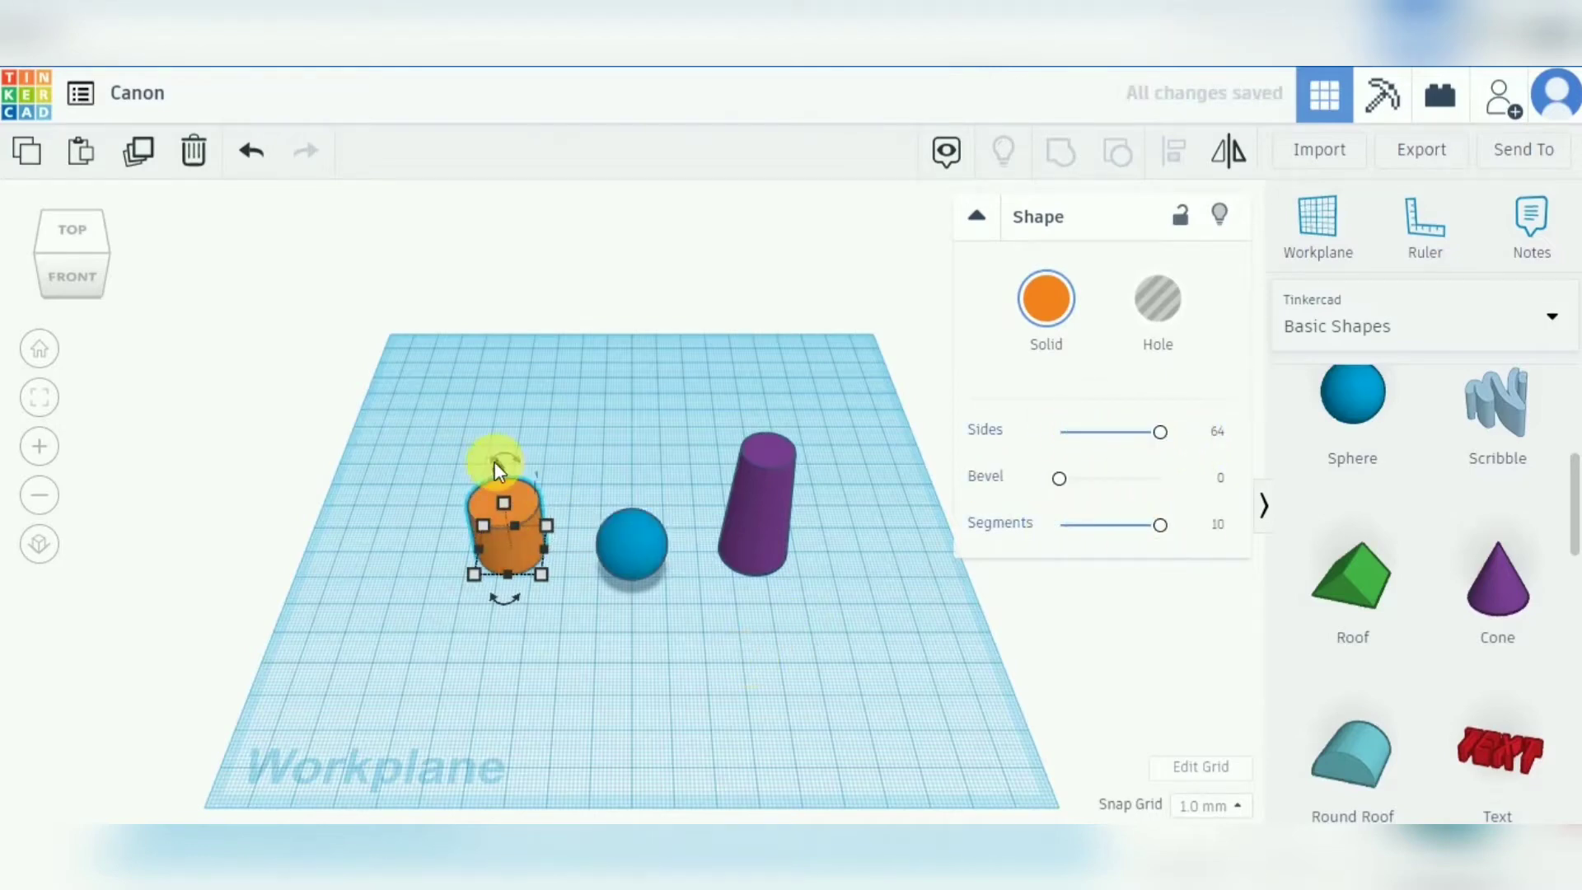
Raise the orange cylinder to 10 mm above the workplane.
drag(496, 463, 496, 432)
click(659, 496)
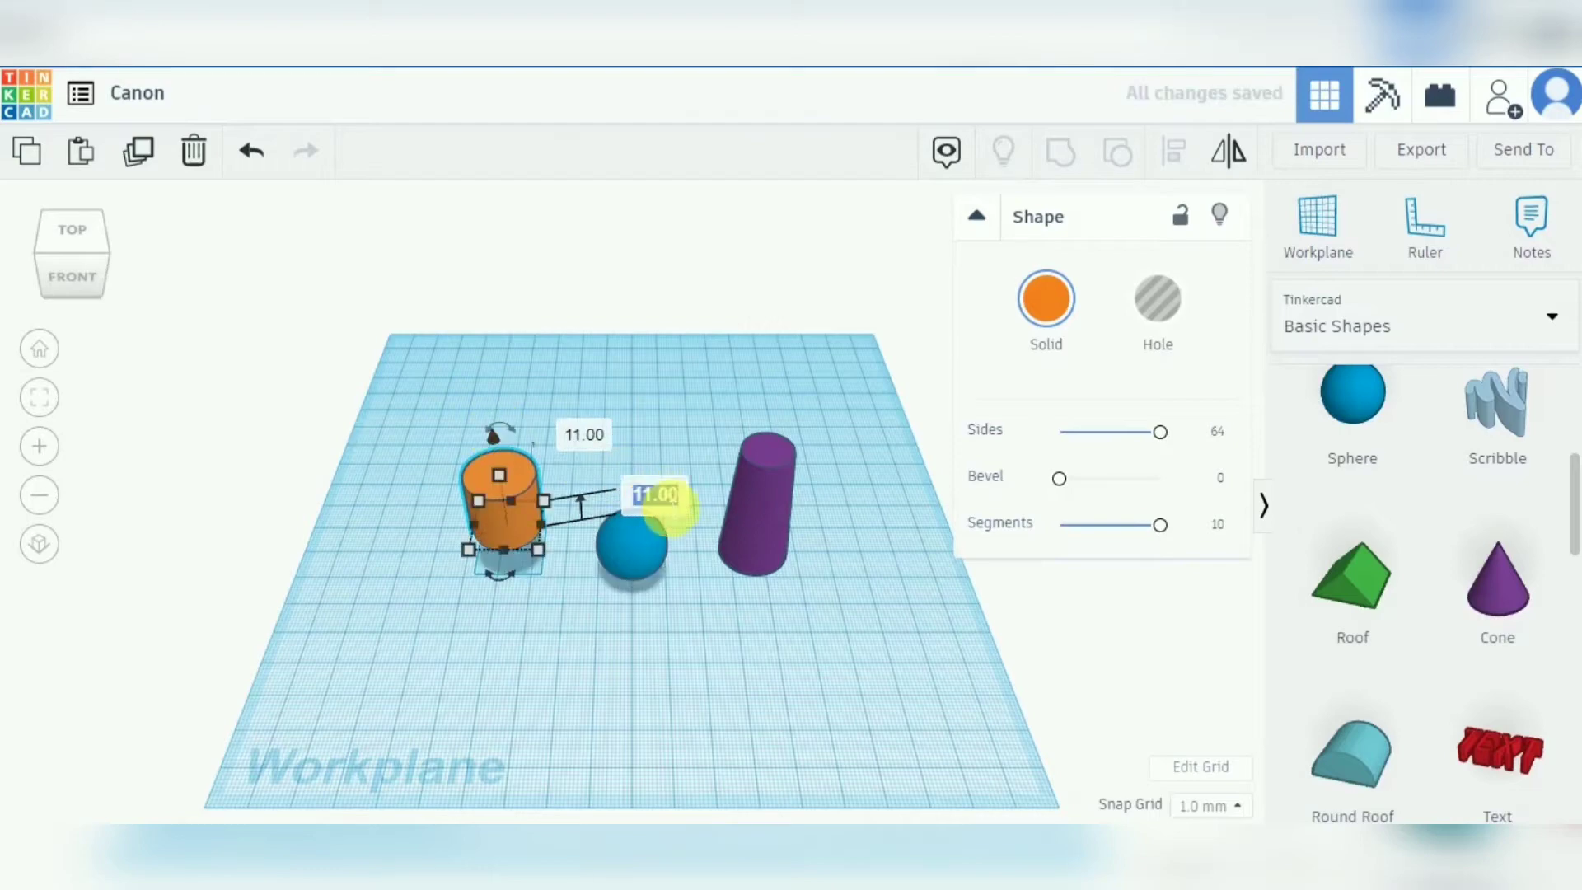
text(10)
key(Return)
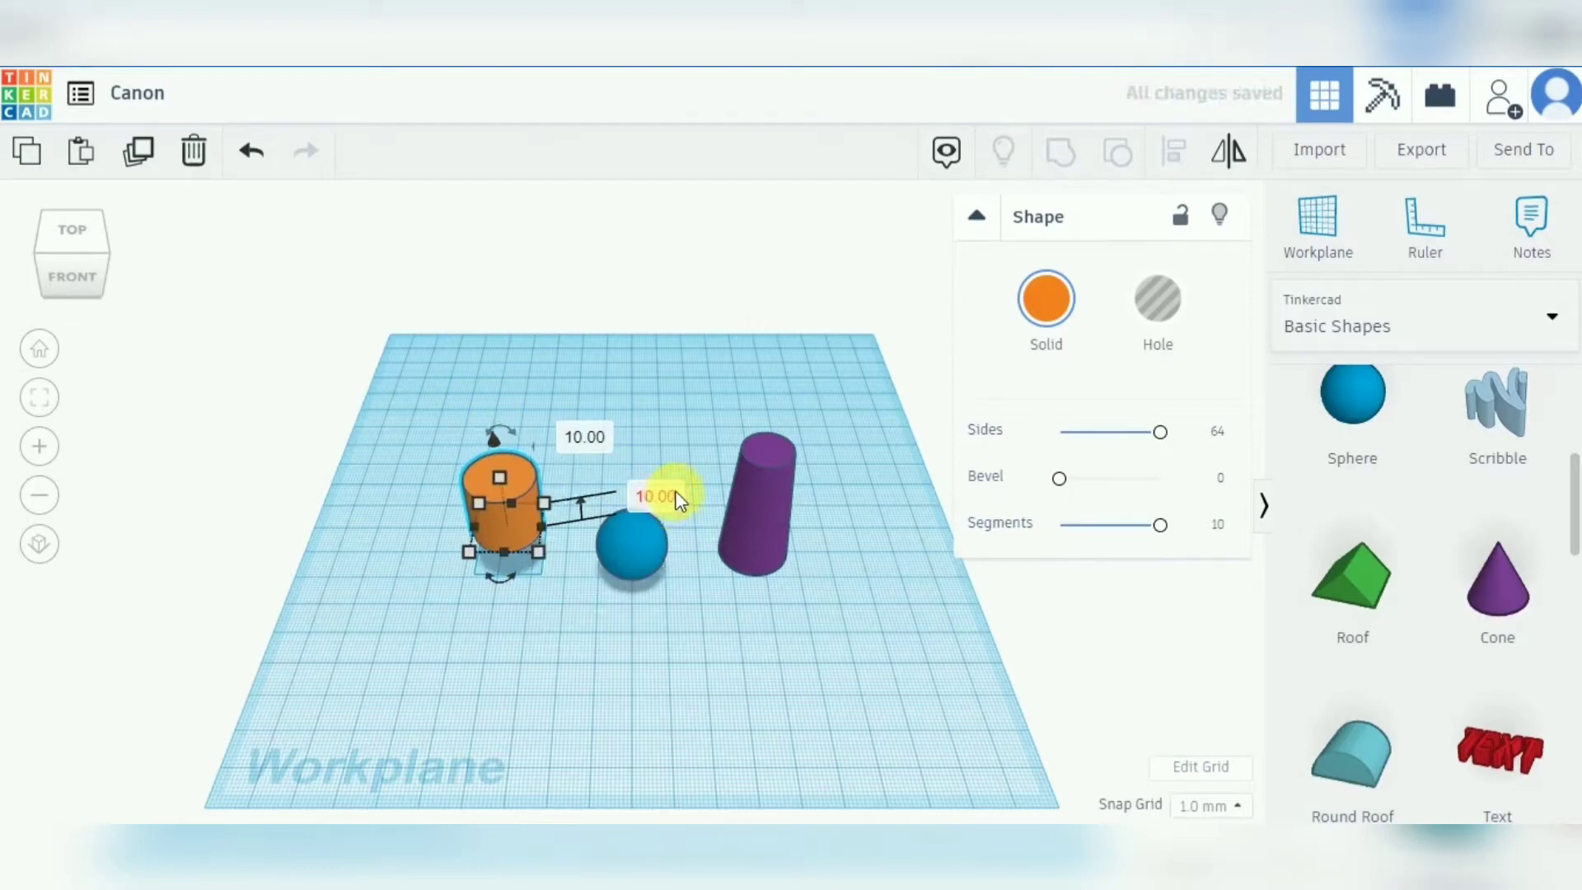
drag(496, 438, 493, 409)
click(671, 488)
text(10)
key(Return)
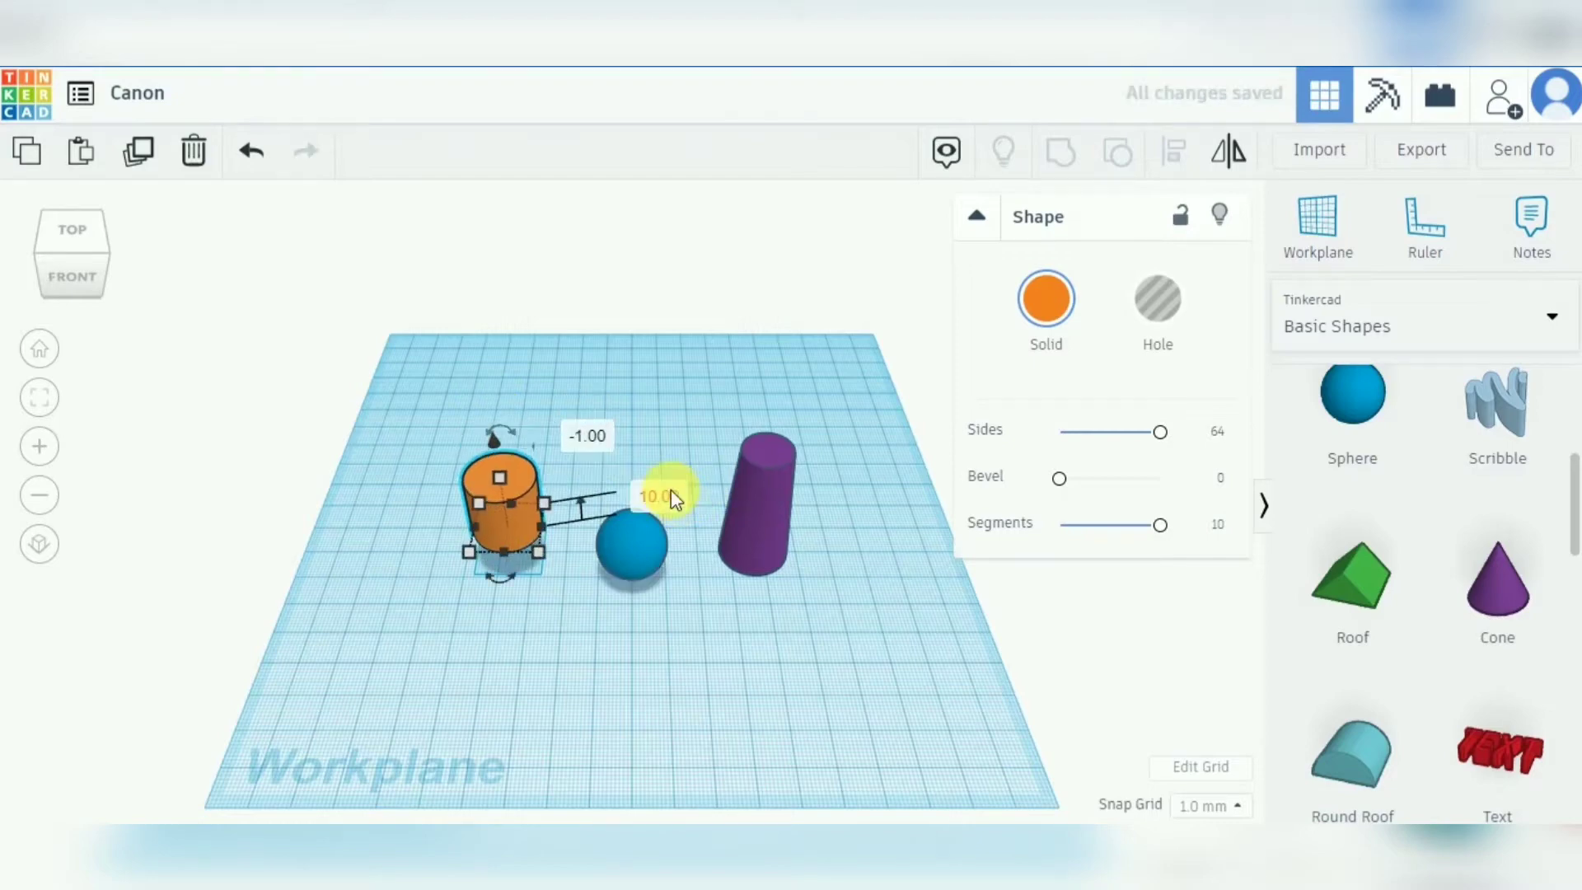
Raise the purple cone to 30 mm above the workplane.
click(781, 433)
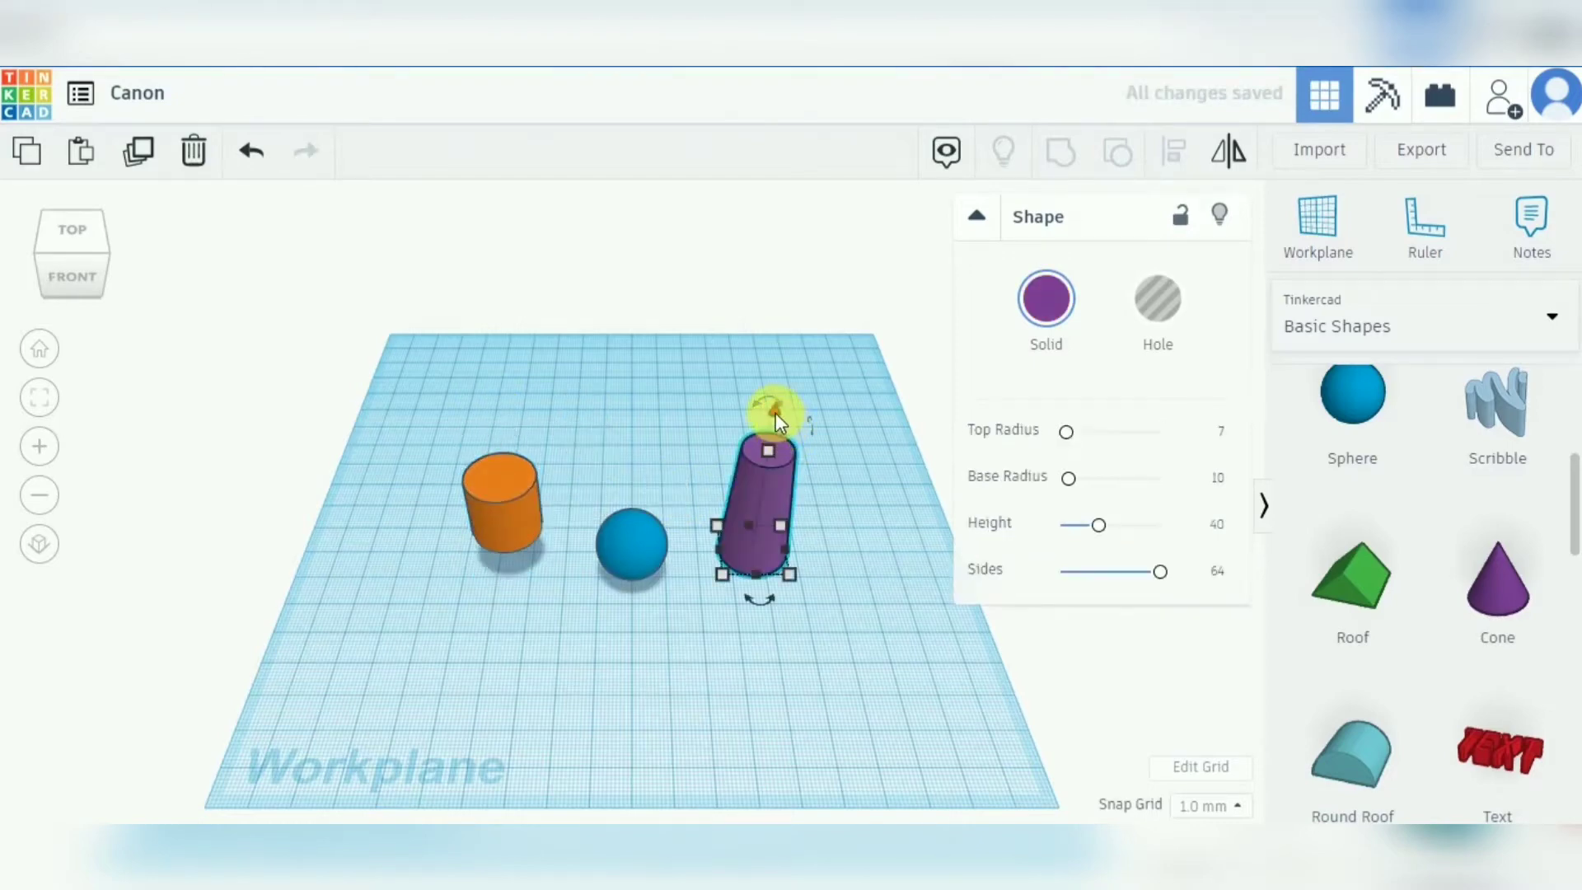
drag(775, 405, 782, 337)
click(905, 519)
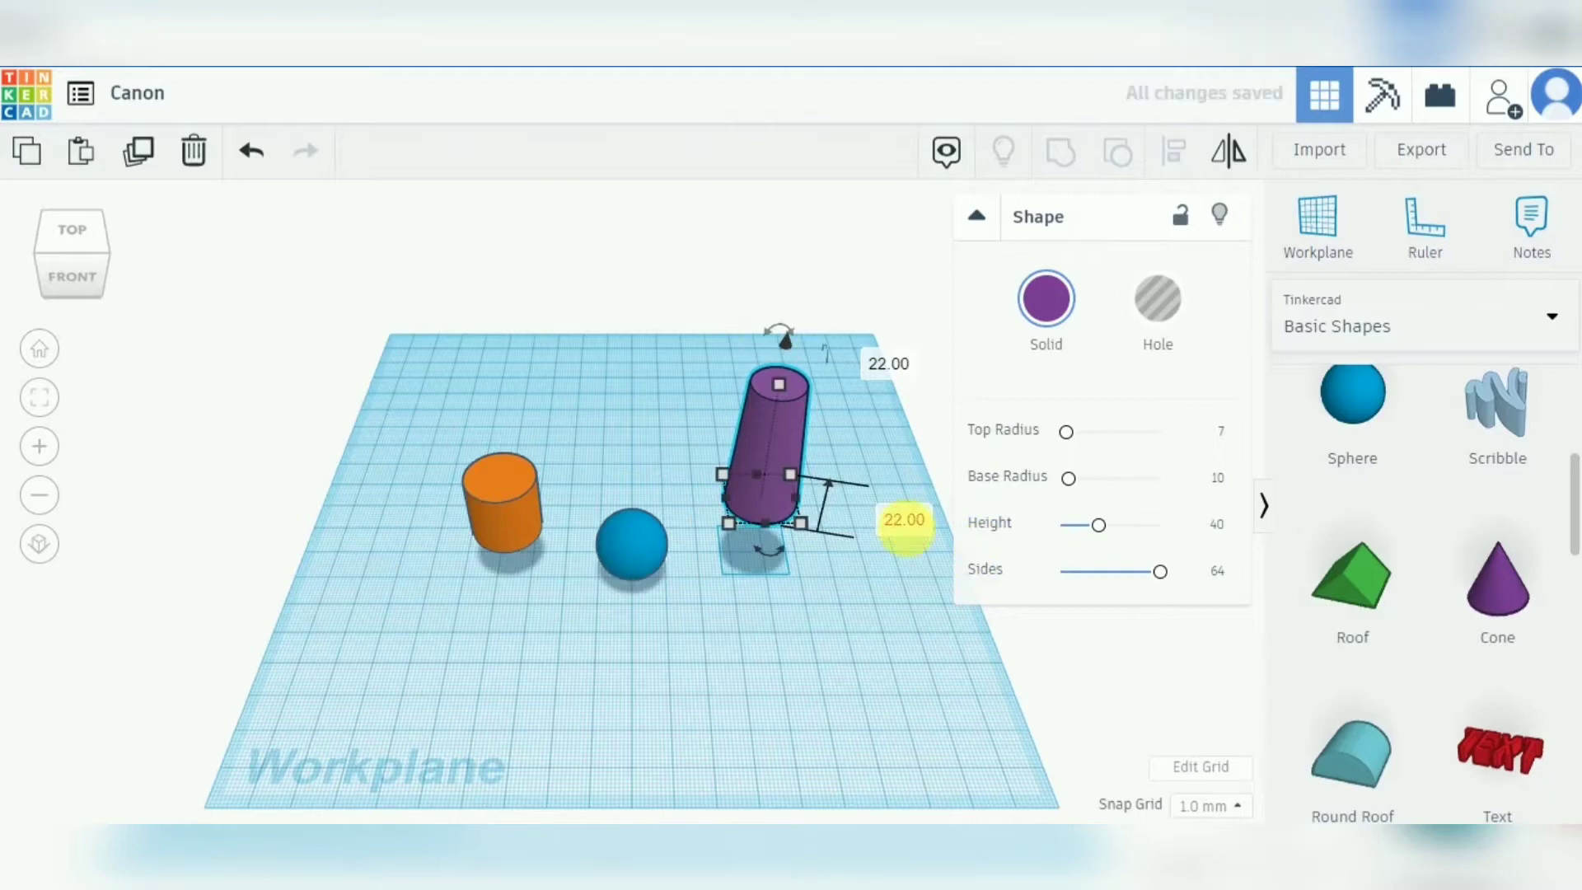
text(30)
key(Return)
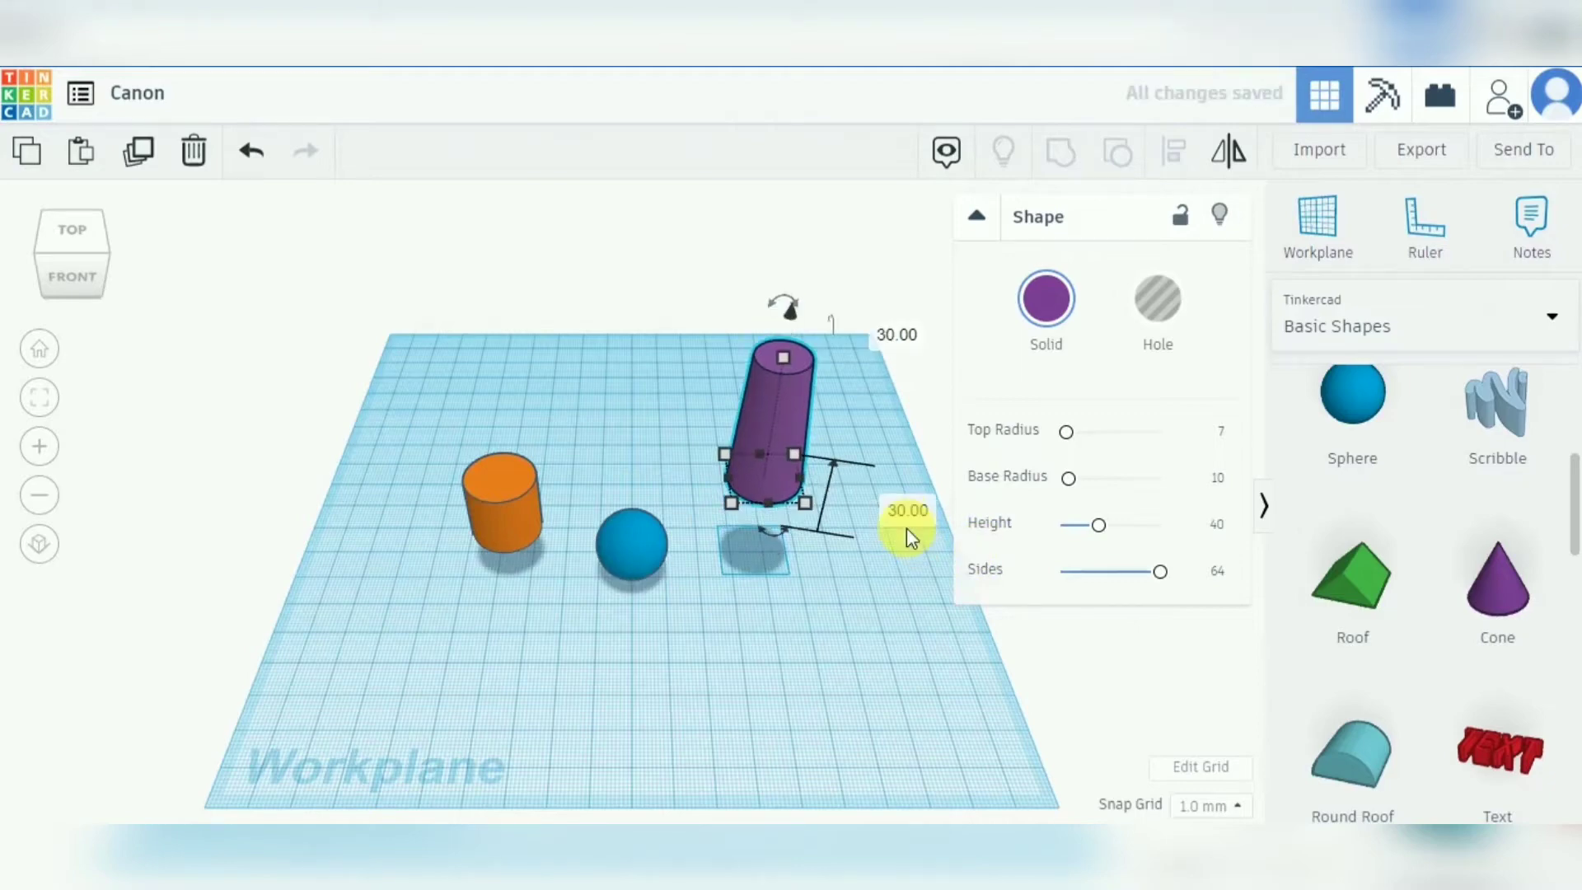
Align the cylinder, sphere and cone to their common centre in both horizontal directions to stack them as the cannon barrel.
key(ctrl+a)
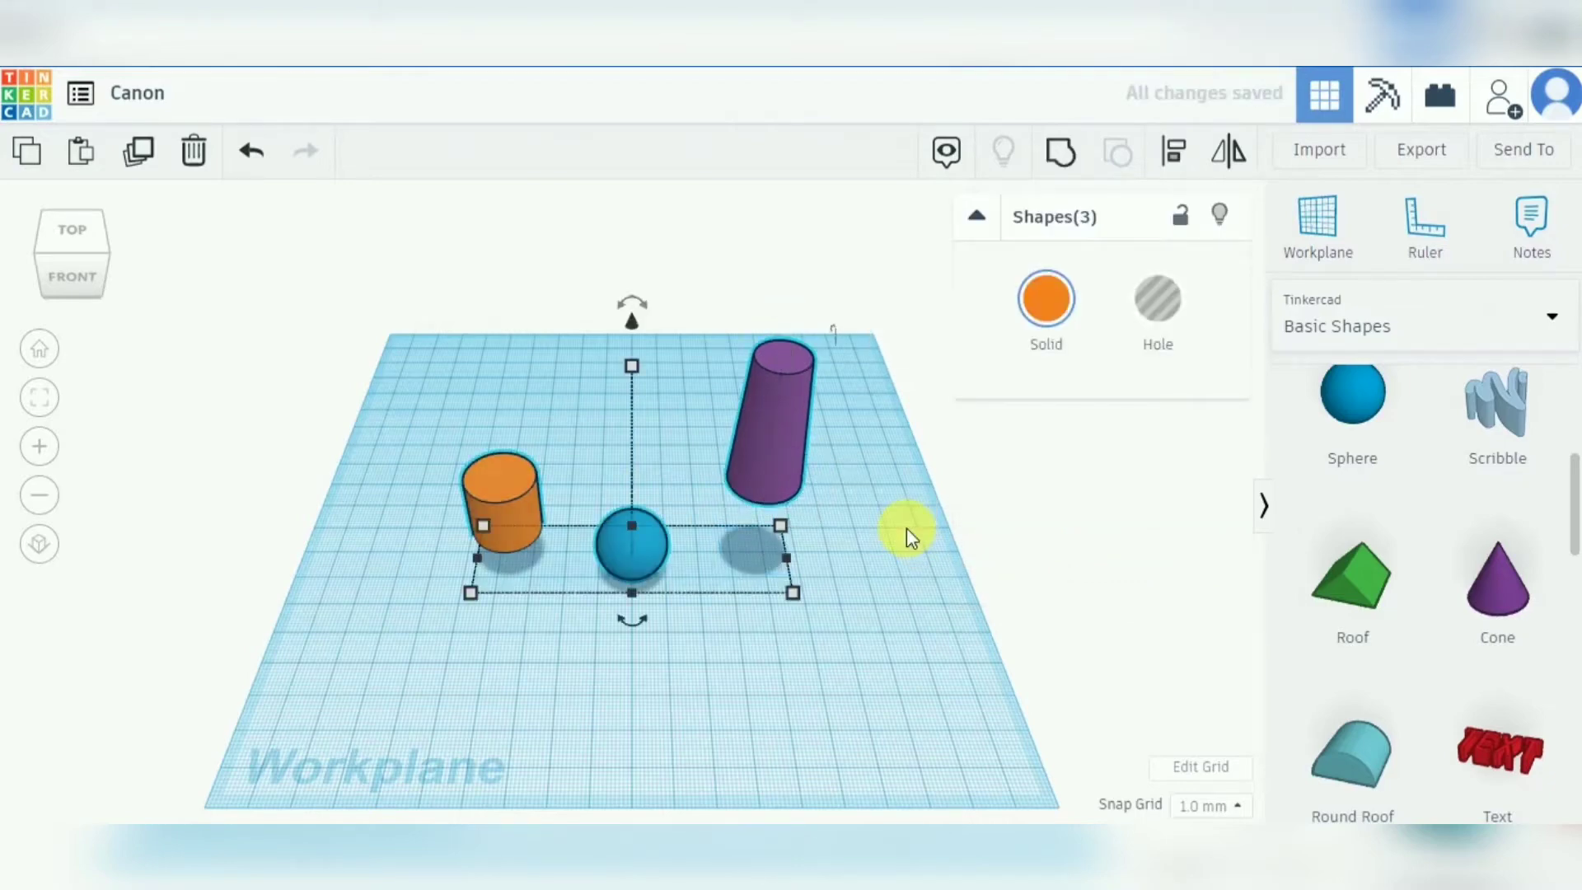
click(1176, 165)
click(631, 621)
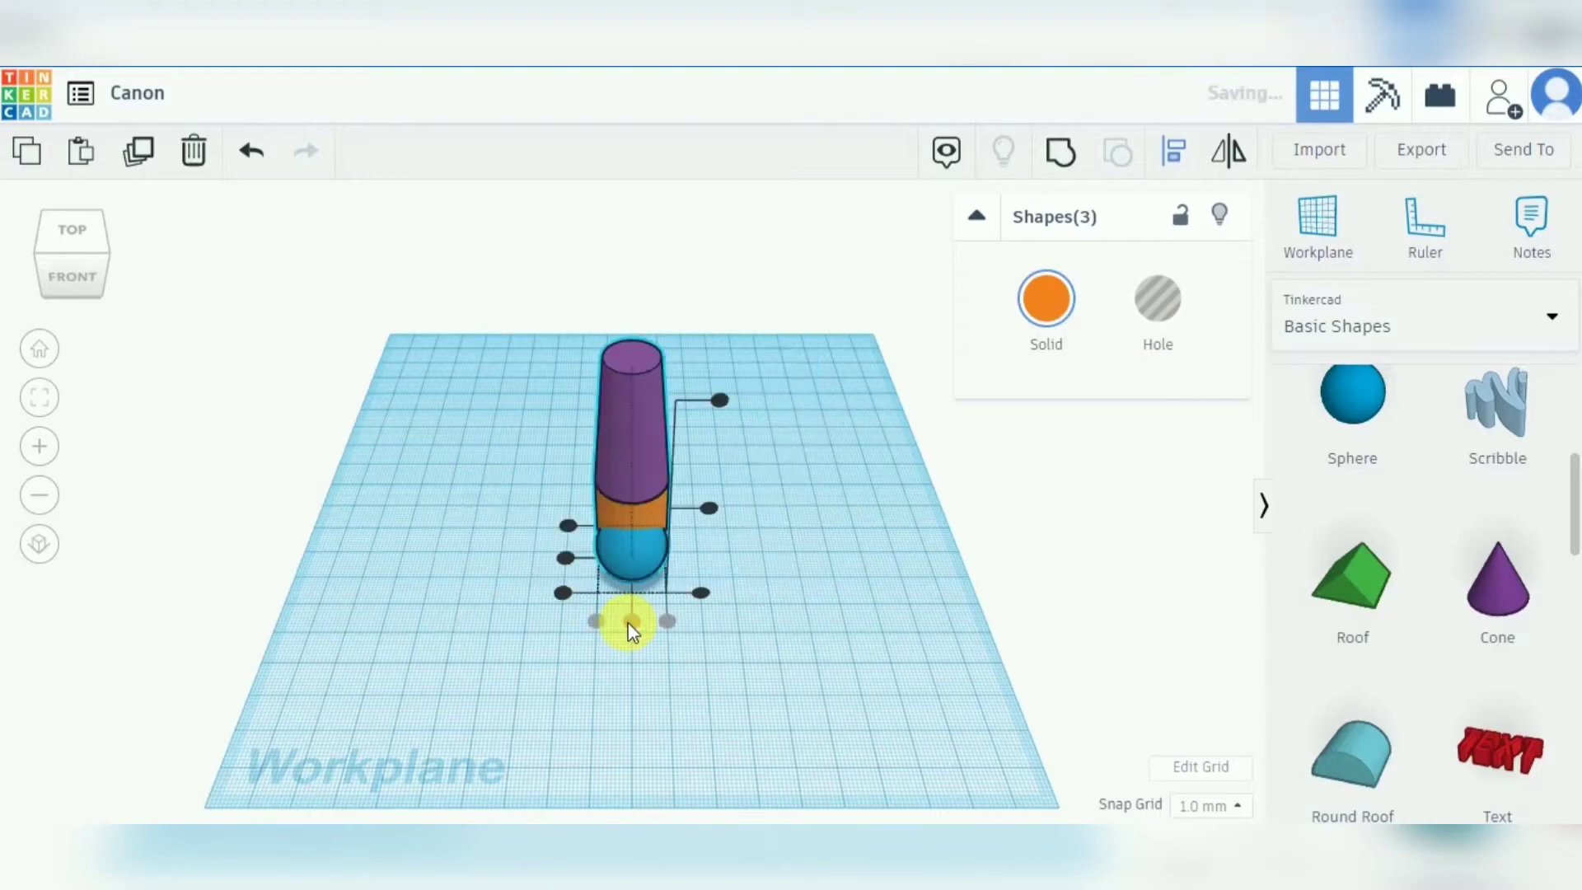
click(569, 555)
click(814, 573)
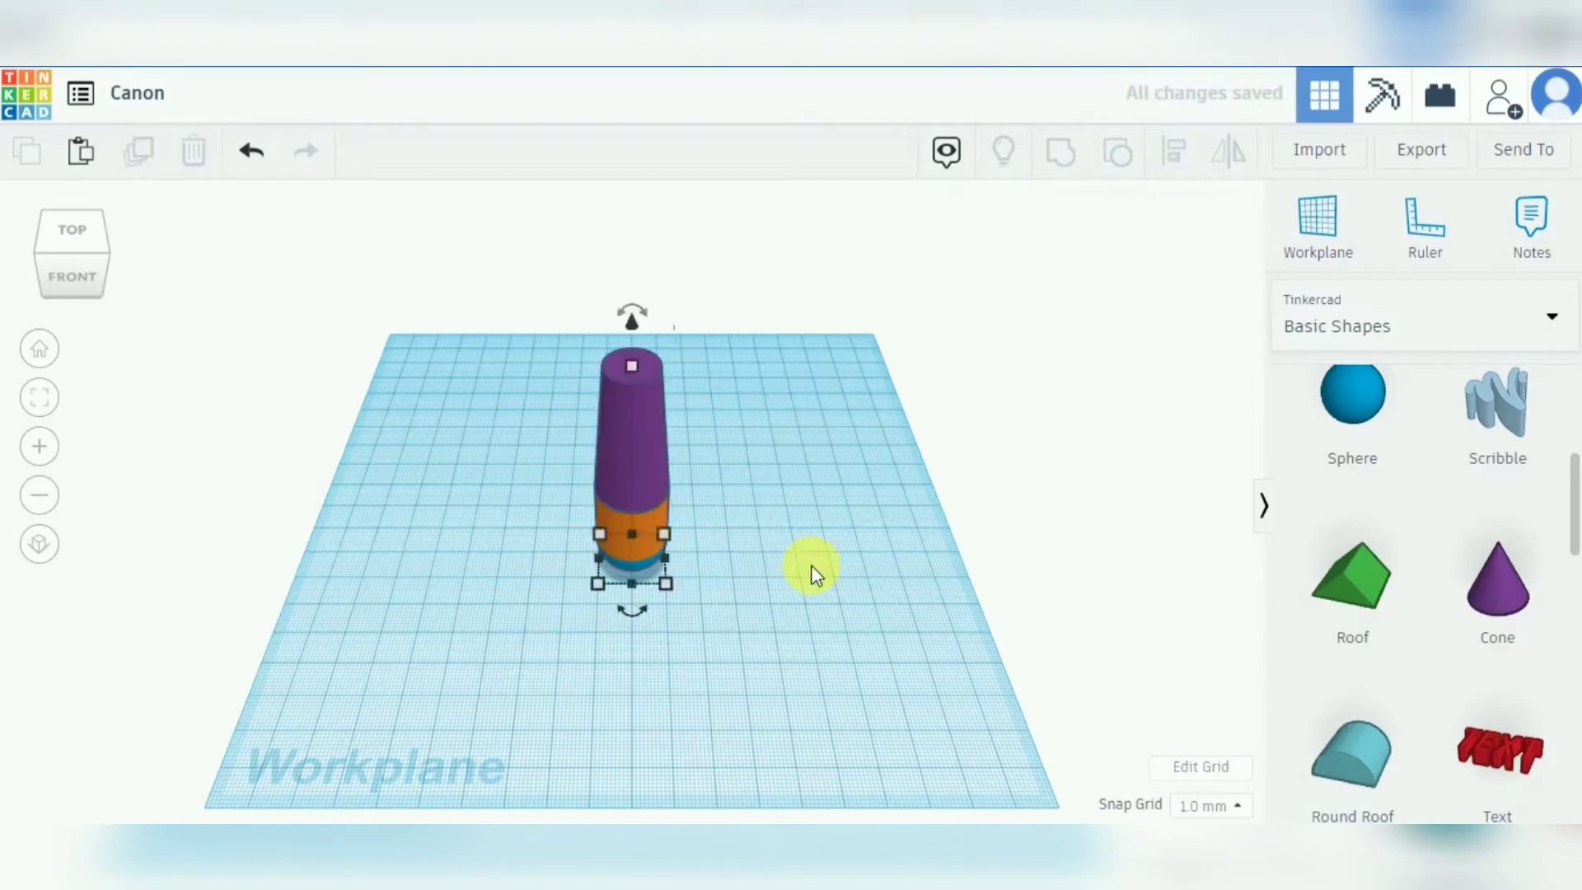
right_drag(724, 494, 833, 522)
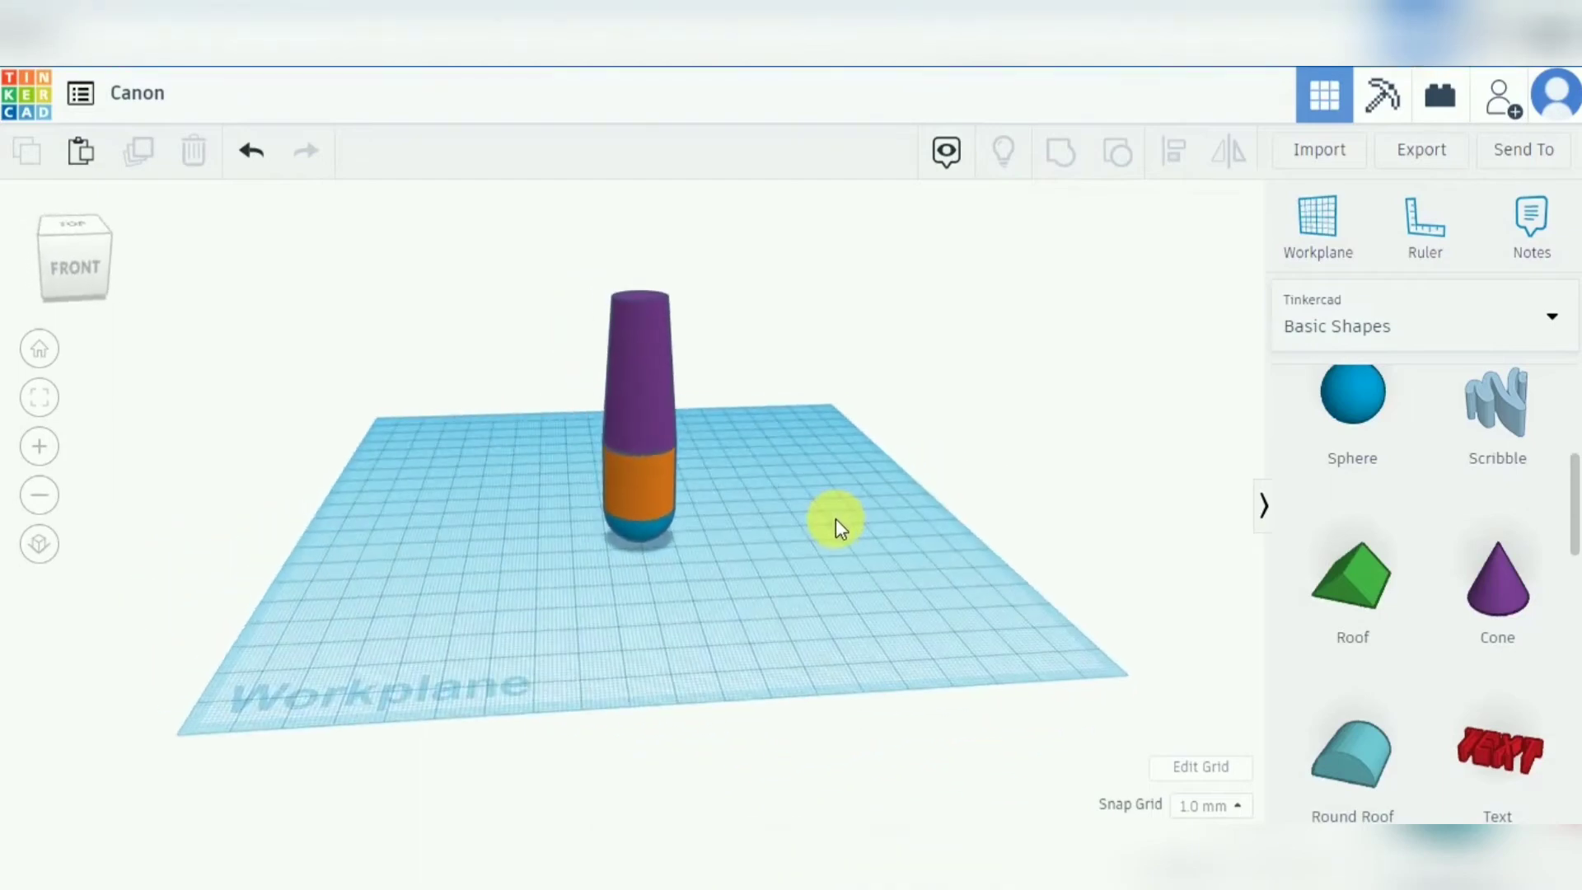
click(654, 483)
click(654, 363)
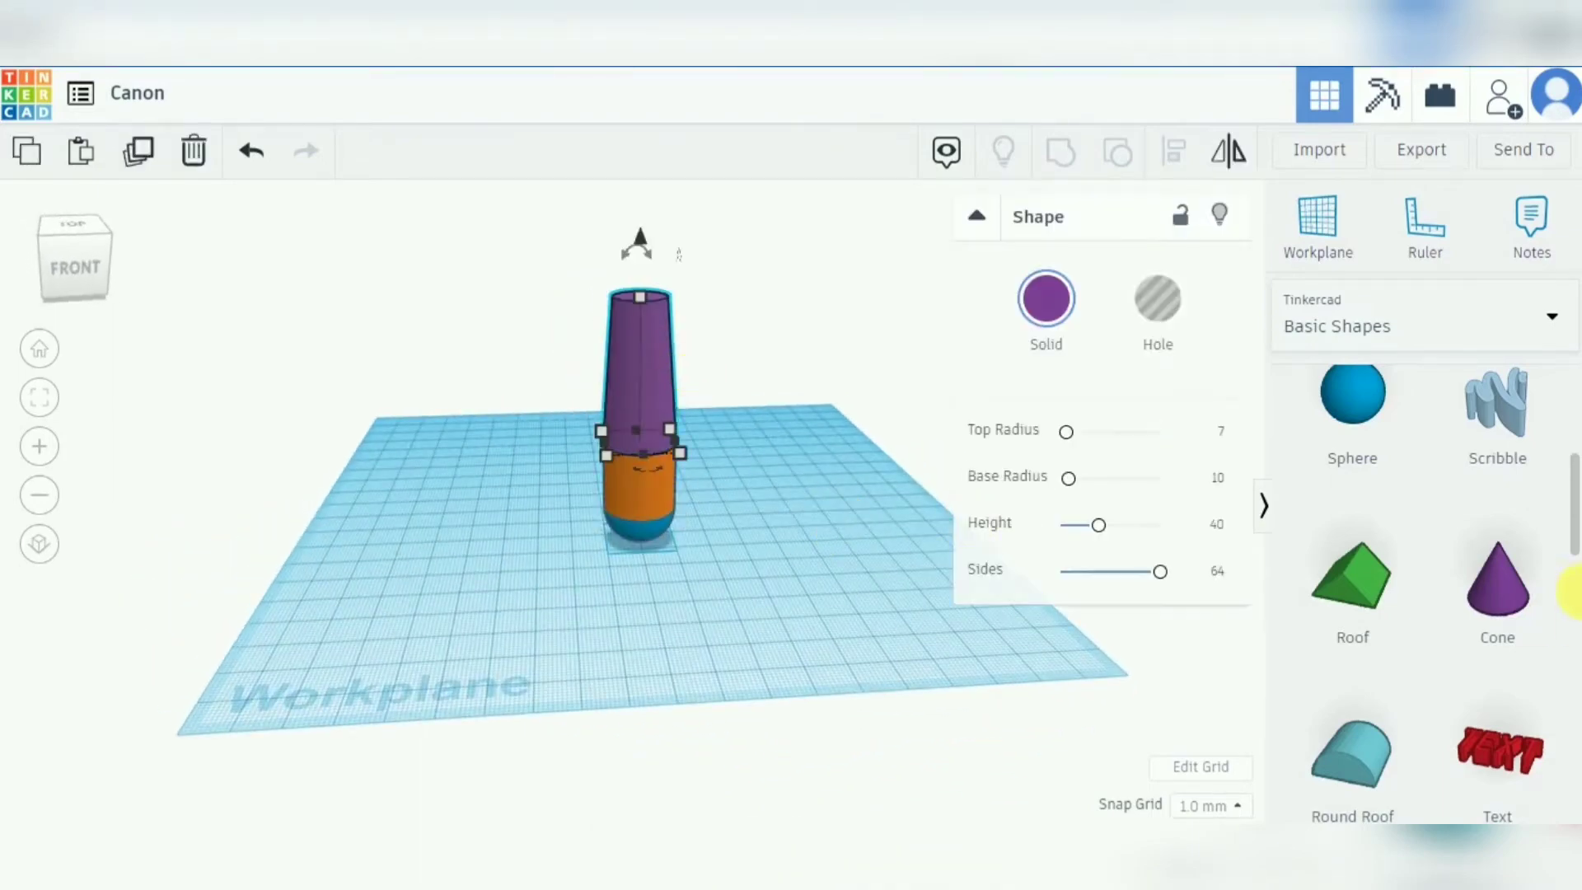
Place a new solid cylinder on the workplane beside the barrel and set its length and width to 4 mm each.
drag(1572, 513, 1573, 433)
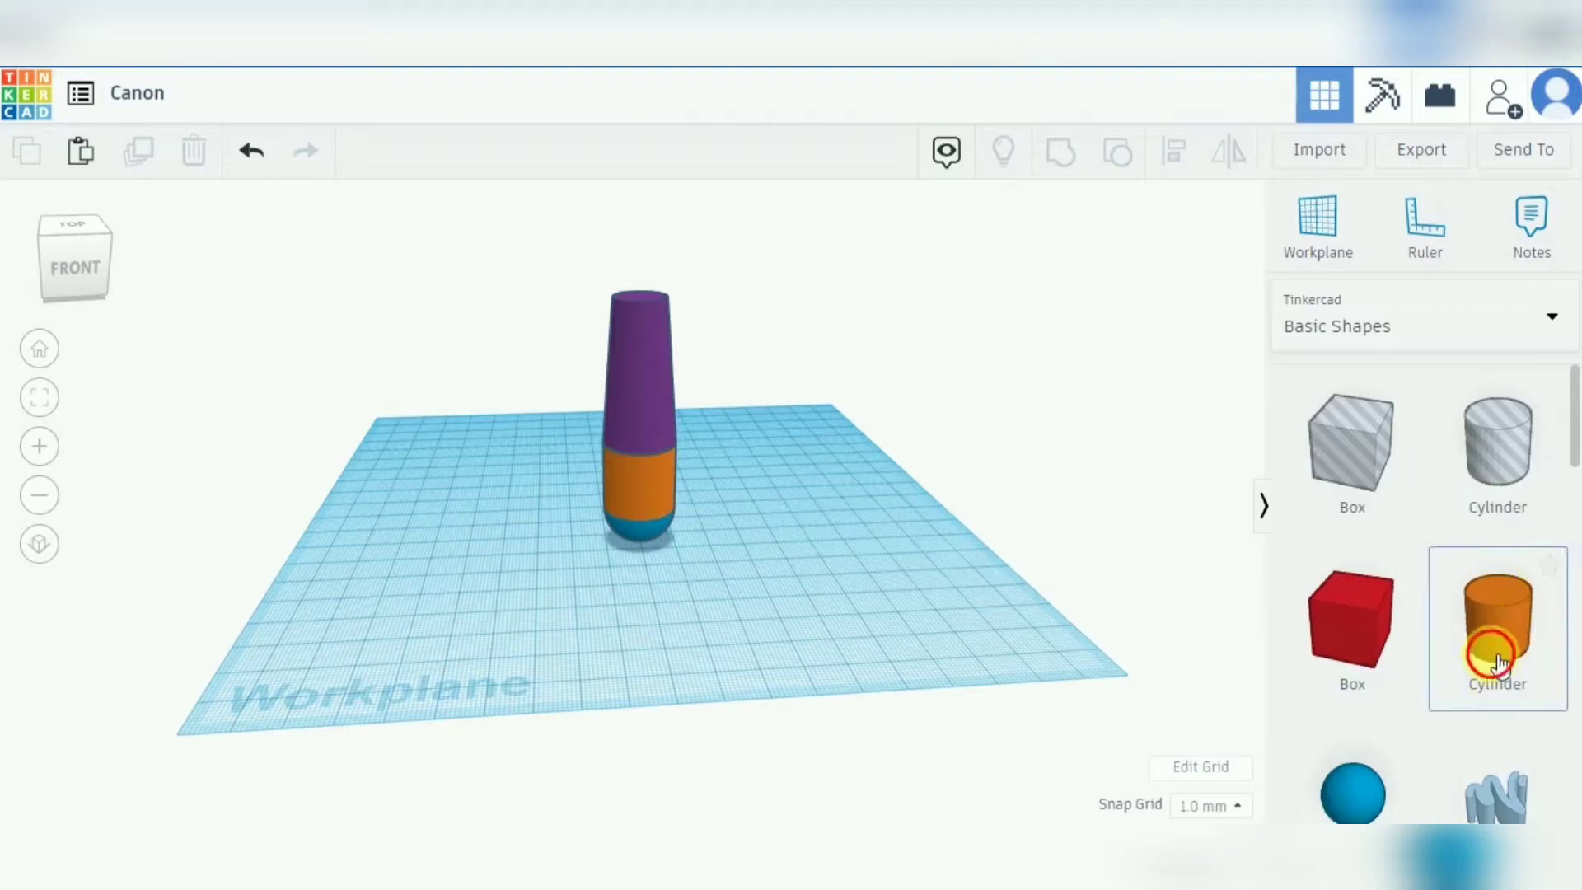
drag(1486, 646, 817, 563)
mouse_move(862, 577)
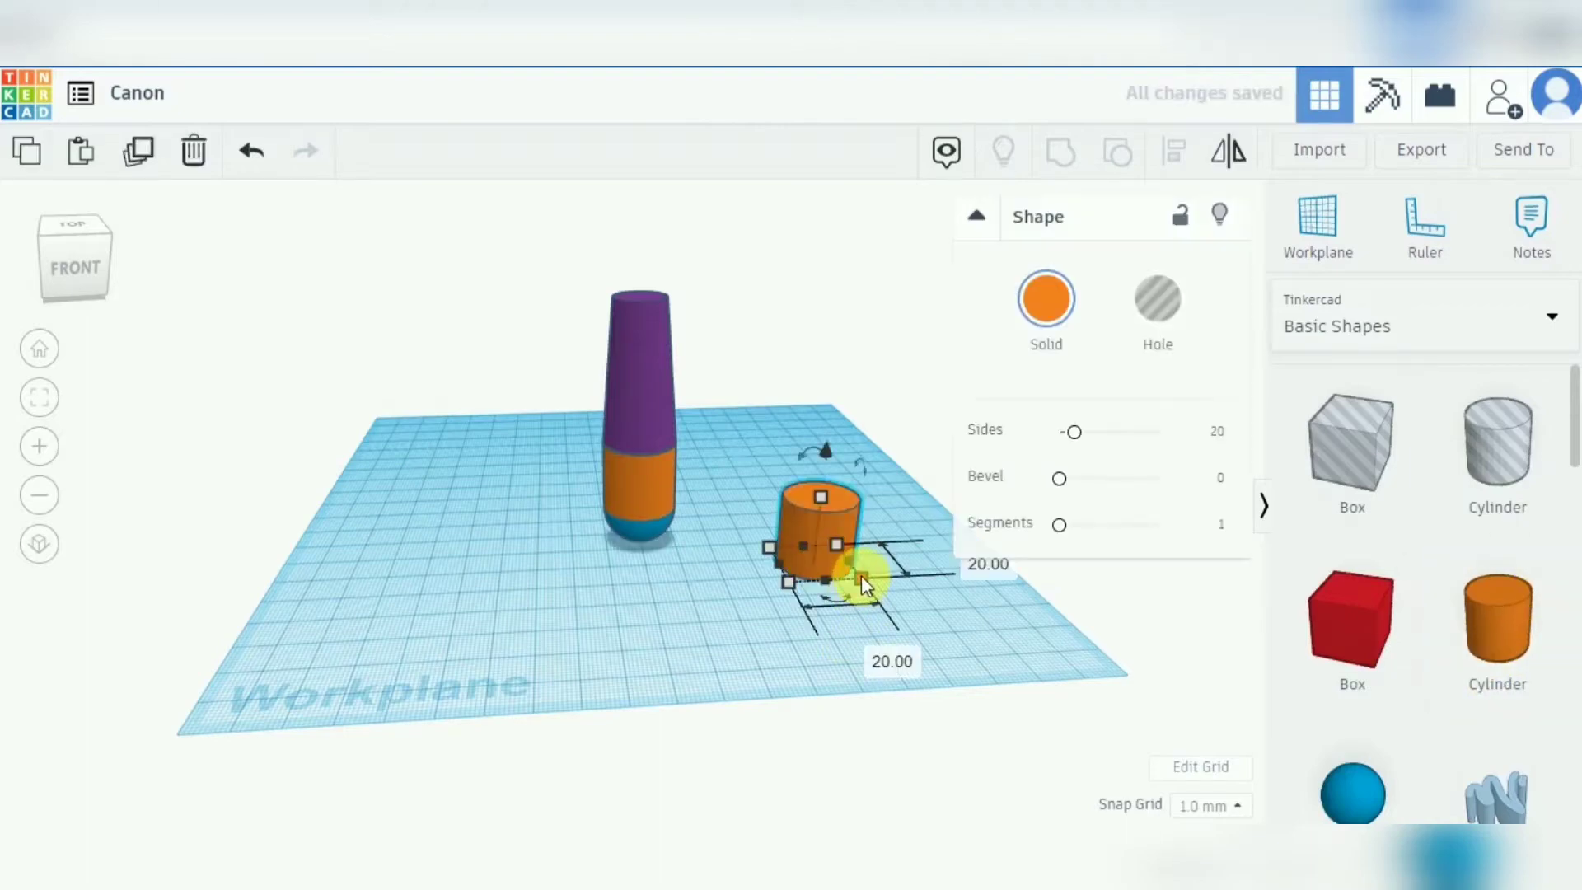
click(870, 655)
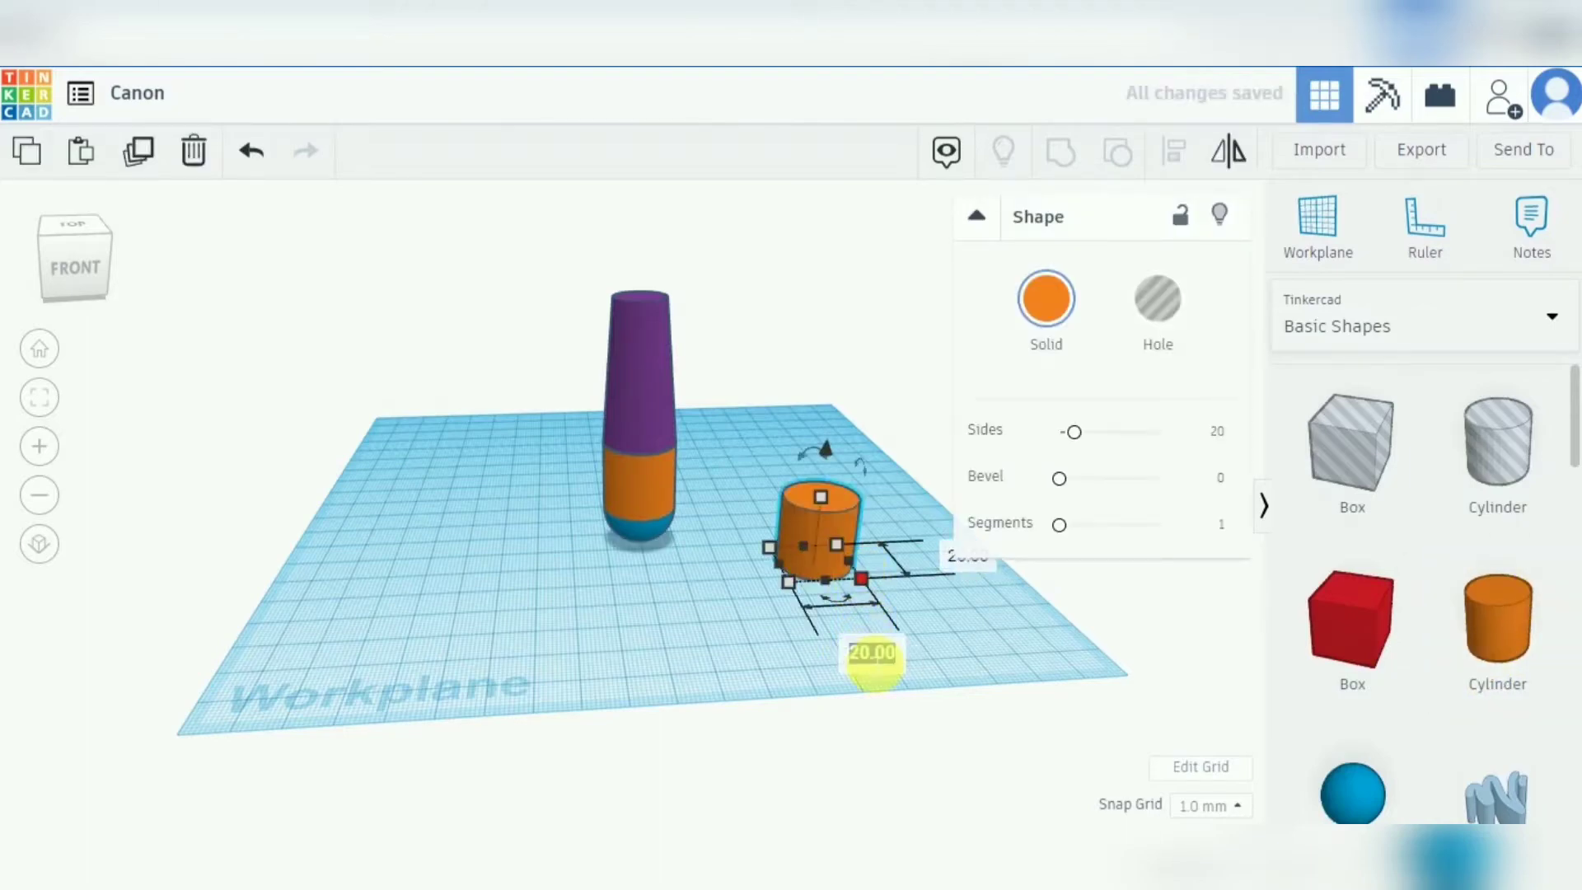
text(4)
click(956, 557)
text(4)
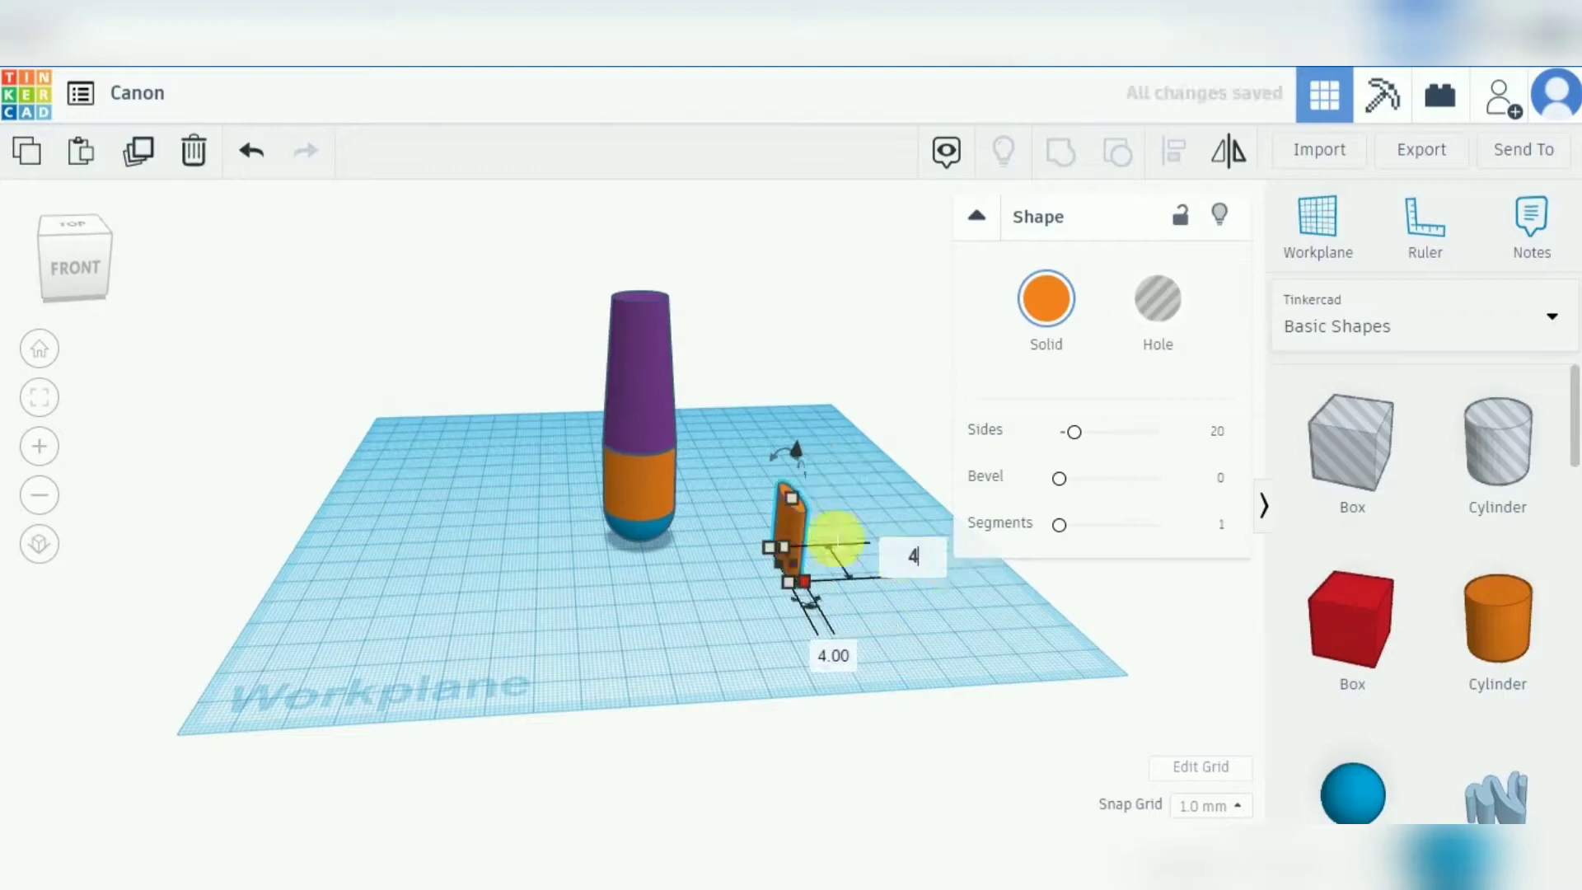
key(Return)
Set the thin cylinder's height to 30 mm and rotate it 90° so it lies horizontally.
click(784, 488)
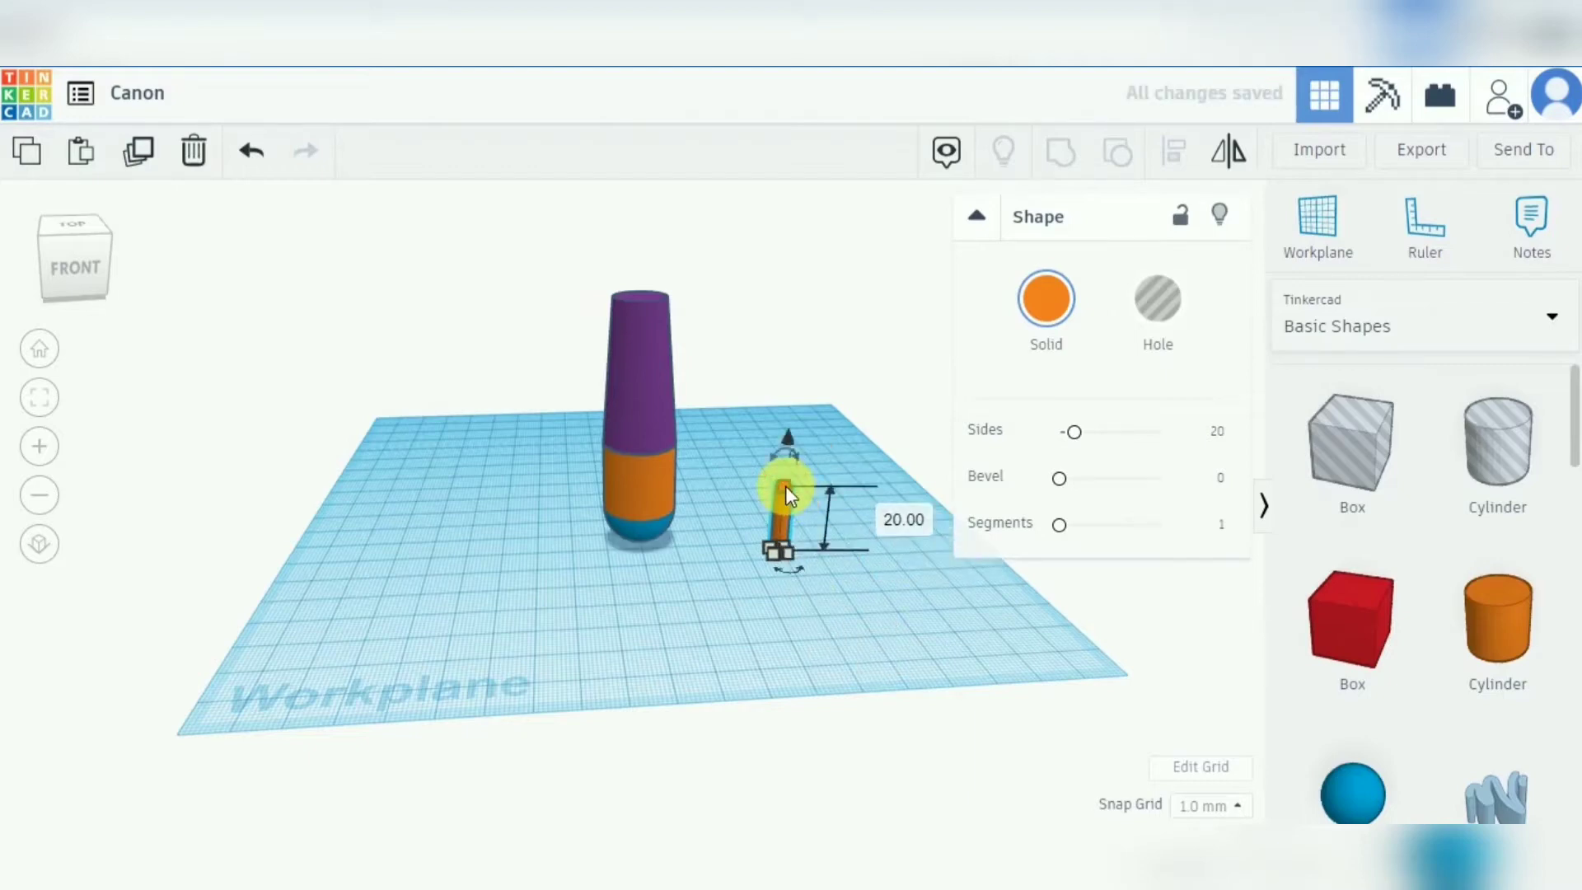
click(904, 519)
text(30)
key(Return)
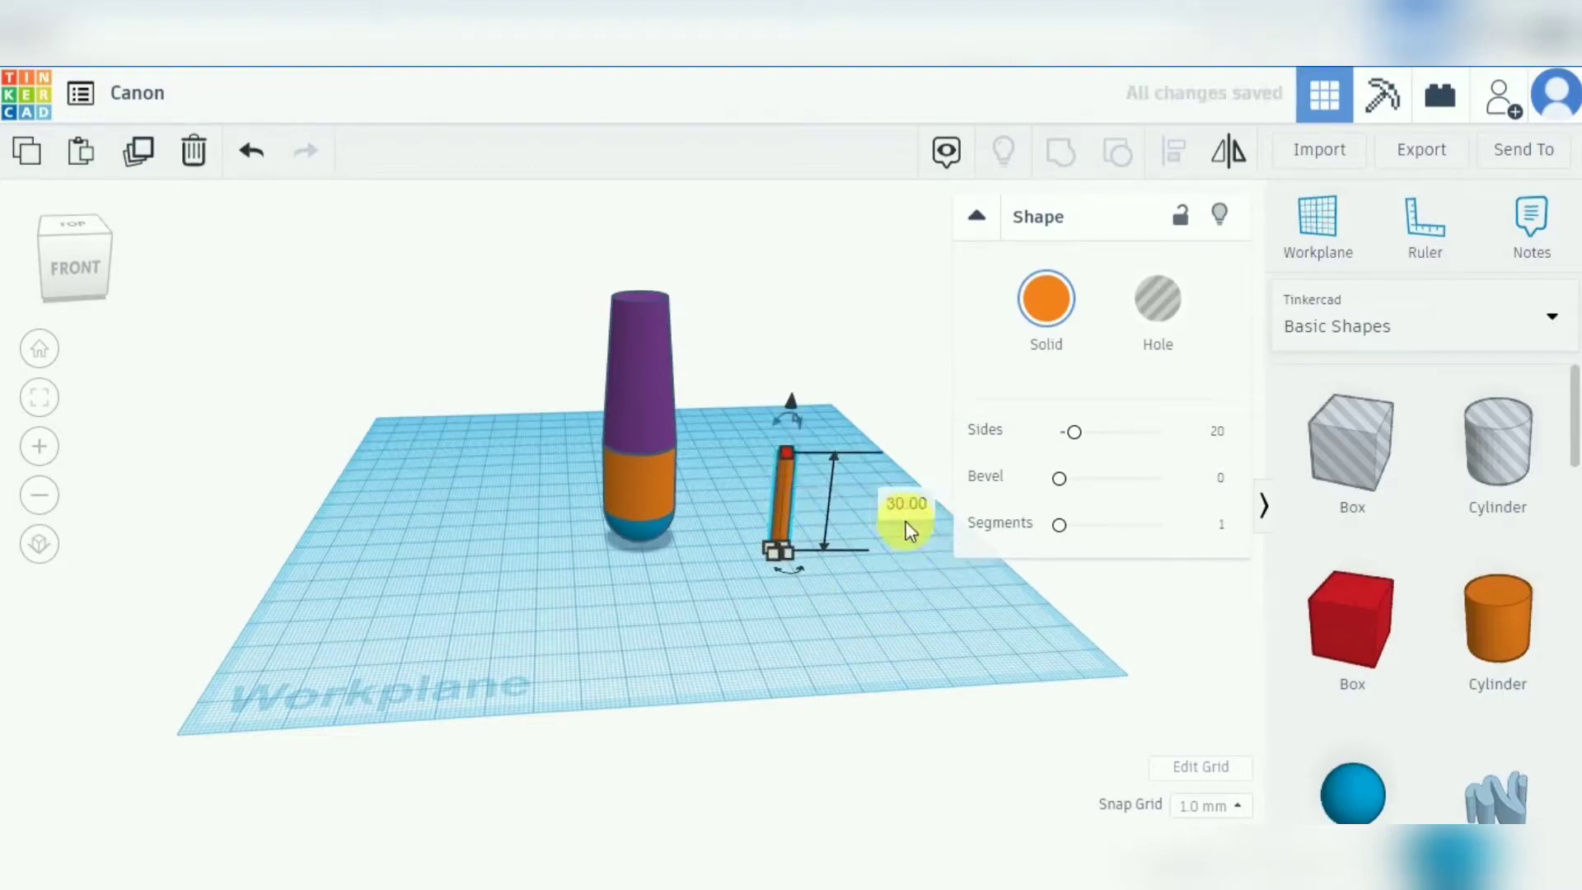
click(851, 477)
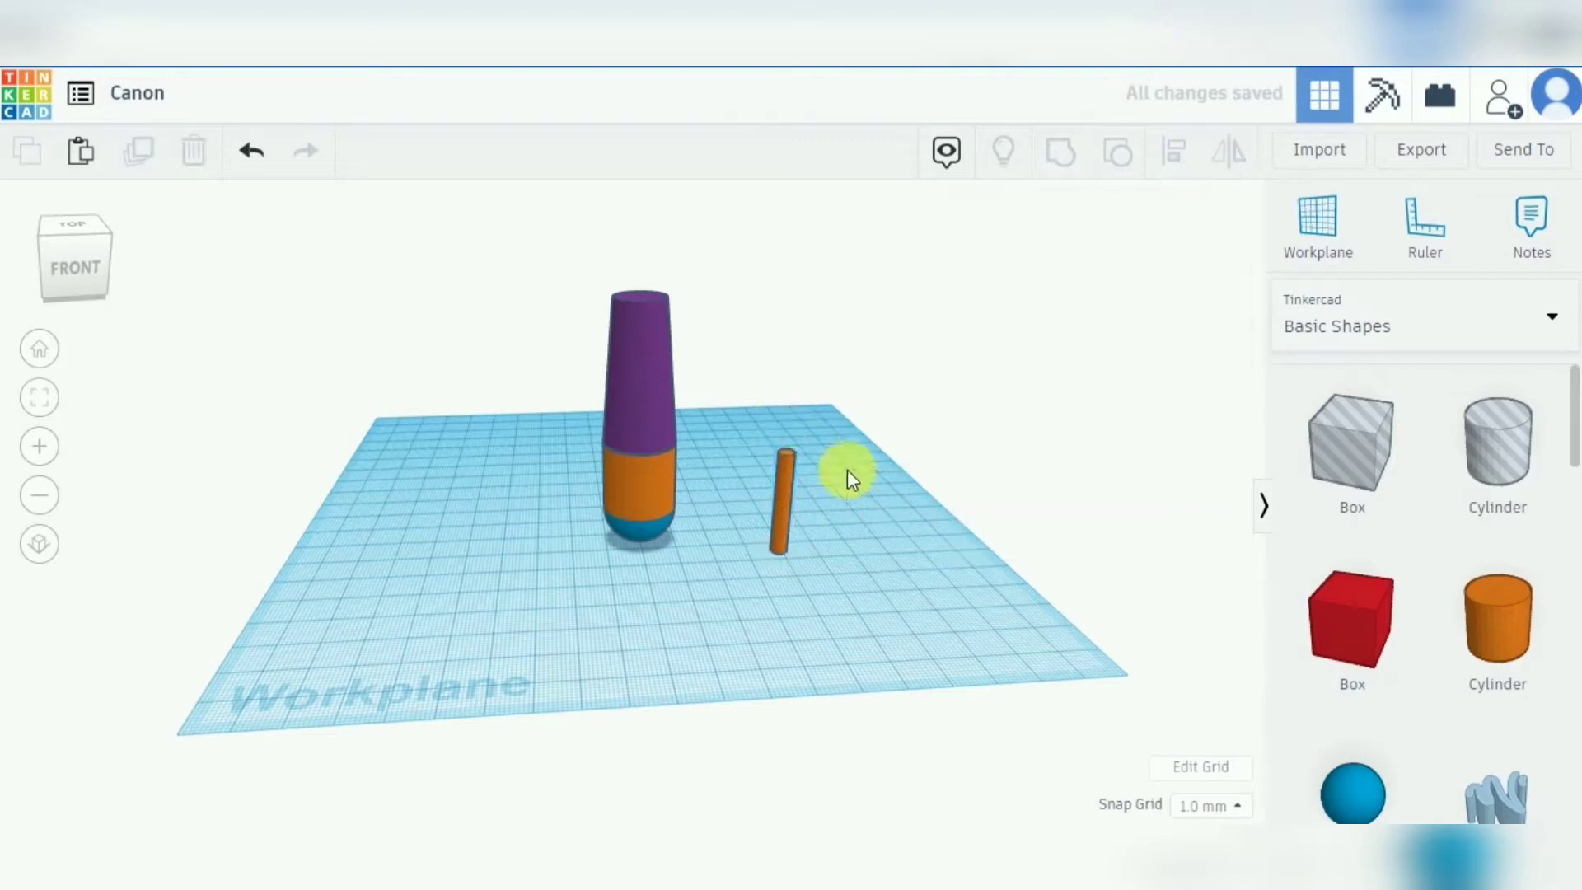
click(782, 476)
drag(781, 425, 781, 425)
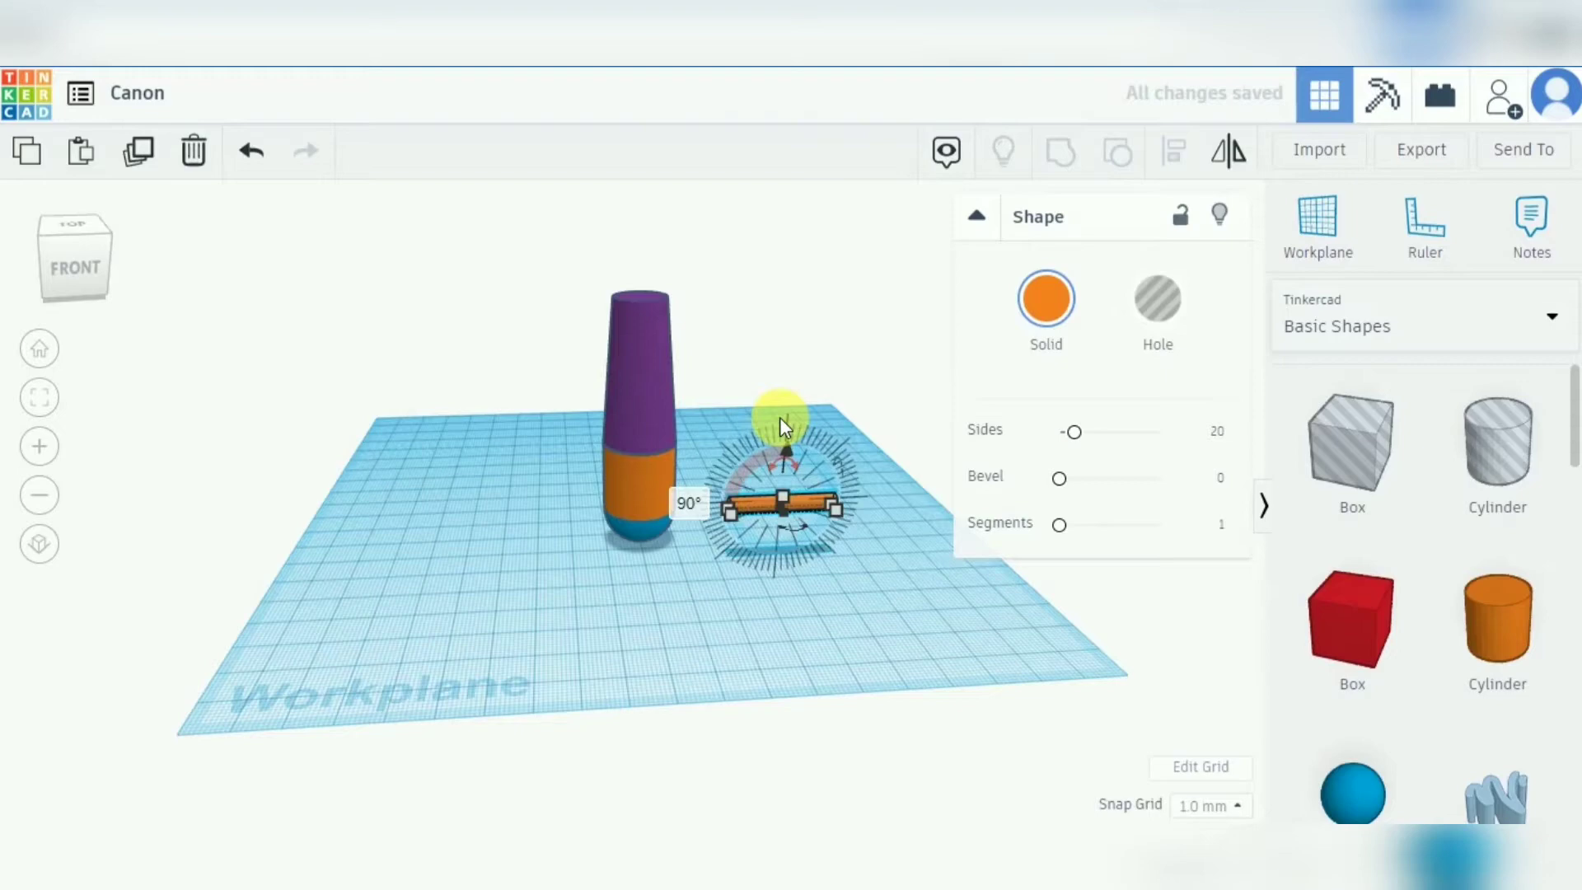
Centre-align all four shapes in both horizontal directions so the thin rod passes through the barrel's orange section.
key(ctrl+a)
click(1172, 154)
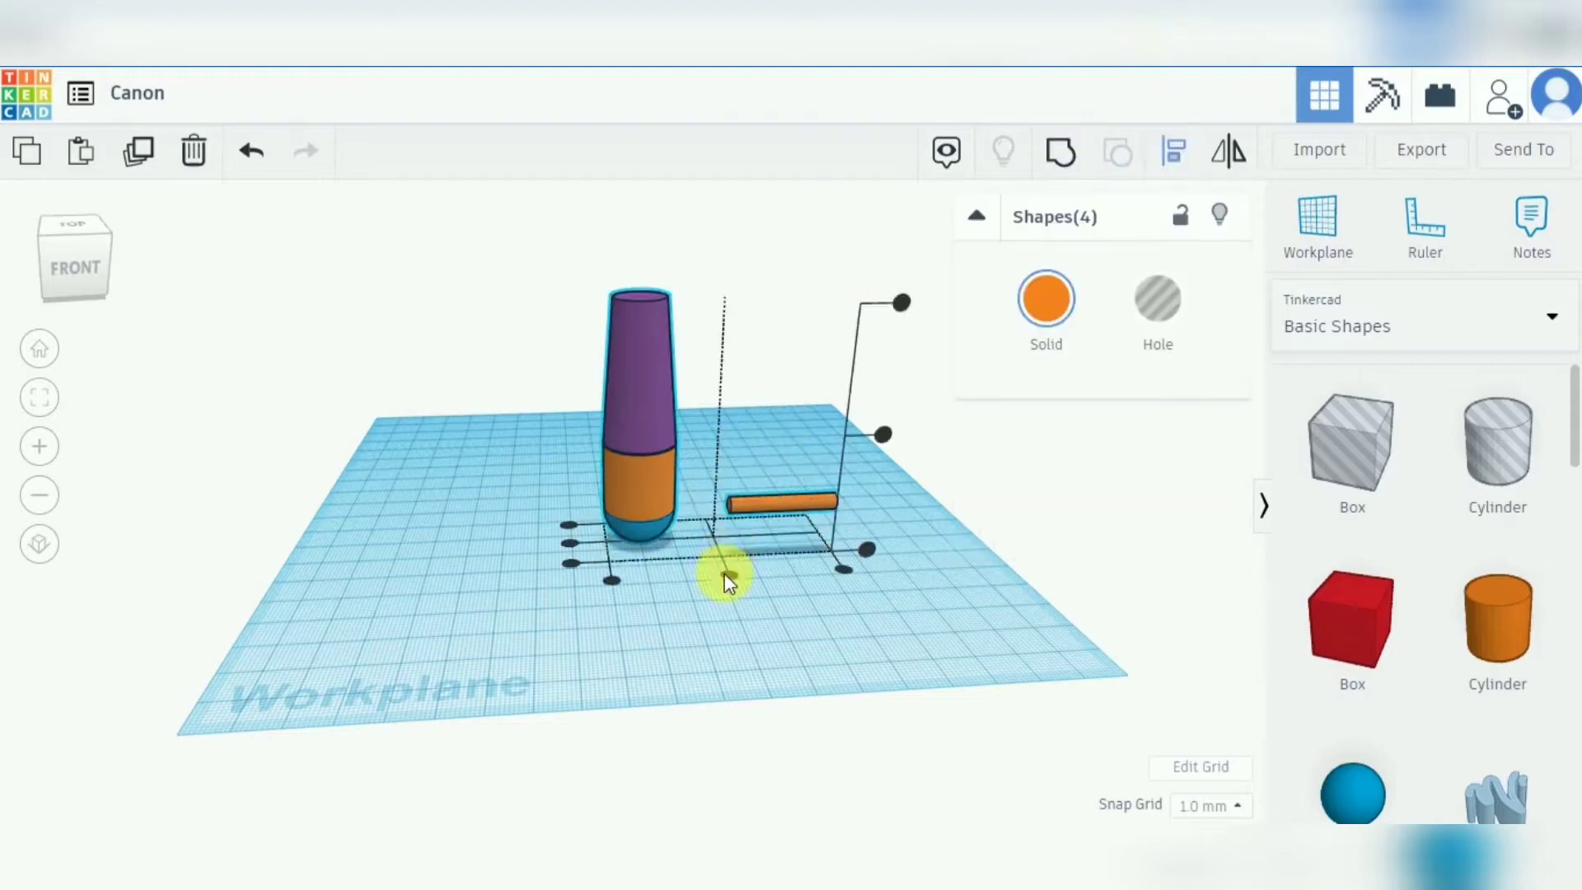
click(729, 574)
click(626, 540)
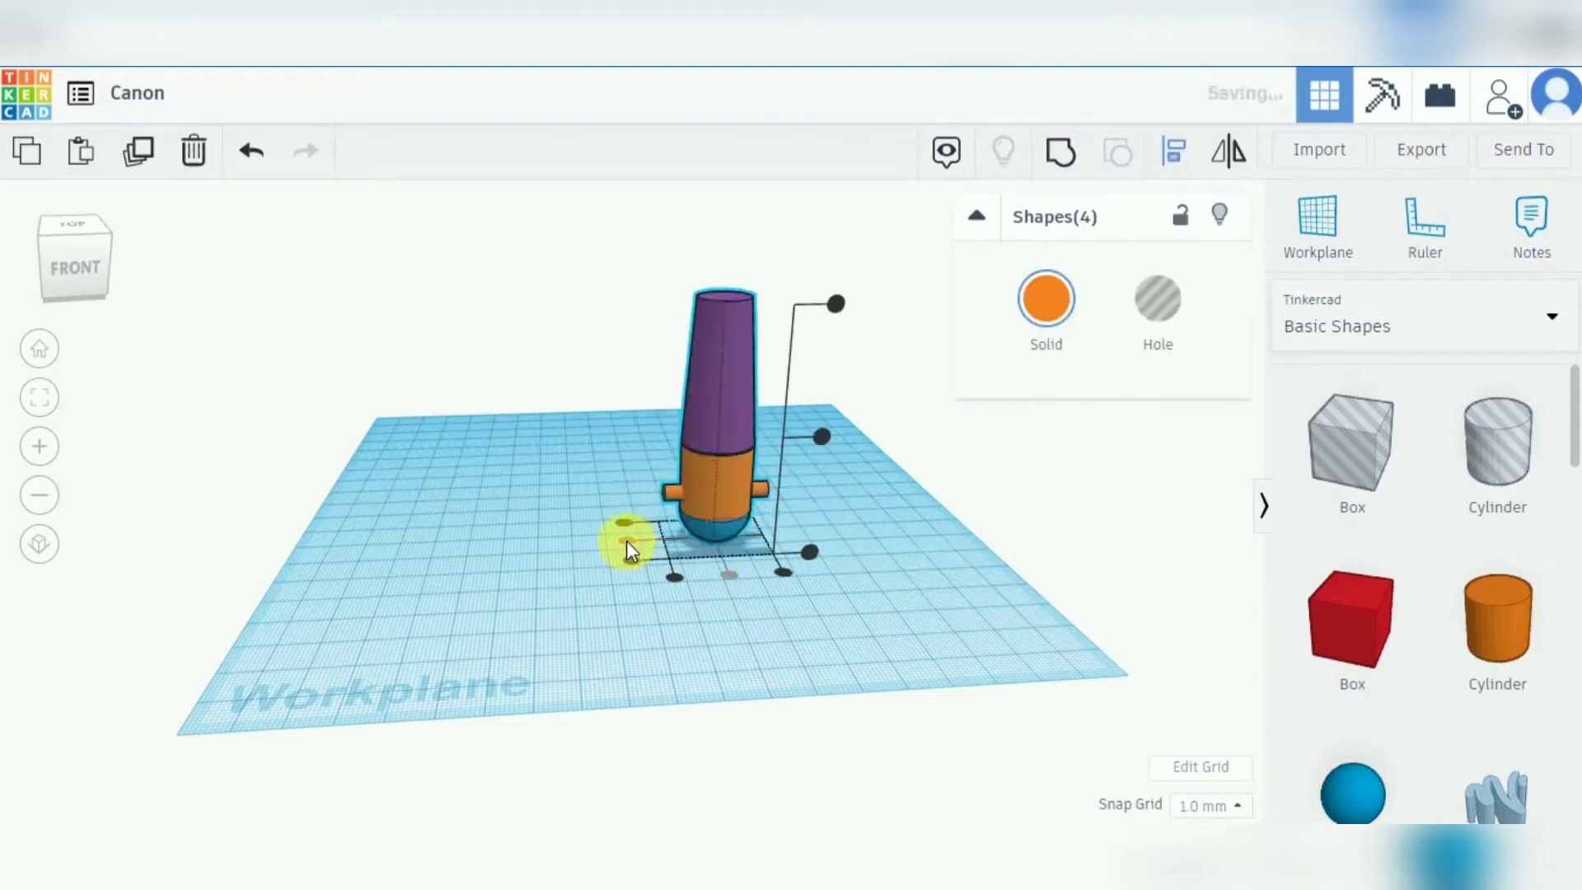
click(912, 546)
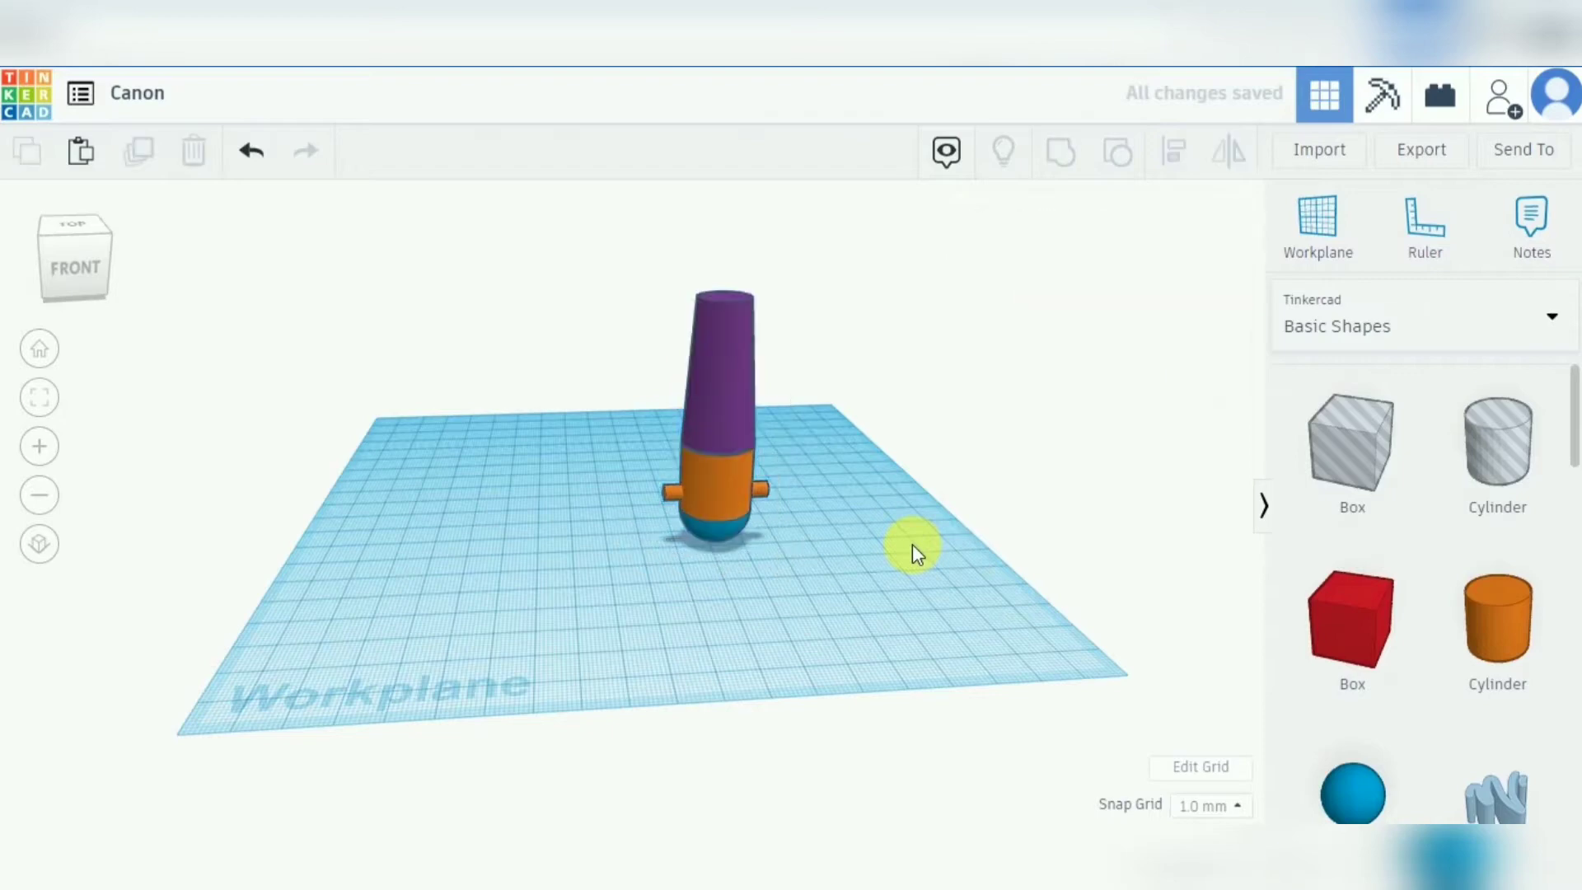
Duplicate the purple cone in place and set the copy's base length and width to 18 mm each.
click(720, 408)
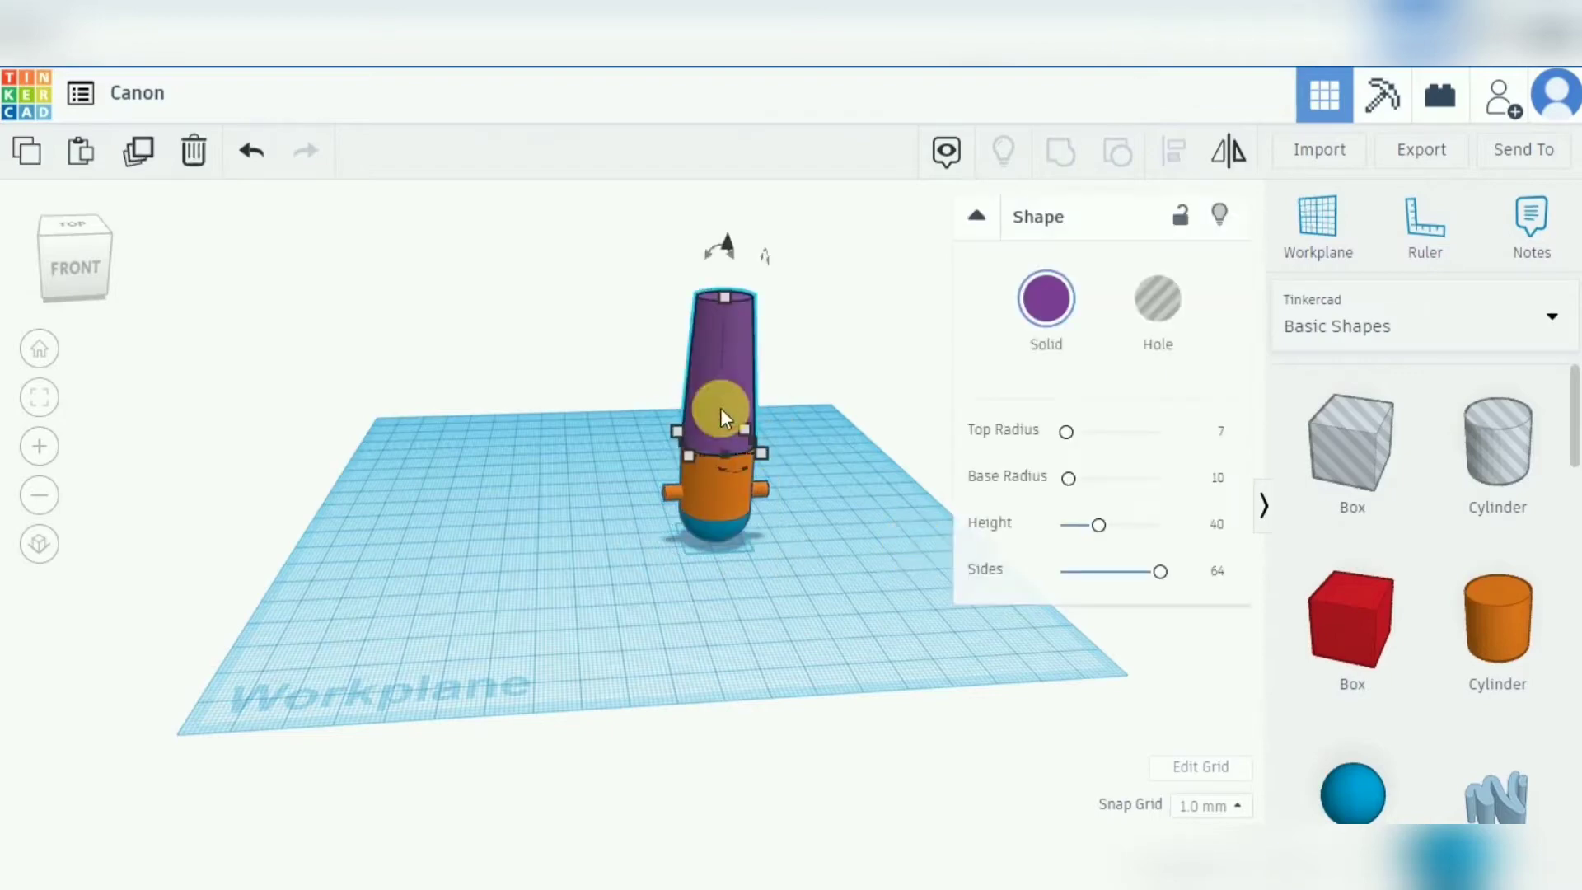
click(138, 151)
mouse_move(761, 455)
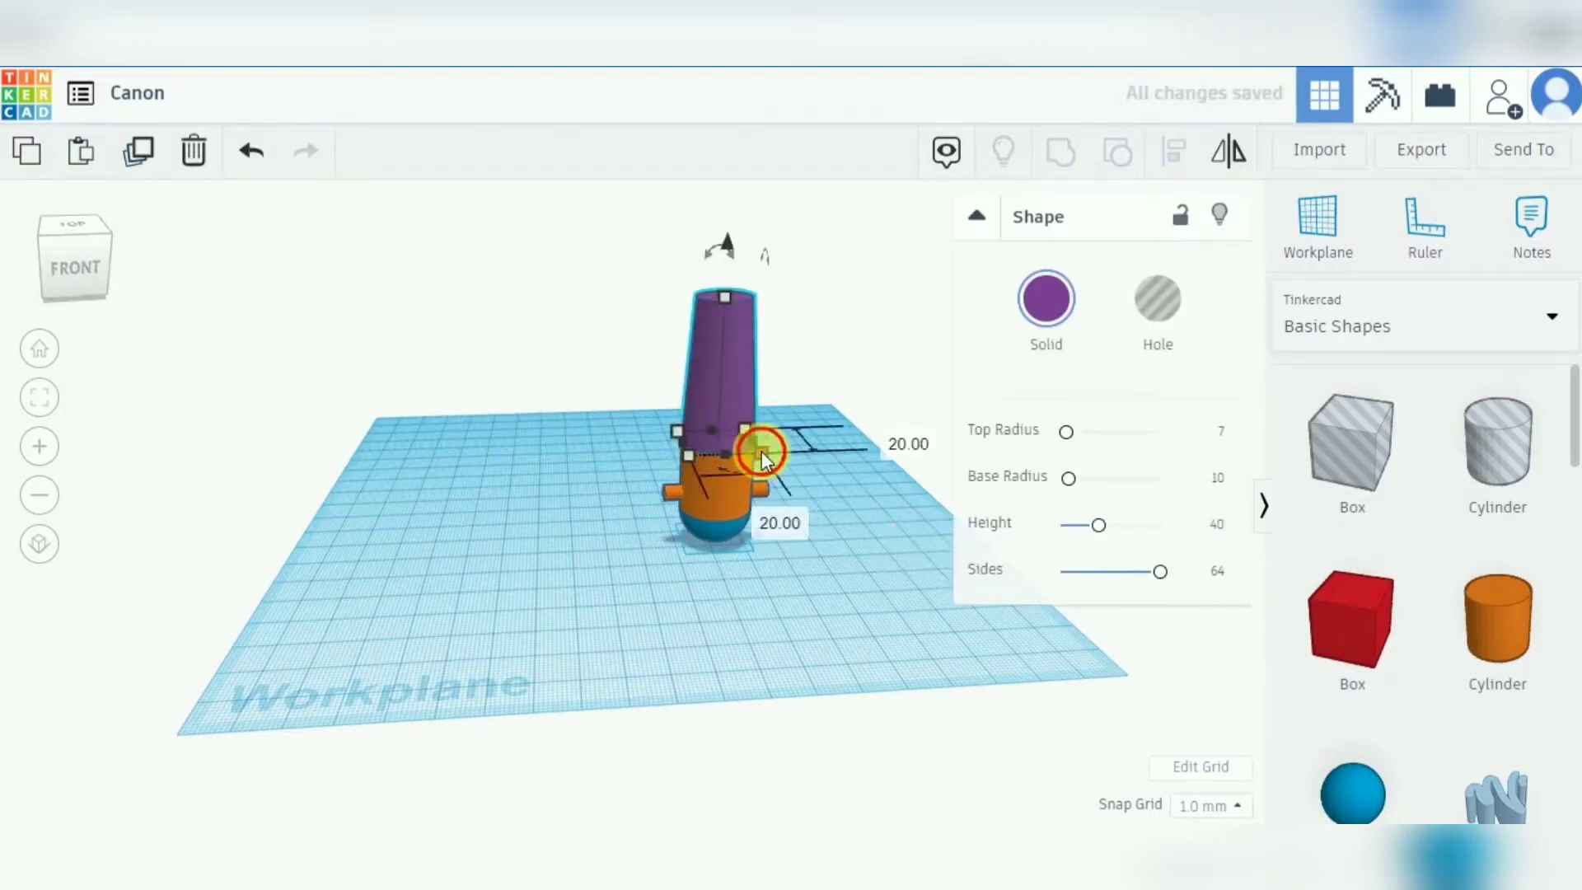
click(760, 514)
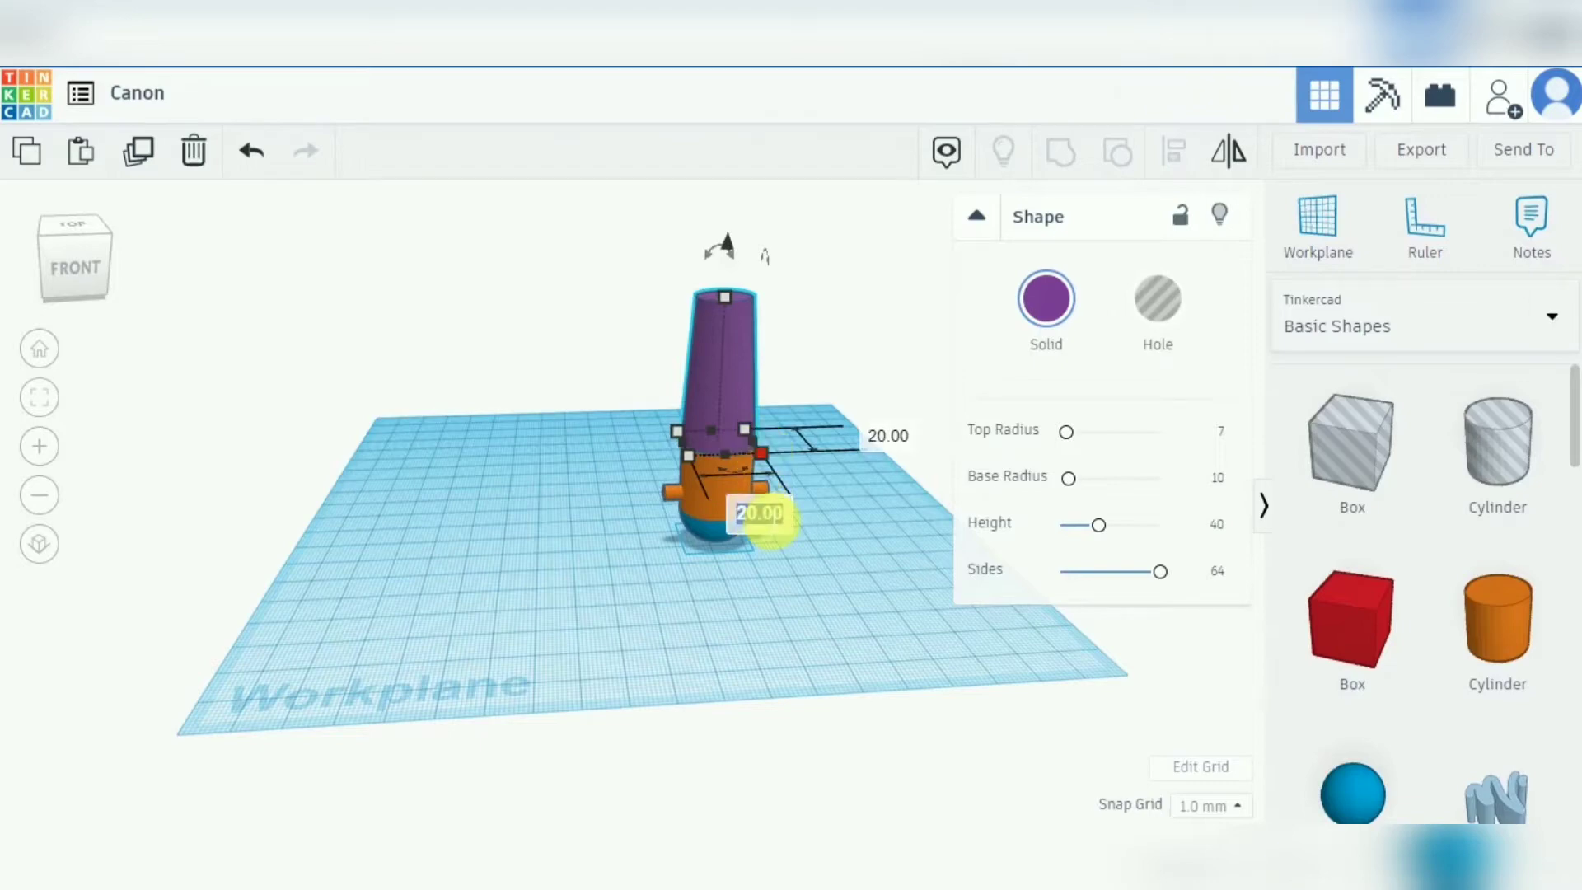
click(881, 435)
key(Return)
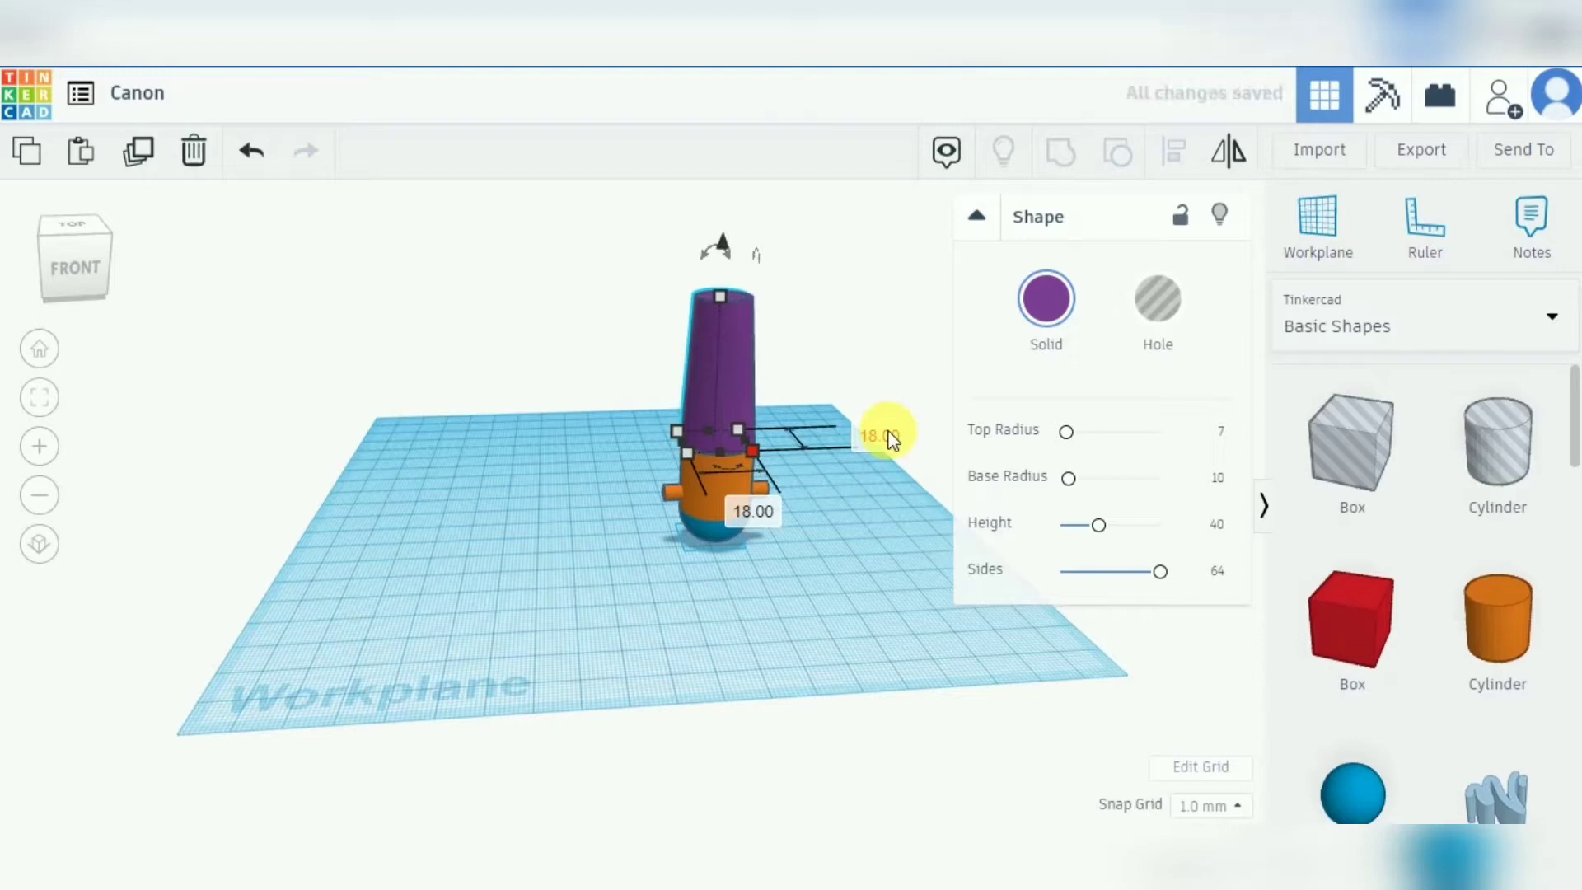
Centre-align the 18 mm purple cone copy with the original cone in both horizontal directions.
shift+click(704, 362)
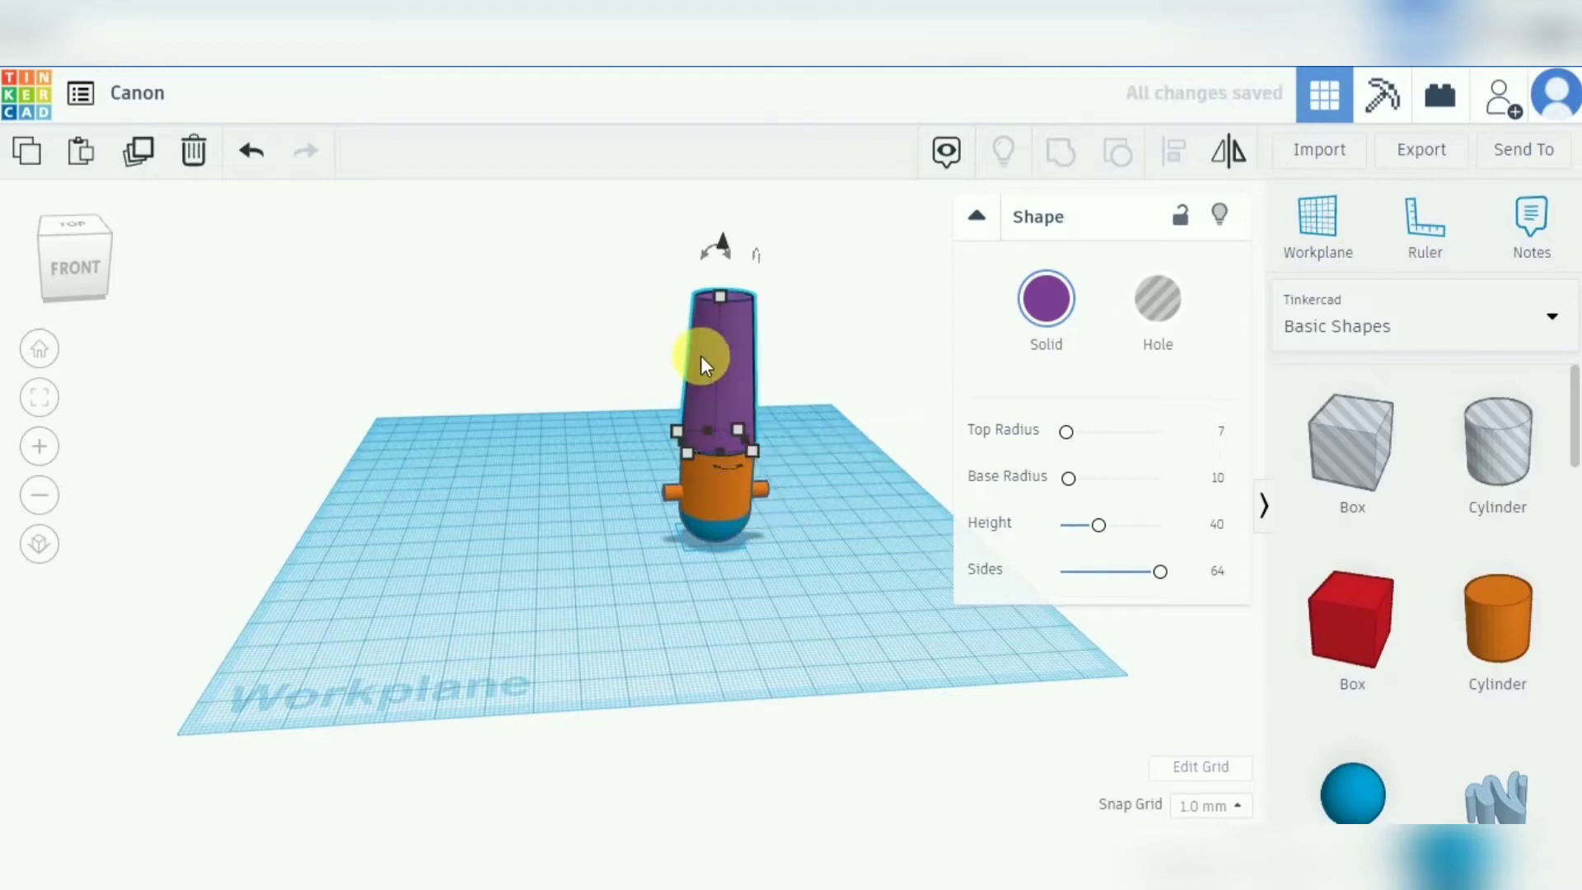
click(1175, 150)
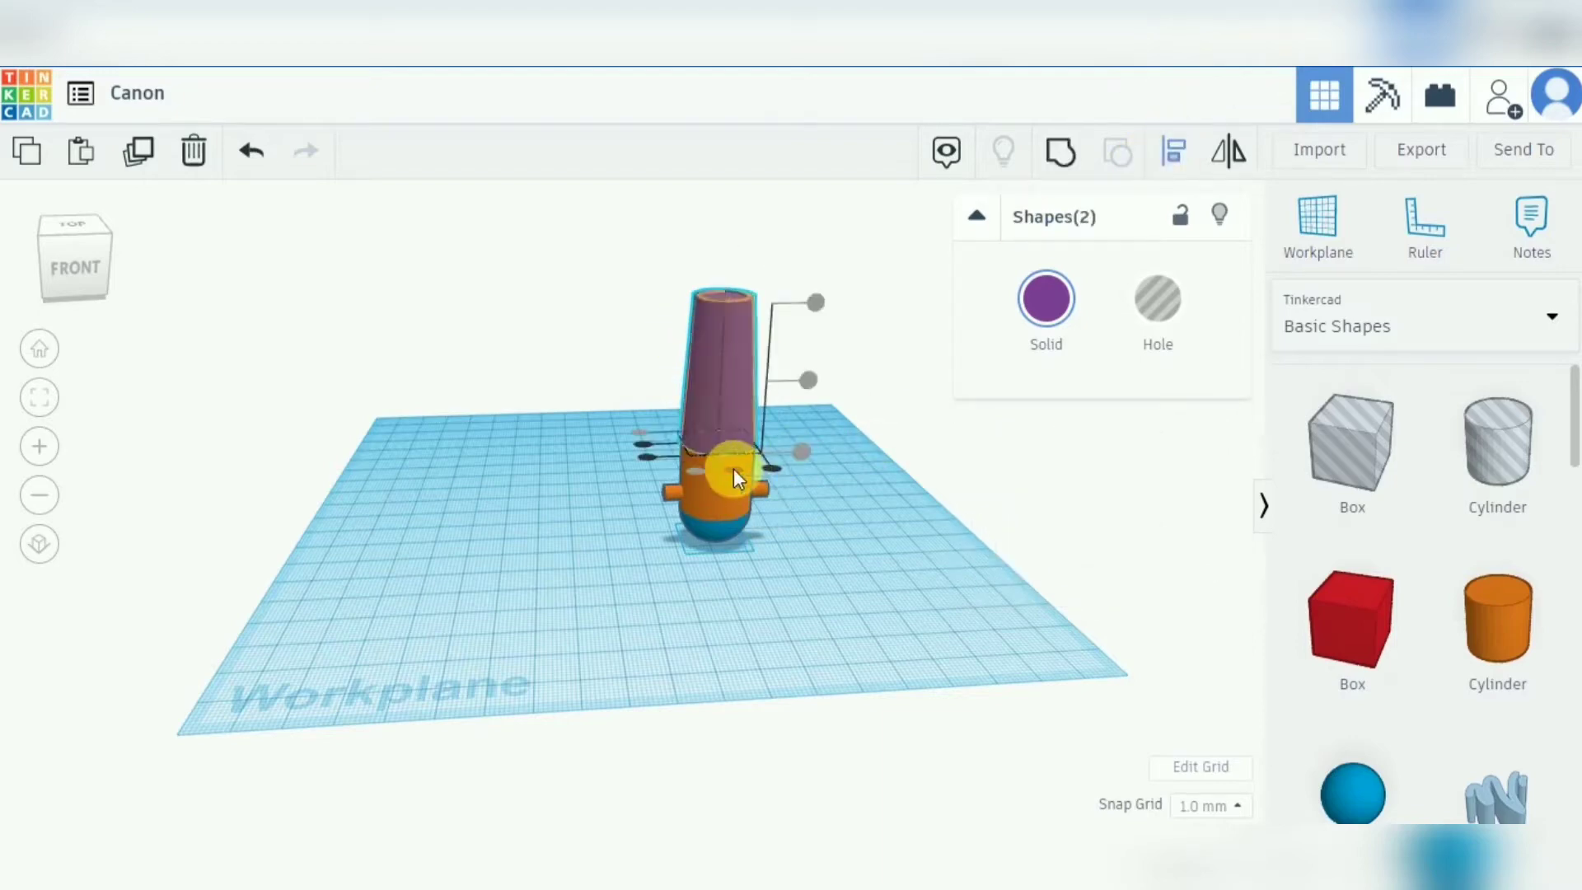
click(646, 448)
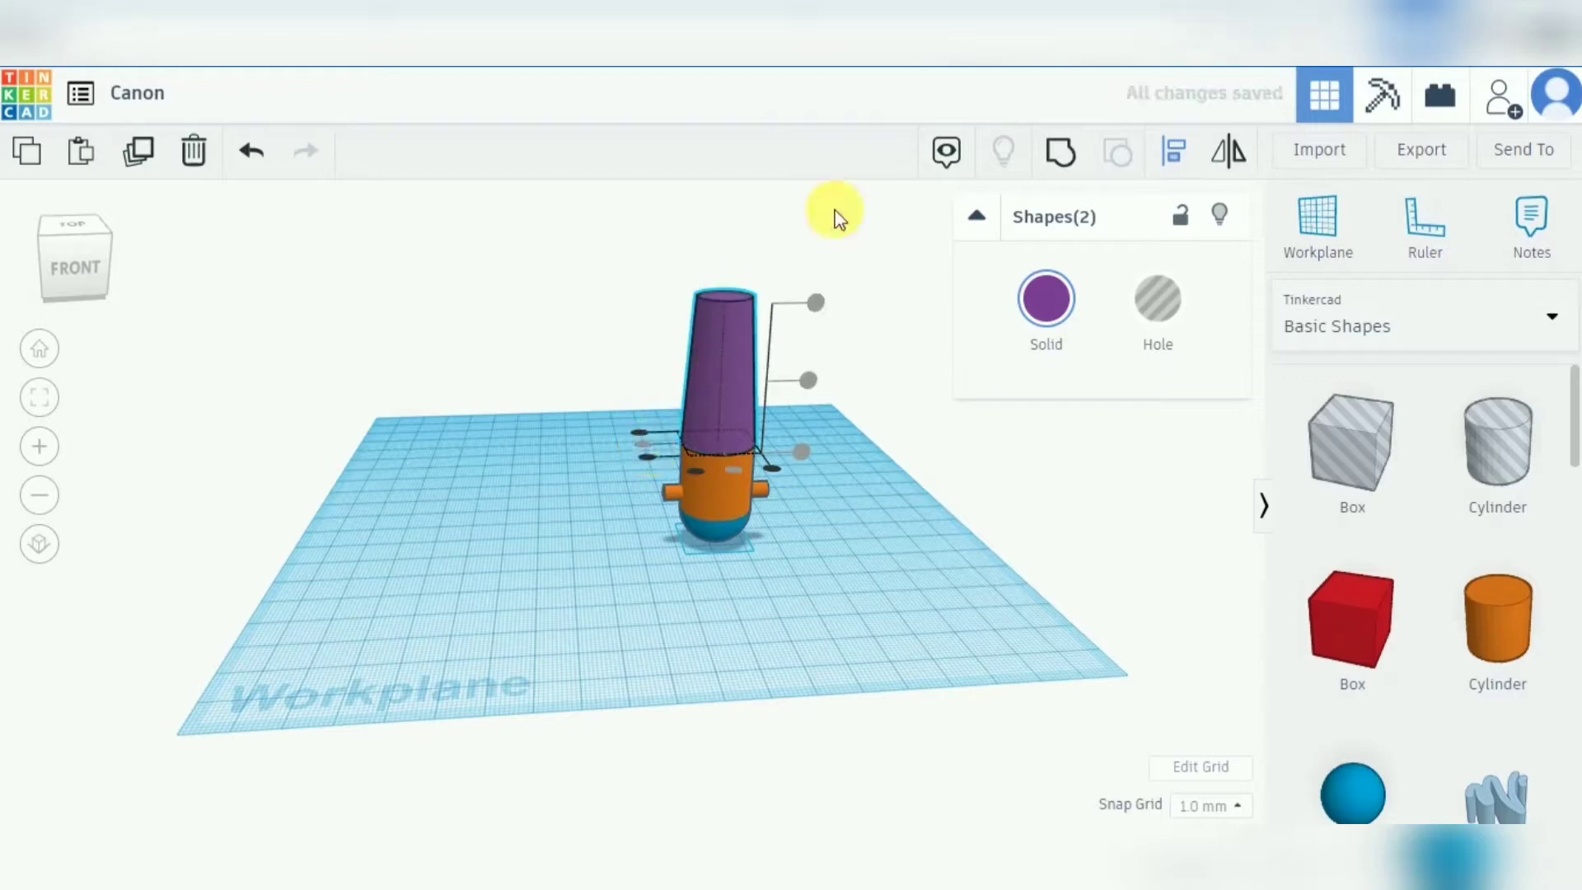
click(799, 230)
click(725, 295)
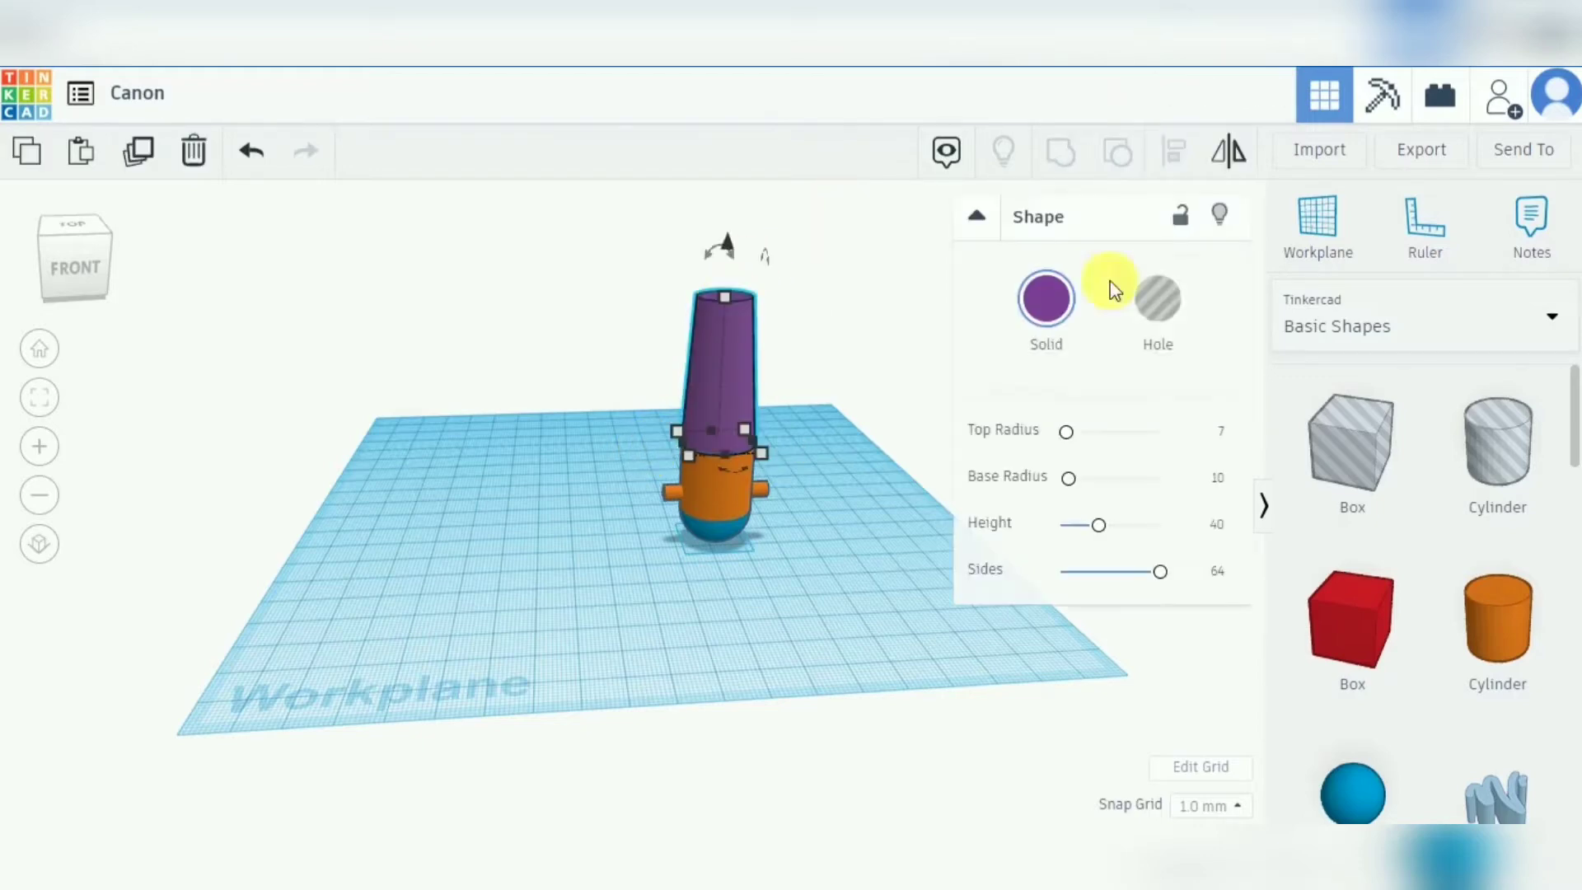
click(1179, 320)
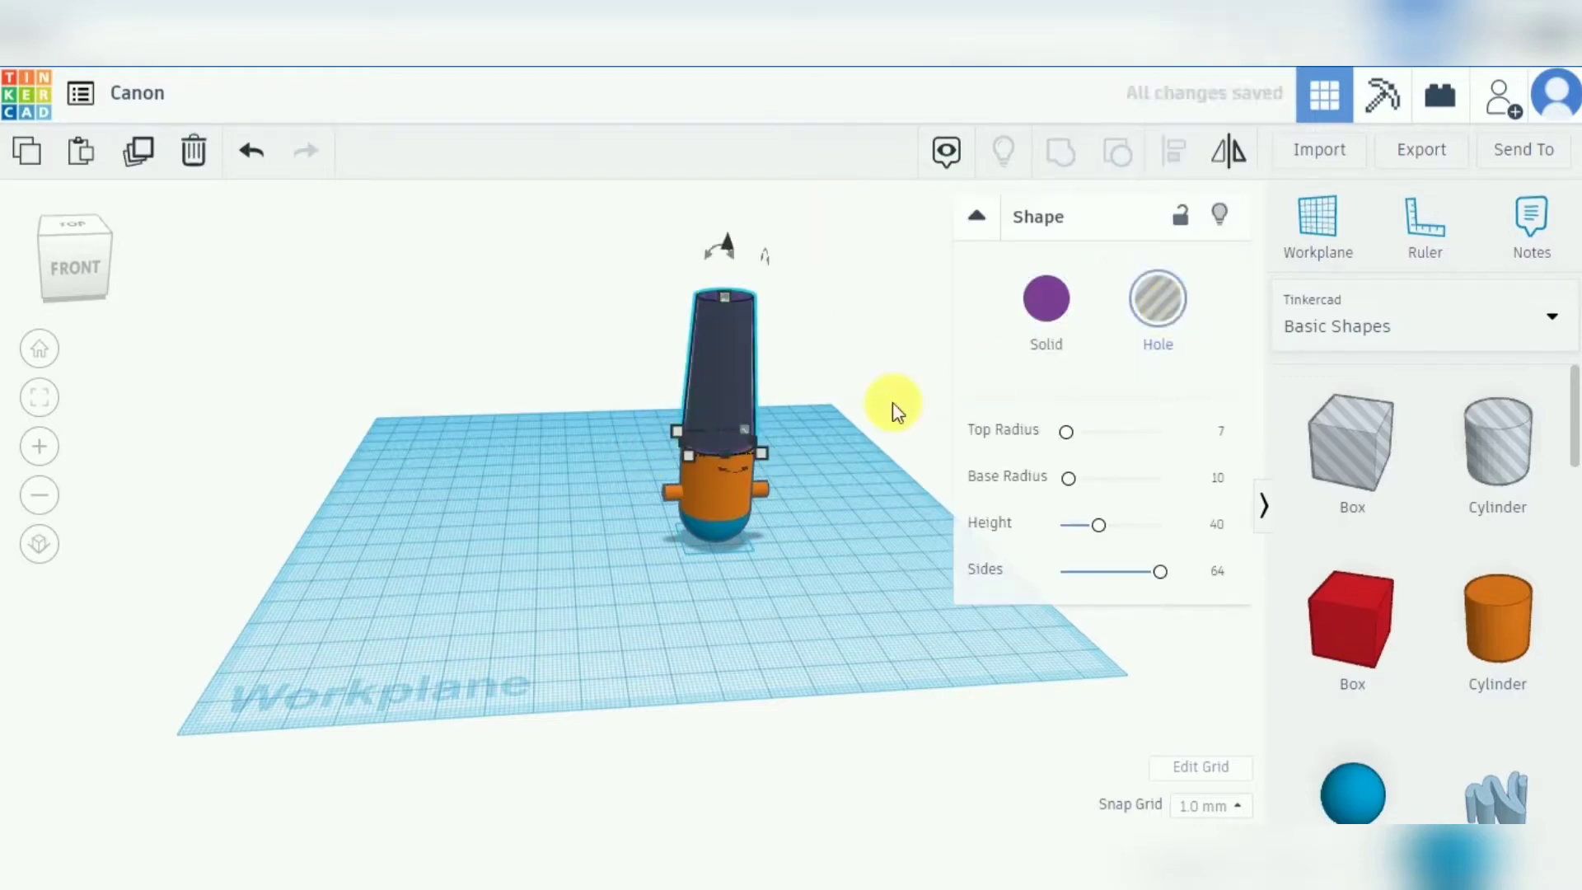
key(ctrl+z)
Turn the inner, narrower purple cone into a hole inside the barrel.
click(39, 398)
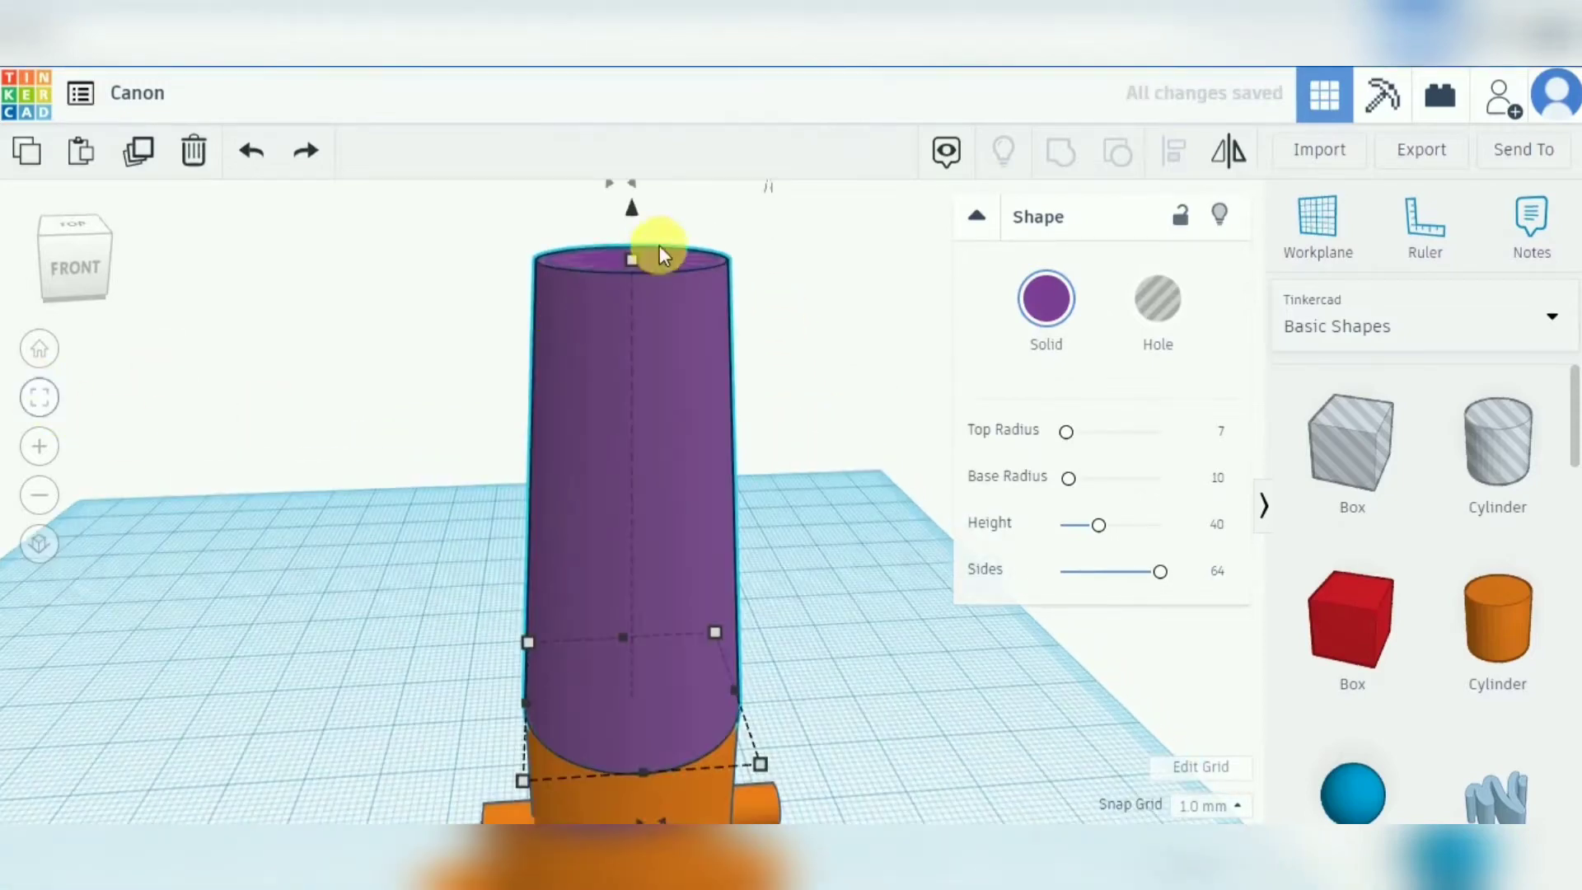
click(804, 257)
right_drag(1022, 442, 1014, 477)
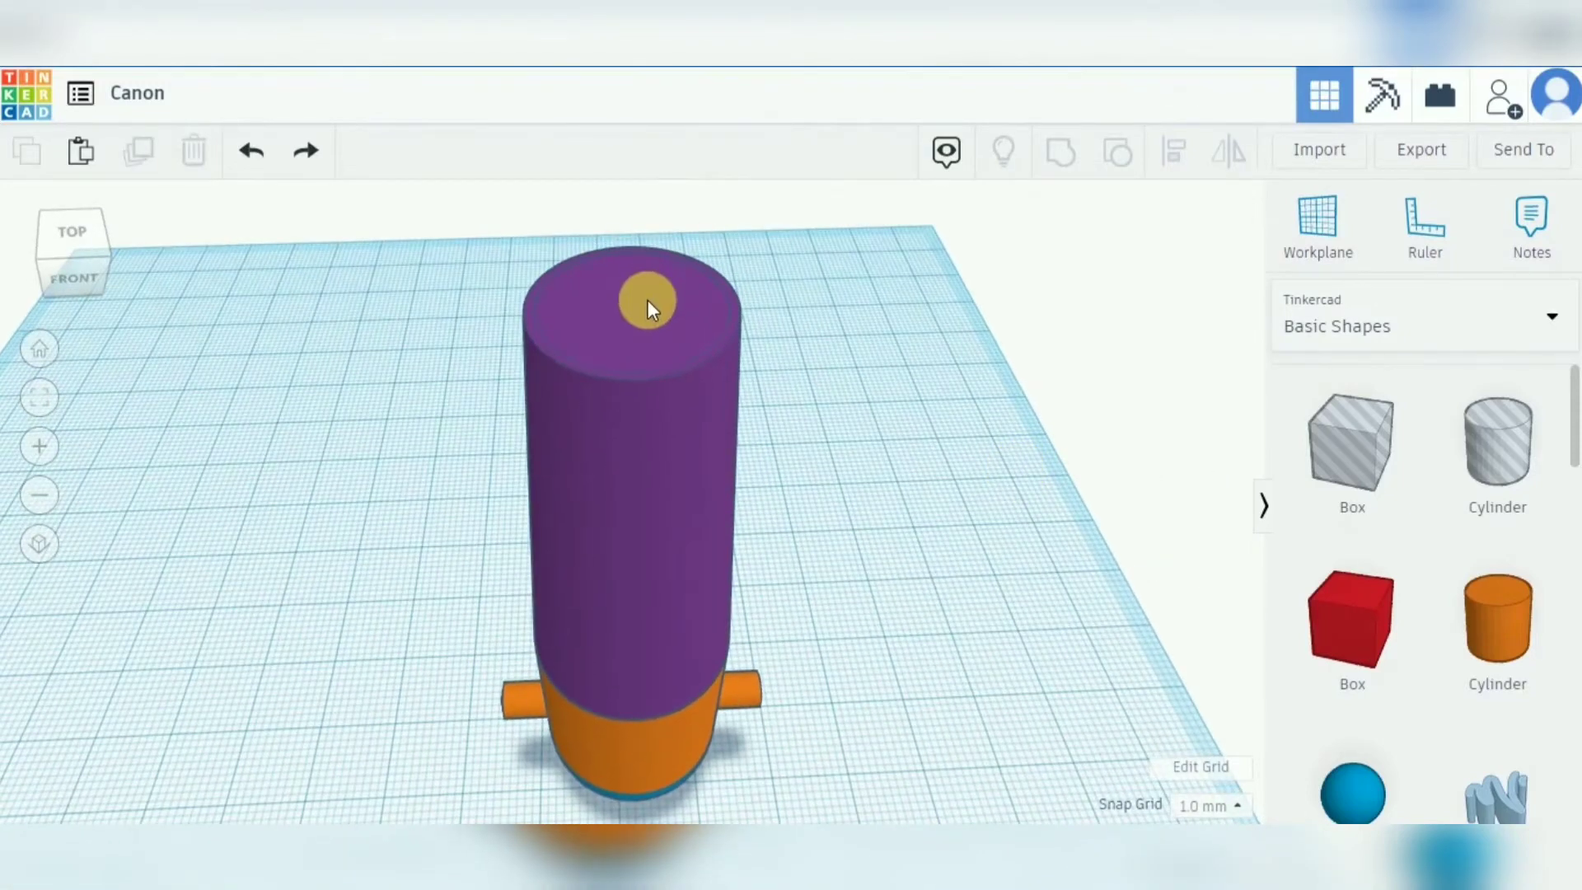
click(648, 303)
click(1157, 298)
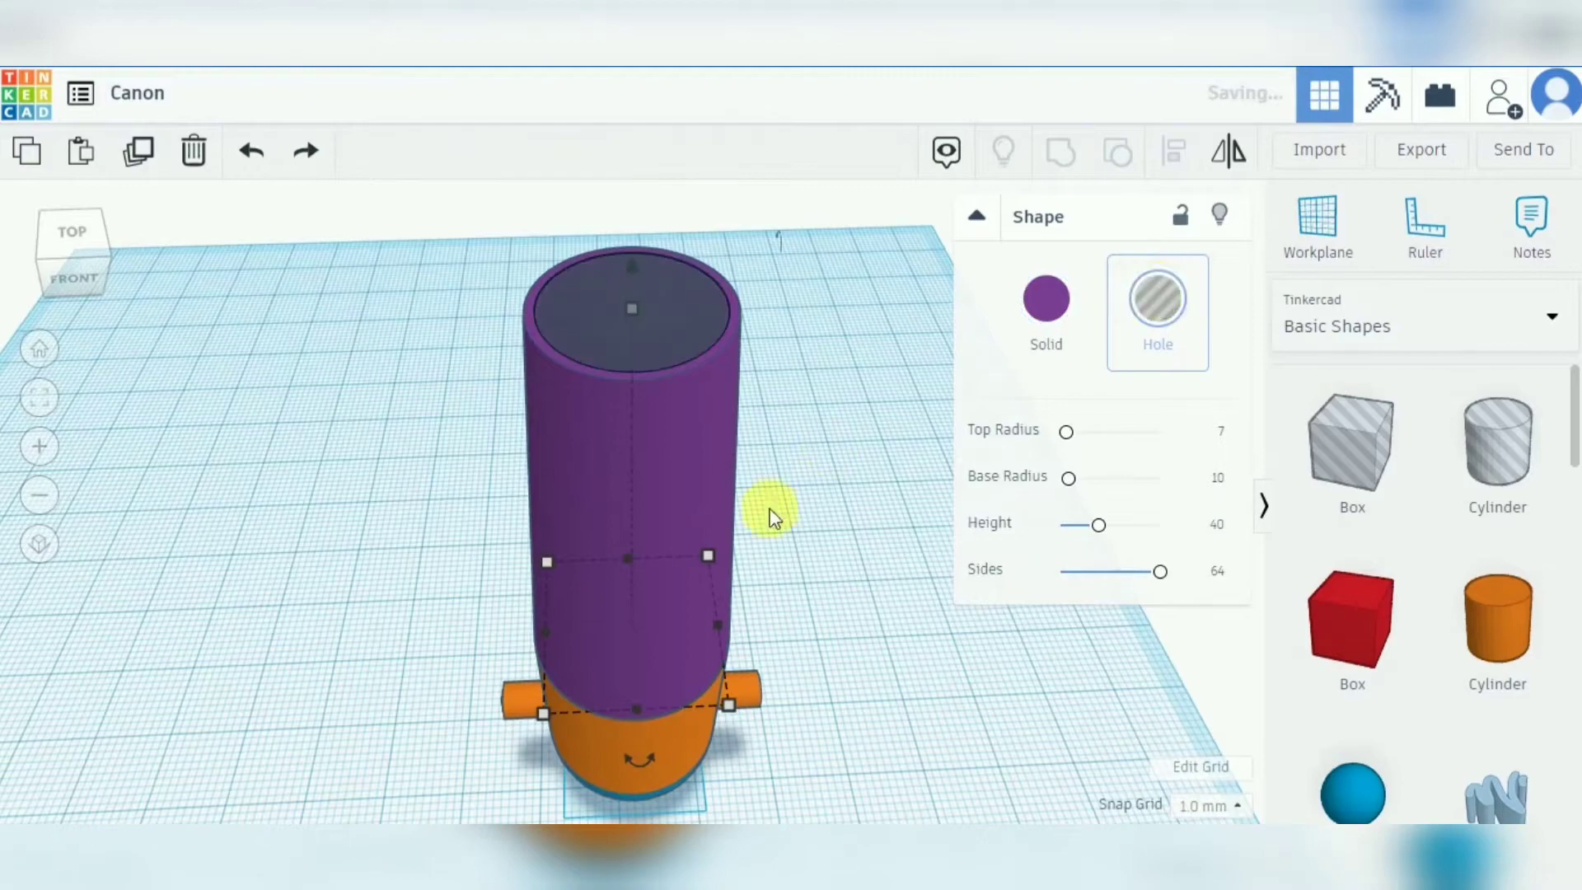
click(806, 504)
right_drag(867, 715, 864, 694)
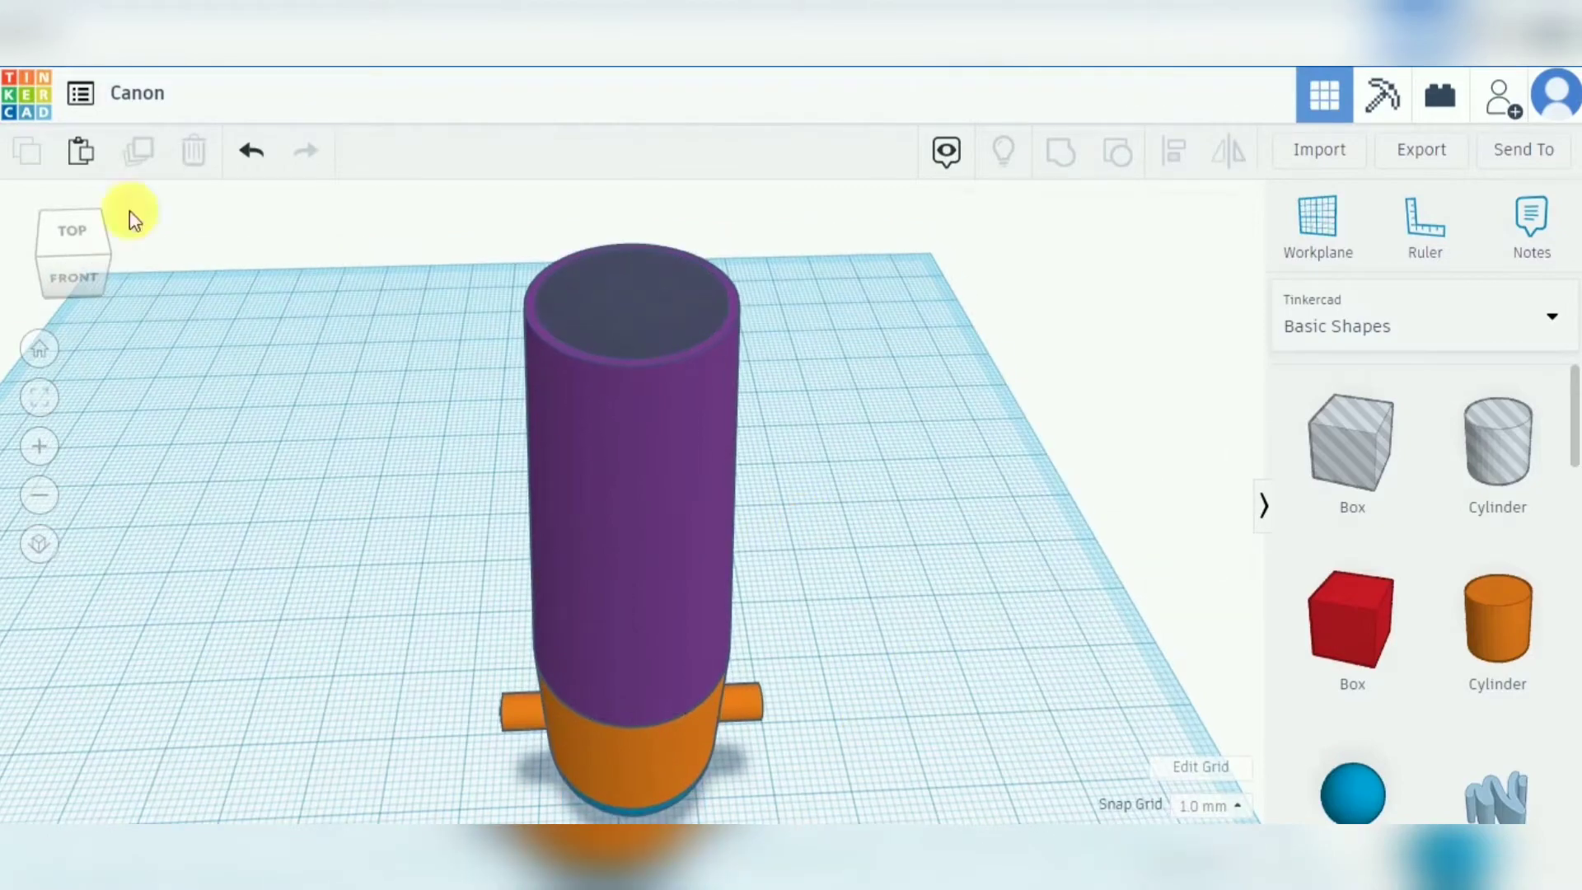
Duplicate the large orange cylinder in place and set the copy's length and width to 18 mm each.
click(42, 410)
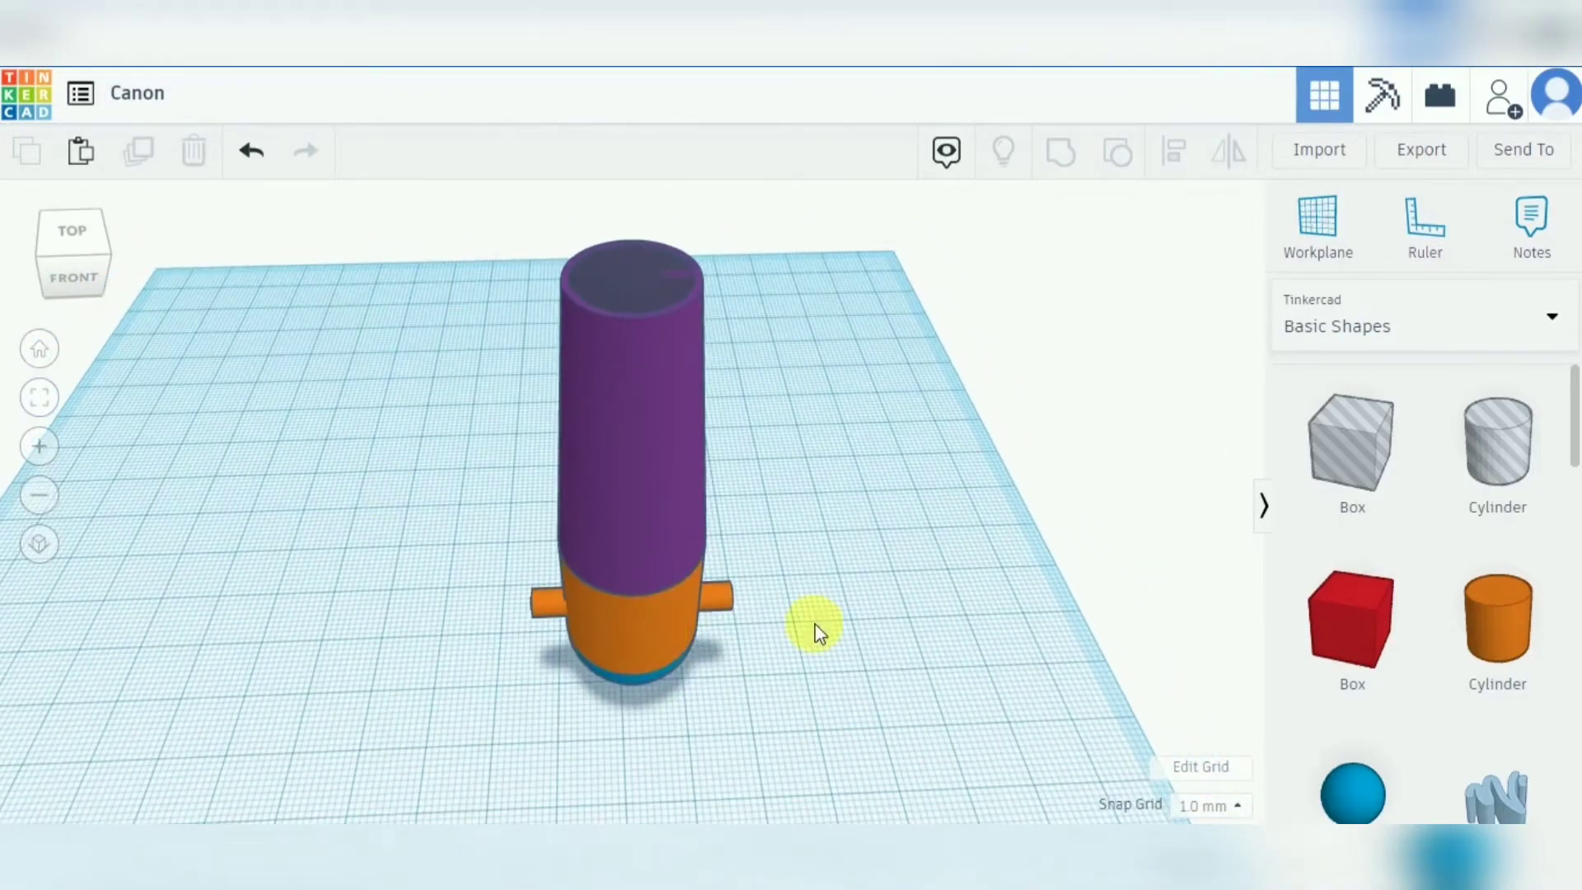
right_drag(820, 632, 812, 601)
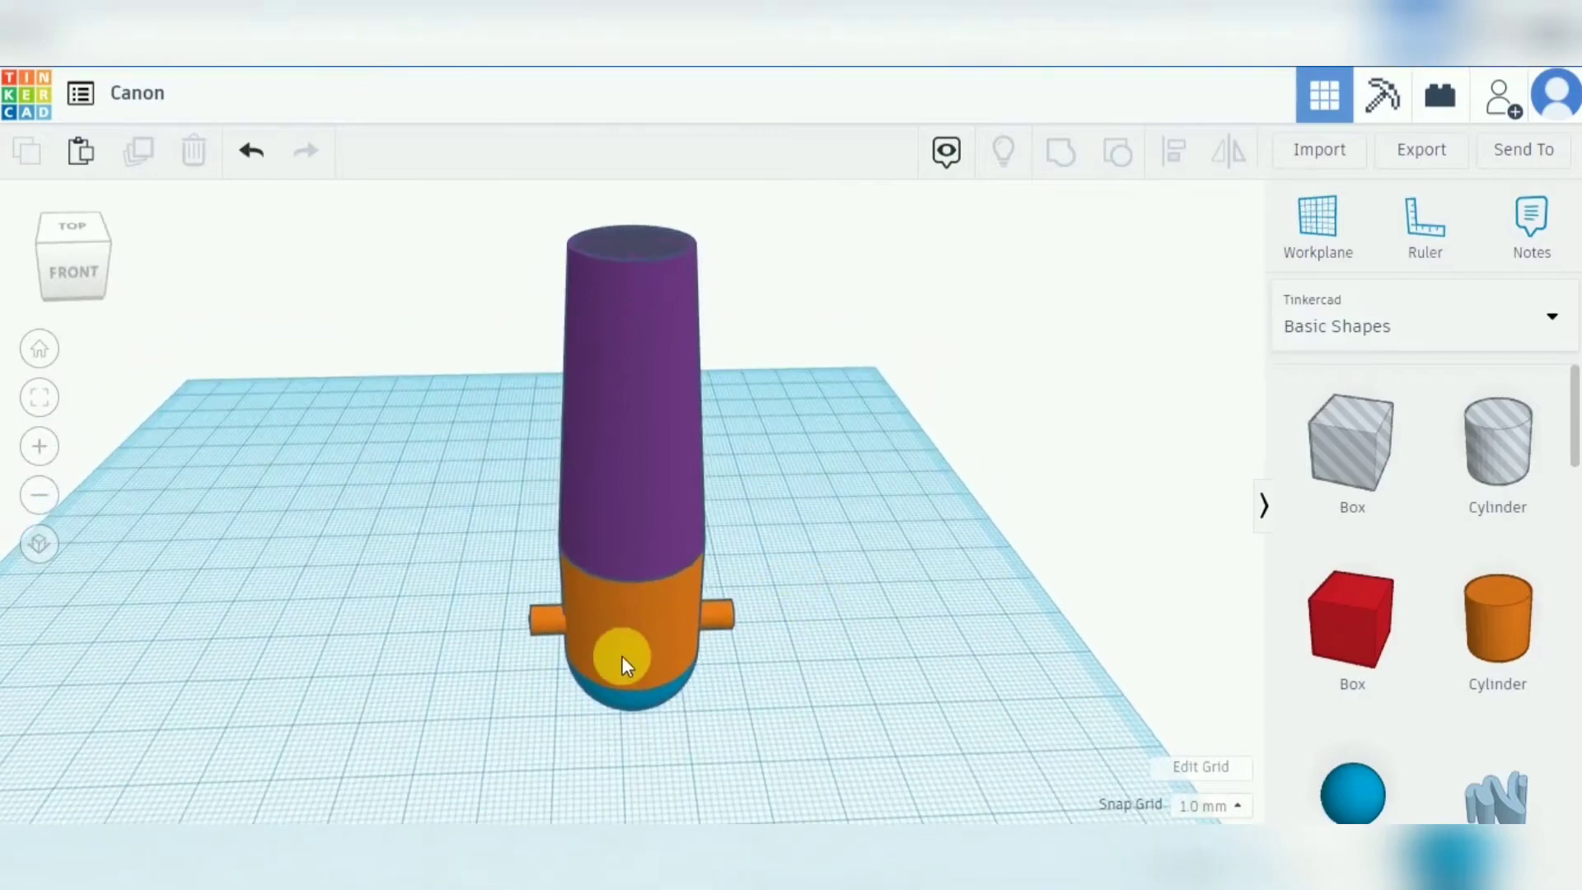
click(622, 656)
click(136, 153)
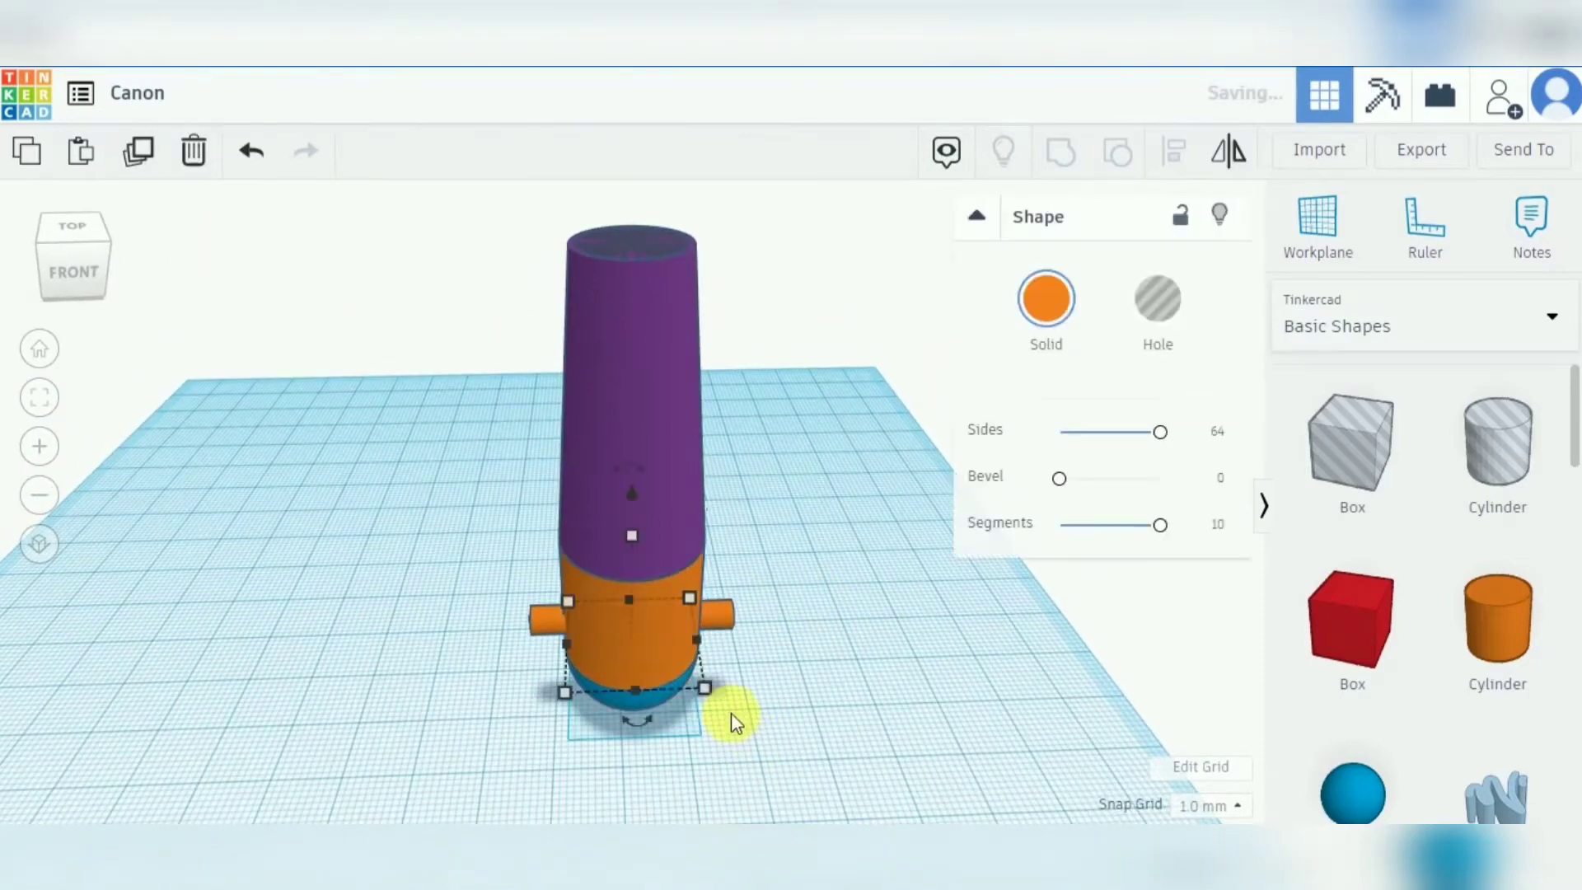
mouse_move(705, 689)
click(638, 806)
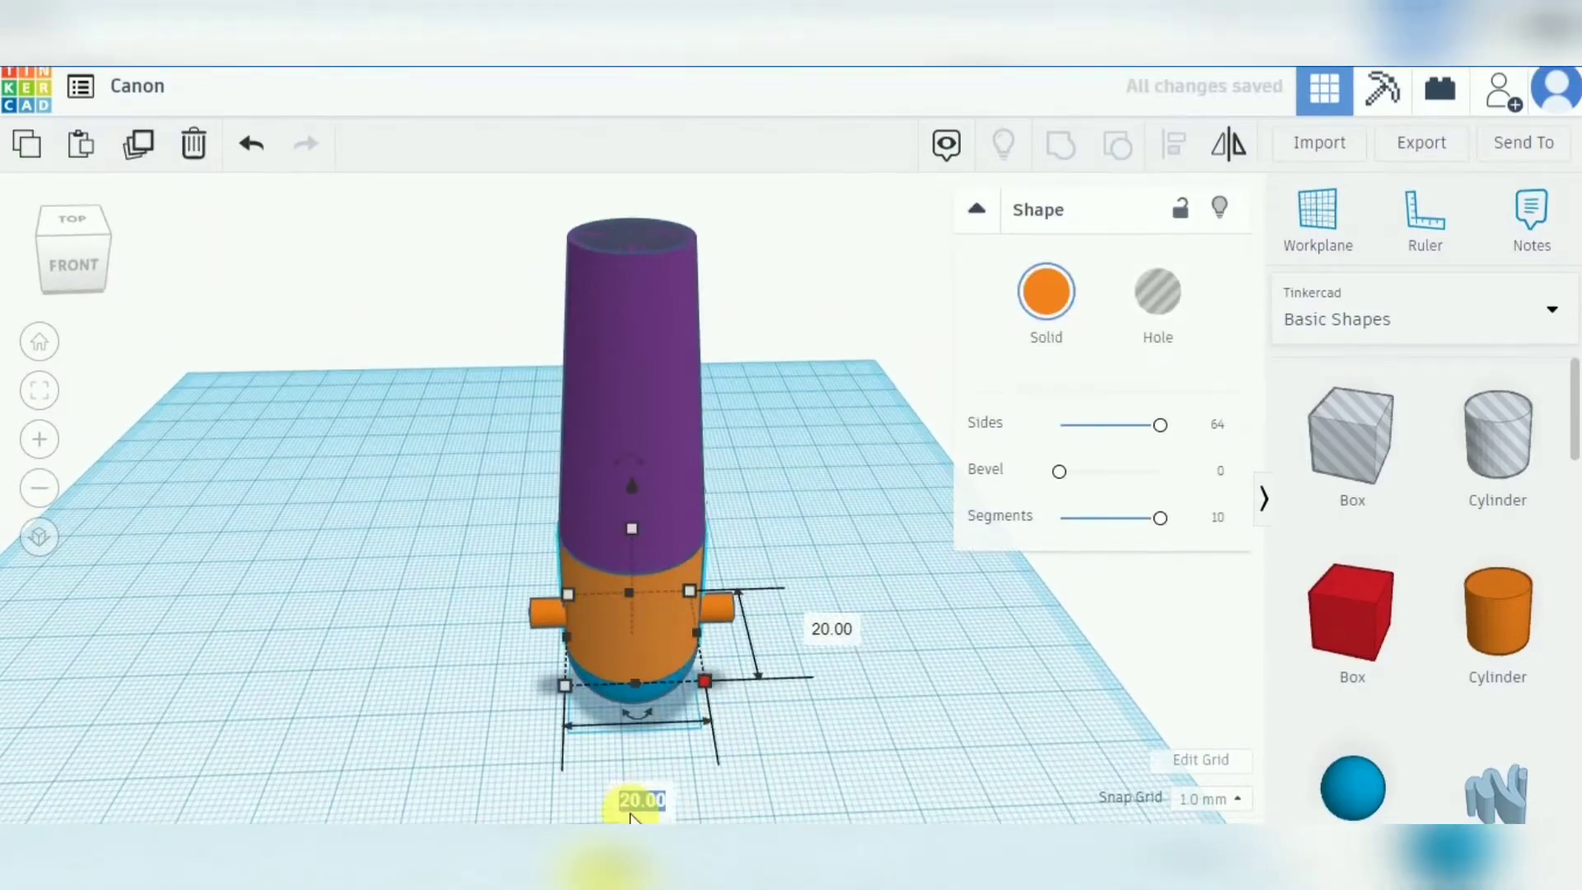
text(18)
click(832, 631)
text(1)
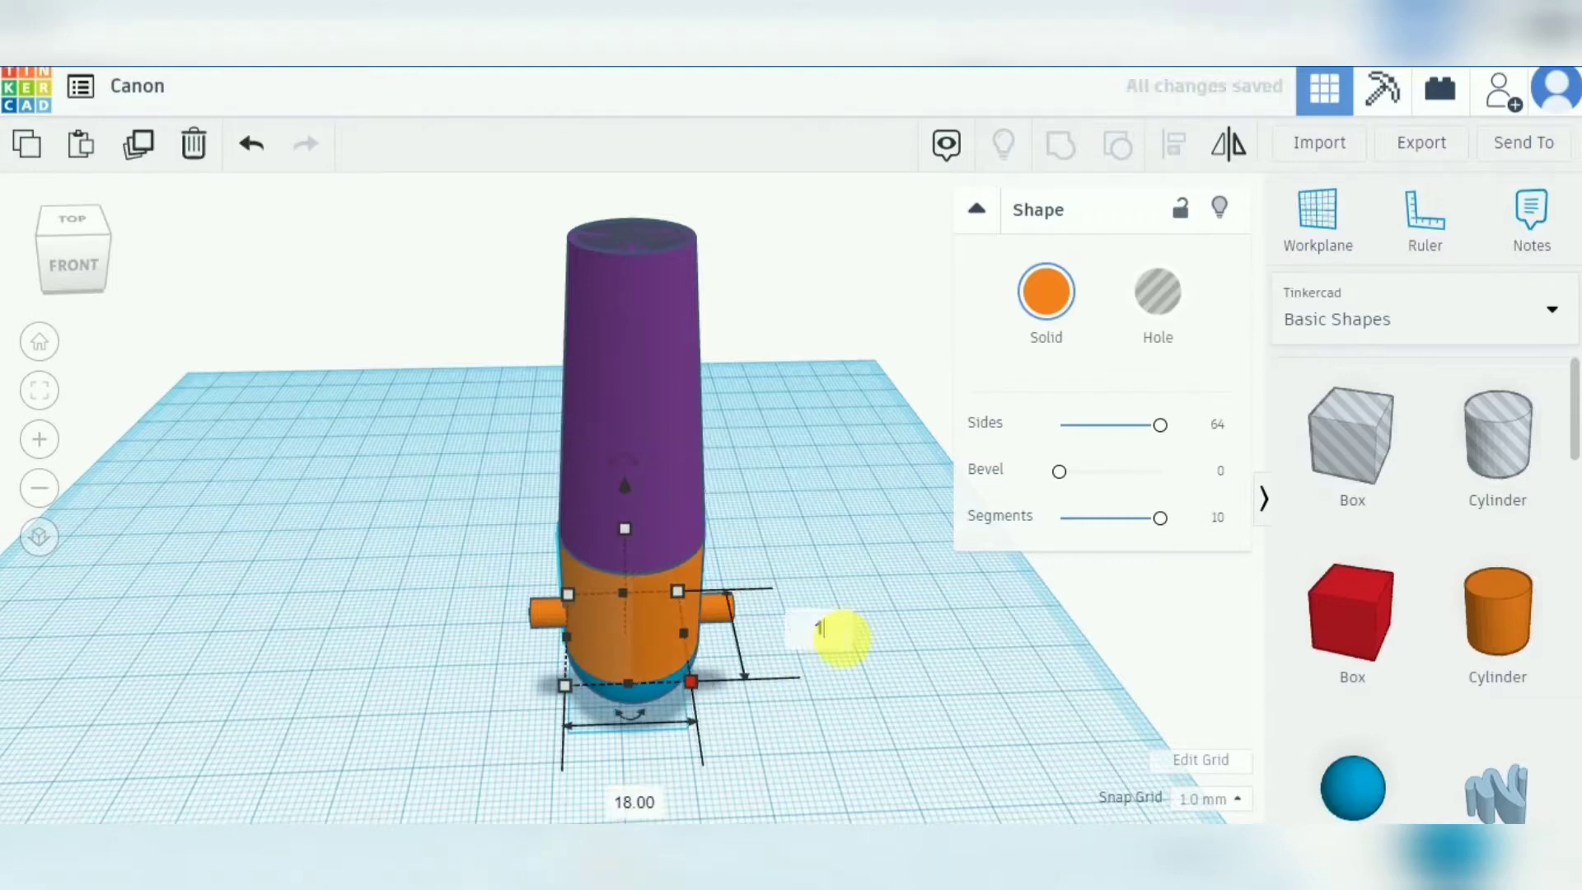
text(8)
key(Return)
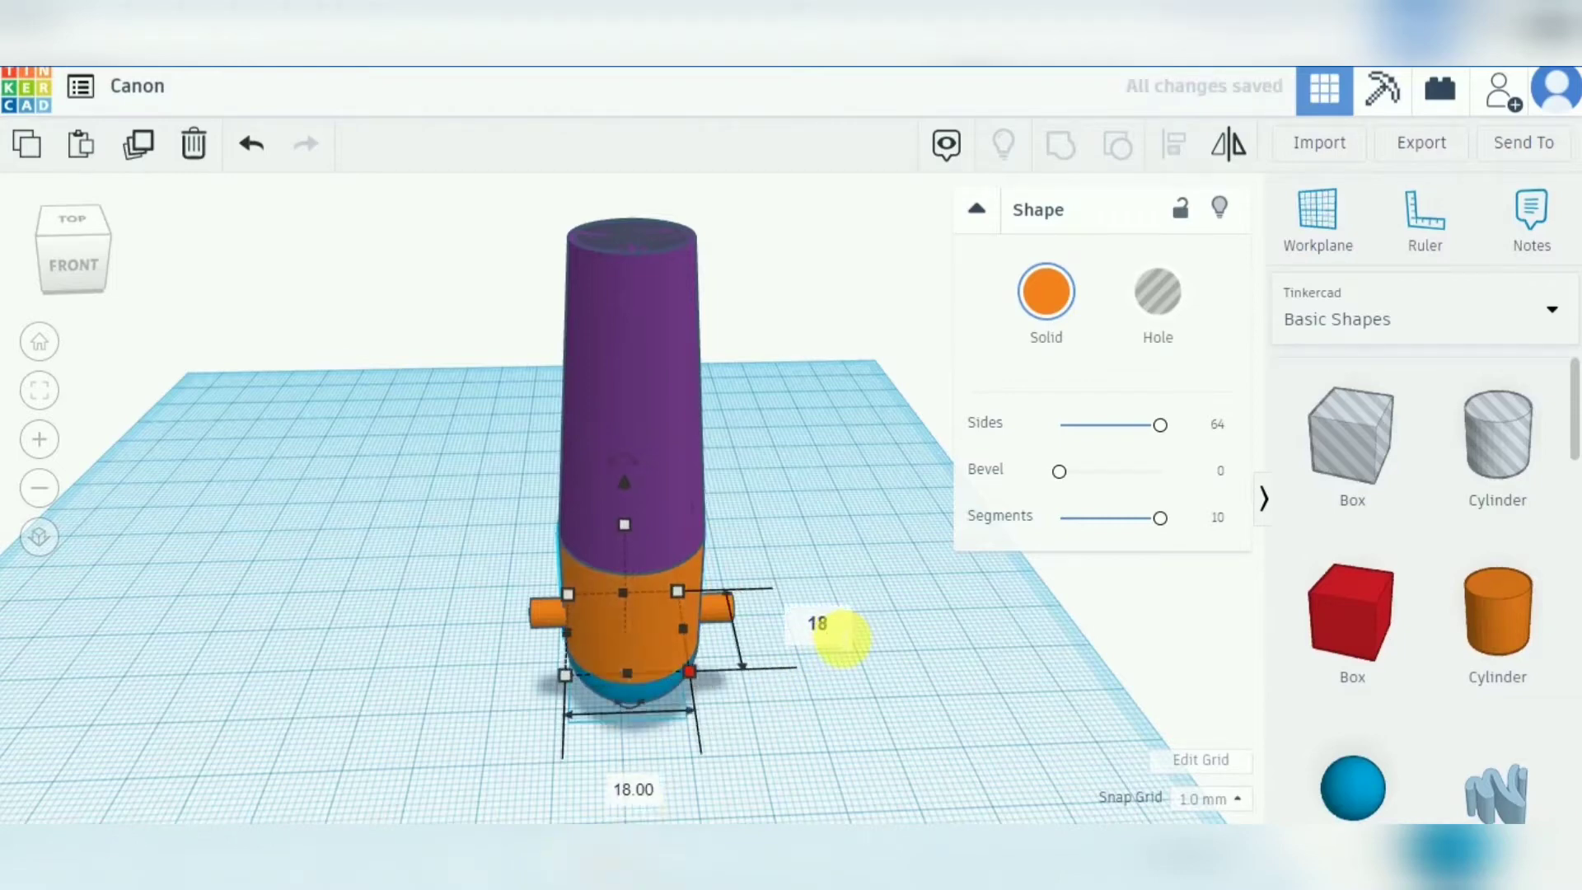
Centre-align the orange cylinder copy with the original in both horizontal directions and turn the copy into a hole.
shift+click(567, 576)
click(1174, 144)
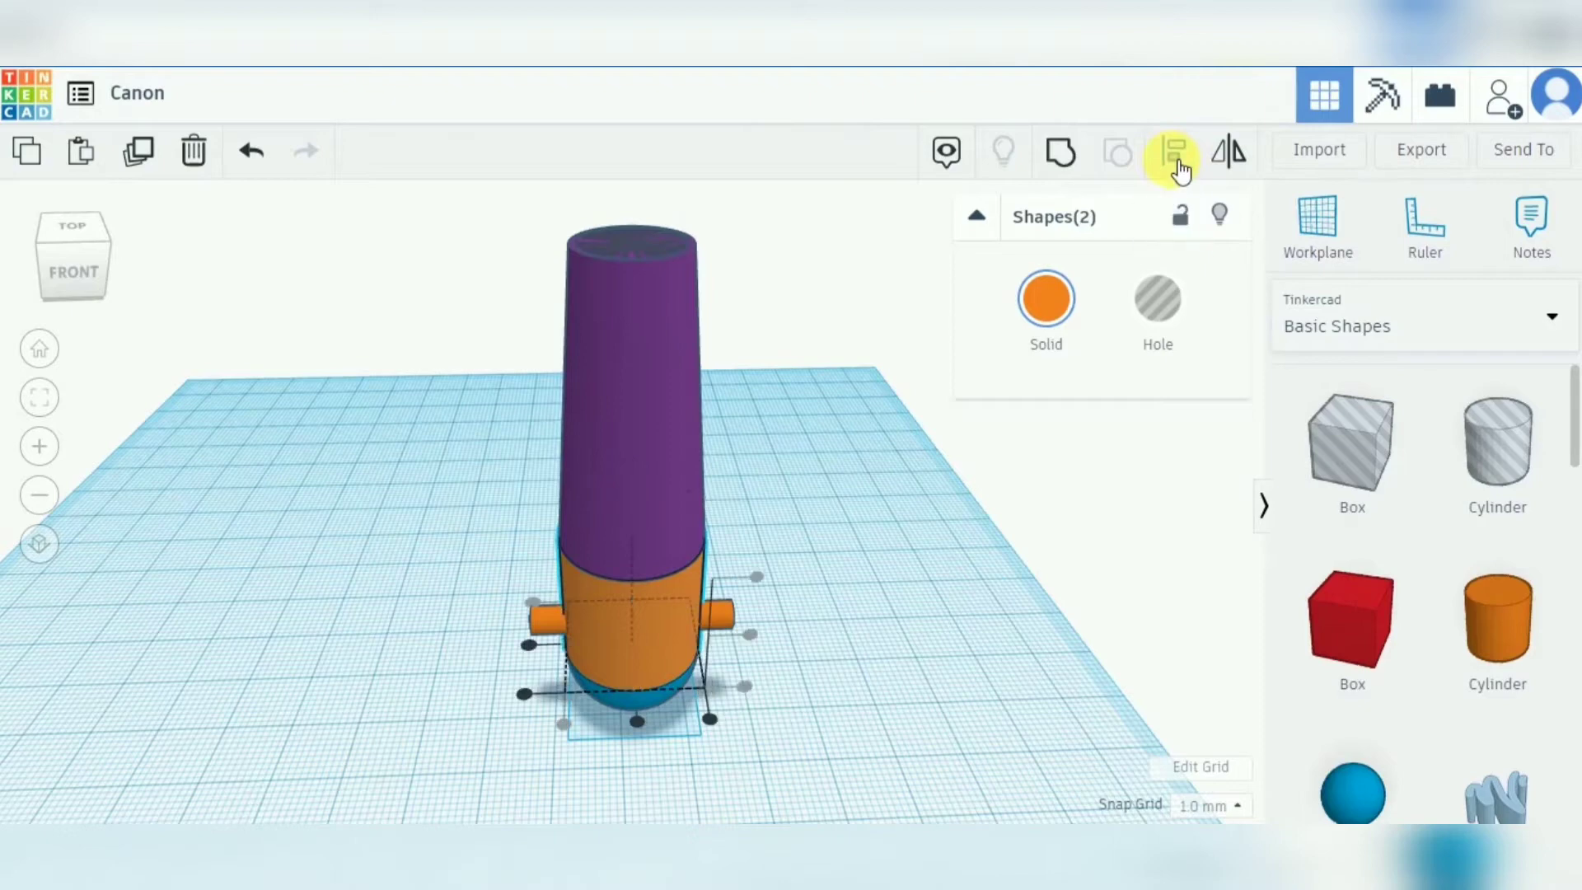
click(640, 720)
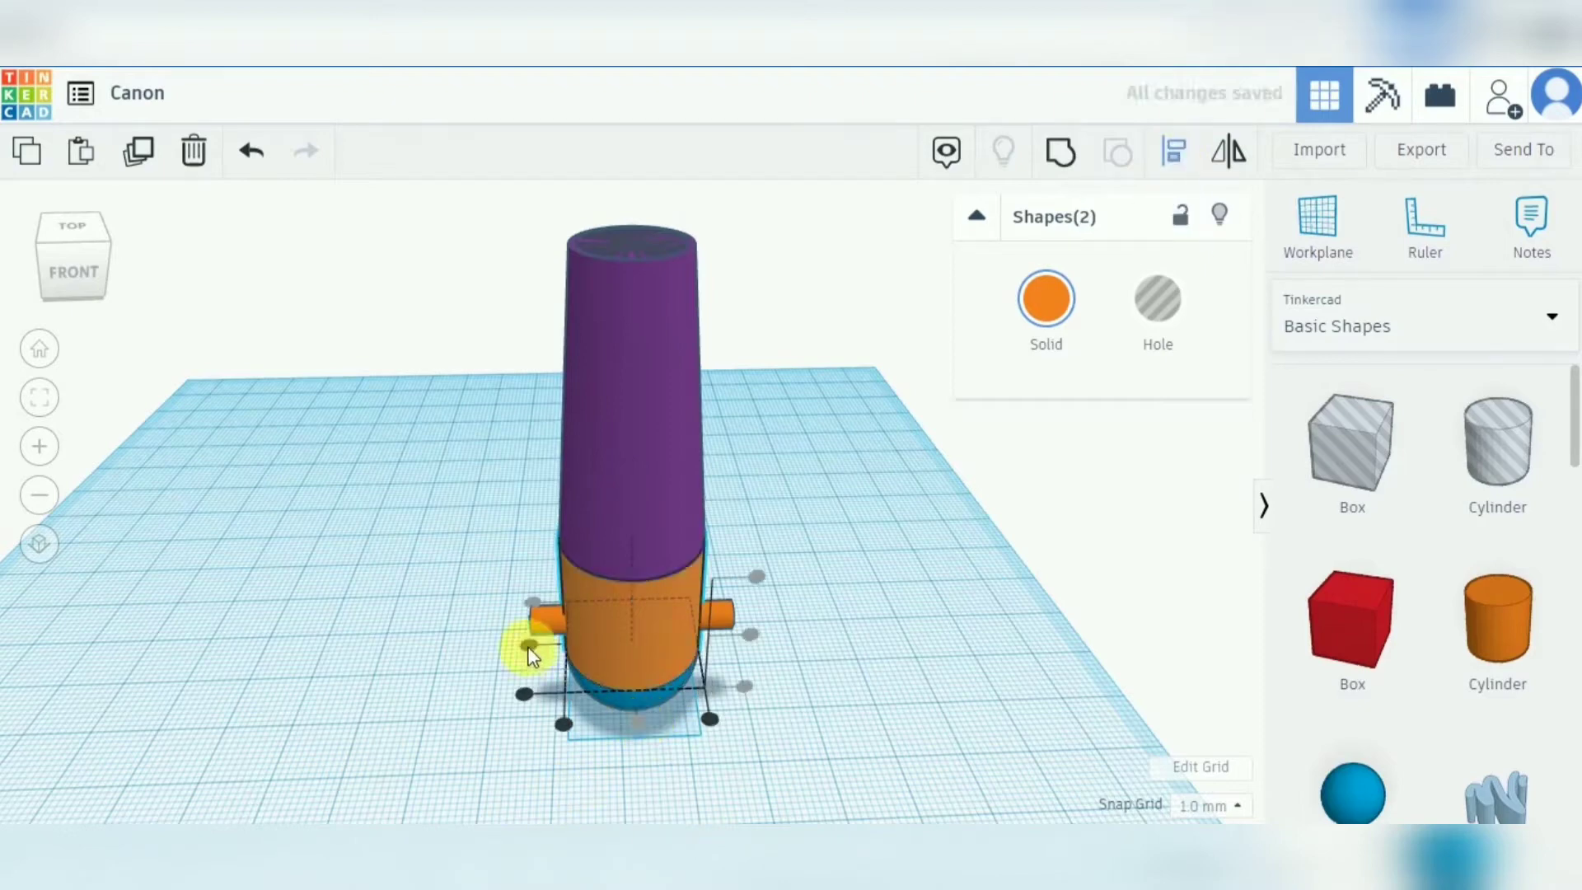
click(570, 579)
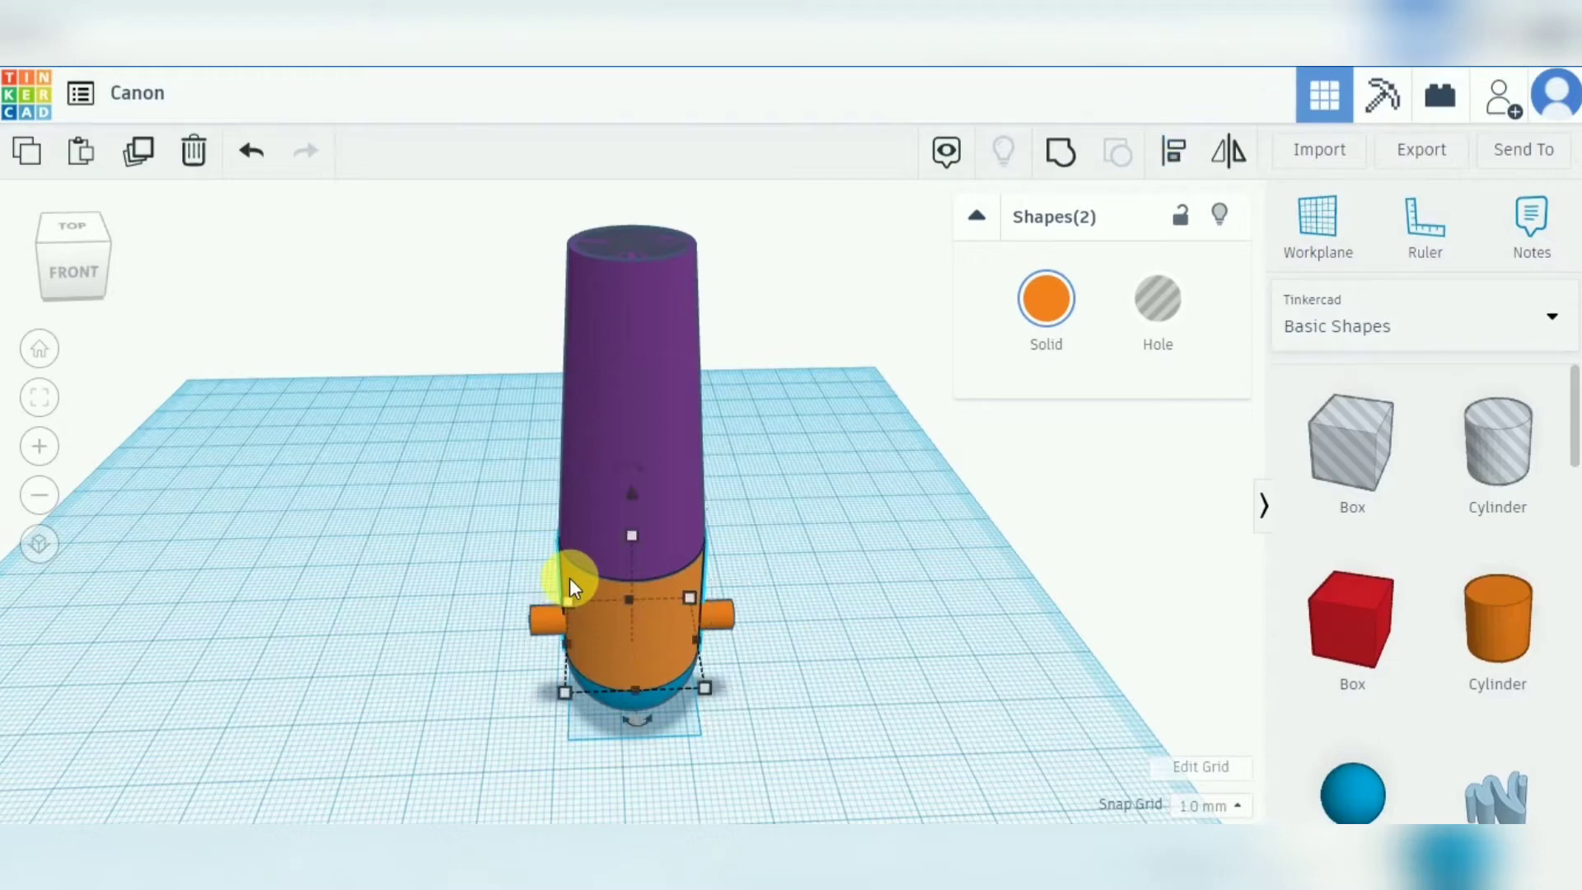
click(571, 581)
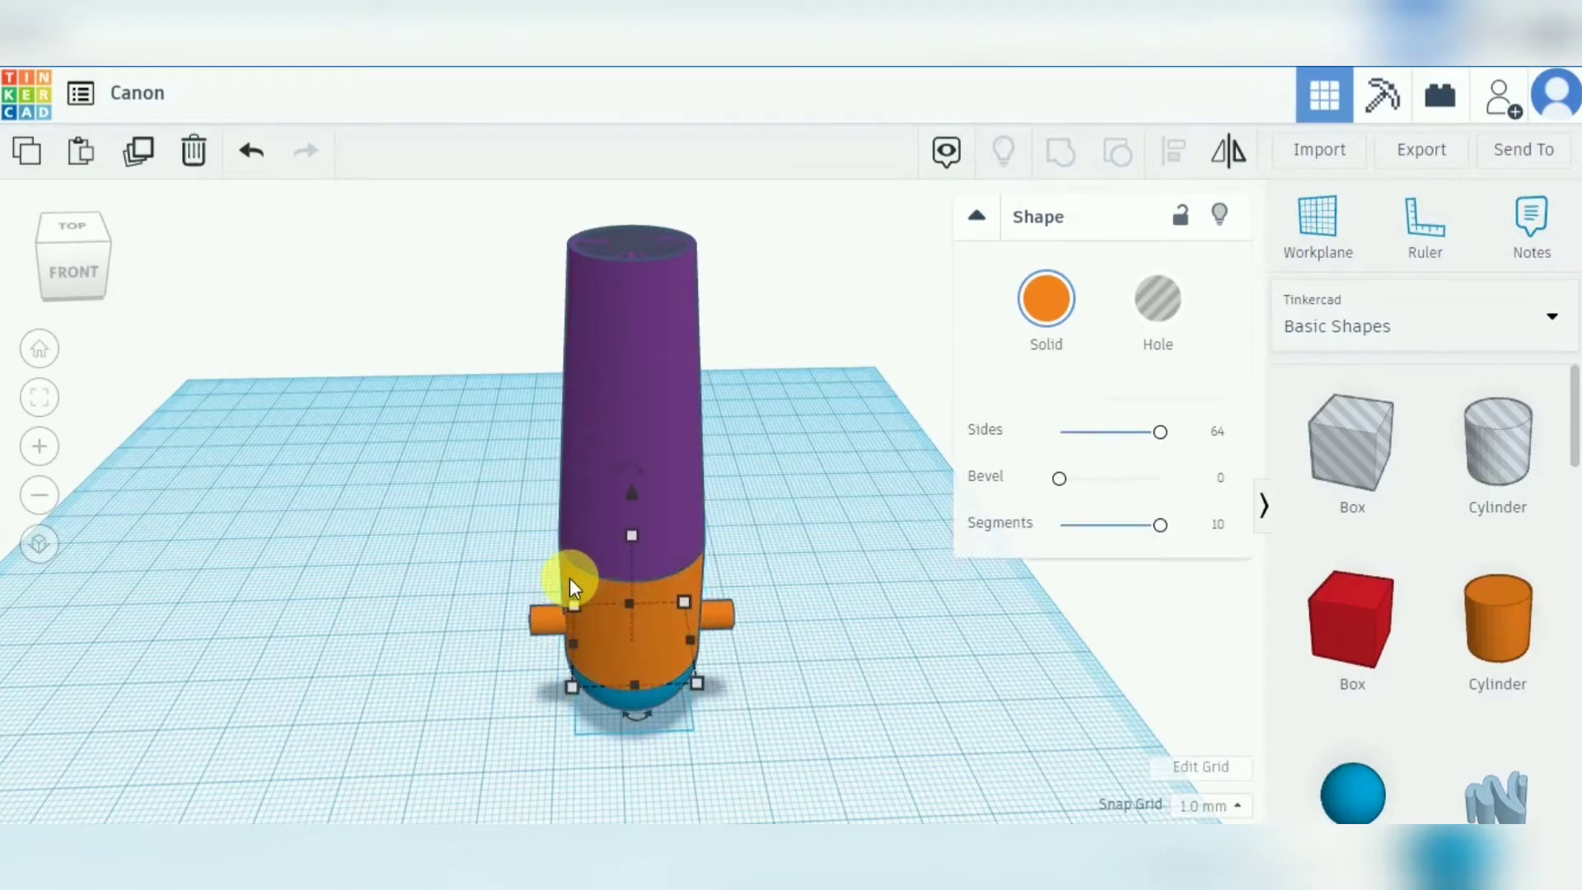
click(1168, 322)
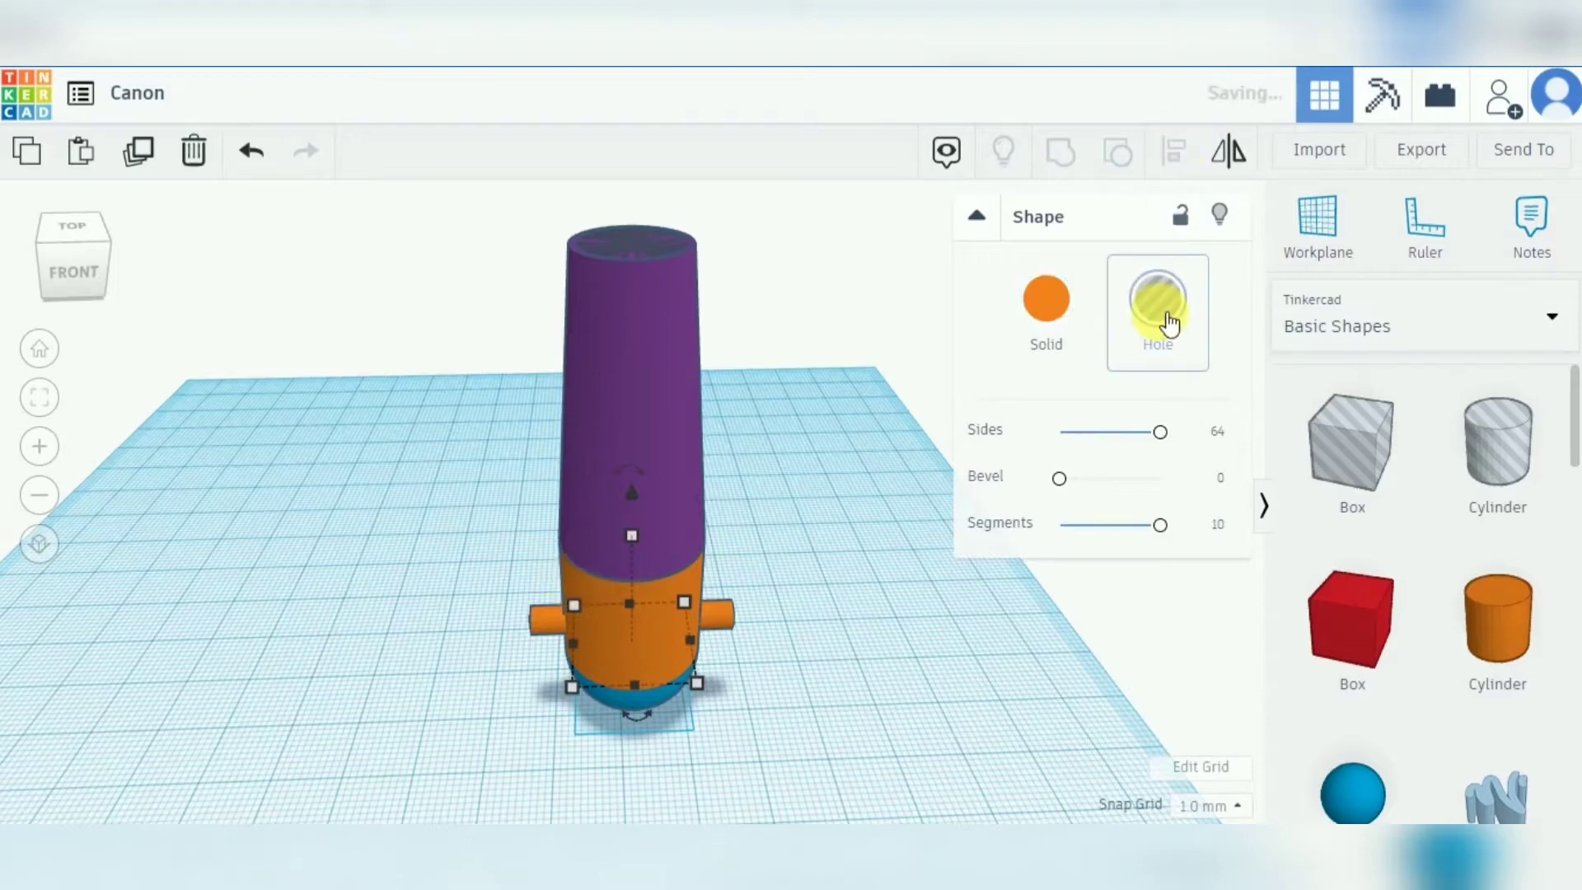
Duplicate the blue sphere at the barrel's base in place and set the copy's length and width to 18 mm each.
click(654, 695)
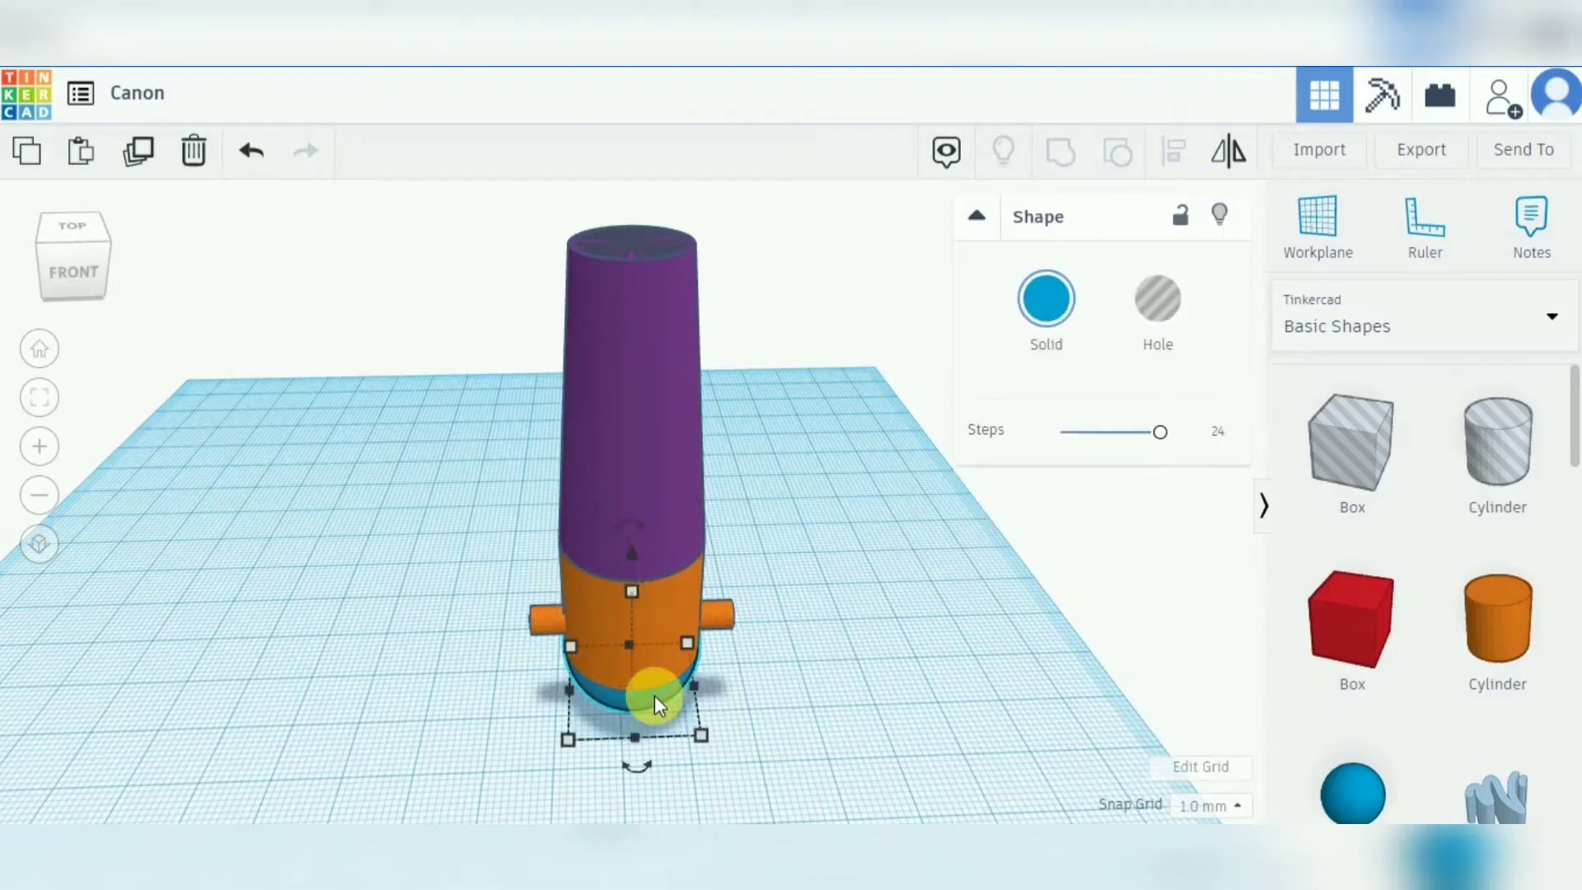
click(136, 152)
mouse_move(700, 735)
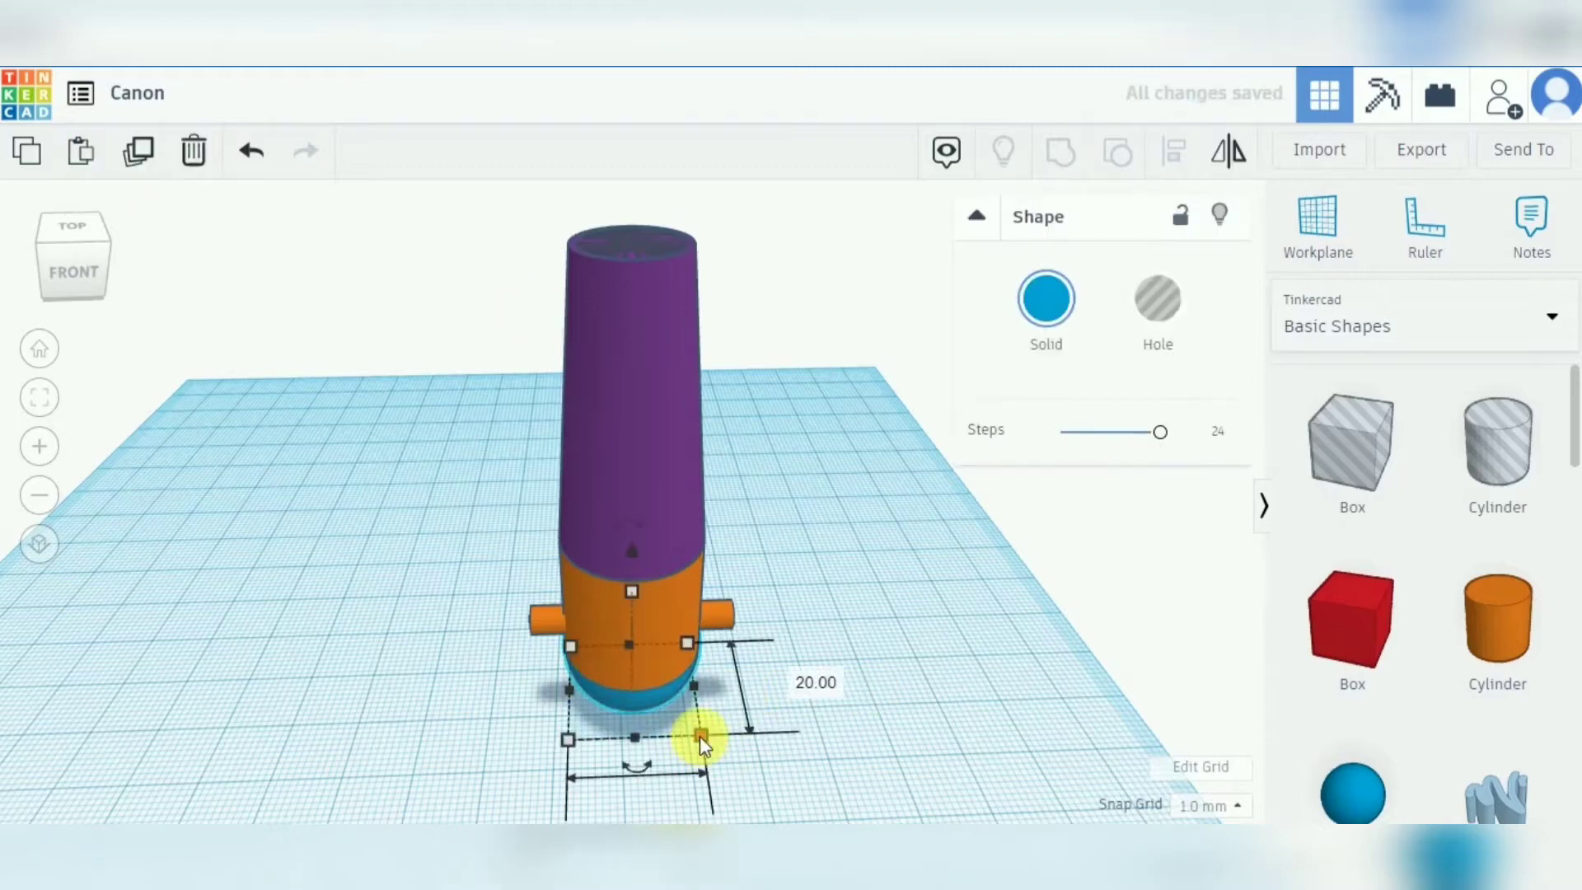
click(828, 686)
text(18)
key(Return)
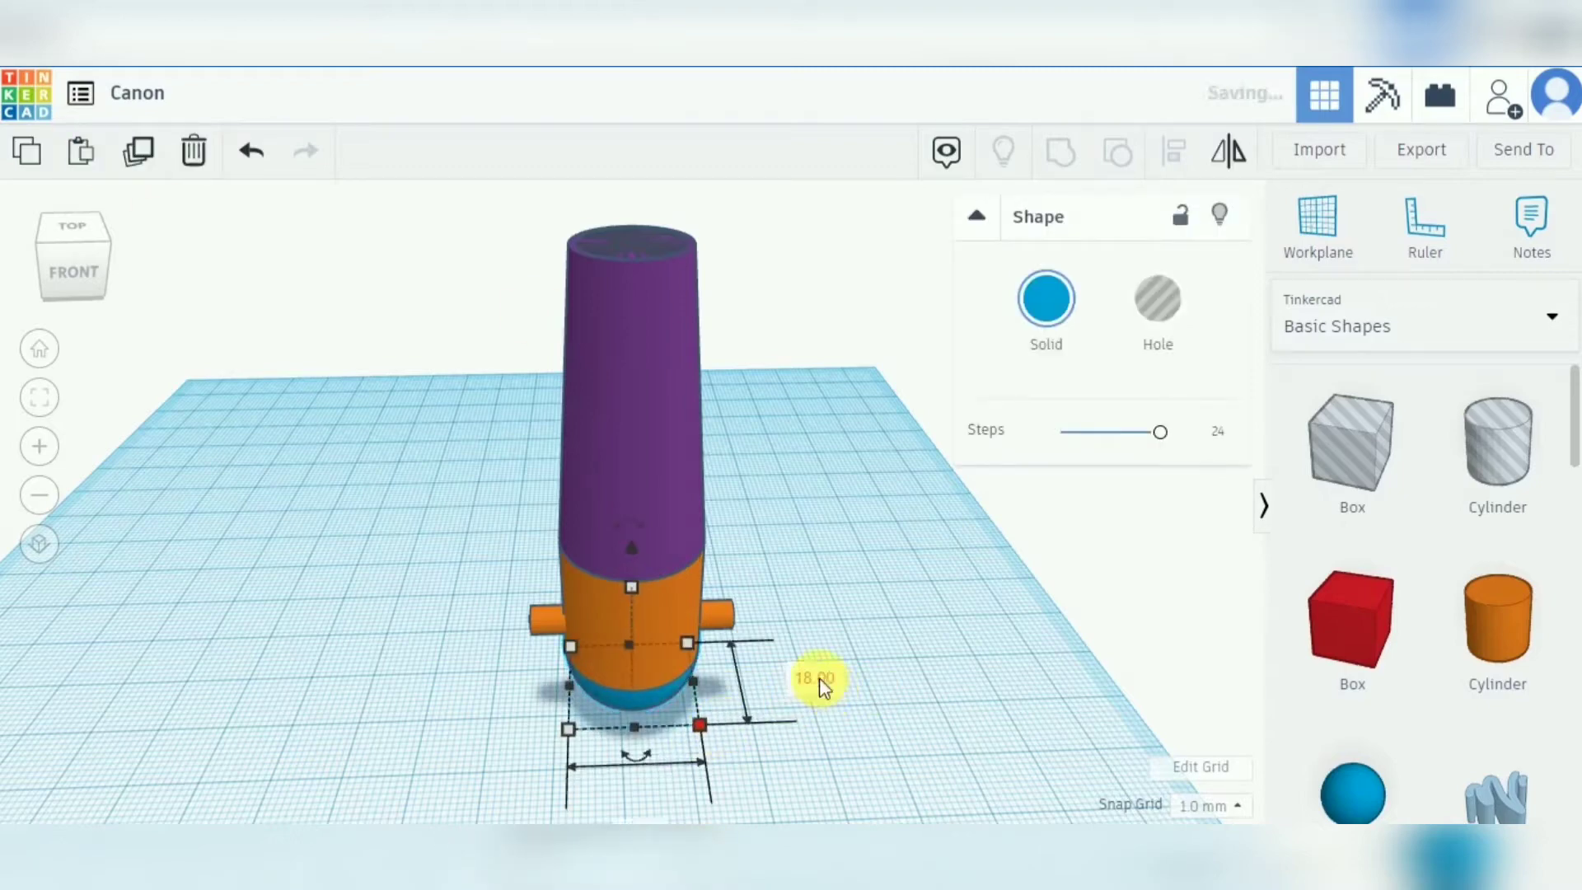
right_drag(790, 806, 837, 819)
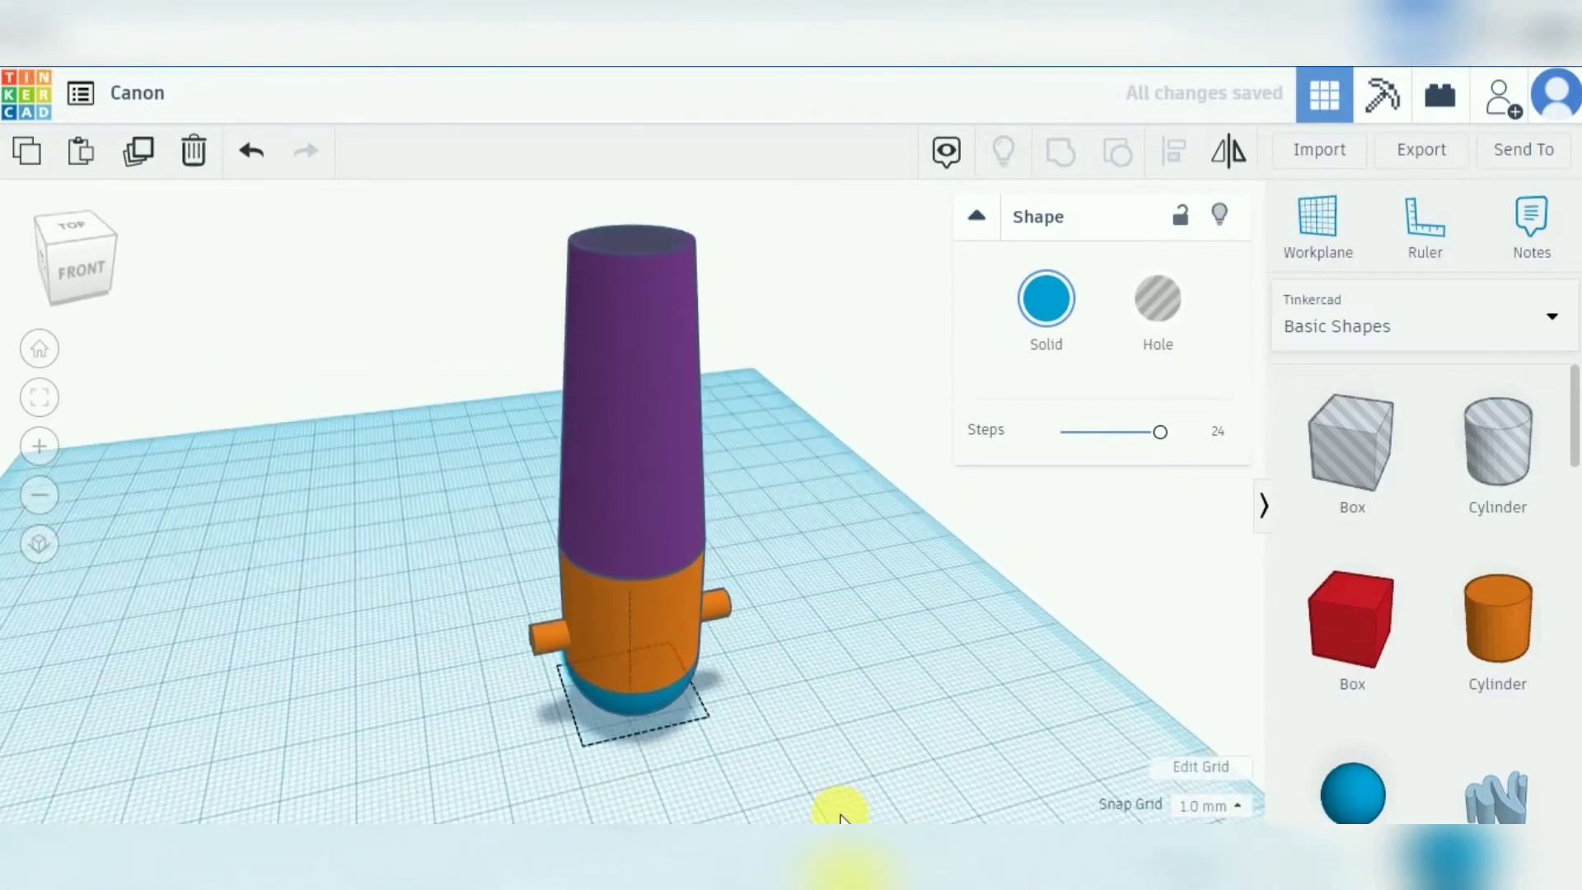
mouse_move(709, 718)
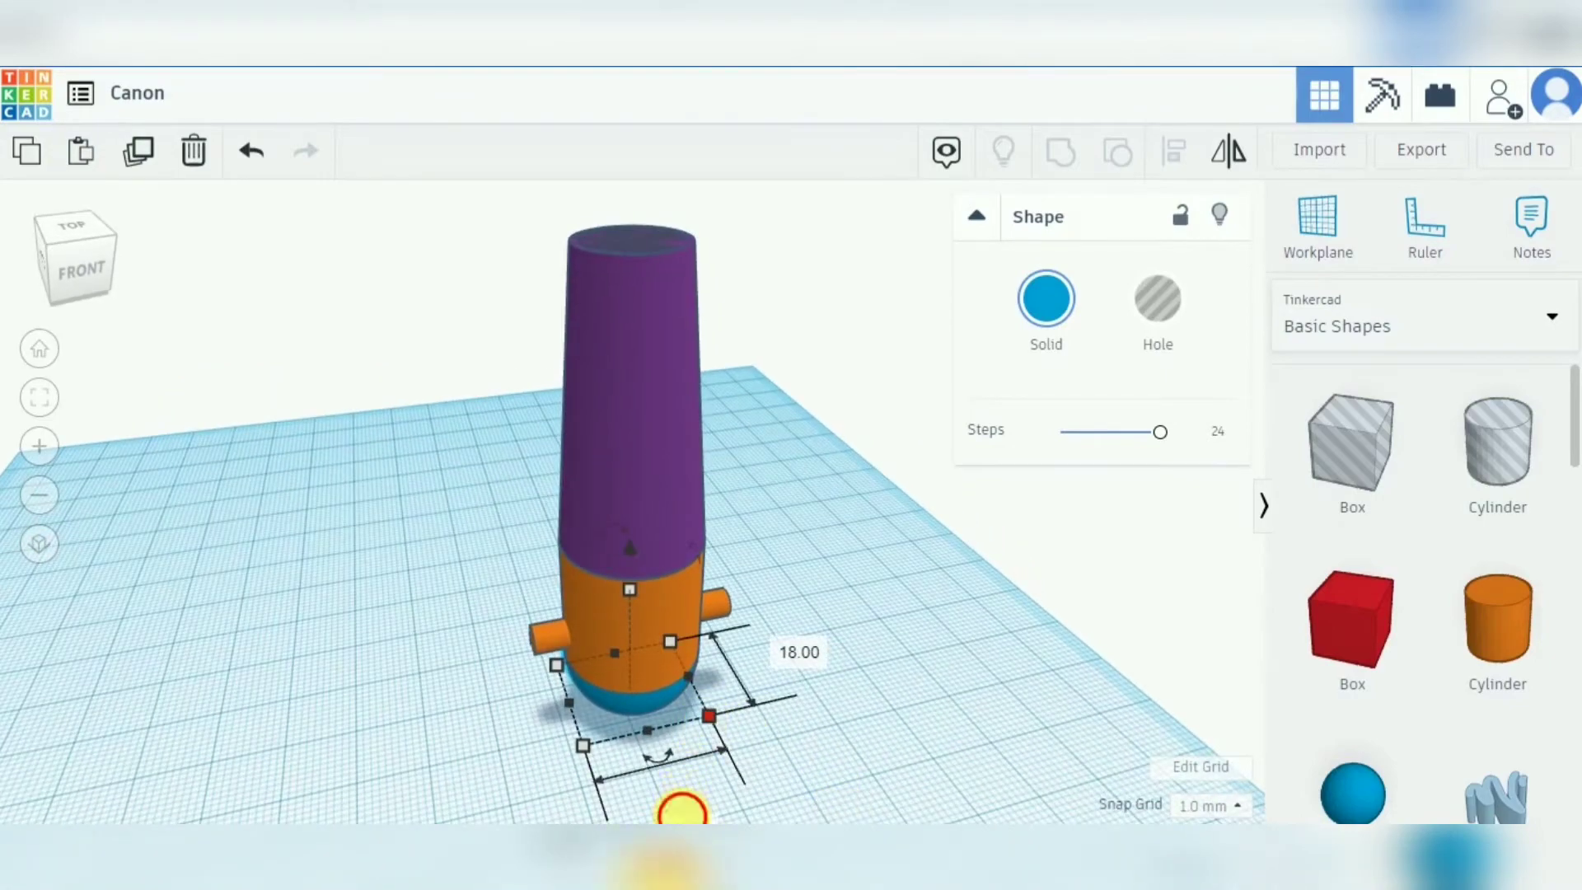
click(684, 814)
text(18)
key(Return)
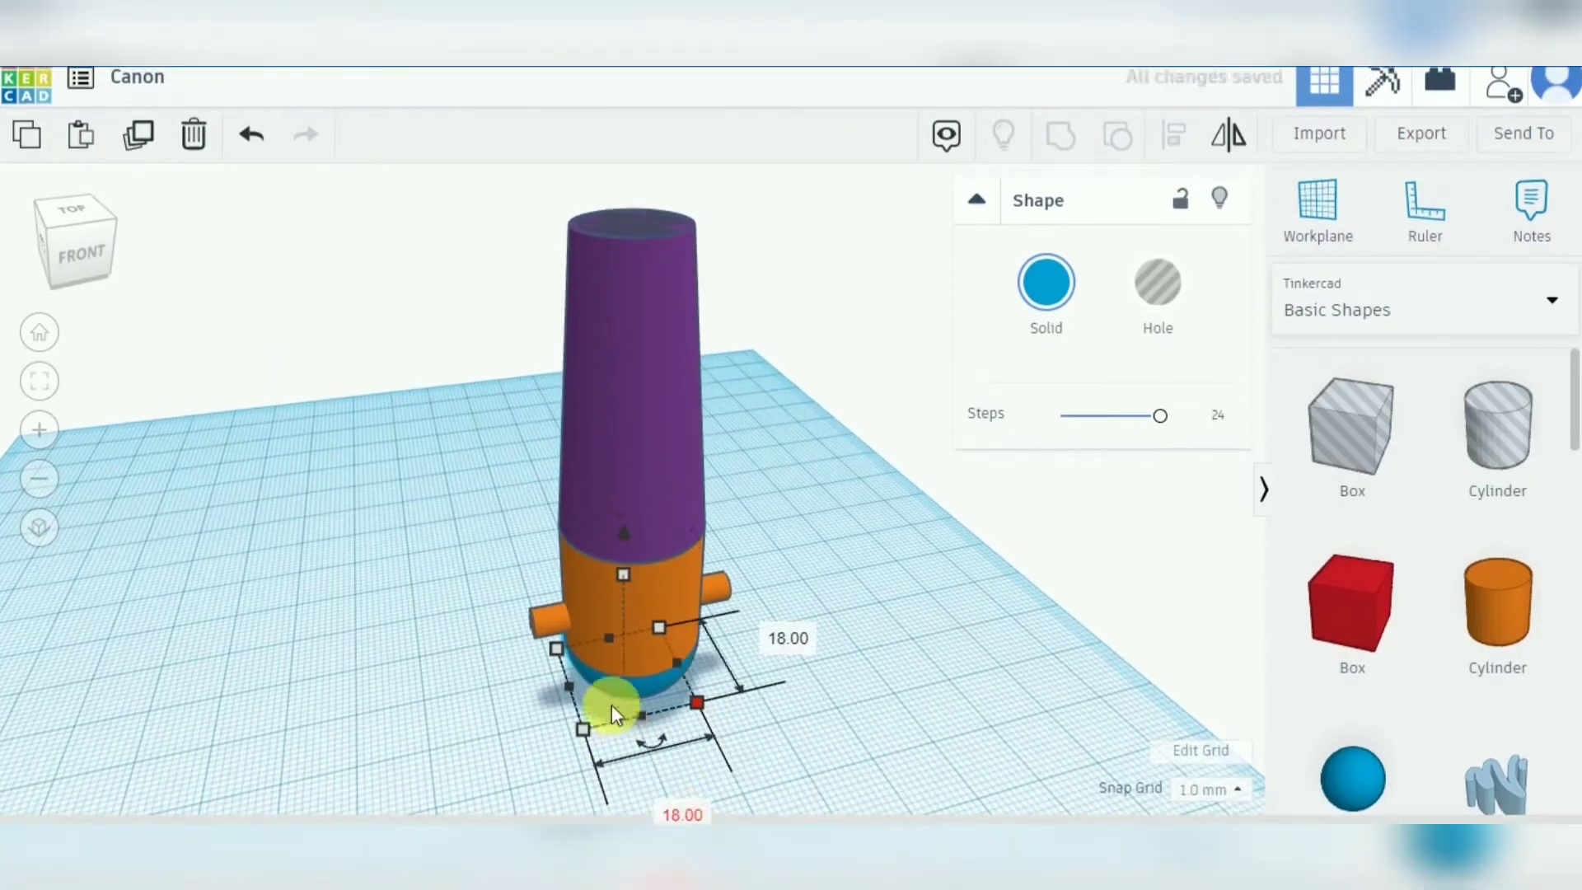
Centre-align the blue sphere copy with the original in both horizontal directions and turn the copy into a hole.
shift+click(603, 684)
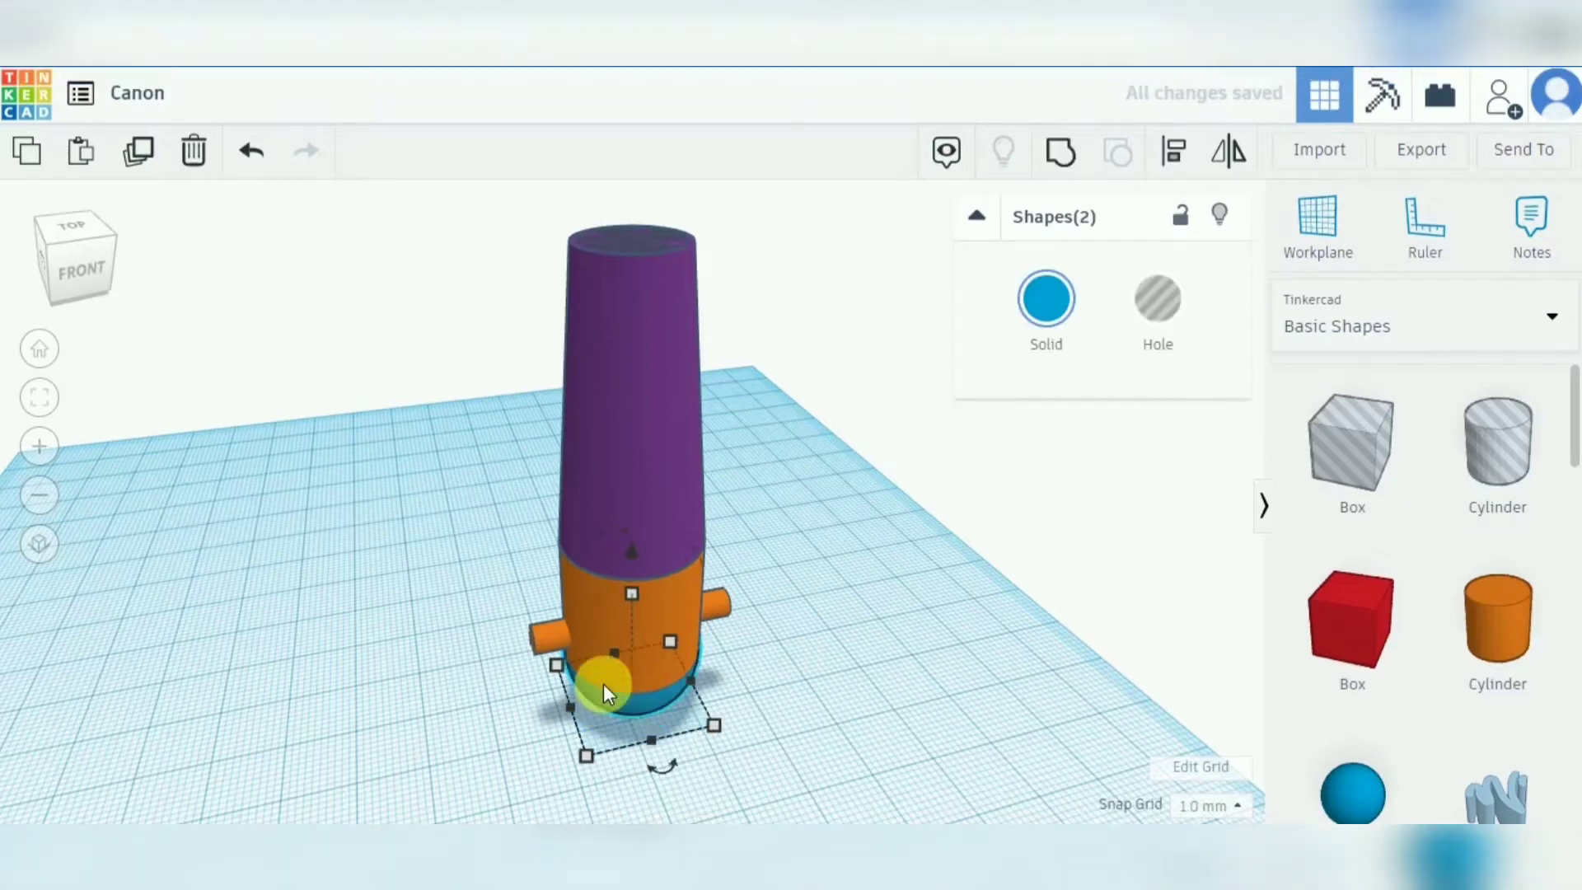
click(1180, 156)
click(661, 767)
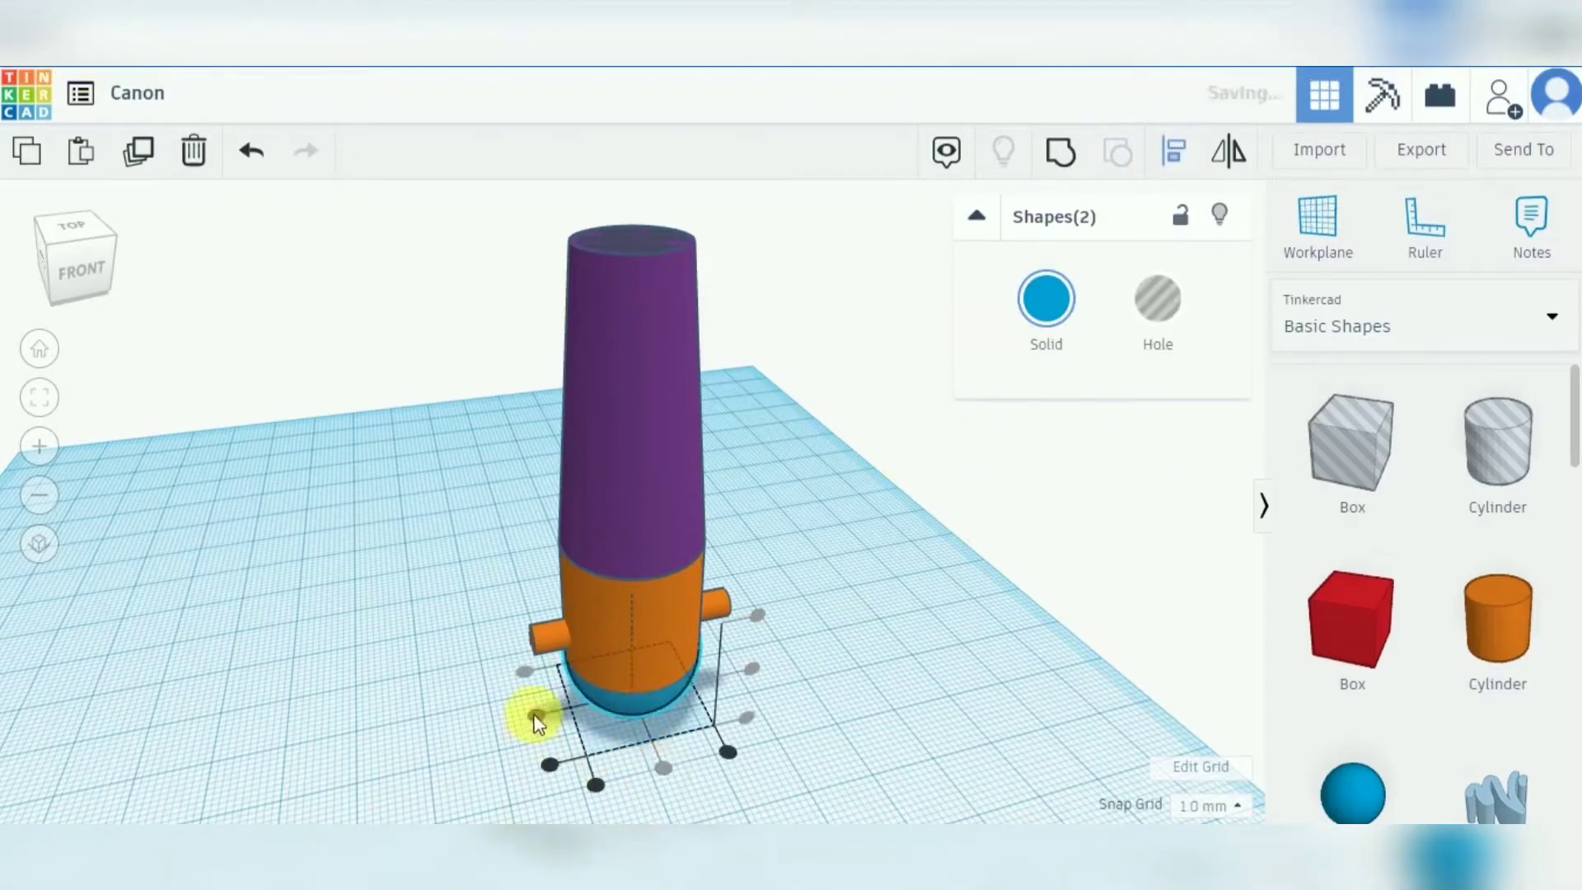
click(535, 716)
click(534, 716)
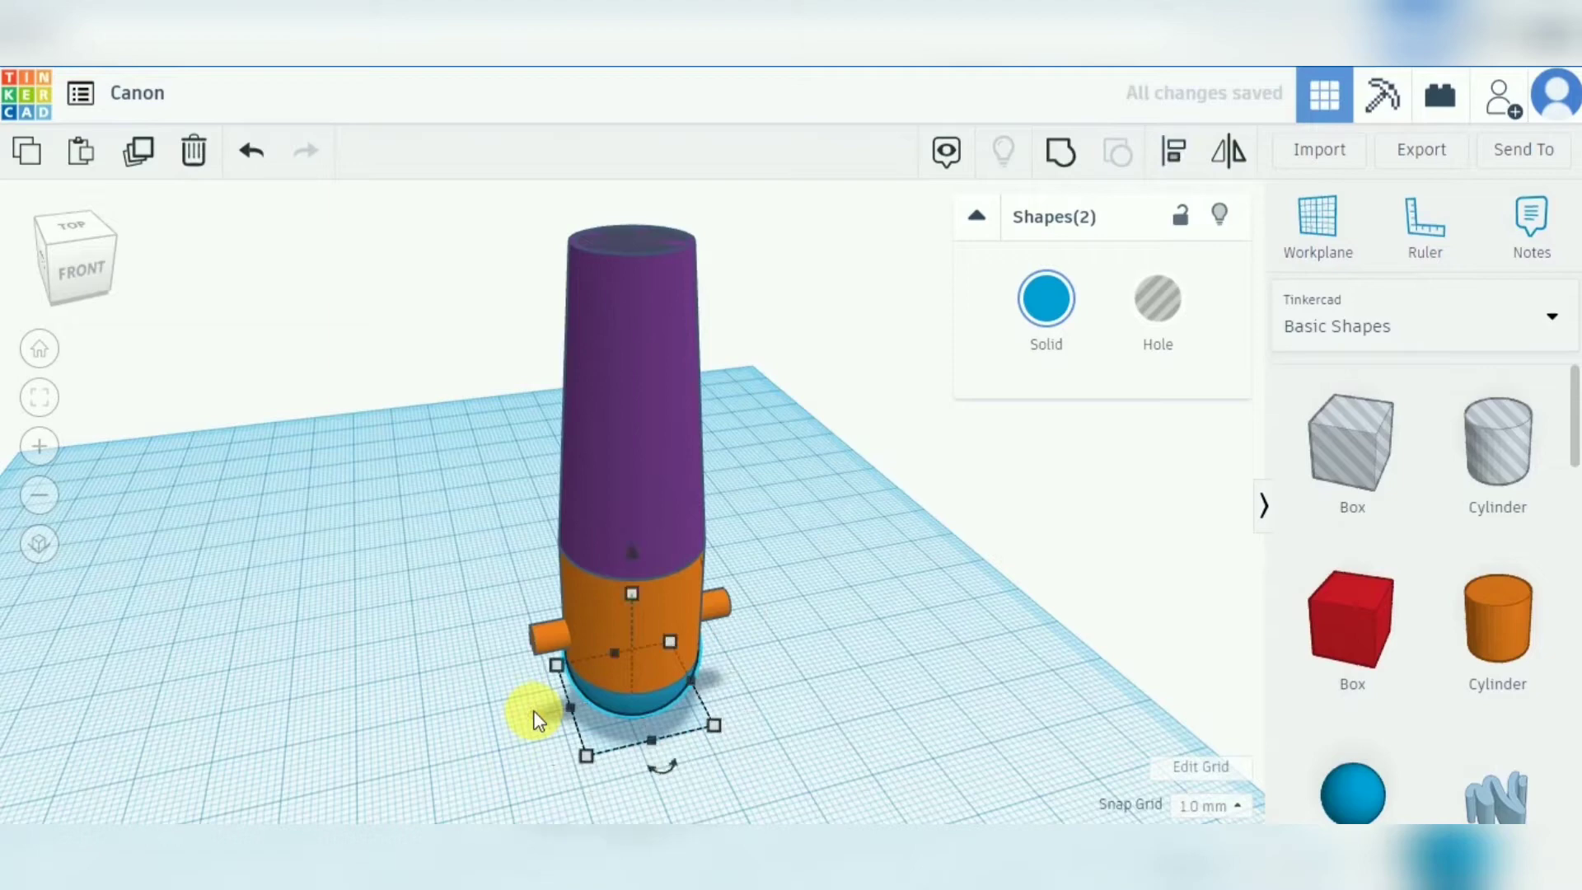
click(610, 699)
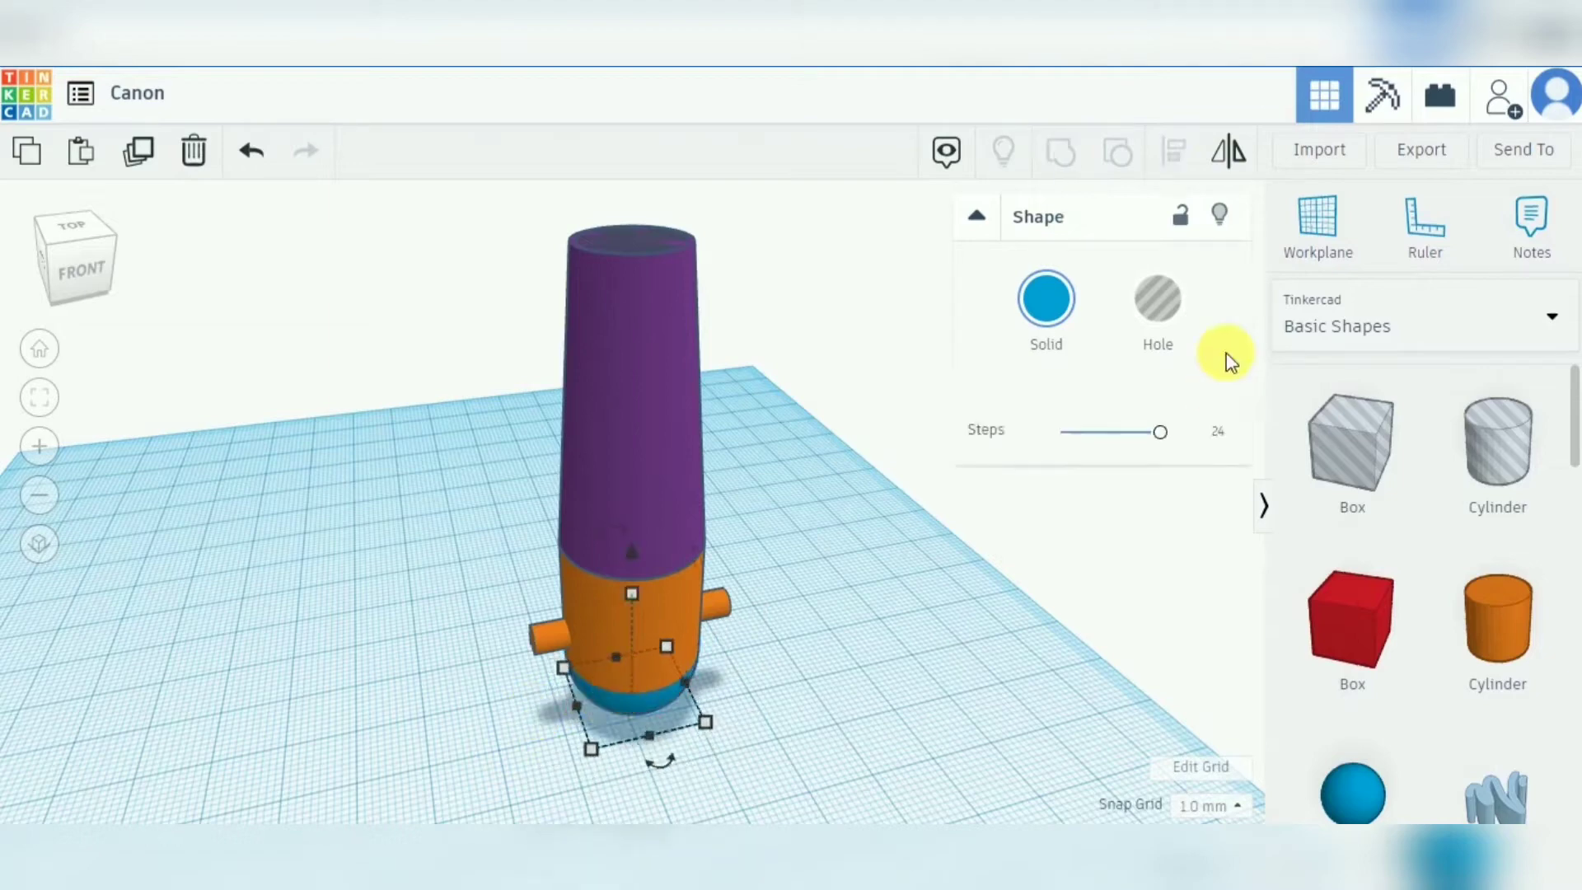
click(1176, 317)
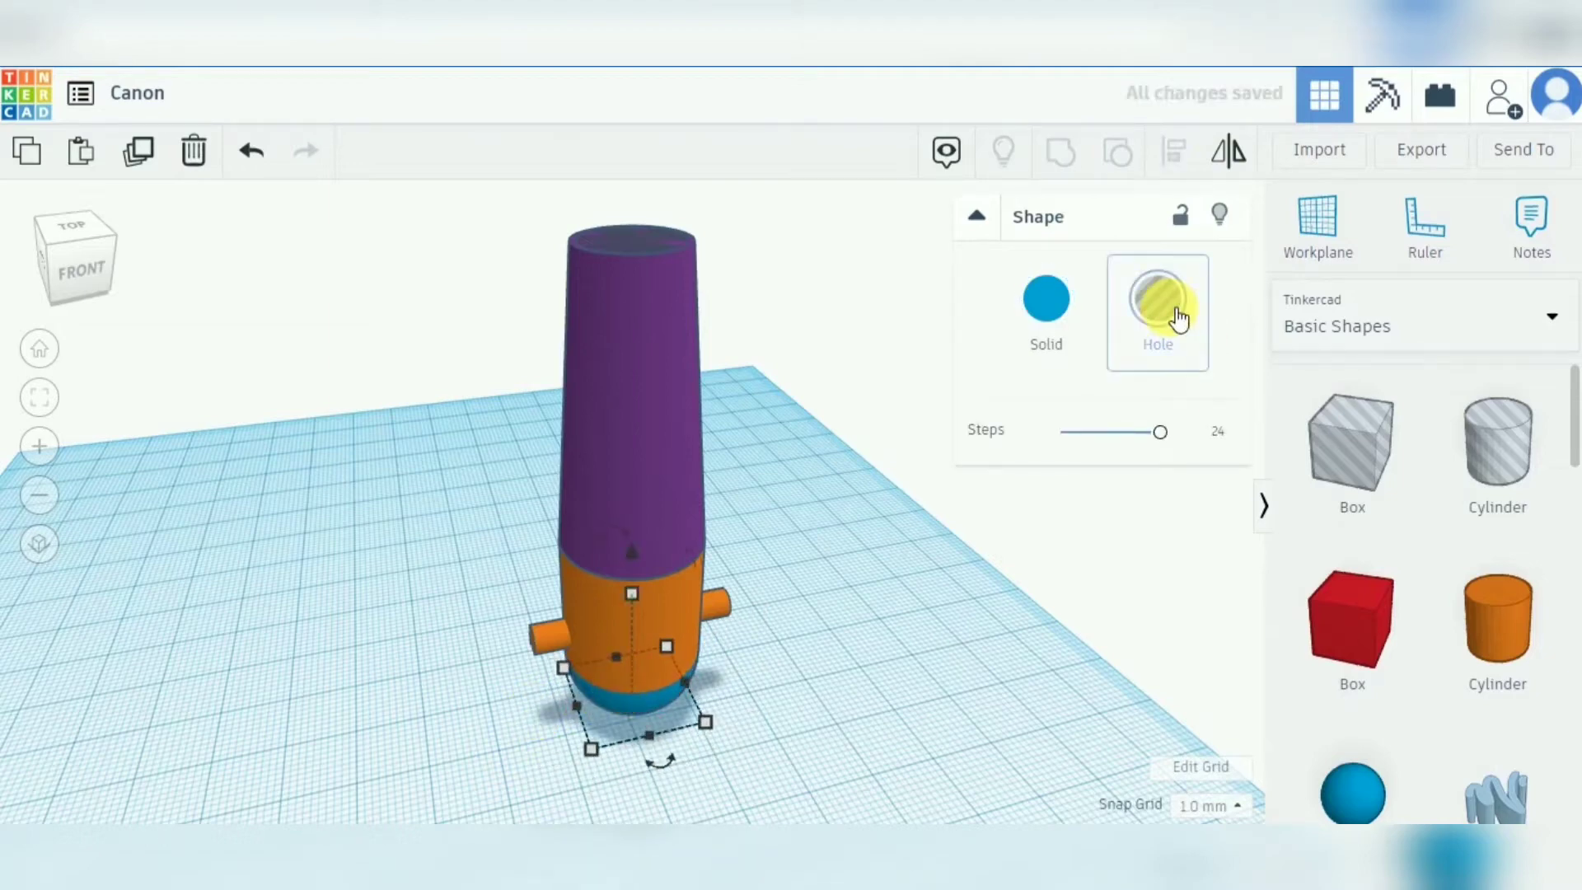
Group all the barrel's shapes into one object and set the group as a hole to inspect its interior.
key(ctrl+a)
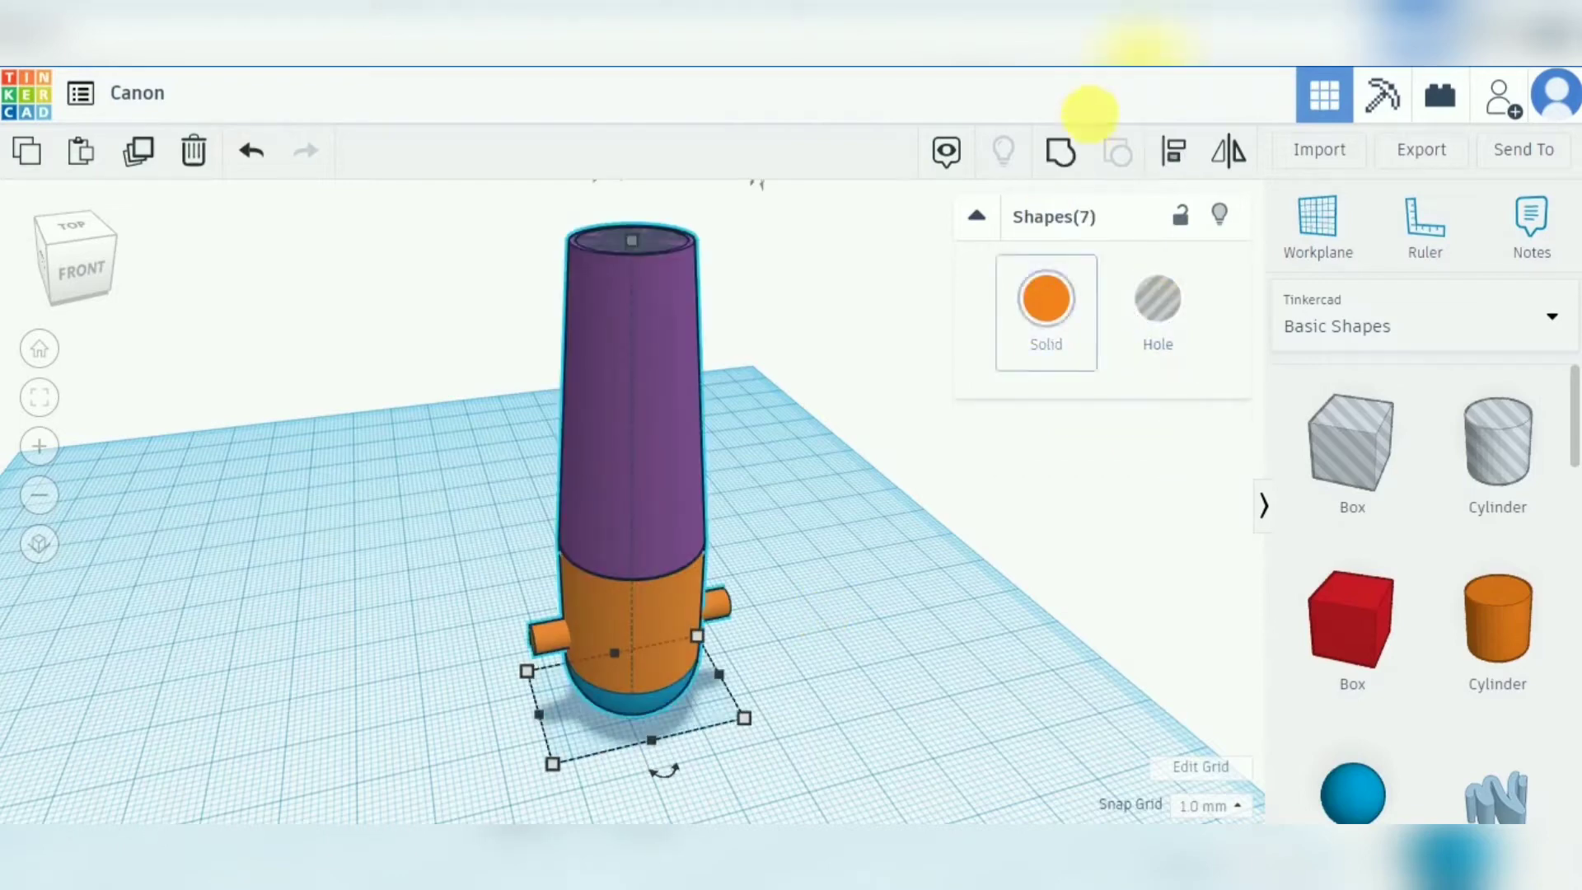
click(1068, 162)
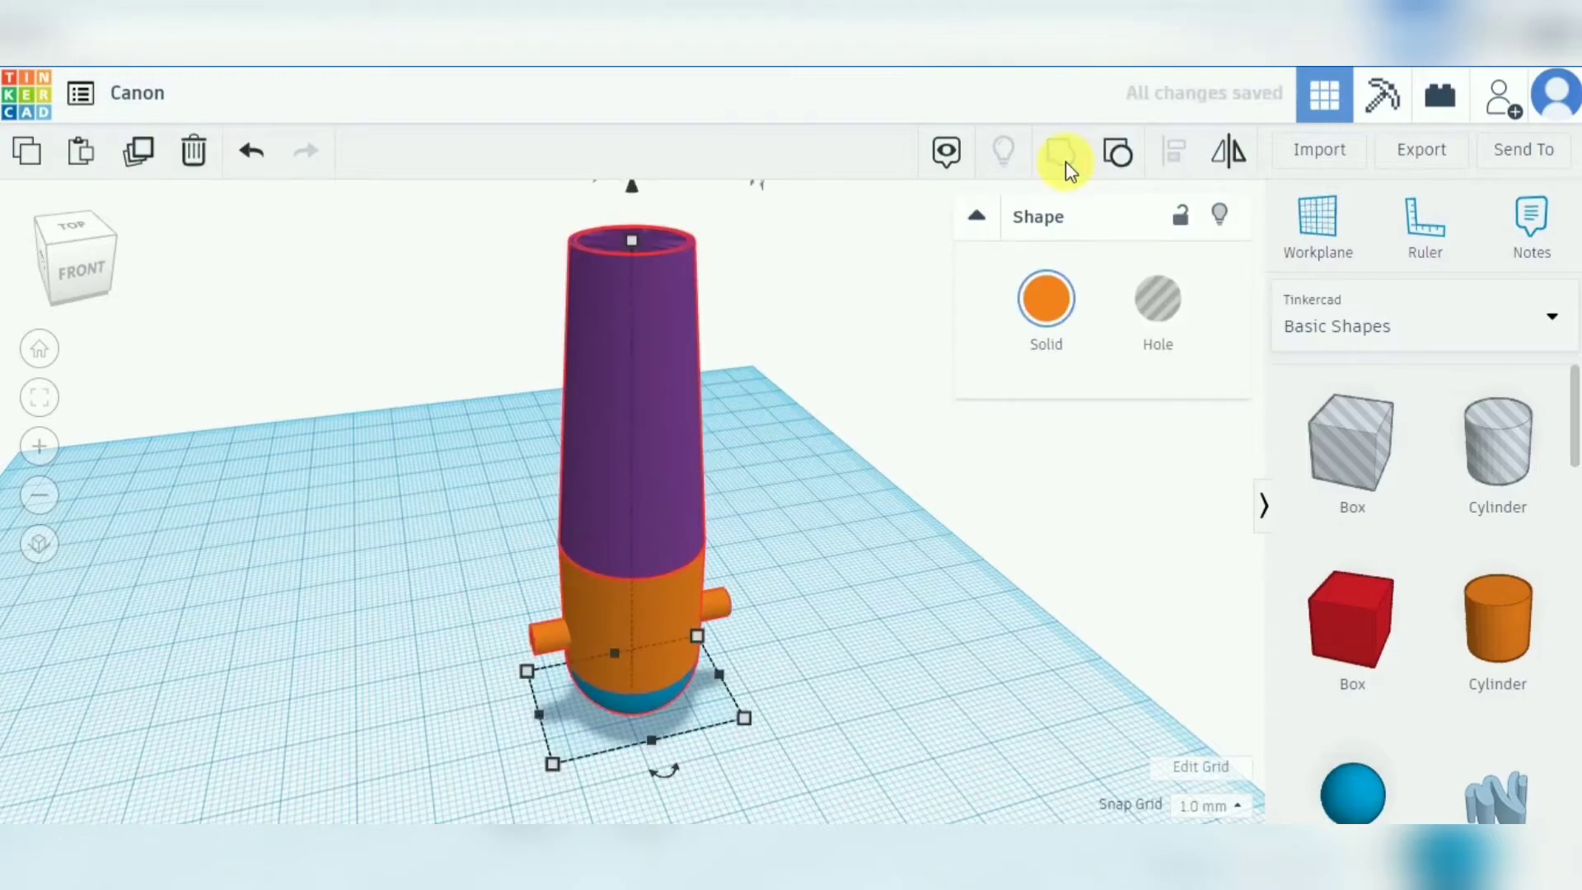
click(1170, 313)
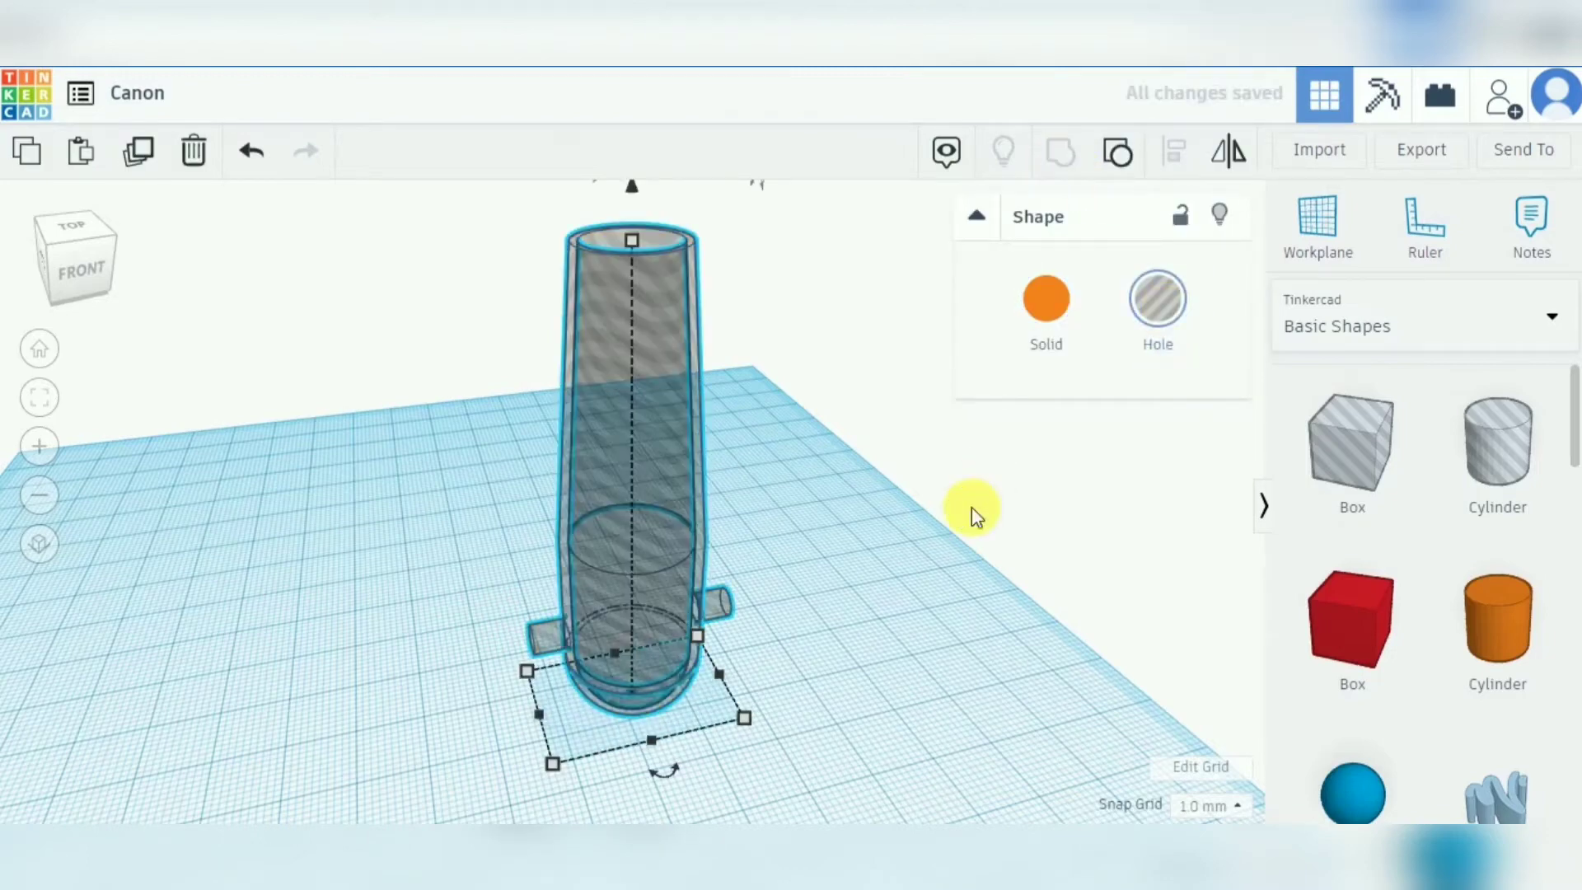
right_drag(971, 507, 861, 504)
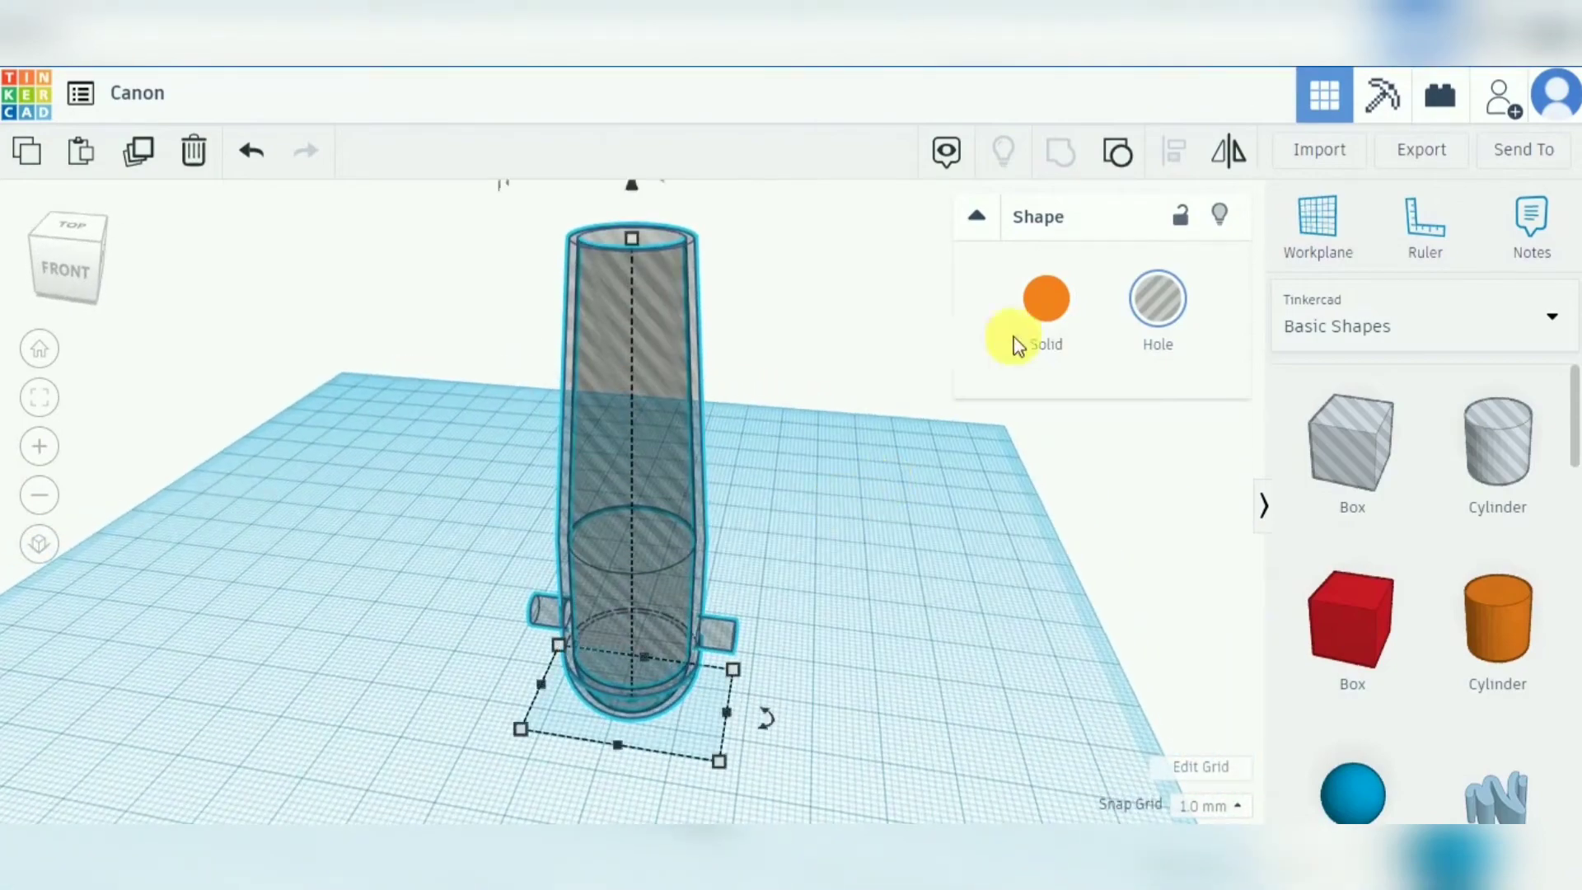
Turn the grouped barrel back into a solid and color it dark blue.
click(1073, 301)
click(1271, 511)
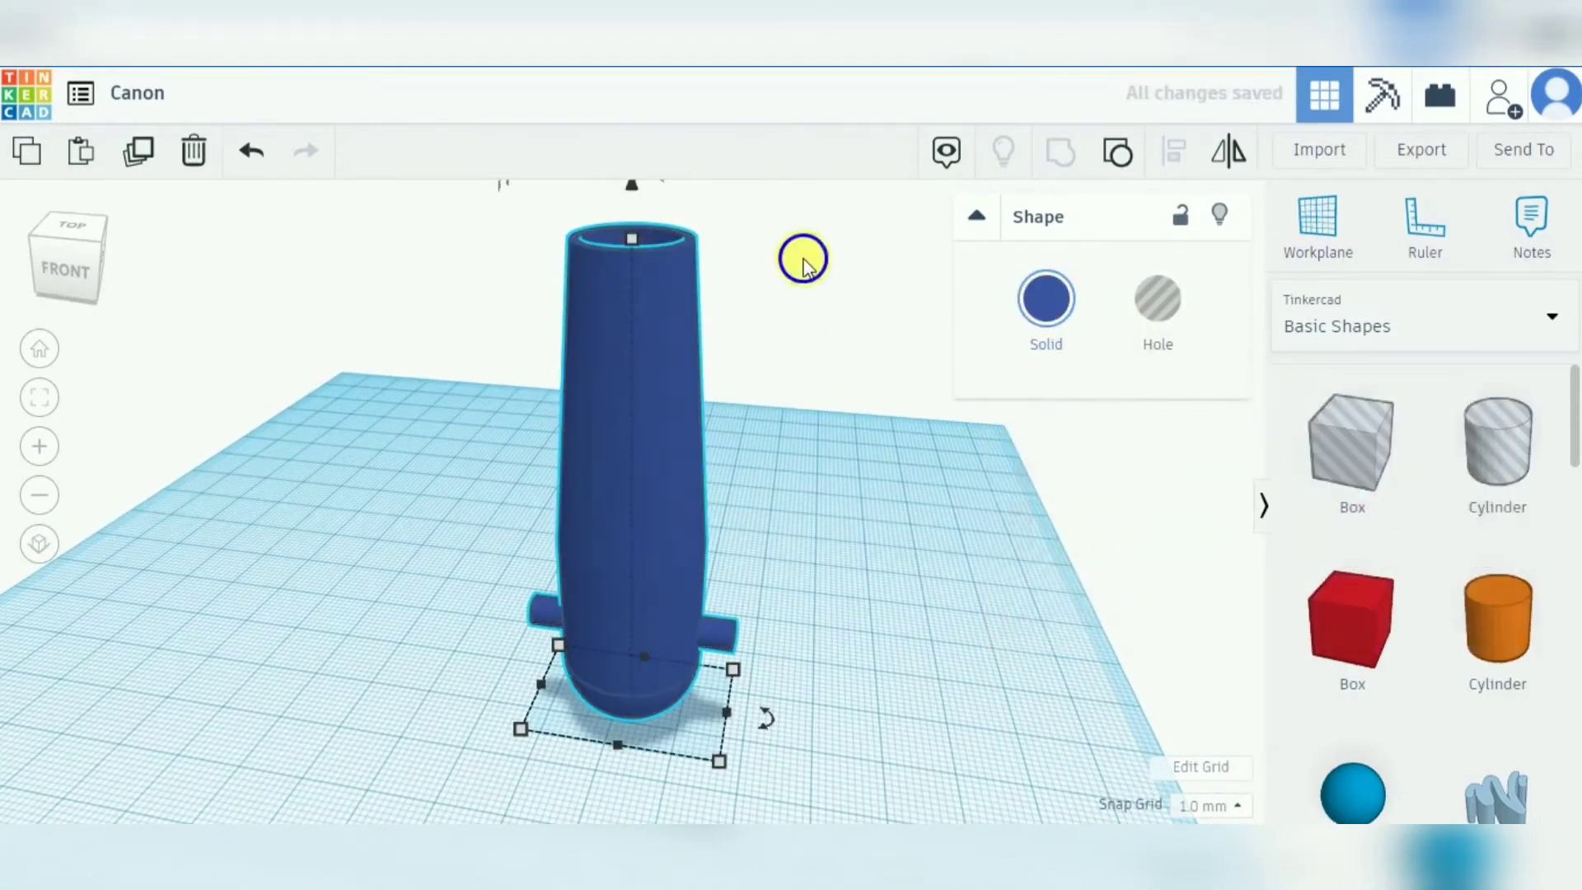
right_drag(804, 262, 730, 317)
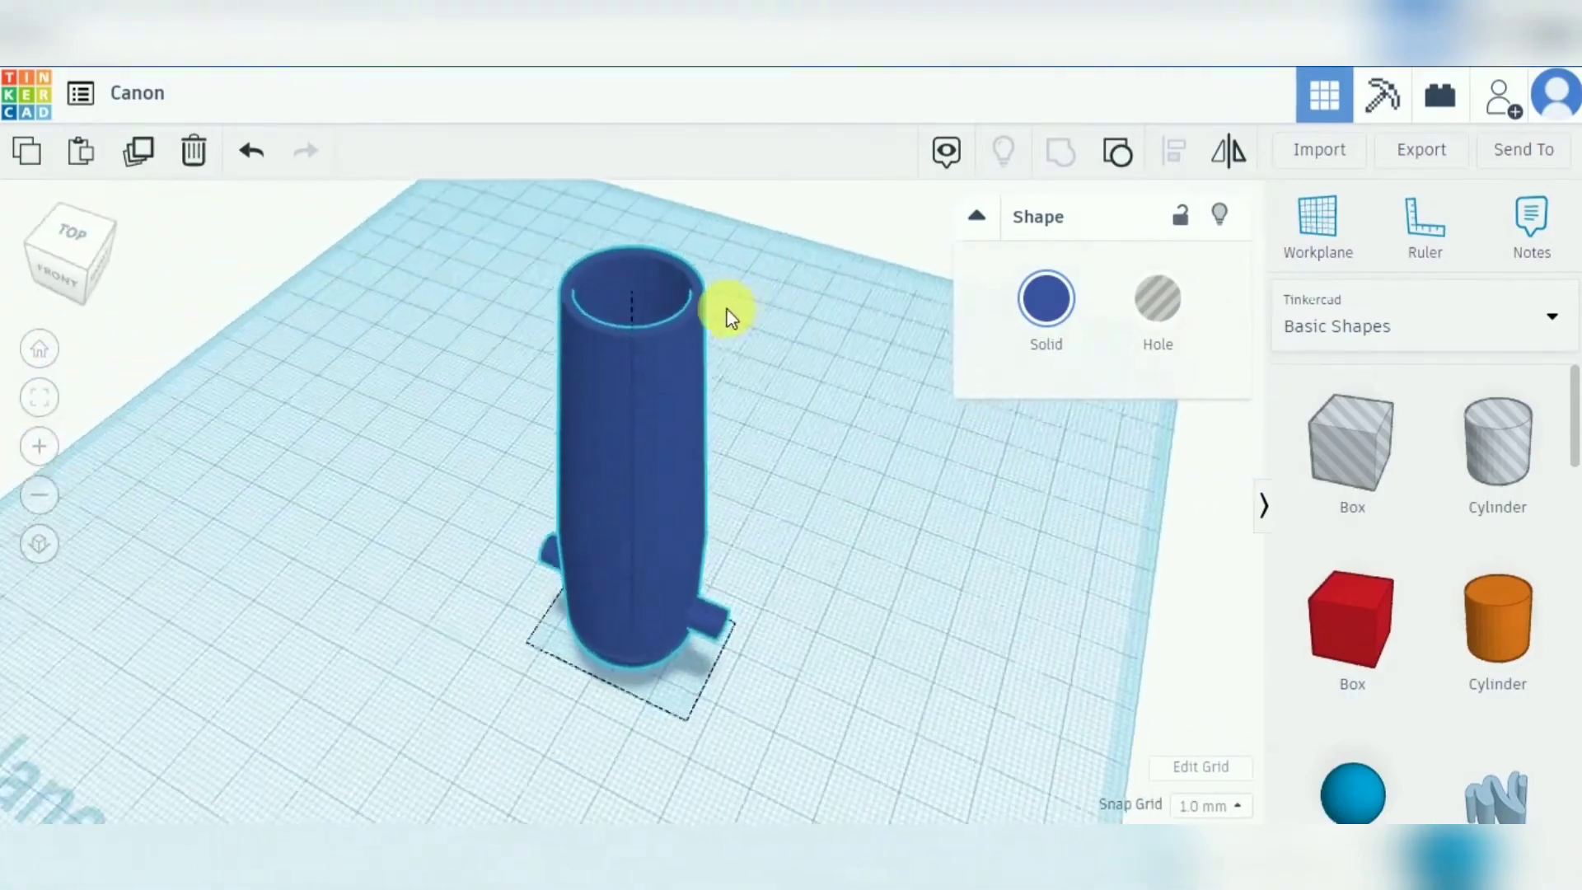
click(813, 489)
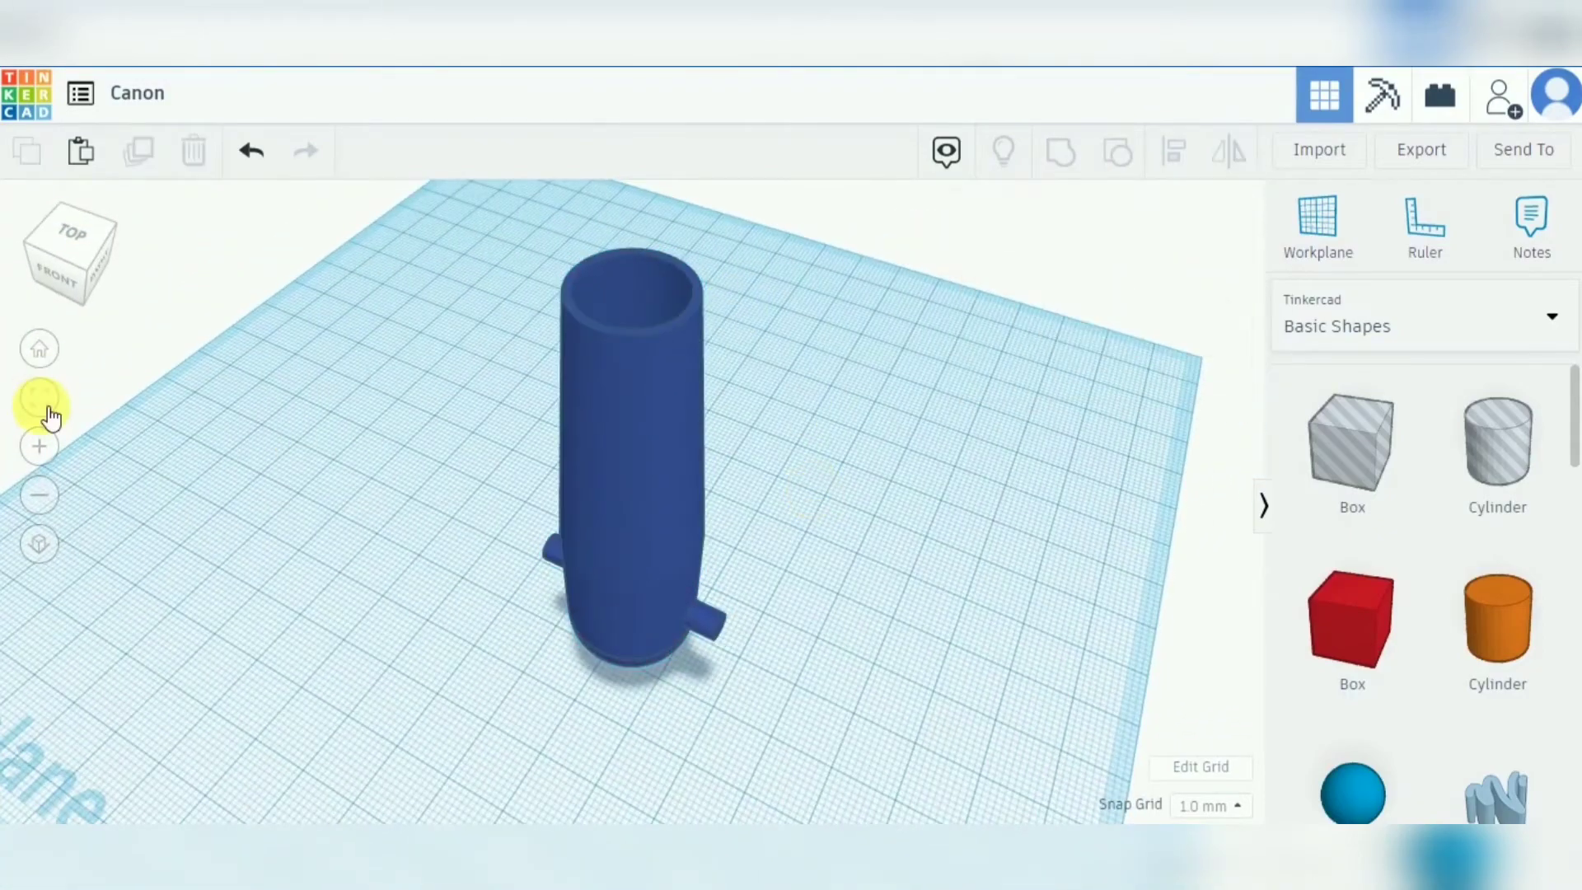
Rotate the barrel -90° so it lies horizontally.
click(670, 442)
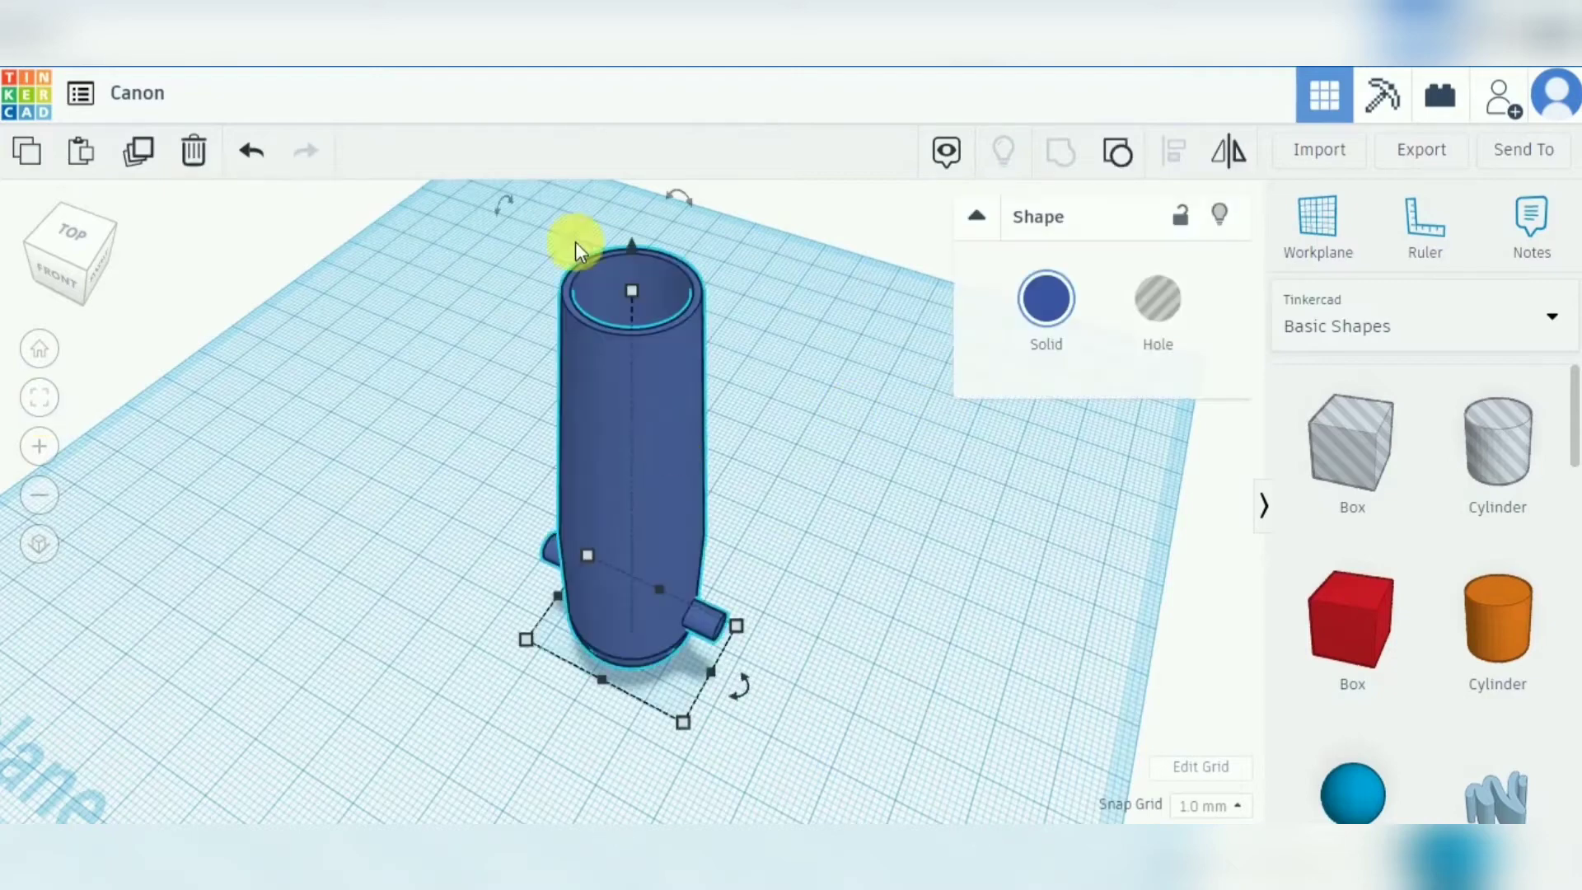
drag(499, 201, 712, 318)
click(717, 329)
text(-90)
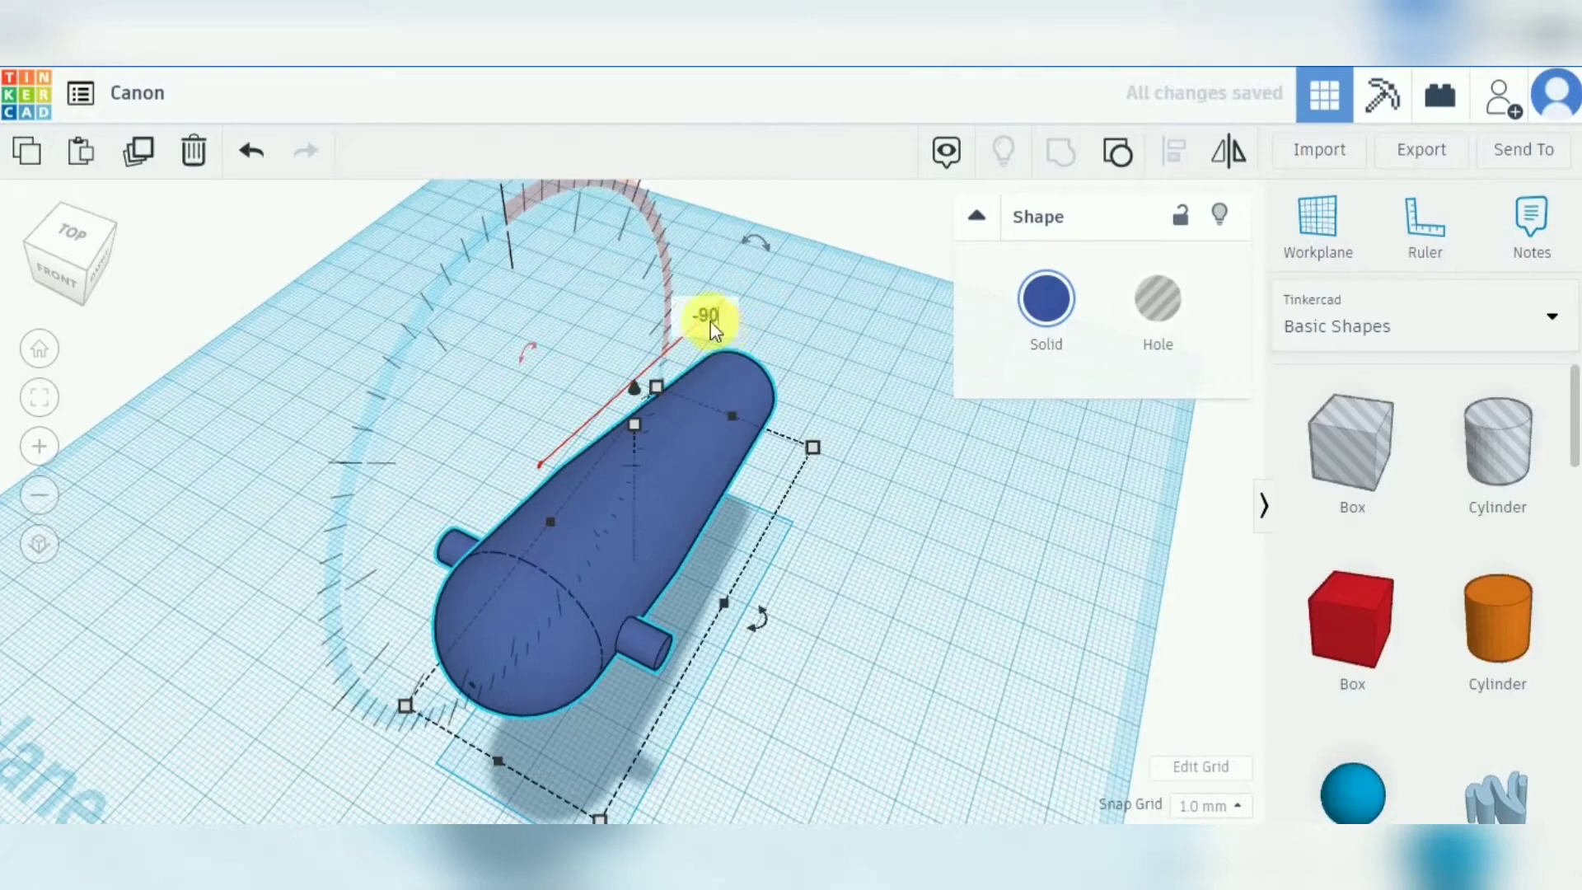
key(Return)
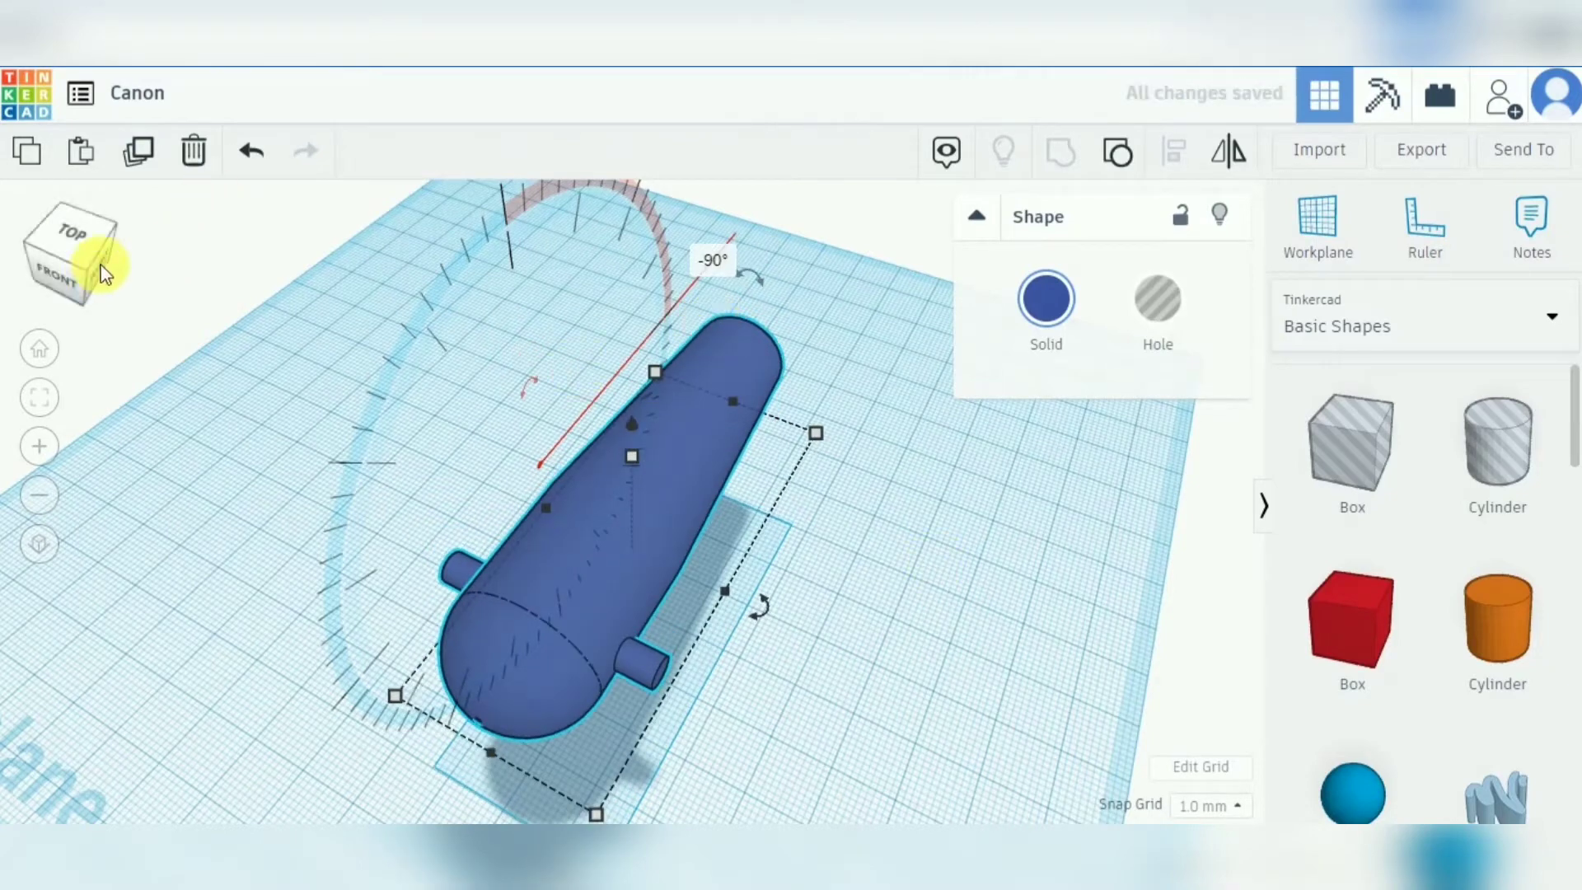
Lower the barrel to 0 mm above the workplane and move it aside to make room beside it.
click(102, 271)
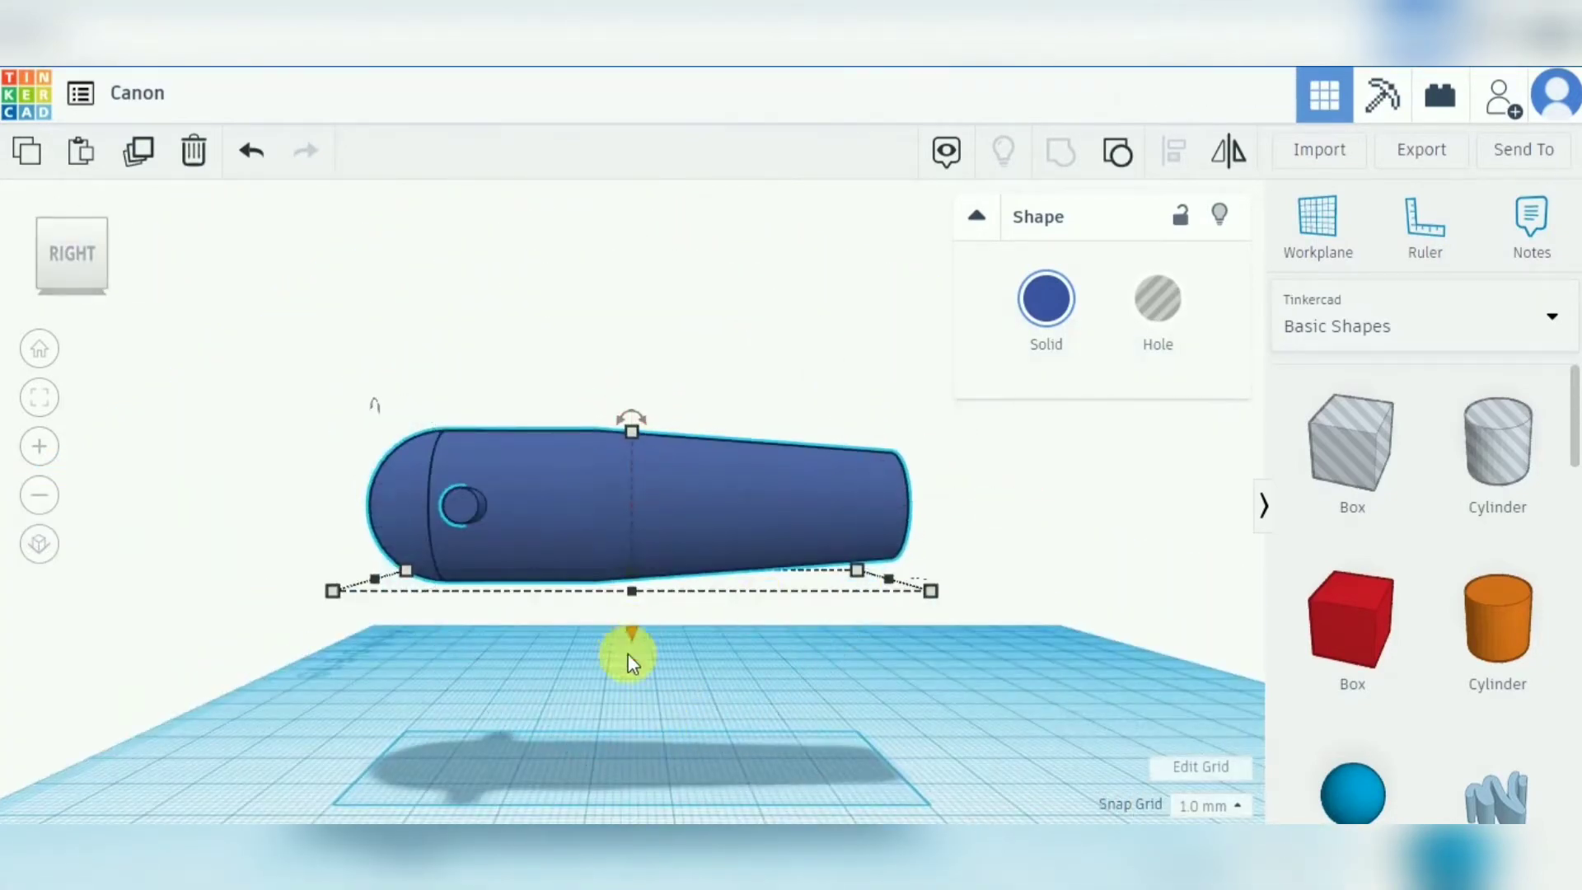
drag(628, 654, 964, 661)
click(969, 669)
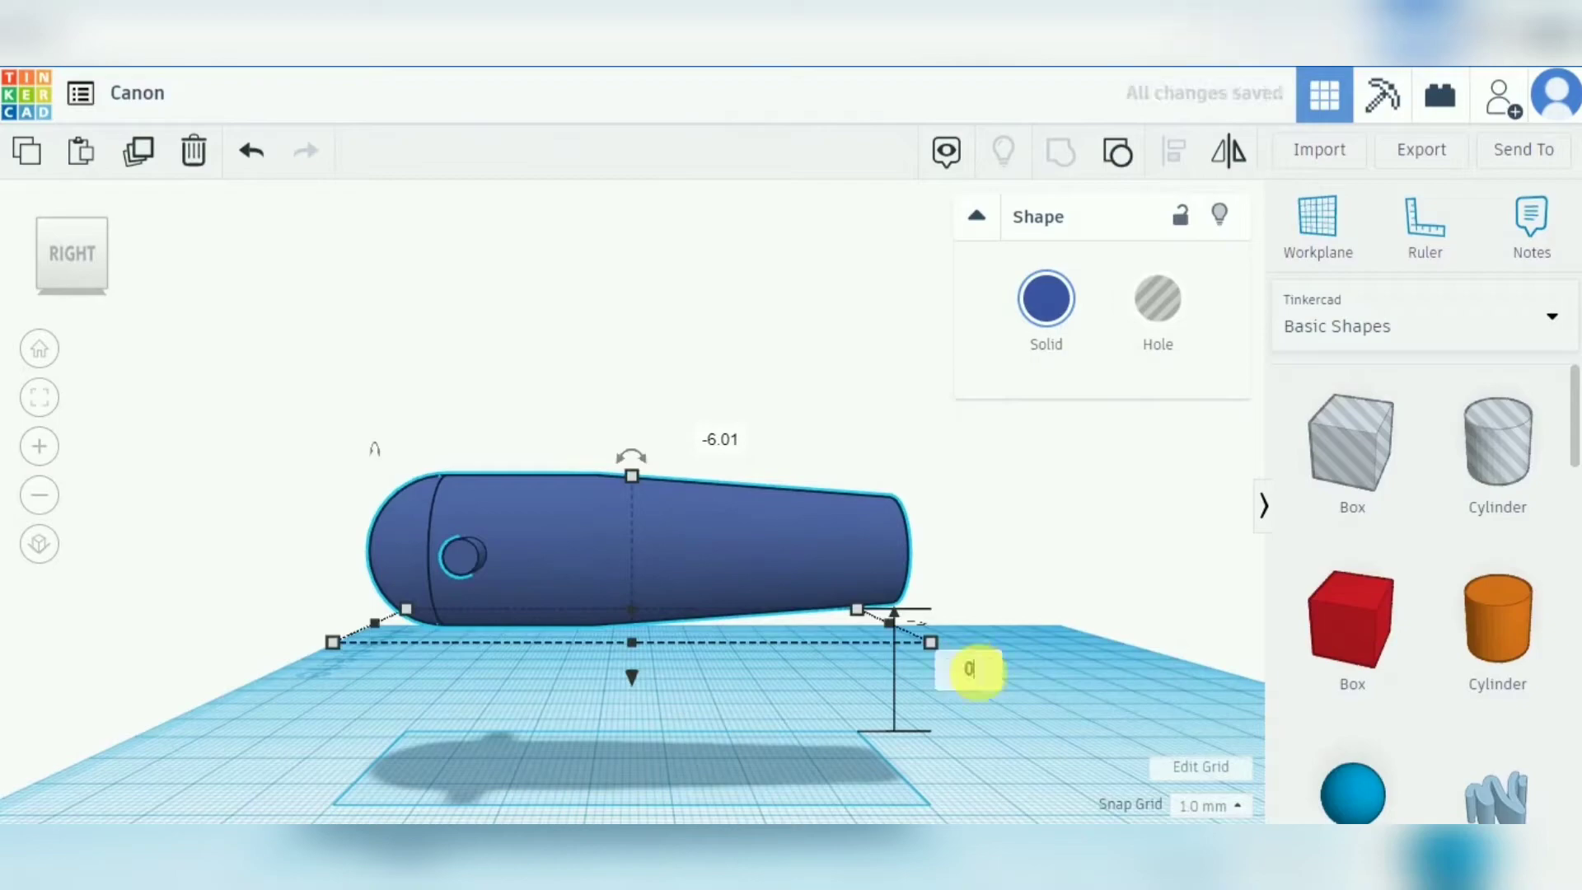
text(0)
key(Return)
right_drag(954, 510, 1098, 610)
drag(583, 654, 477, 396)
Place a solid red box on the workplane beside the barrel and set its length to 60 mm.
drag(1363, 647, 730, 631)
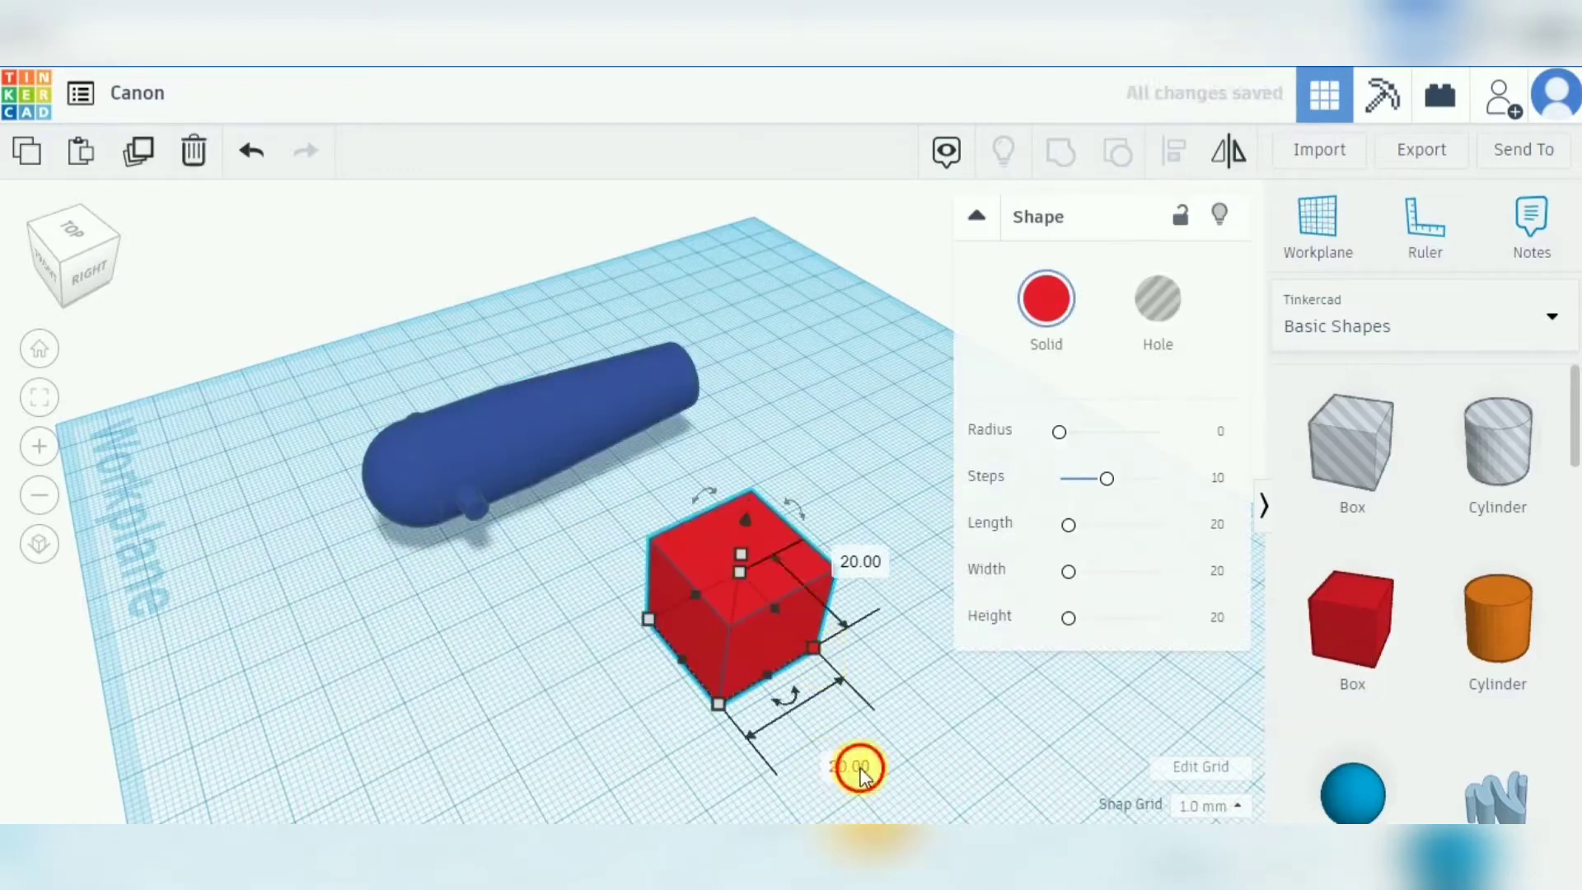
click(852, 766)
key(Return)
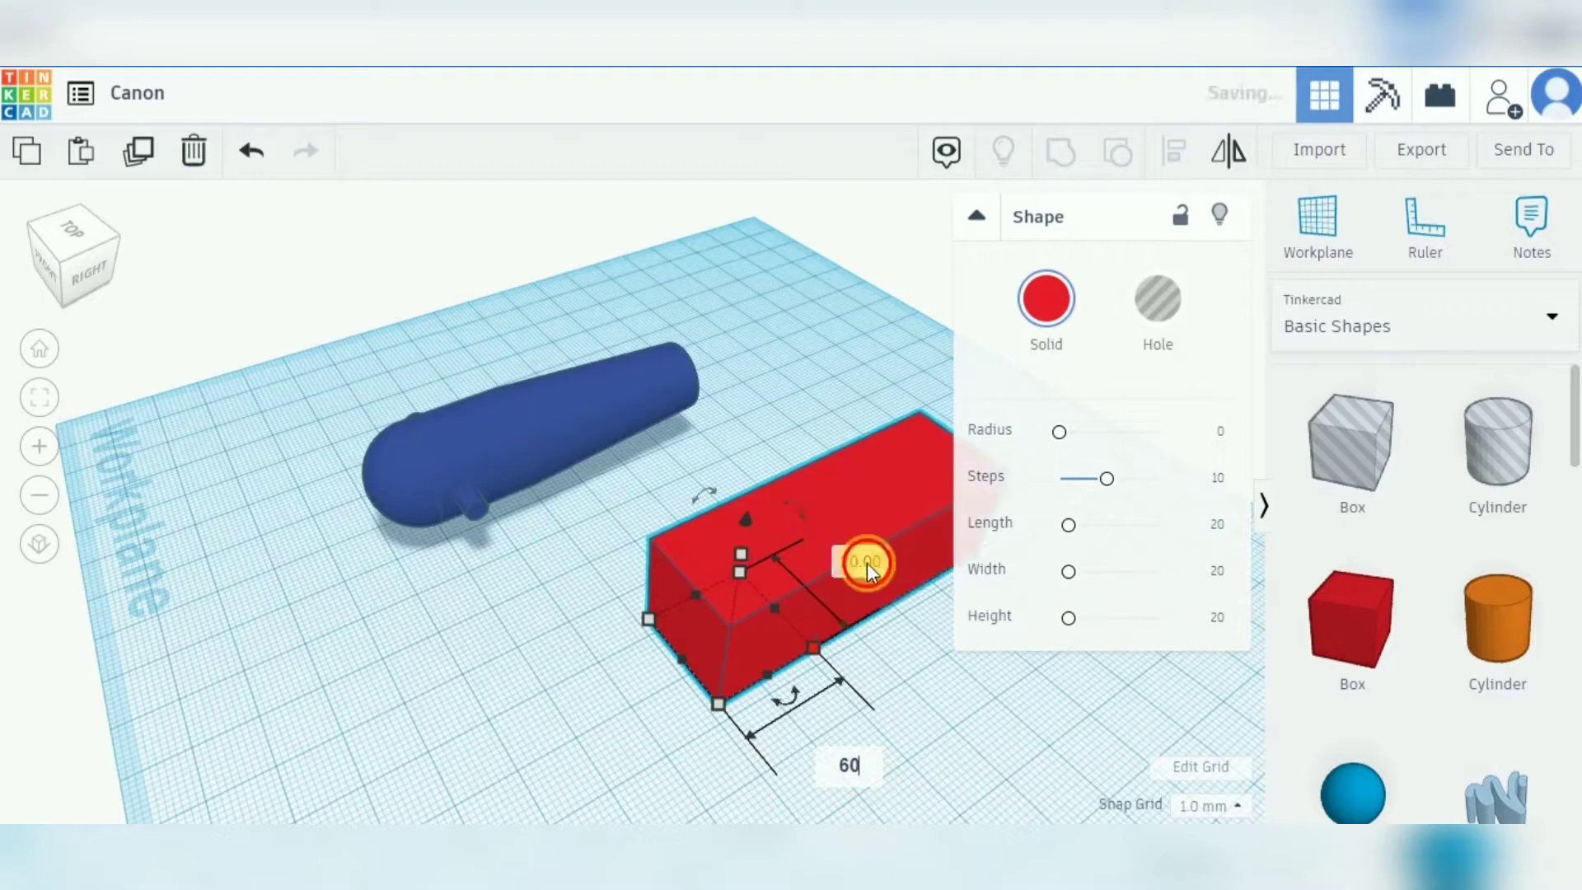
click(978, 218)
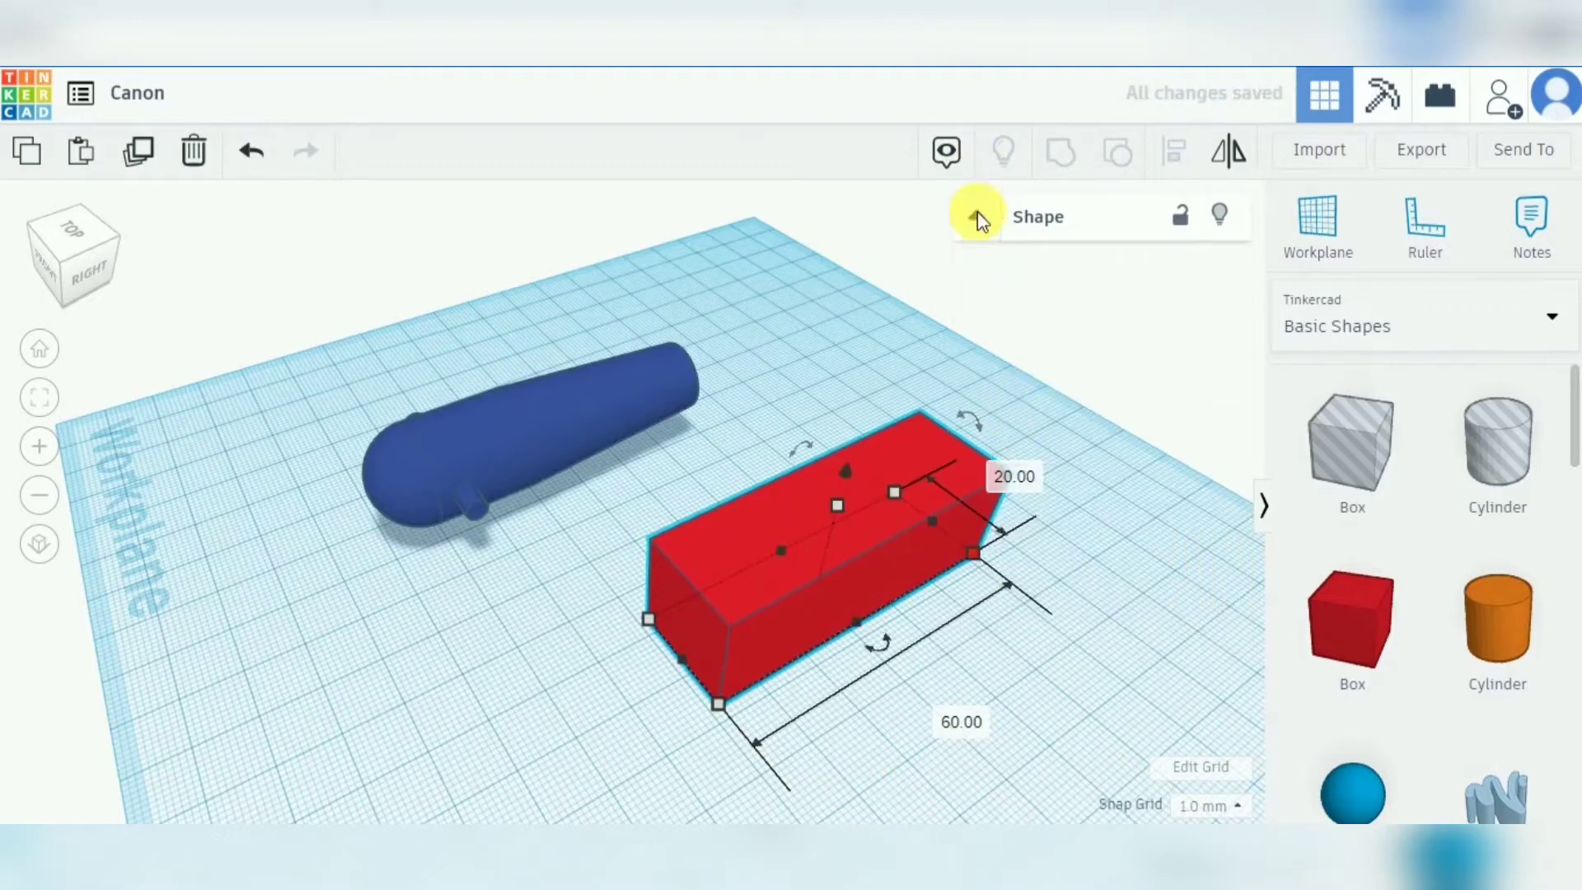
Set the red box's width to 28 mm and height to 10 mm, and move it about 17 mm along its length.
click(1012, 476)
text(28)
key(Return)
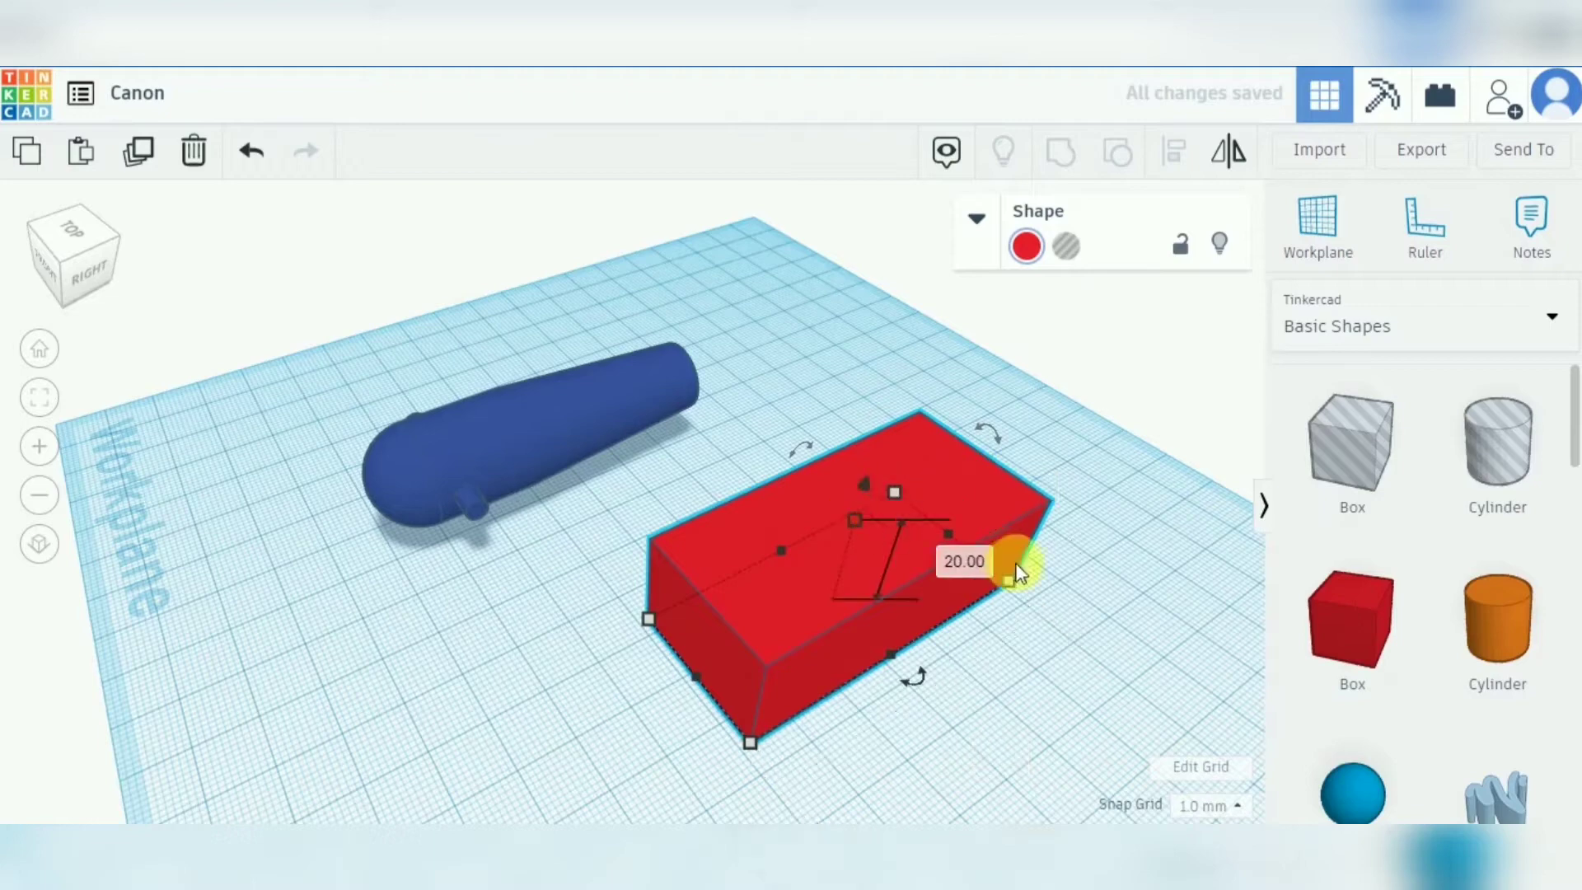
click(964, 561)
text(10)
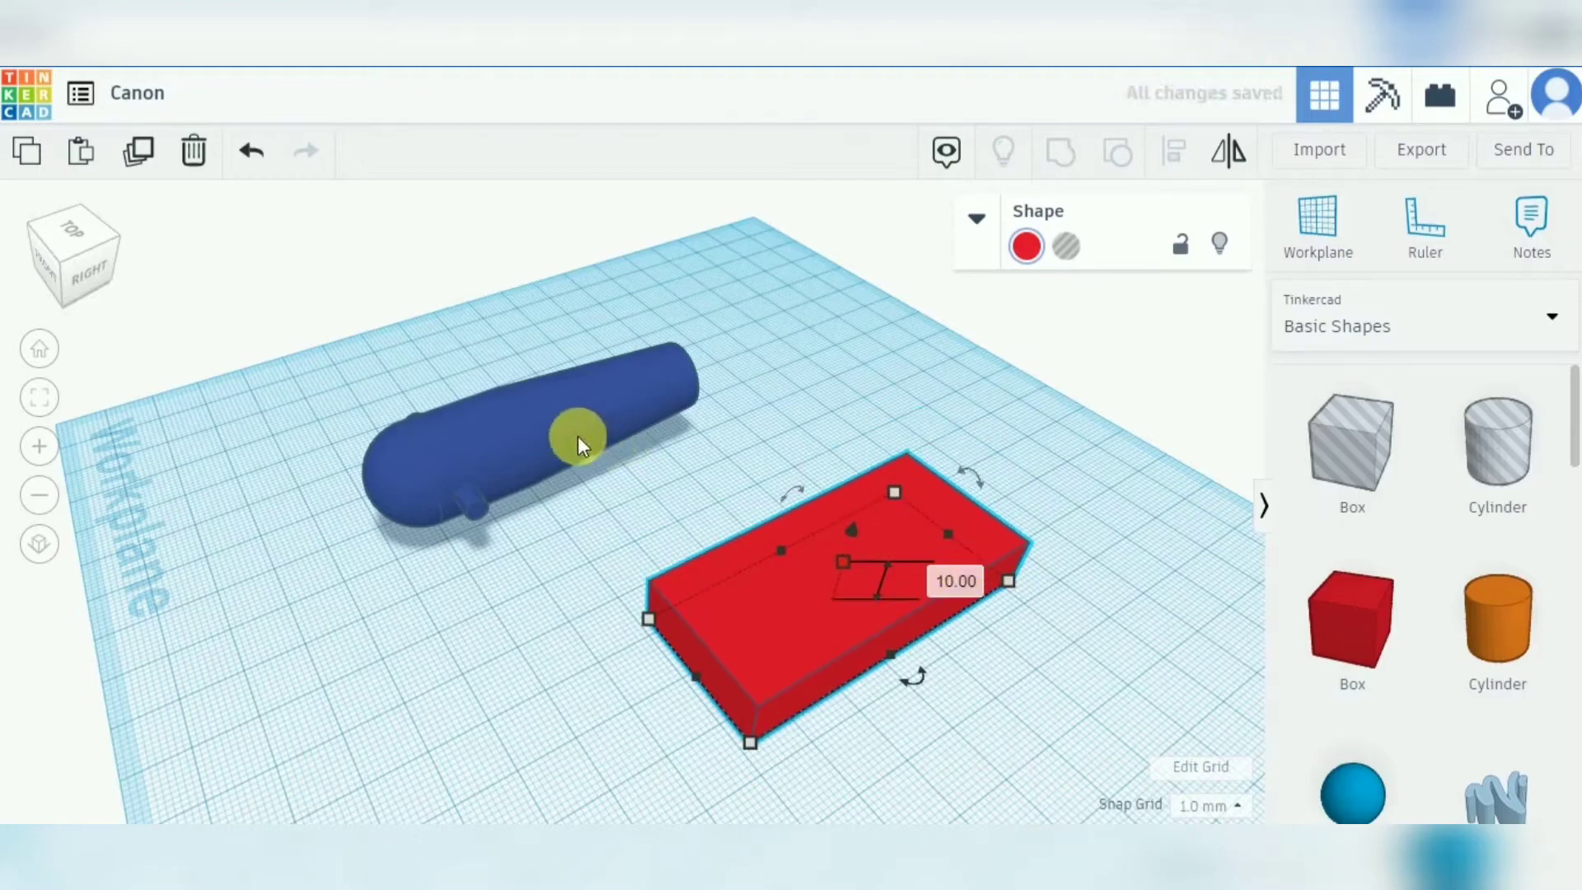
drag(675, 630, 595, 581)
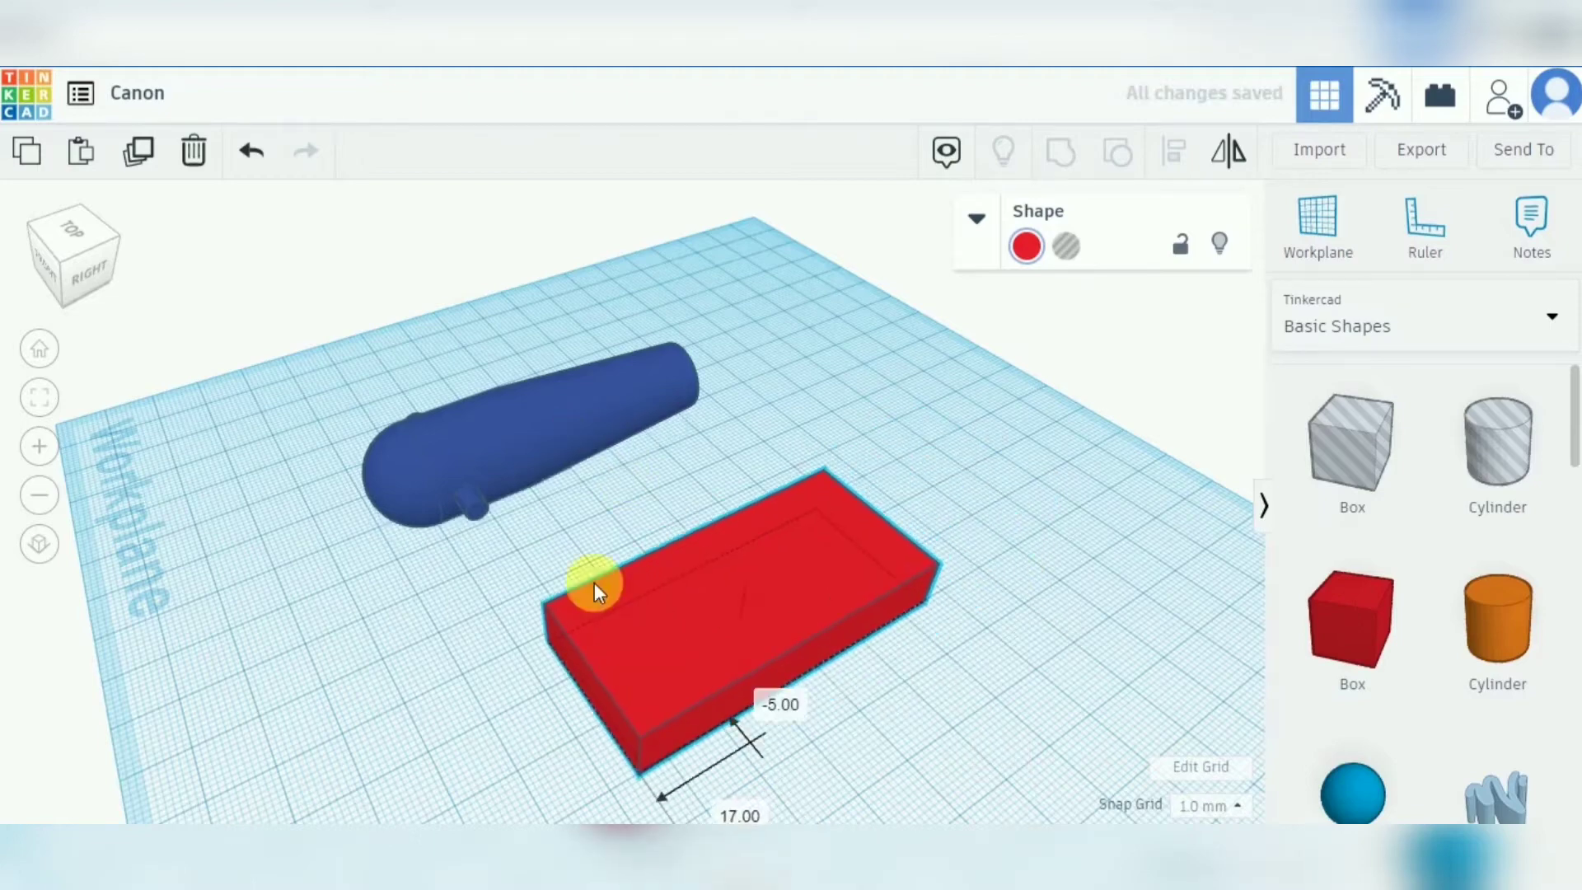
Raise the barrel to 10 mm above the workplane.
click(488, 426)
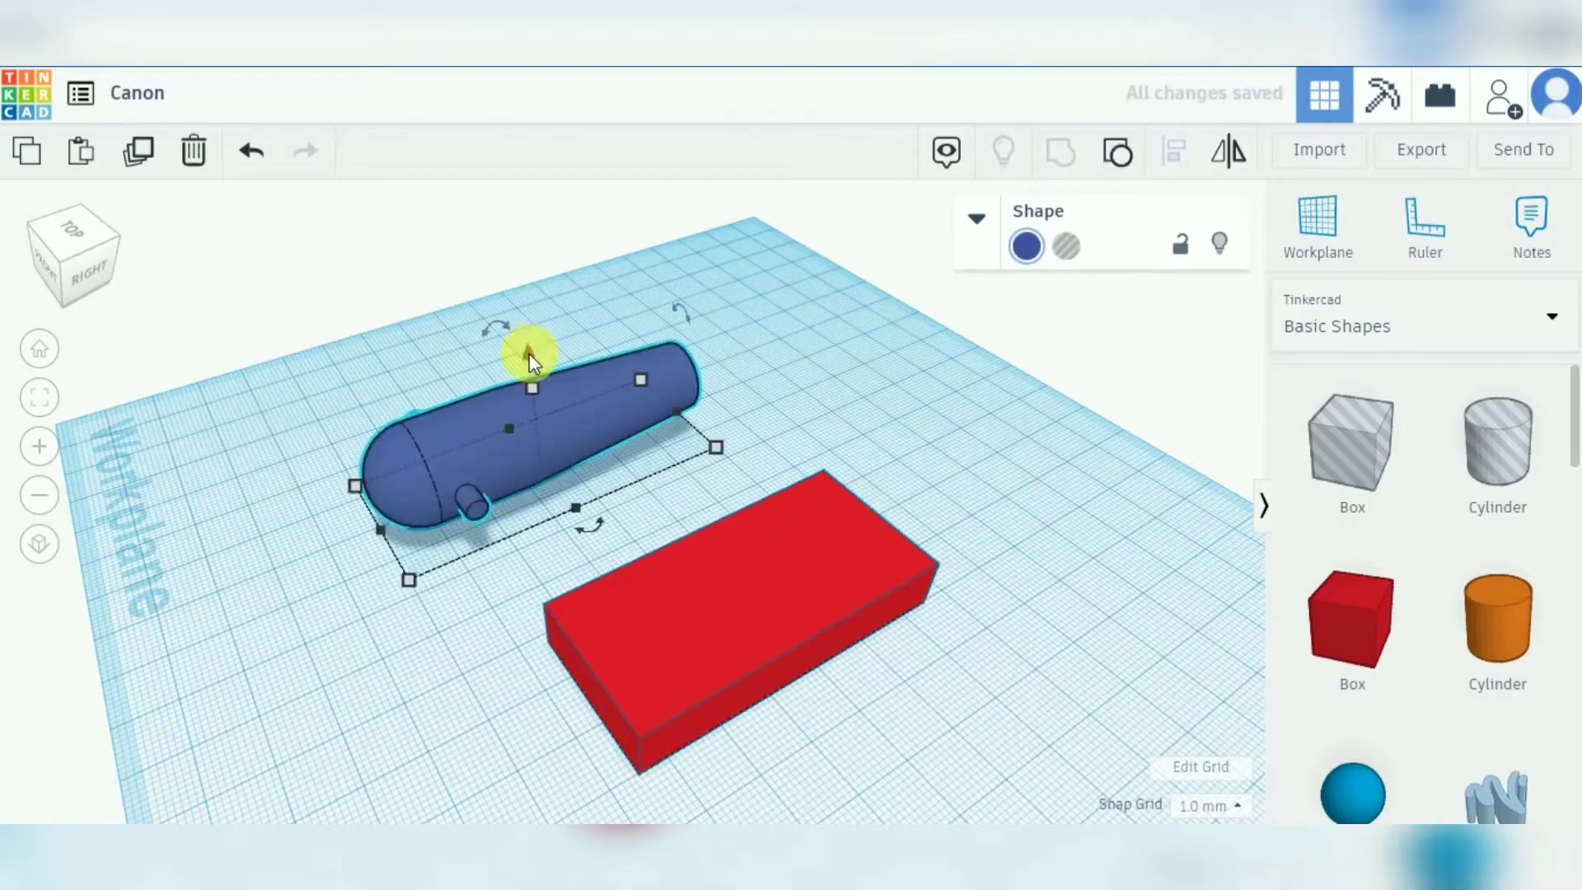
drag(529, 353, 522, 307)
click(819, 414)
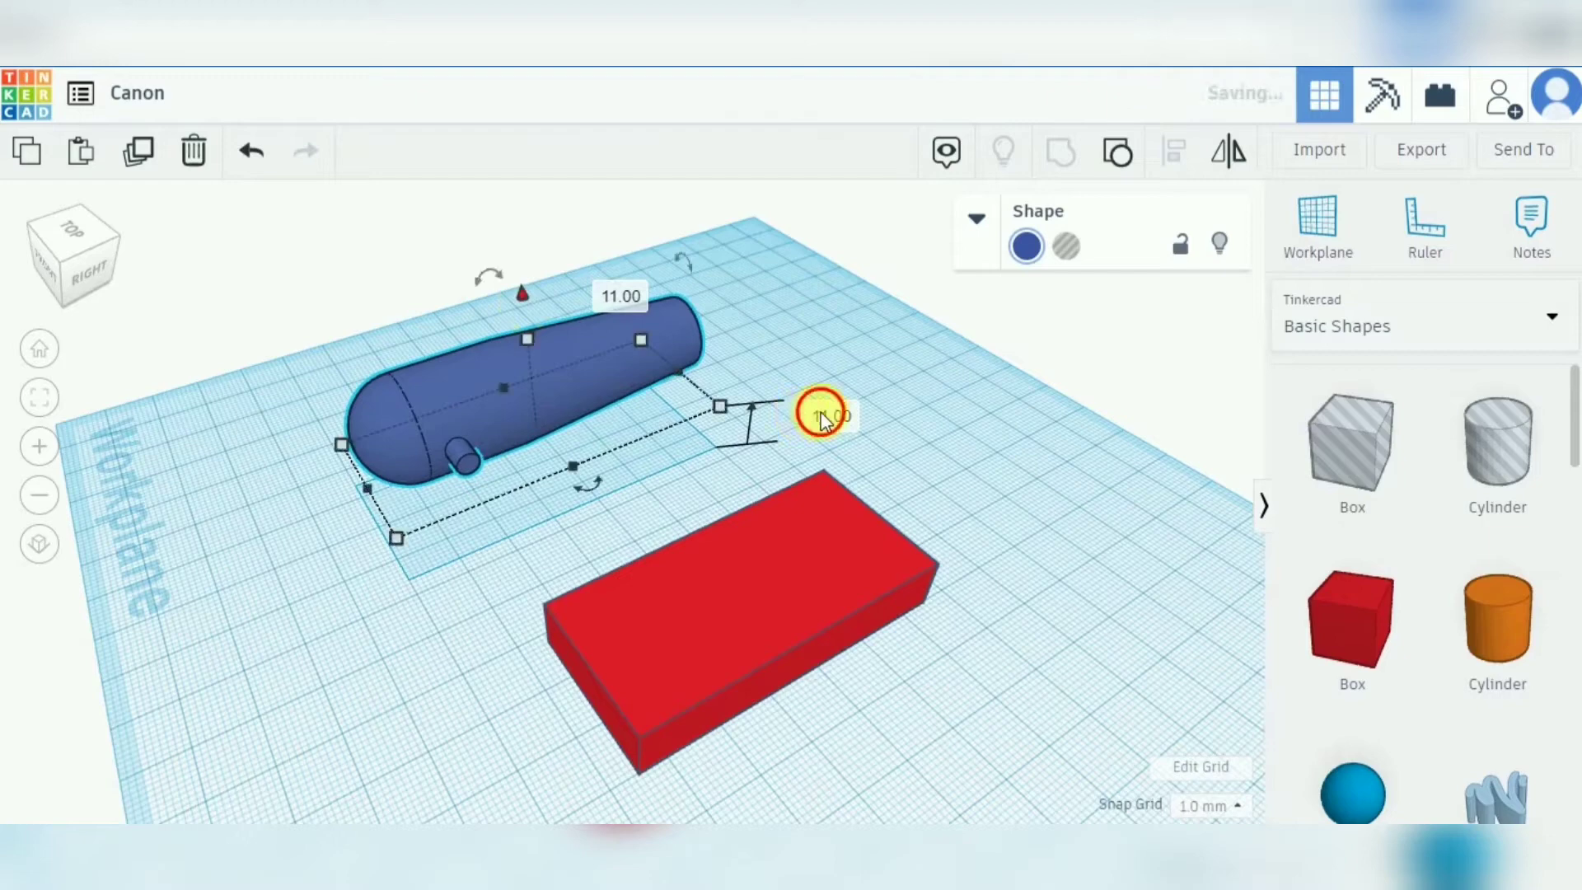
text(10)
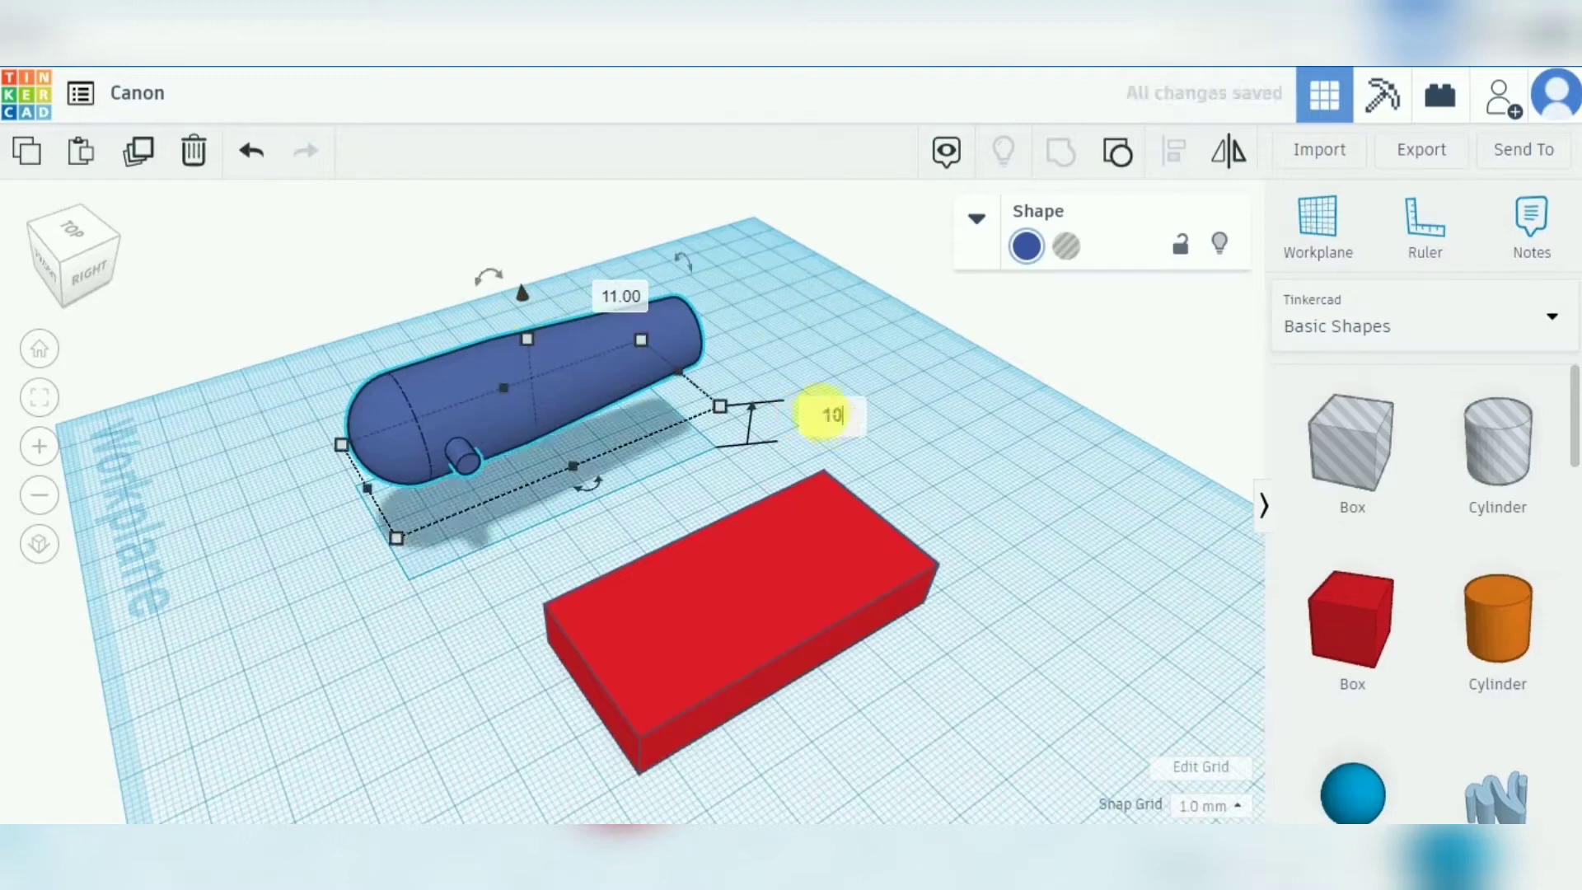
key(Return)
Center-align the barrel and the red box with each other across their width.
click(71, 243)
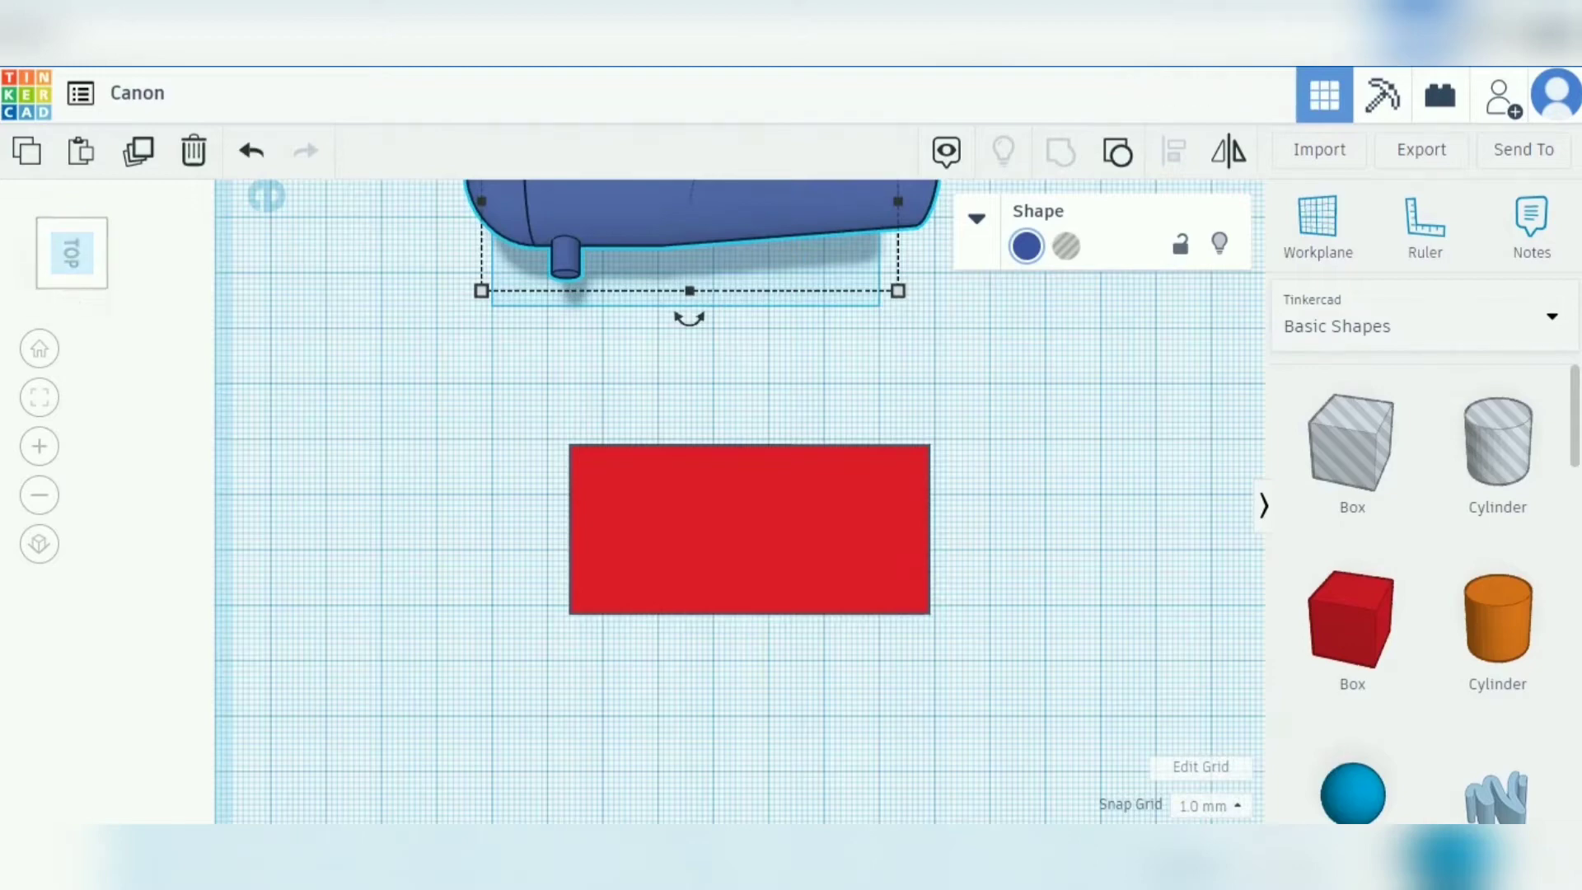
shift+click(823, 524)
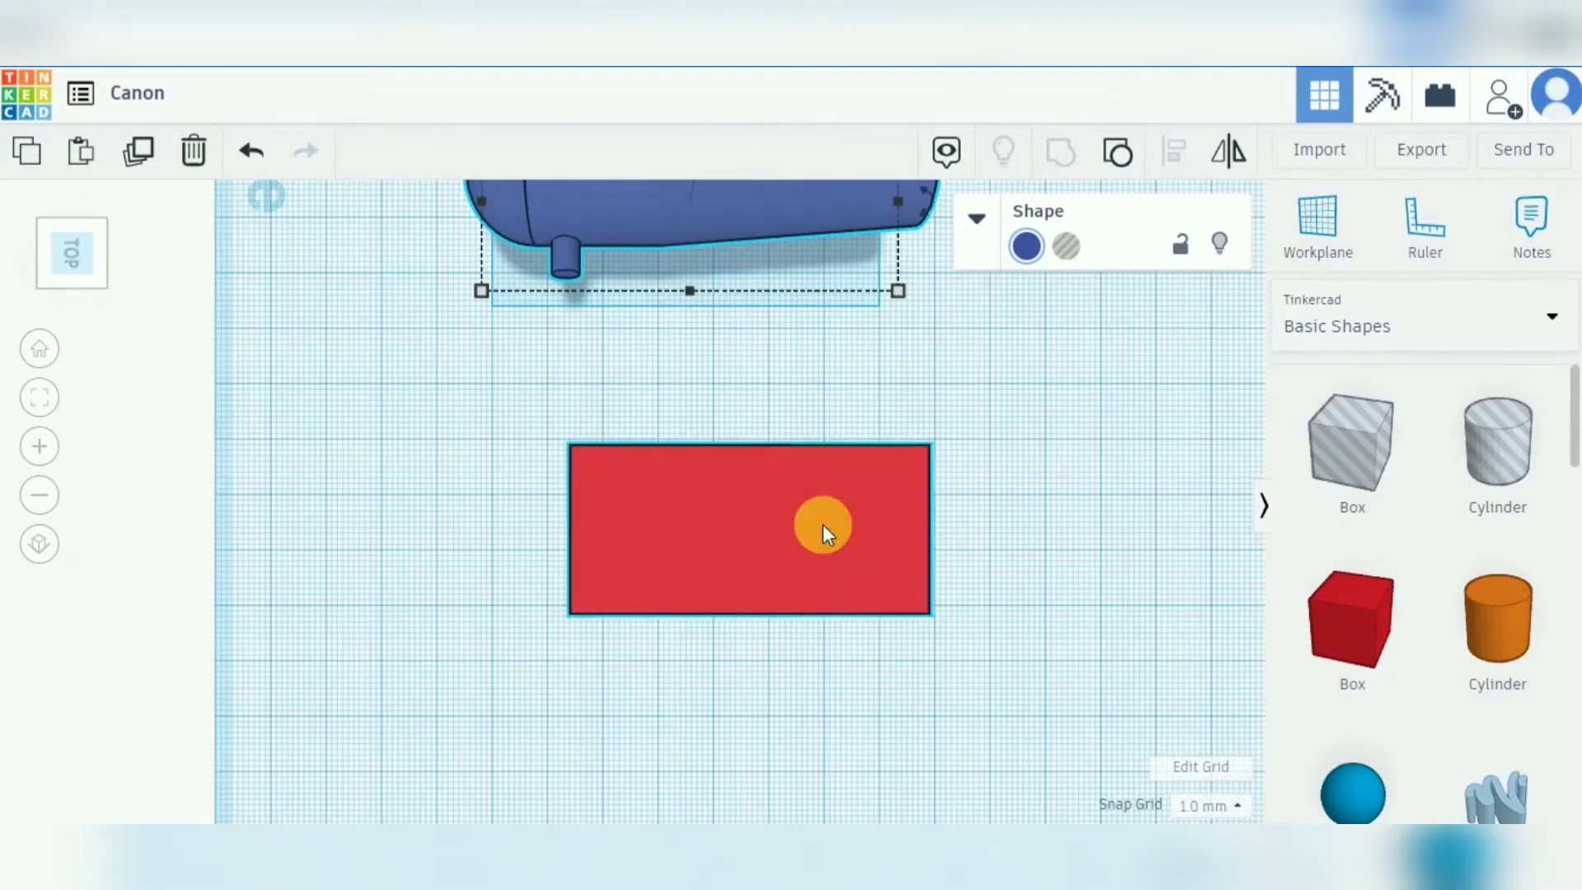
click(1176, 153)
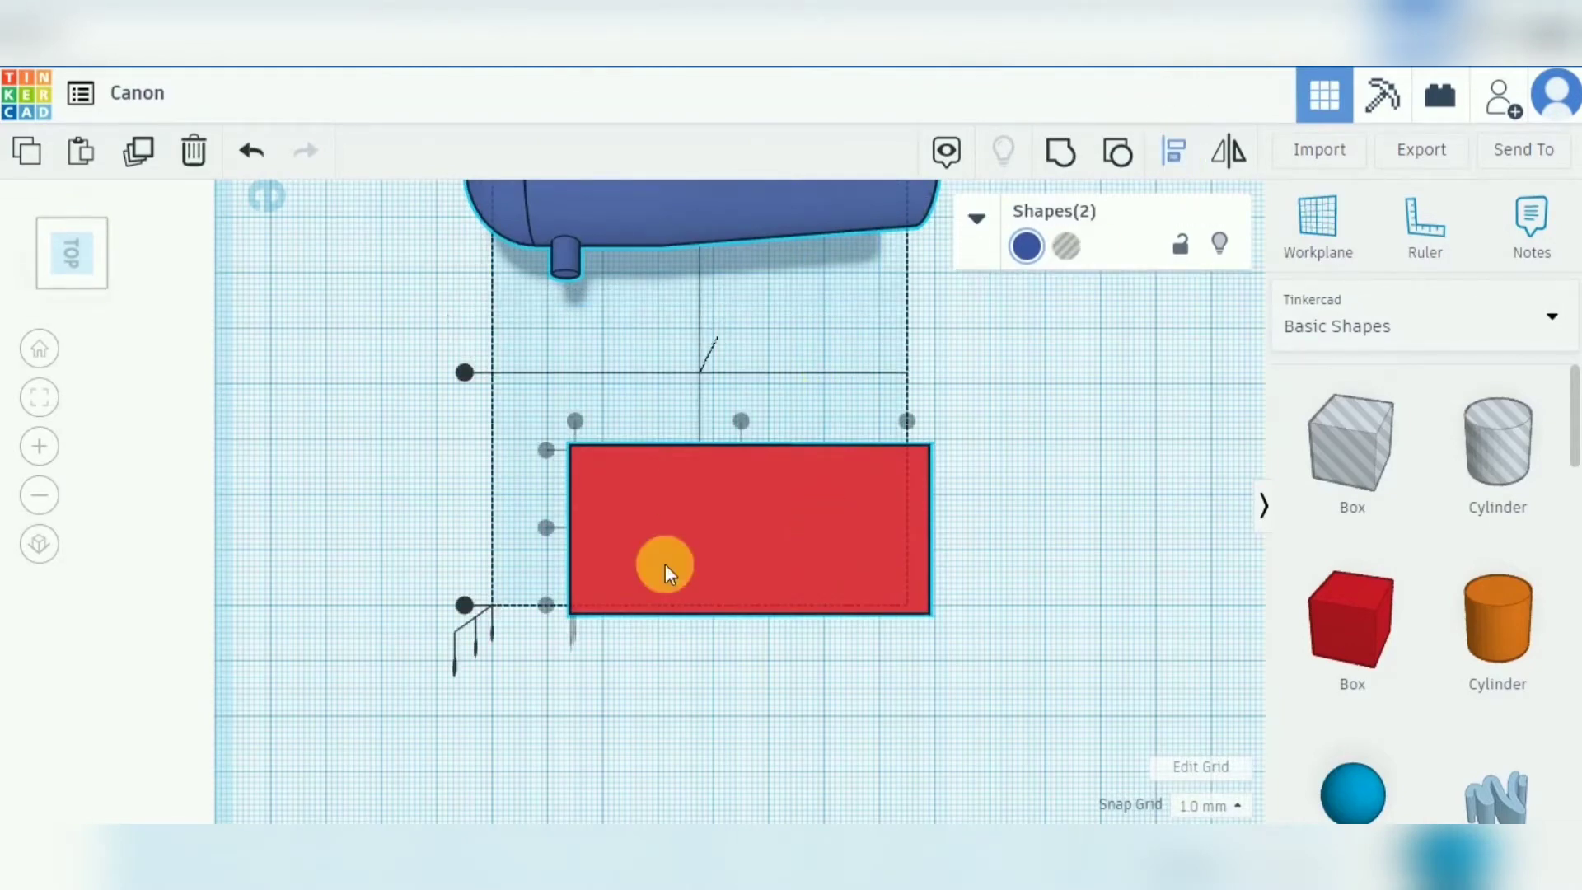
click(465, 376)
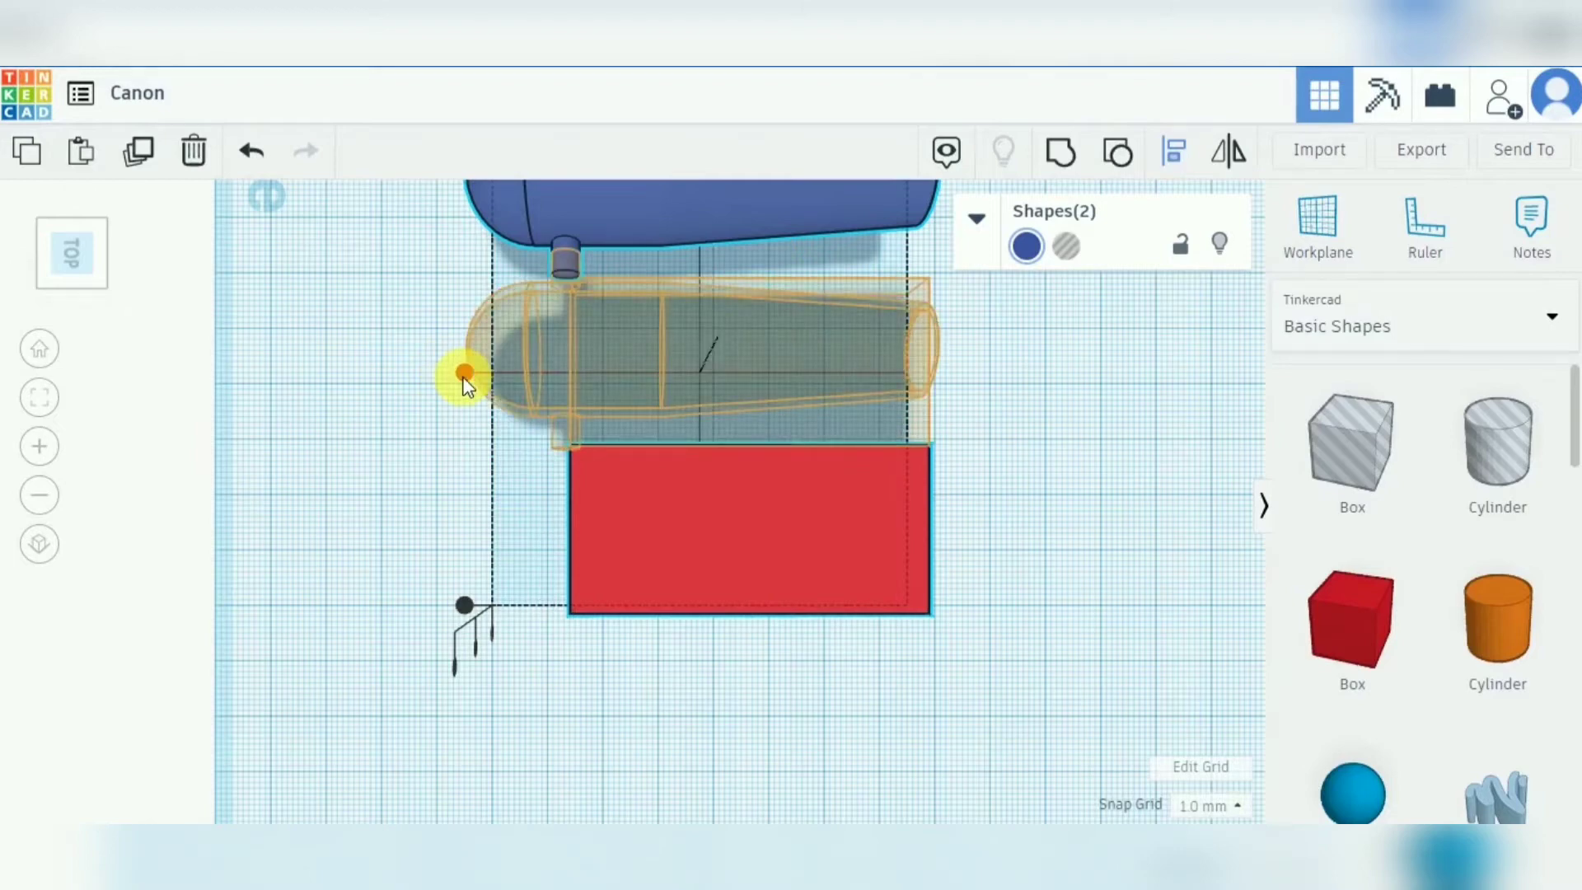
click(752, 583)
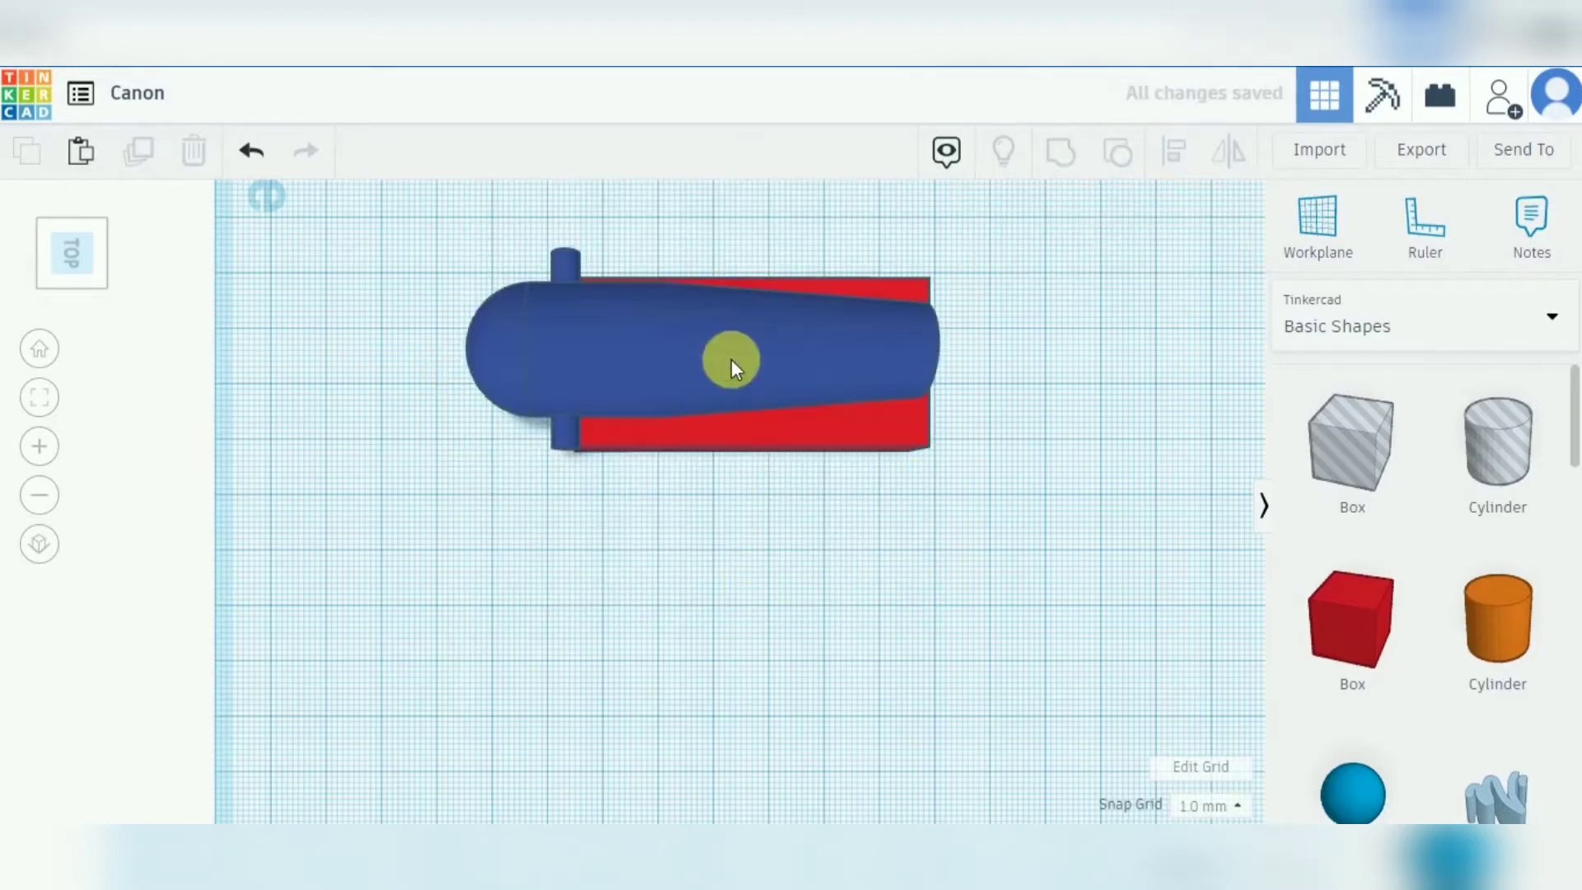
Nudge the barrel forward so its muzzle overhangs the red base's front end, and shift it about 2 mm sideways.
click(730, 359)
key(Right)
key(Right)
key(Right)
key(Right)
key(Right)
key(Right)
key(Right)
key(Right)
key(Right)
key(Right)
key(Right)
key(Right)
key(Right)
key(Right)
key(Right)
key(Right)
key(Right)
key(Right)
key(Right)
key(Right)
key(Right)
key(Right)
key(Right)
key(Right)
key(Right)
key(Right)
key(Right)
key(Right)
key(Right)
key(Right)
key(Right)
key(Right)
key(Right)
key(Right)
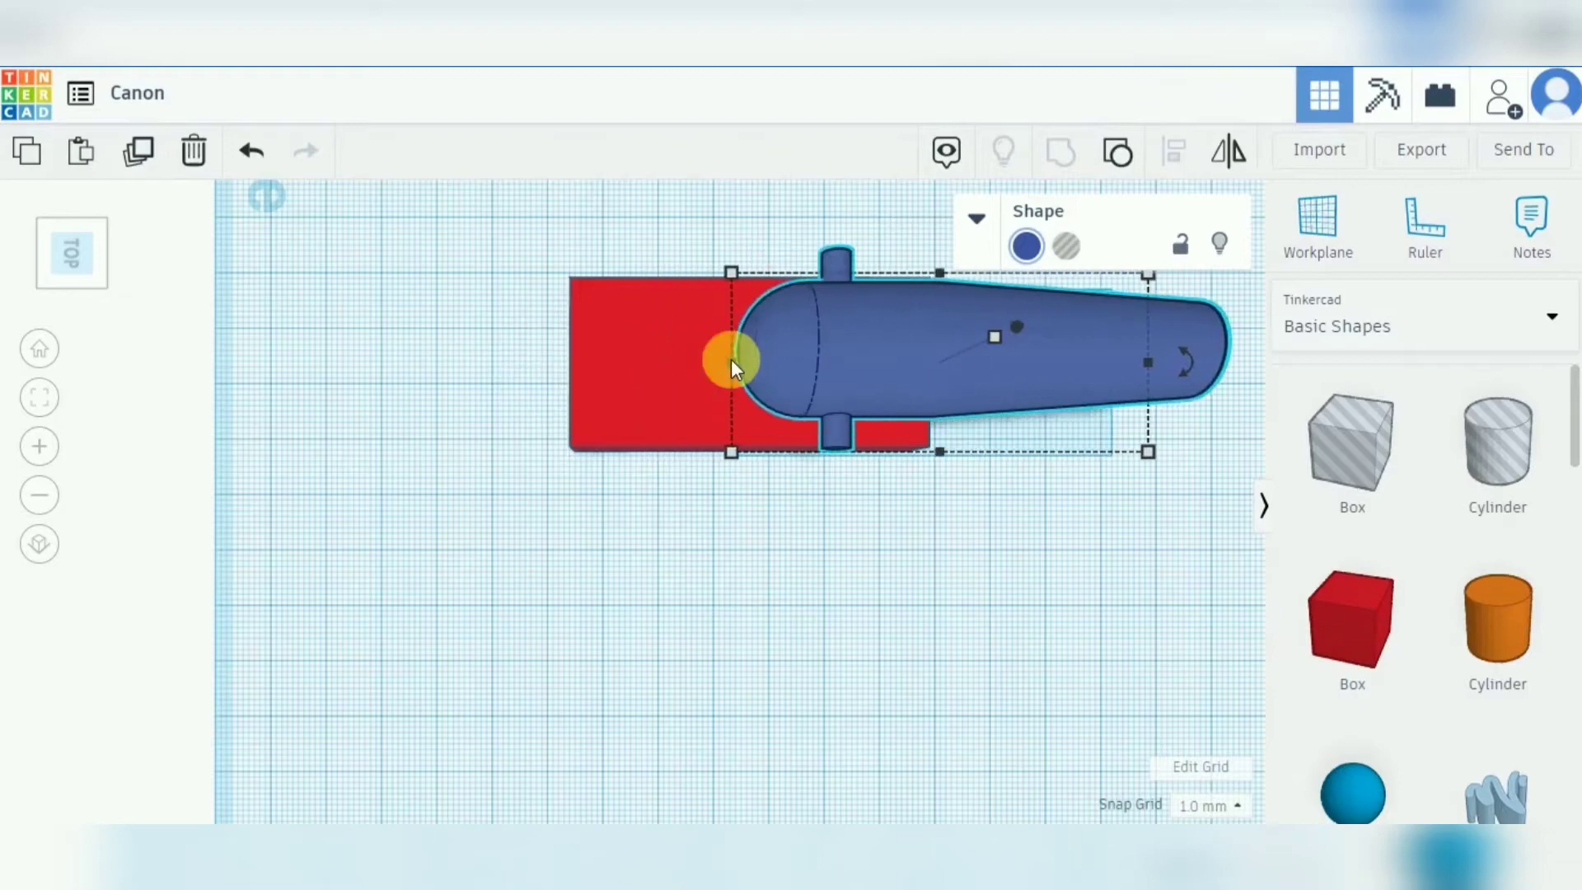
key(Left)
key(Left)
key(Left)
key(Left)
key(Left)
key(Down)
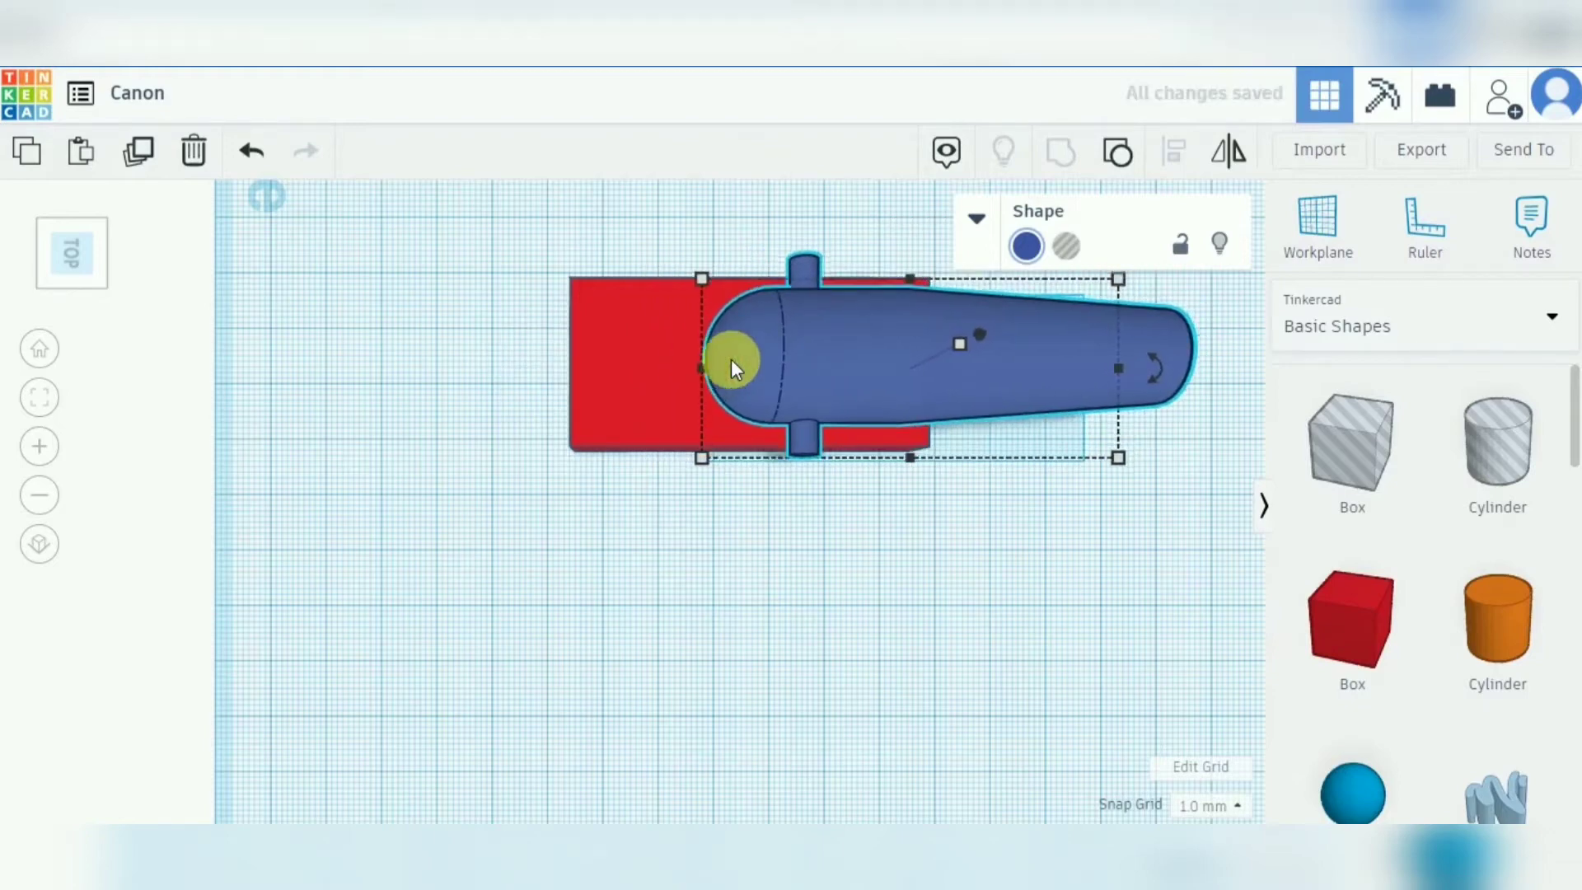
key(Down)
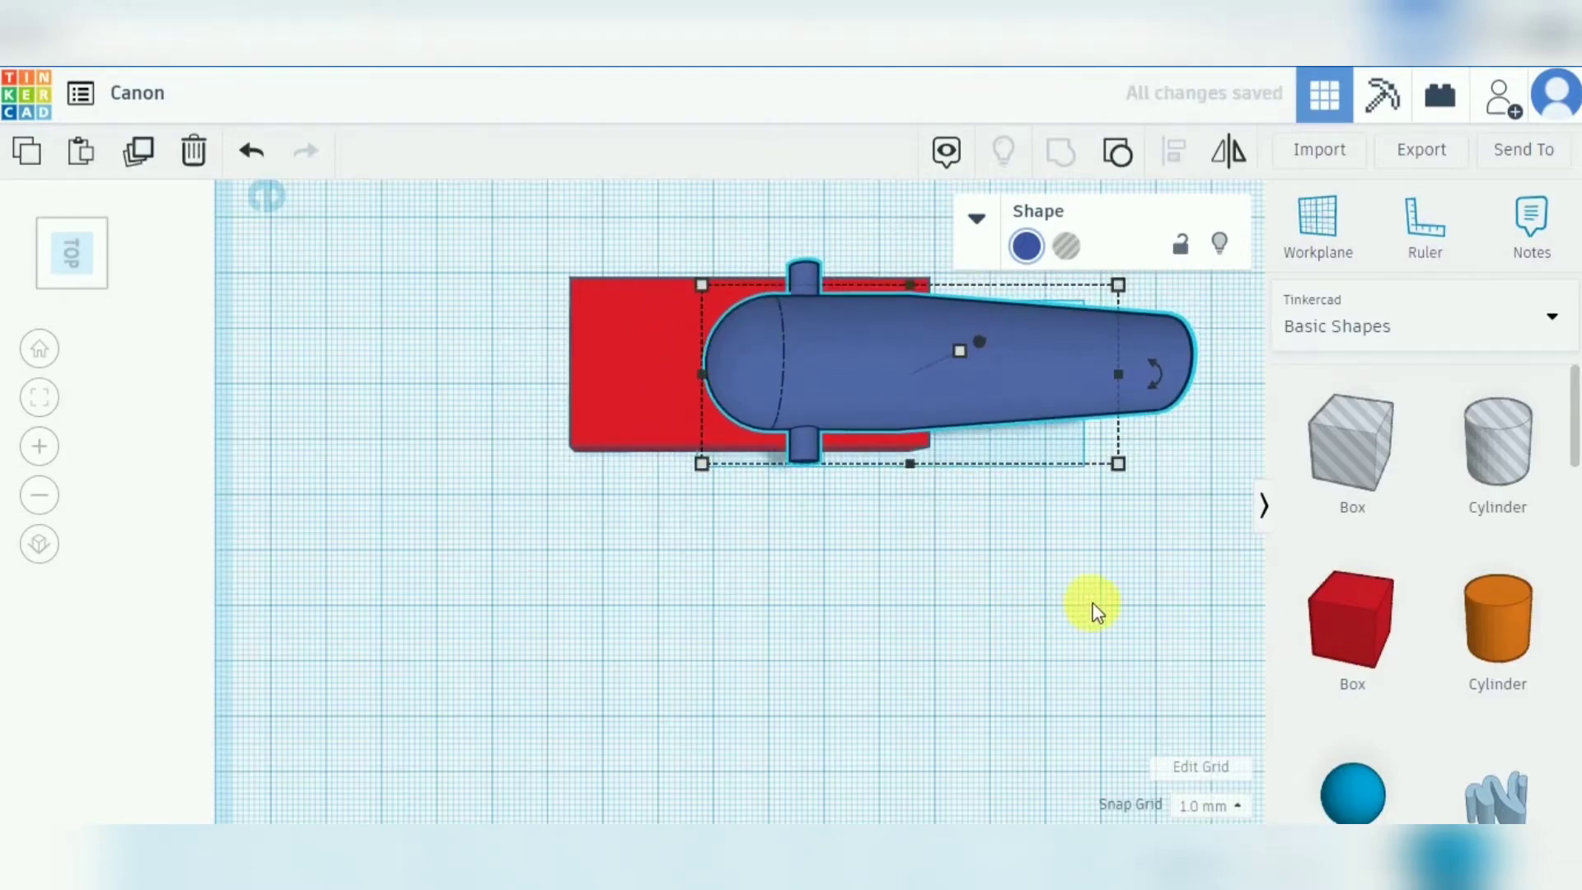
key(Right)
key(Right)
key(Right)
key(Right)
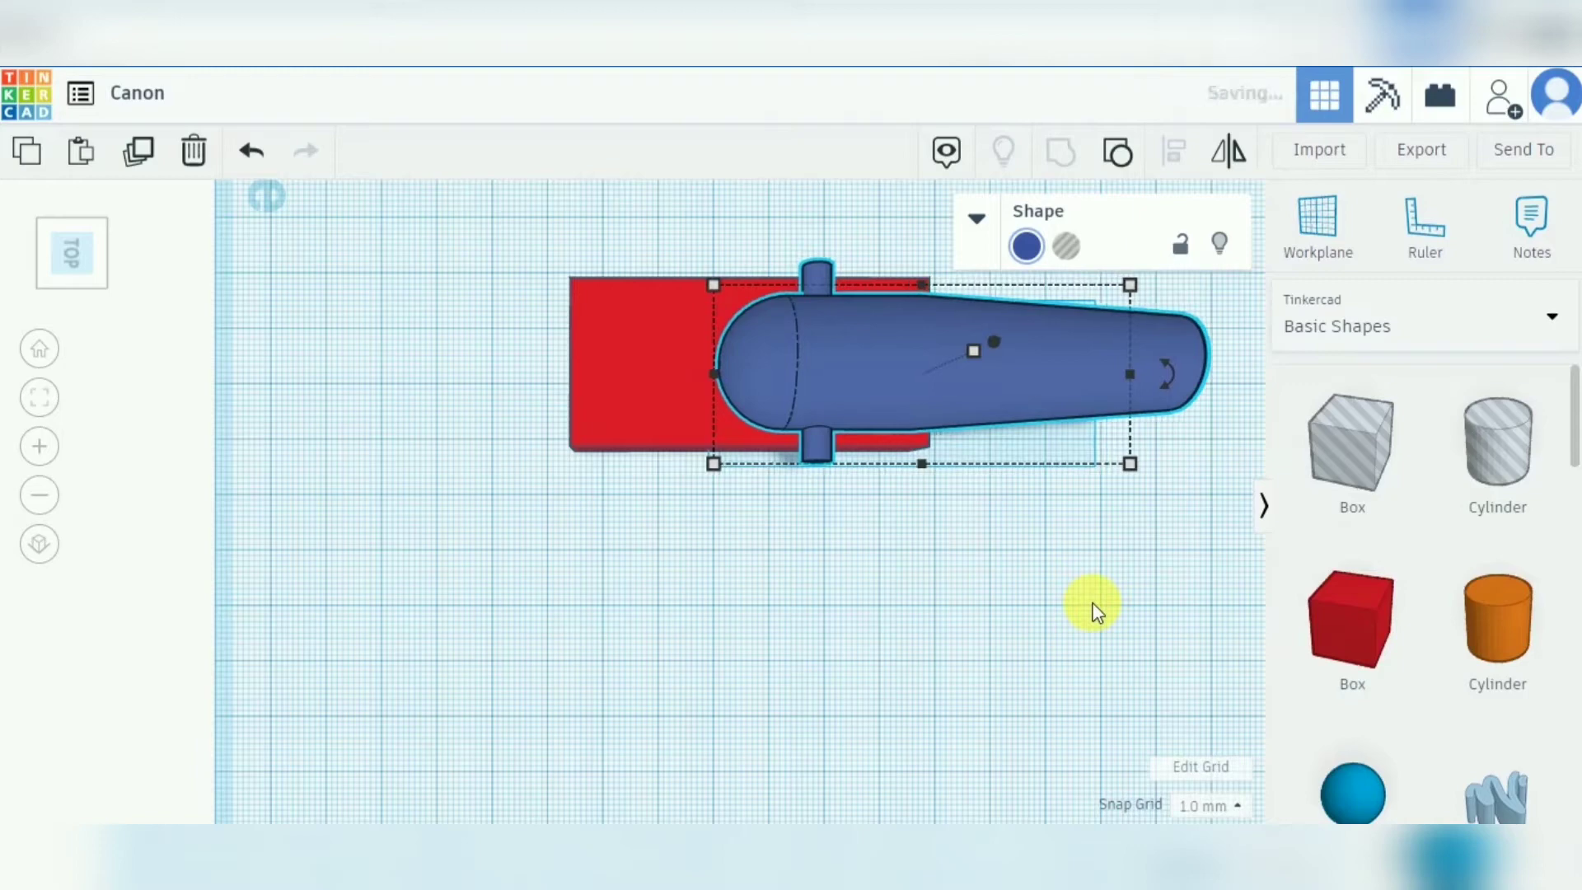
click(974, 583)
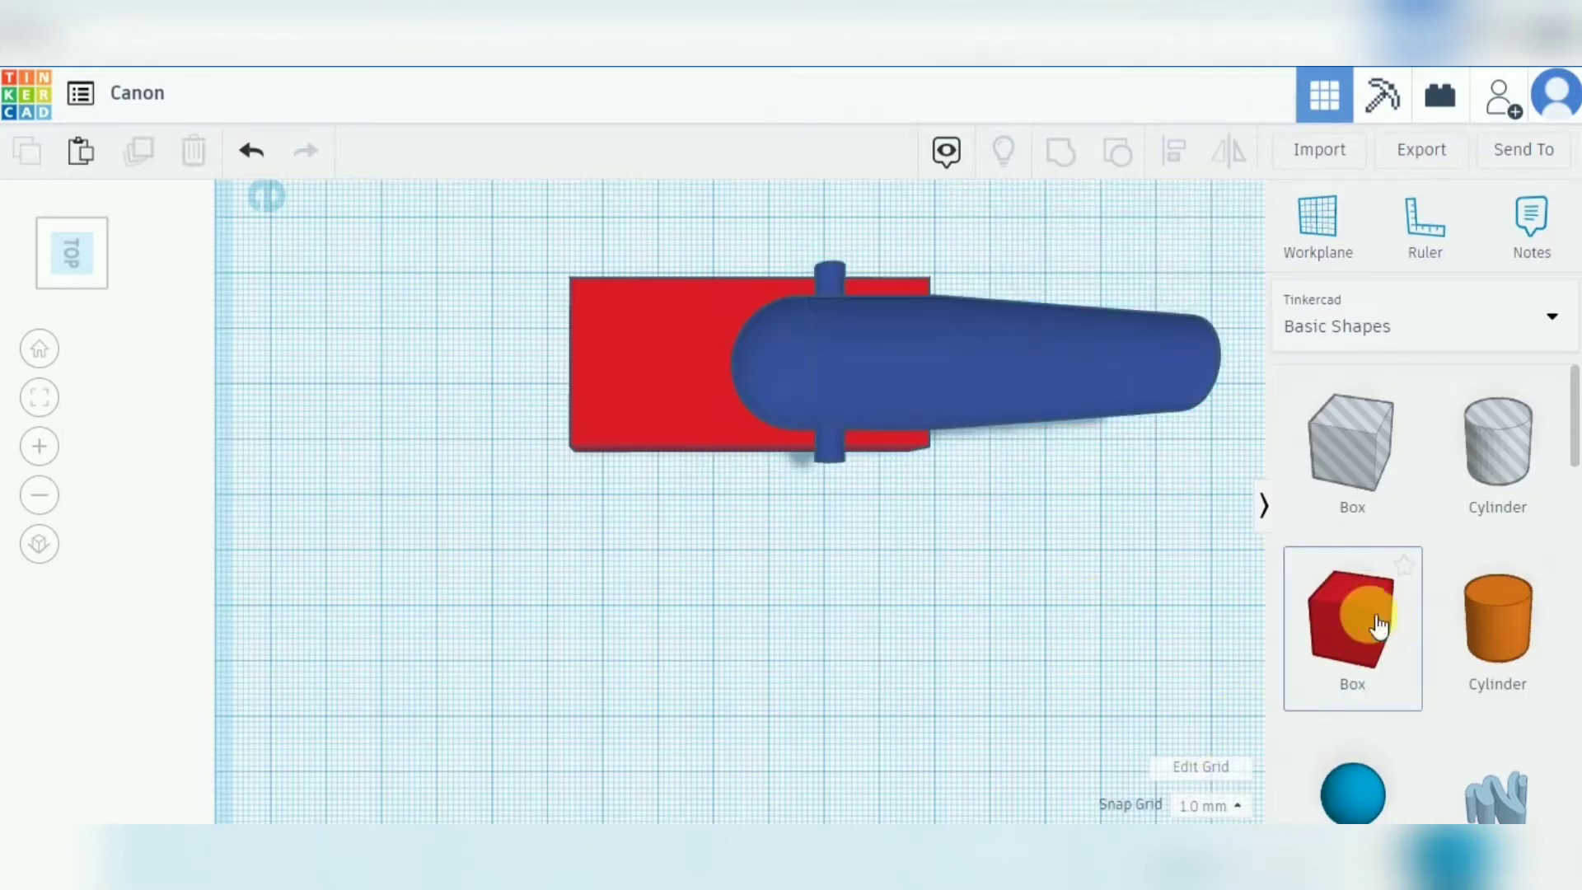
Place a second red box over the base near the side rod and set it to 10 mm long and 3 mm wide.
drag(1368, 622, 802, 364)
click(51, 401)
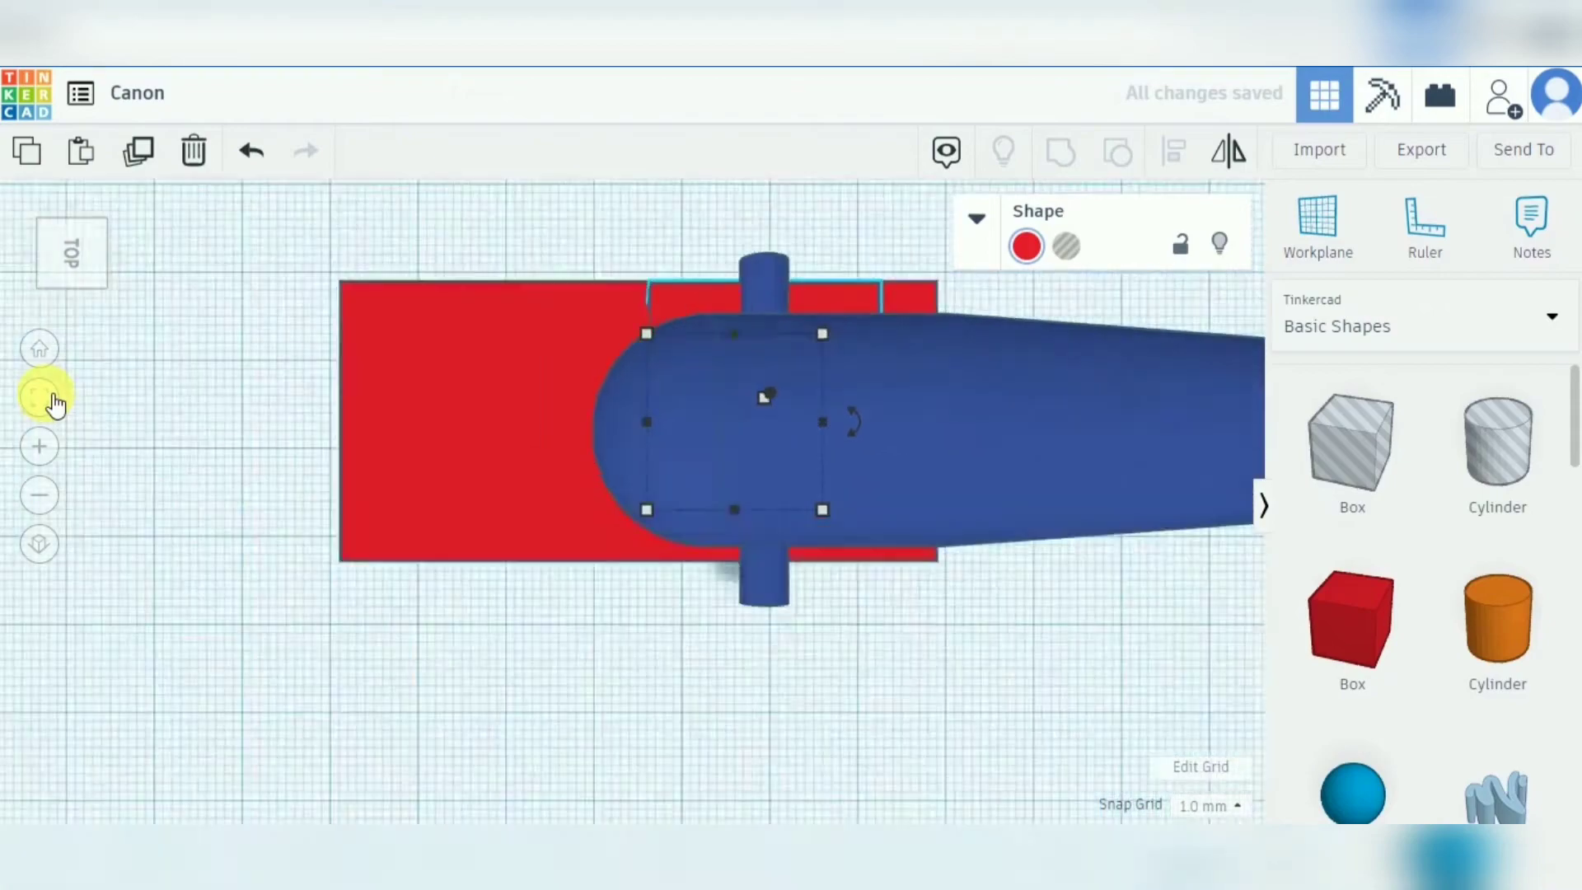
click(771, 641)
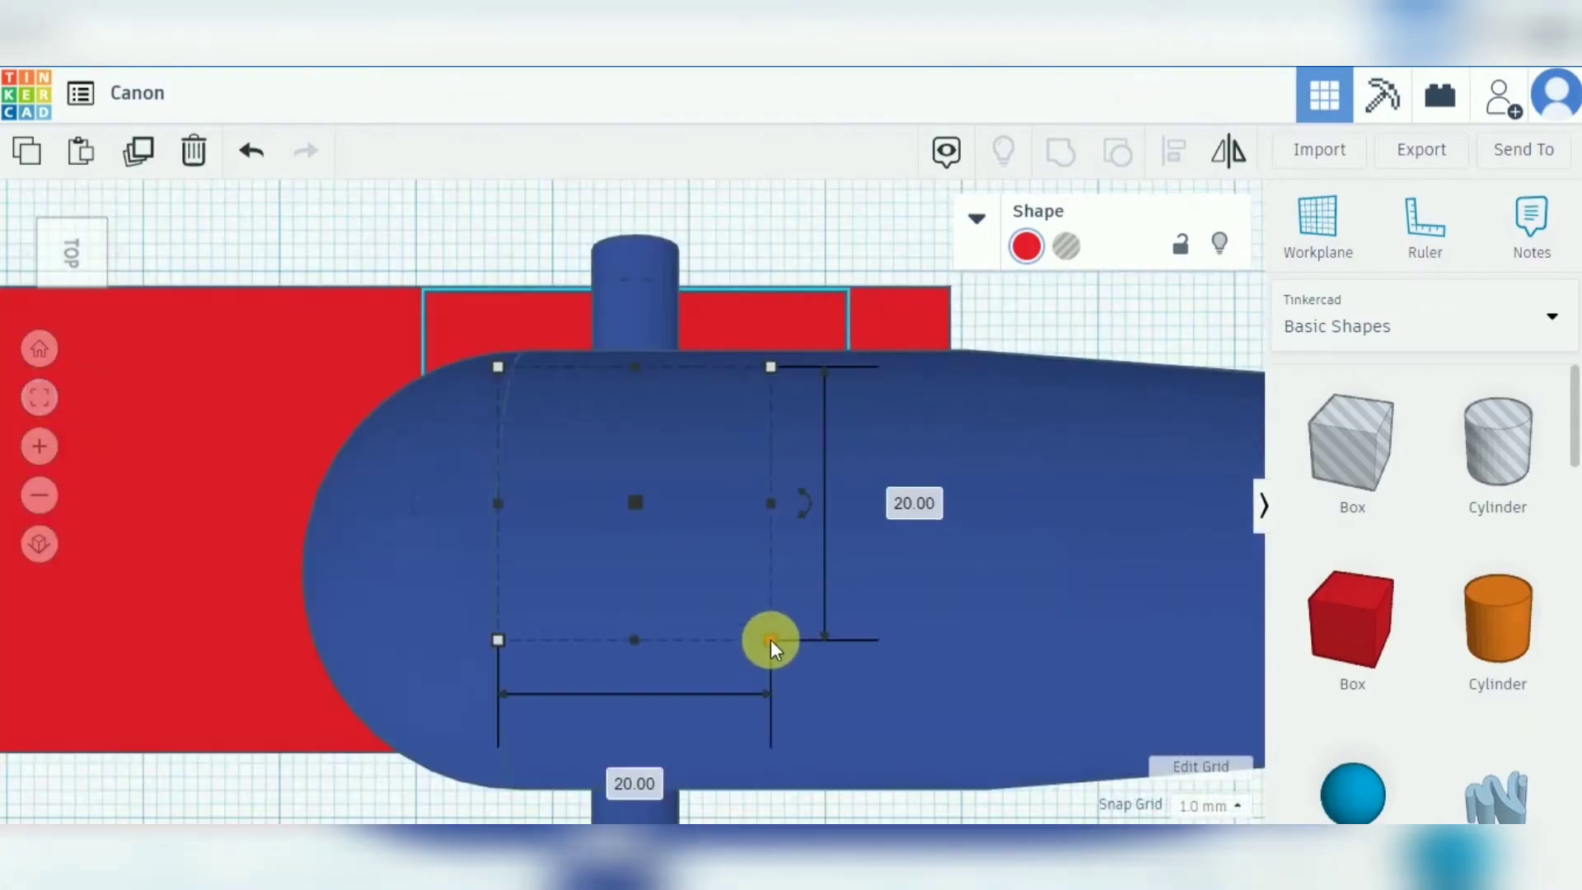
click(643, 785)
text(10)
click(908, 504)
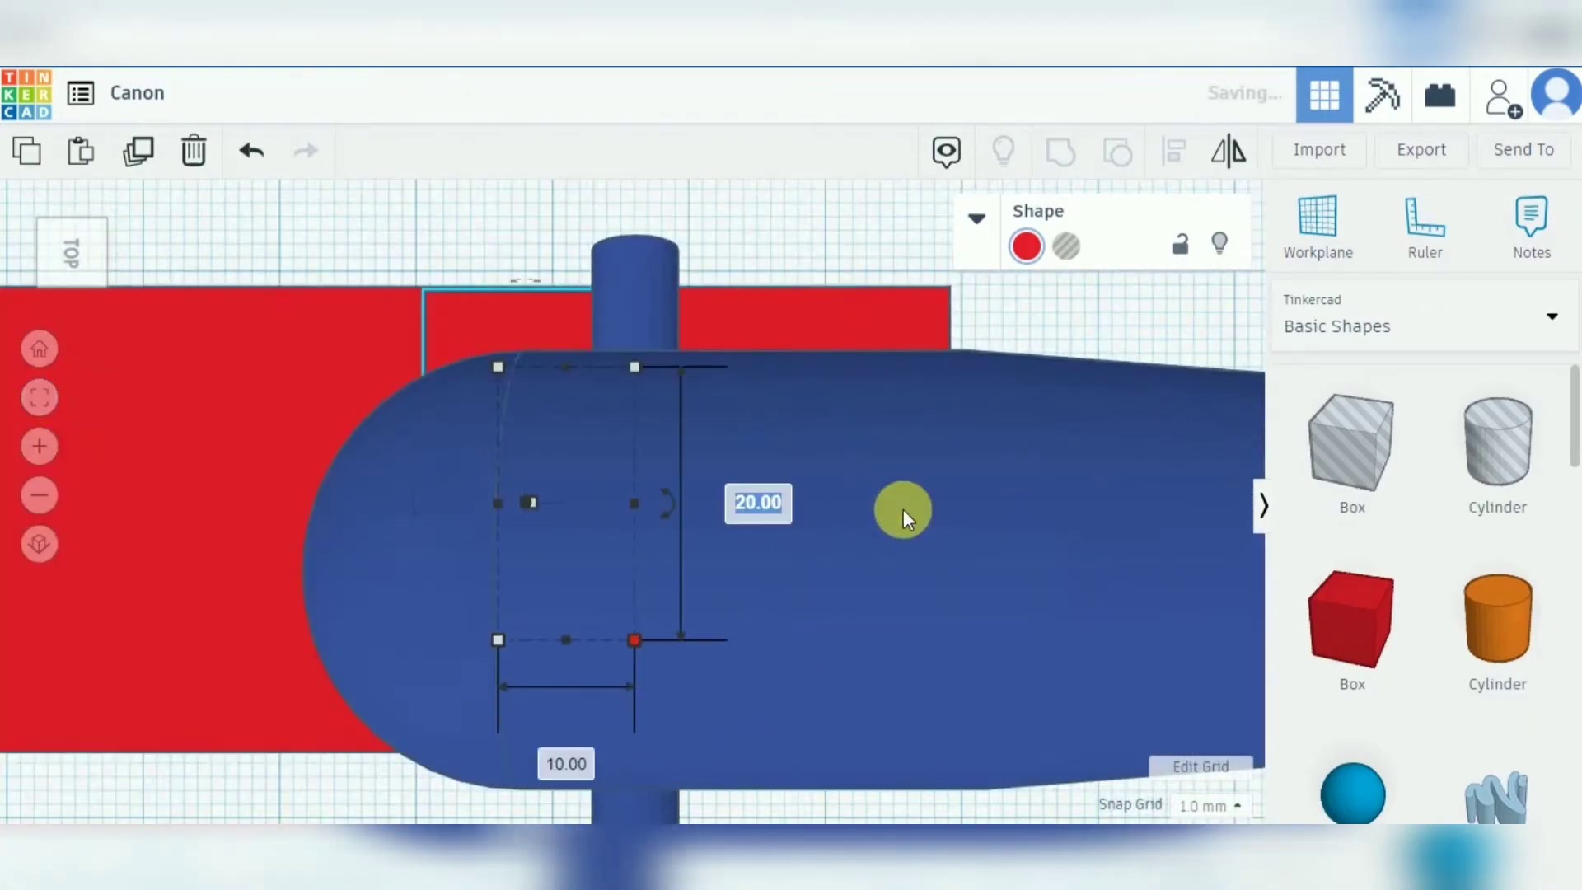
text(3)
key(Return)
Nudge the 10 mm × 3 mm box along the base until it is centered under the side rod.
key(Right)
key(Right)
key(Right)
key(Right)
key(Right)
key(Right)
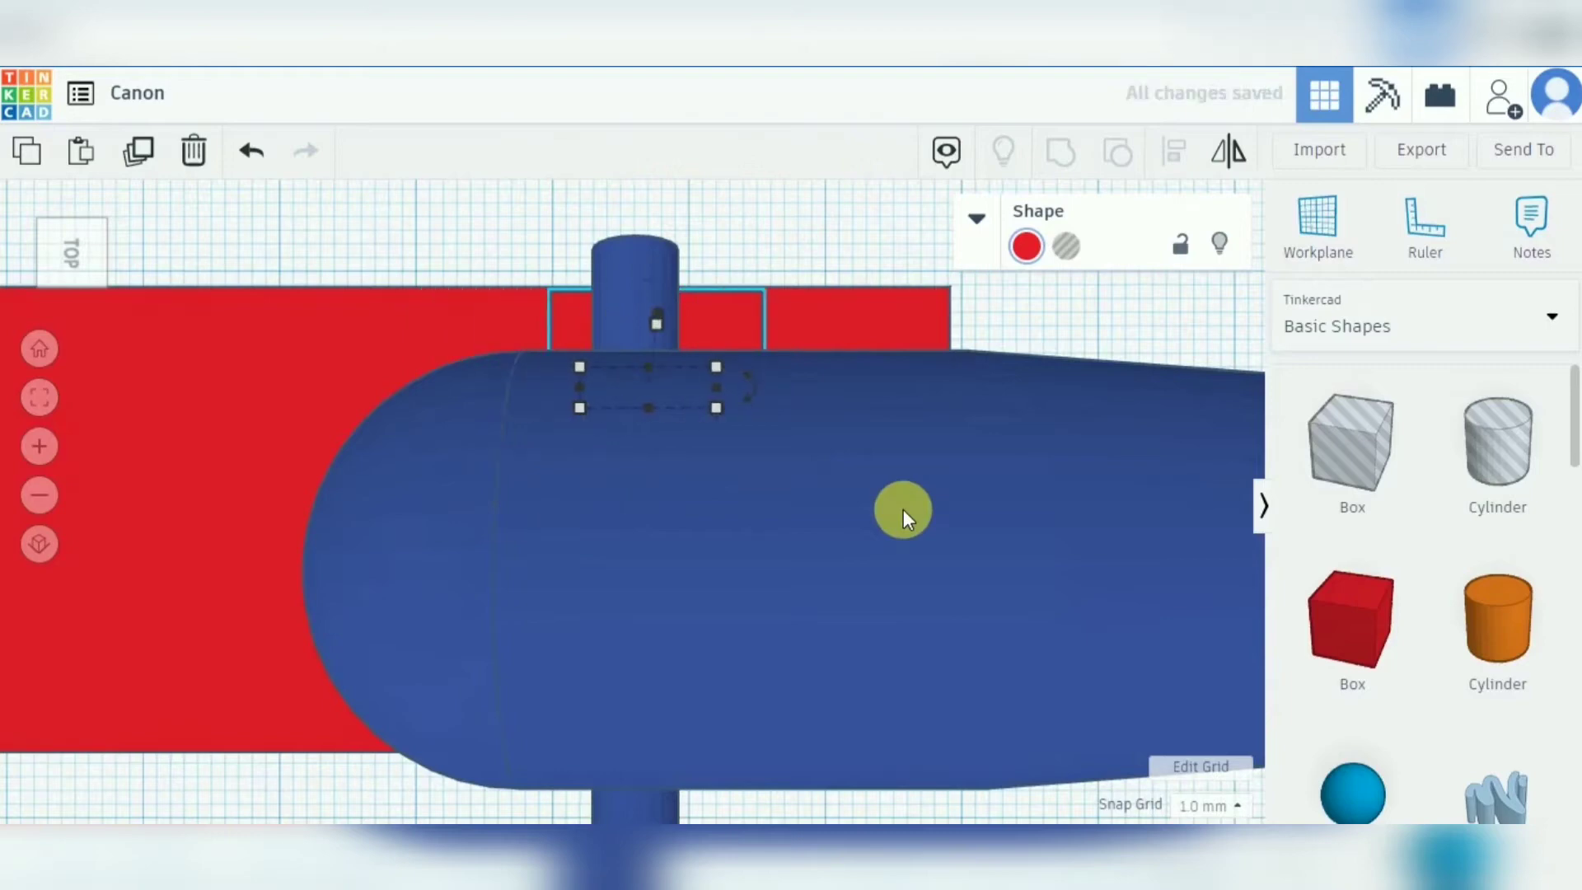
key(Left)
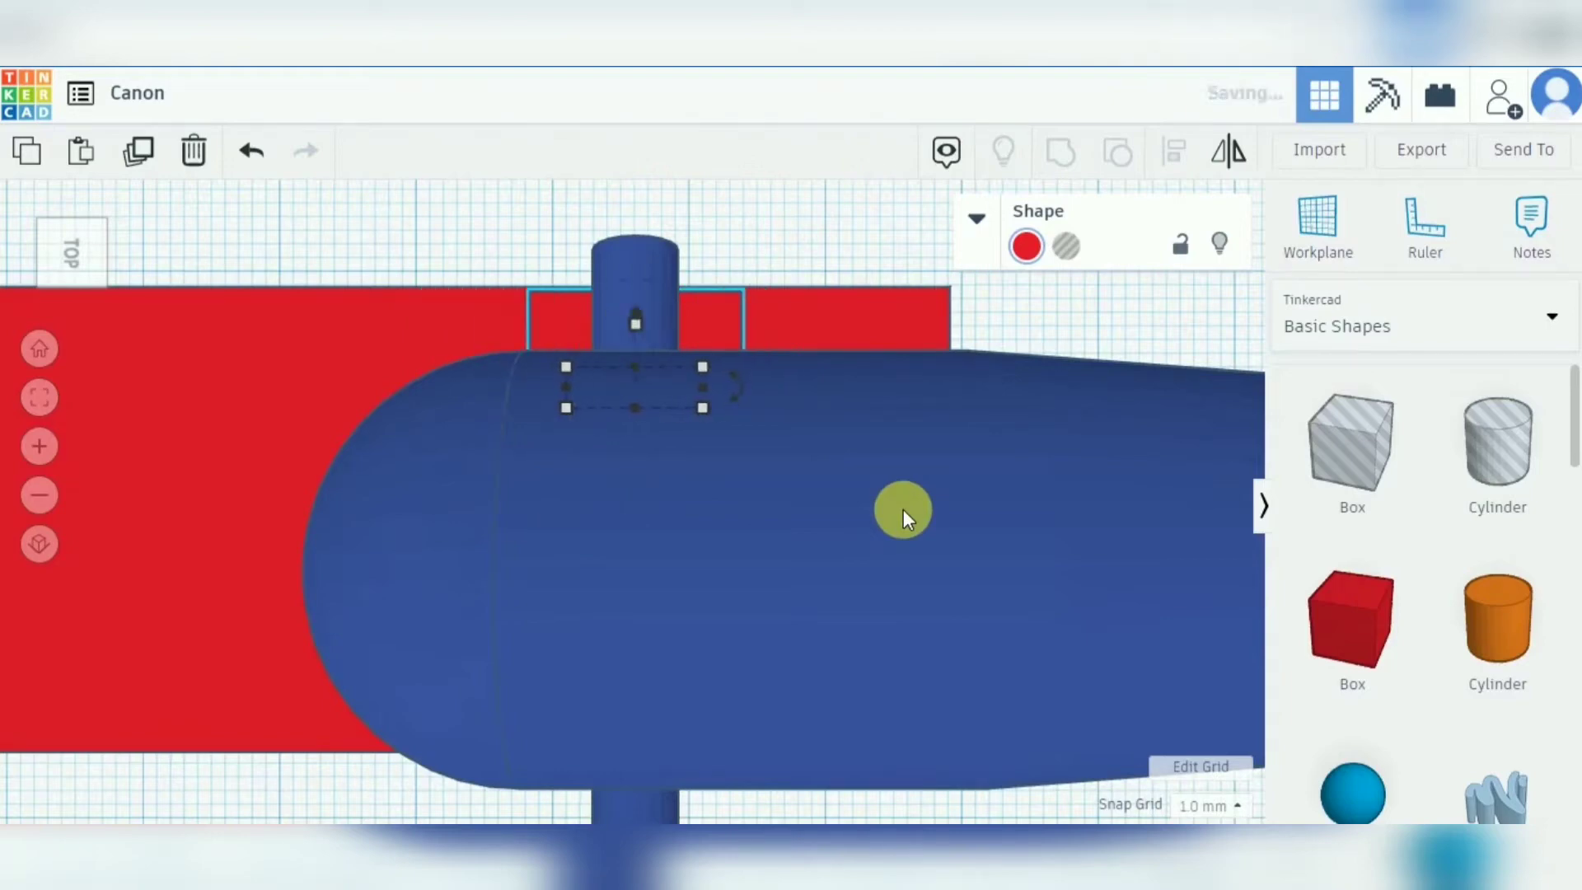
Duplicate the 10 mm × 3 mm support box and nudge the copy across the base toward the side rod's opposite end.
click(138, 152)
key(Down)
key(Down)
key(Down)
key(Down)
key(Down)
key(Down)
key(Down)
key(Down)
key(Down)
key(Down)
key(Down)
key(Down)
key(Down)
key(Down)
key(Down)
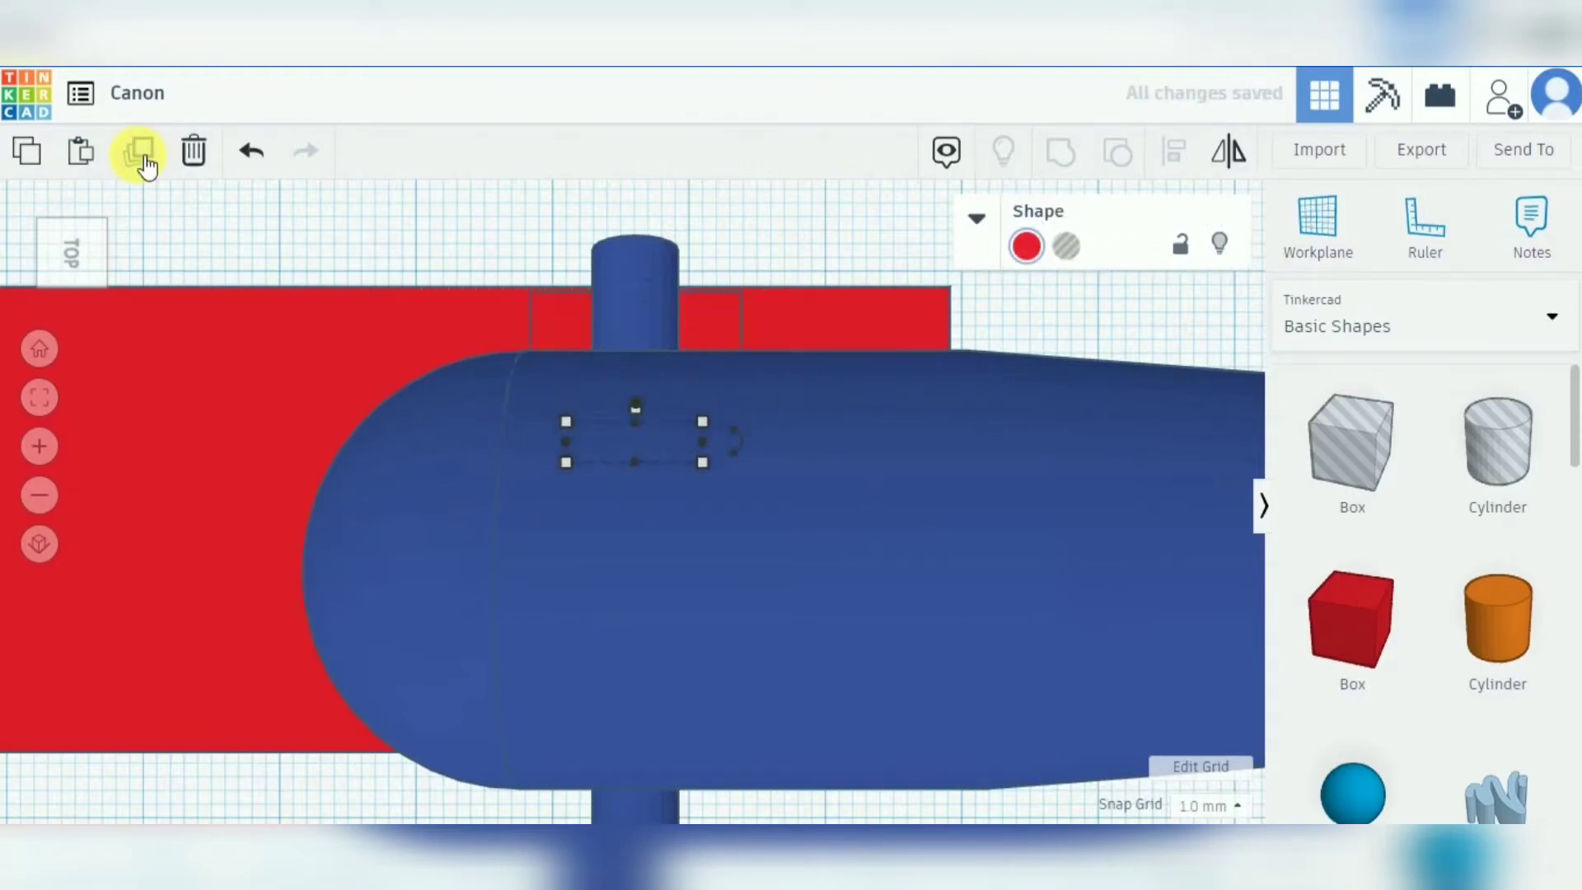
click(38, 495)
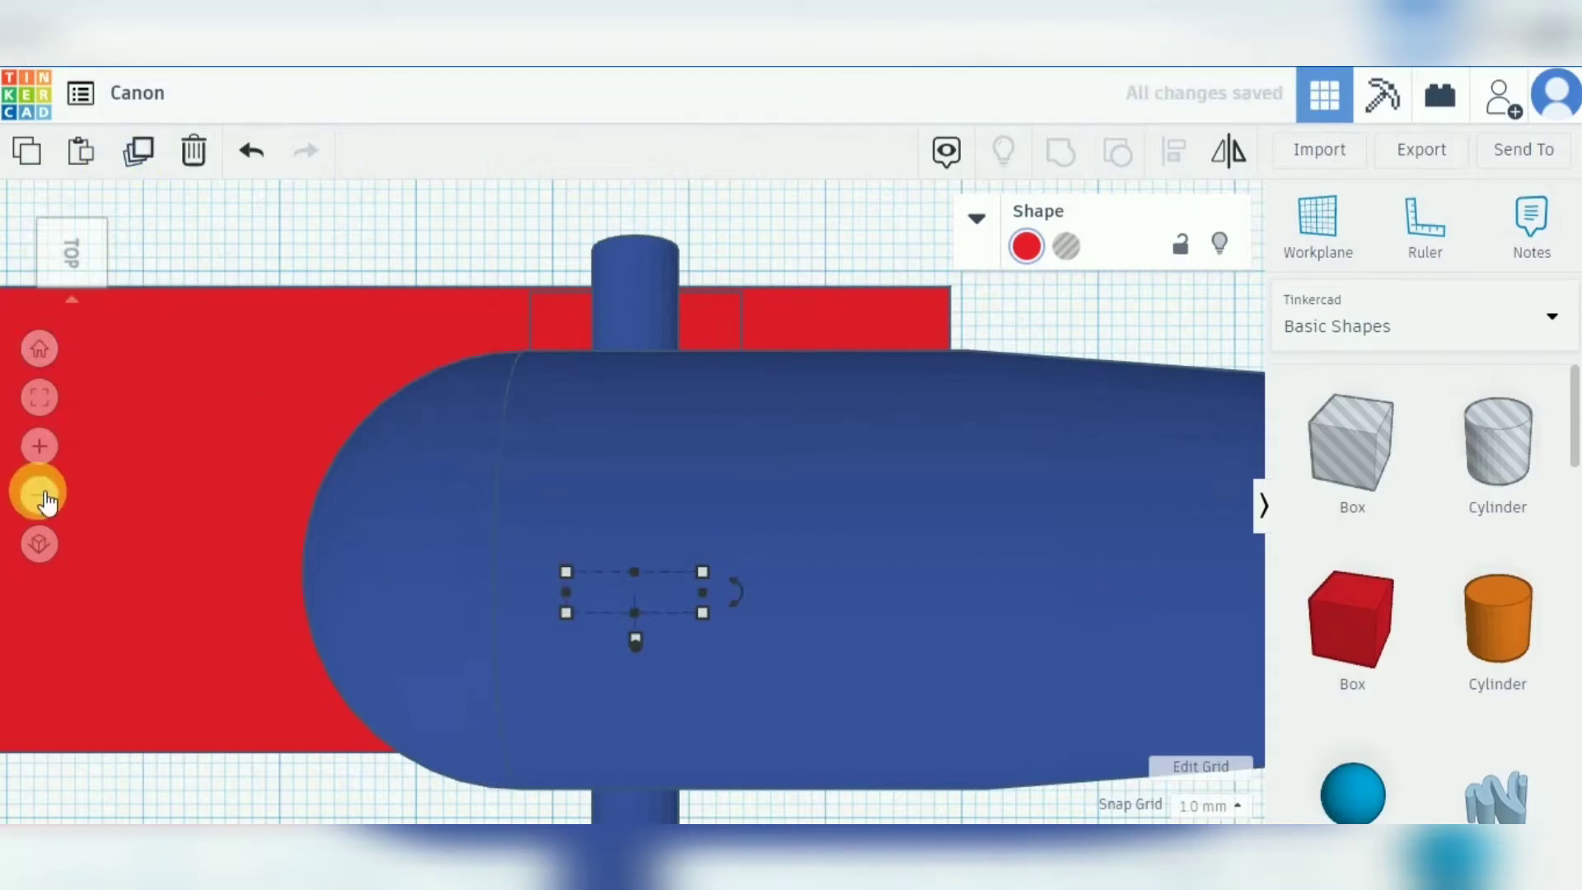
click(39, 495)
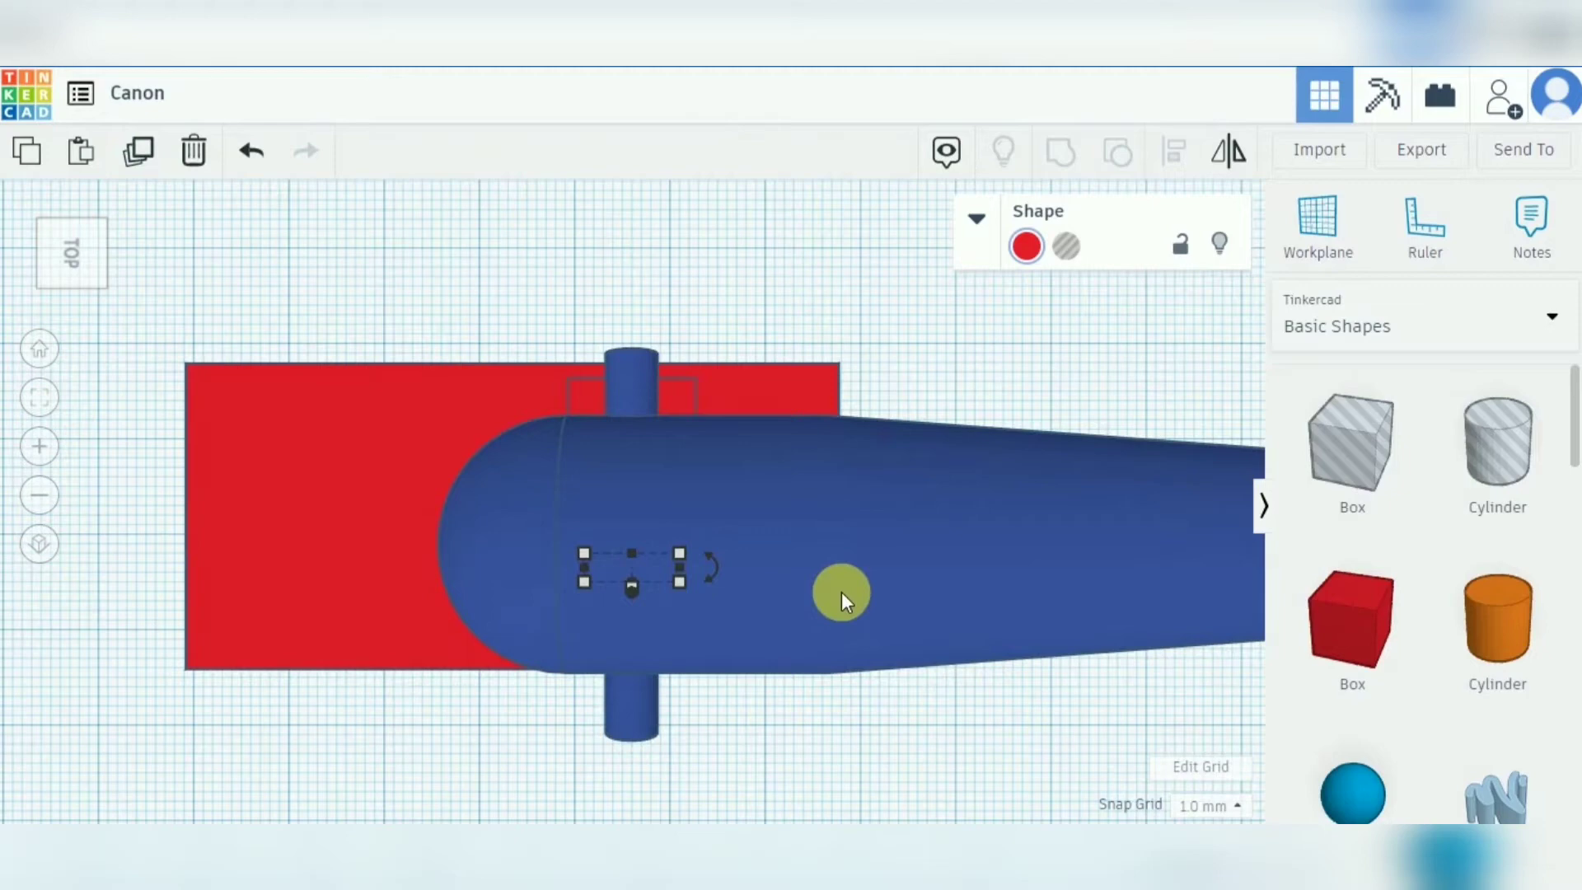
Nudge the large red base sideways until it is centered across its width under the barrel.
click(748, 392)
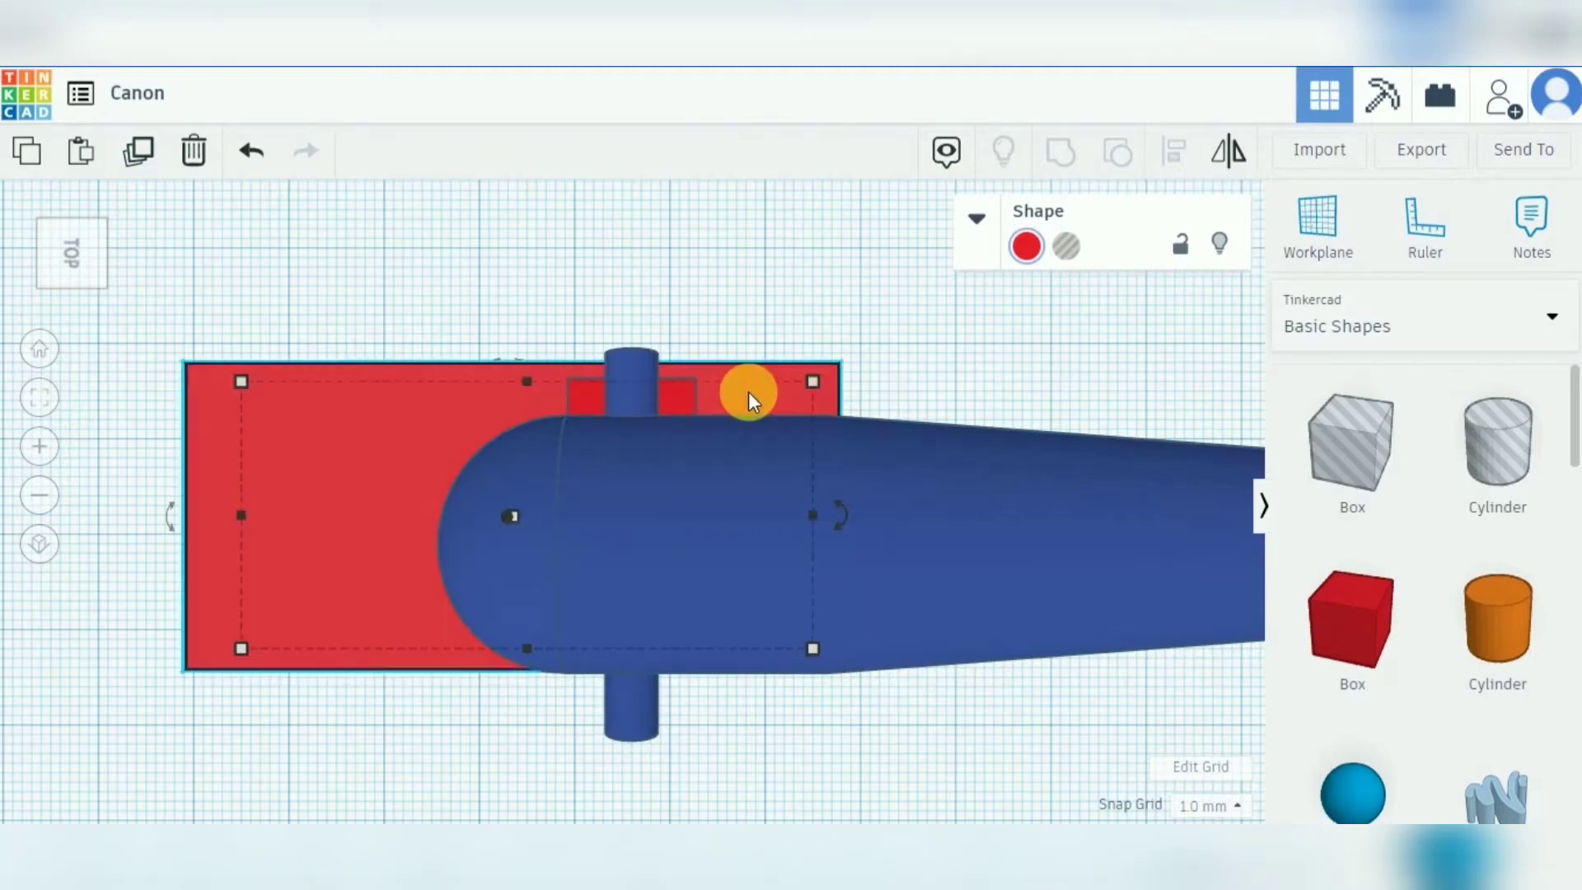
key(Down)
key(Down)
key(Down)
key(Up)
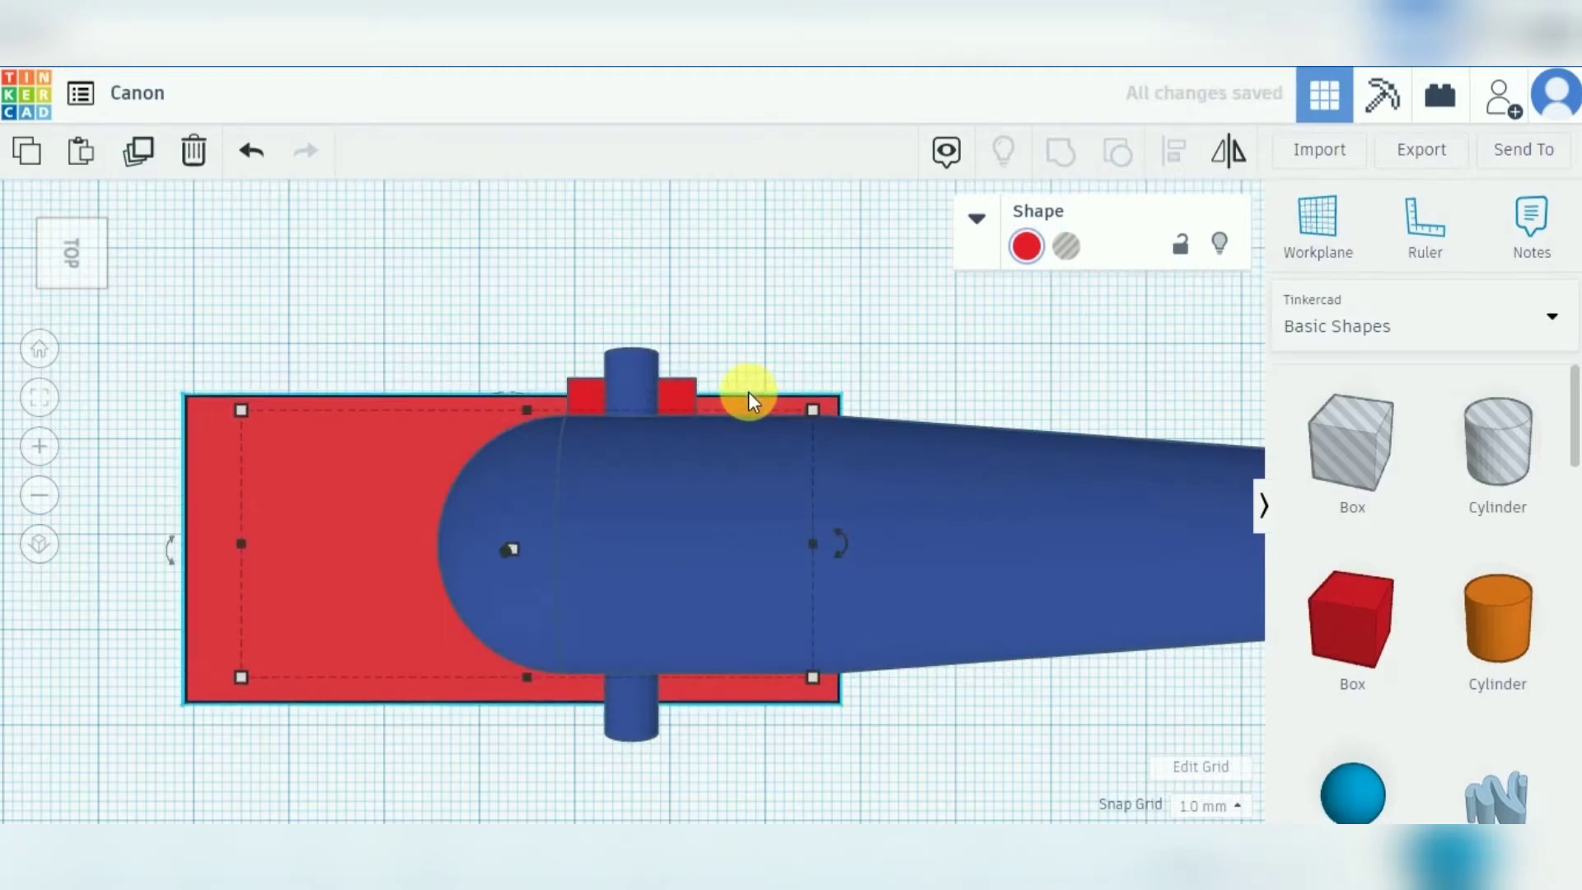
Set the snap grid to 0.1 mm and nudge the original support box flush with the base's long edge.
click(686, 383)
key(Up)
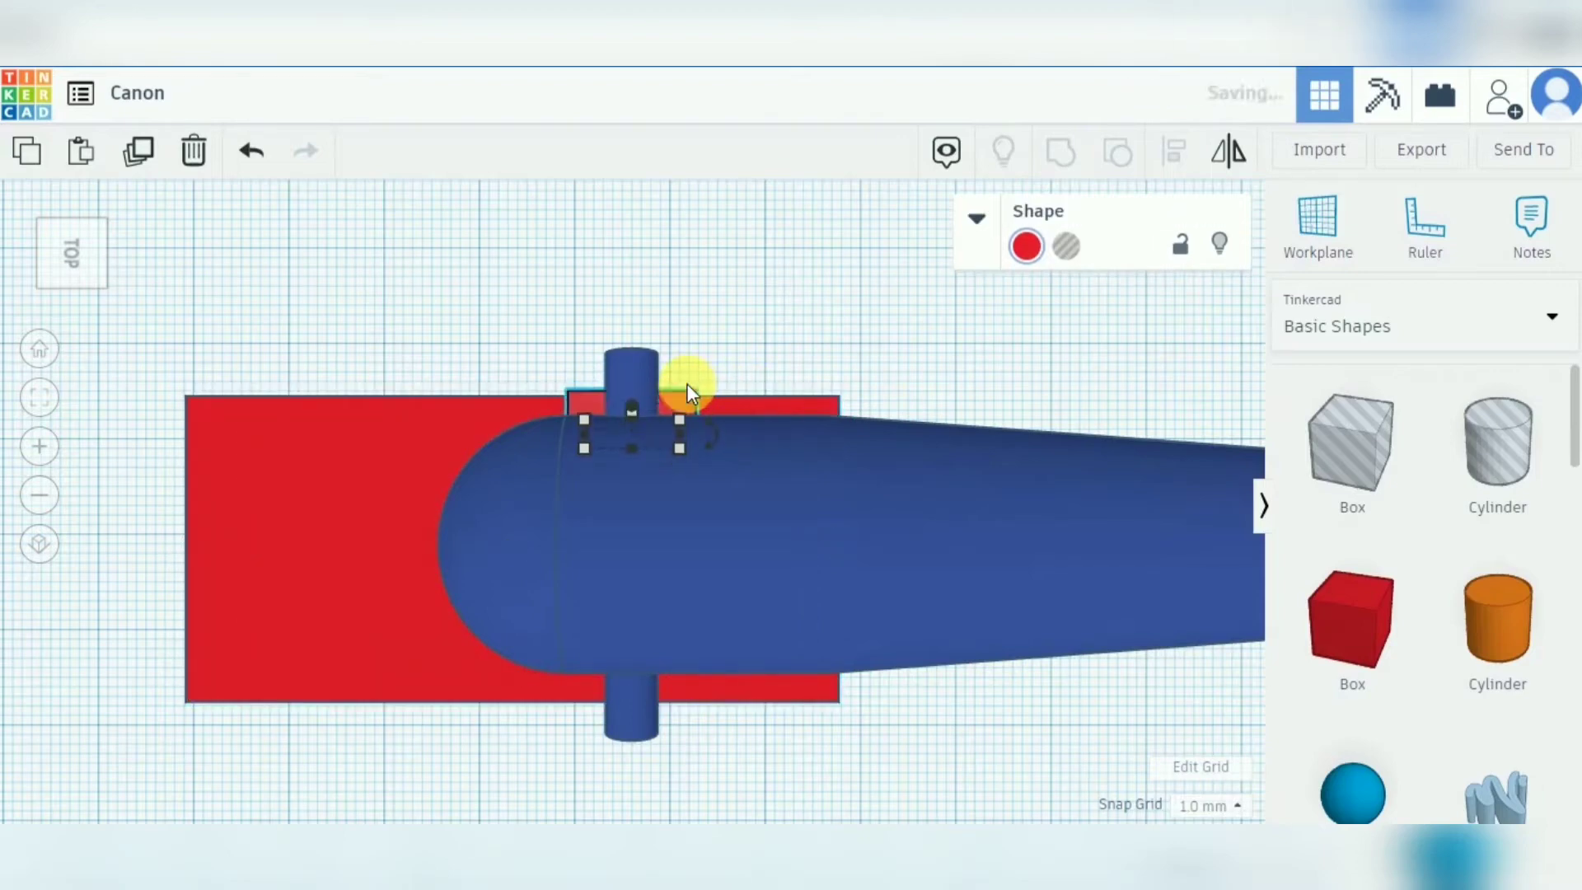
key(Down)
click(1201, 806)
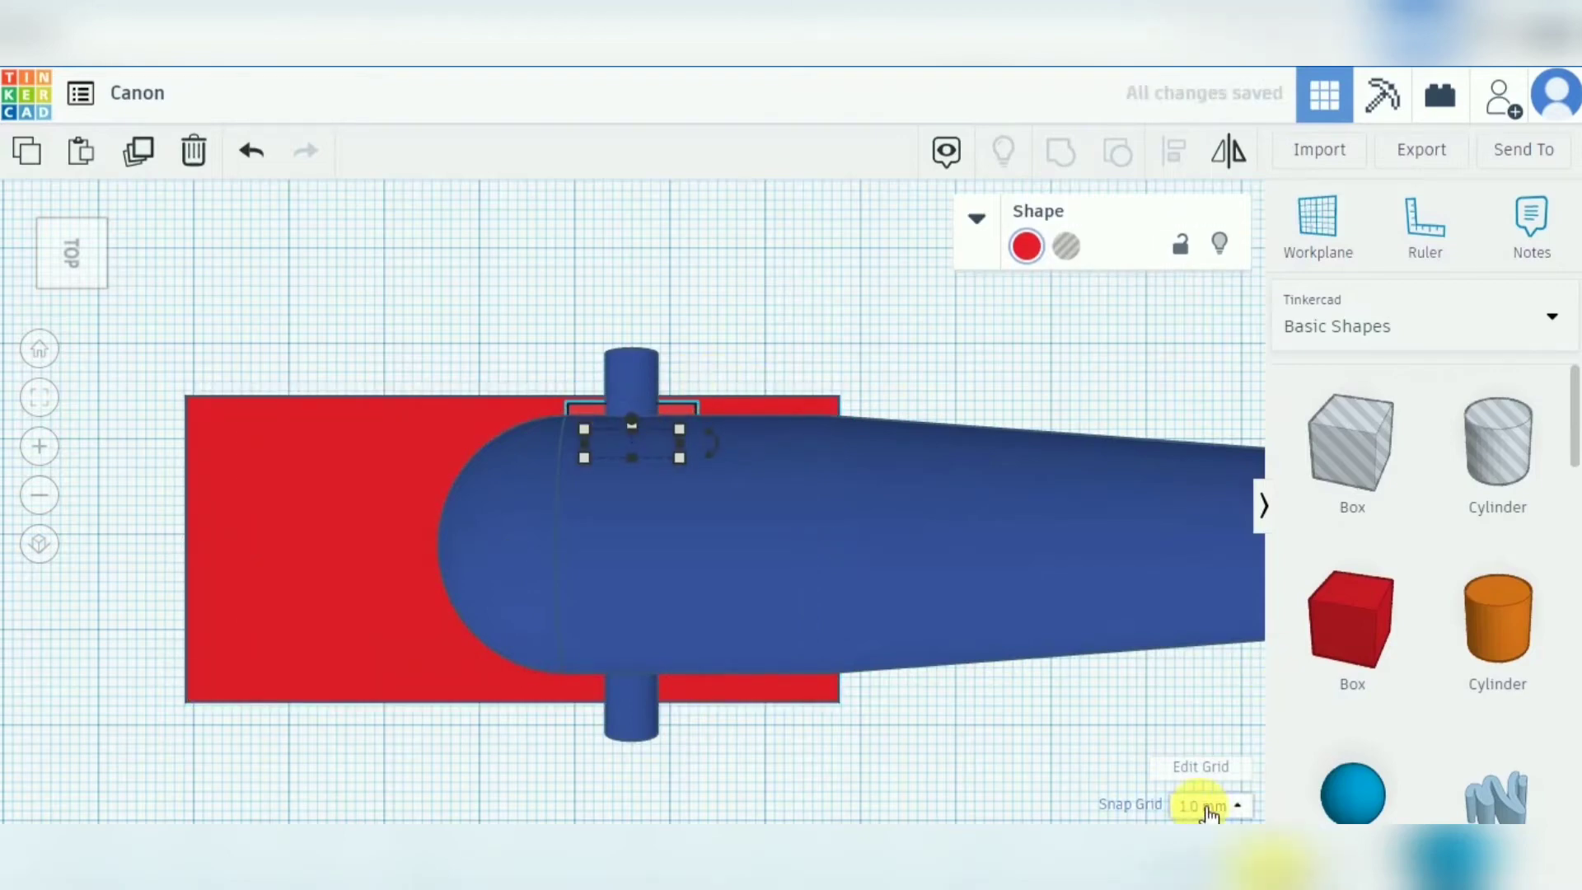
click(1199, 596)
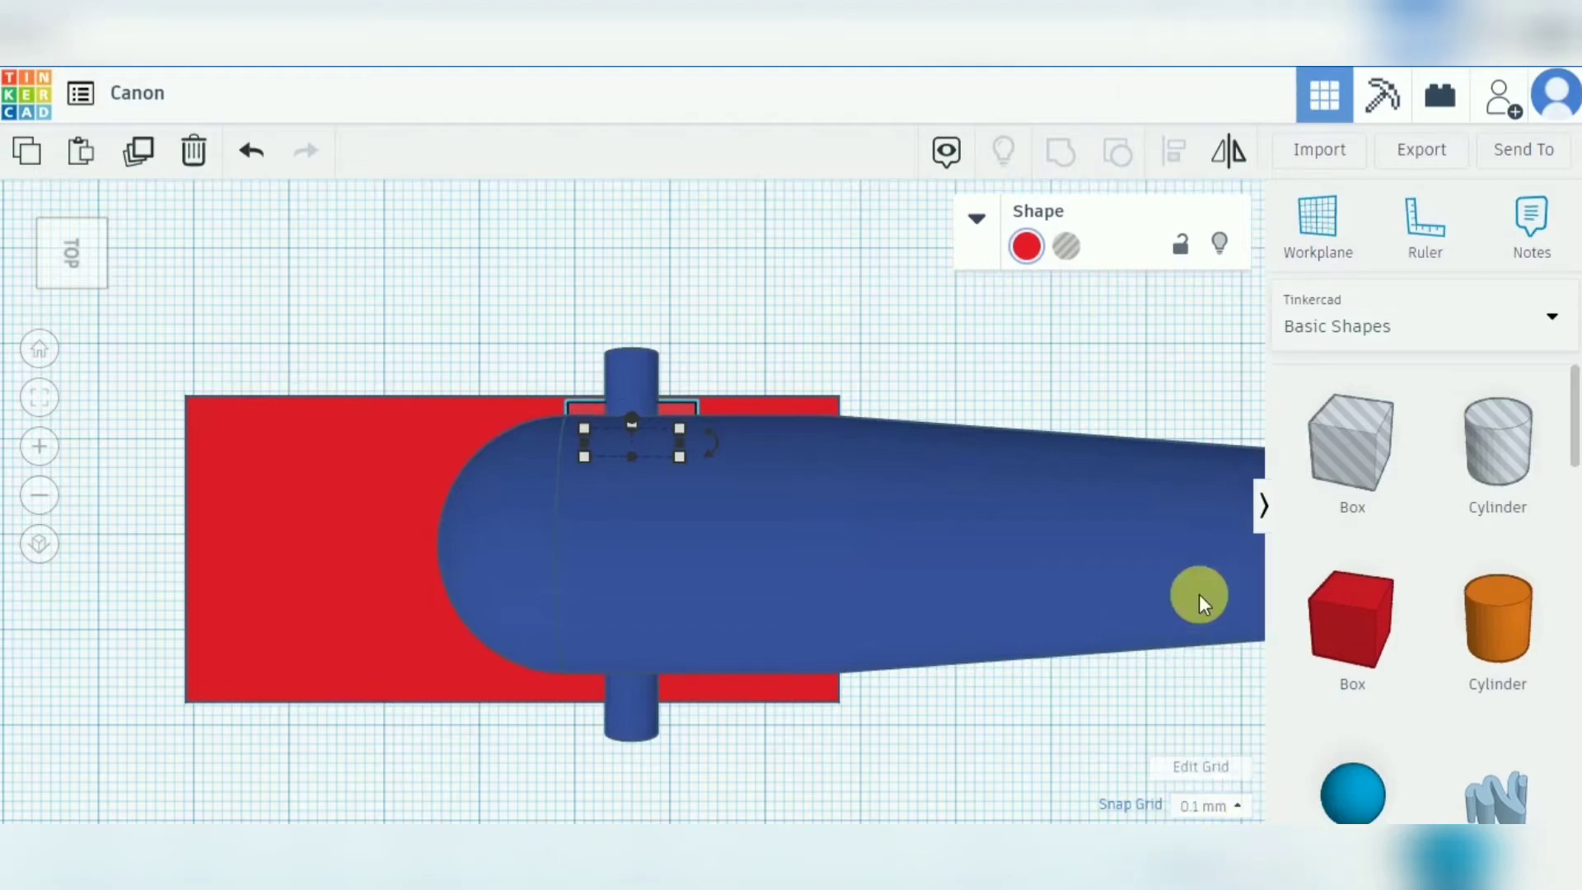
key(Up)
key(Up)
key(Up)
key(Up)
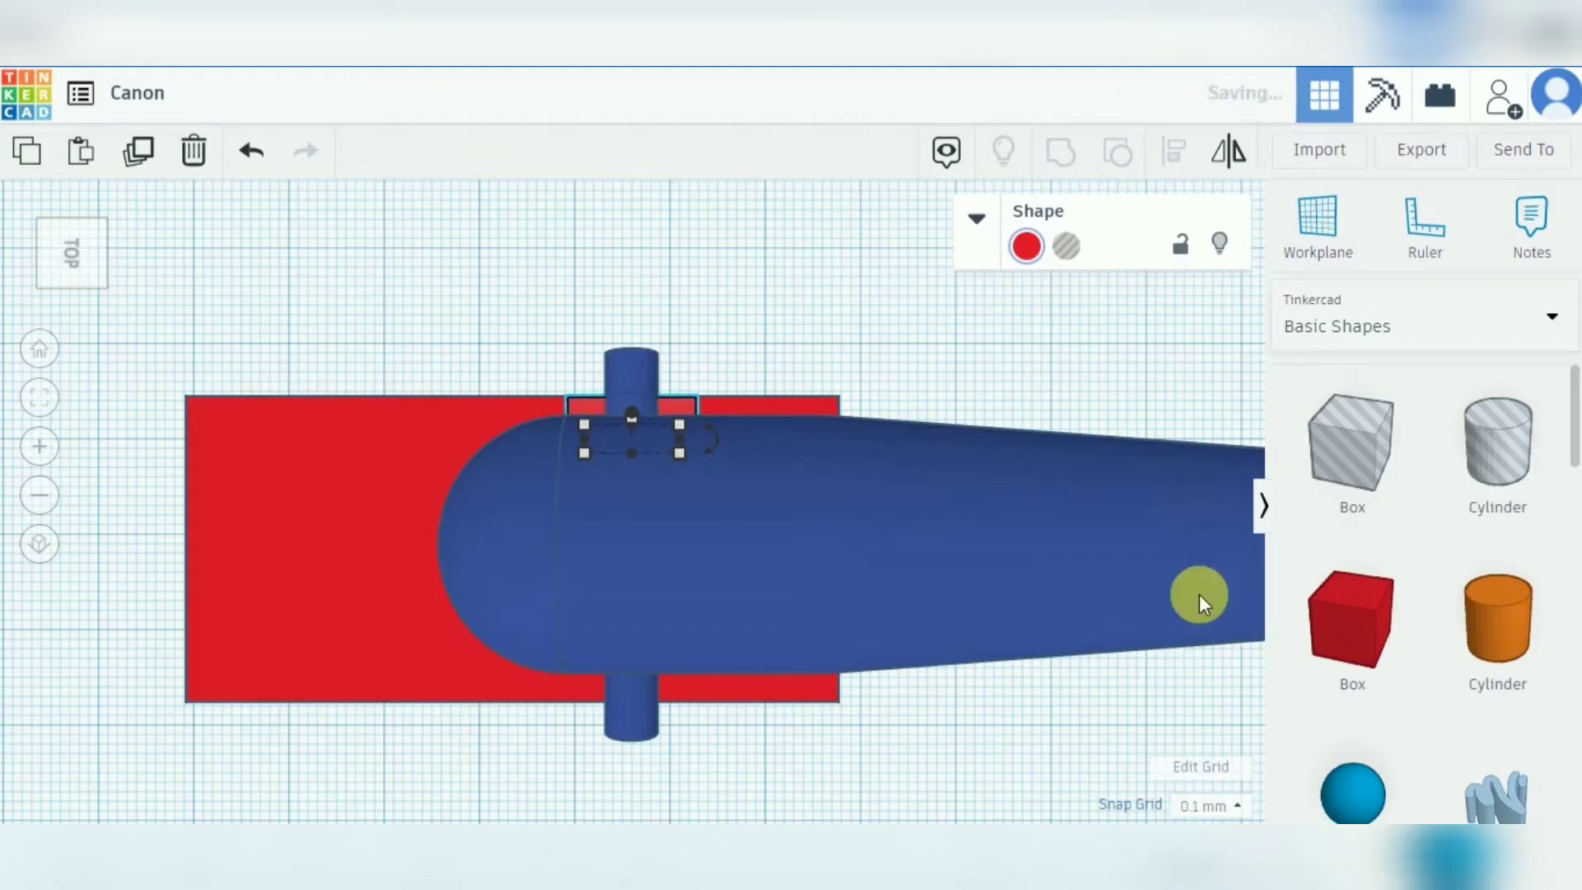
Nudge the duplicated support box flush with the base's opposite long edge, beneath the other end of the side rod.
right_drag(840, 653, 896, 586)
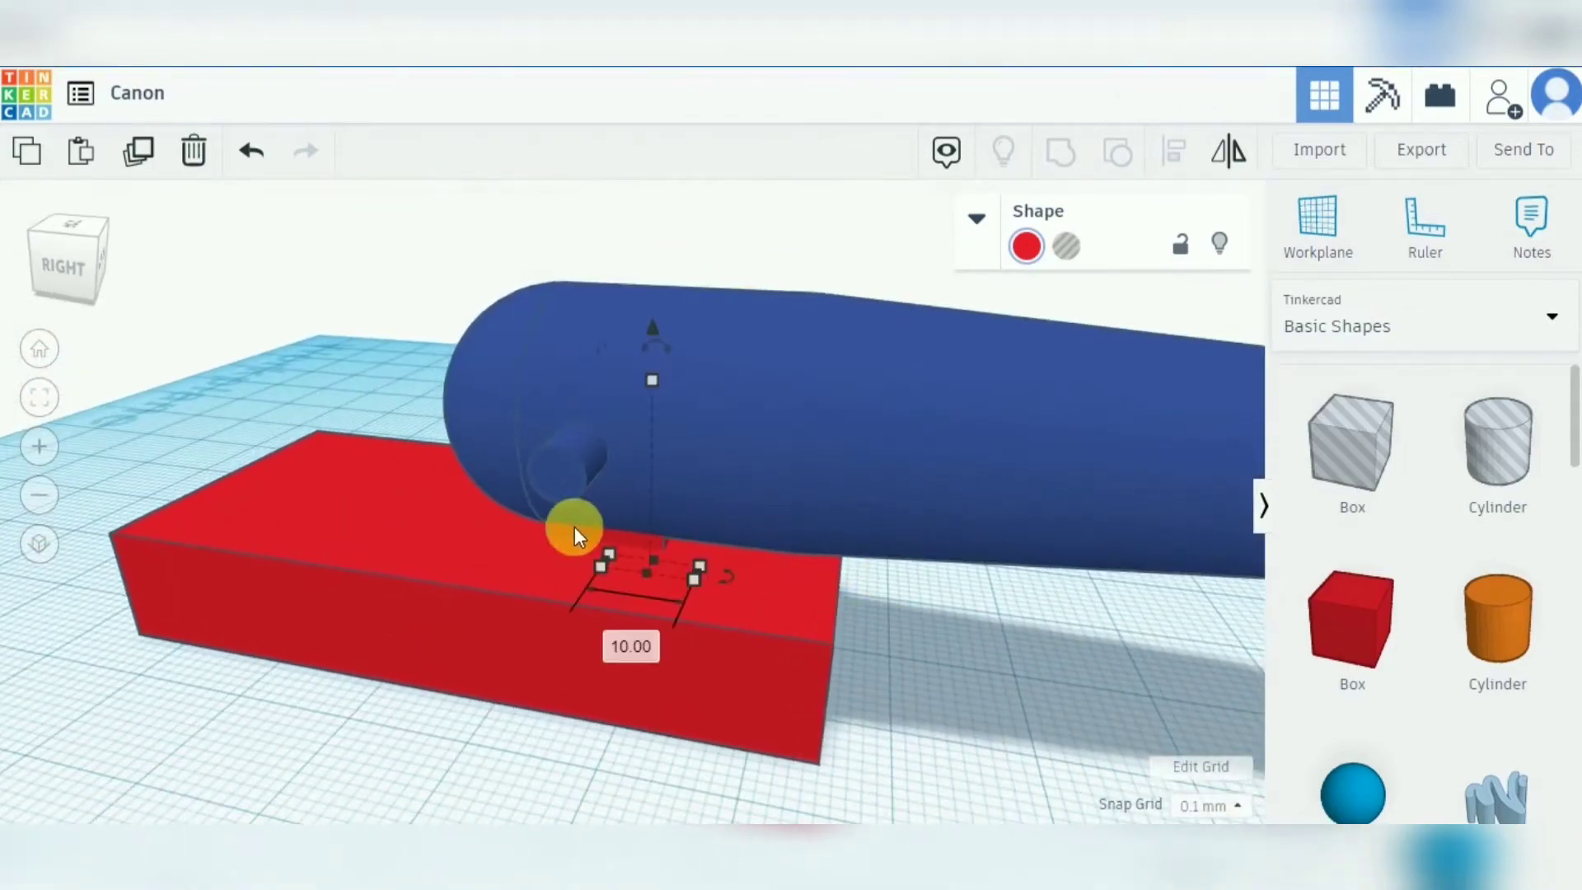
click(566, 530)
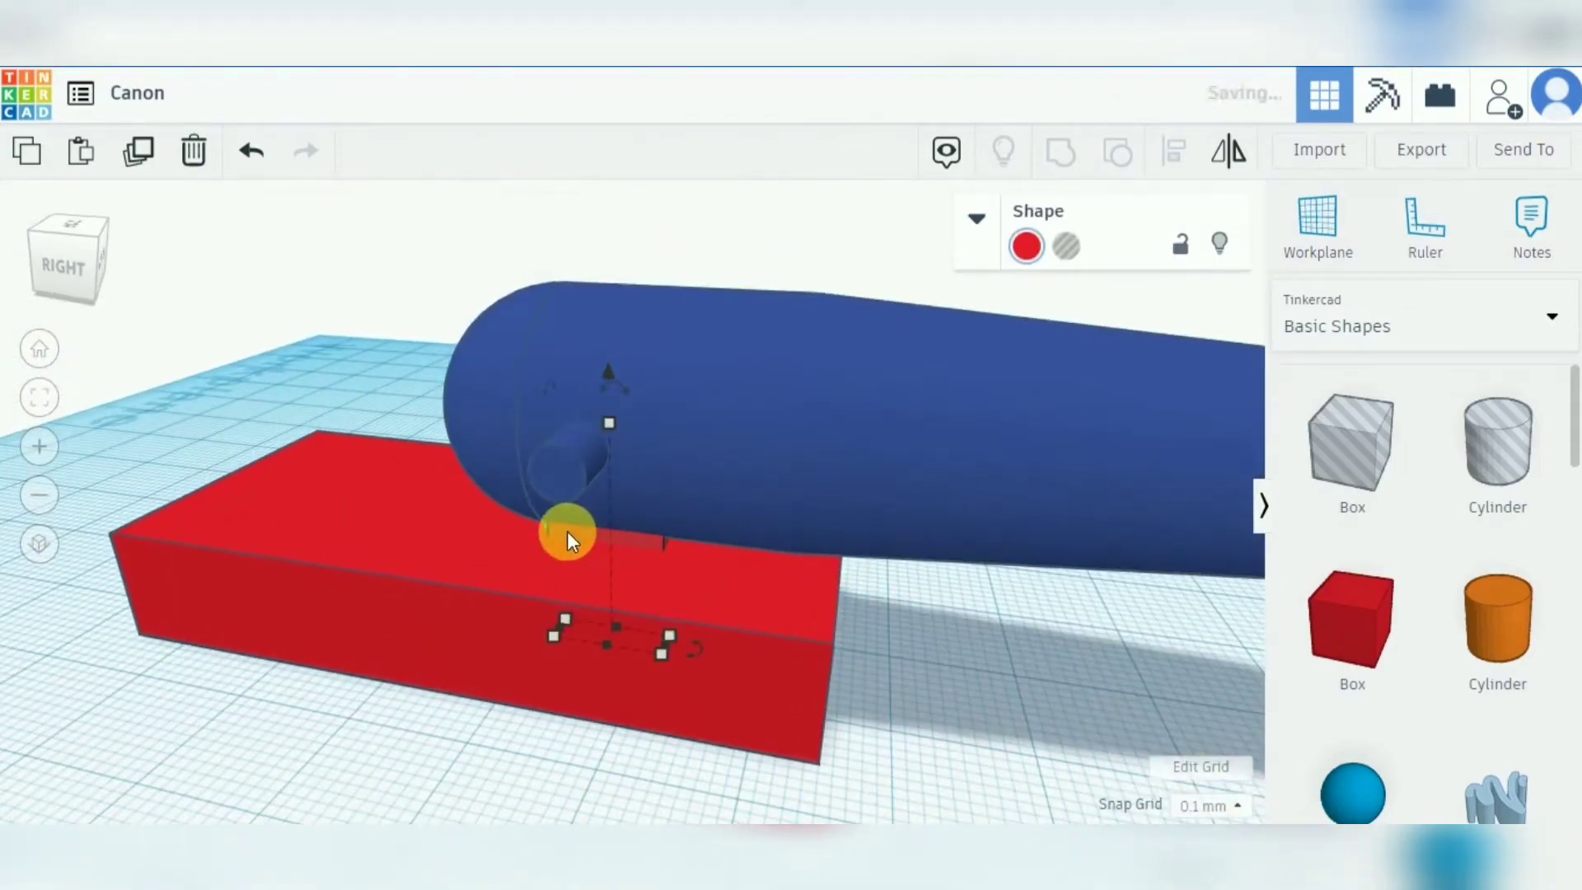
click(87, 233)
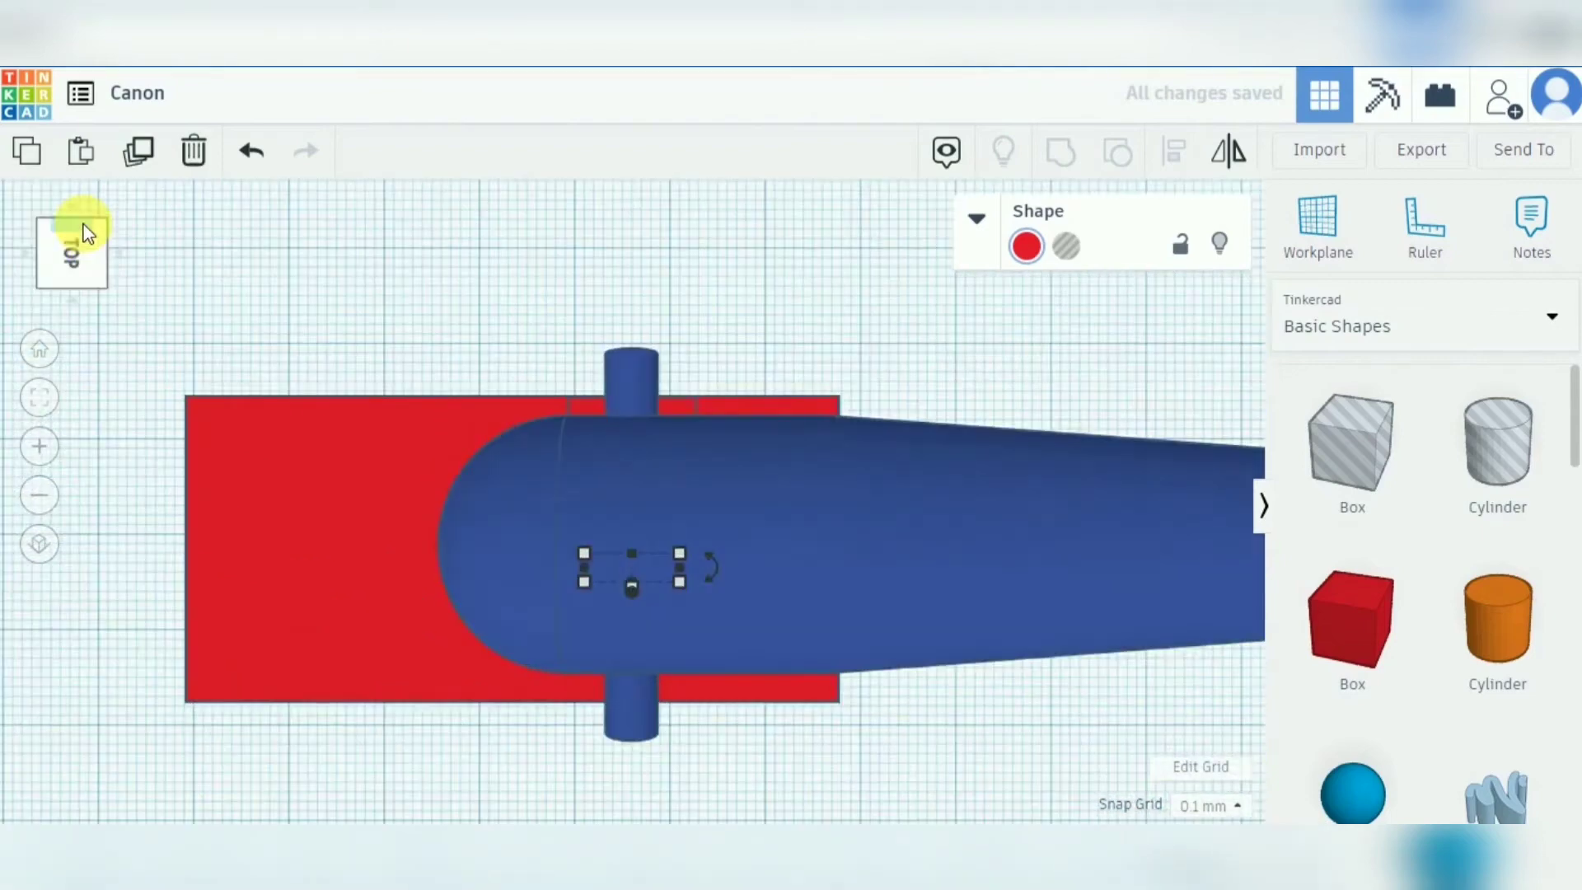
key(Down)
key(Down)
key(Down)
key(Down)
key(Up)
key(Up)
key(Up)
key(Up)
key(Up)
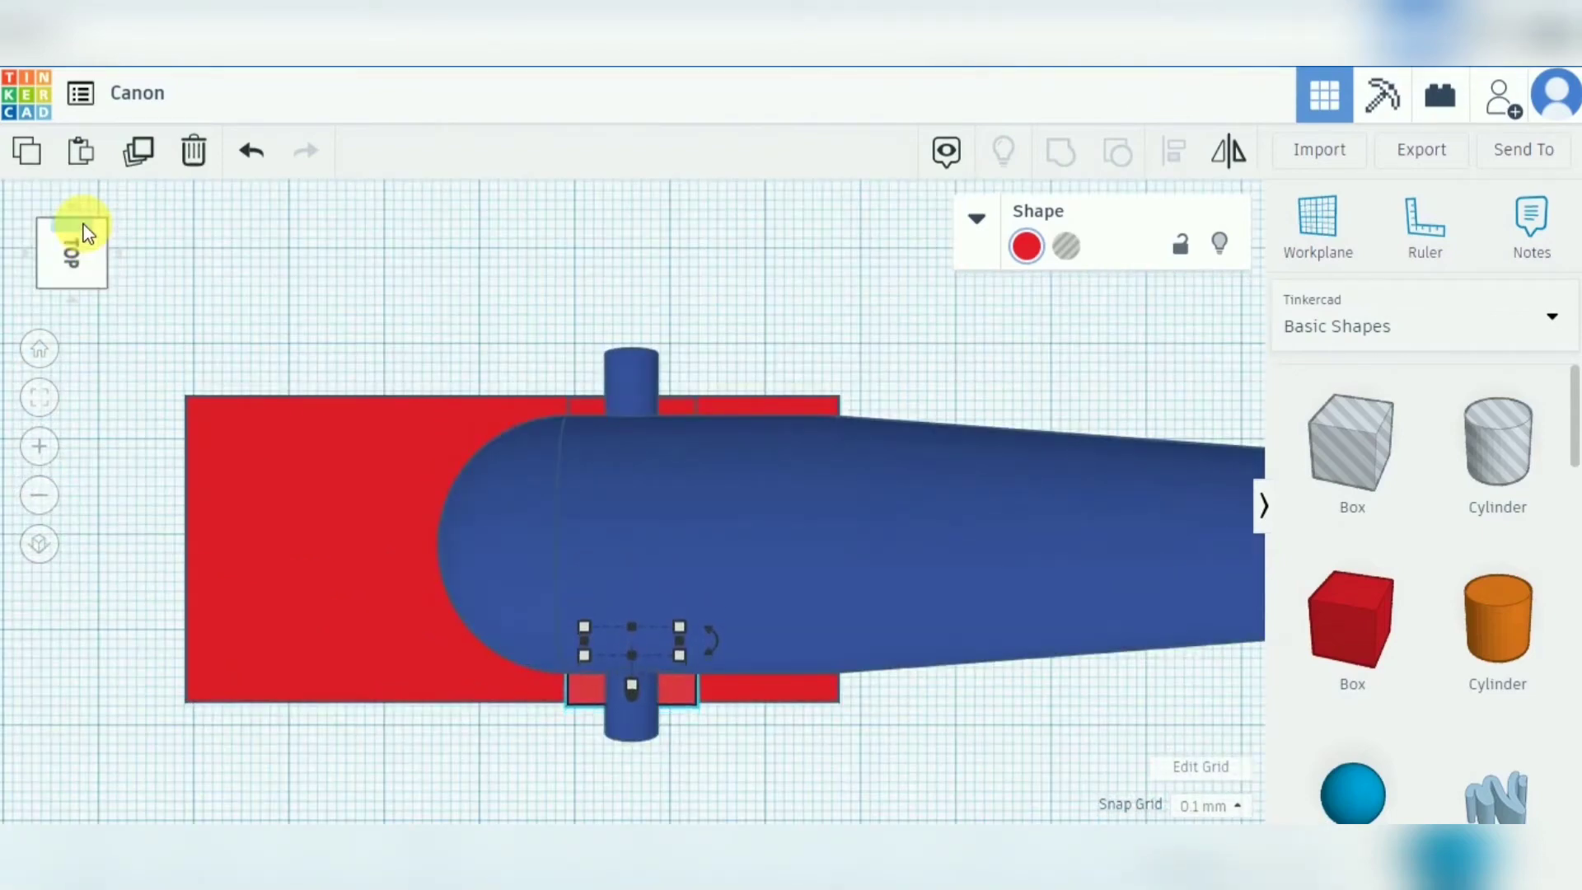
key(Right)
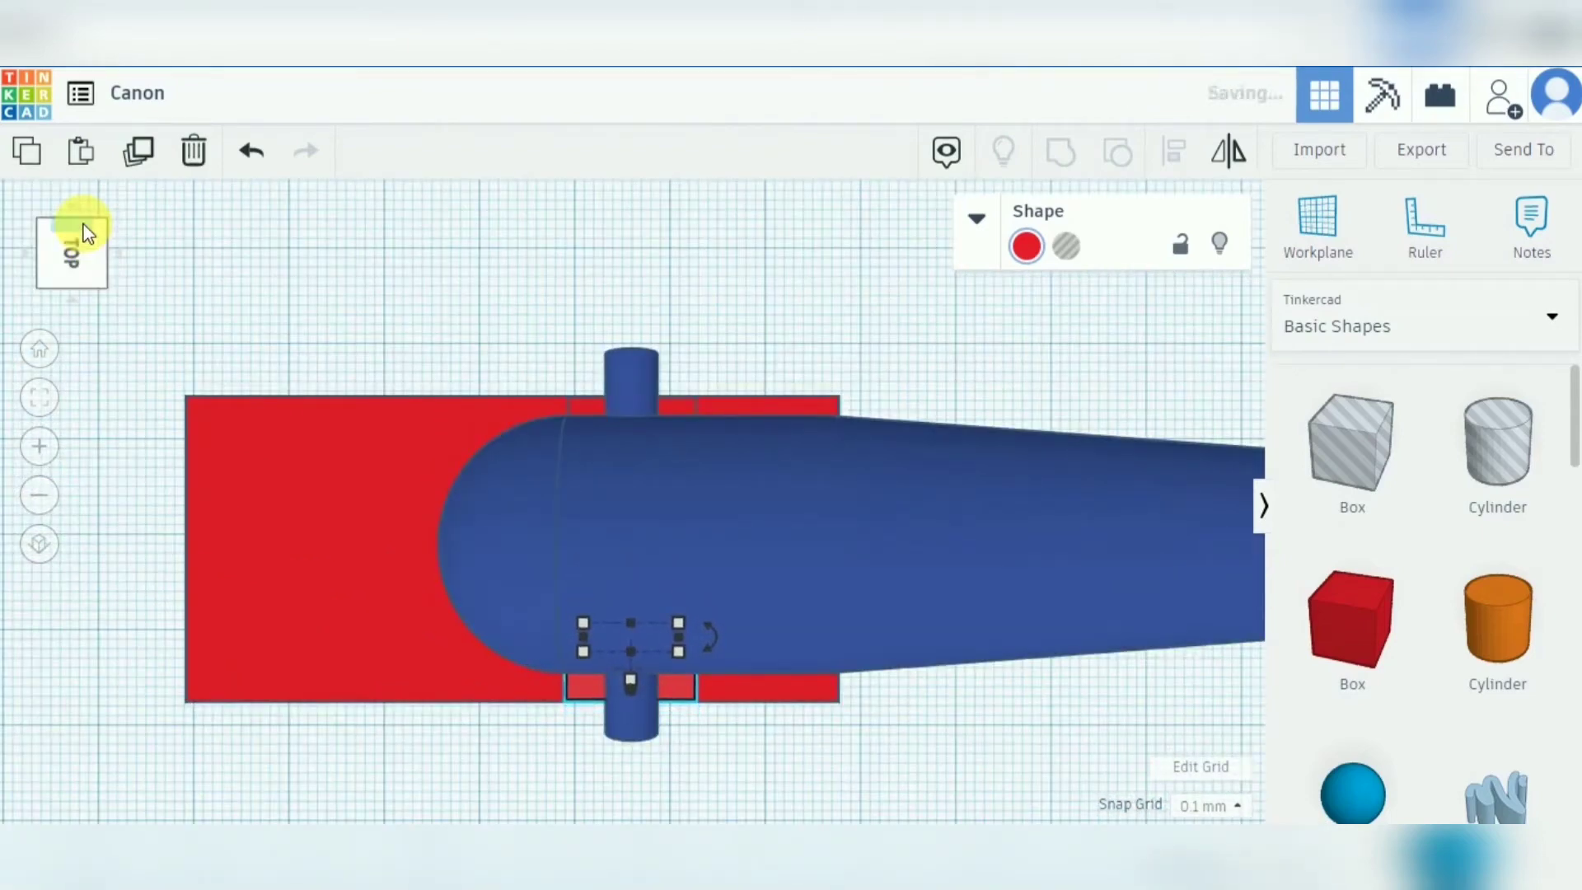
Examine from the right side how the two supports hold the barrel's side rod above the base.
click(721, 504)
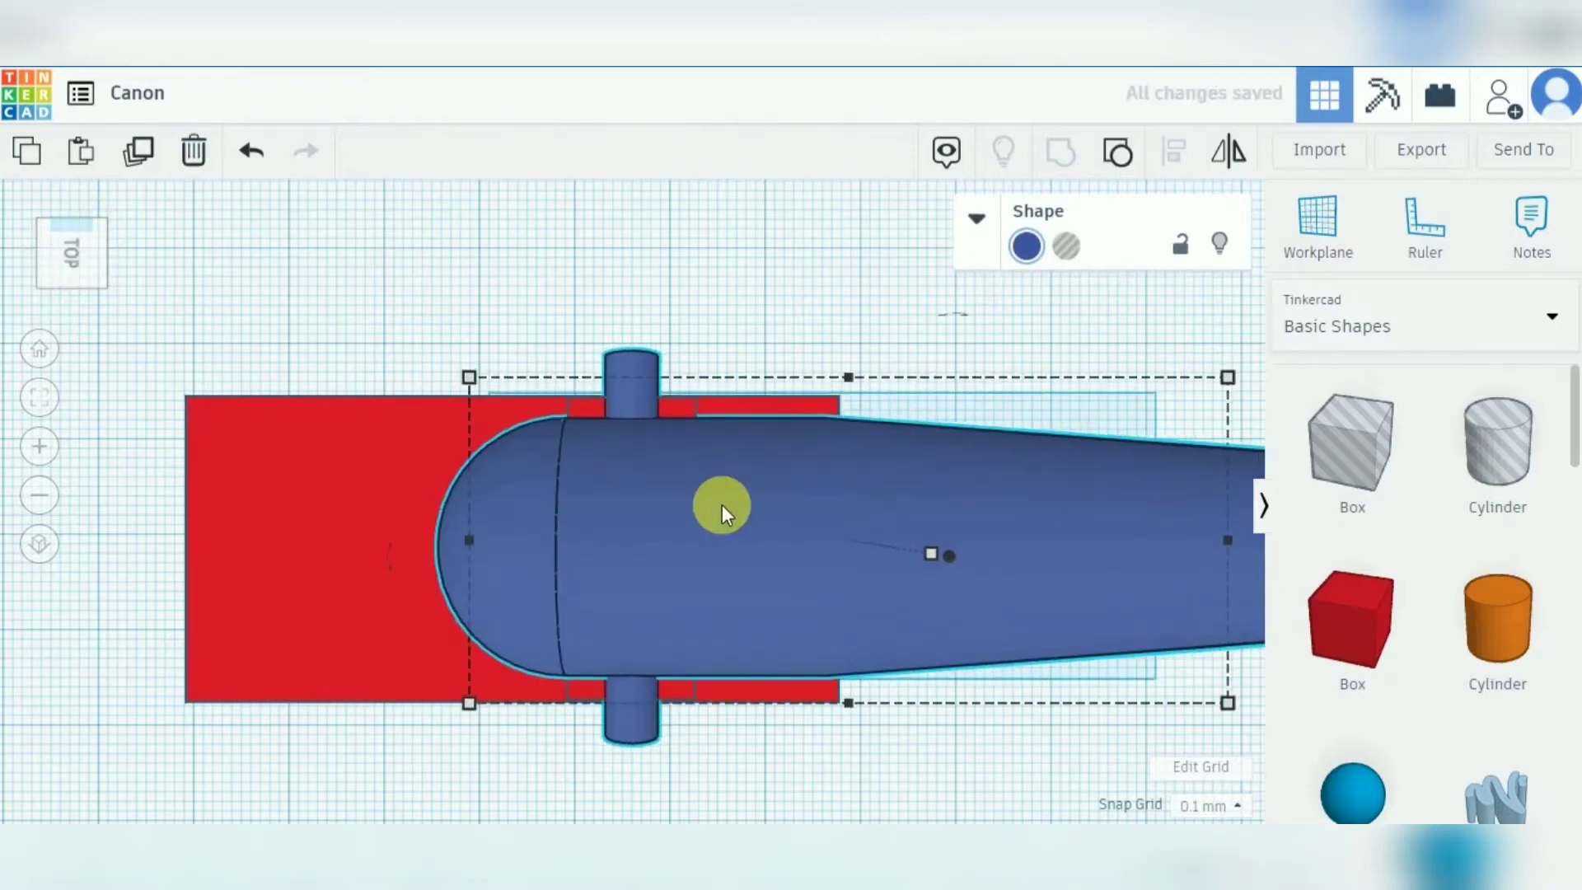
click(840, 769)
right_drag(840, 770, 895, 597)
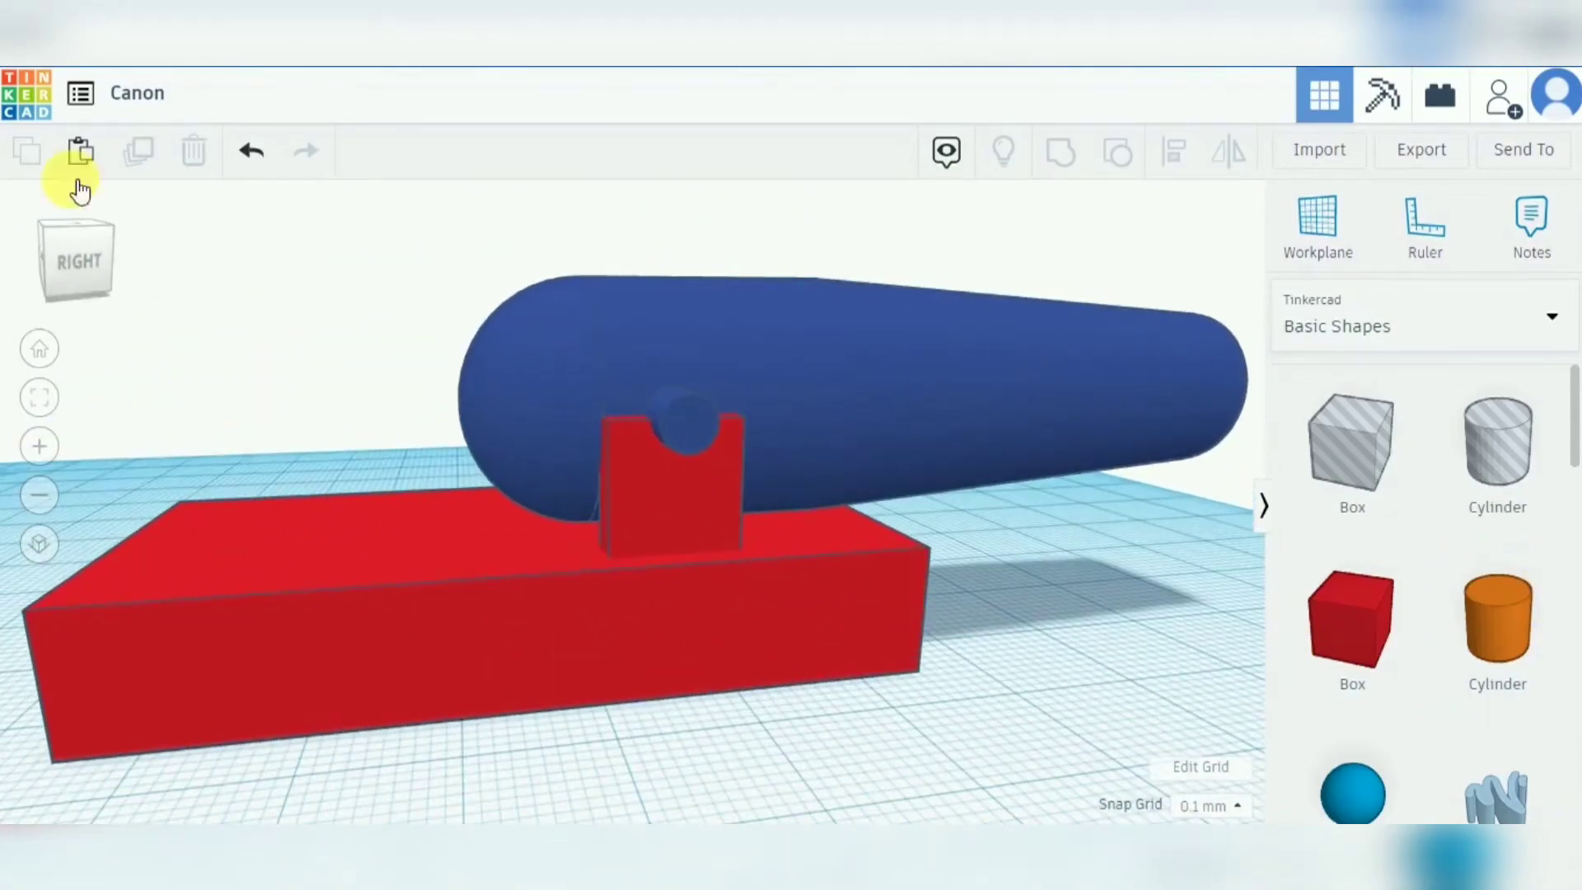
click(78, 264)
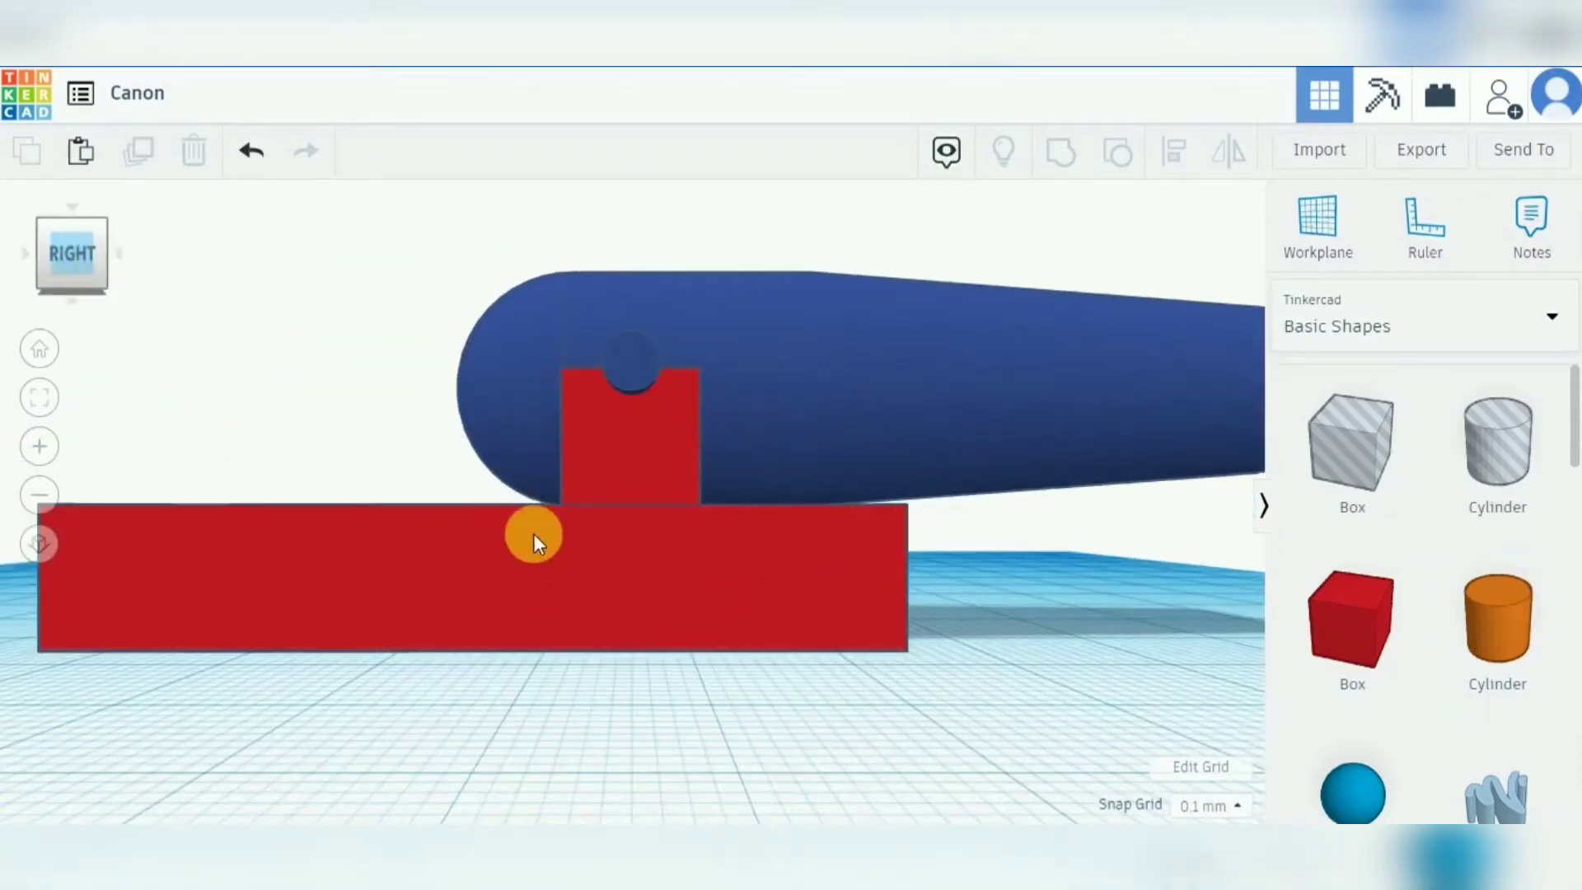
click(51, 402)
right_drag(783, 583, 796, 611)
click(542, 595)
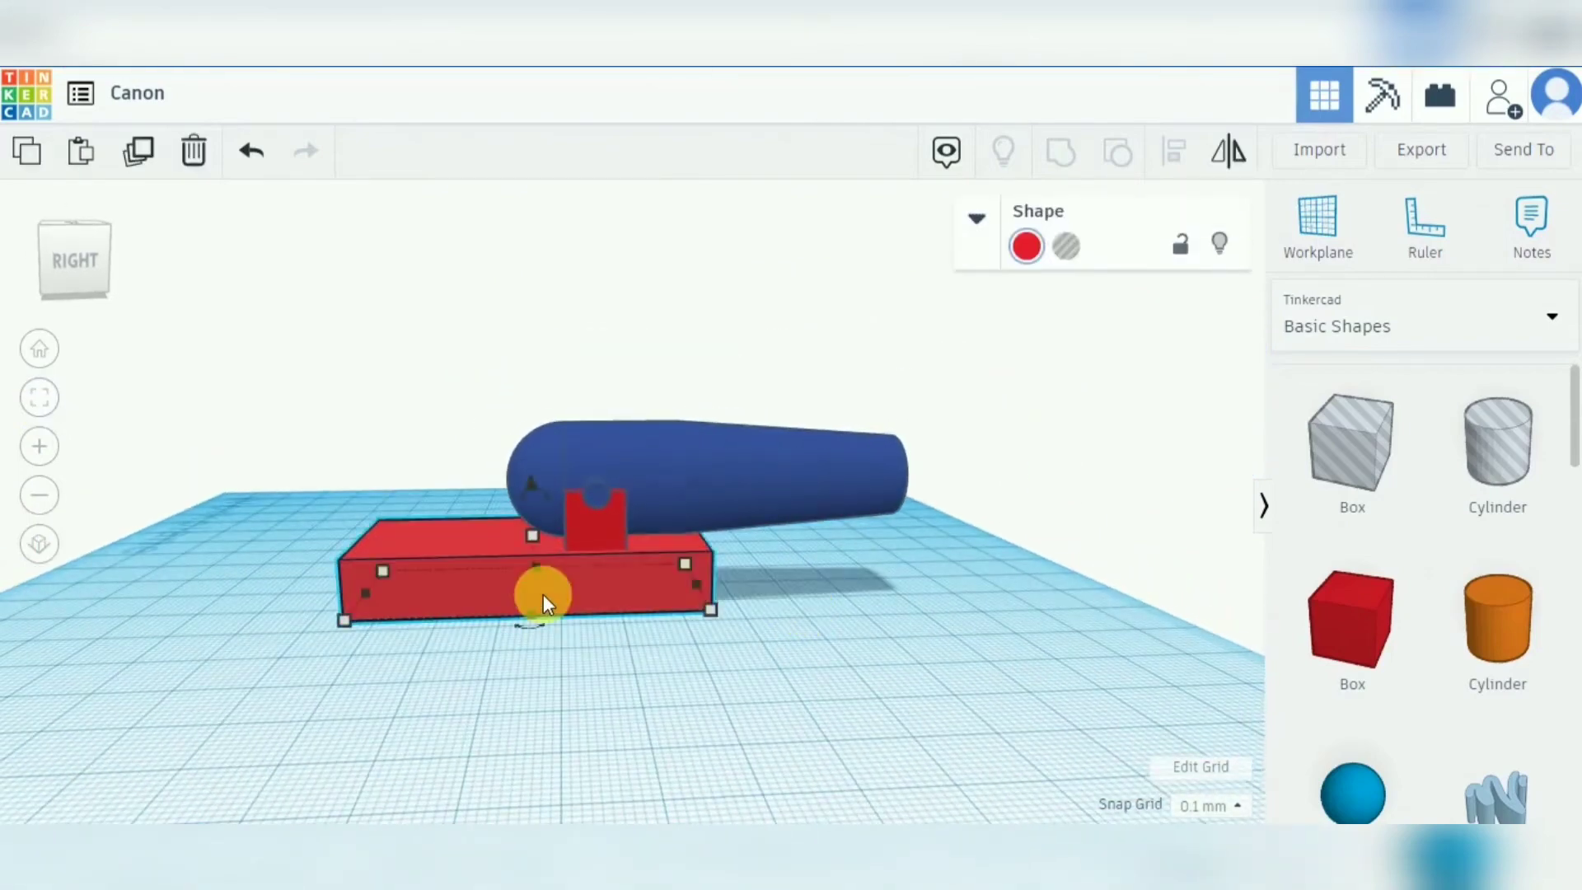
click(819, 610)
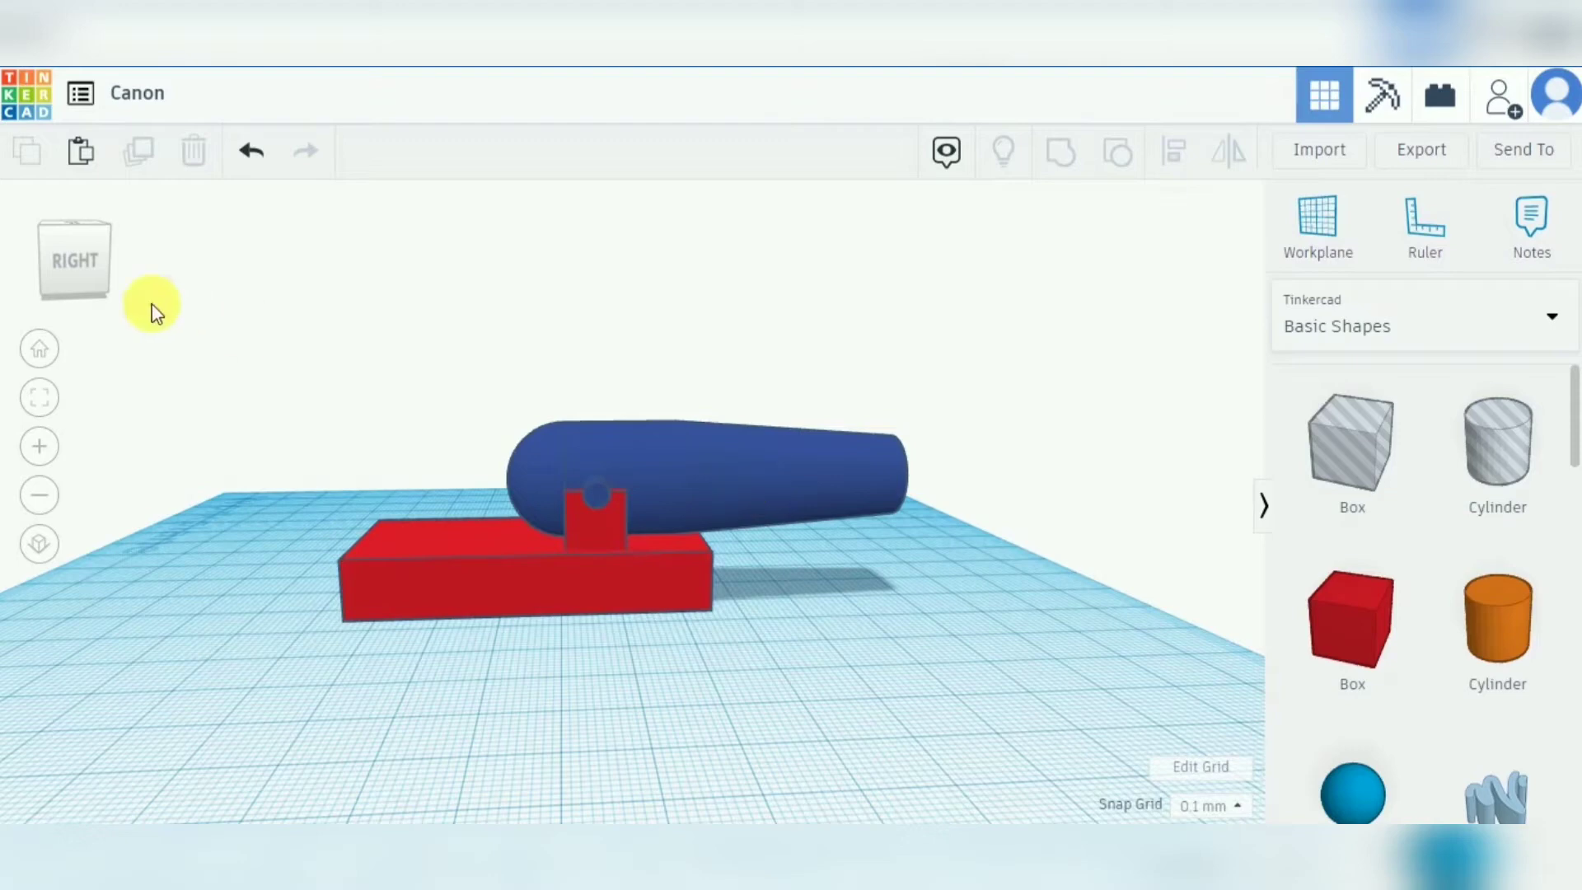
Nudge the barrel sideways off its supports until it stands clear in front of the base.
click(752, 486)
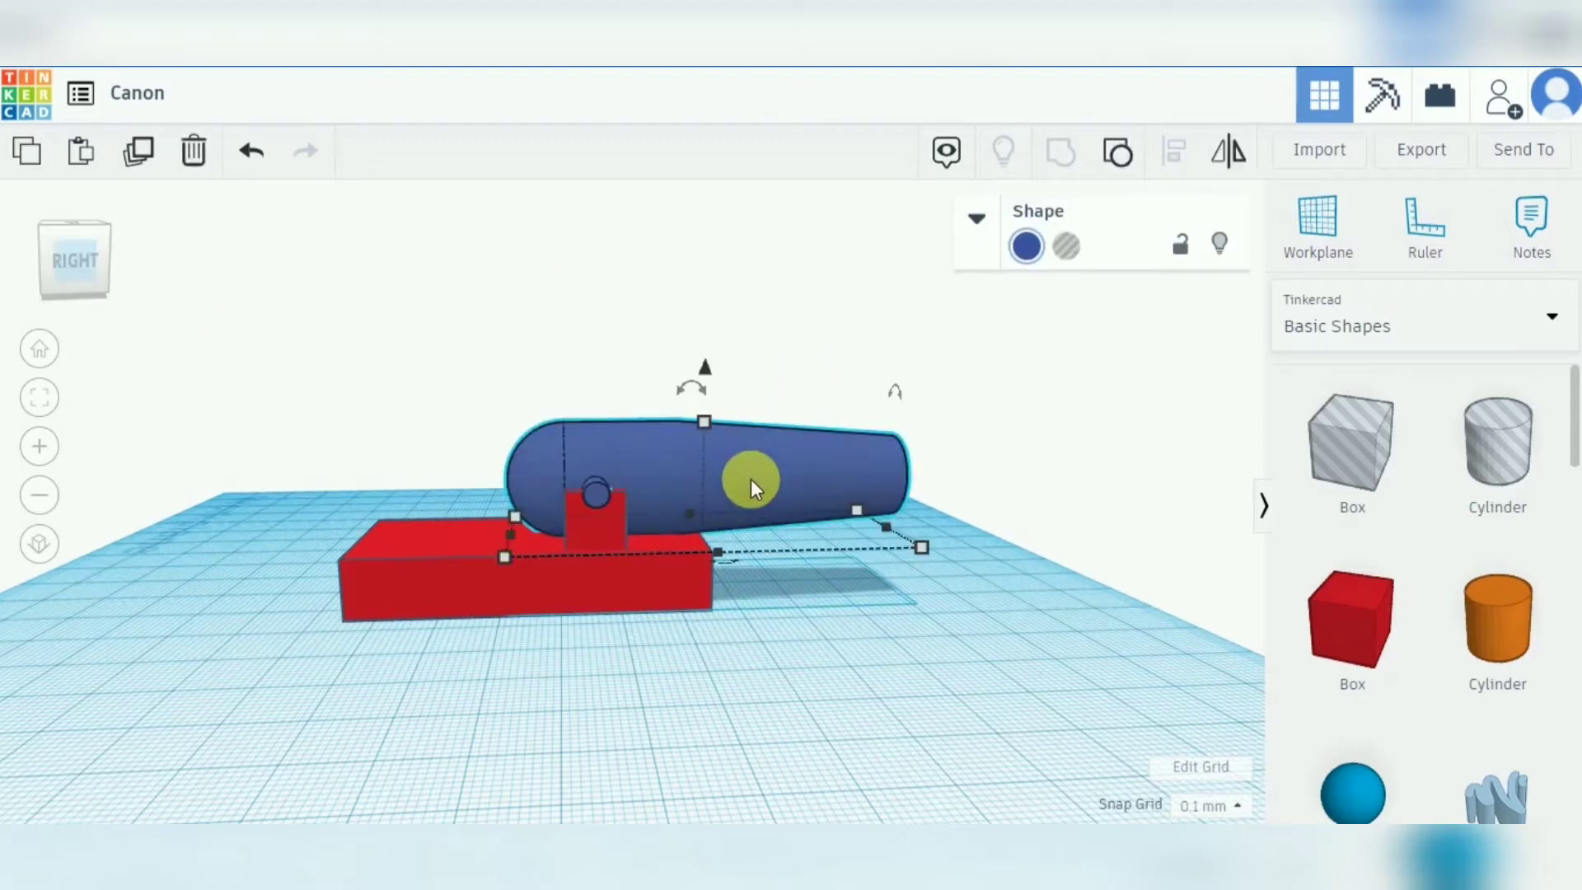
key(Down)
key(Down)
key(Down)
key(Down)
key(Down)
key(Down)
key(Down)
key(Down)
key(Down)
key(Down)
key(Down)
key(Down)
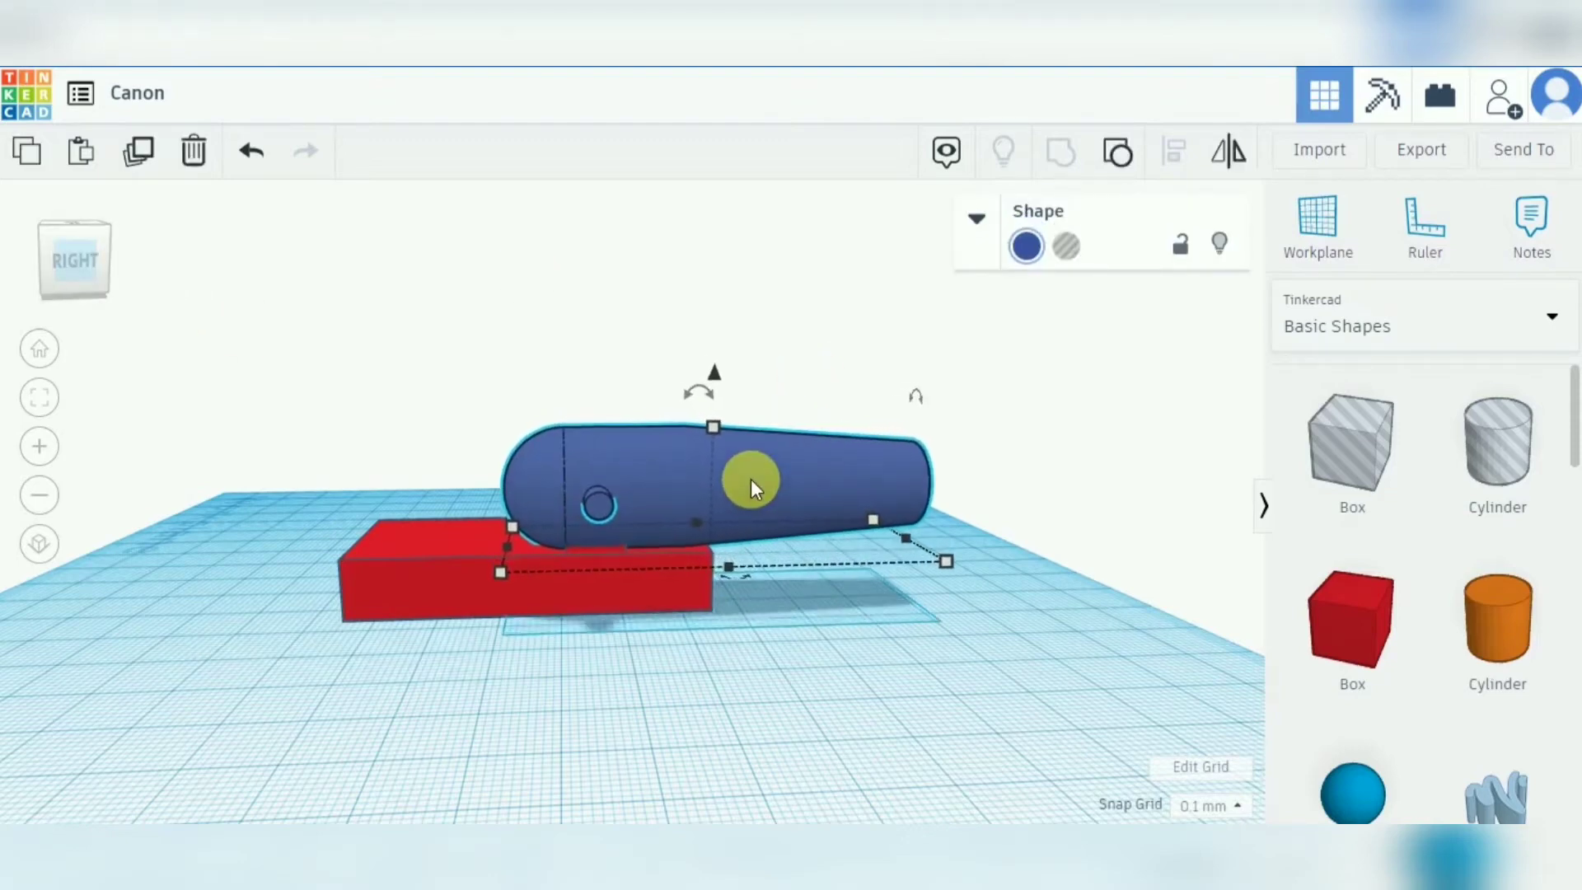
key(Down)
key(Down)
key(Down)
key(Down)
key(Down)
key(Down)
key(Down)
key(Down)
key(Down)
key(Down)
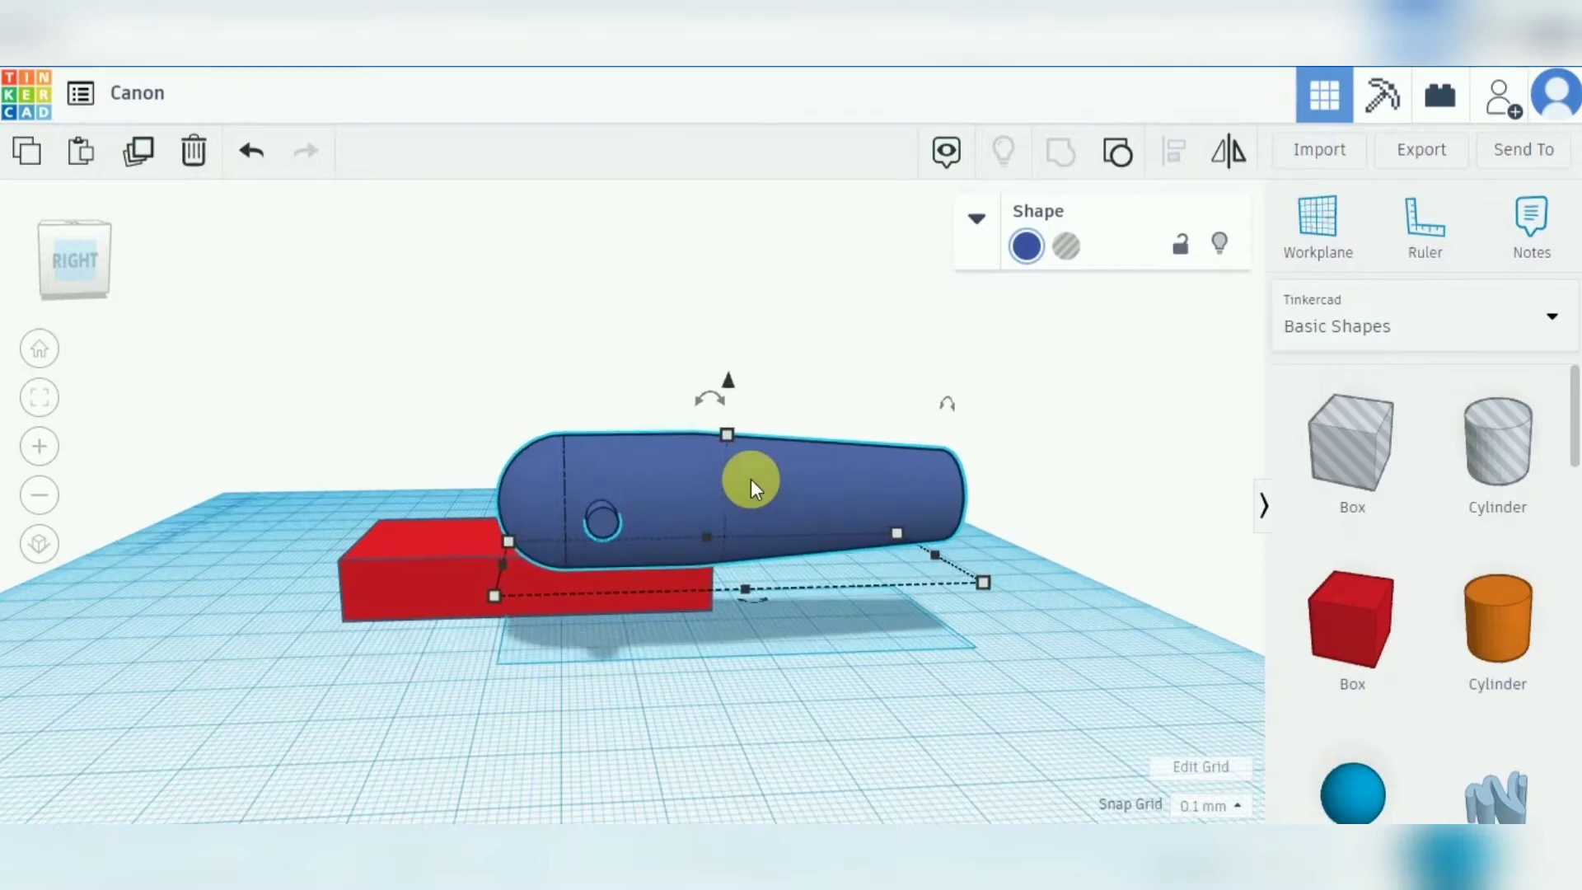
key(Down)
key(Down)
key(Down)
Rotate the barrel 90° so its muzzle points up, switch to orthographic view, and set its elevation above the workplane to 0.
drag(709, 398, 580, 475)
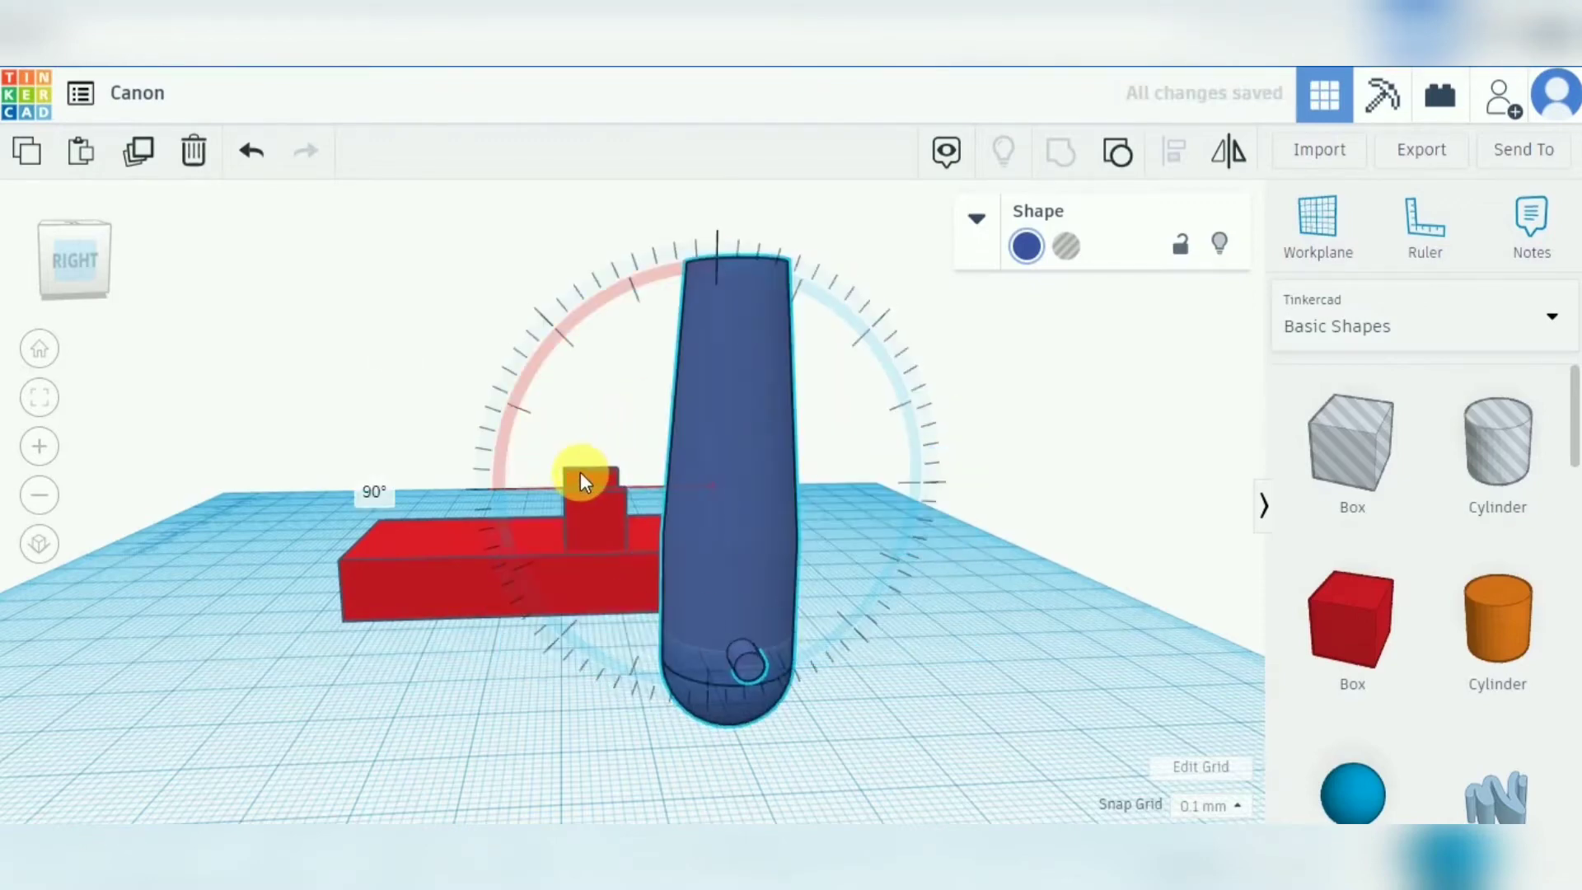
click(985, 661)
click(39, 547)
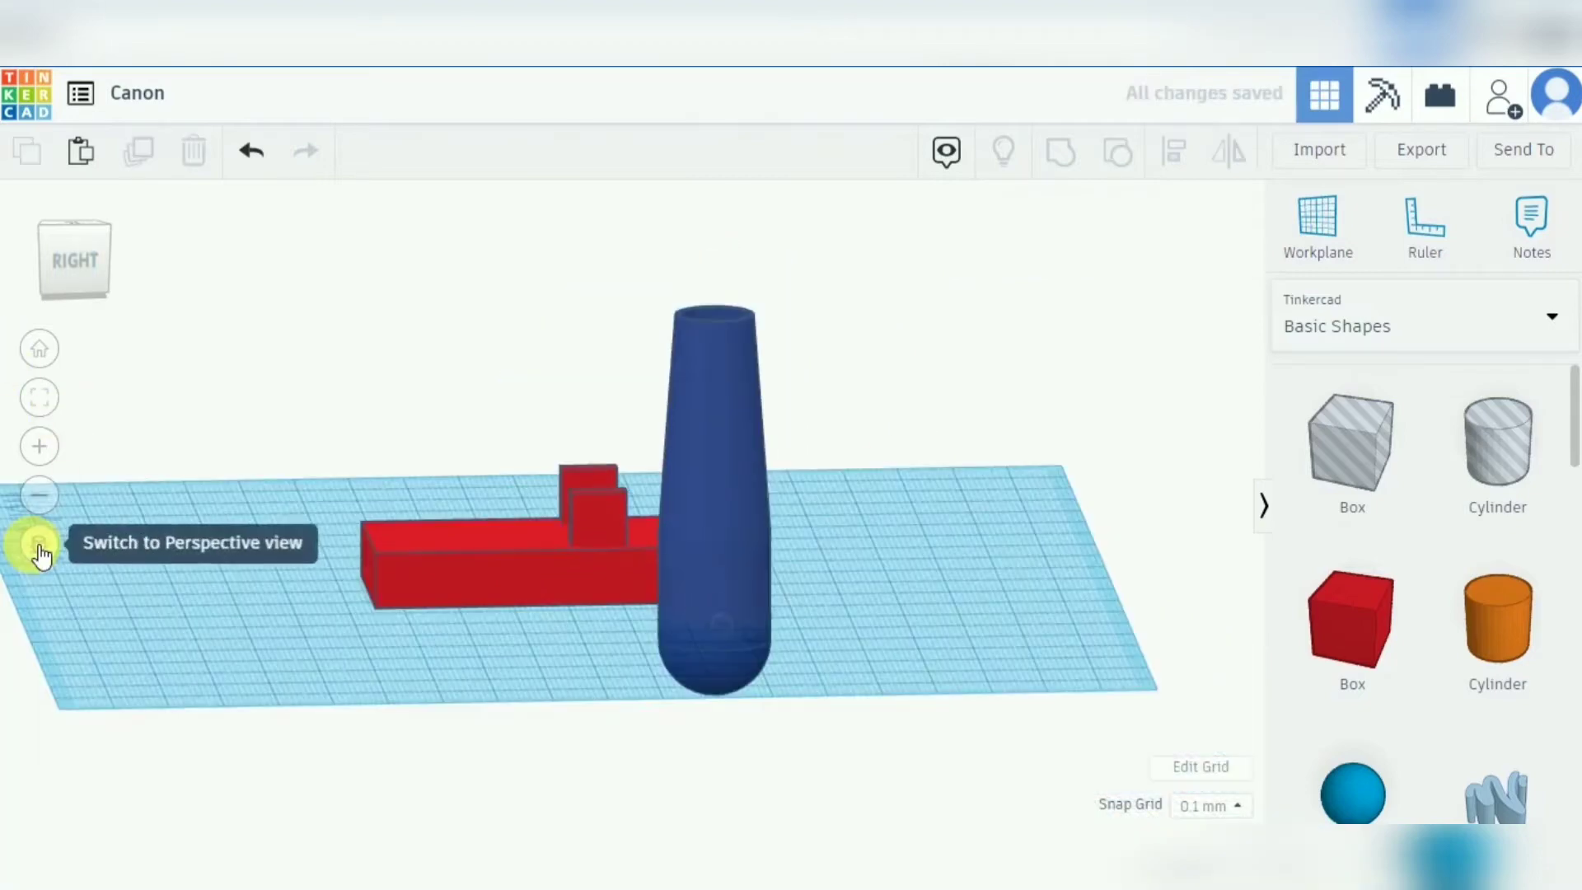
click(710, 506)
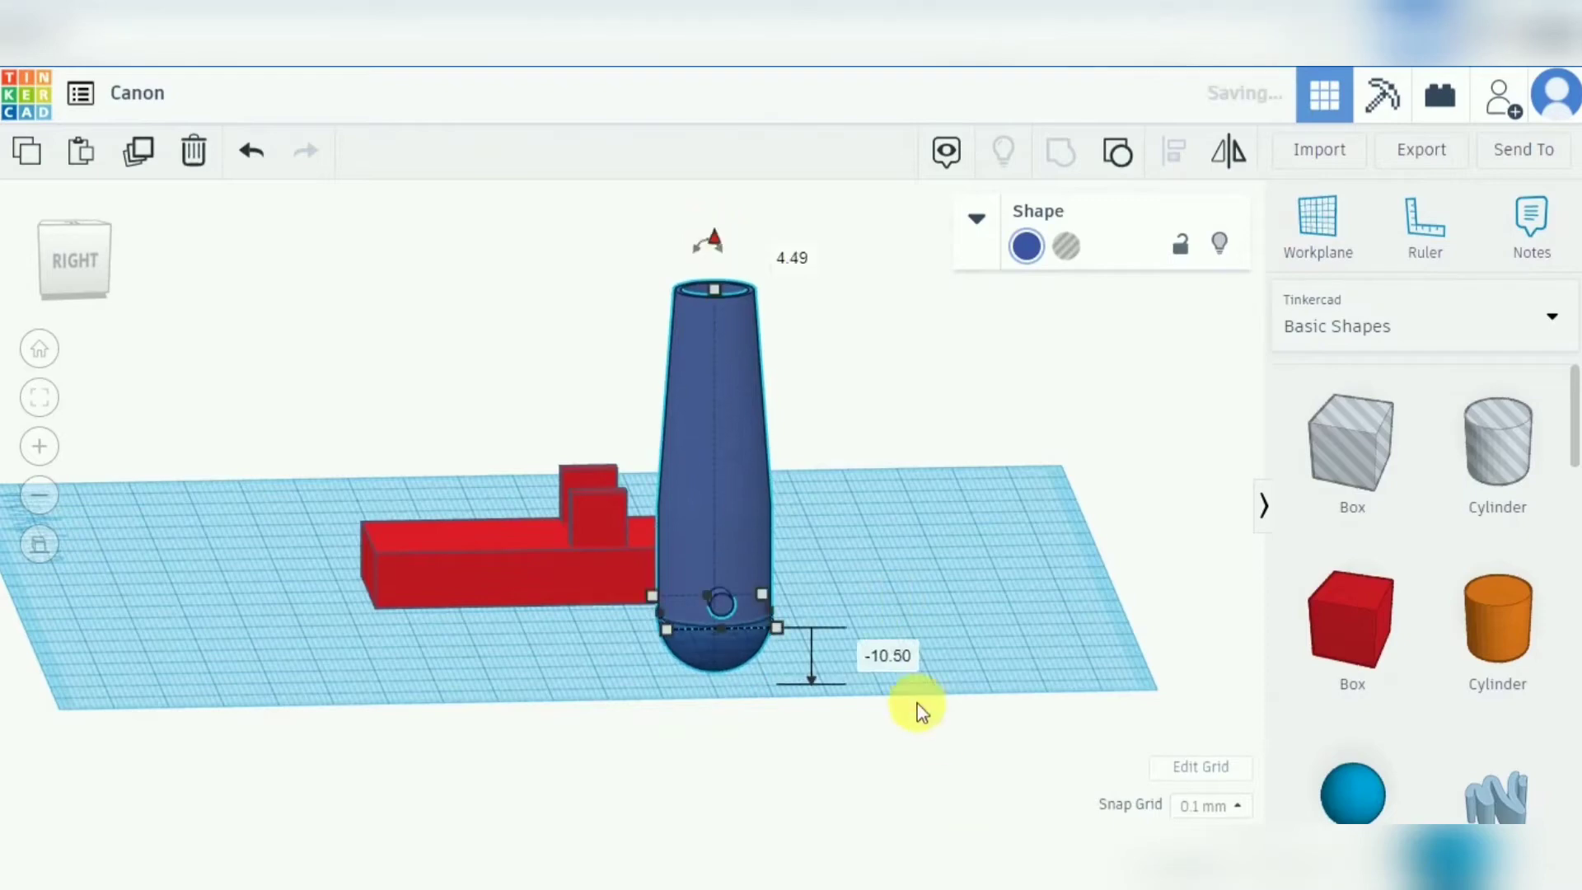
click(888, 655)
text(0)
key(Return)
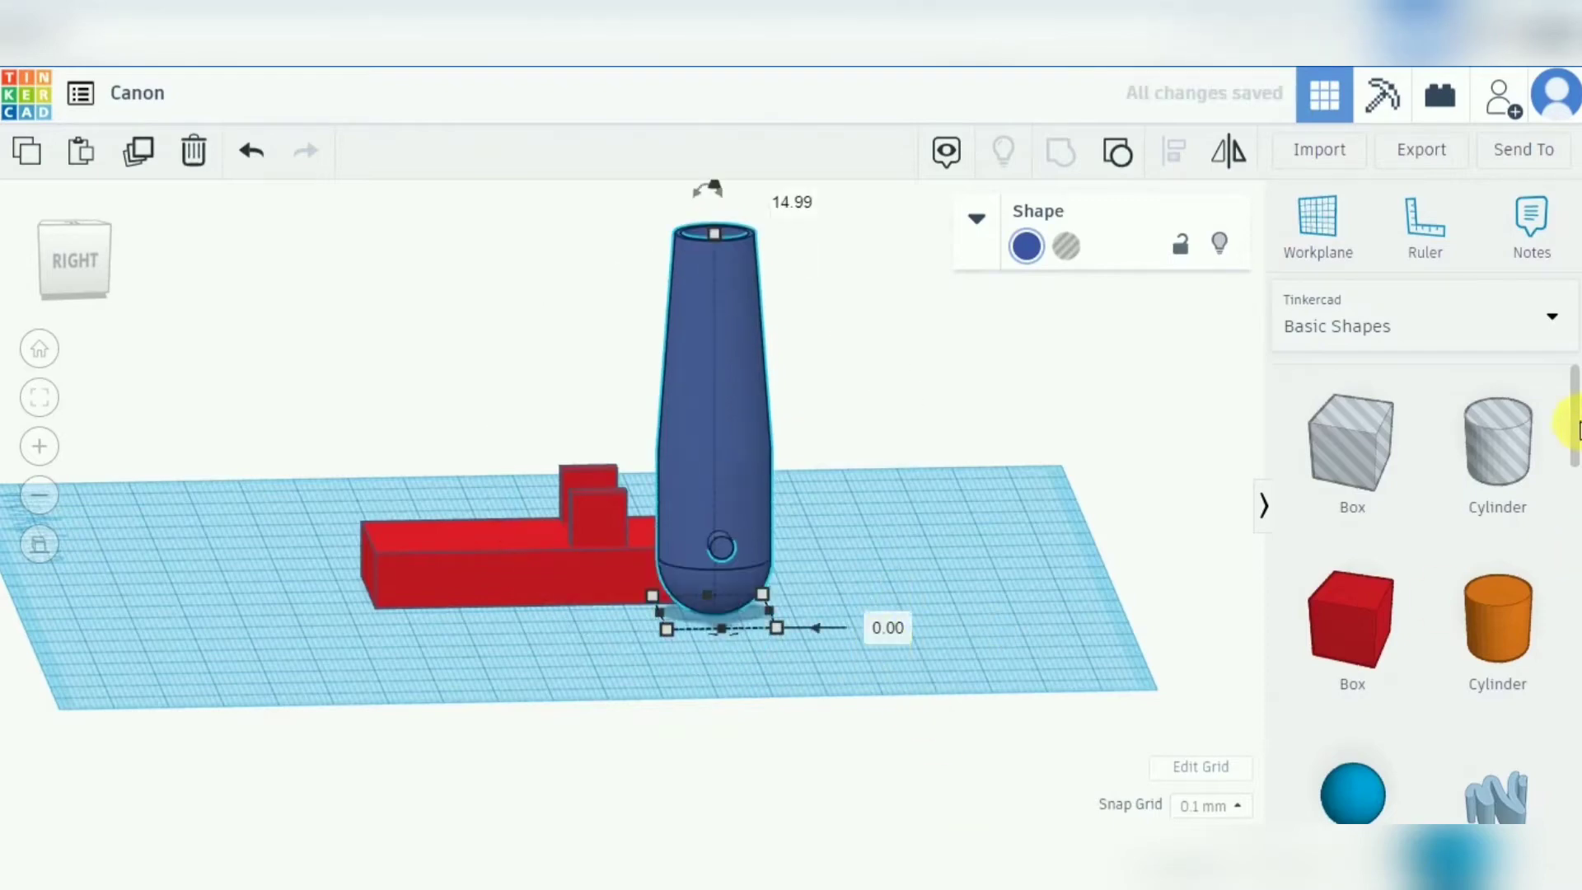
Place a torus on the workplane beside the upright barrel and set its tube value to 1.
drag(1576, 425, 888, 590)
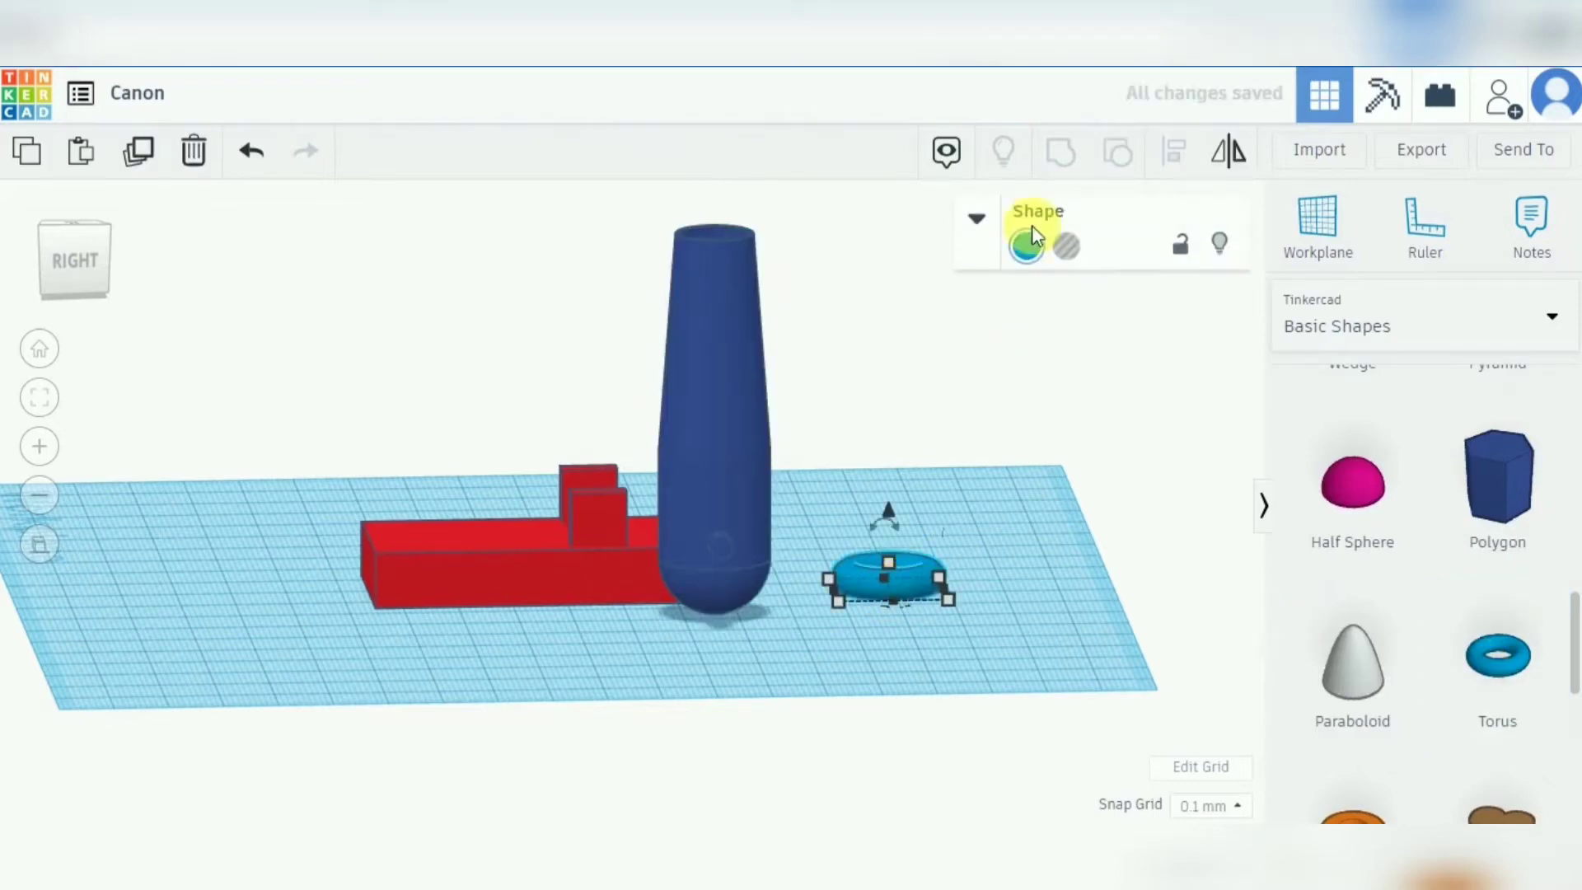
click(977, 219)
click(1214, 476)
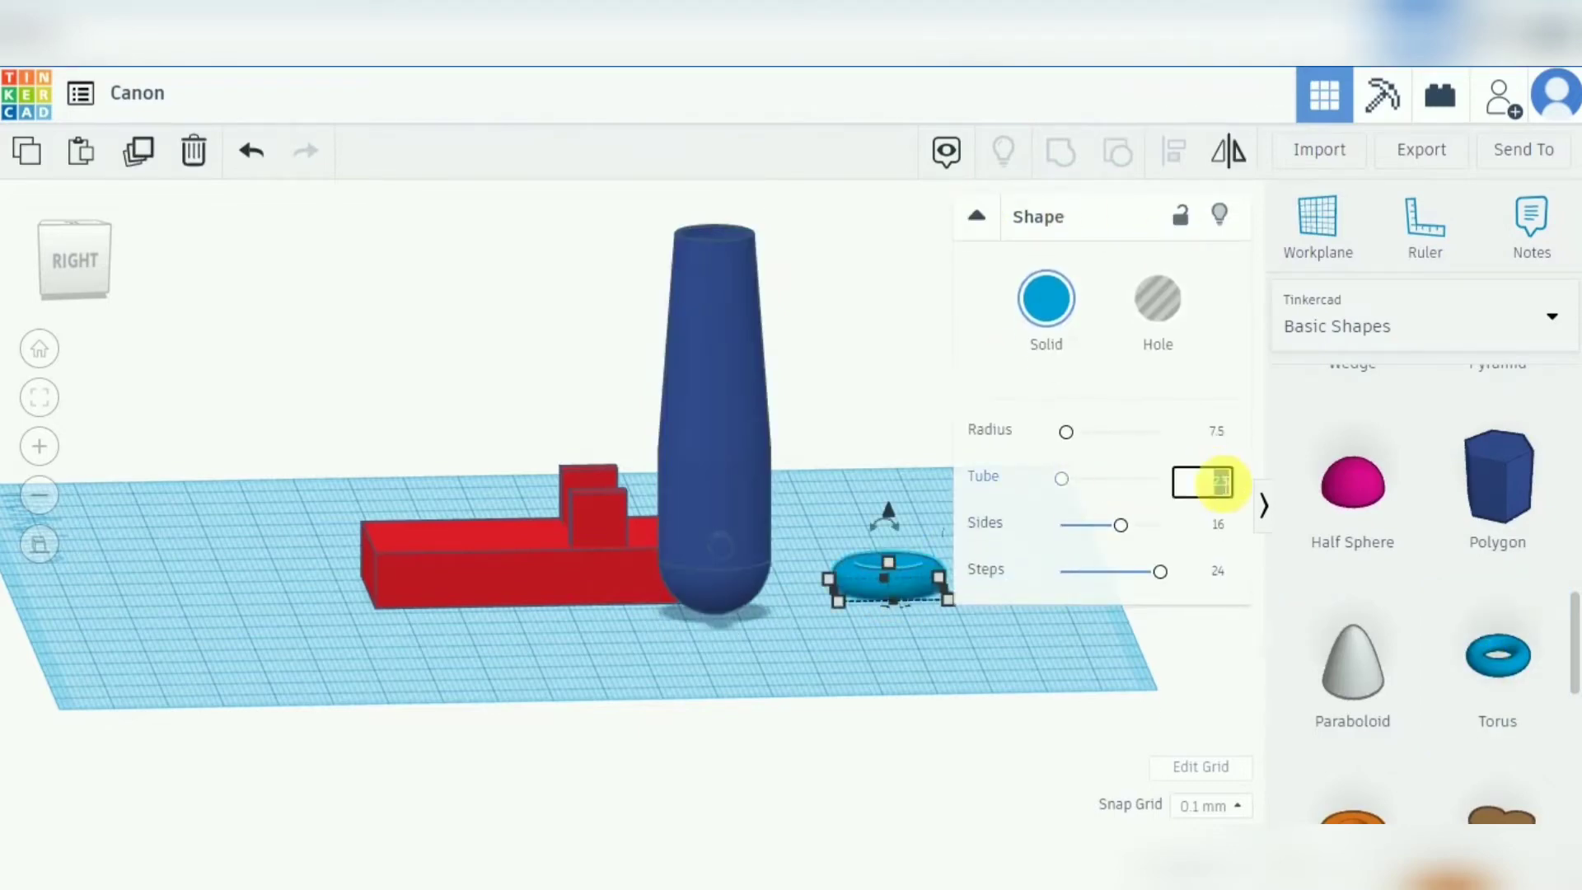
text(1)
key(Return)
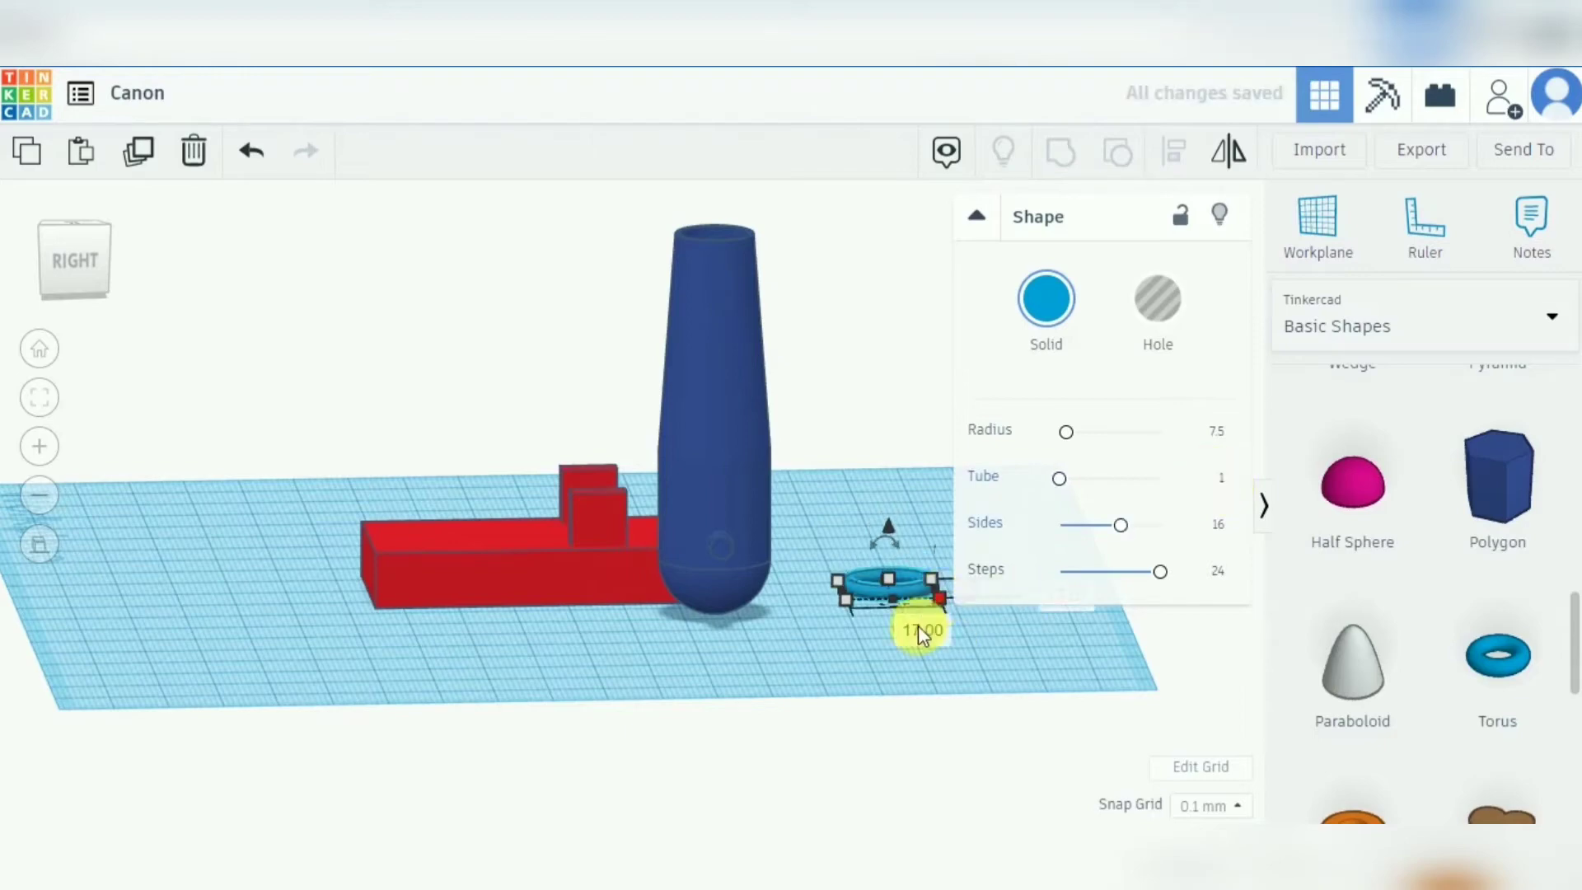
Set the torus's length and width to 22 mm each.
click(910, 624)
text(22)
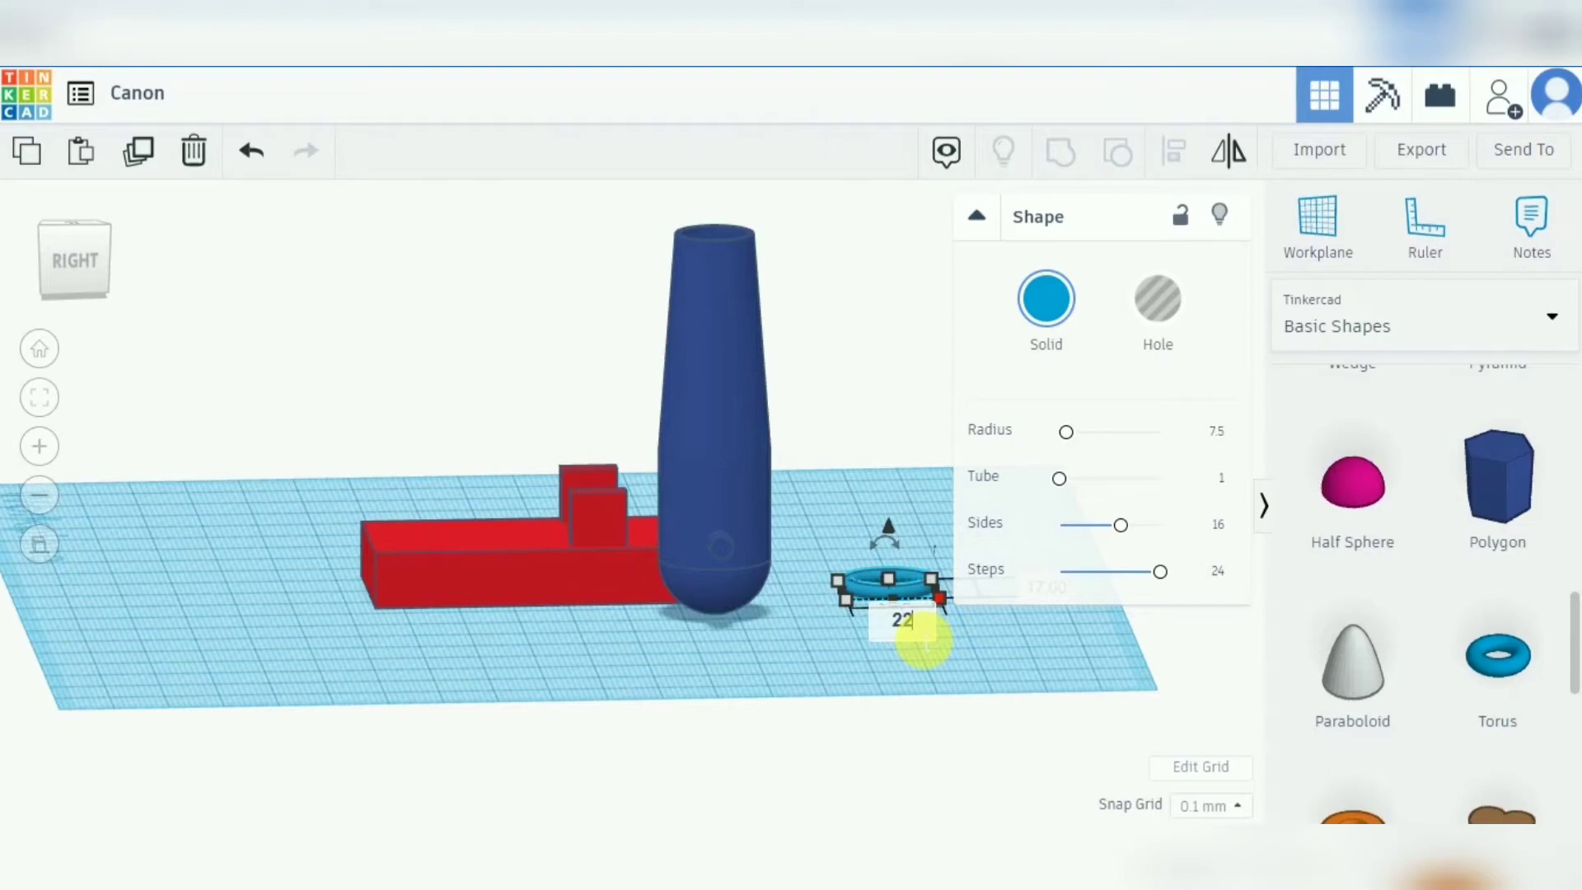
click(977, 217)
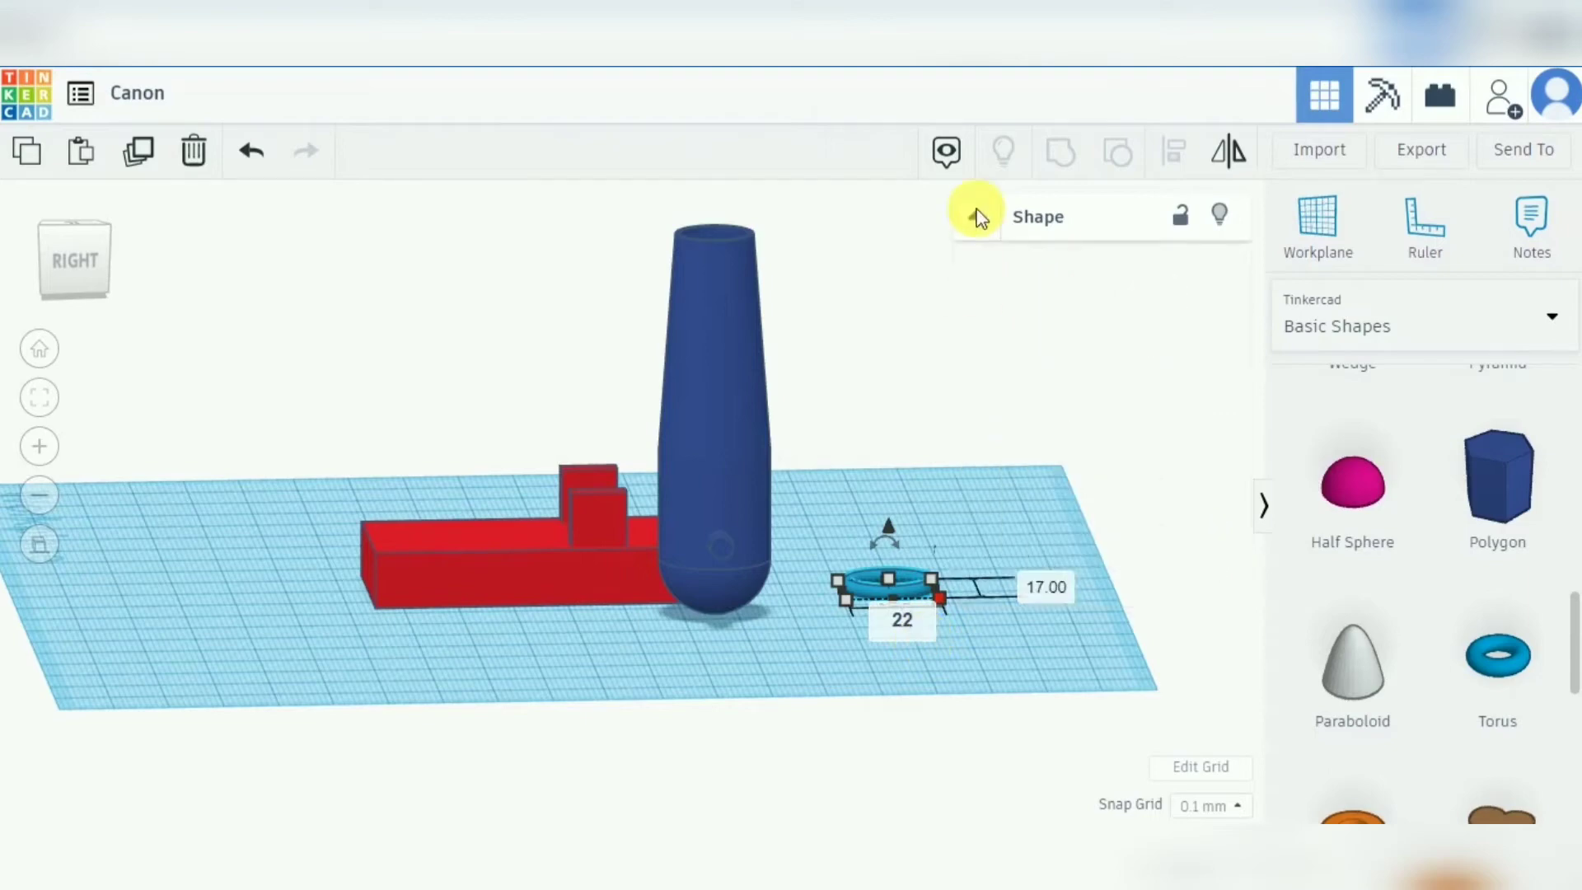
click(1051, 583)
text(22)
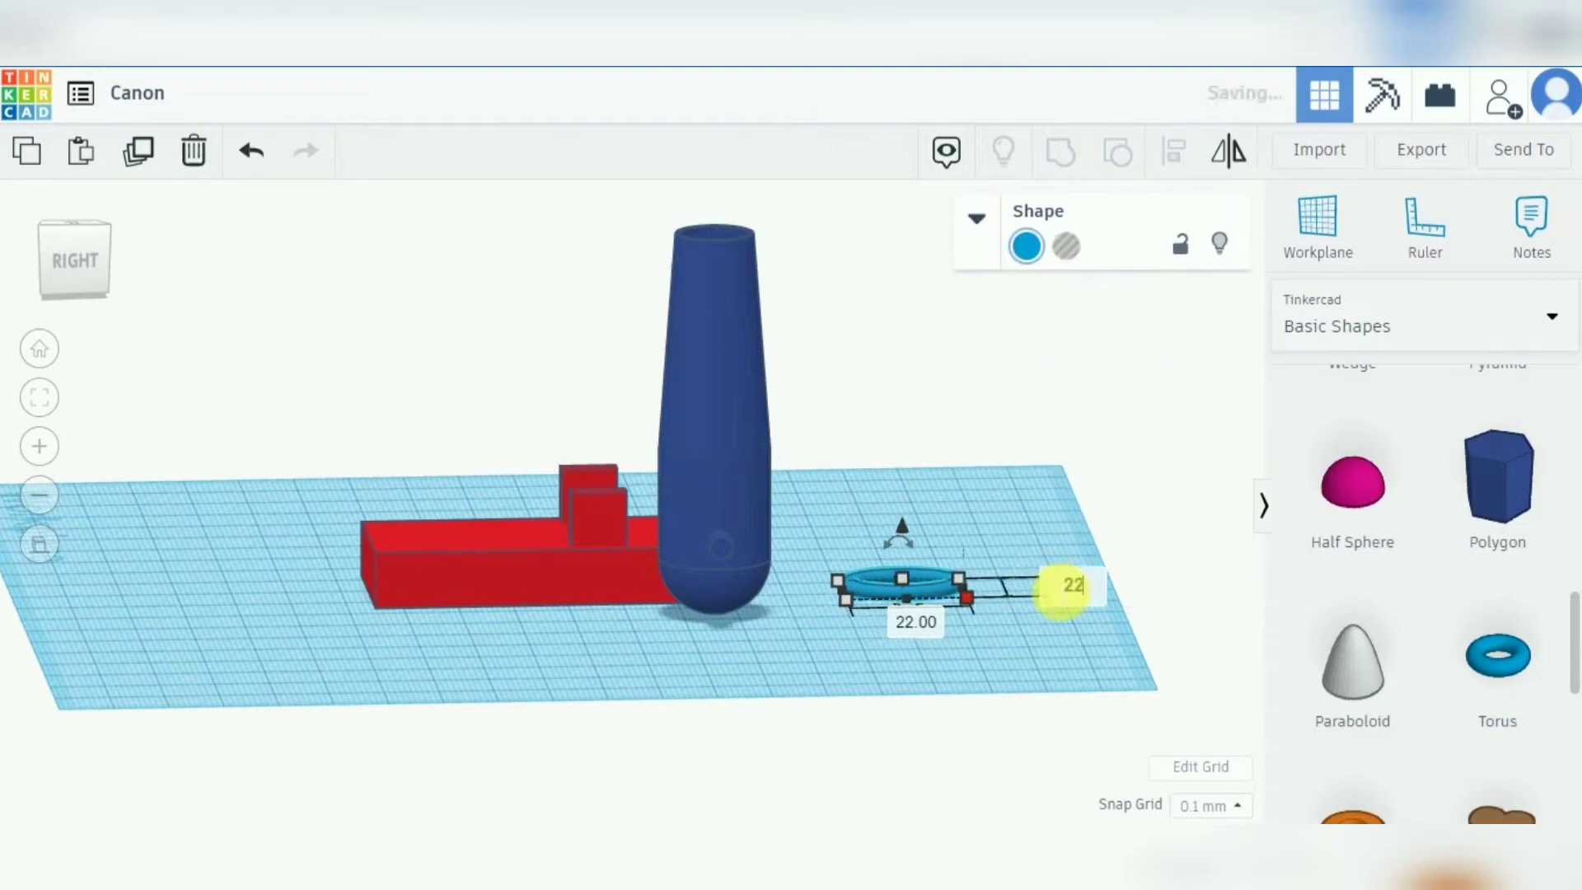
key(BackSpace)
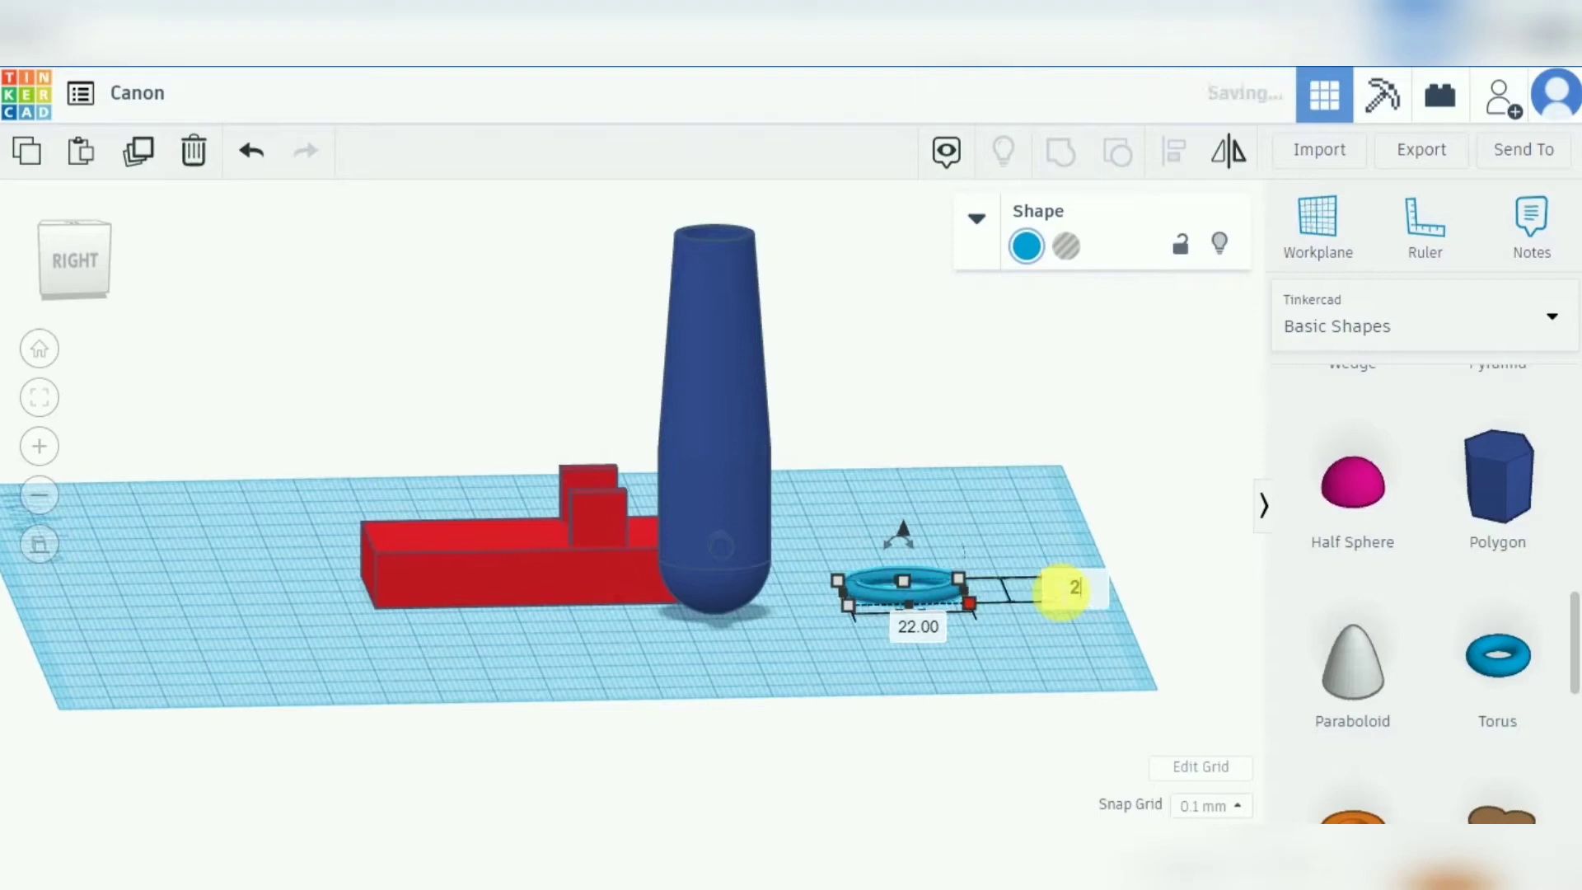
text(2)
key(Return)
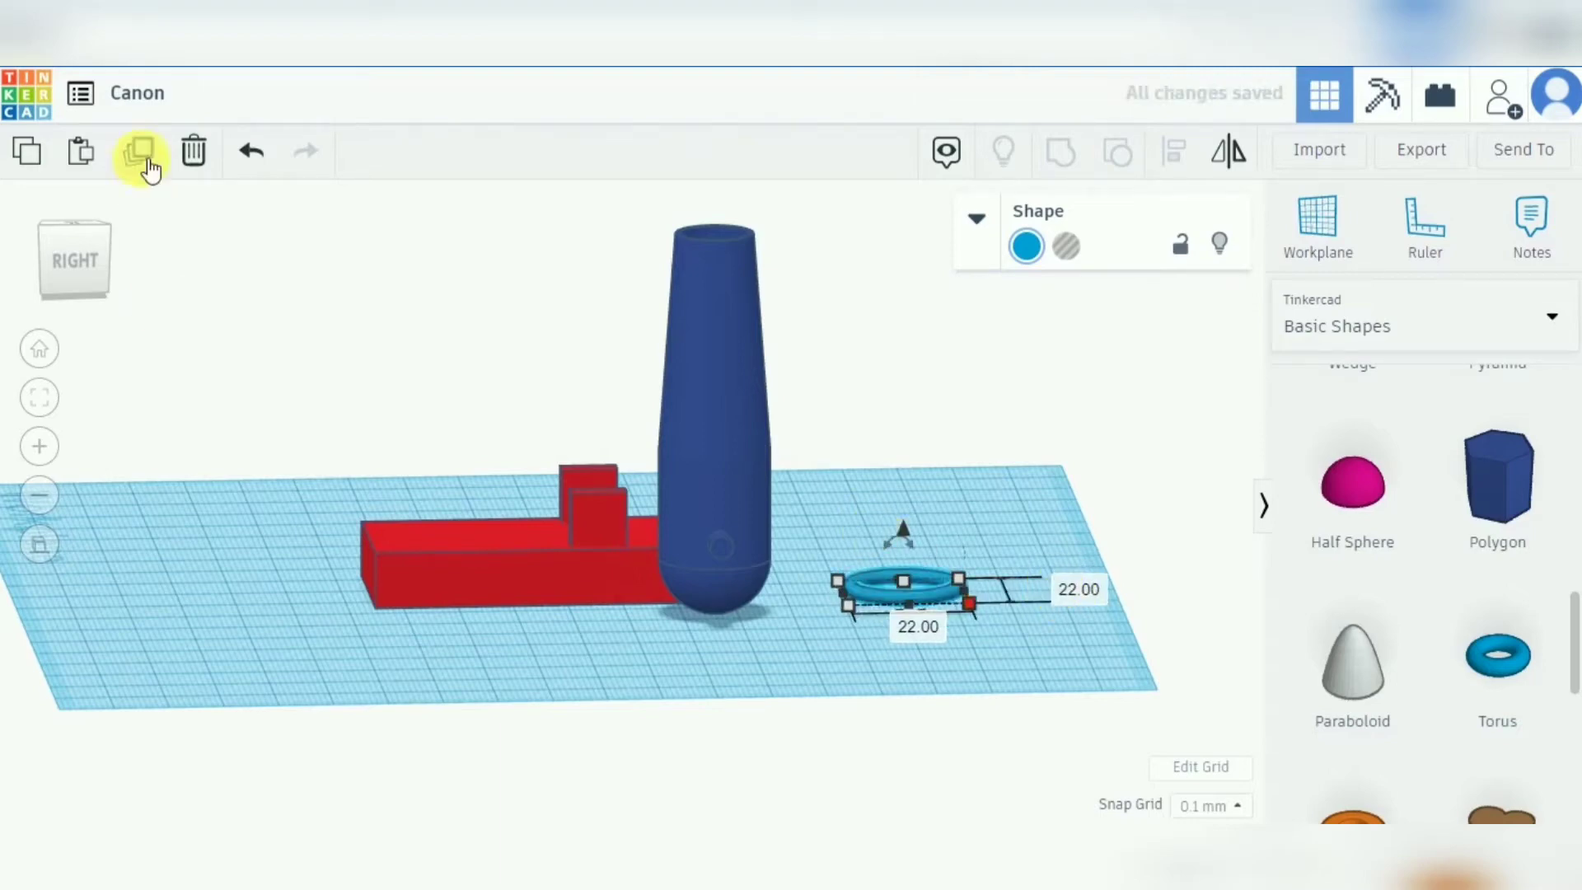
click(1006, 643)
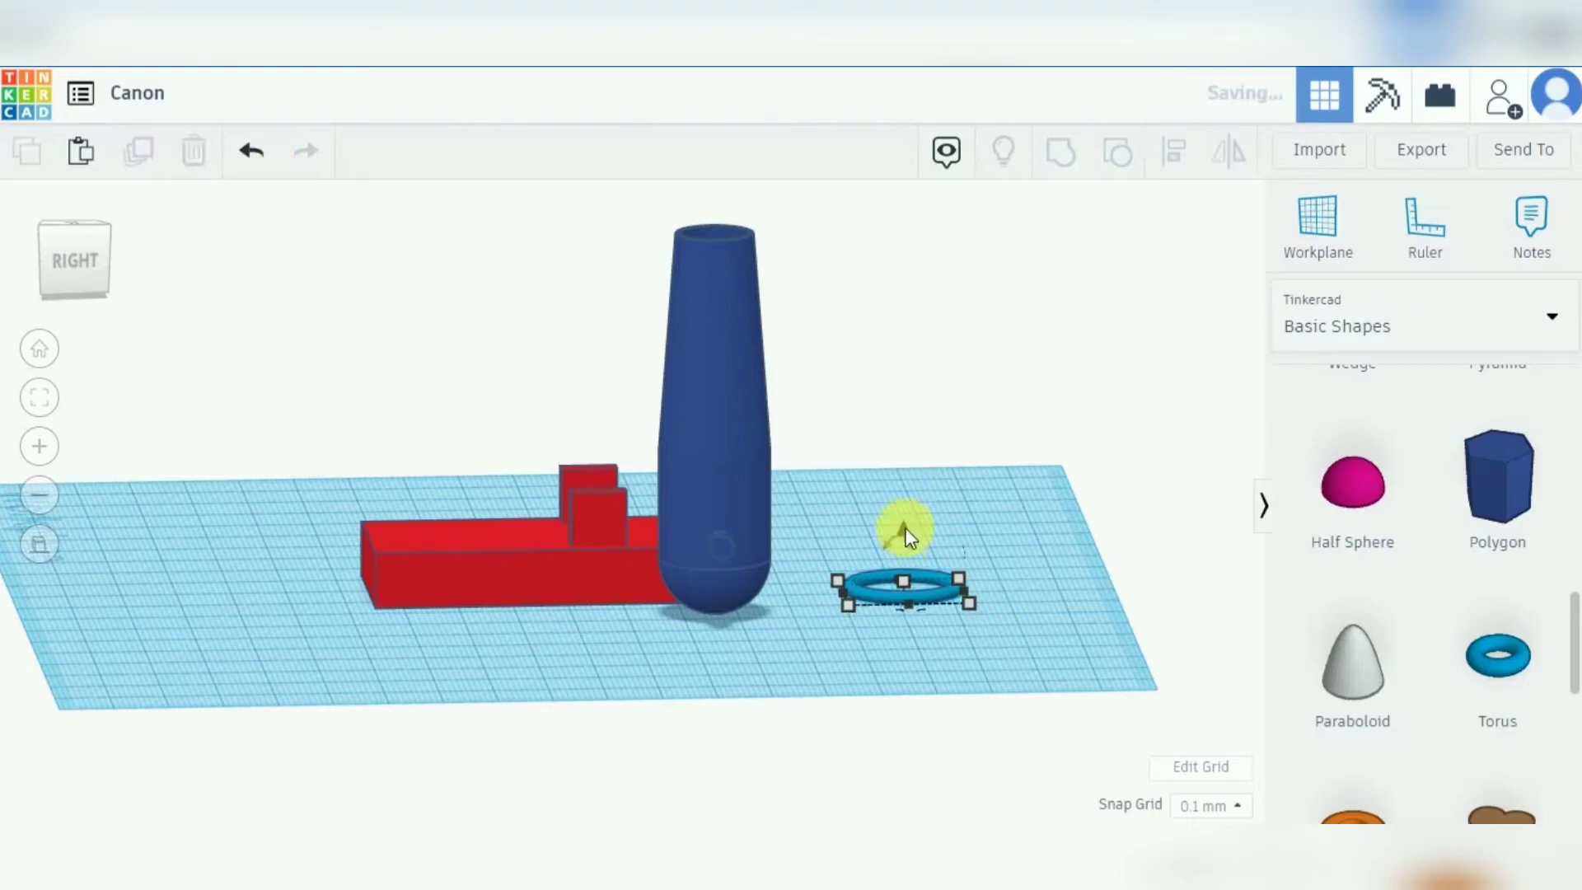
Duplicate the torus straight above the original and set the copy's elevation above the workplane to 20 mm.
drag(904, 531, 903, 477)
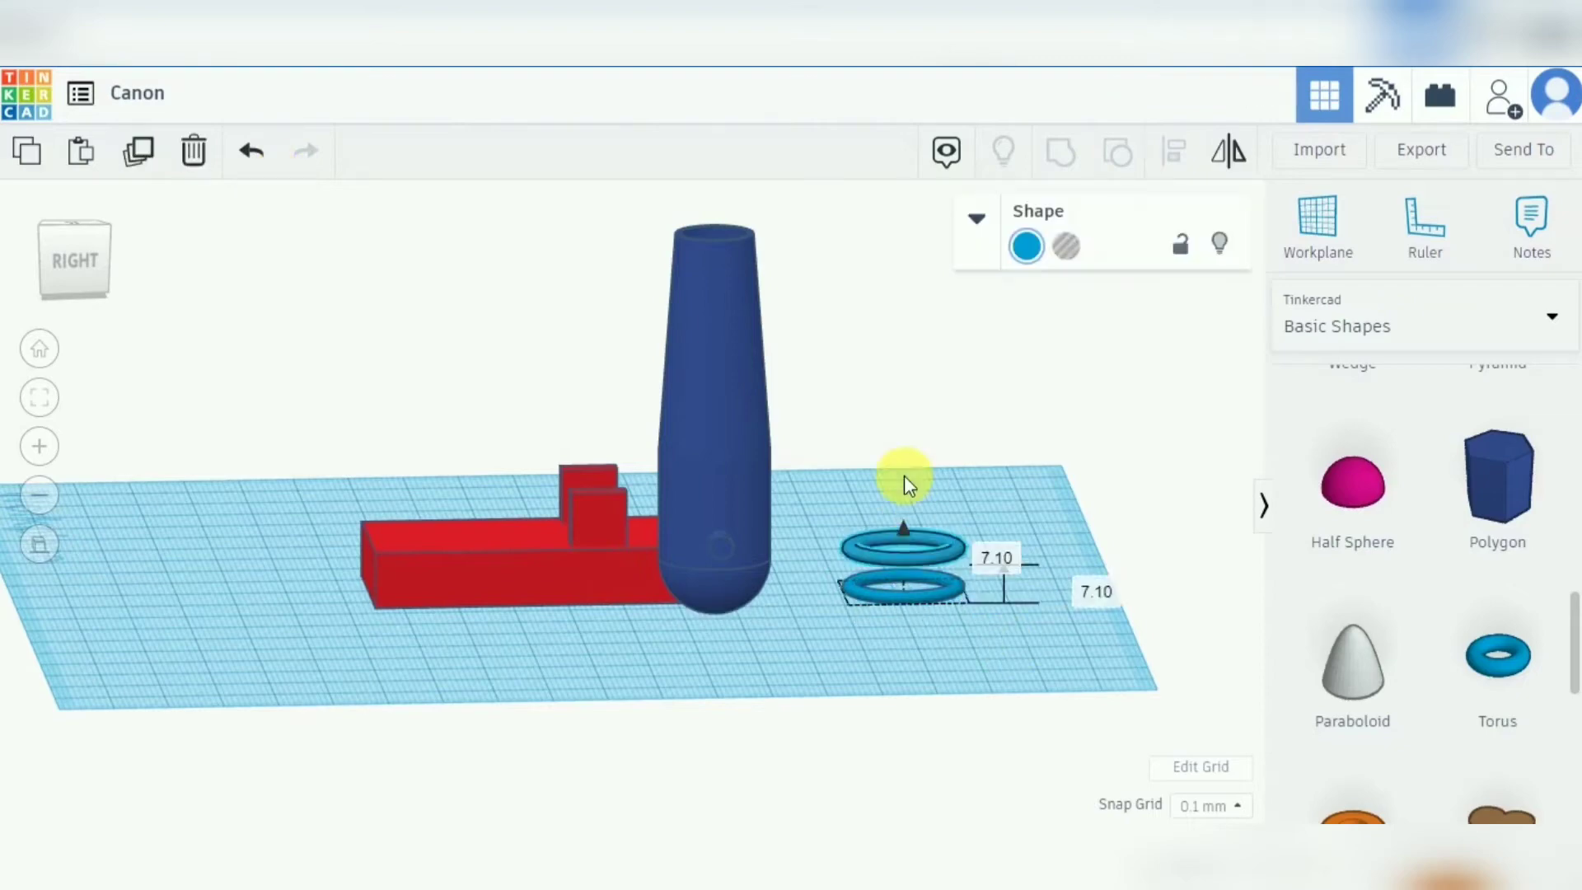
click(1077, 576)
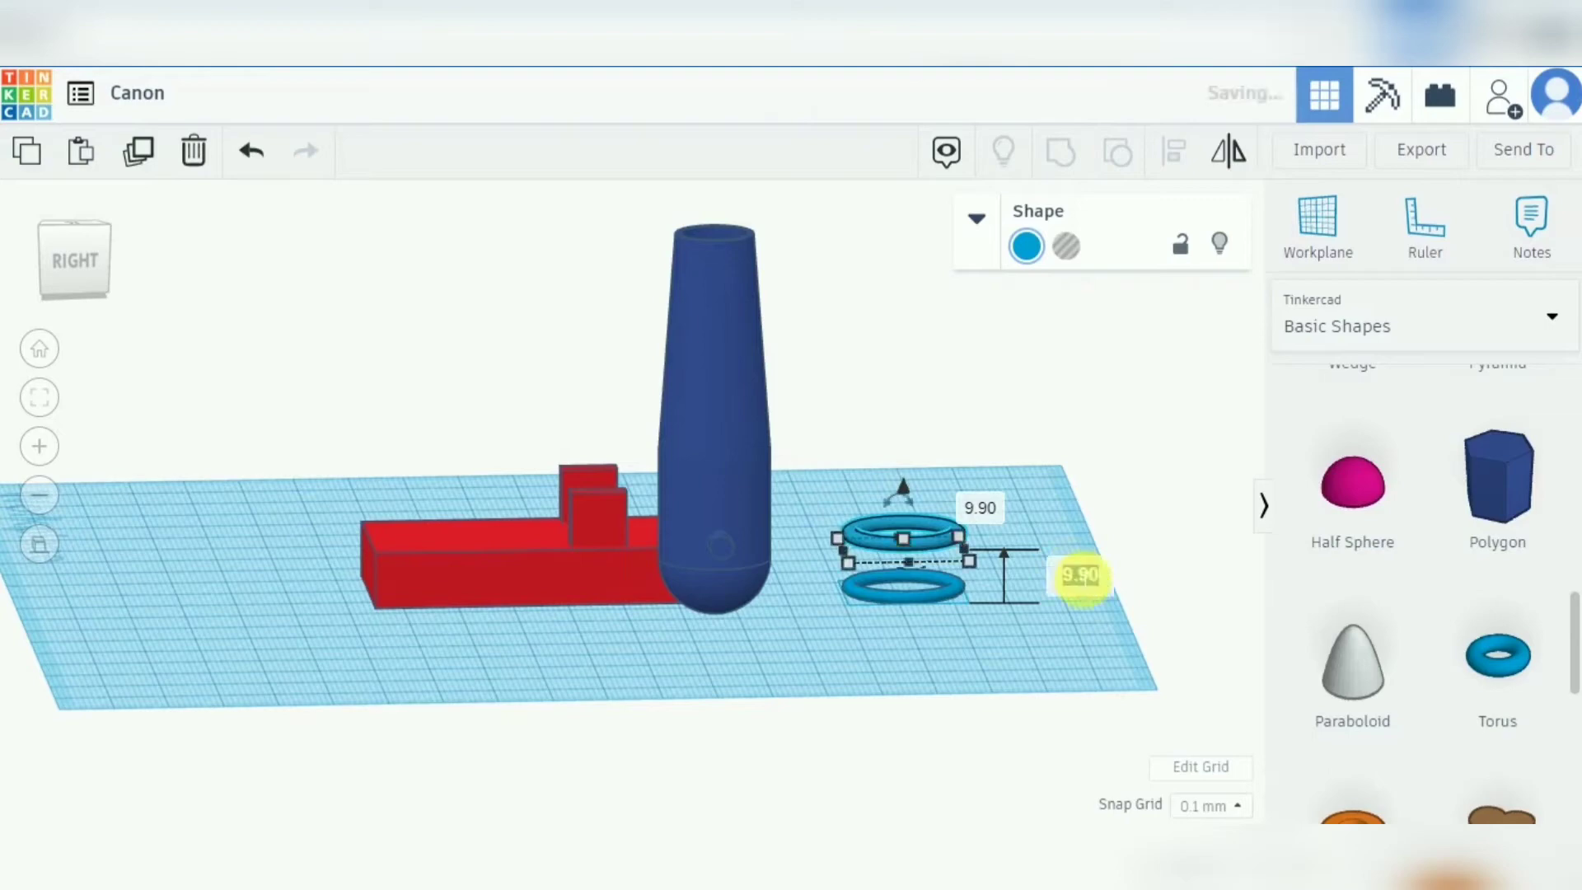
text(20)
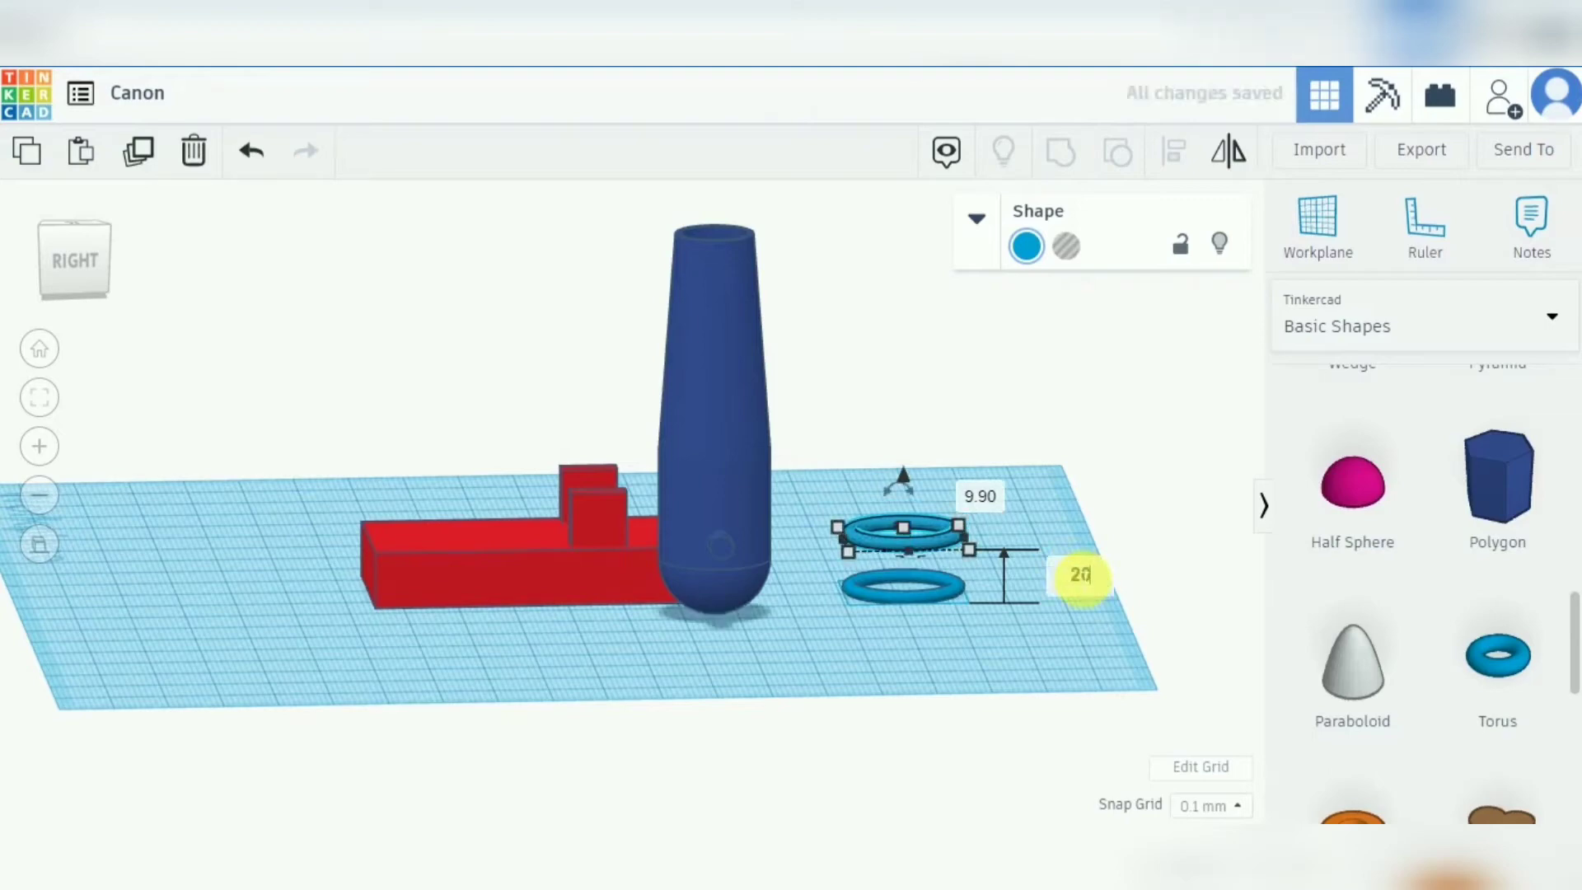
key(Return)
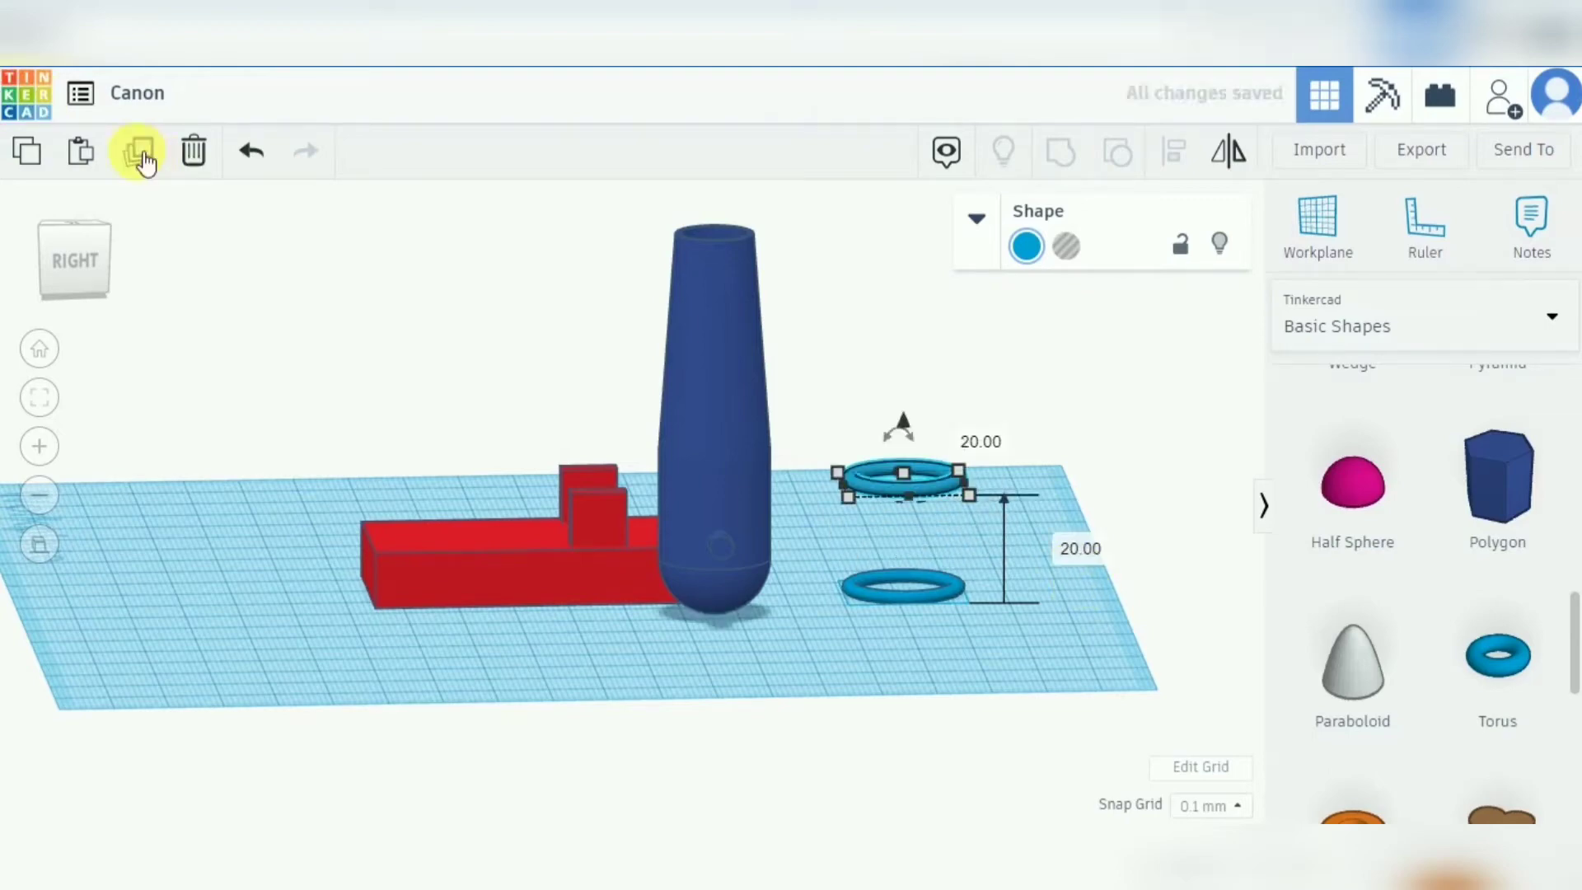
Duplicate the raised torus once more and set the new copy's elevation above the workplane to 69 mm.
click(140, 155)
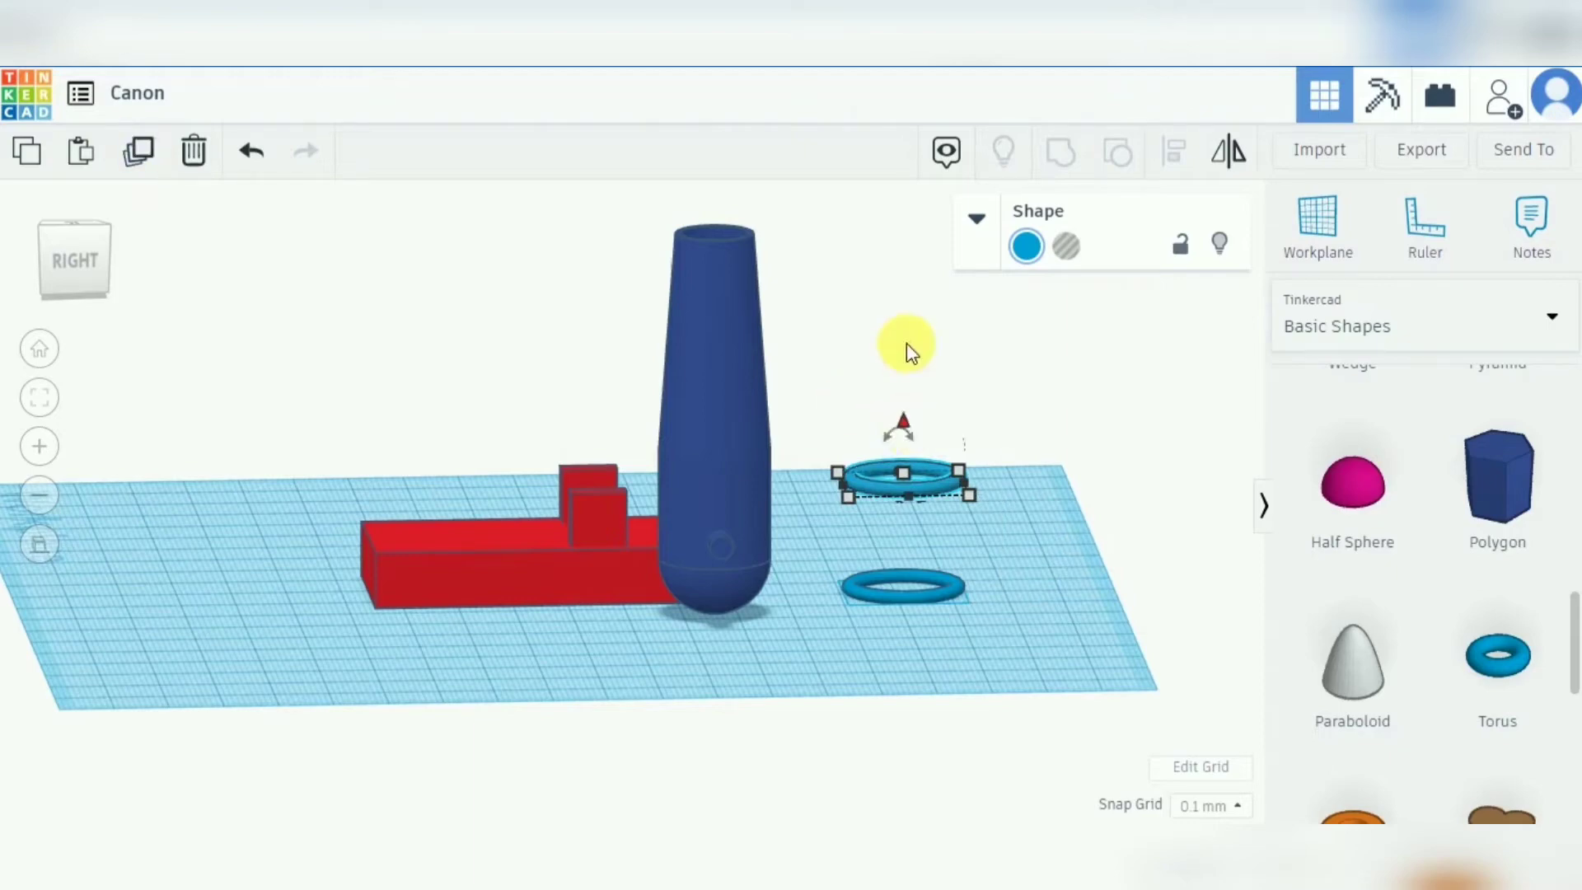
drag(906, 350, 904, 344)
click(1079, 510)
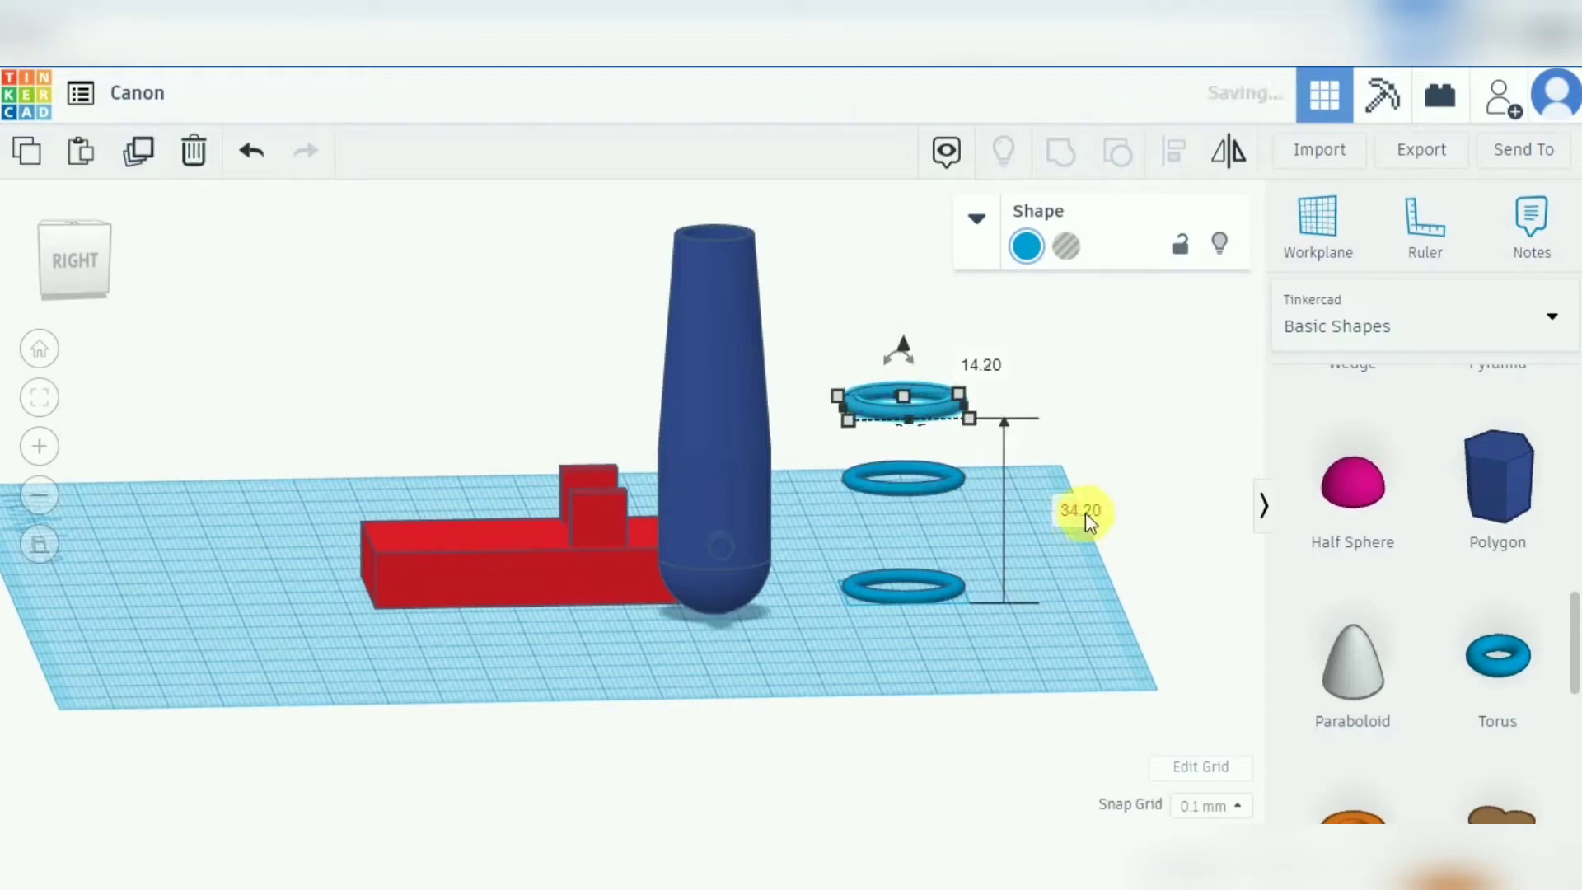
text(69)
key(Return)
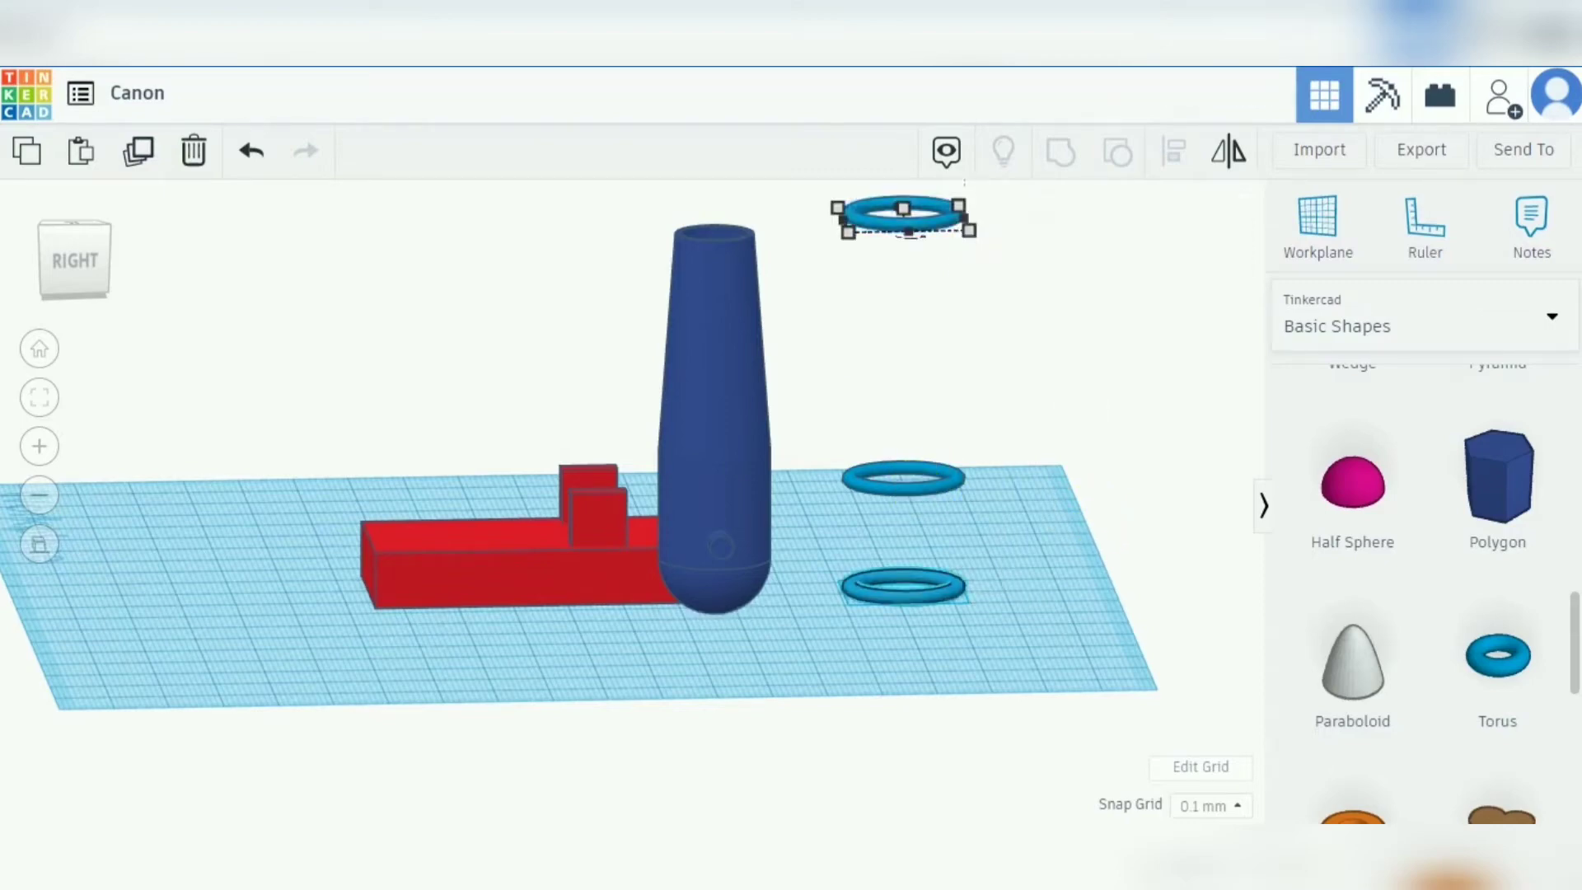
Raise the lowest torus, the one lying on the workplane, to an elevation of 10 mm.
click(902, 581)
drag(902, 526, 901, 504)
click(1084, 587)
text(10)
key(Return)
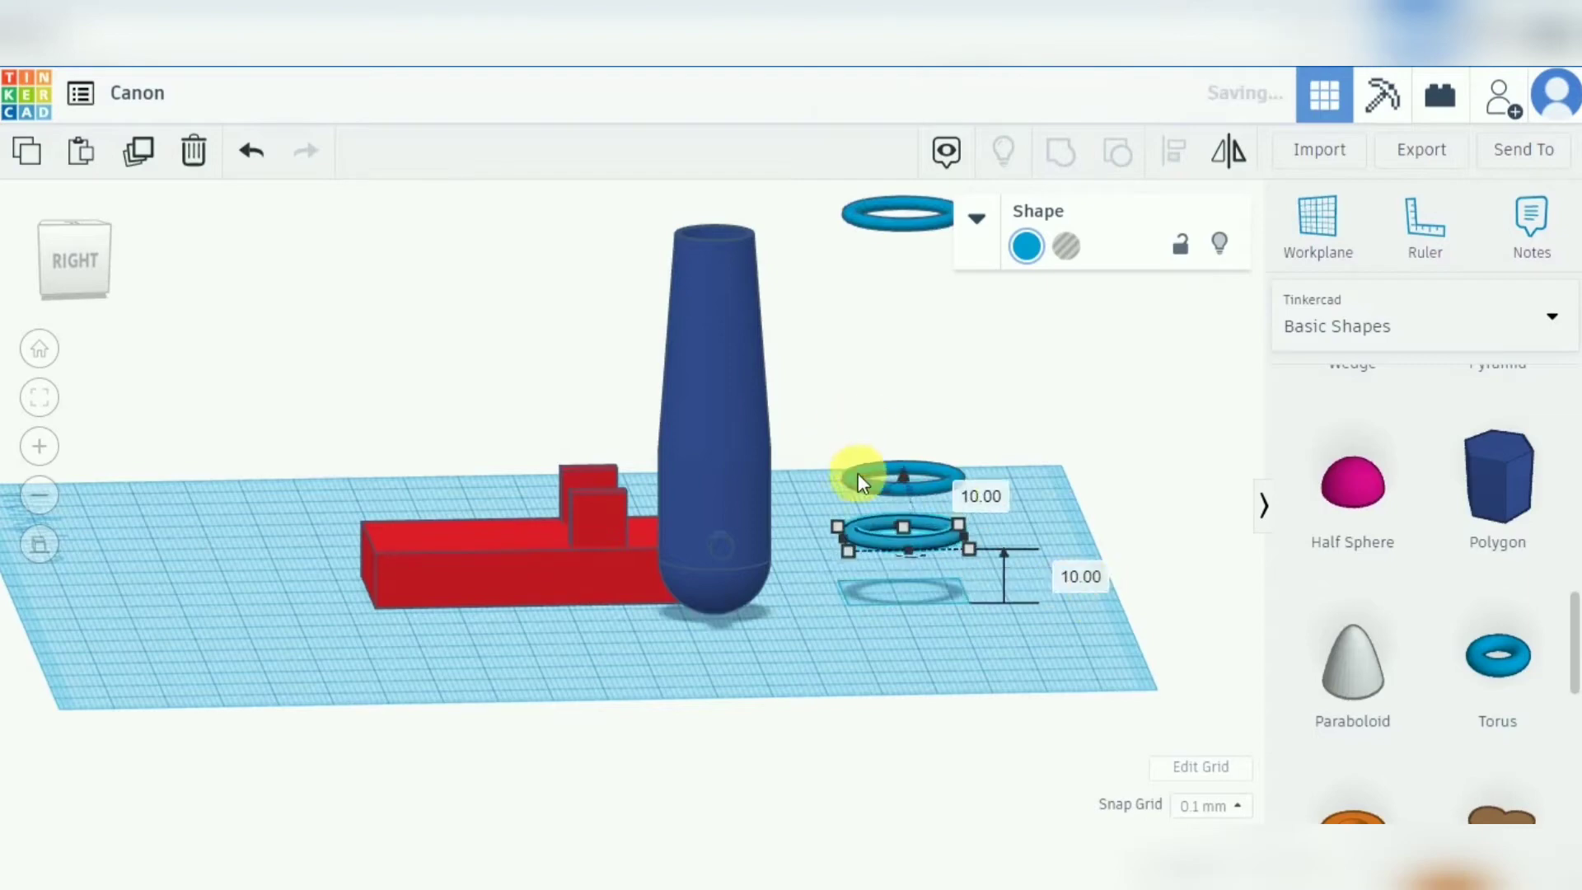
Lift the middle torus slightly, then set its elevation above the workplane to 20 mm.
click(852, 486)
drag(904, 423, 904, 403)
click(1085, 539)
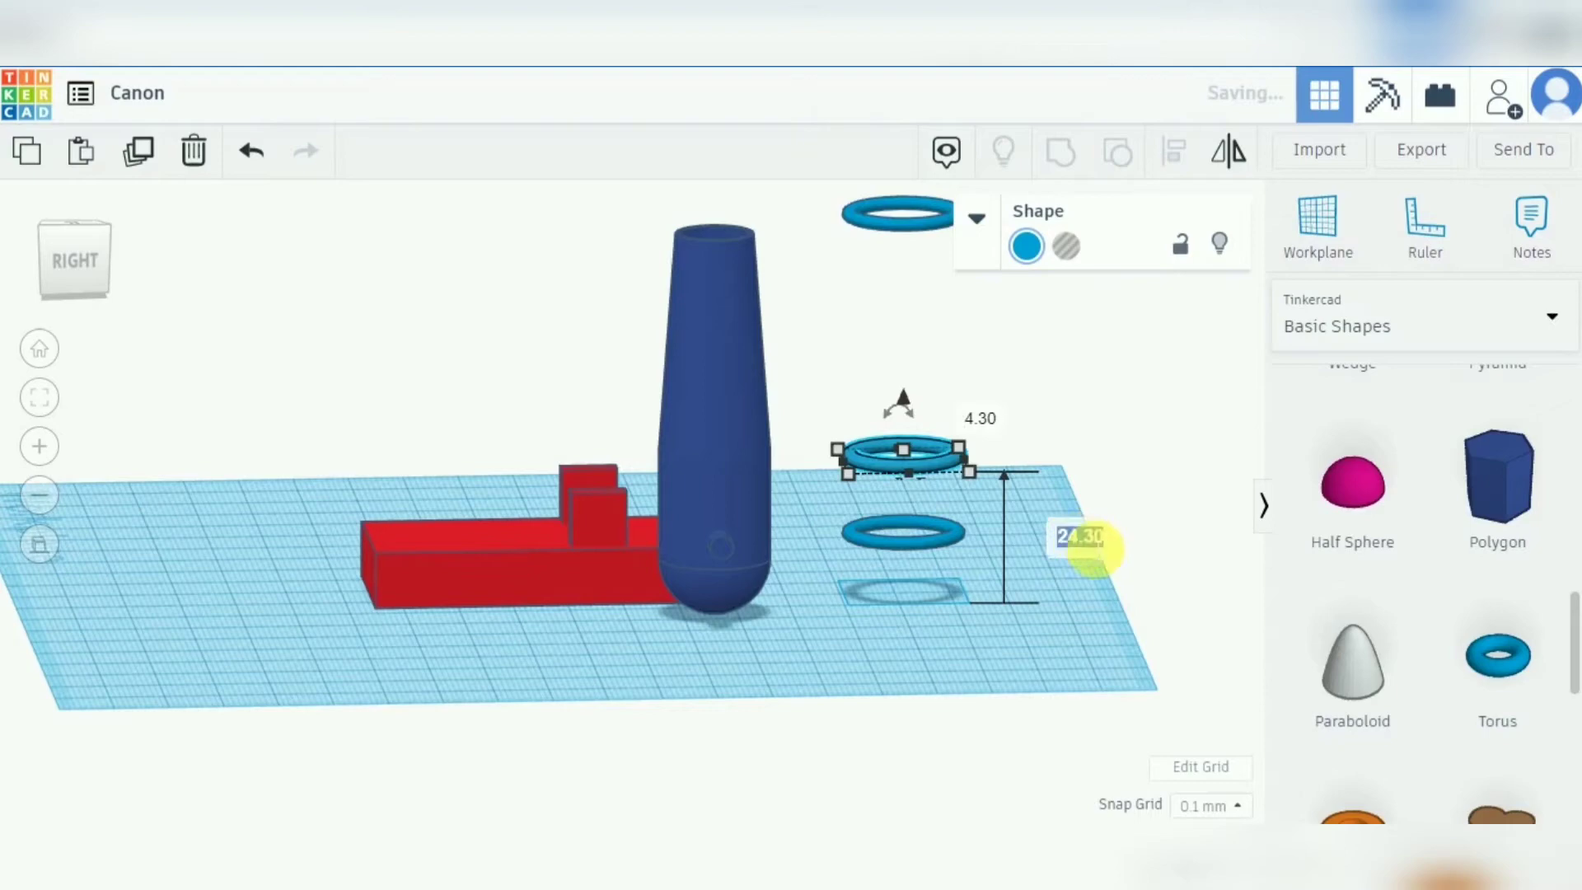
text(20)
key(Return)
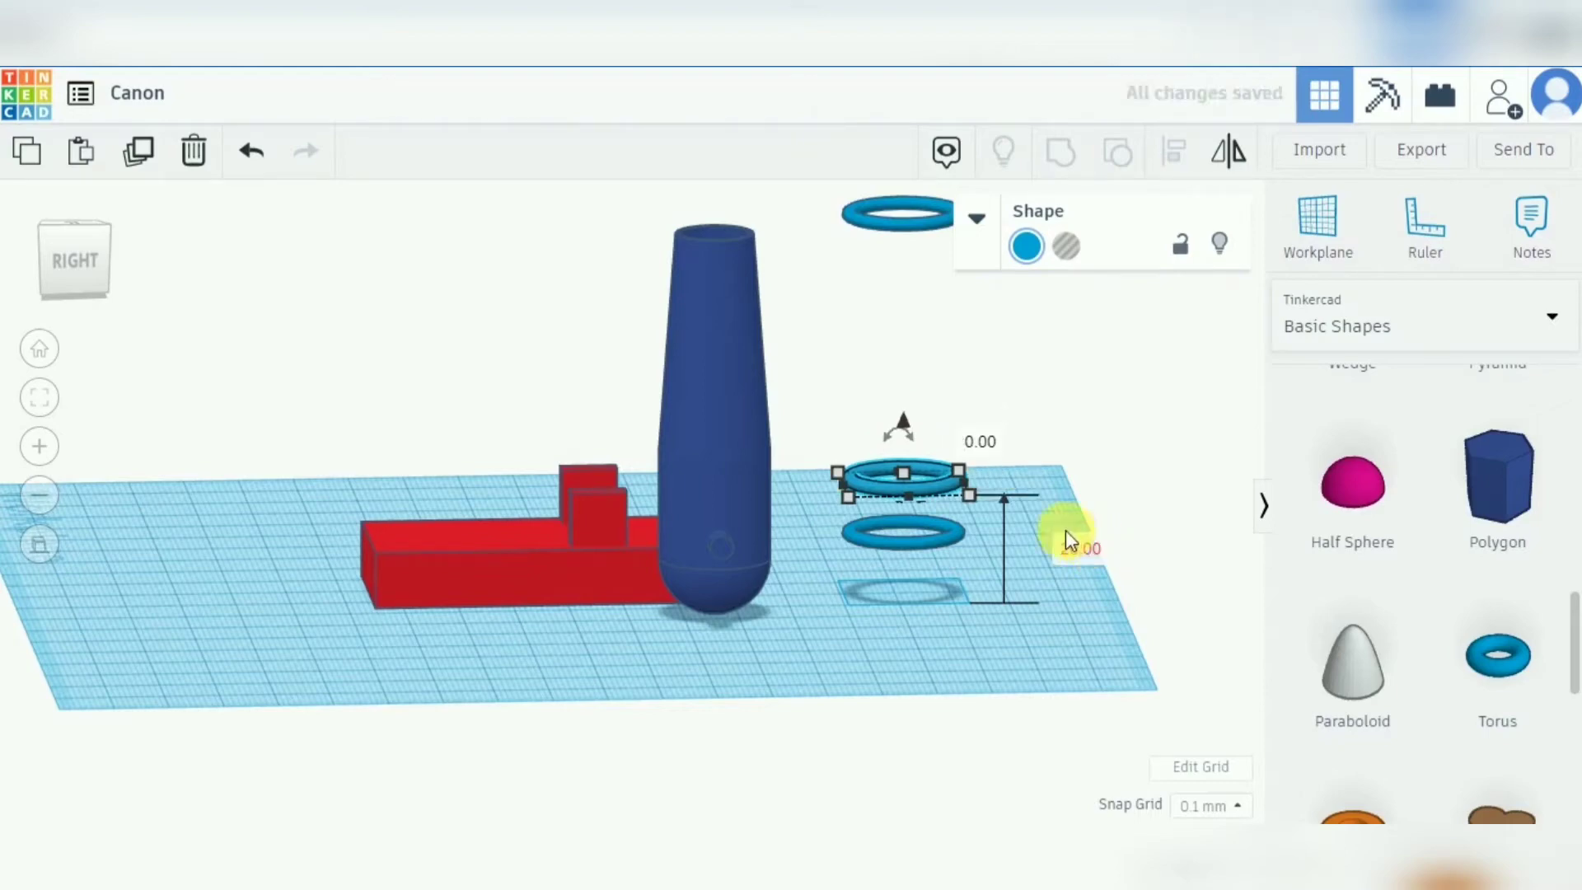
Align the three torus rings and the upright barrel on their common centre in both horizontal directions.
shift+click(946, 537)
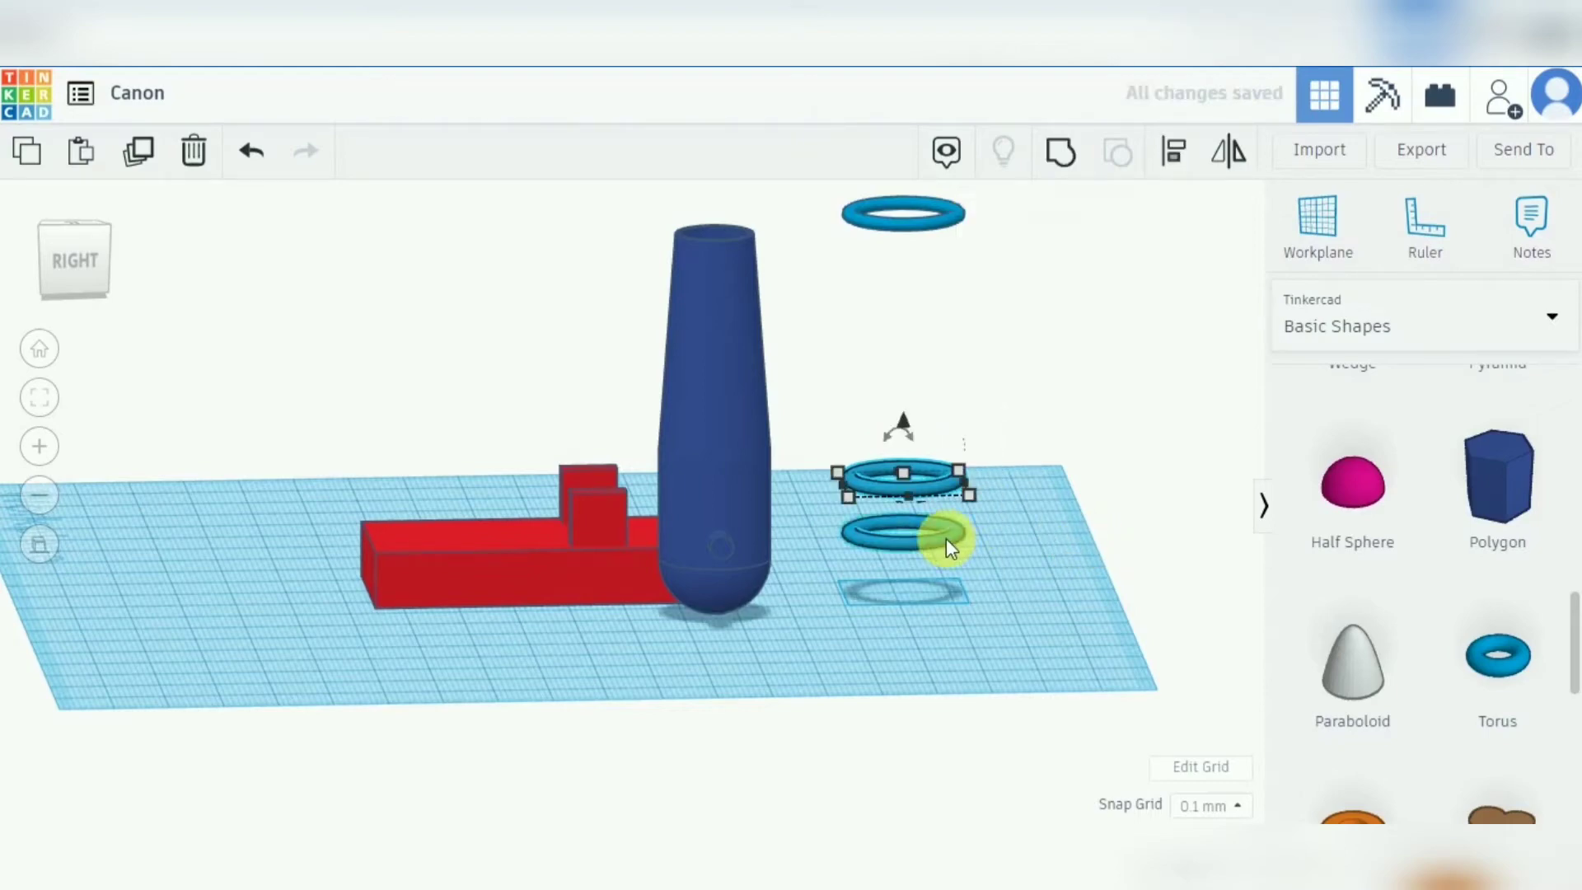
shift+click(873, 224)
shift+click(710, 343)
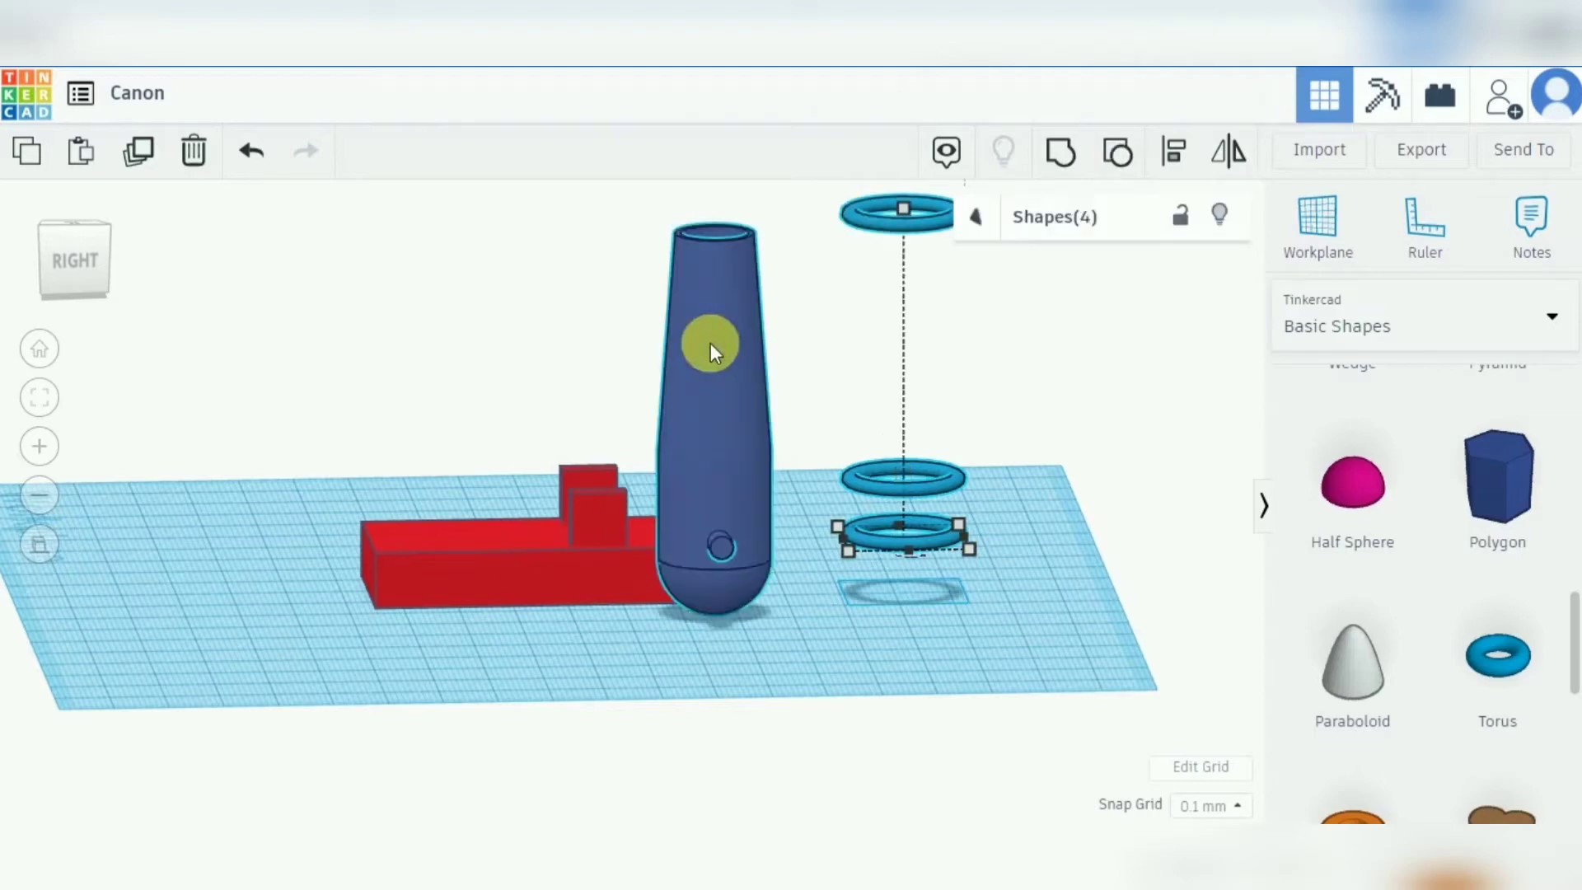
click(1186, 153)
click(826, 632)
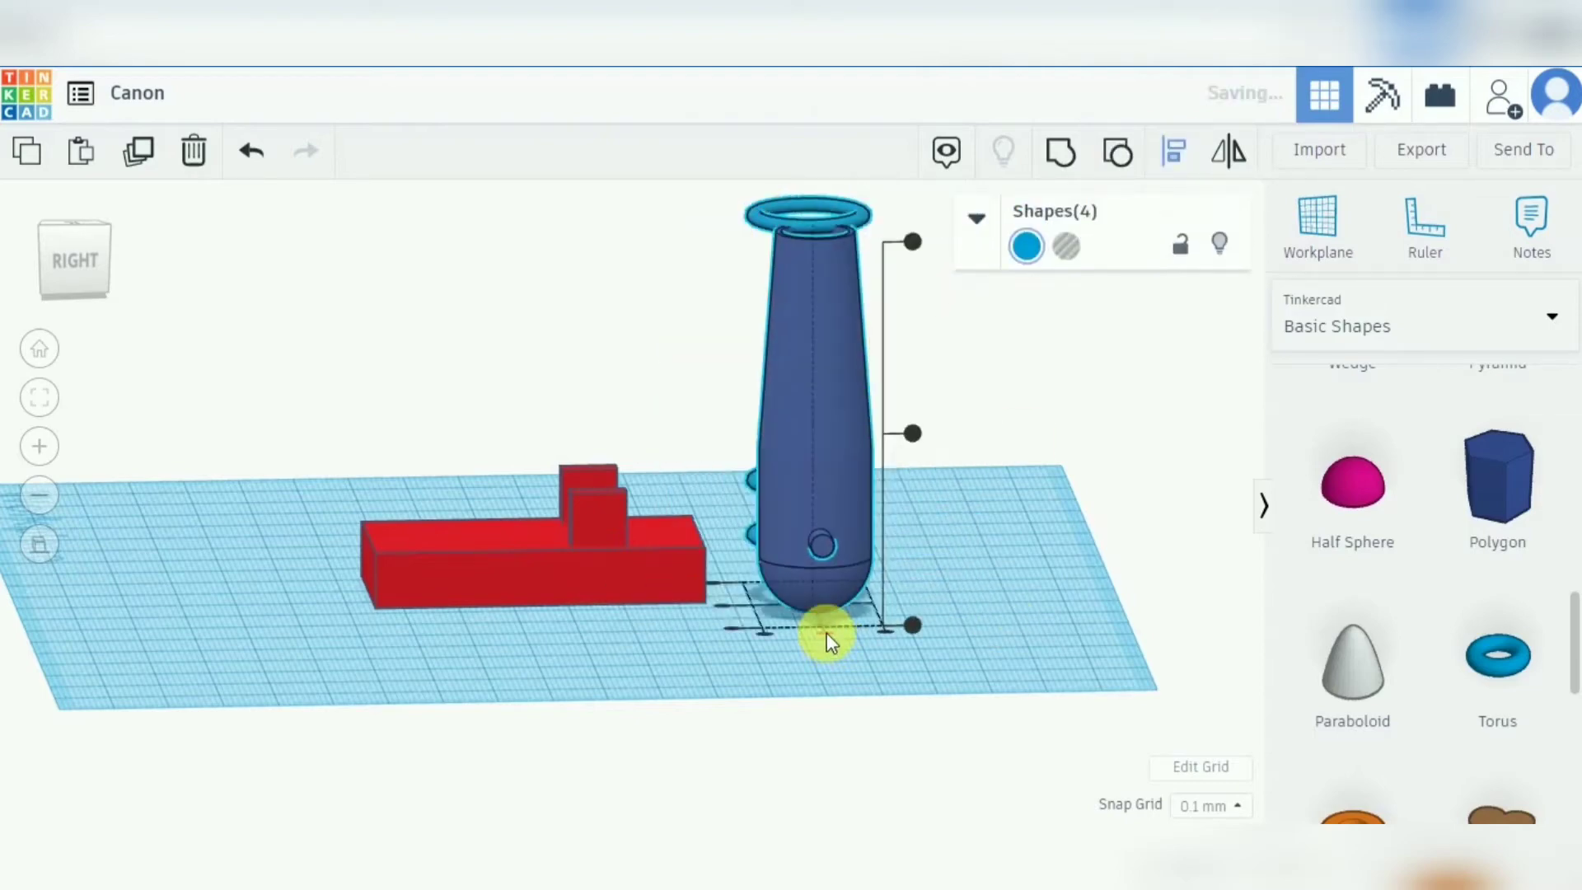
click(725, 609)
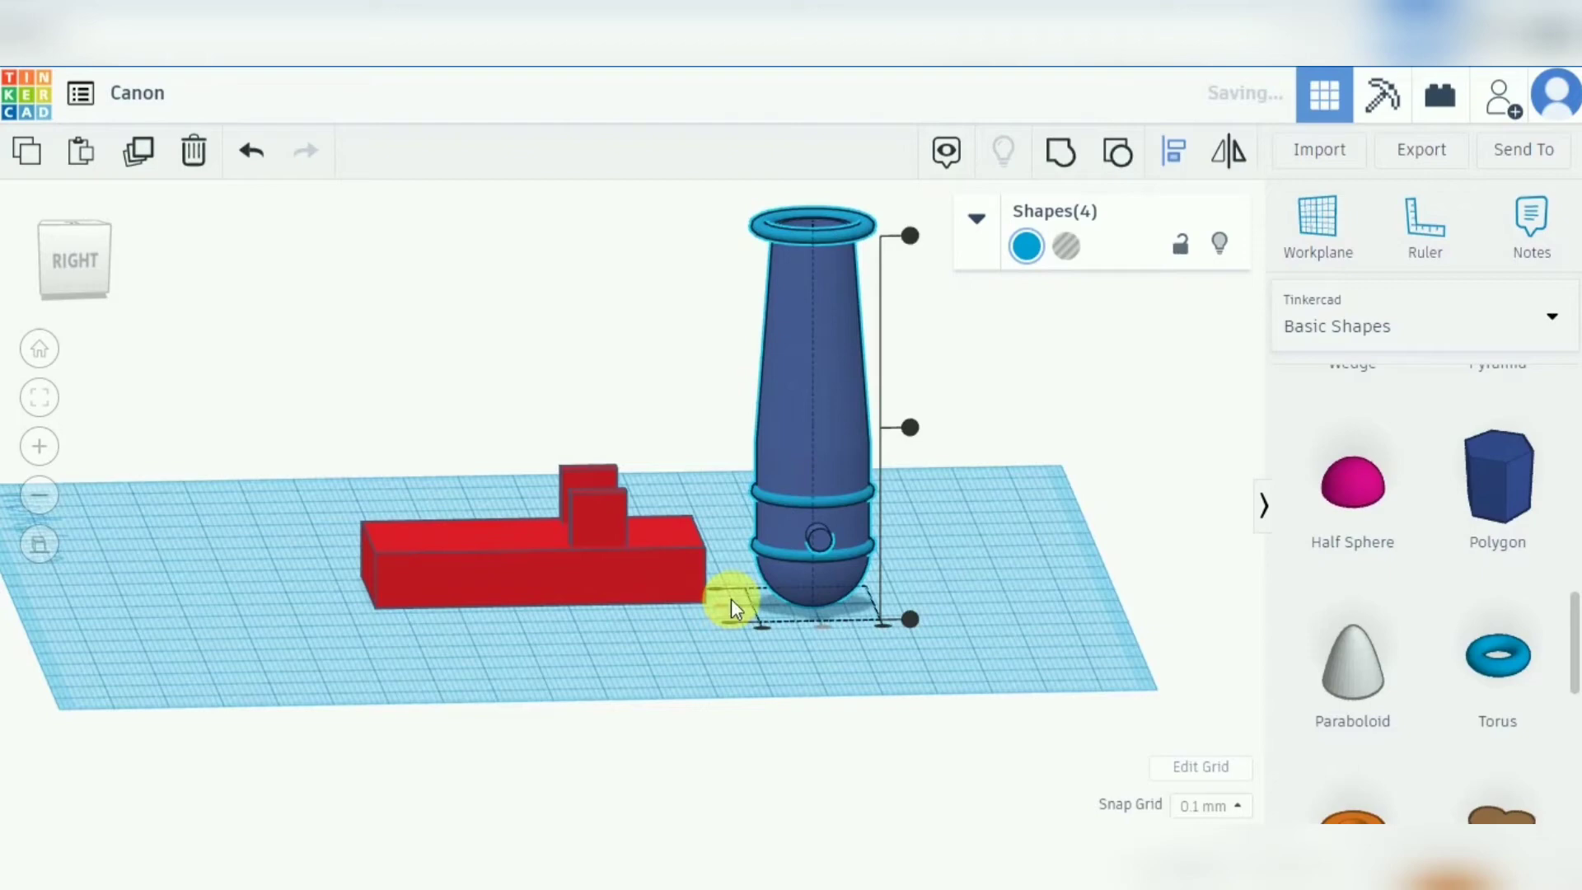
click(1043, 524)
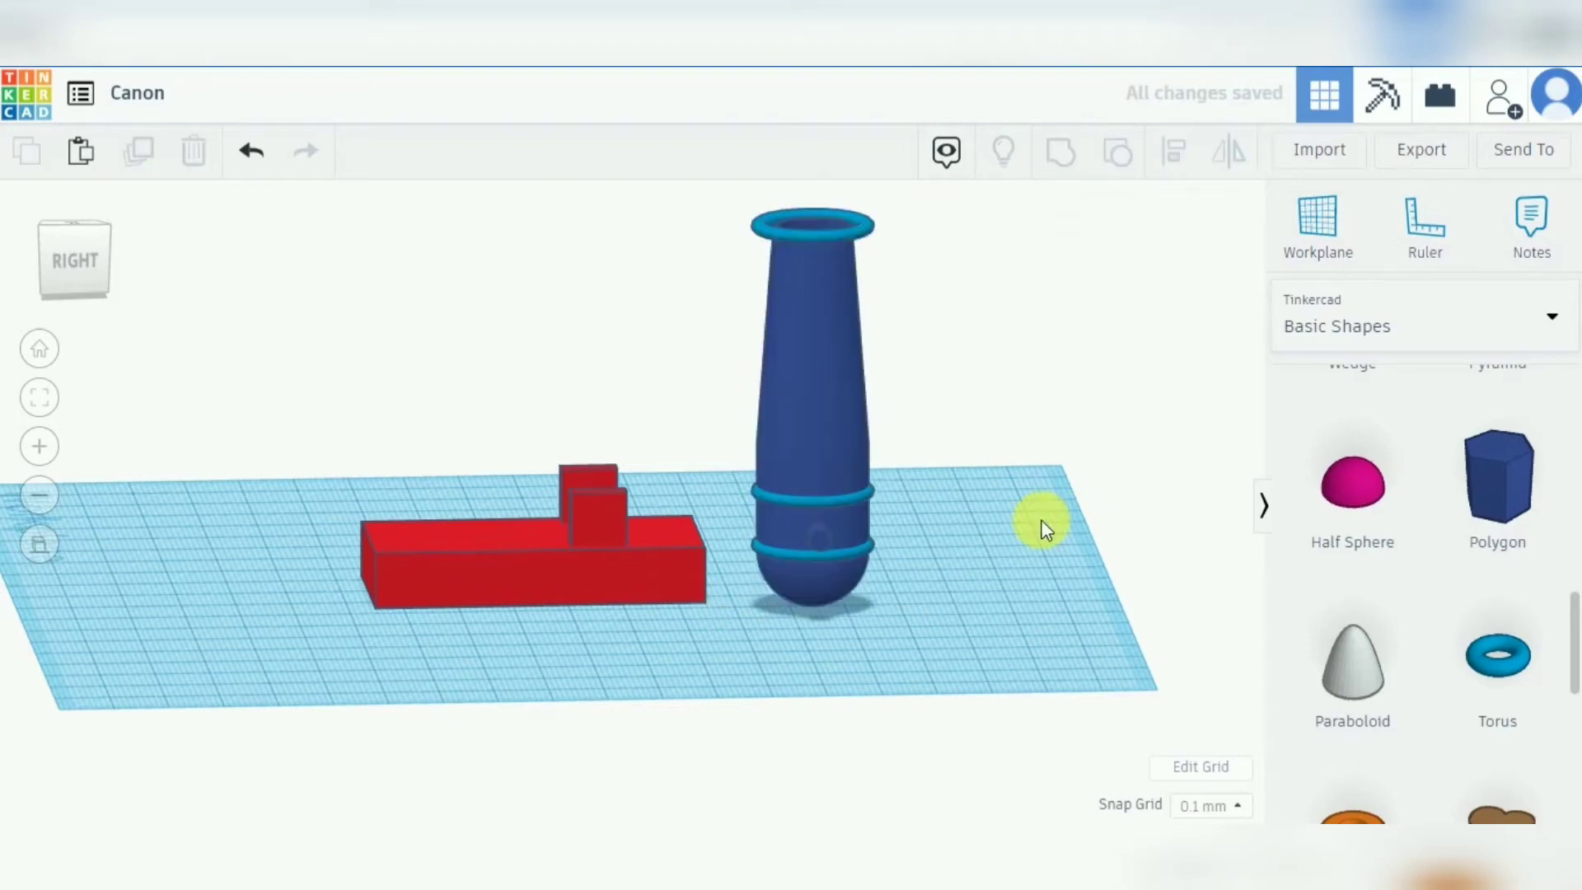
Set the length and width of the torus ring at the barrel's muzzle to 17 mm each.
click(802, 234)
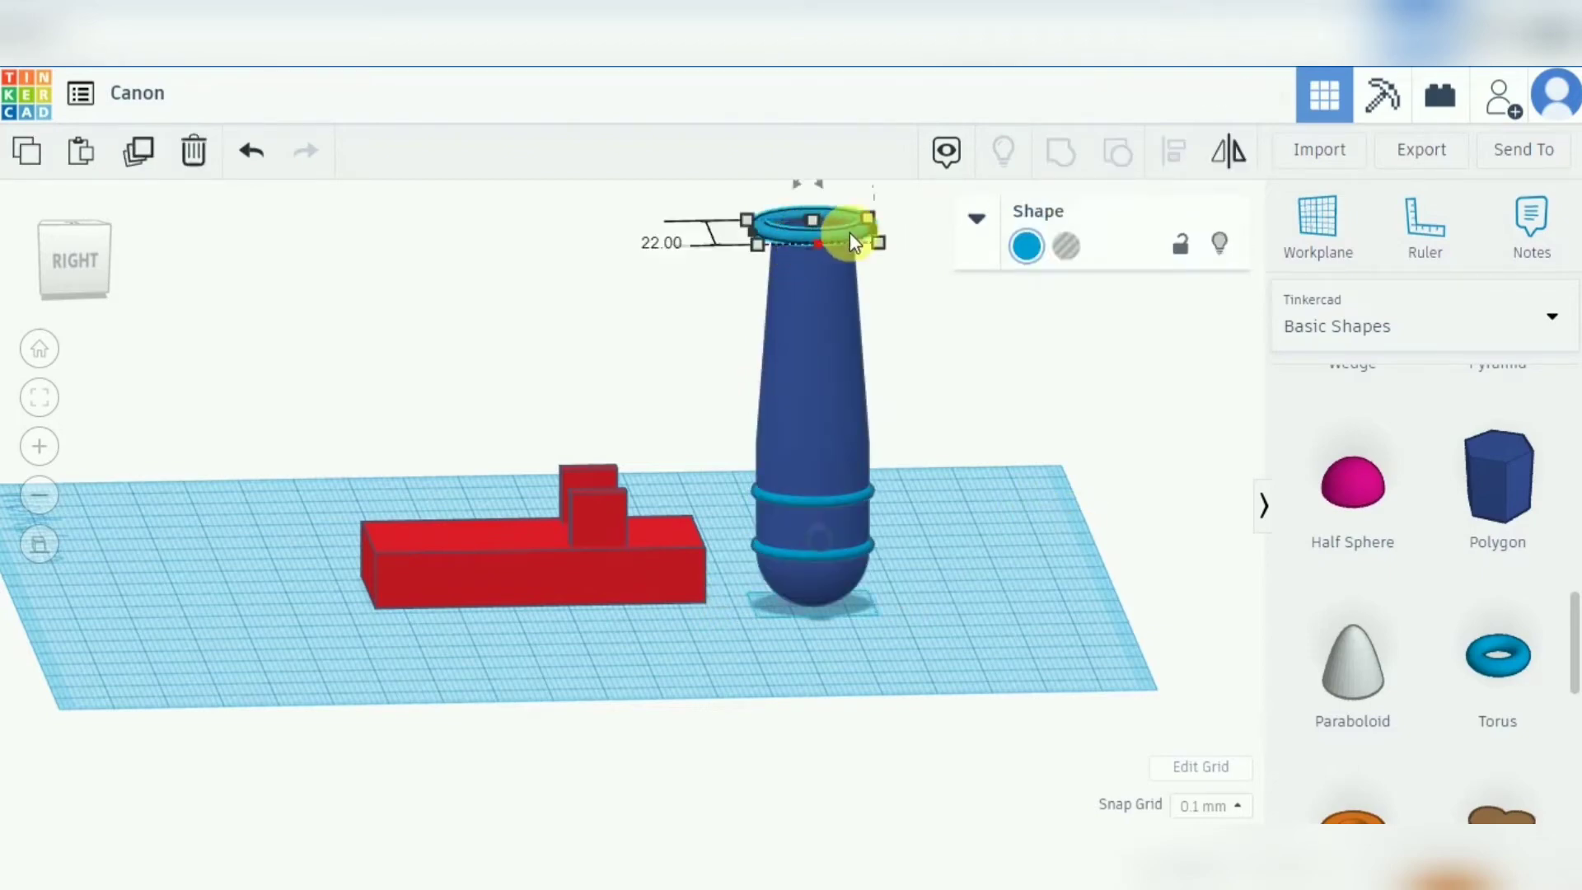
click(833, 265)
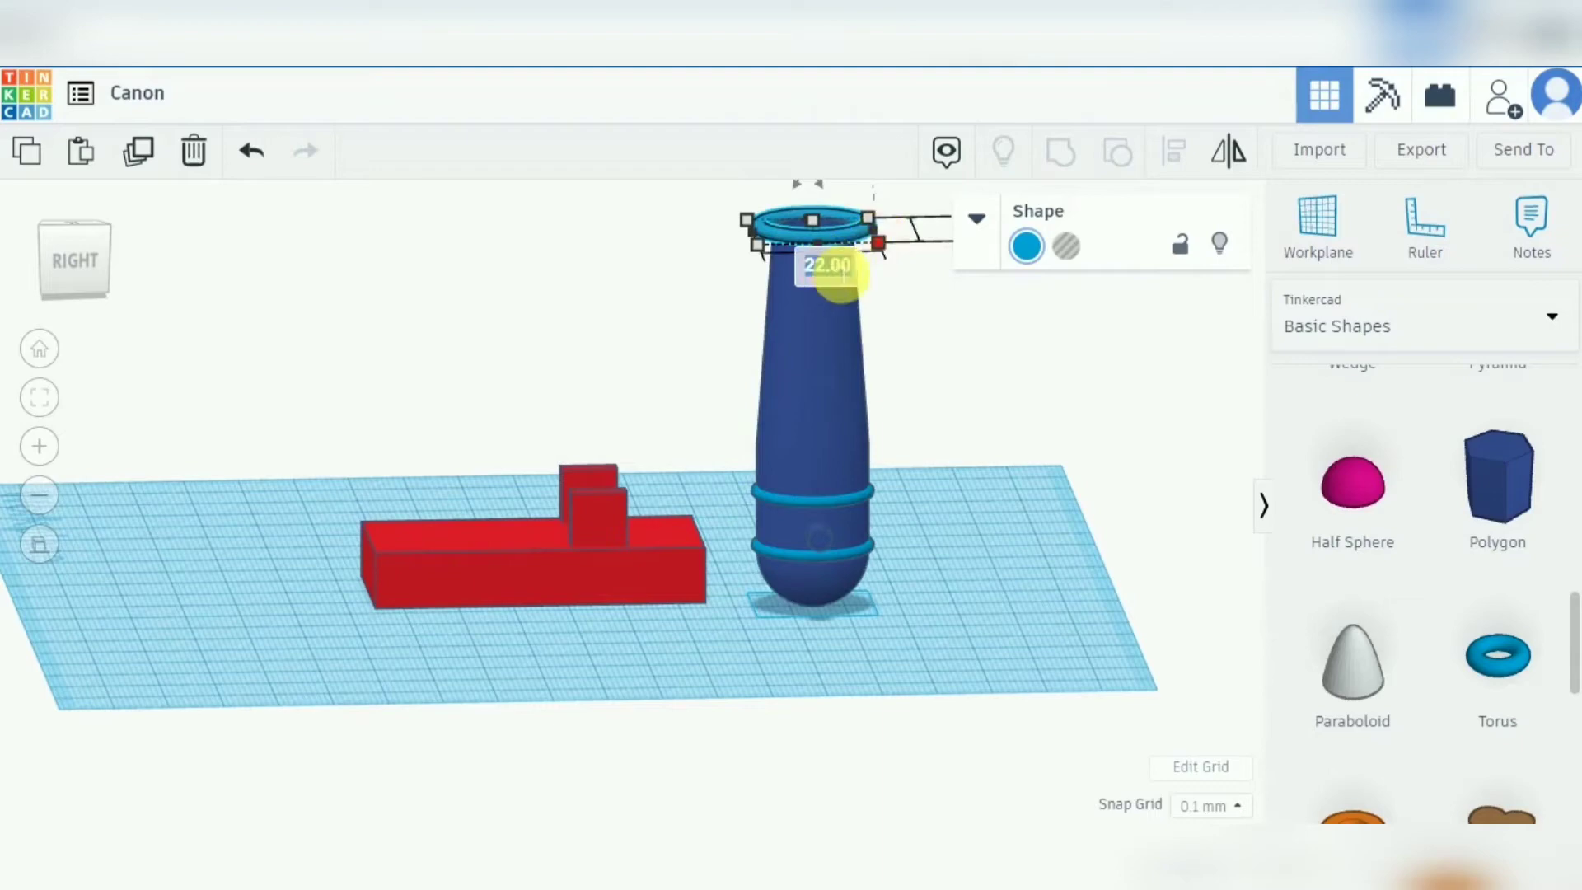
text(17)
key(Return)
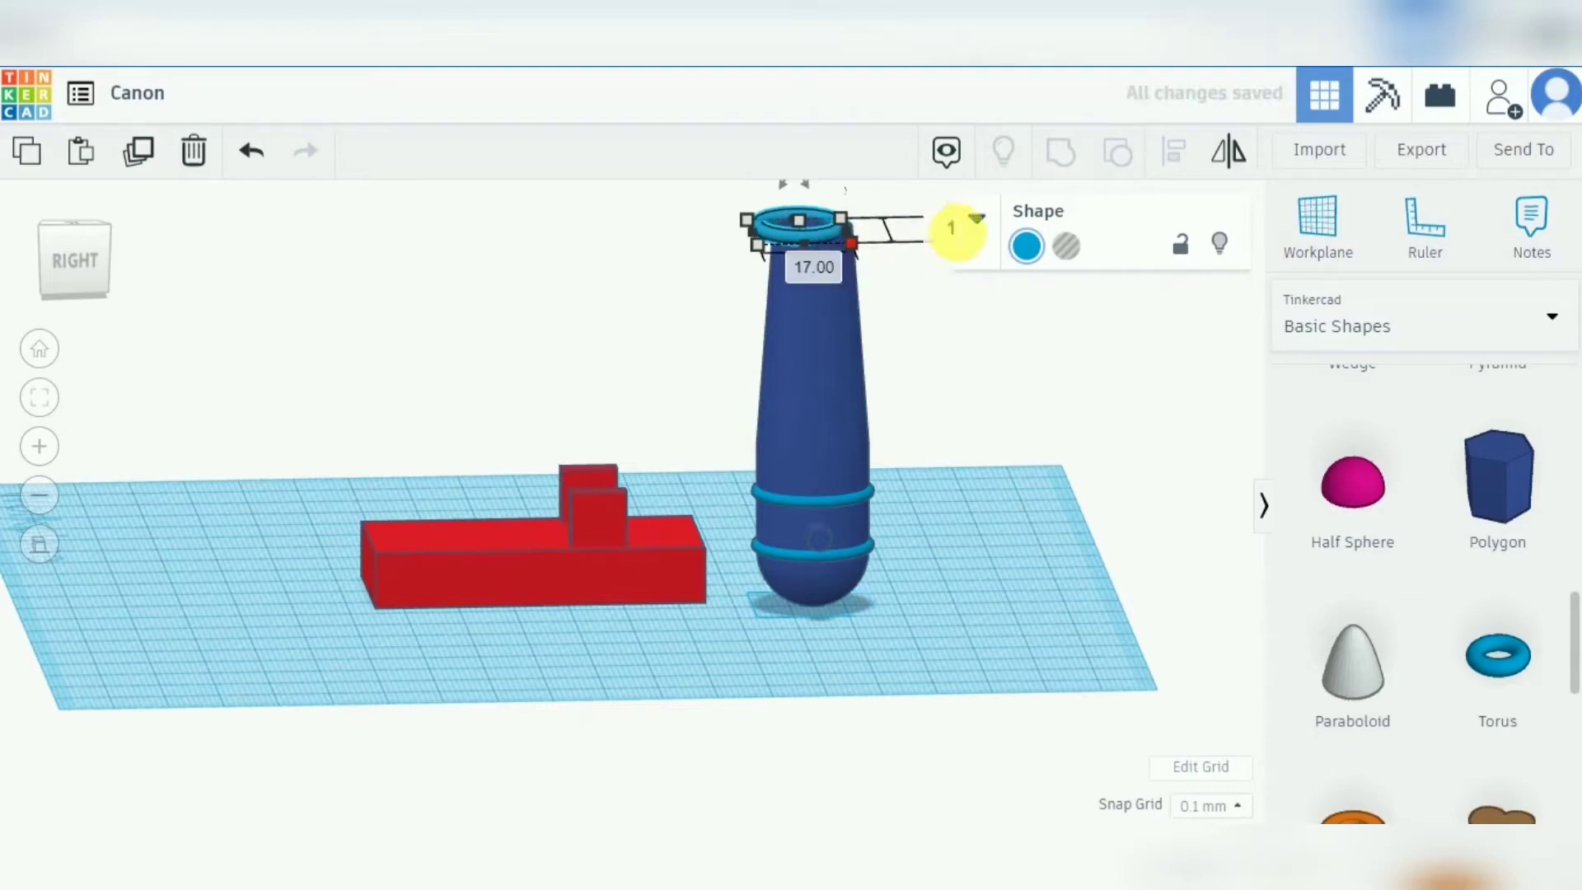
key(Return)
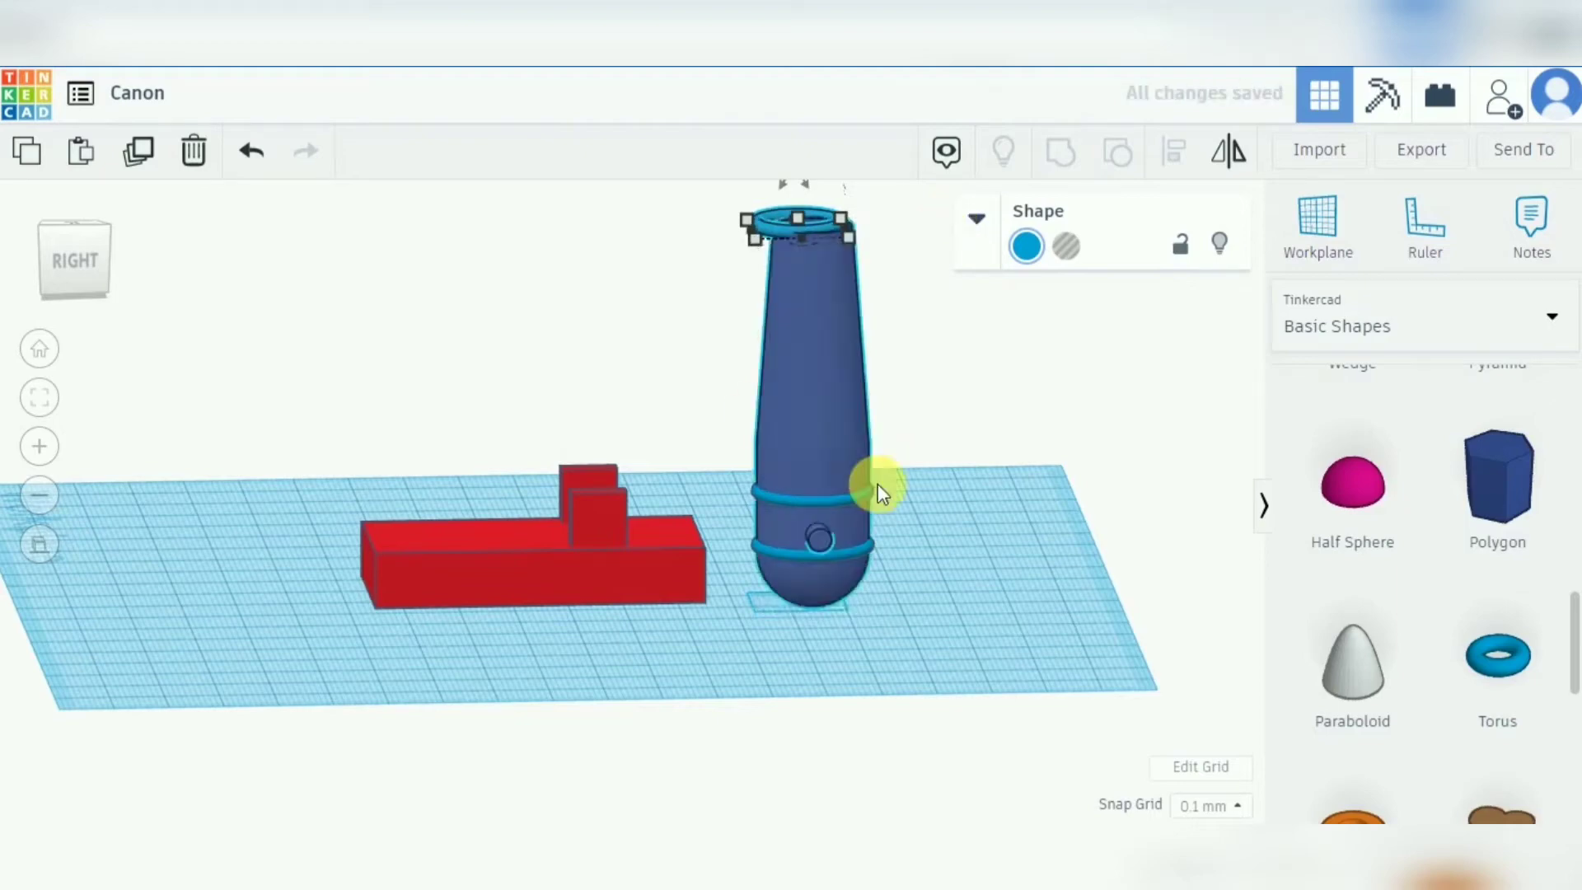
Centre the resized muzzle ring on the middle torus ring in both horizontal directions.
shift+click(864, 493)
shift+click(858, 546)
shift+click(857, 546)
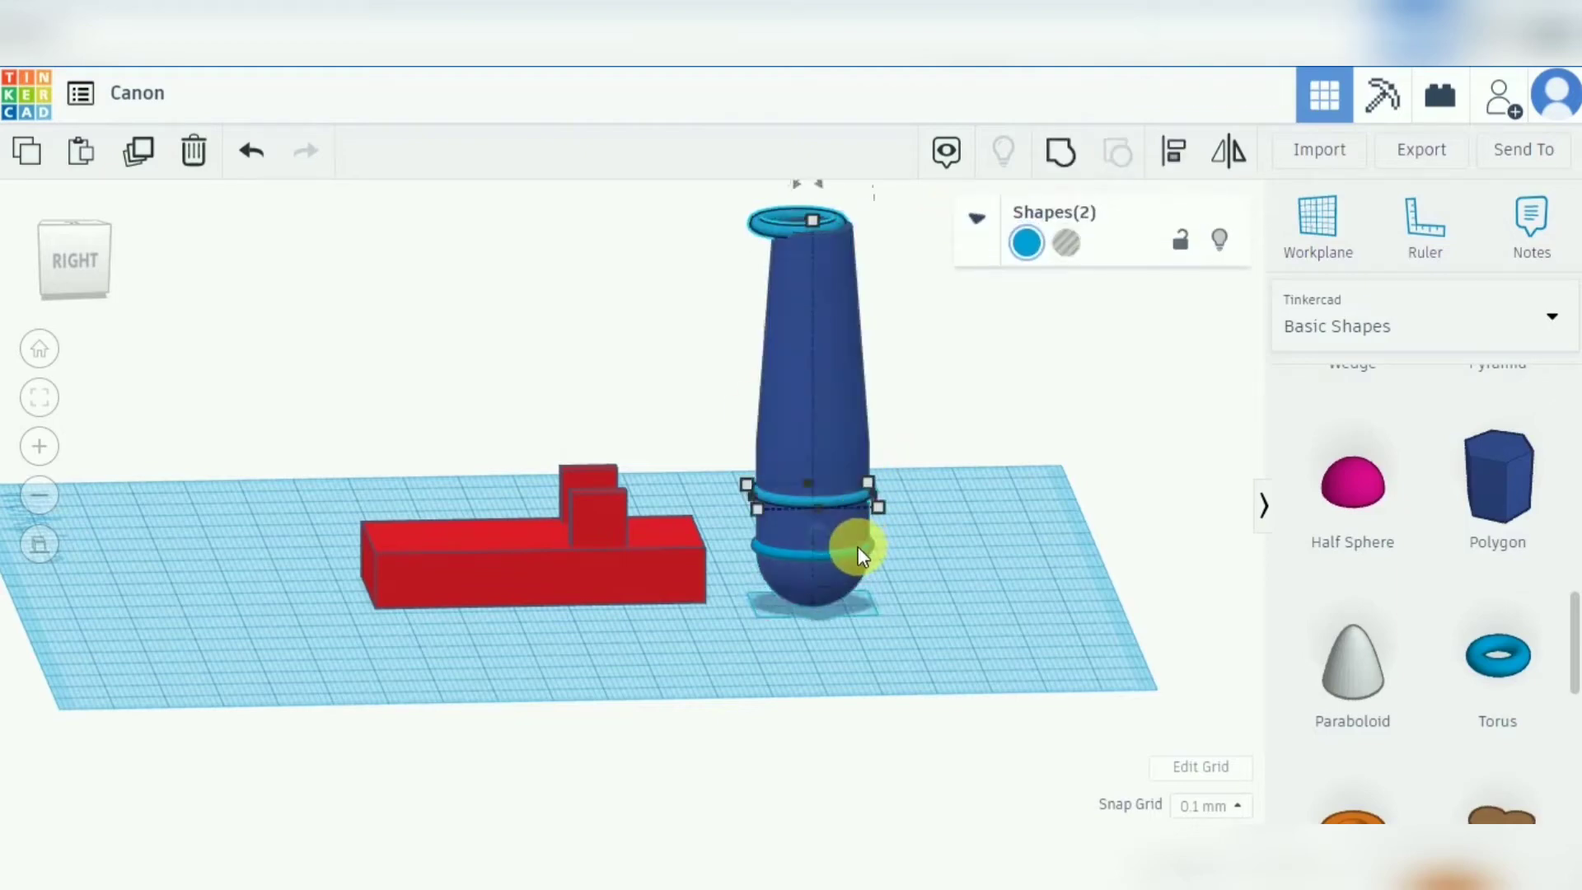
click(1176, 151)
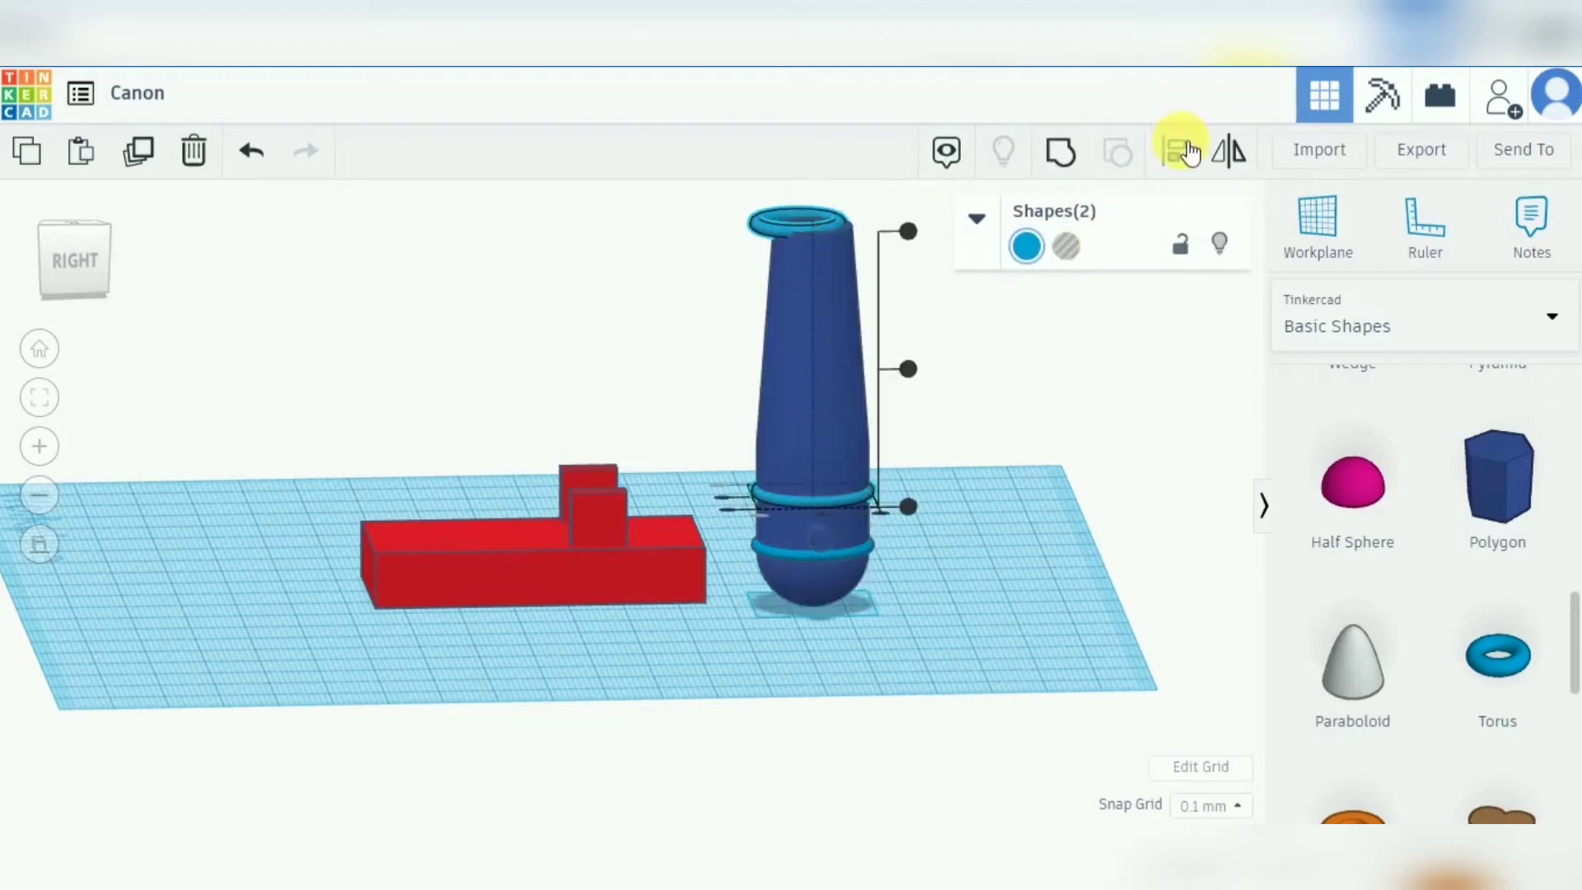
click(719, 497)
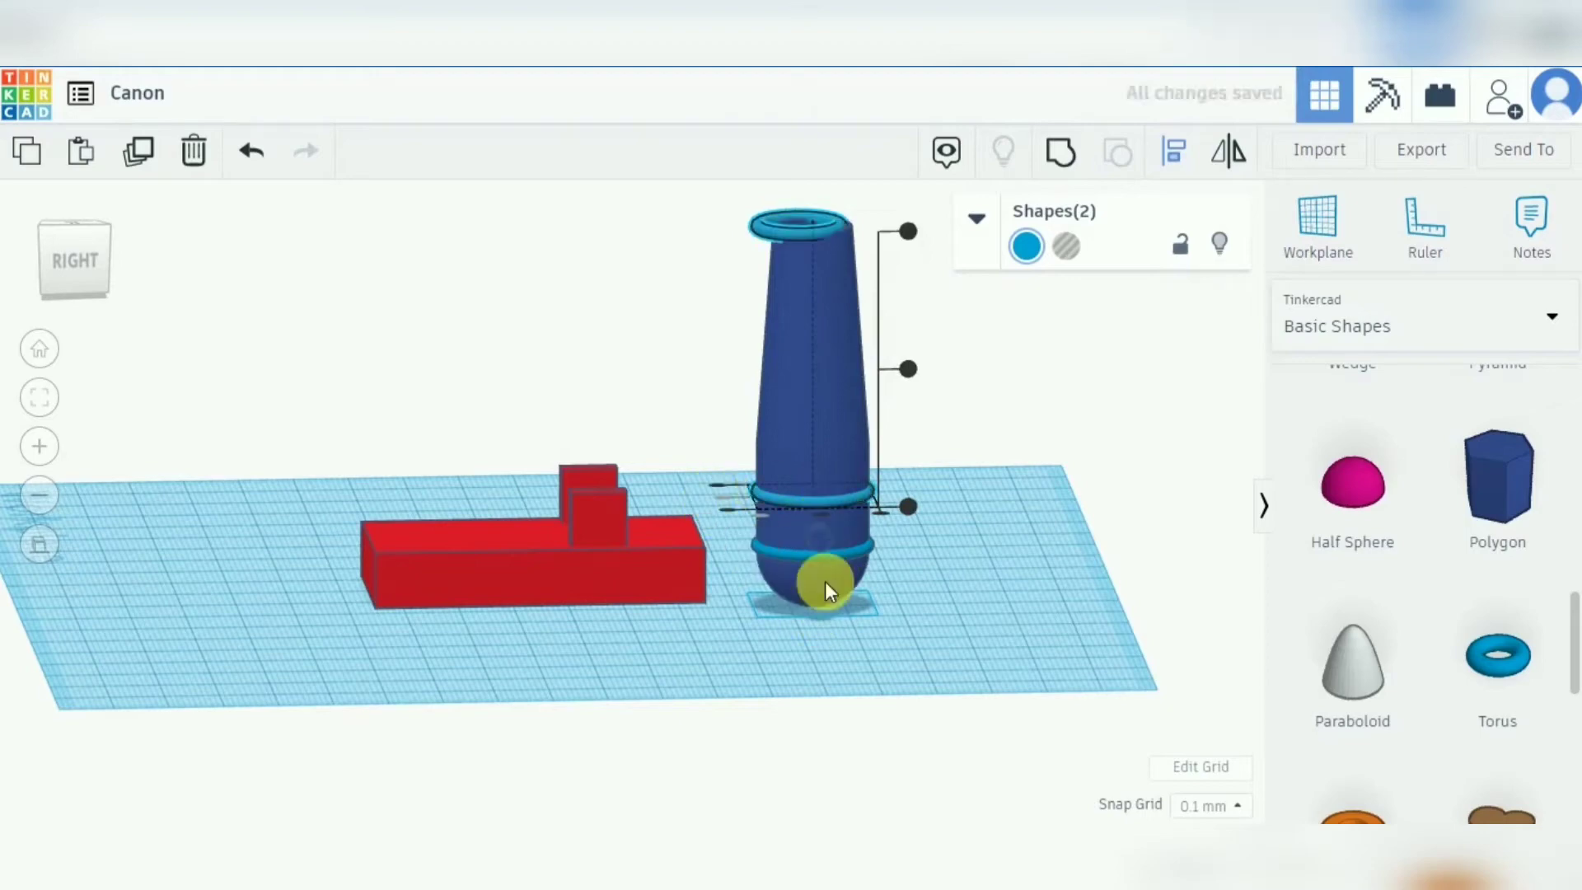
click(818, 513)
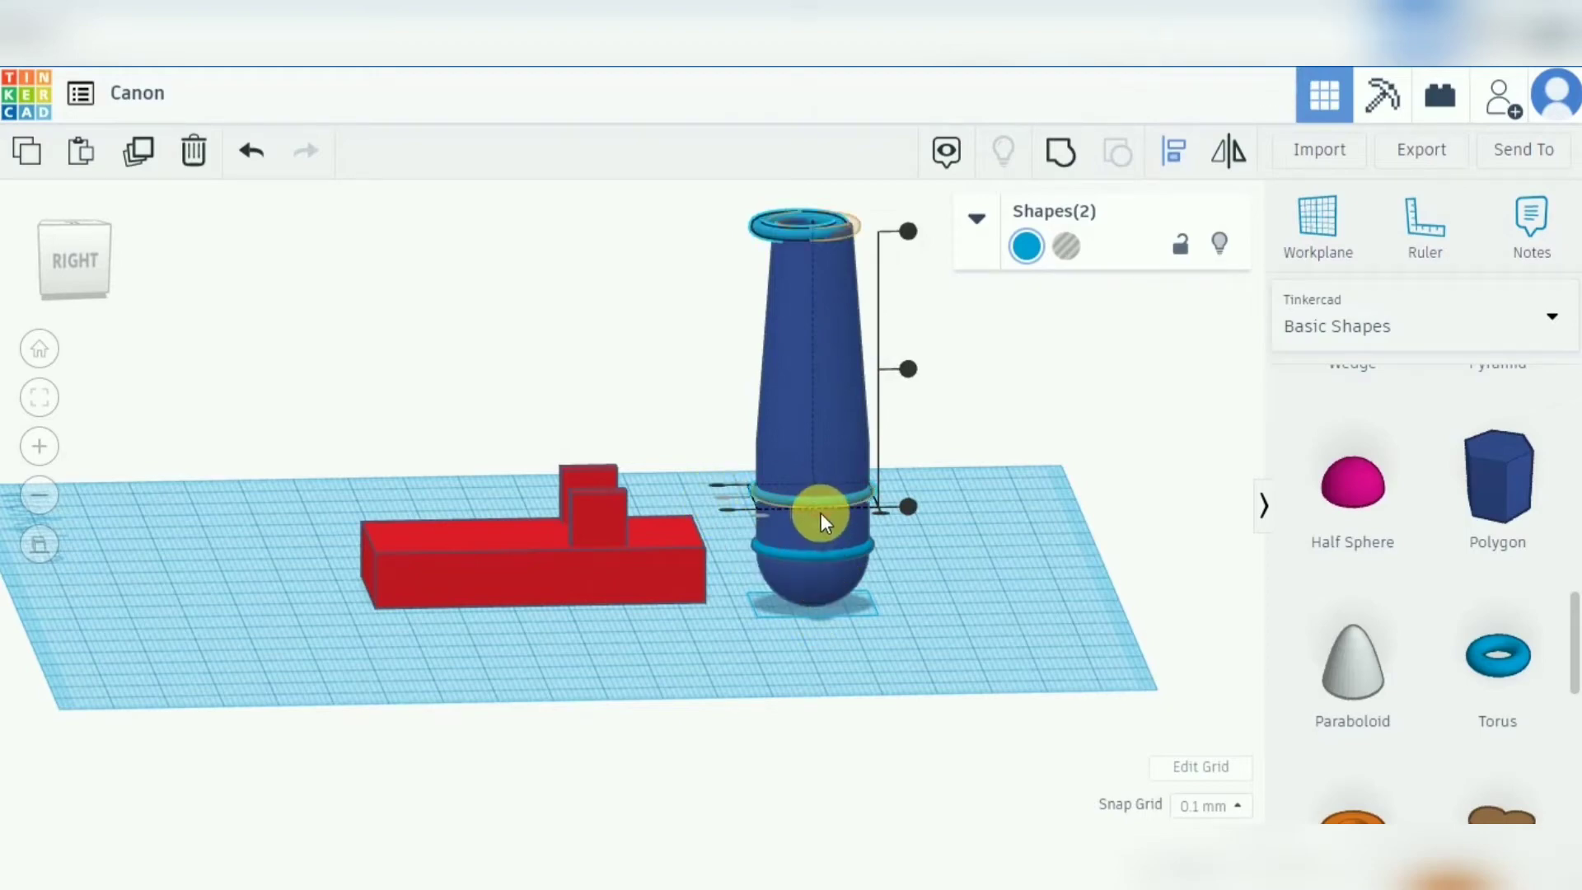
click(995, 437)
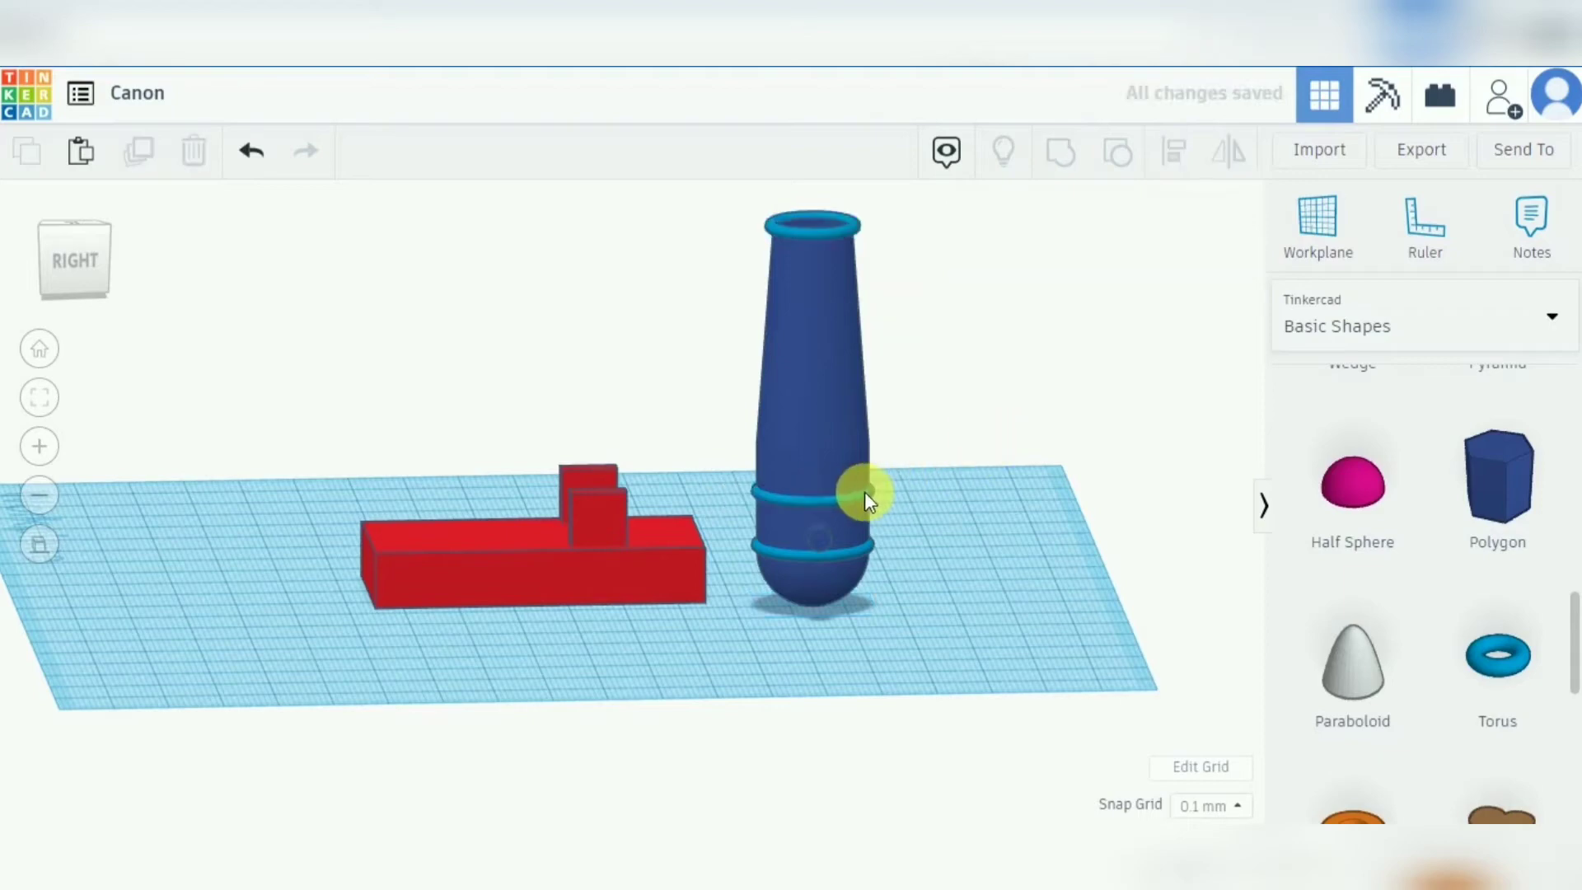
Undo the accidental change to the middle torus ring and raise it to an elevation of about 25.4 mm.
click(863, 492)
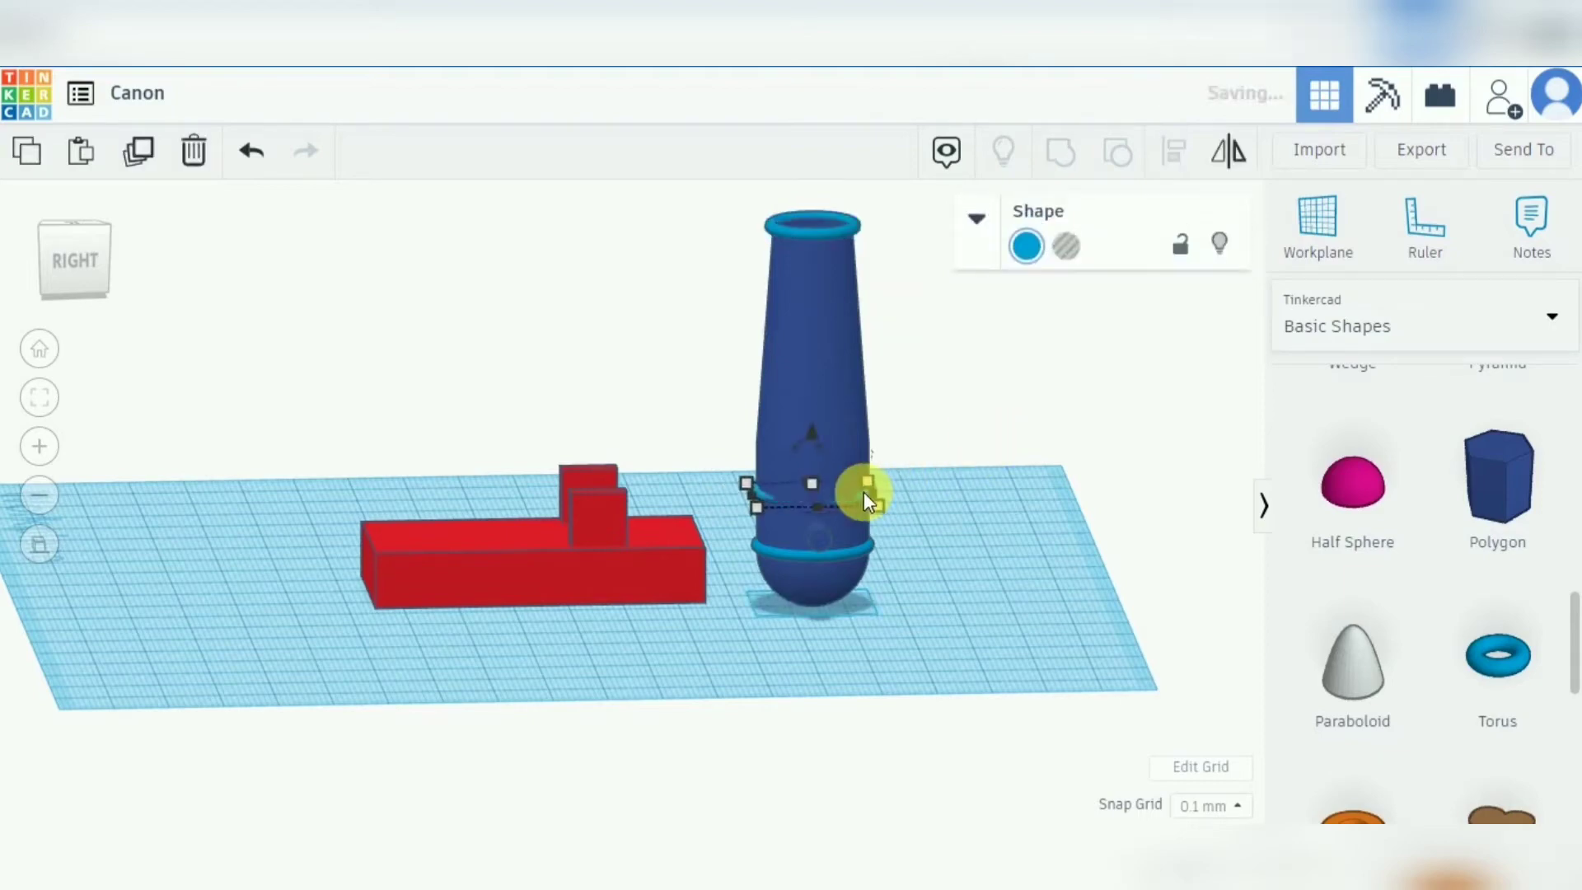
key(ctrl+z)
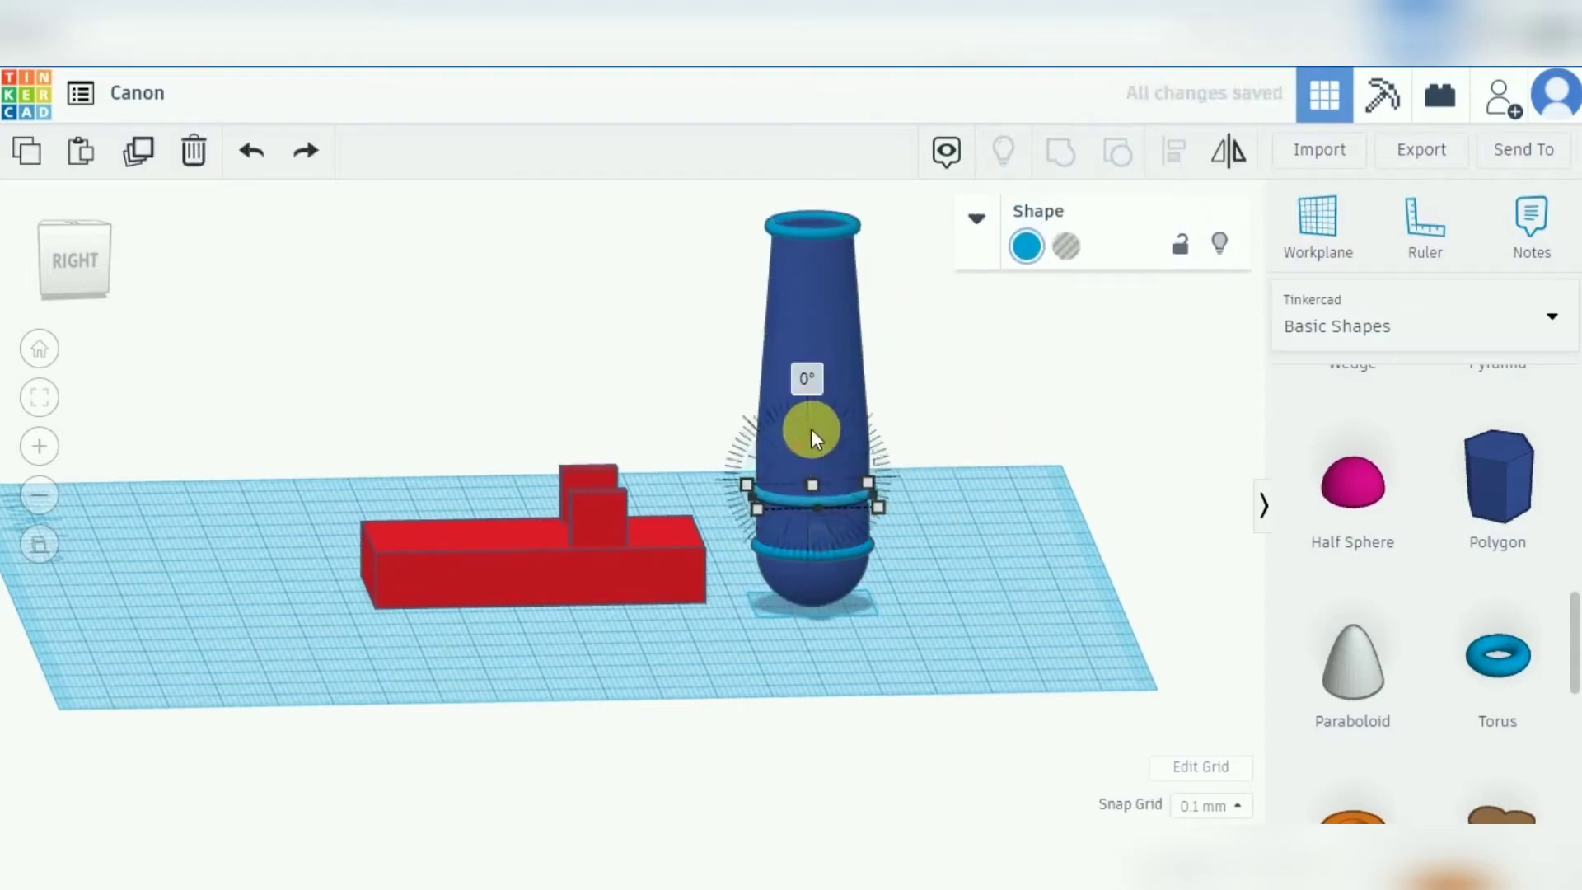
drag(811, 428, 813, 402)
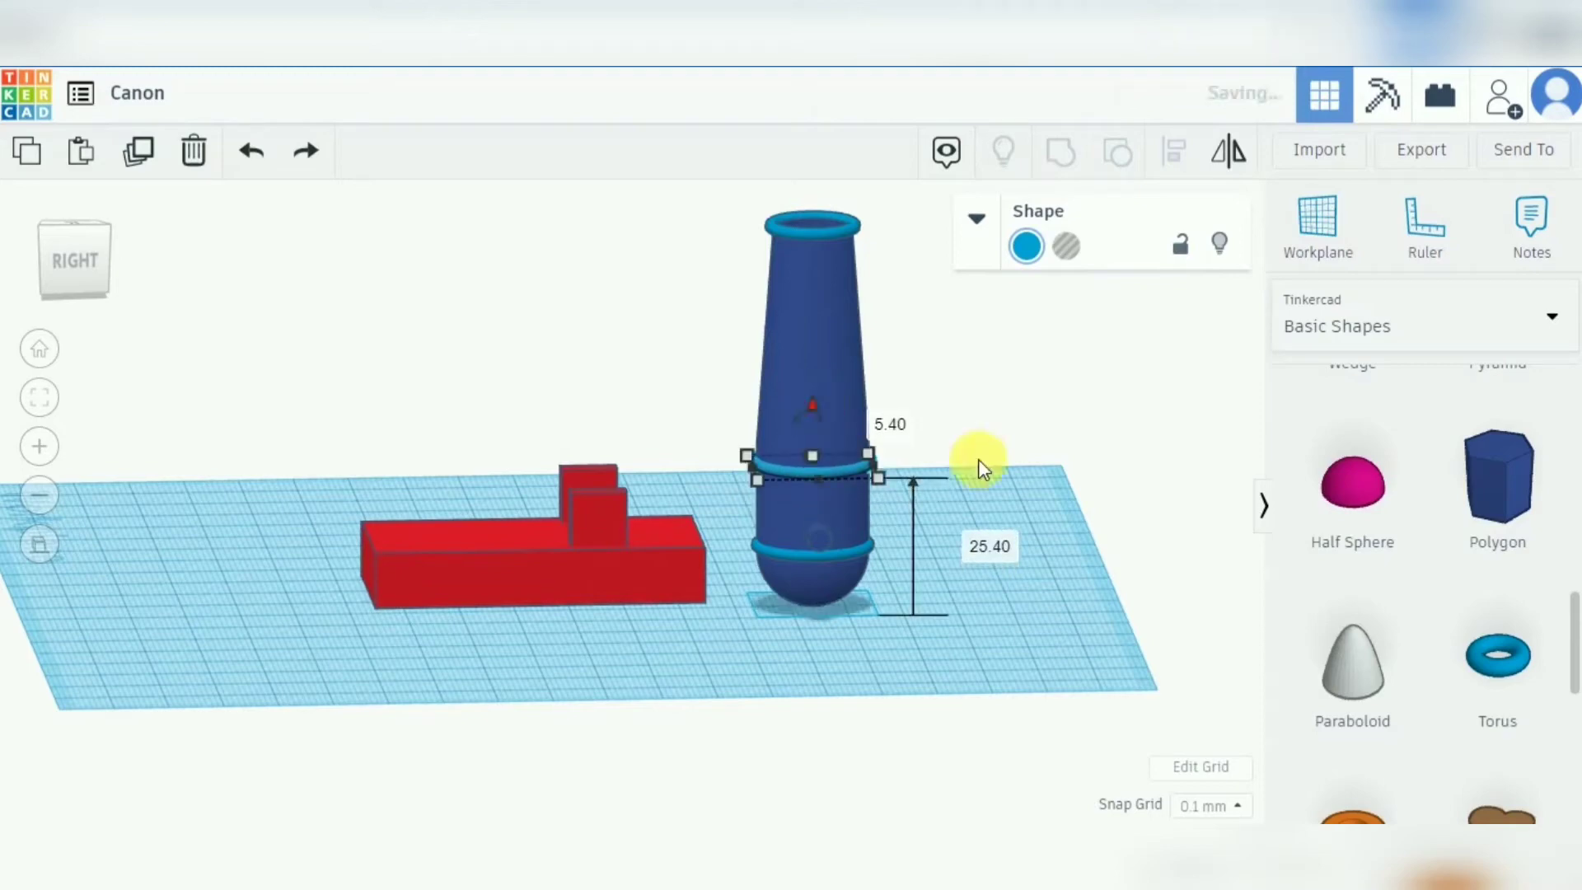
click(1000, 446)
Group the barrel with its three torus rings and rotate the group -90° so it lies horizontally.
drag(753, 207, 901, 605)
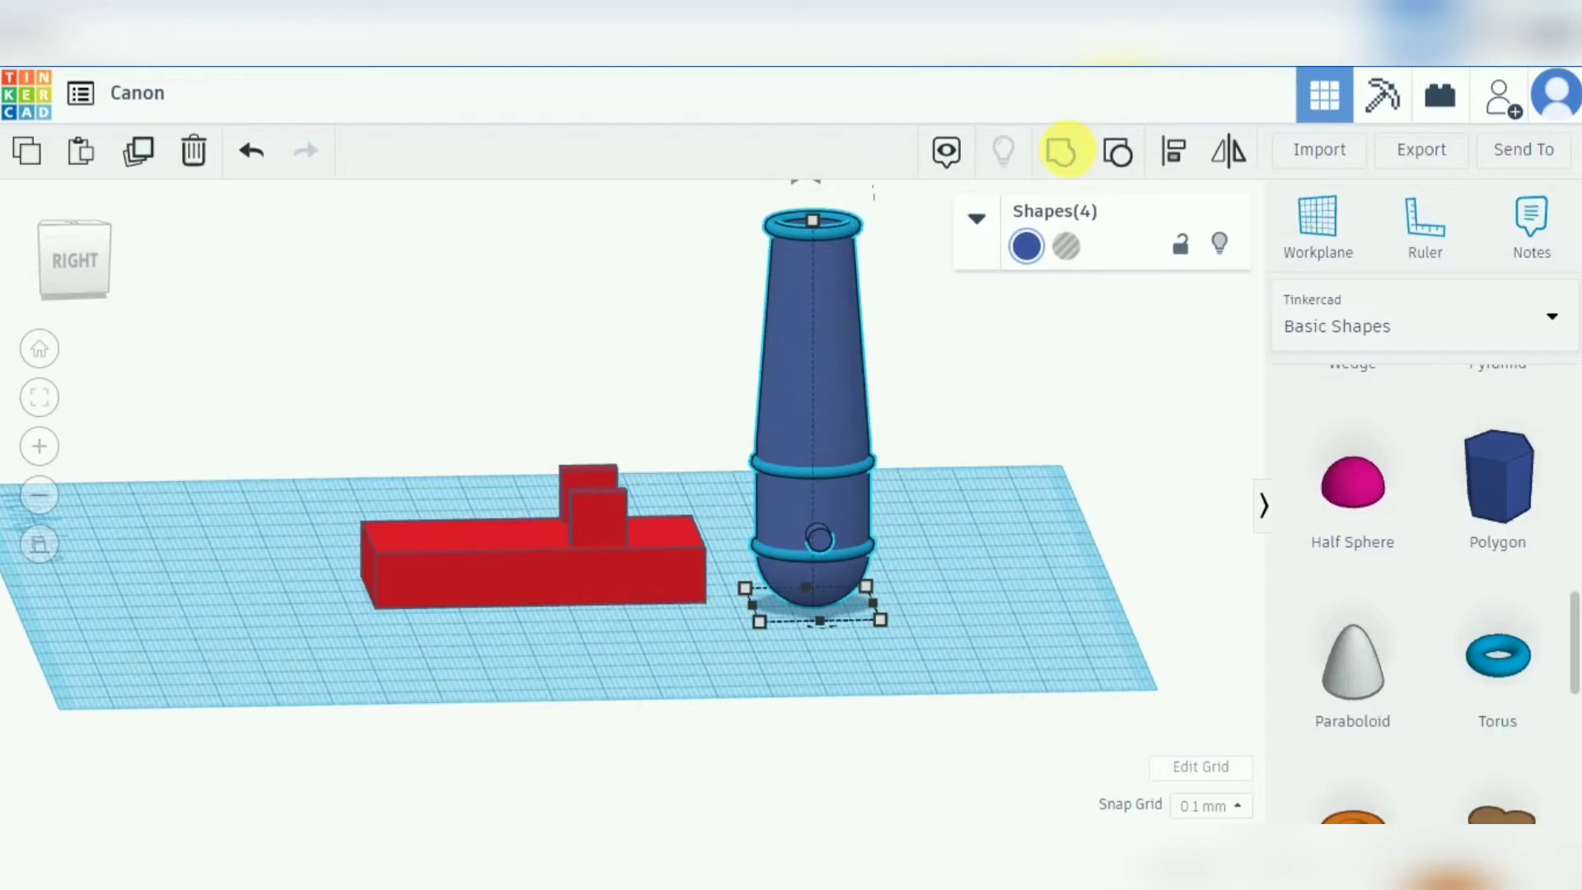
click(1062, 150)
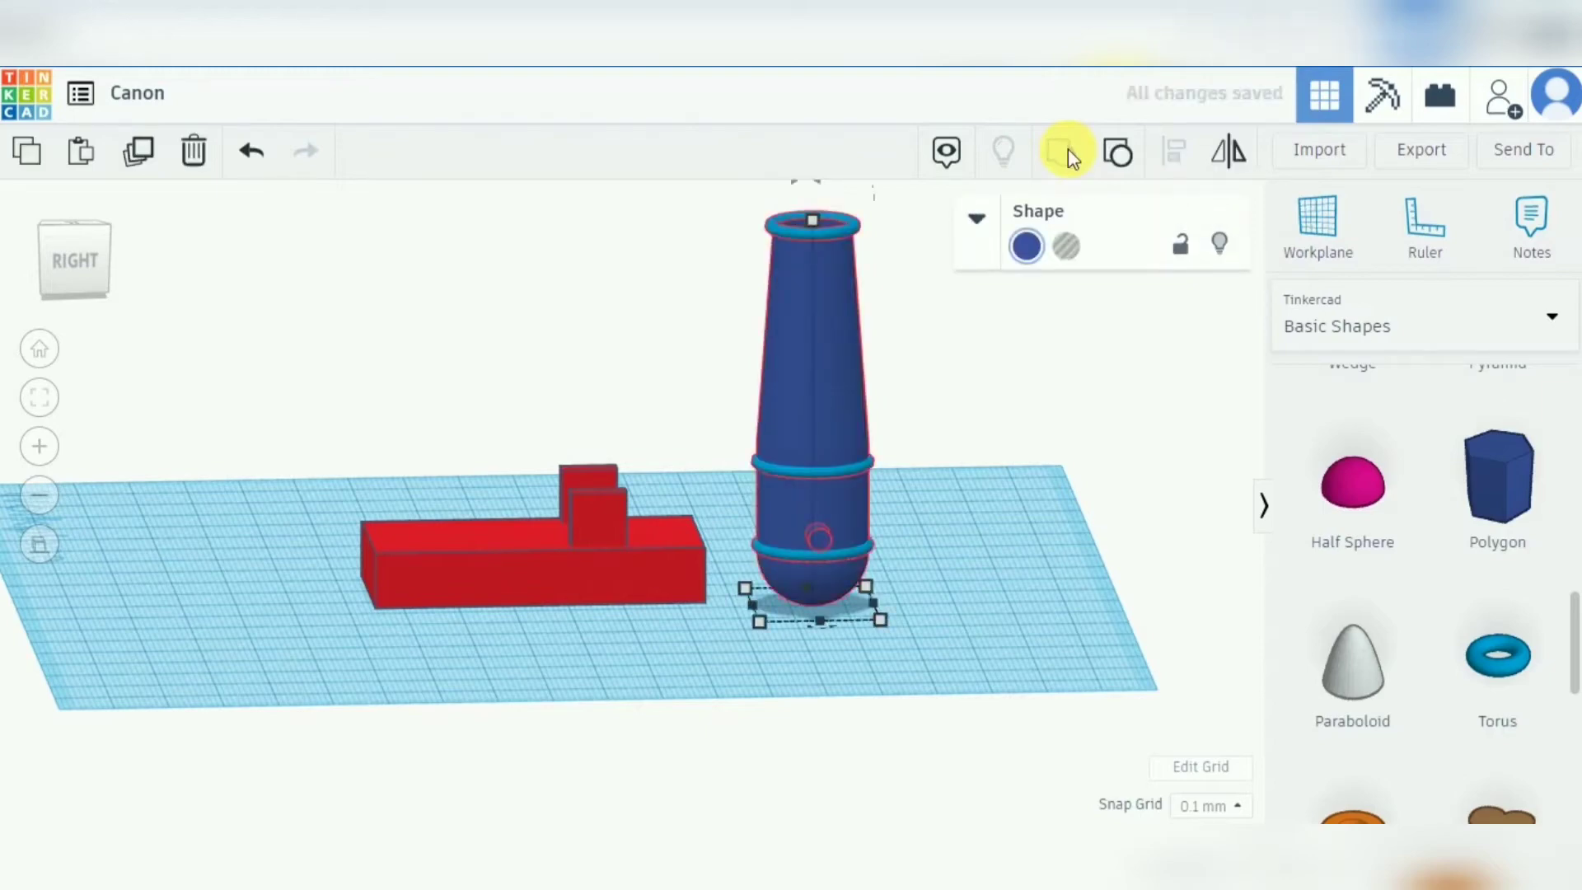
mouse_move(807, 180)
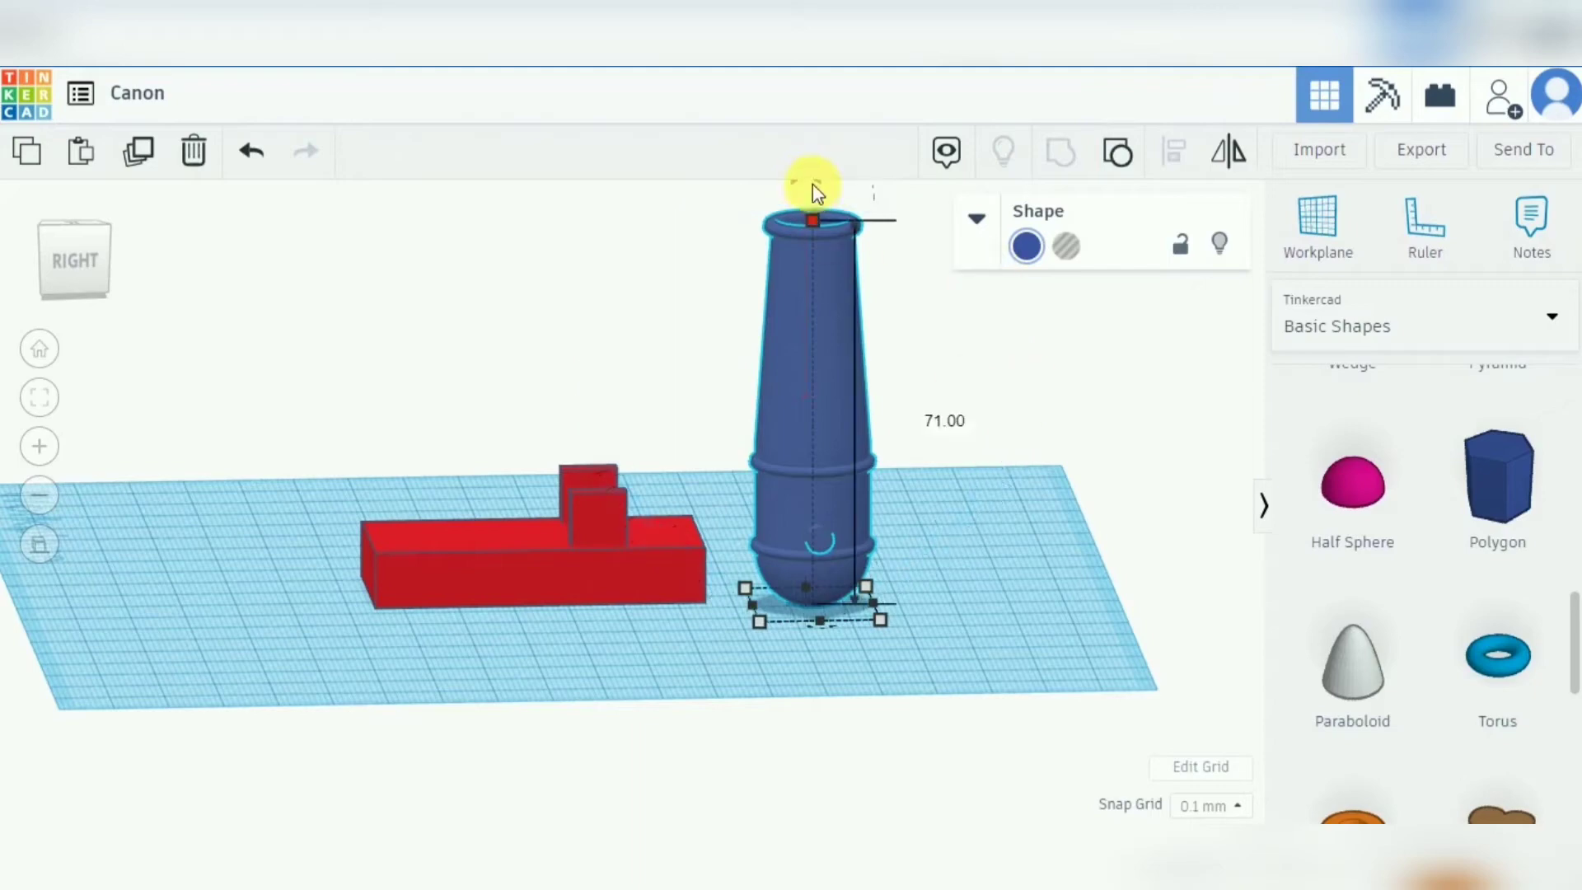
drag(805, 177, 1011, 399)
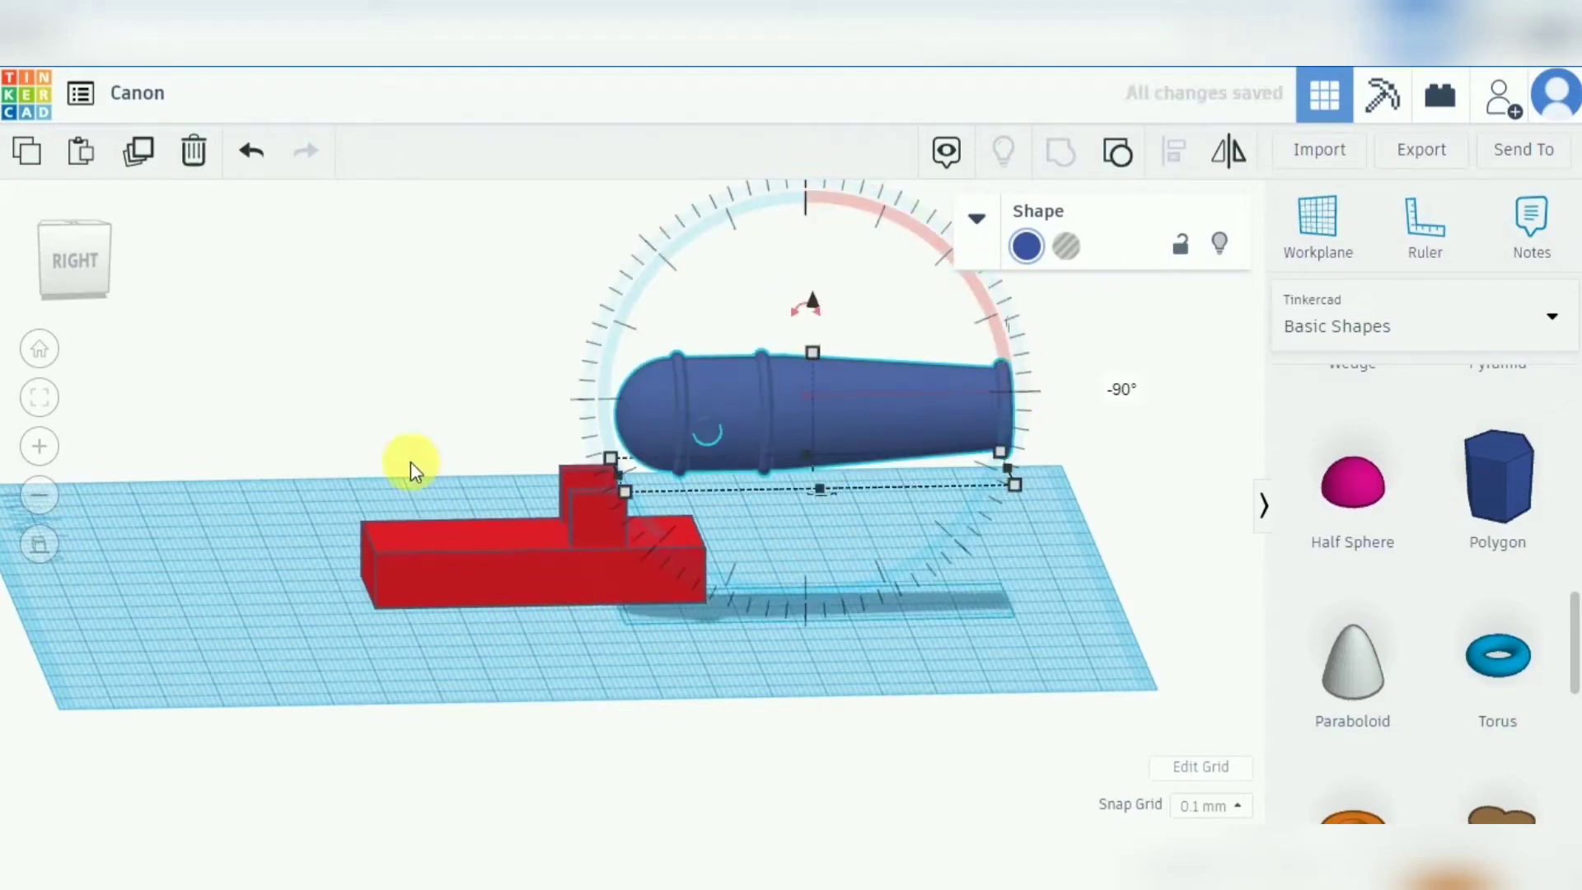
Group the red base with its two side supports into one shape.
drag(411, 437, 601, 591)
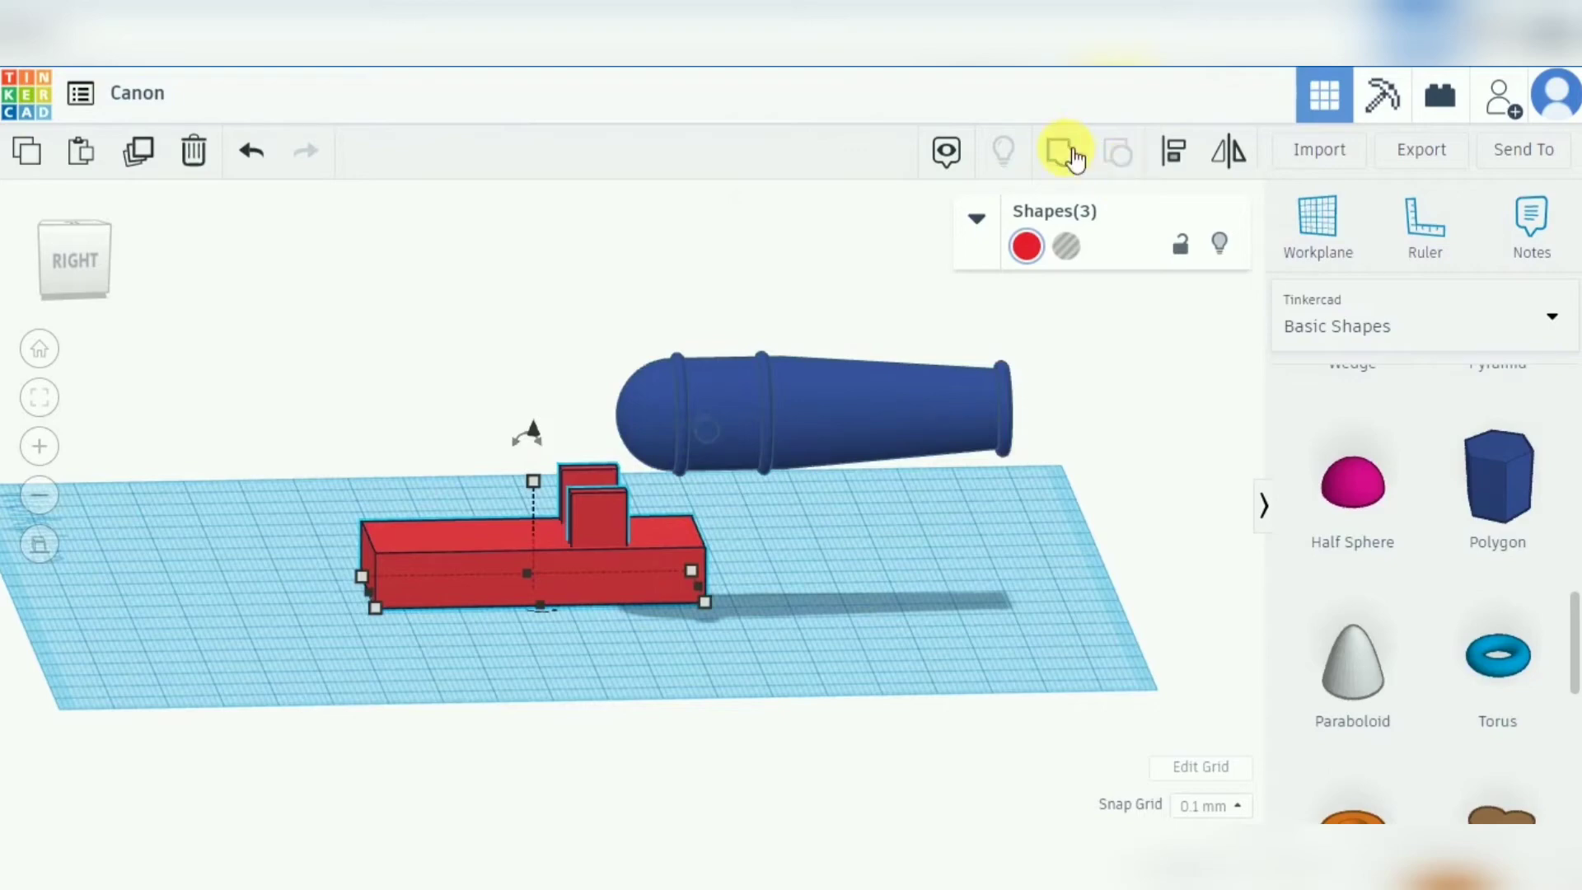
click(1069, 154)
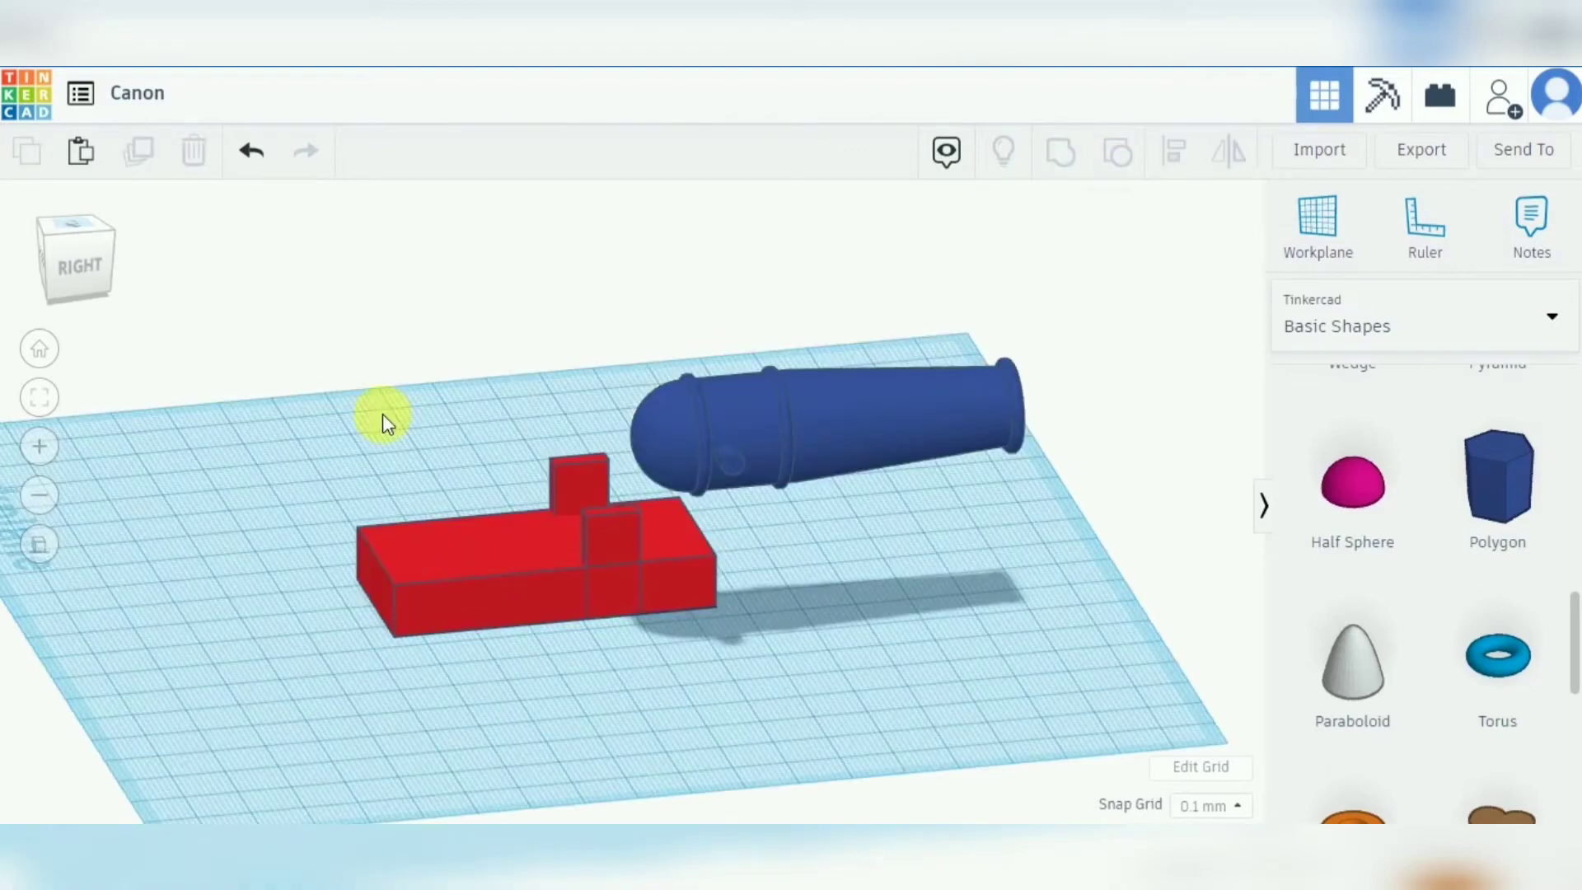
drag(555, 546, 624, 583)
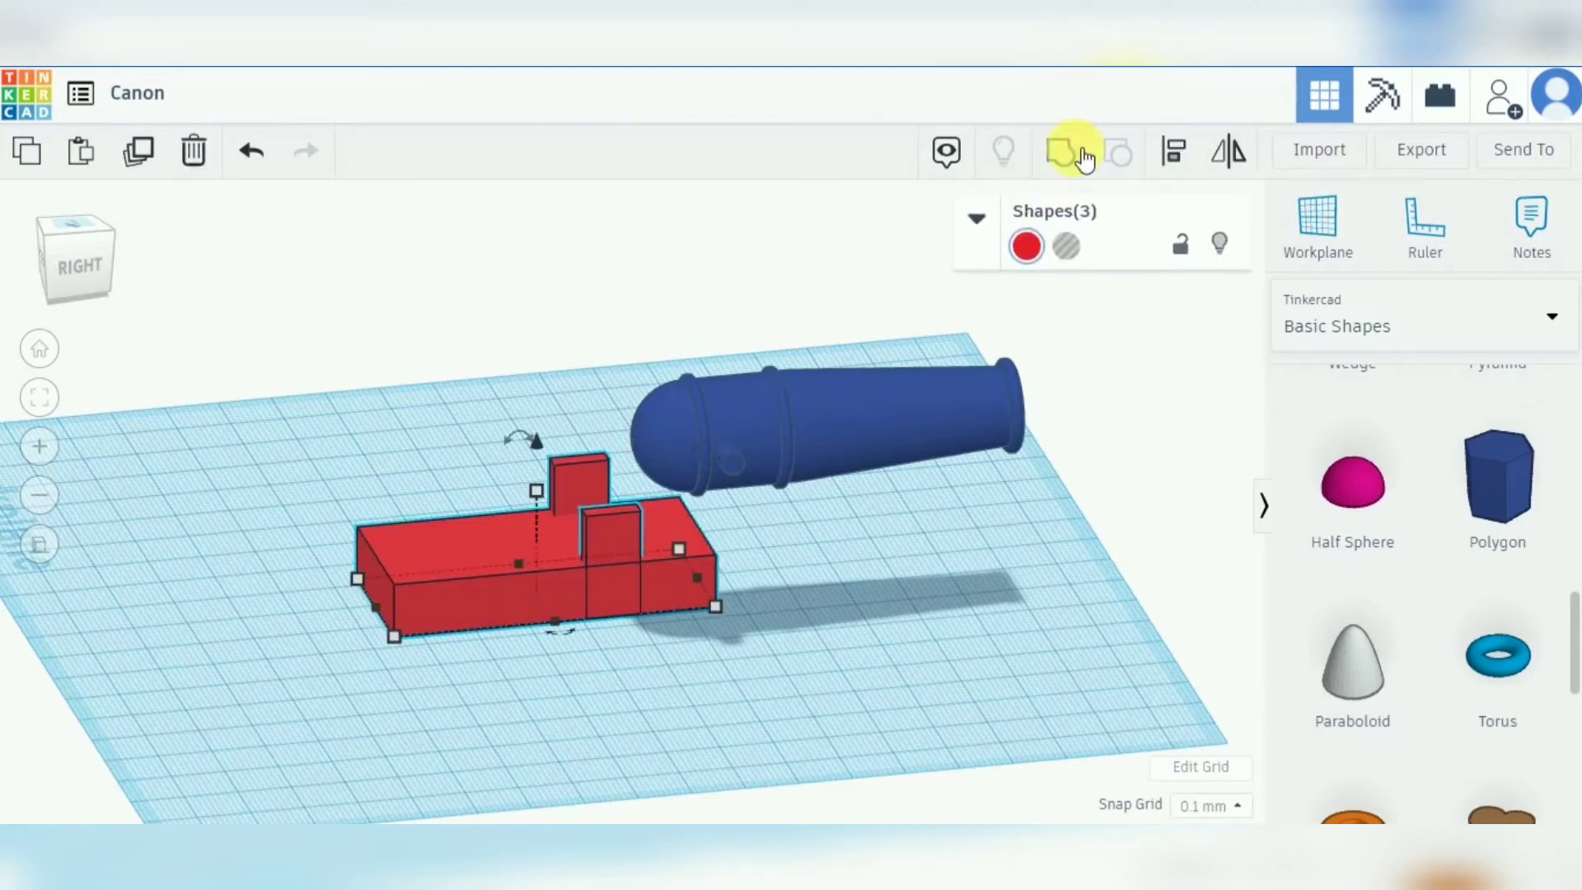
click(1083, 157)
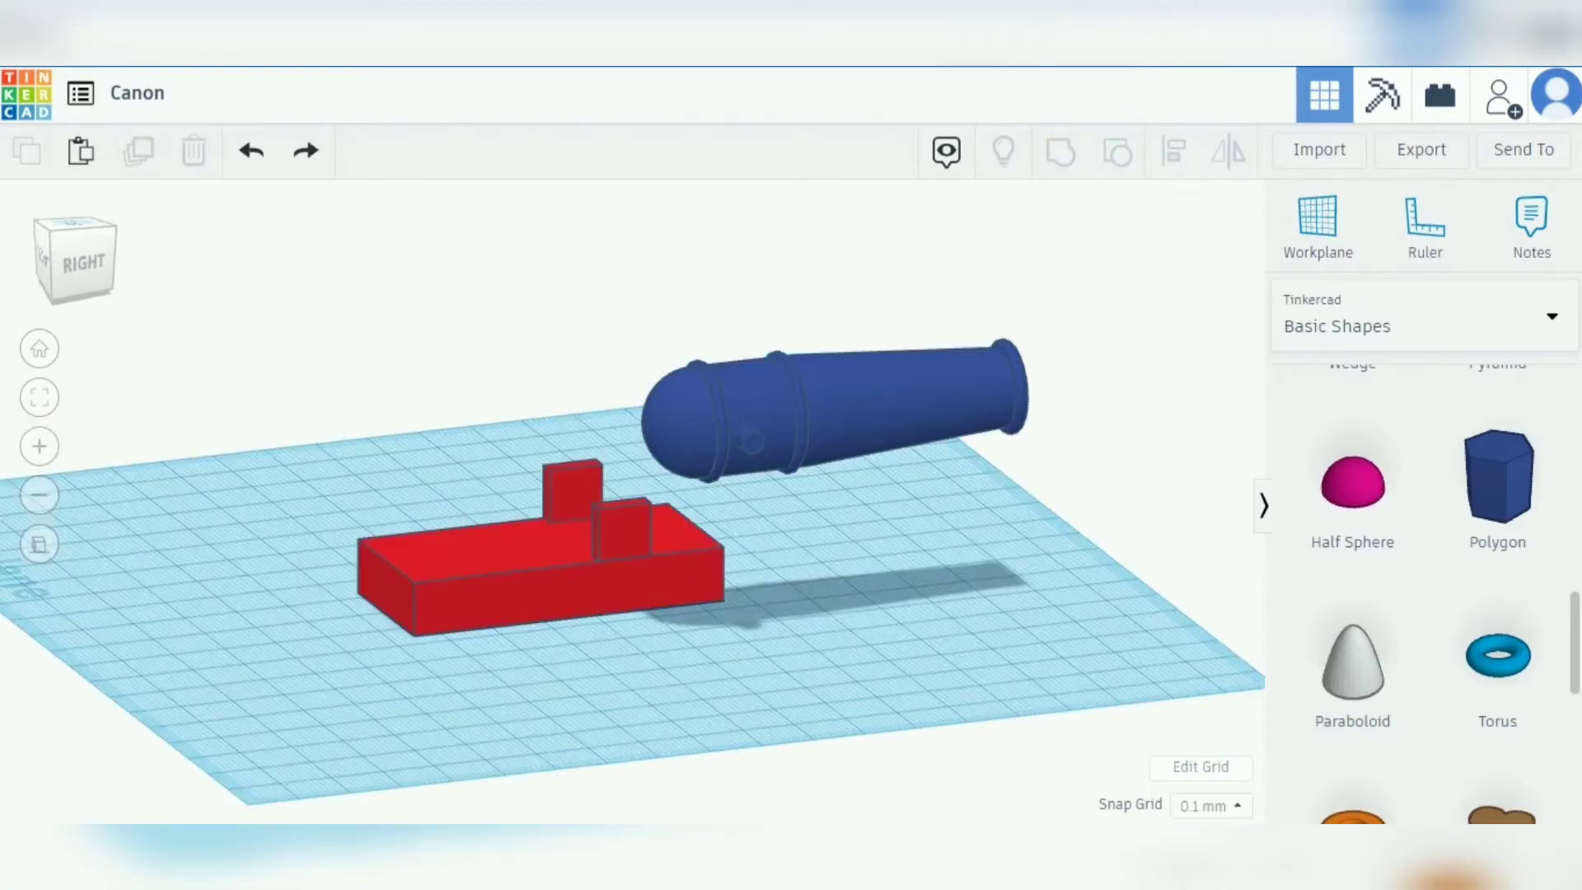
Centre-align the cannon barrel with the red base across the base's width.
click(66, 232)
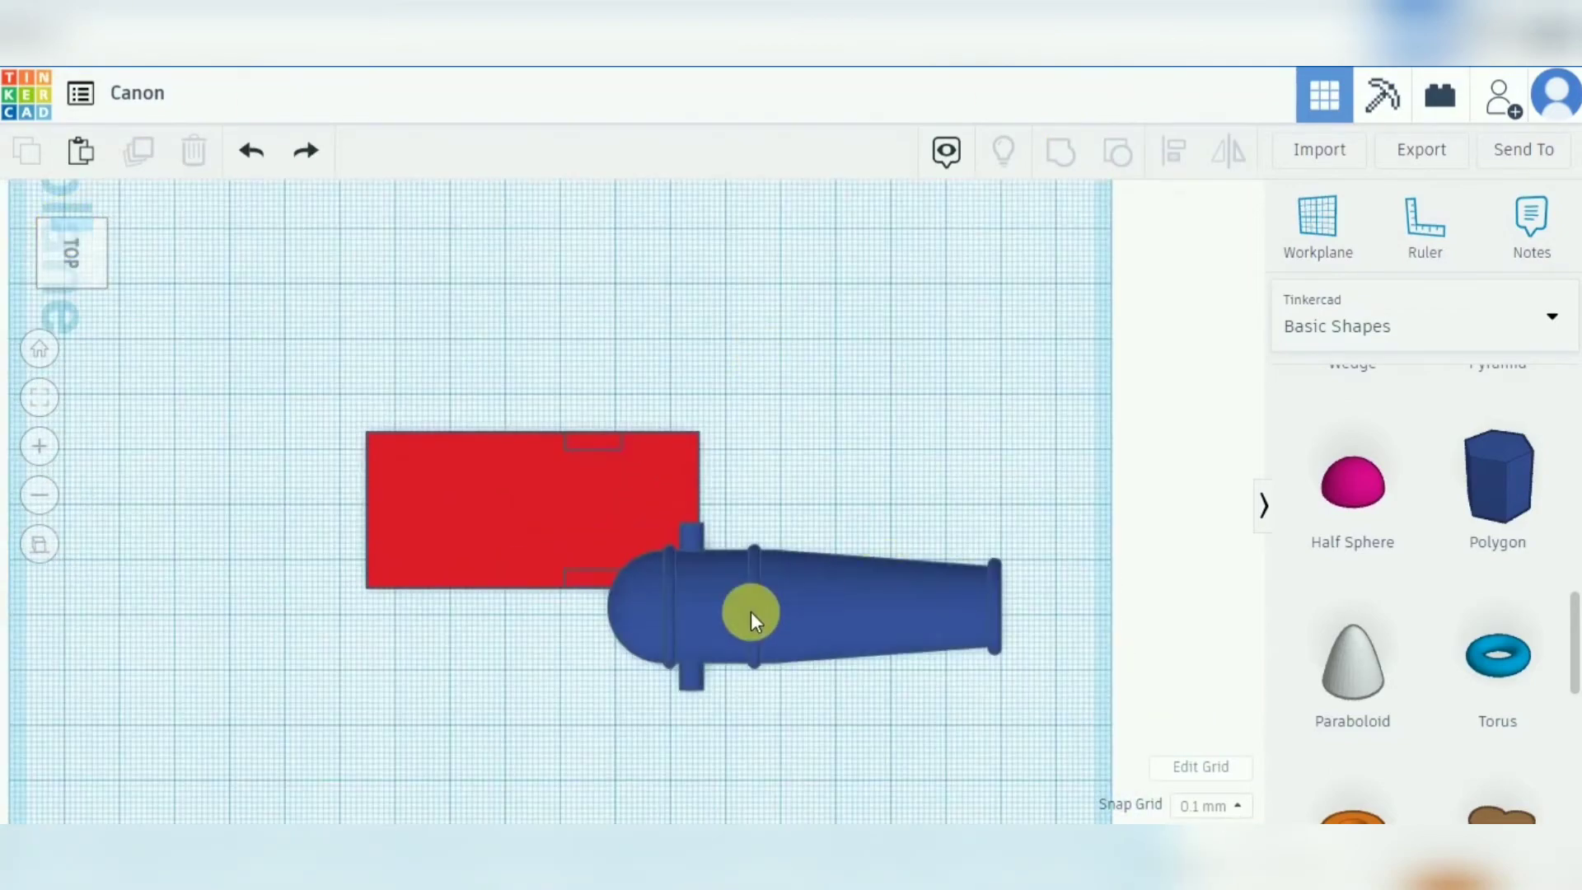
click(437, 556)
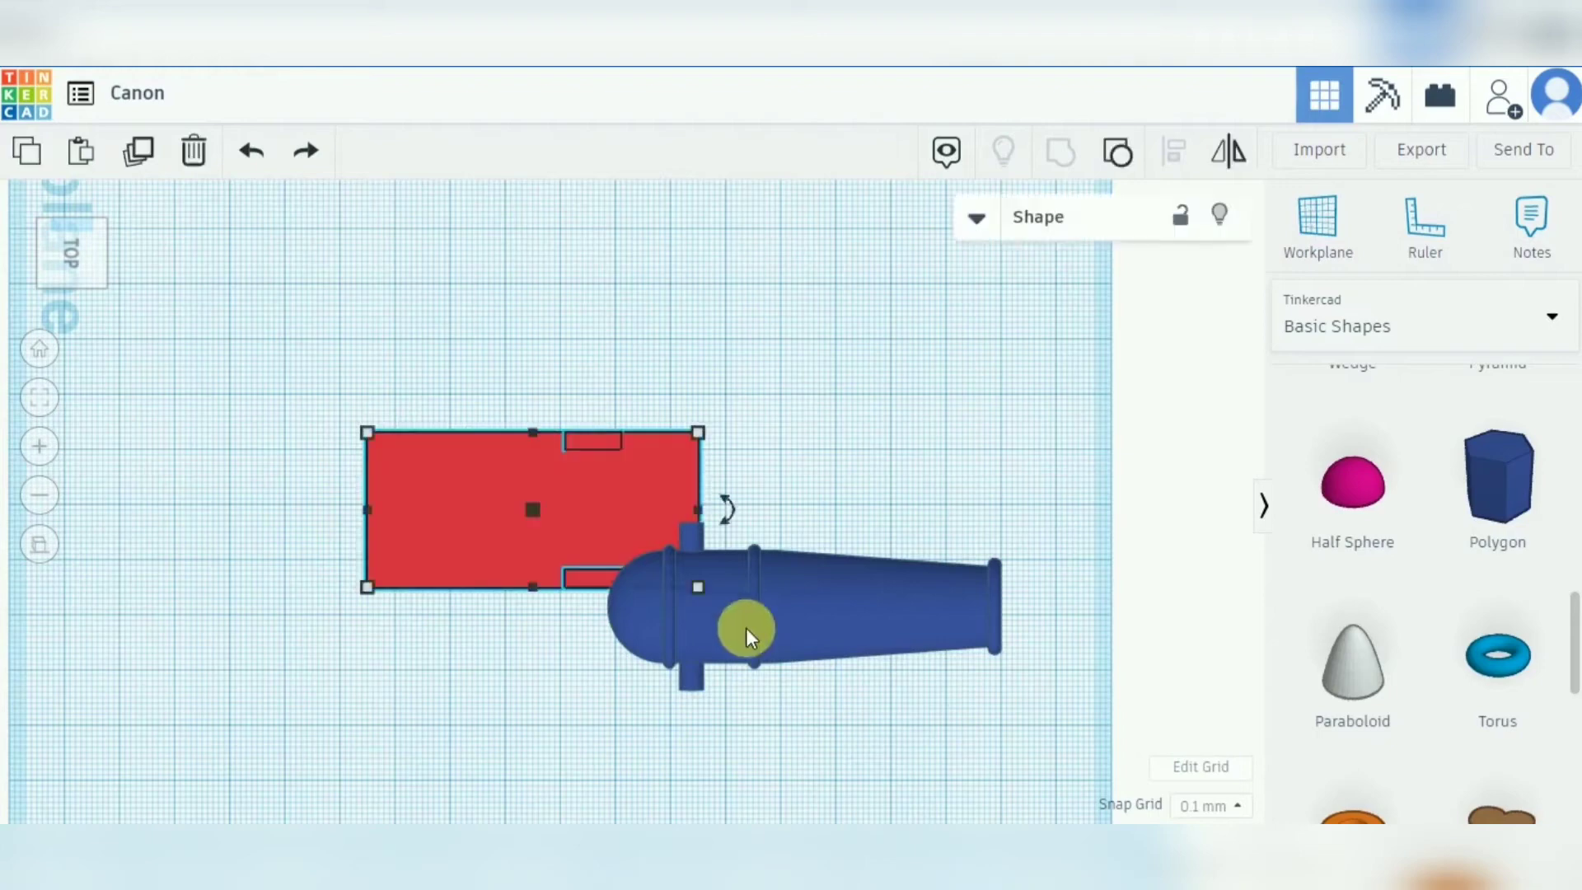
shift+click(745, 628)
click(1177, 152)
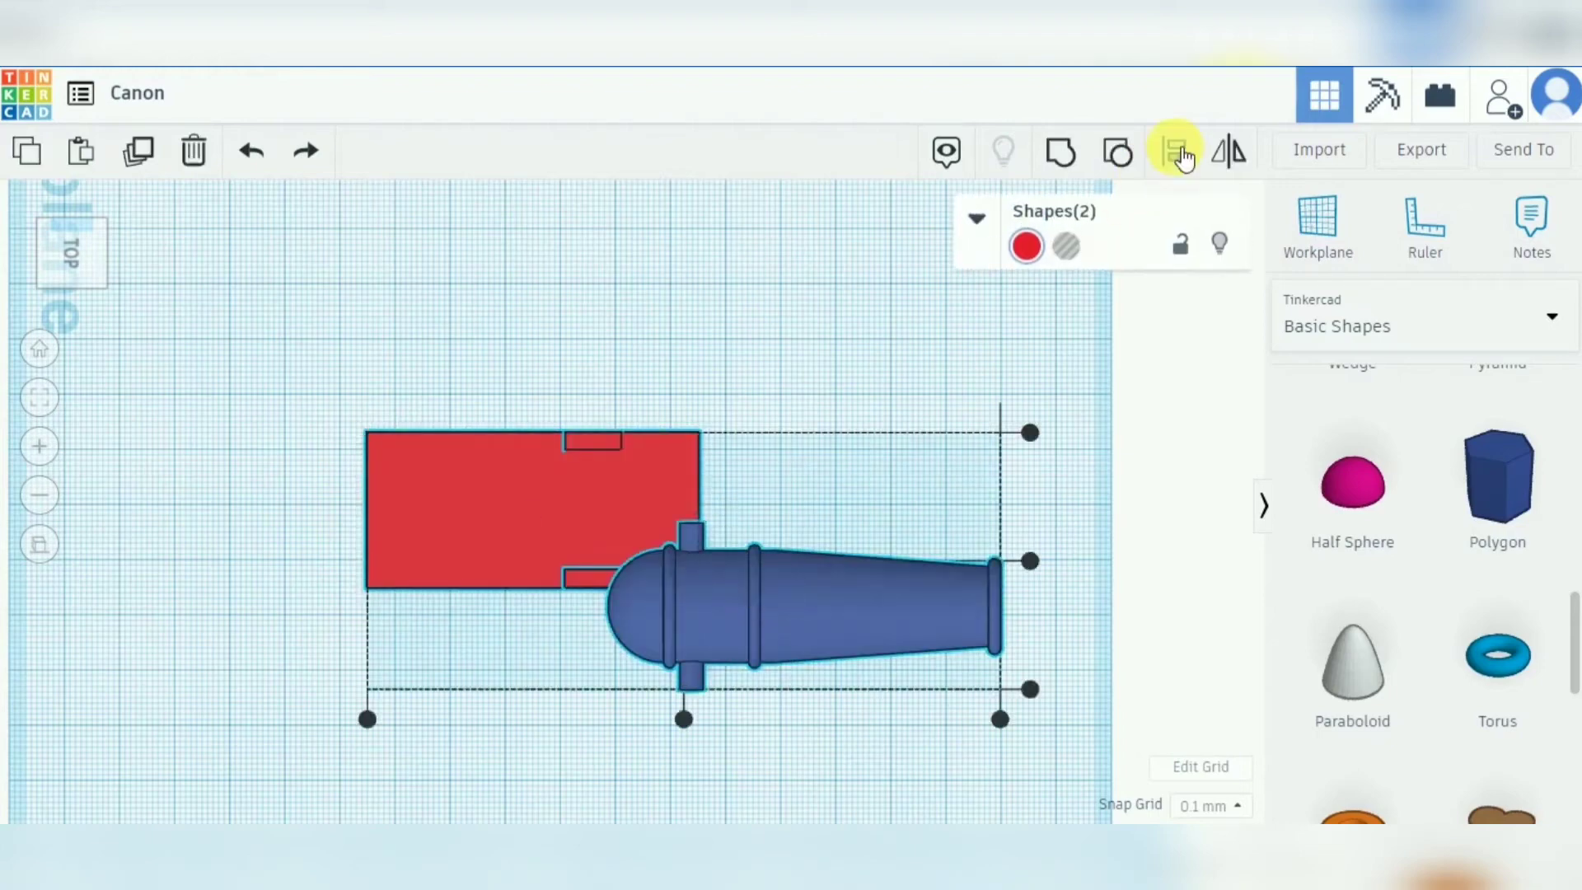
click(1031, 561)
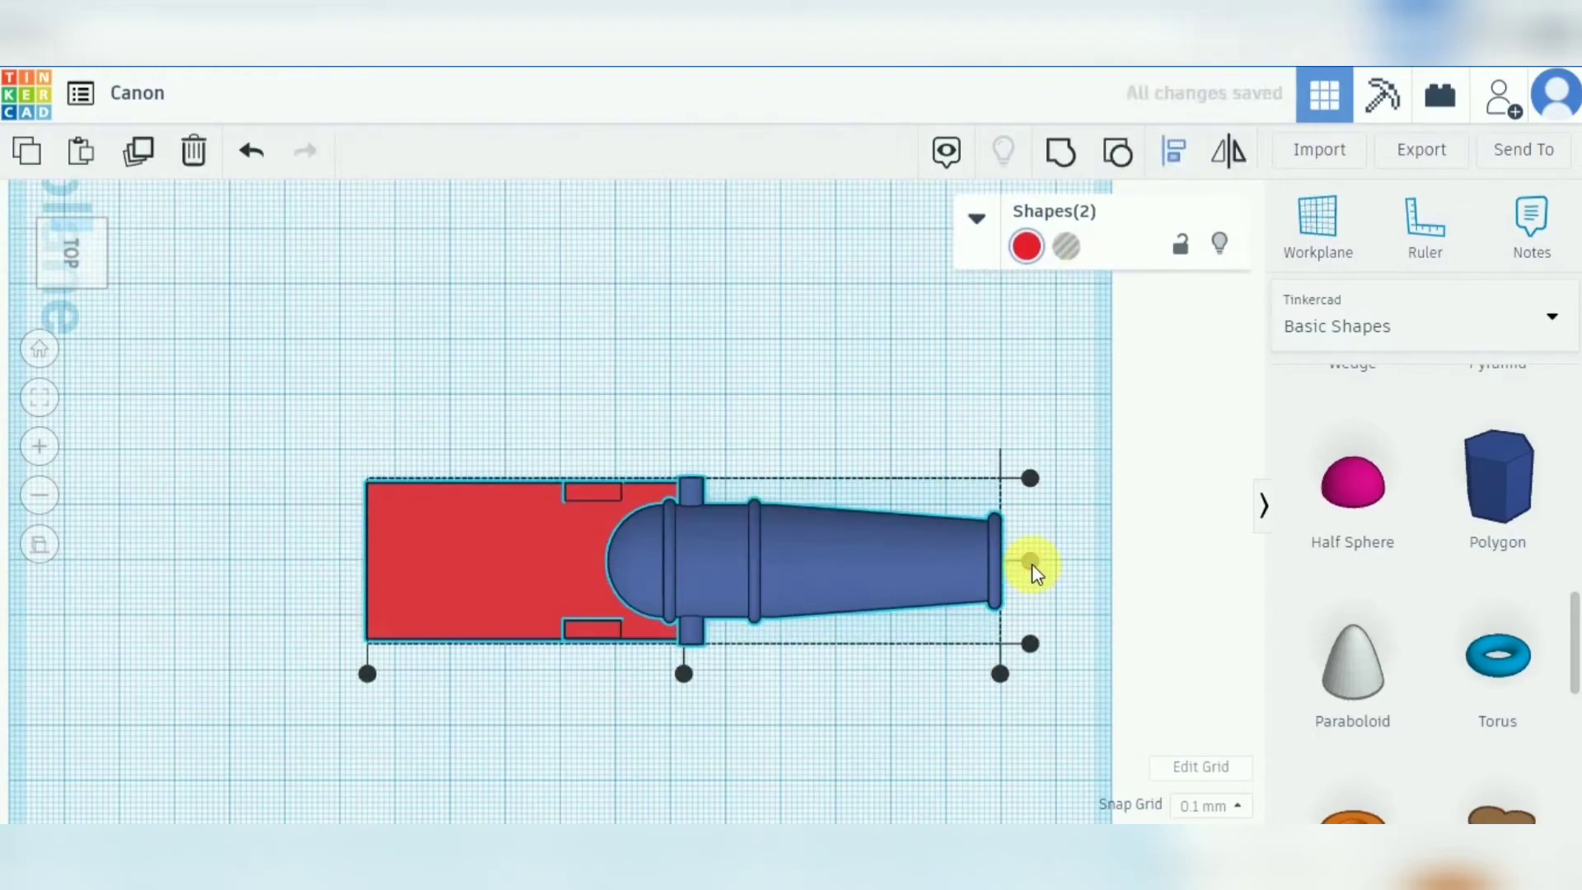
click(911, 716)
Move the barrel back along the base until its side pins line up with the middle of the two side supports.
click(735, 562)
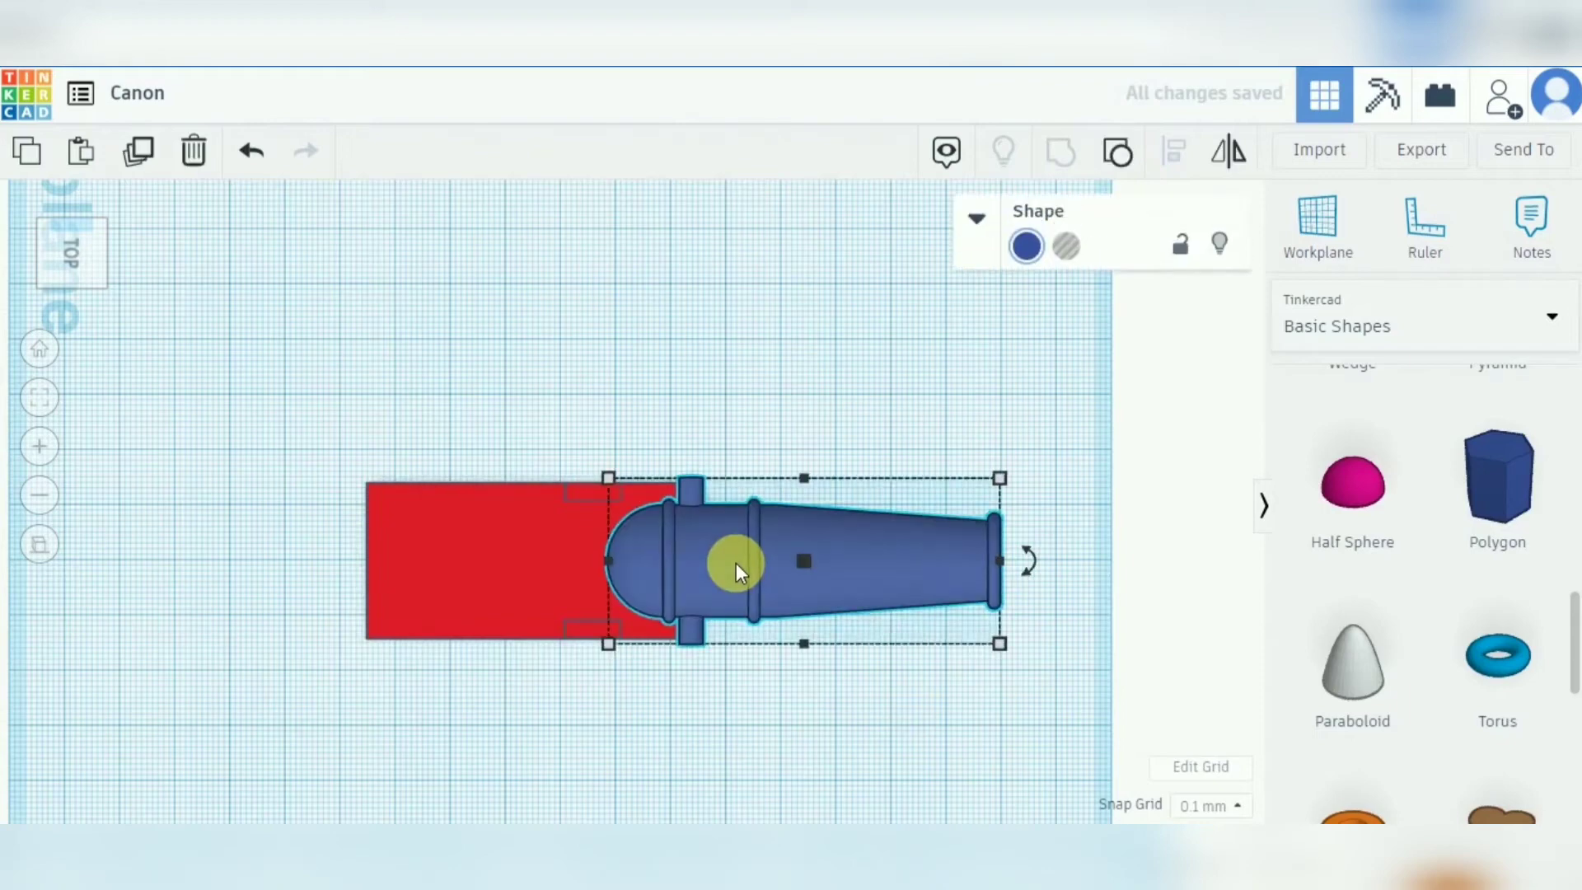
key(Left)
key(Left)
key(Left)
key(Left)
key(Left)
key(Left)
key(Left)
key(Left)
key(Left)
key(Left)
key(Left)
key(Left)
key(Left)
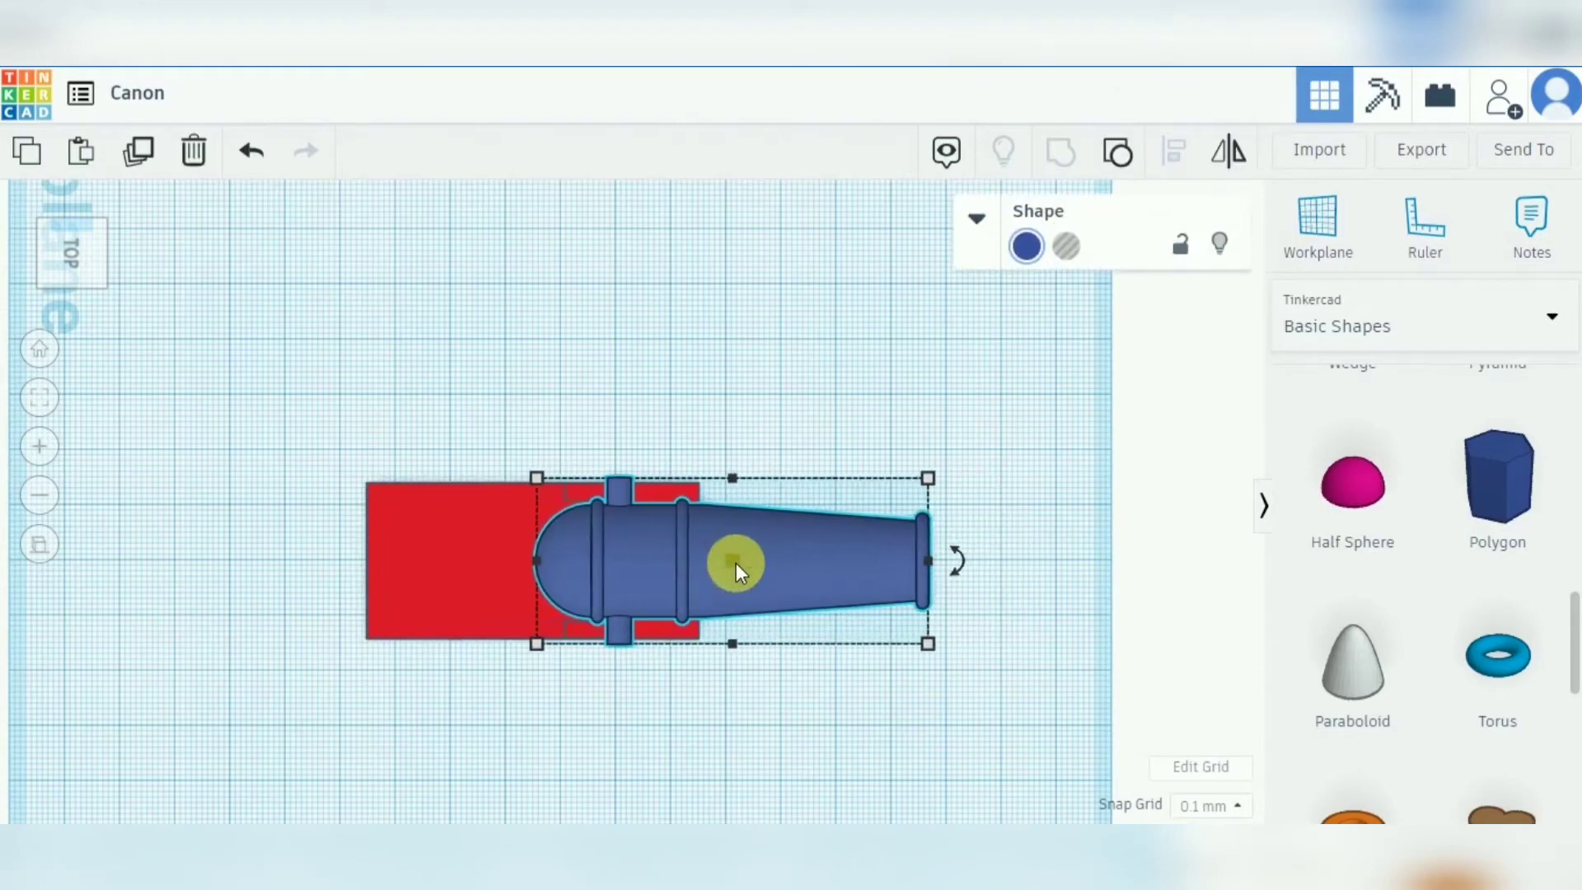
key(Left)
key(Left)
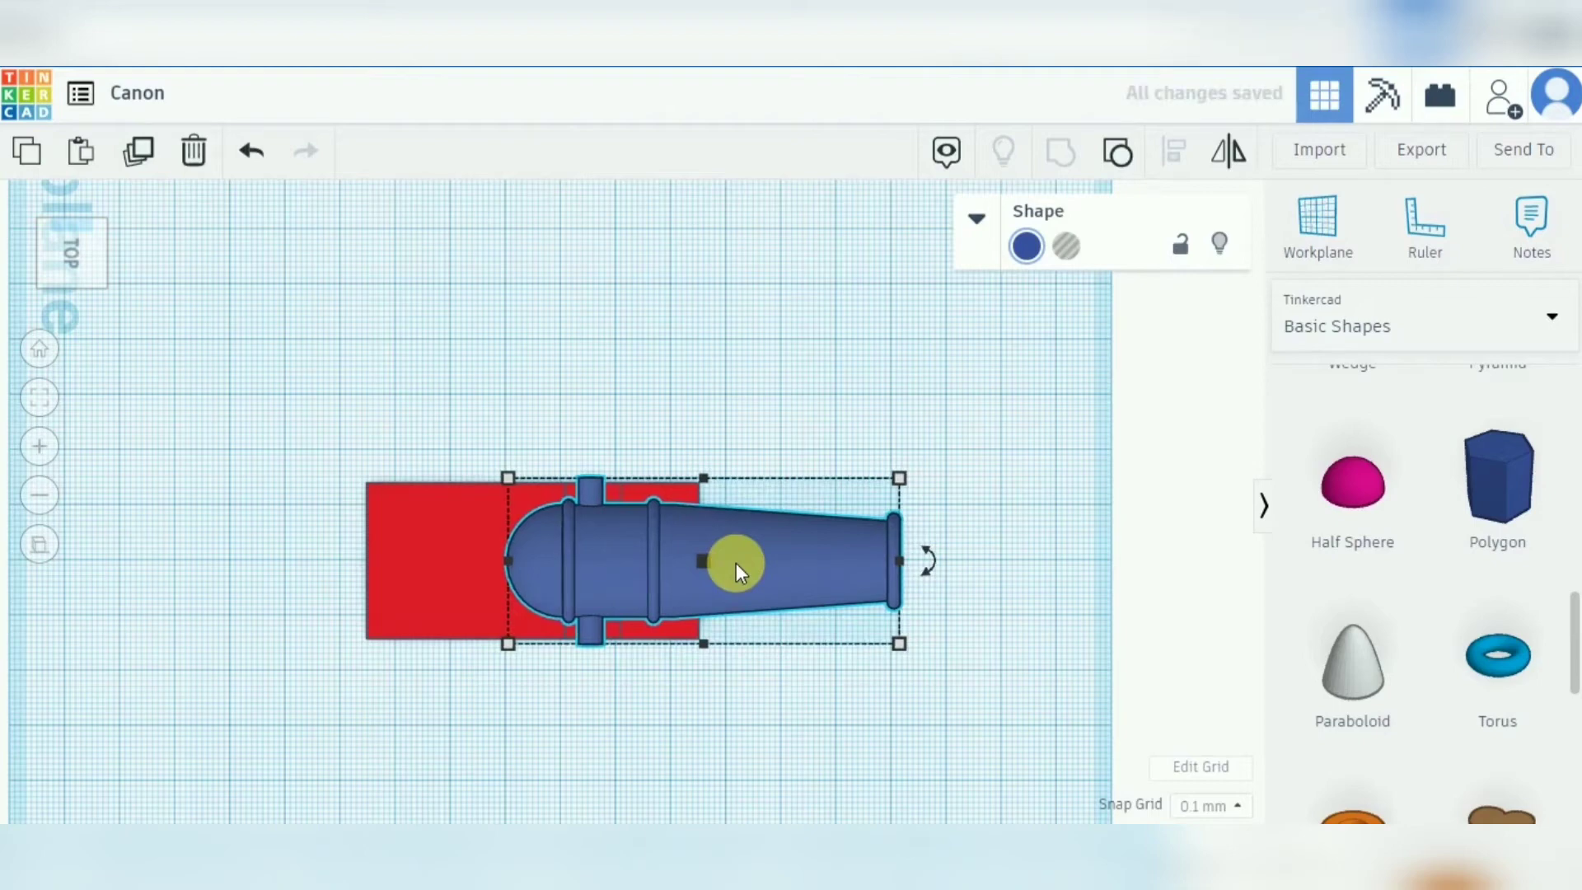
key(Right)
key(Right)
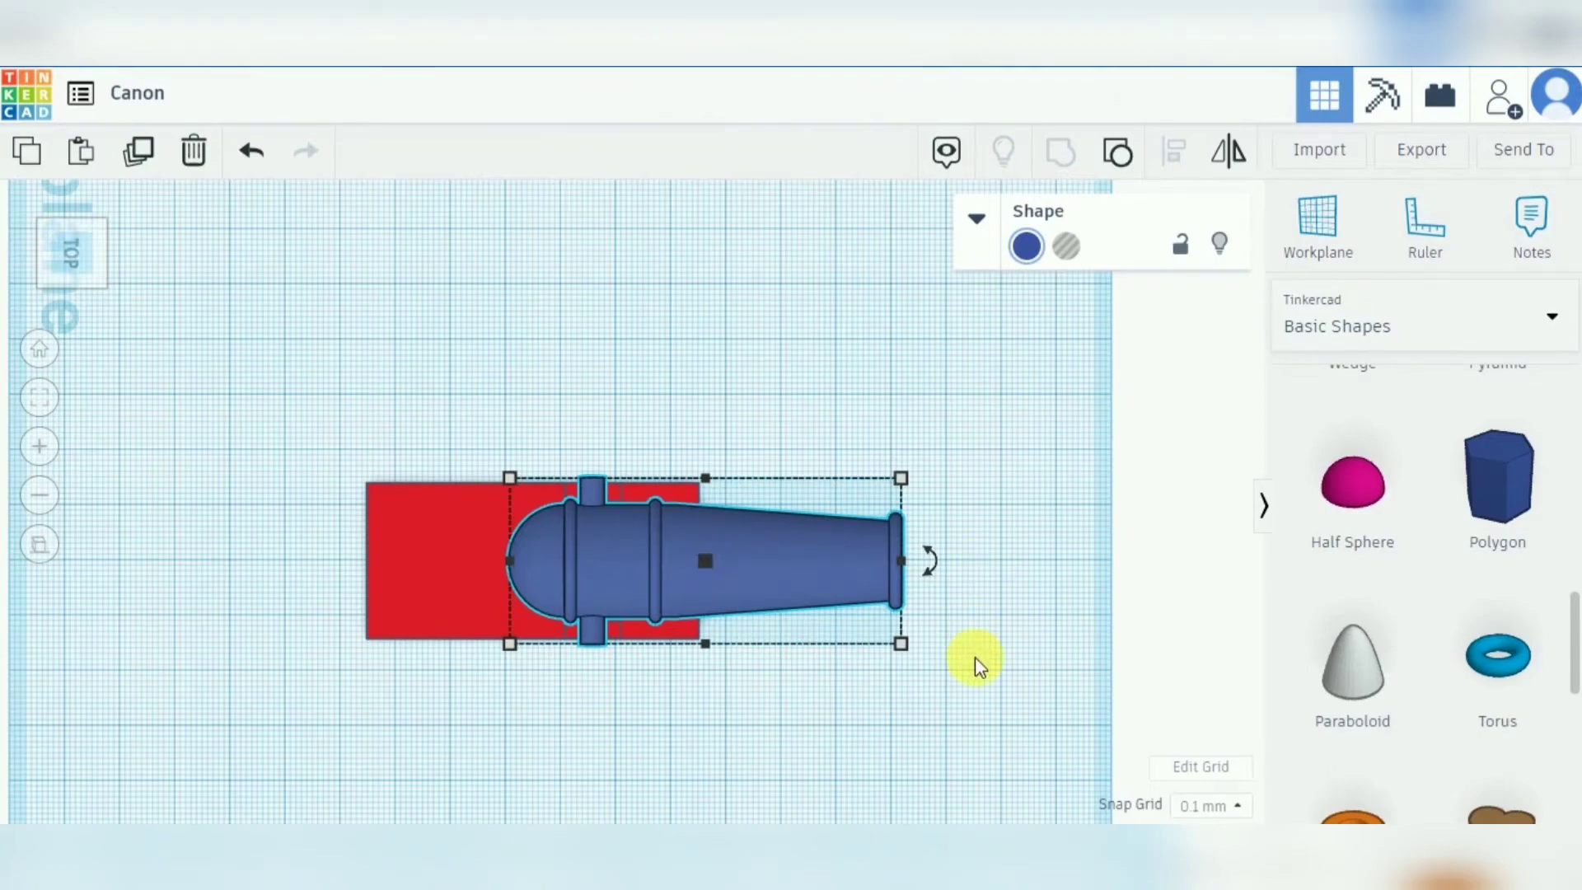
Lower the barrel by 16.5 mm so its side pins sit in the two supports.
right_drag(939, 565, 978, 511)
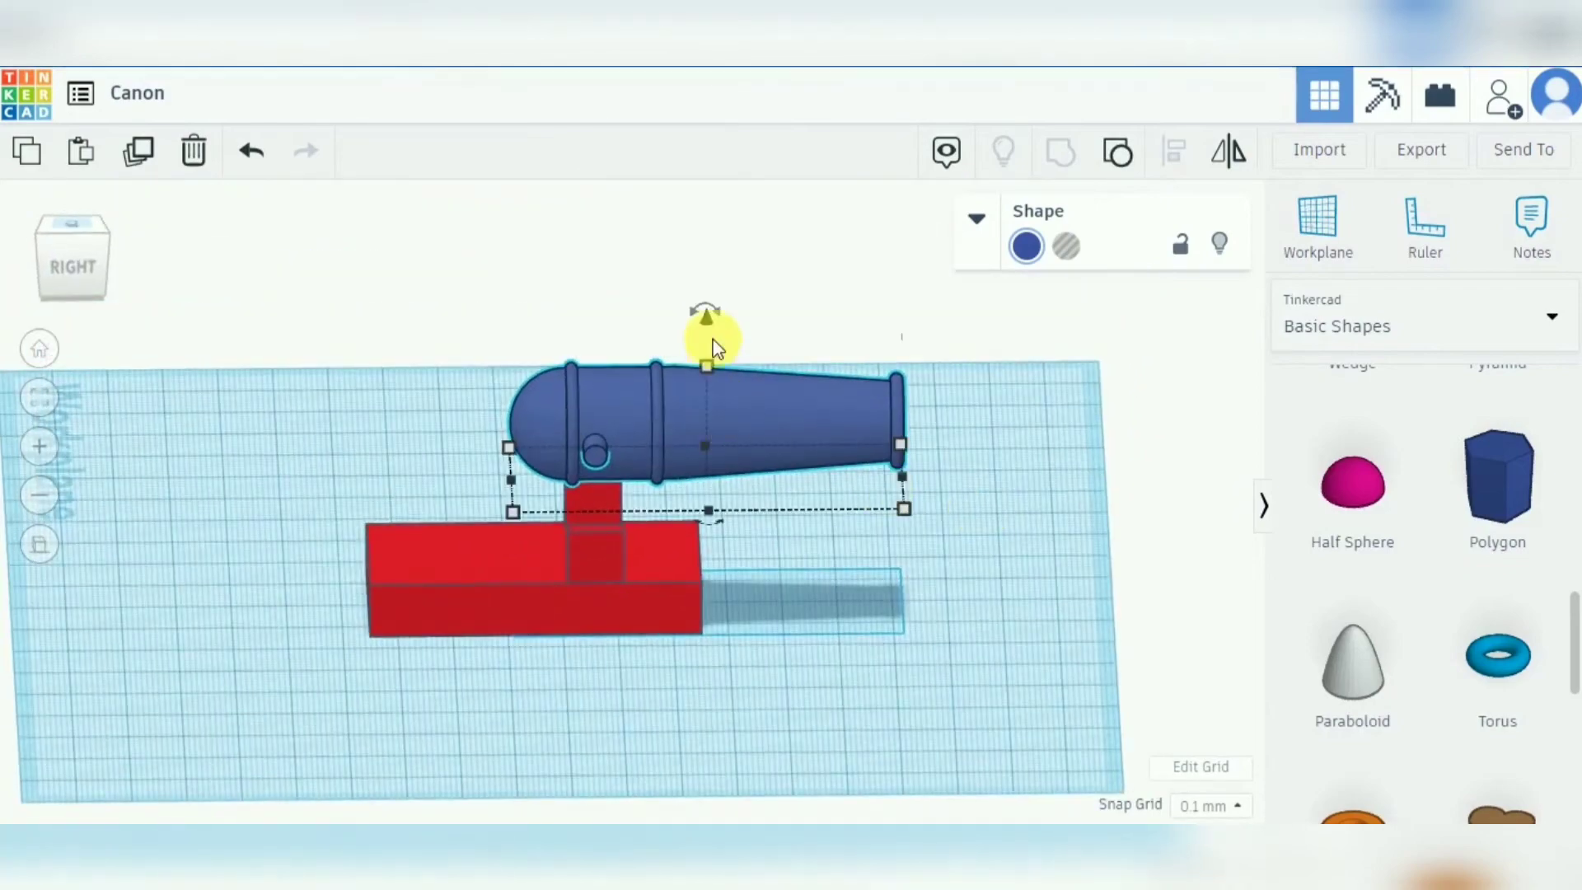
drag(708, 315, 710, 407)
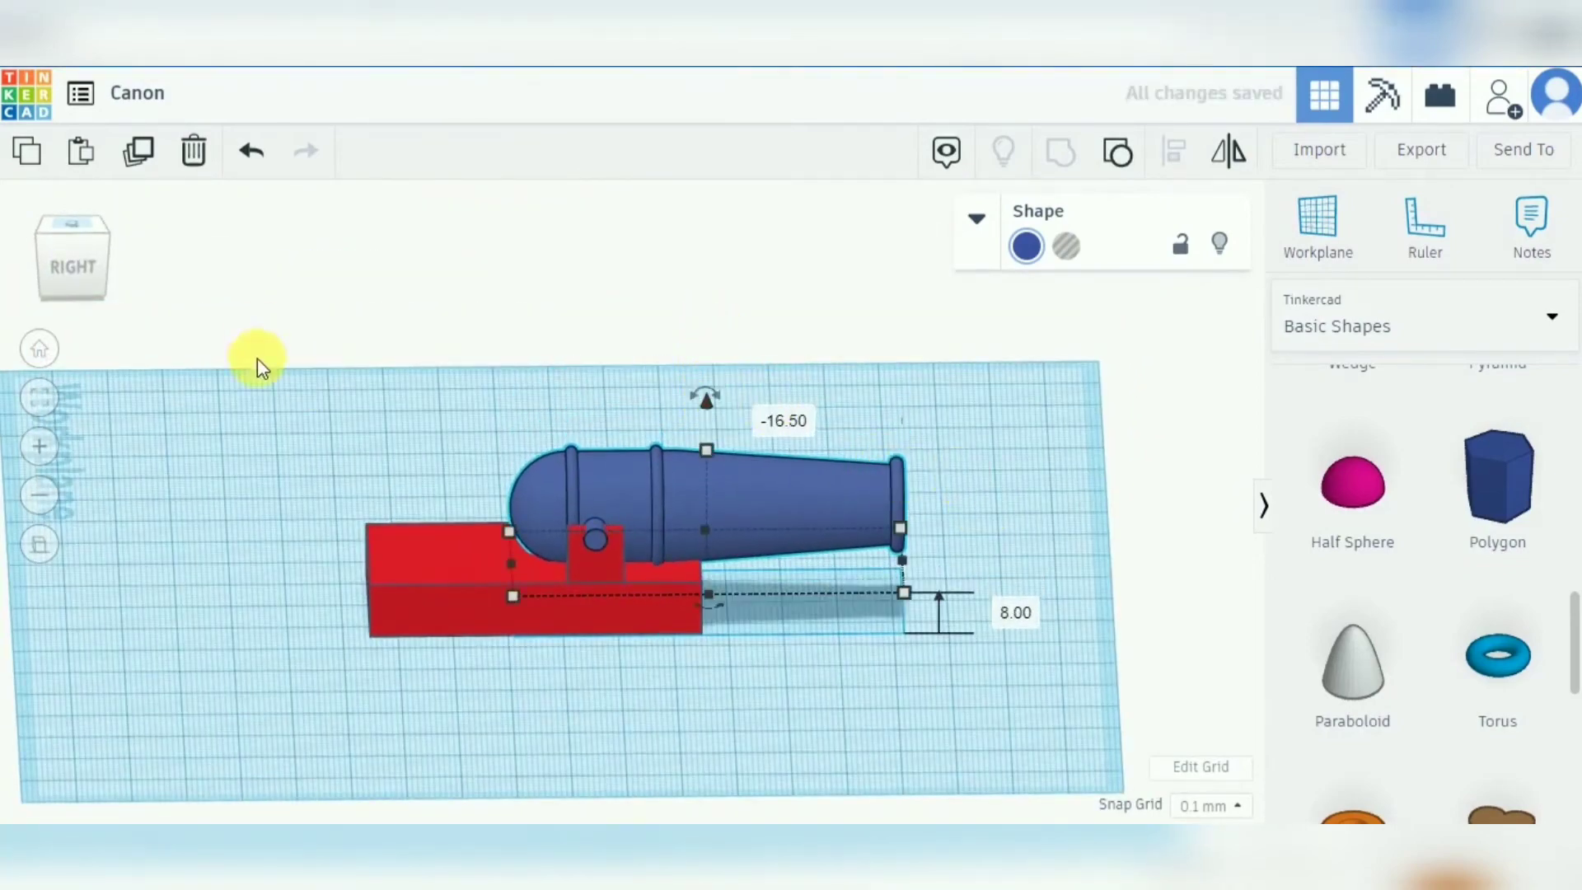
drag(257, 359, 1049, 708)
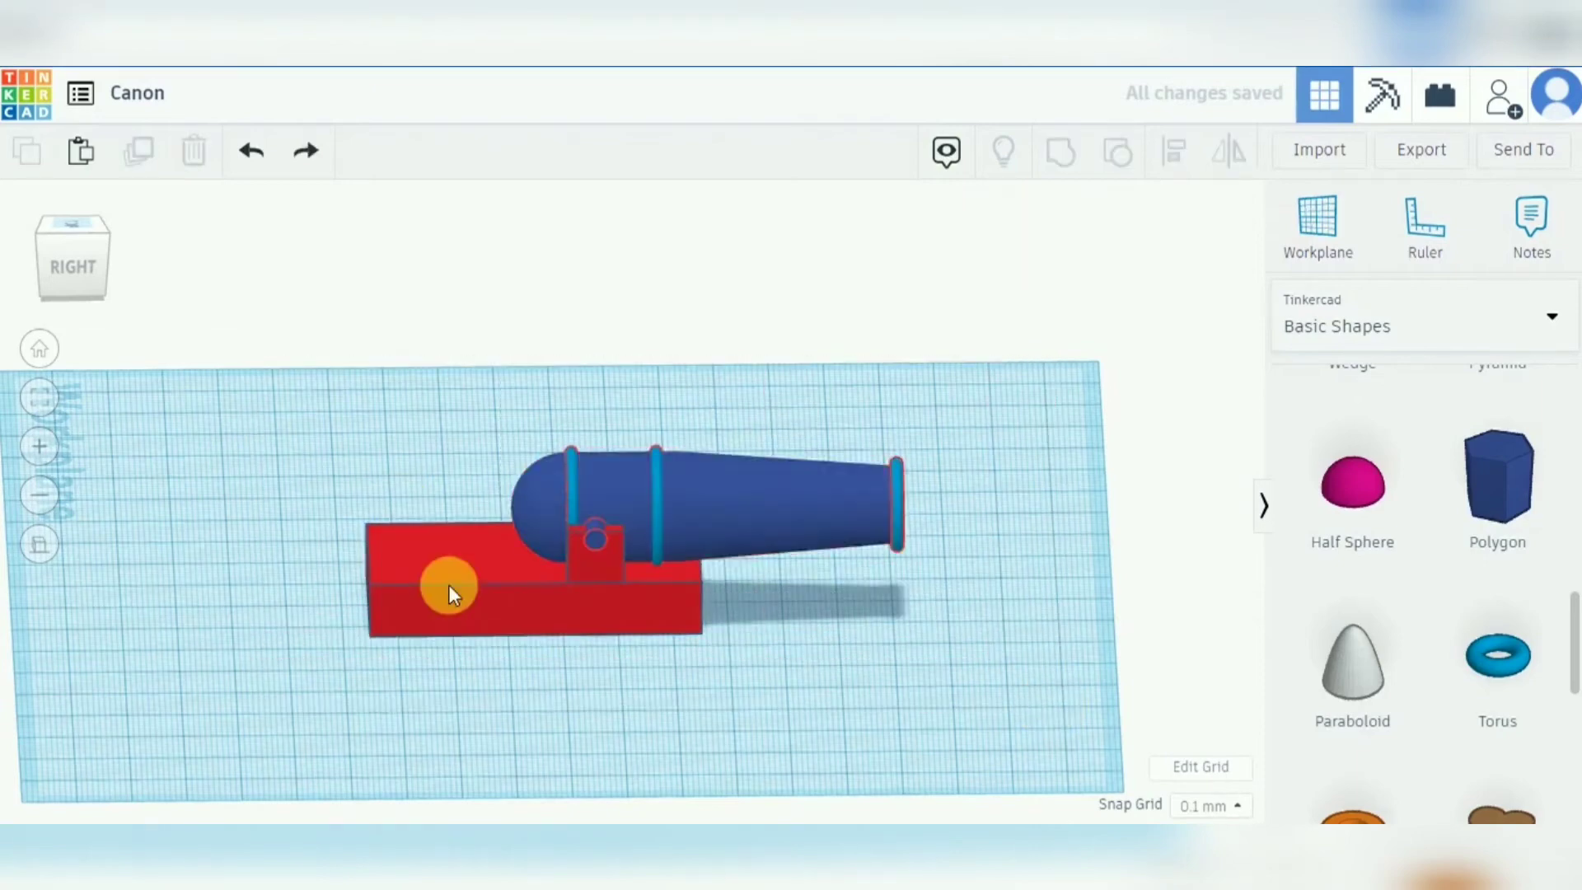
Recolour the red base with its side supports to brown.
click(448, 585)
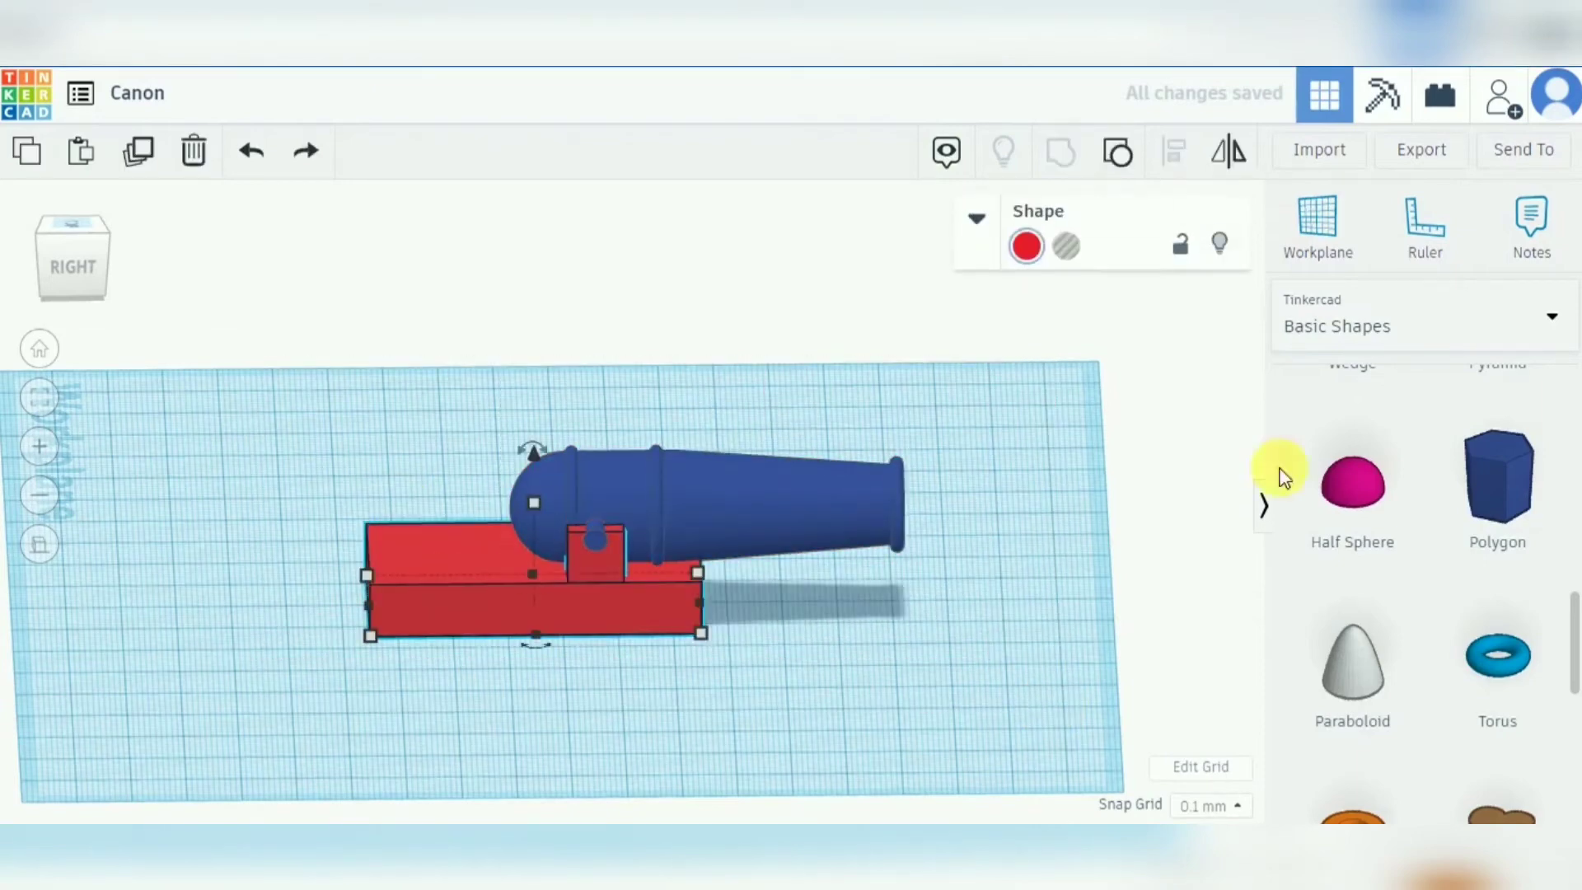
click(1025, 245)
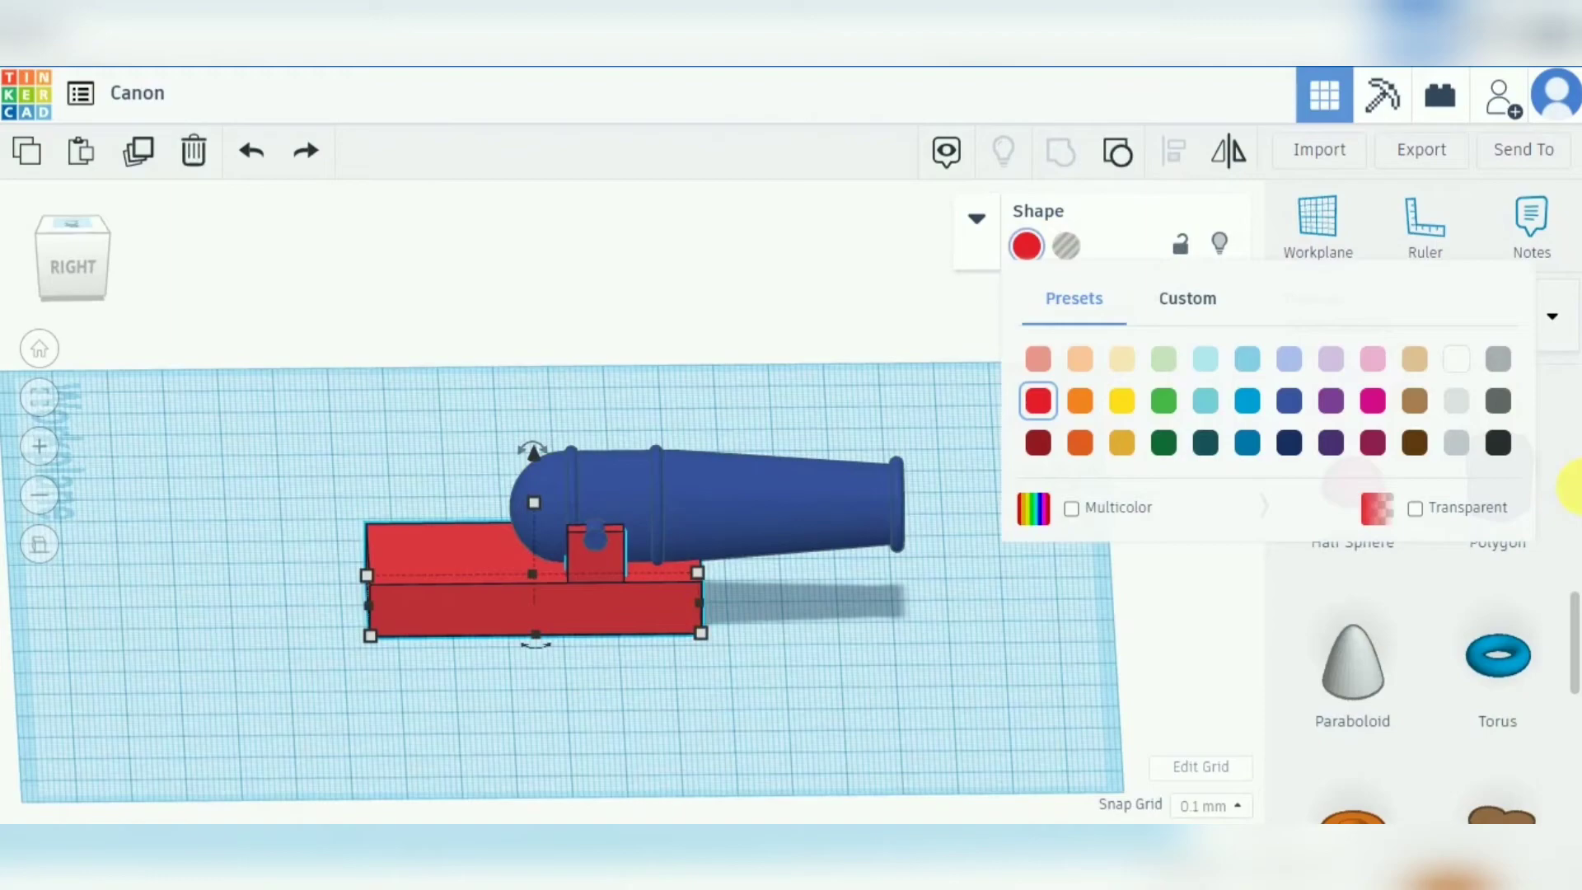
click(1419, 403)
click(957, 600)
right_drag(957, 599, 999, 609)
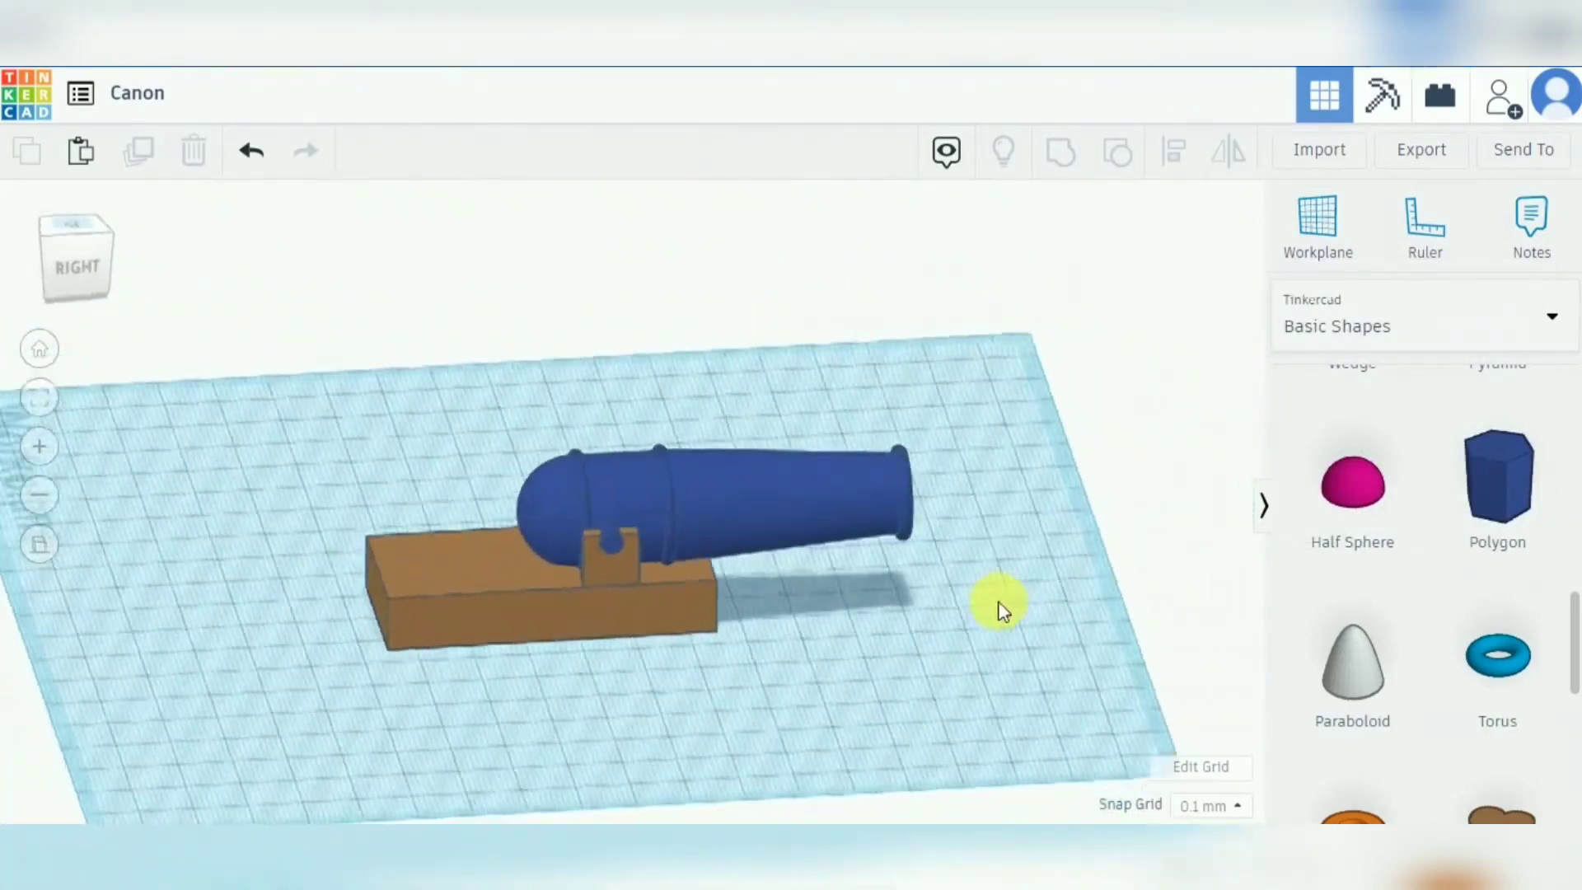
Move the barrel and the brown base together about 60 mm toward the far side of the workplane.
drag(286, 341, 1028, 676)
drag(481, 561, 437, 414)
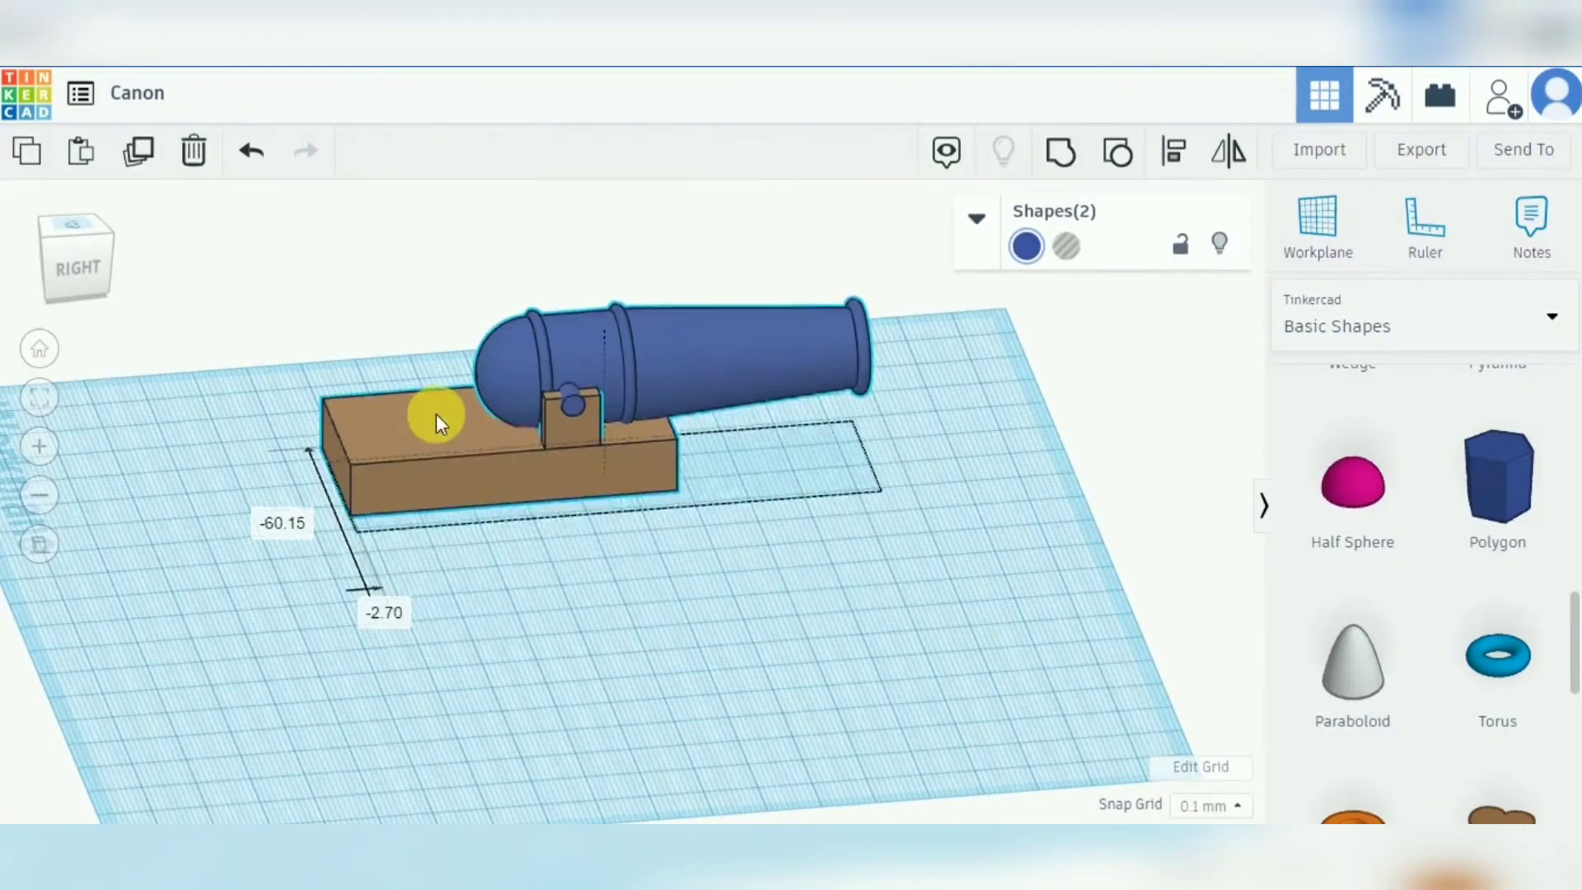
click(583, 636)
Place a cylinder on the workplane in front of the cannon and set its length and width to 40 mm.
scroll(1575, 628, down, 8)
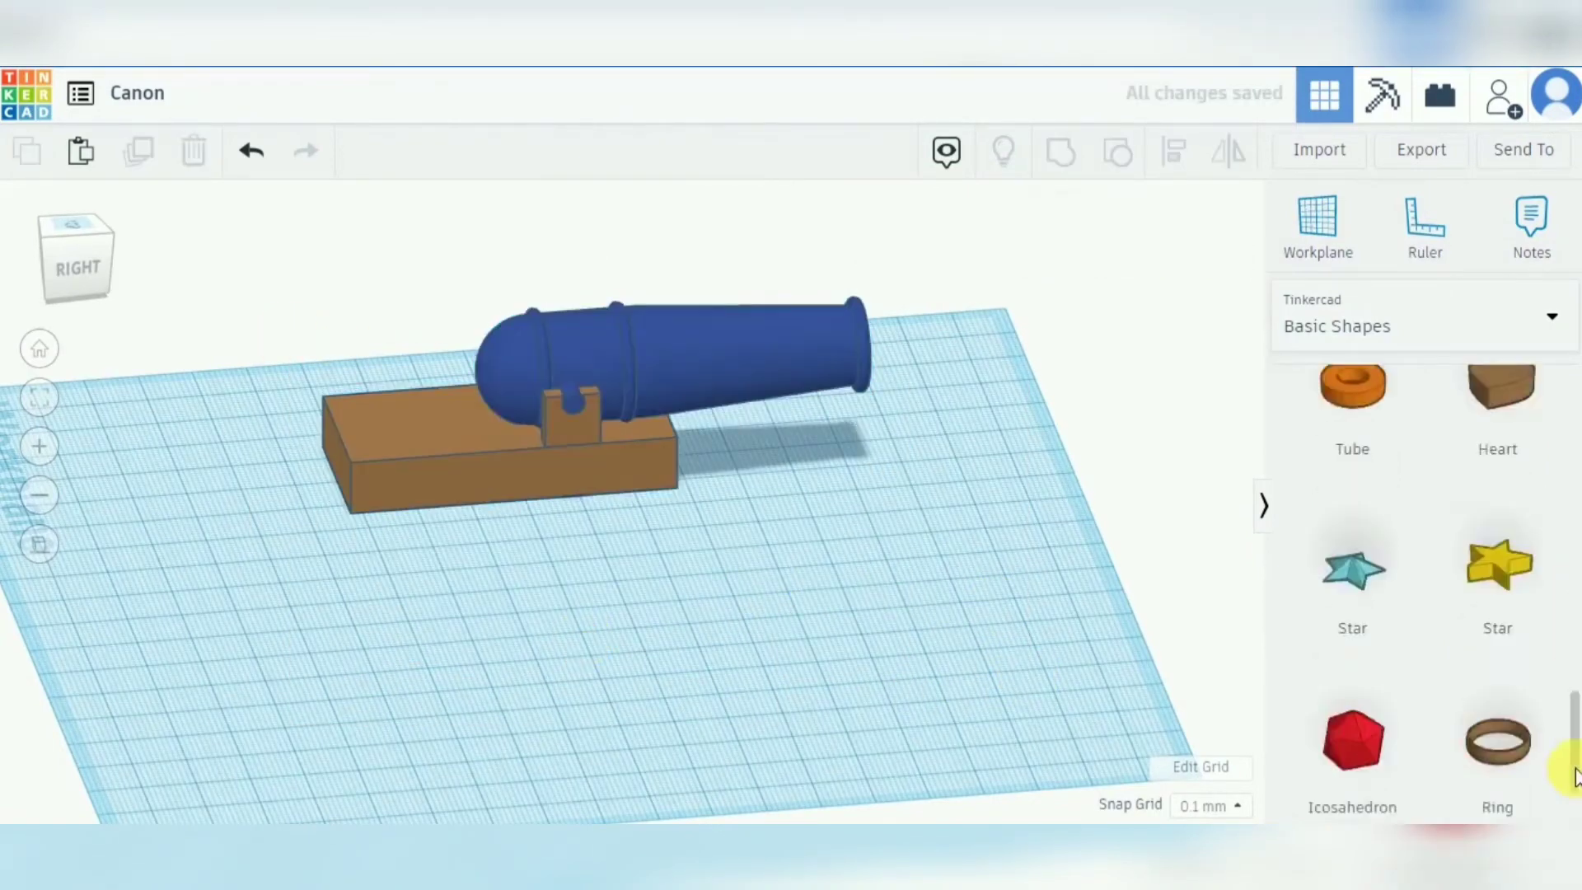
scroll(1575, 628, up, 8)
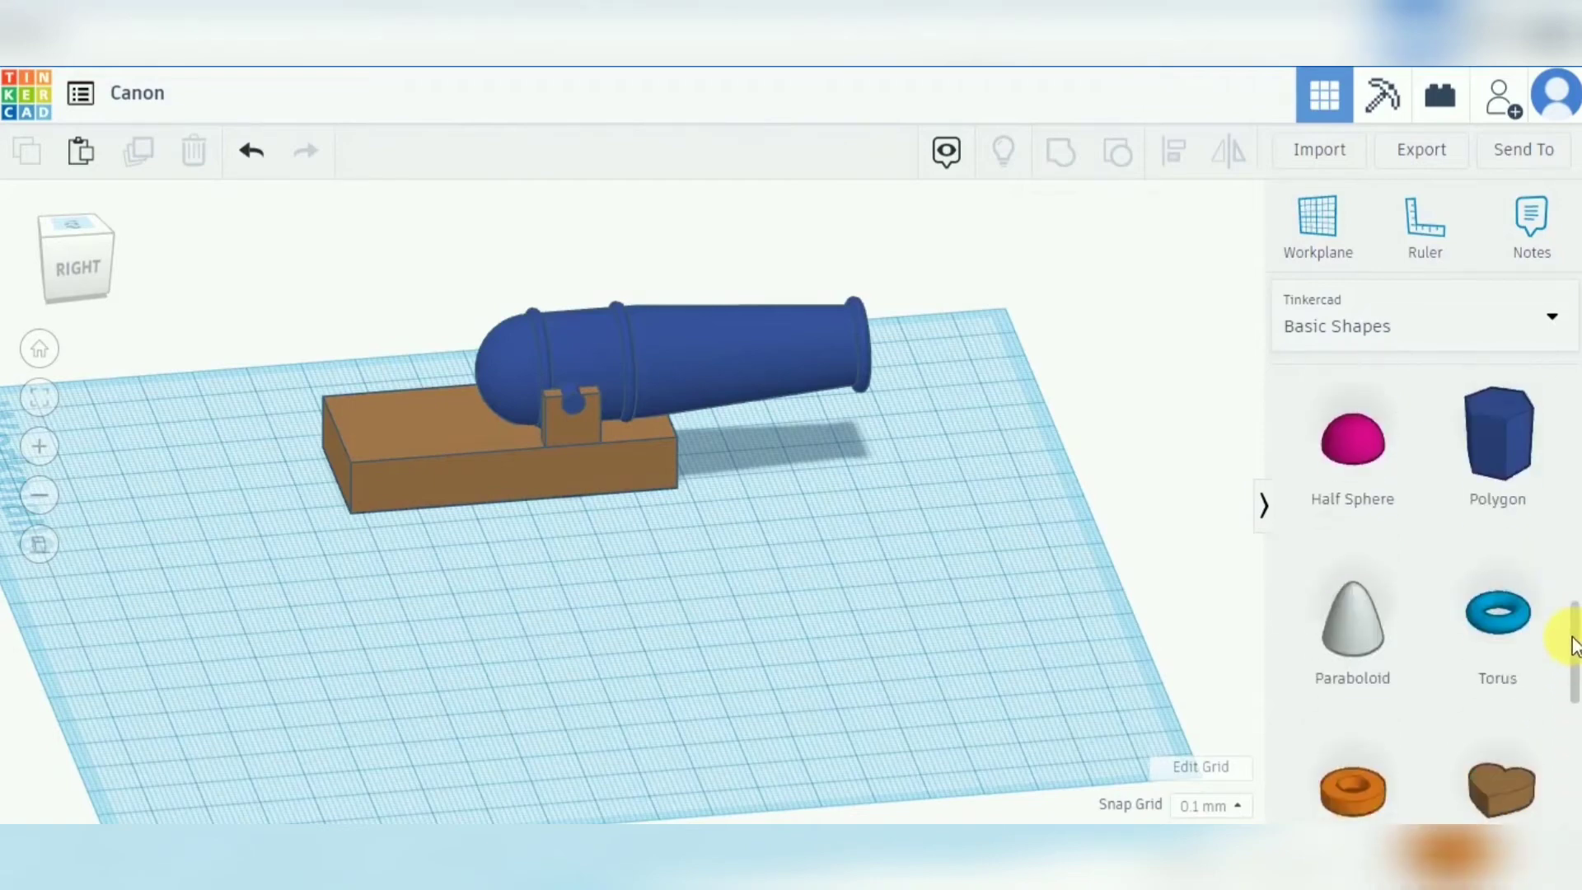
scroll(1564, 522, up, 8)
click(1501, 494)
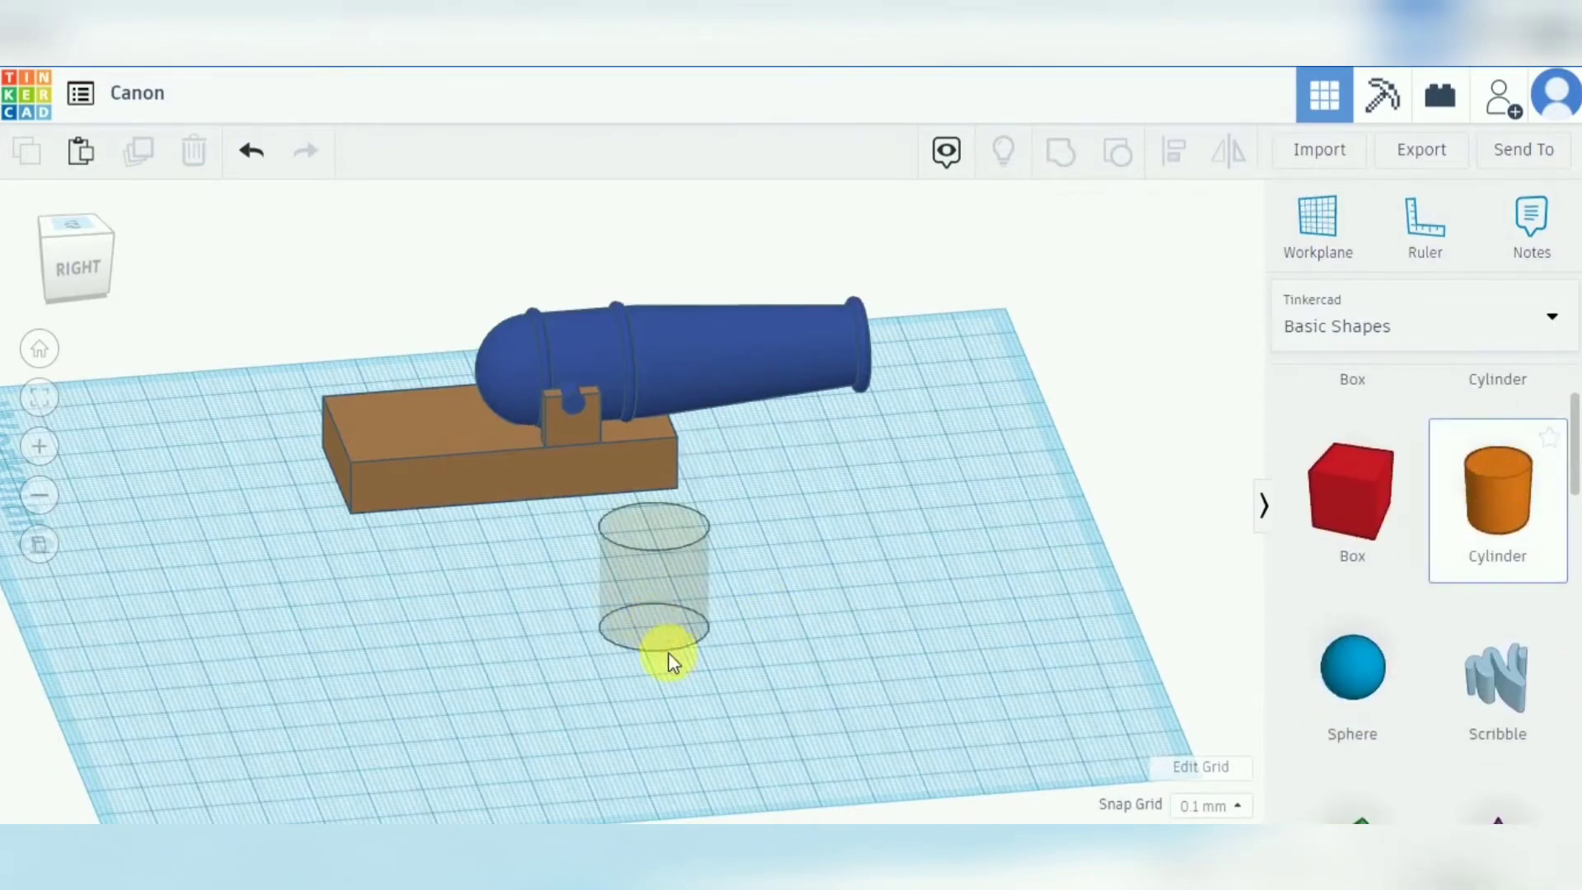
click(680, 671)
mouse_move(739, 690)
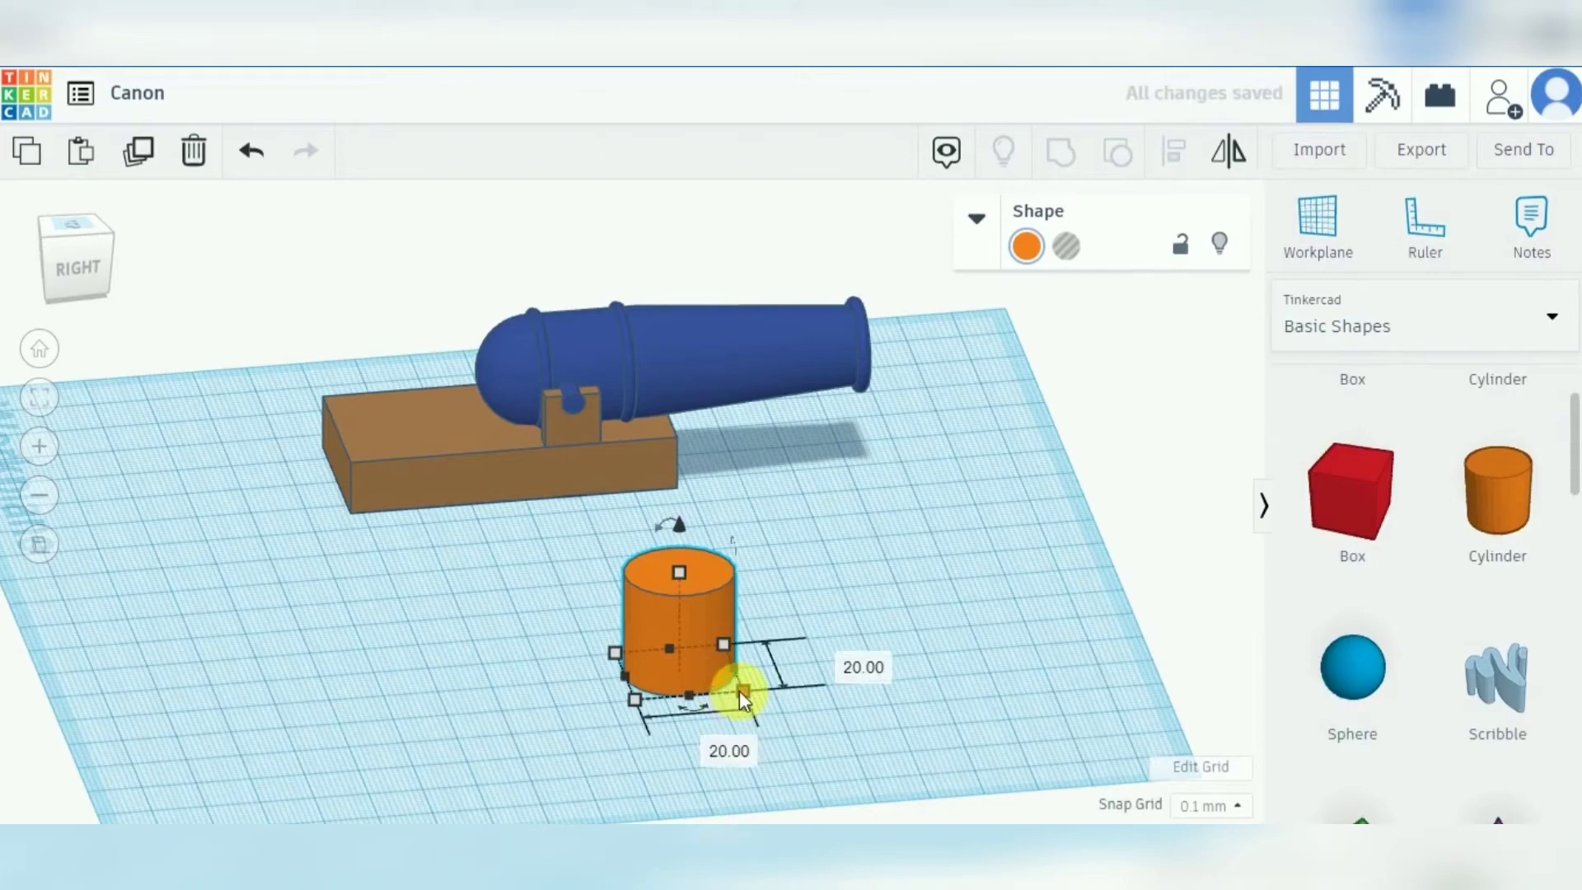
click(712, 742)
text(40)
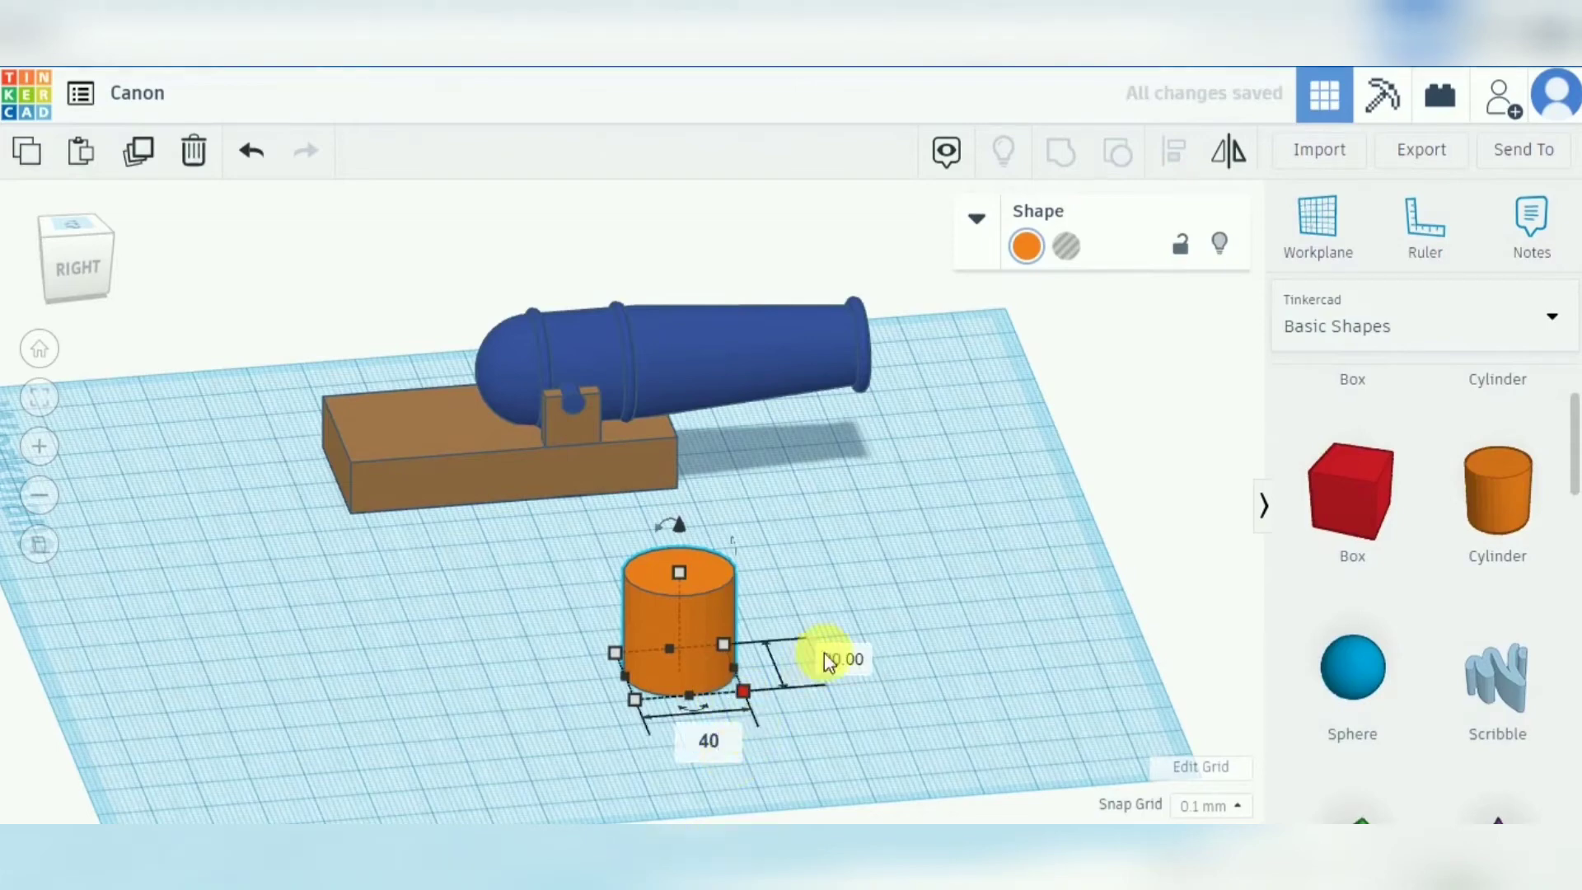
key(Tab)
text(40)
key(Return)
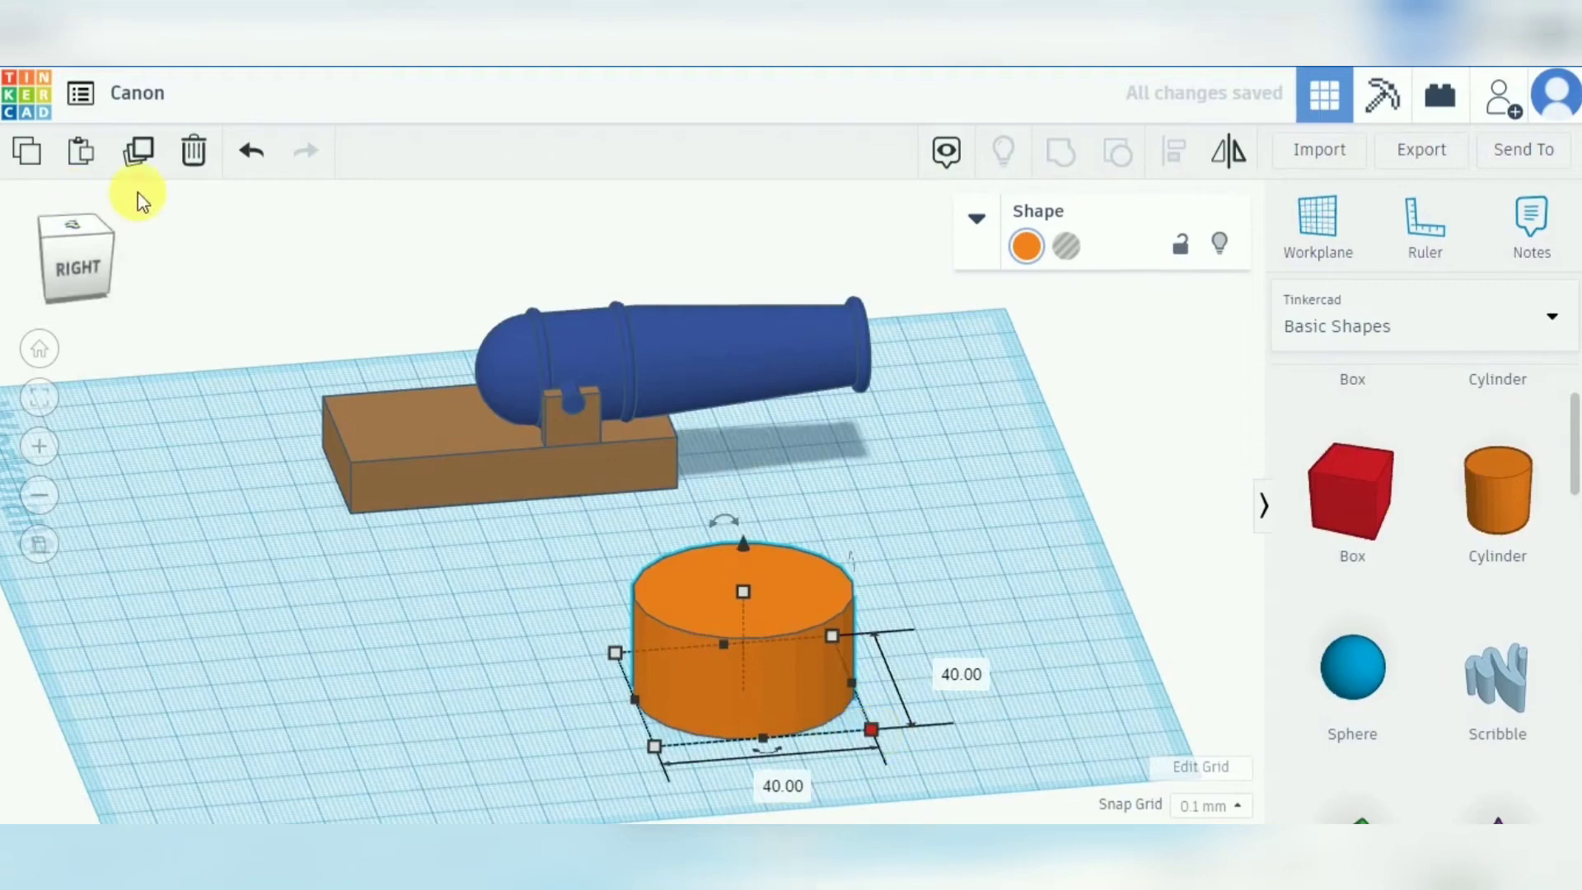
Set the orange cylinder to 64 sides and 10 segments.
click(974, 218)
drag(1073, 432, 1199, 458)
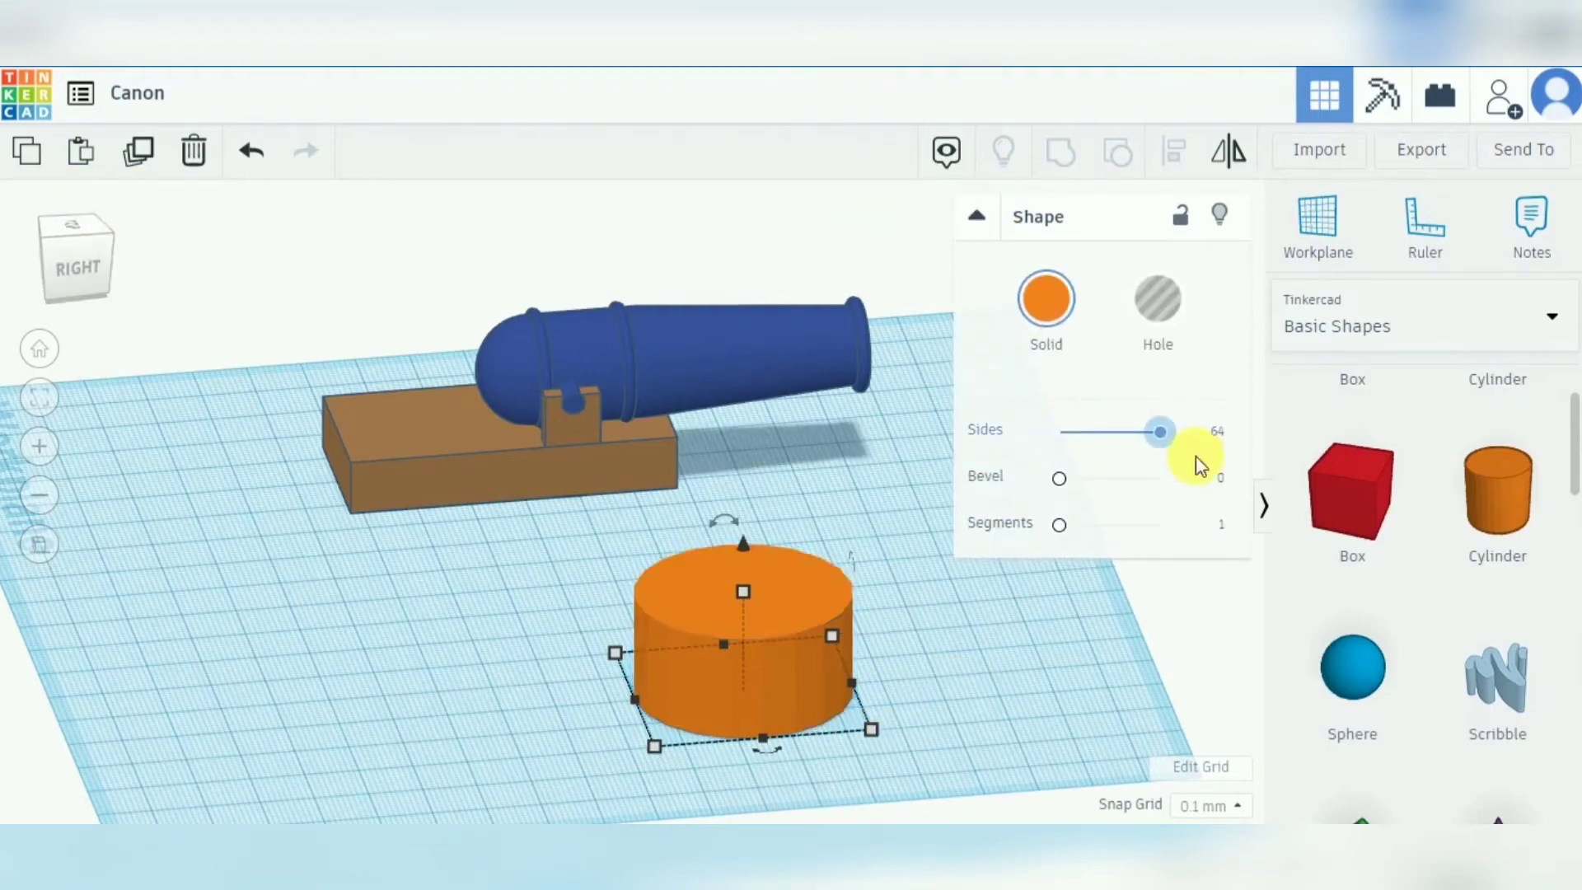
drag(1060, 524, 1199, 545)
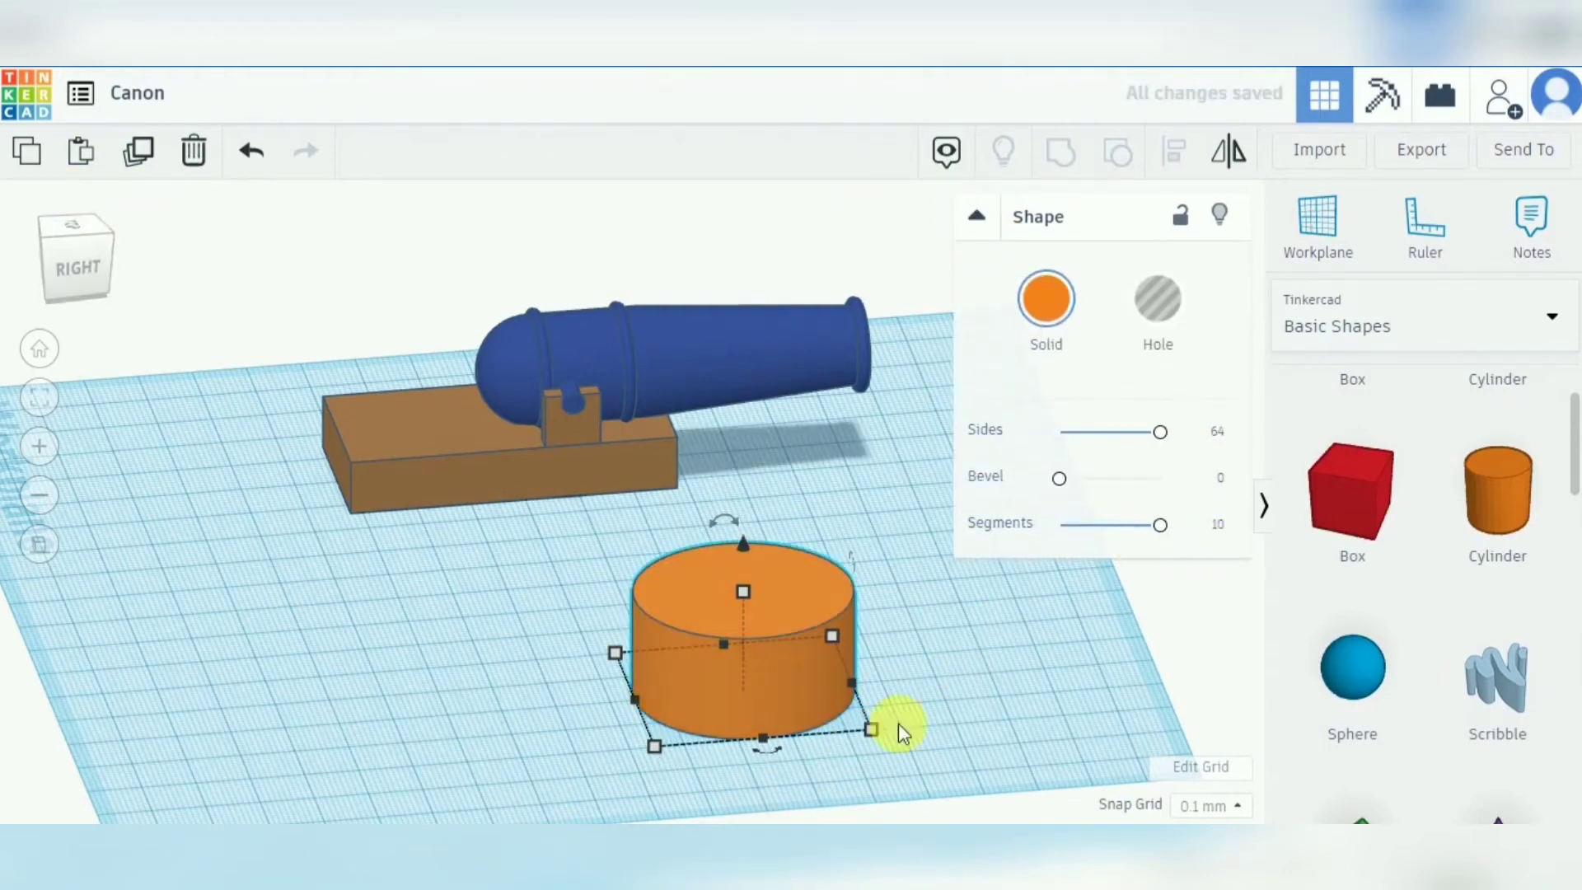
Duplicate the orange cylinder and set the copy's length and width to 35 mm.
click(136, 155)
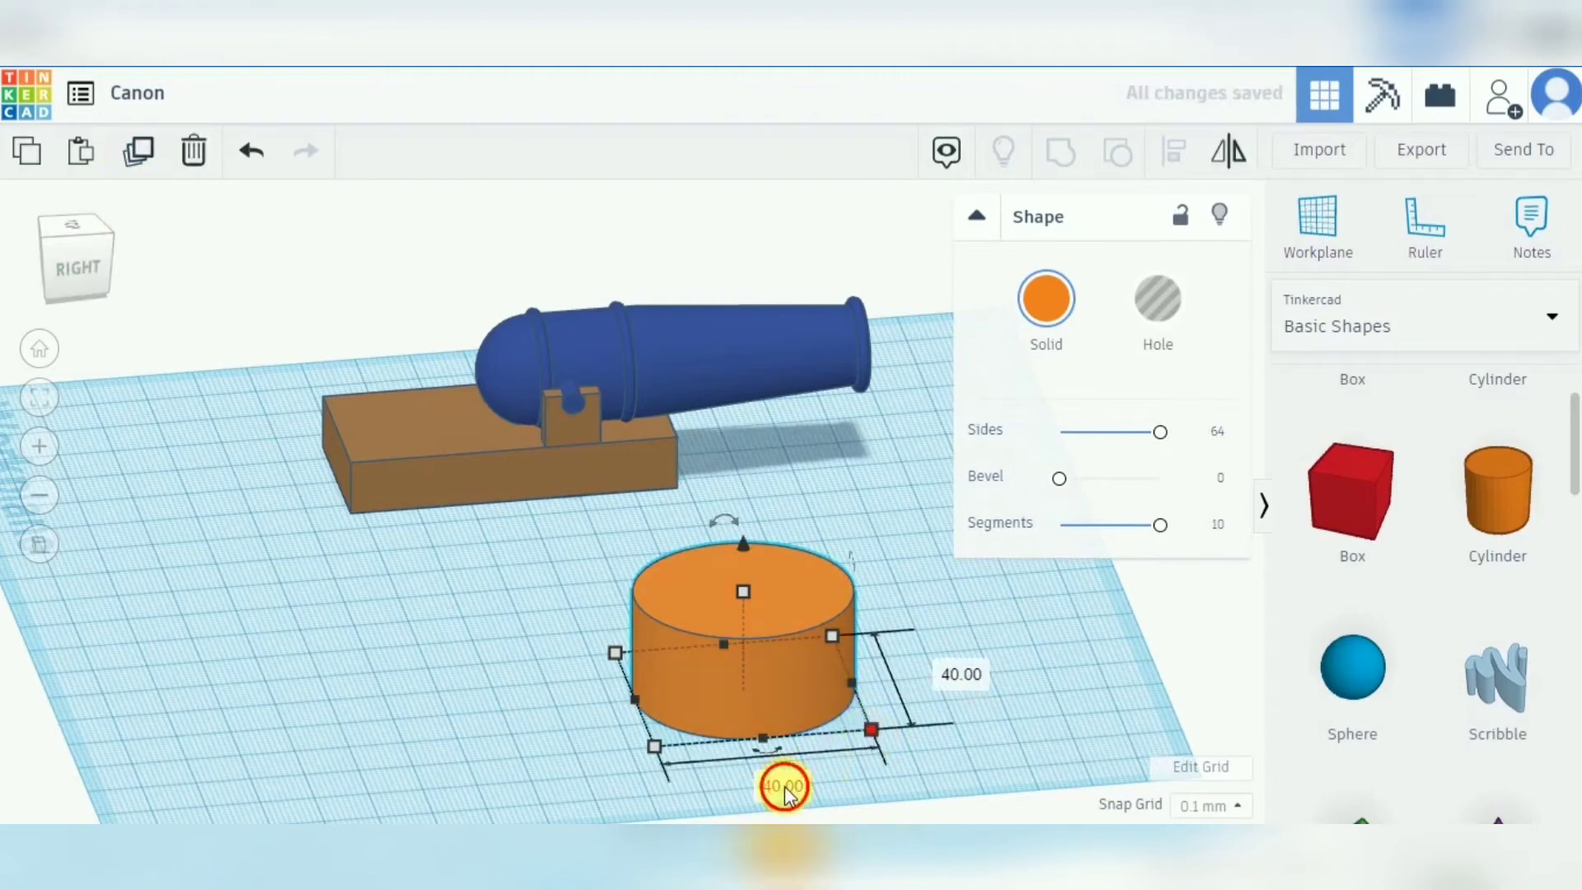
click(782, 785)
text(35)
click(961, 677)
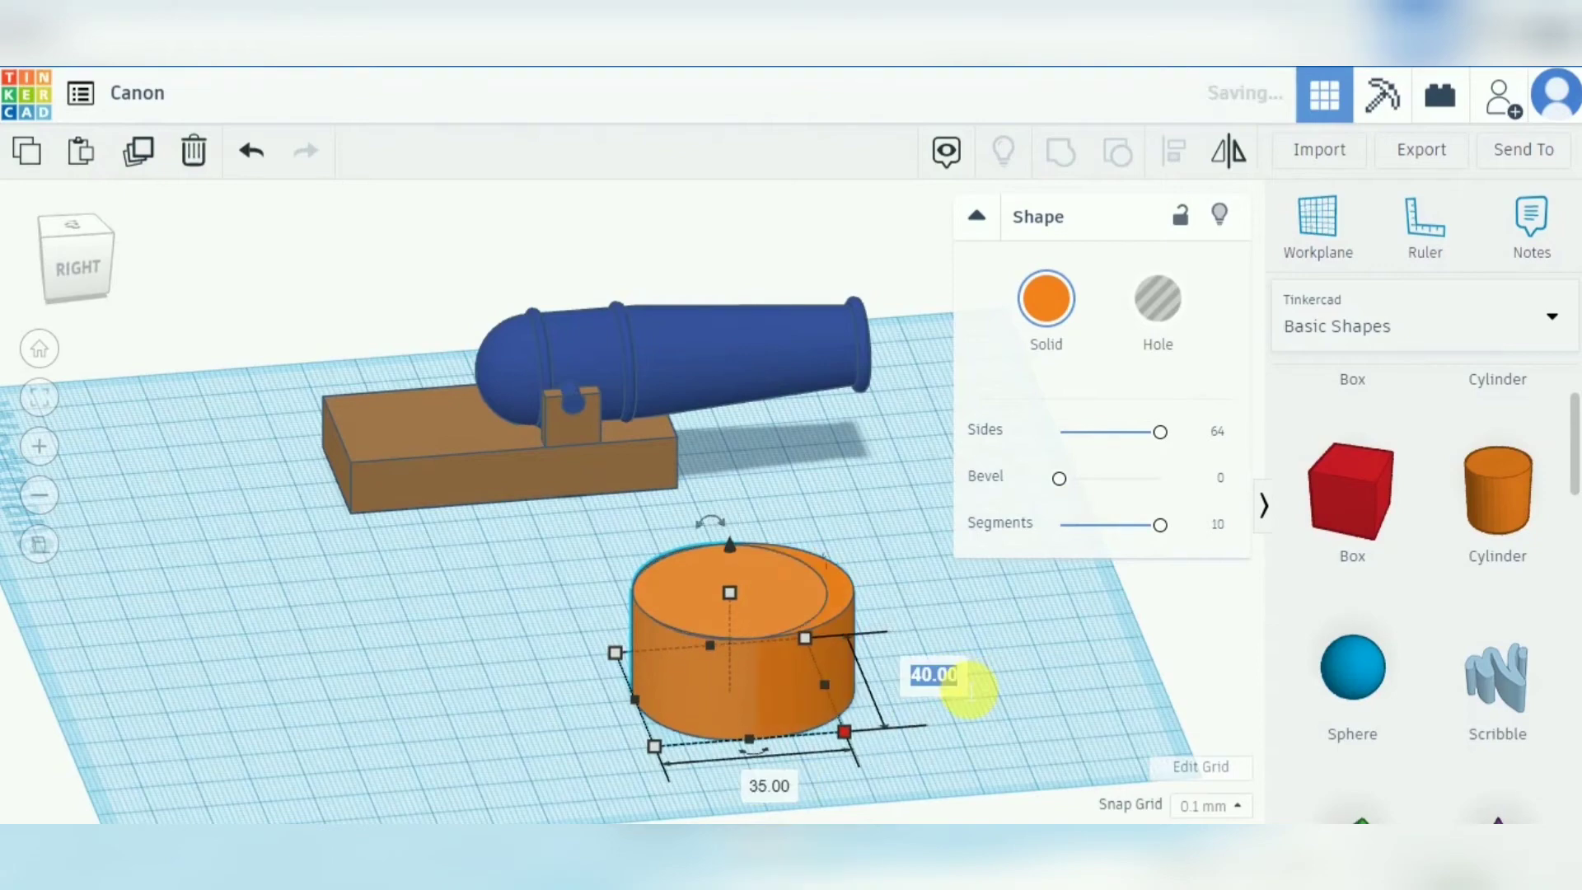
text(35)
key(Return)
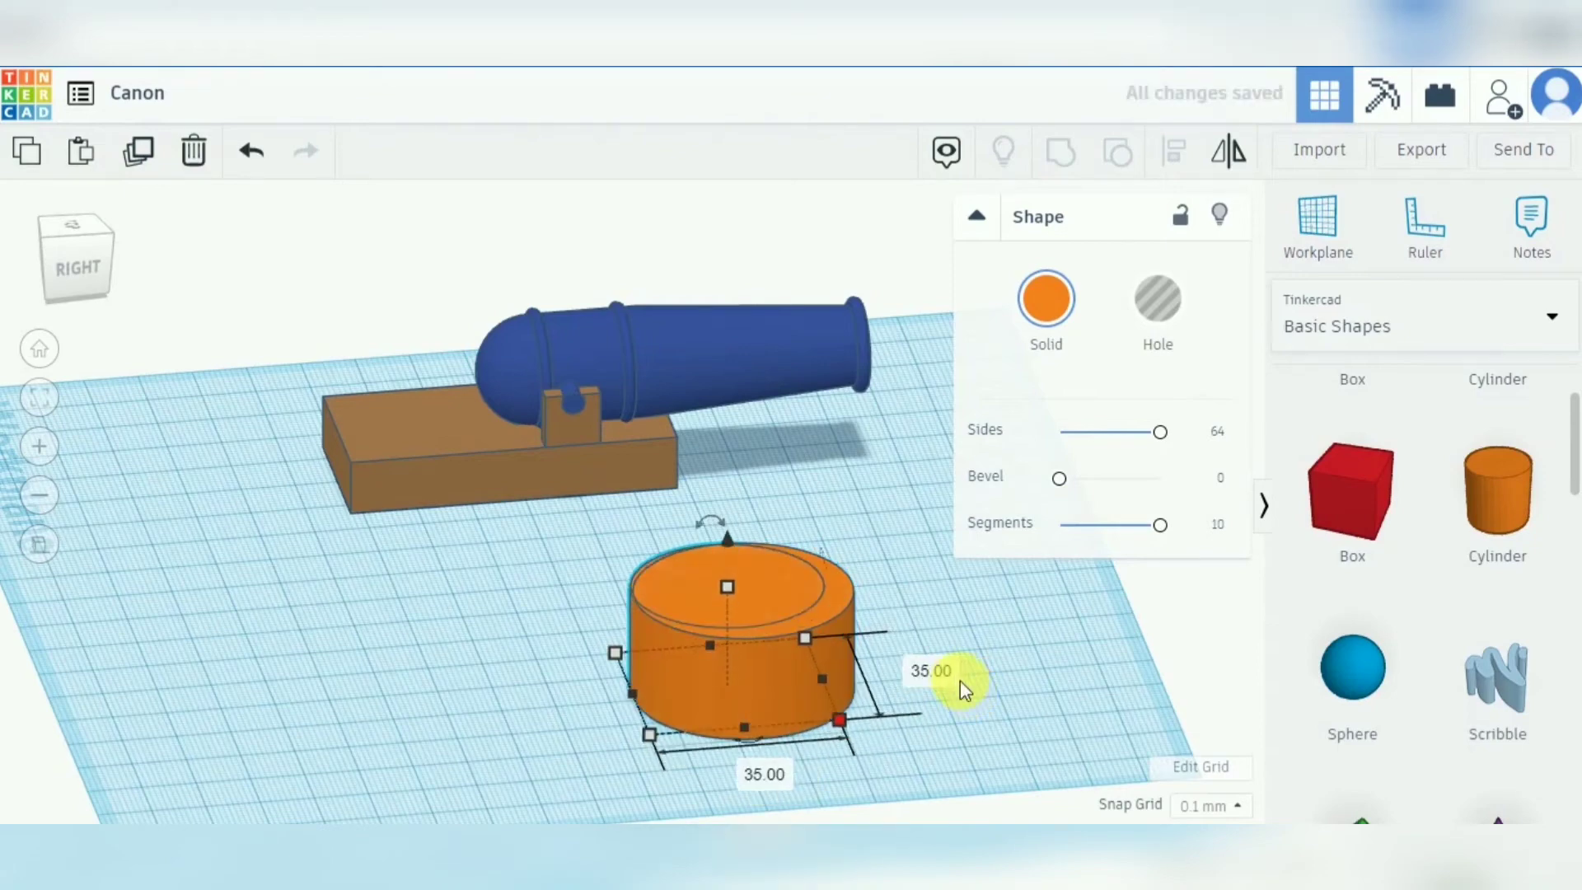
Centre the 35 mm and 40 mm cylinders on each other in both horizontal directions.
shift+click(850, 622)
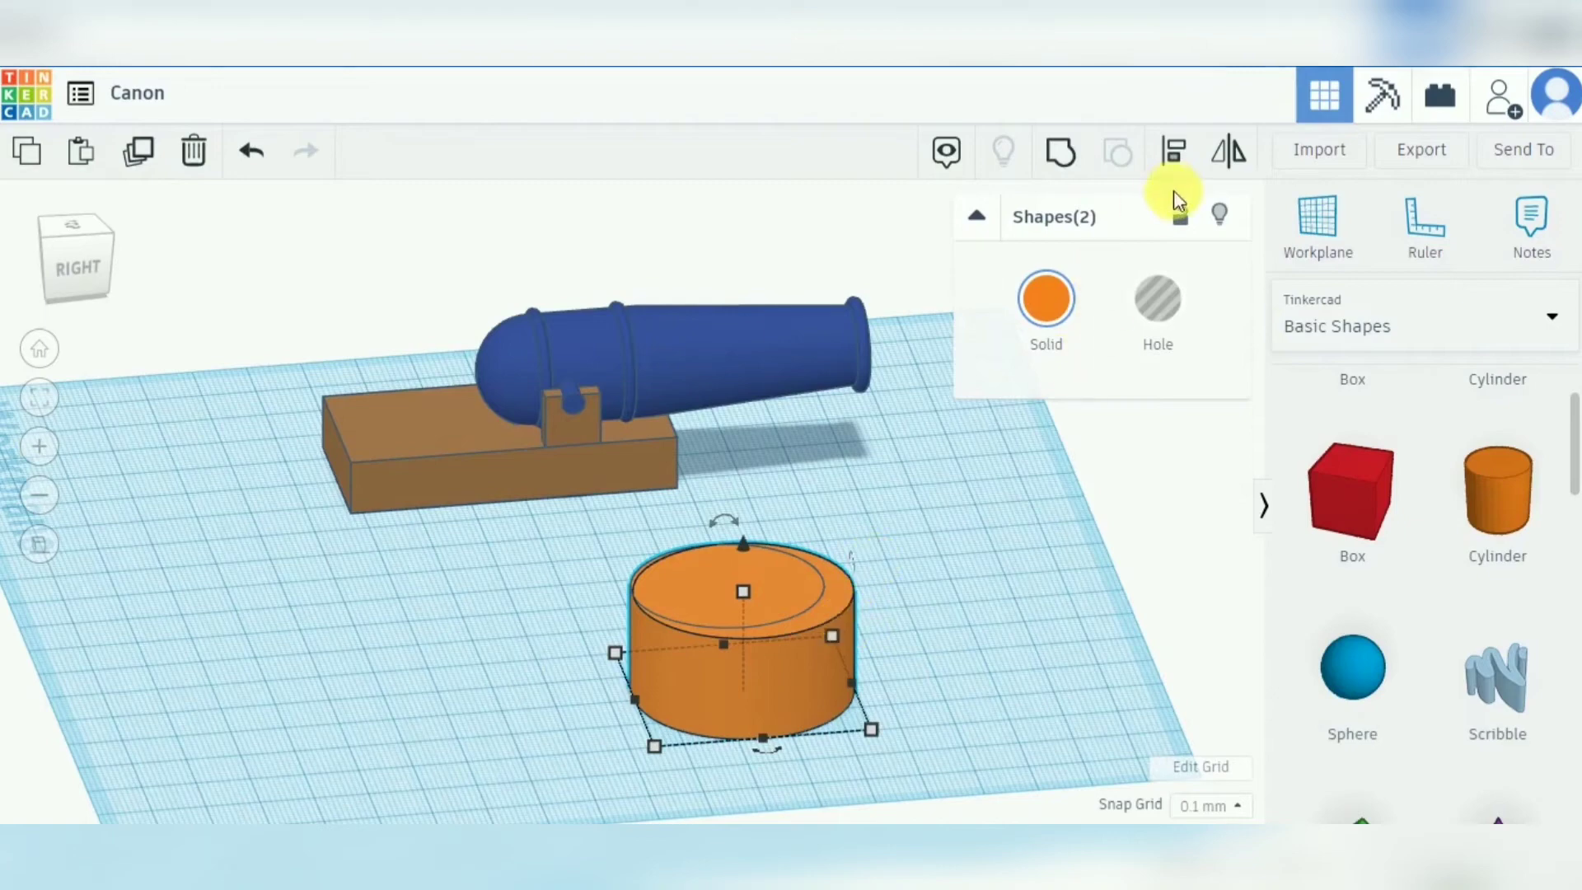
click(1175, 152)
click(606, 699)
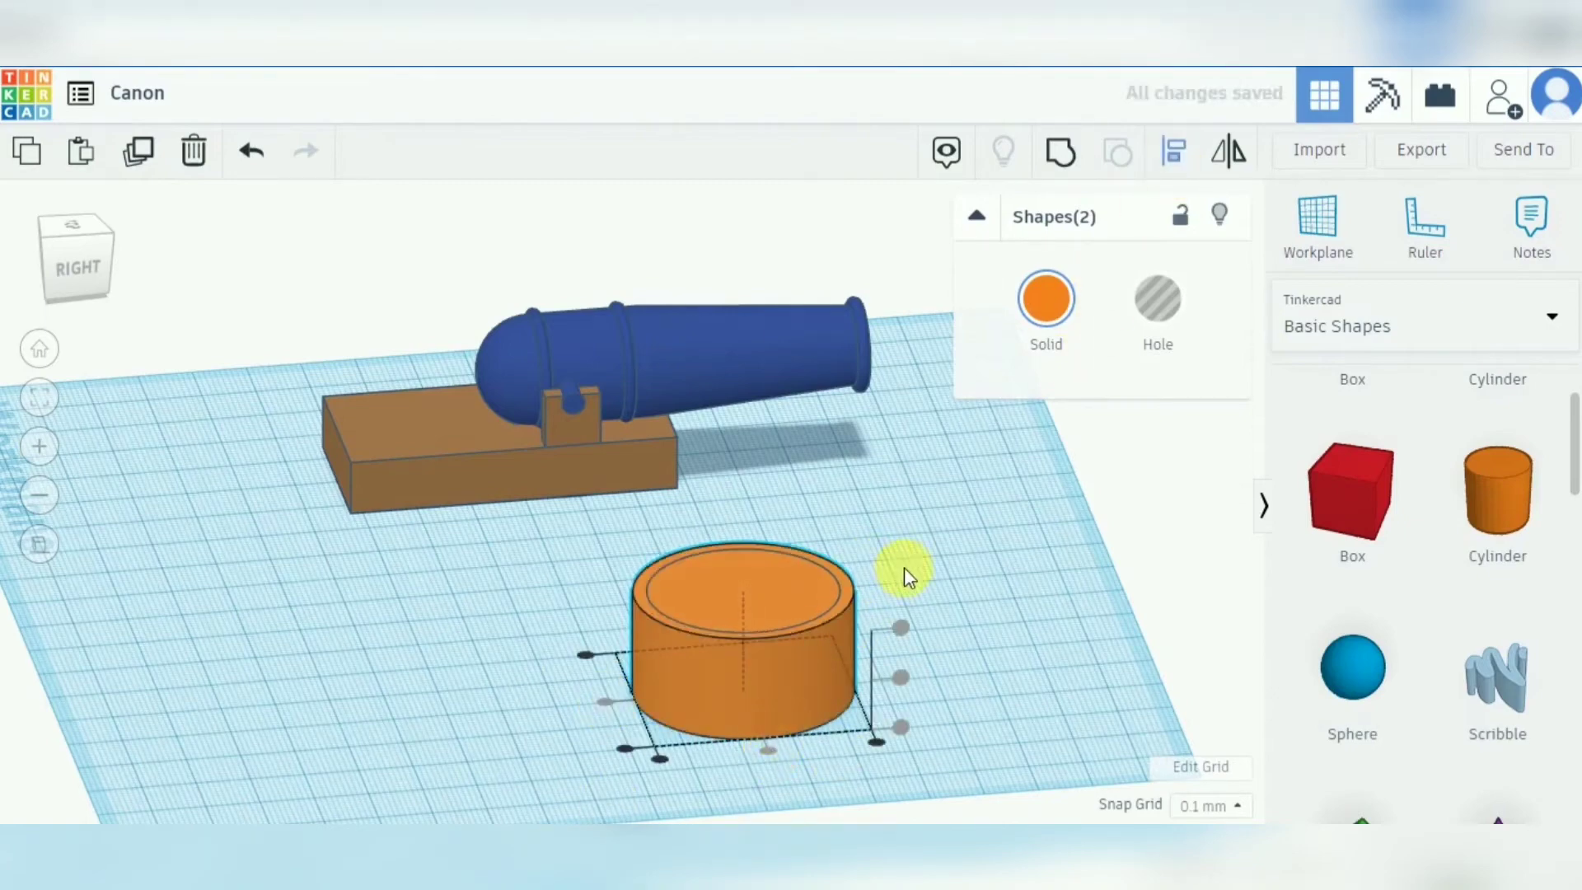
click(907, 531)
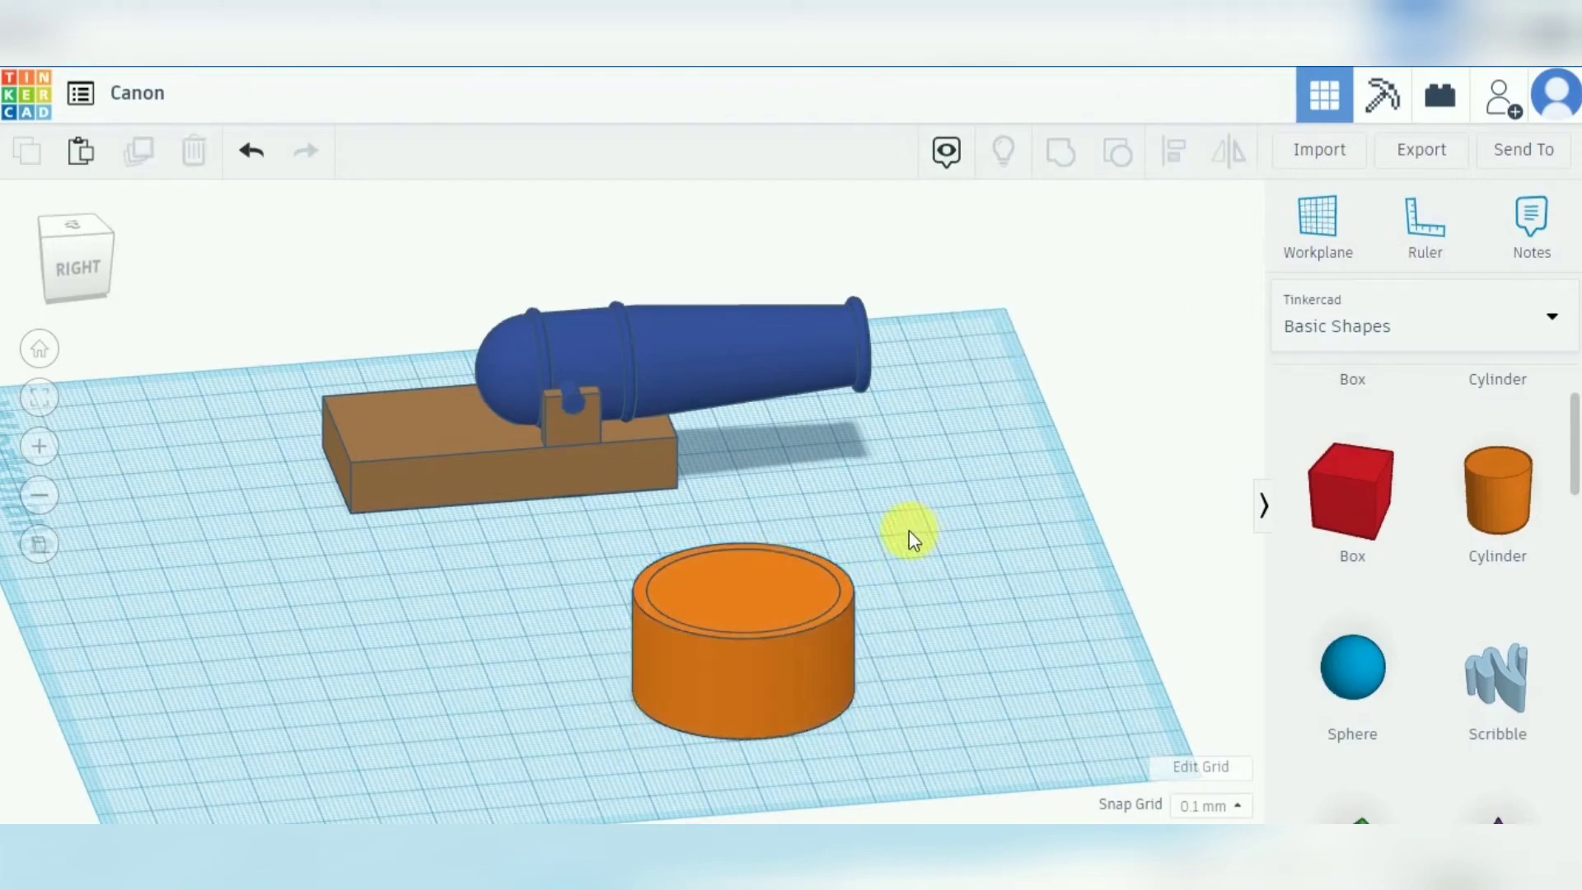
Turn the 35 mm inner cylinder into a hole and group it with the outer cylinder to form a ring.
click(772, 580)
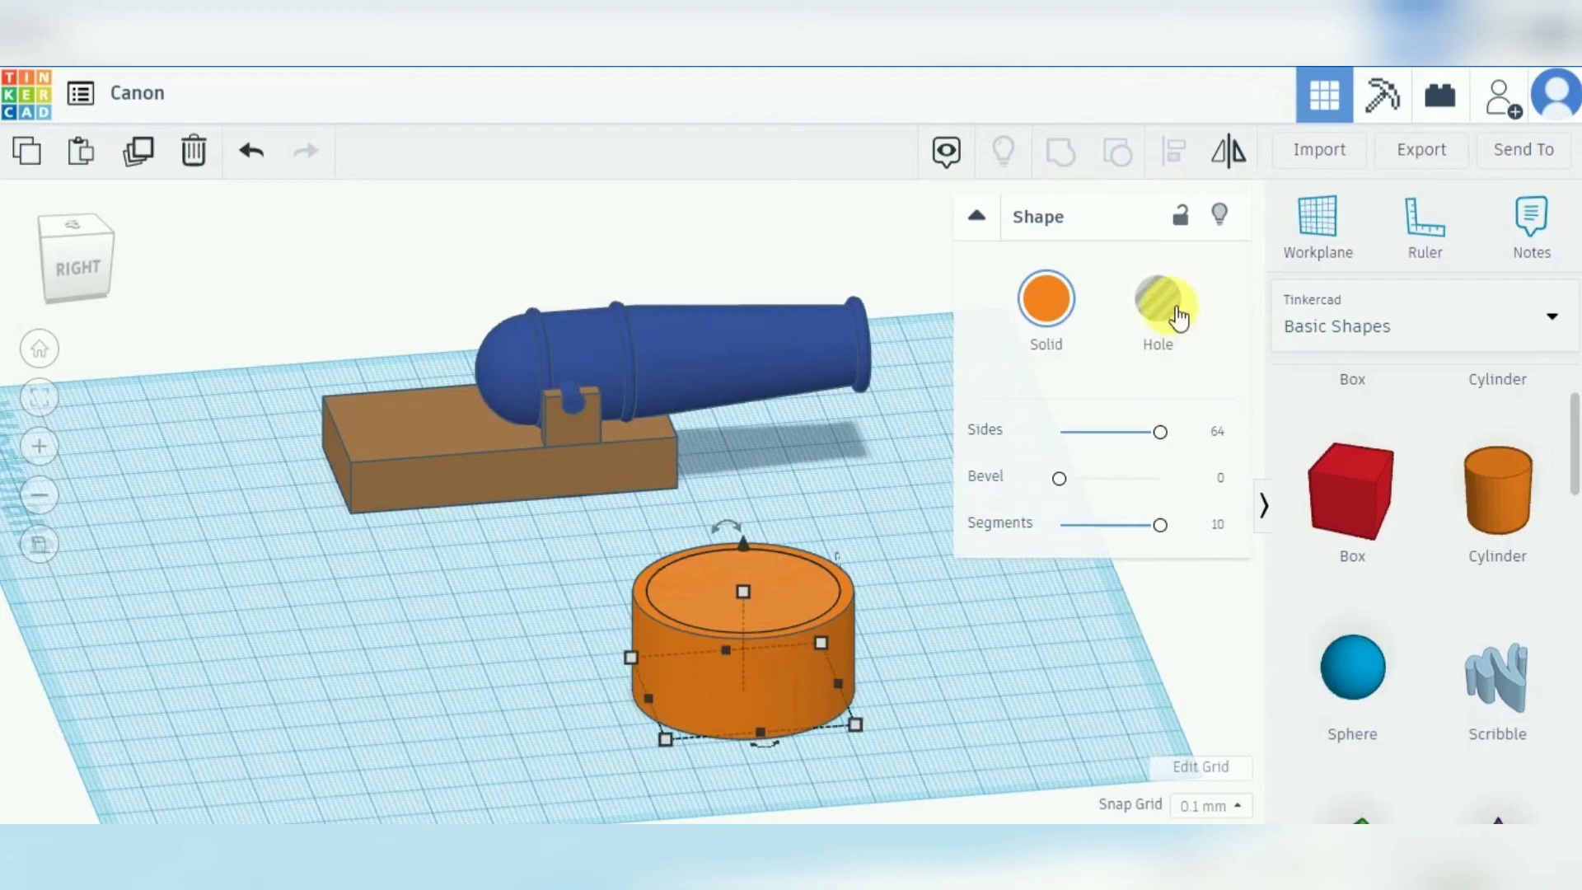
click(1178, 313)
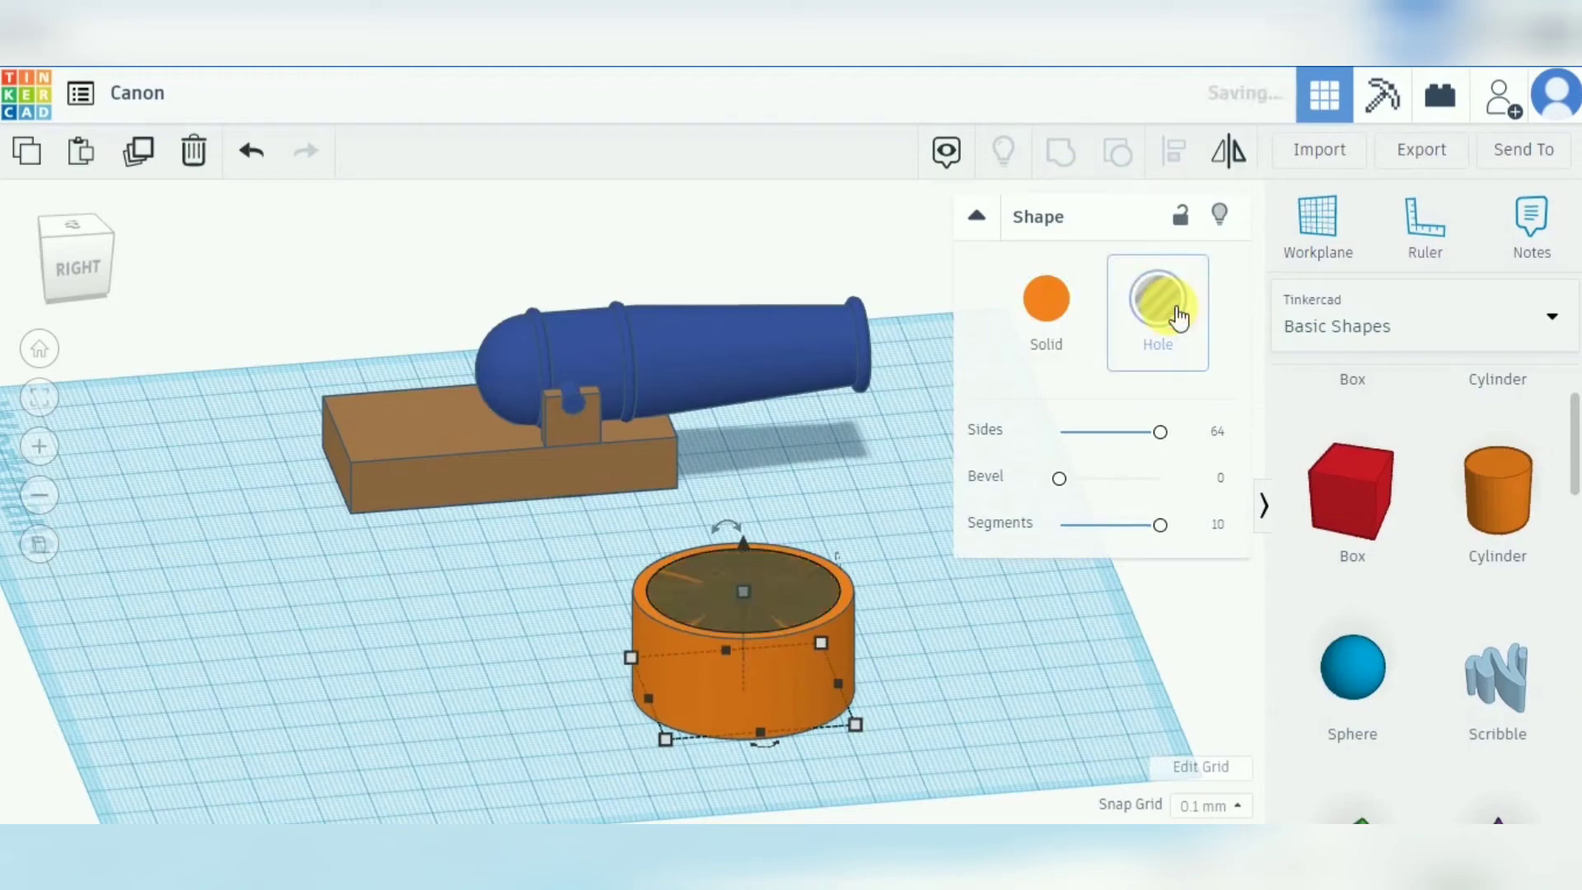
drag(543, 556, 883, 708)
click(1063, 159)
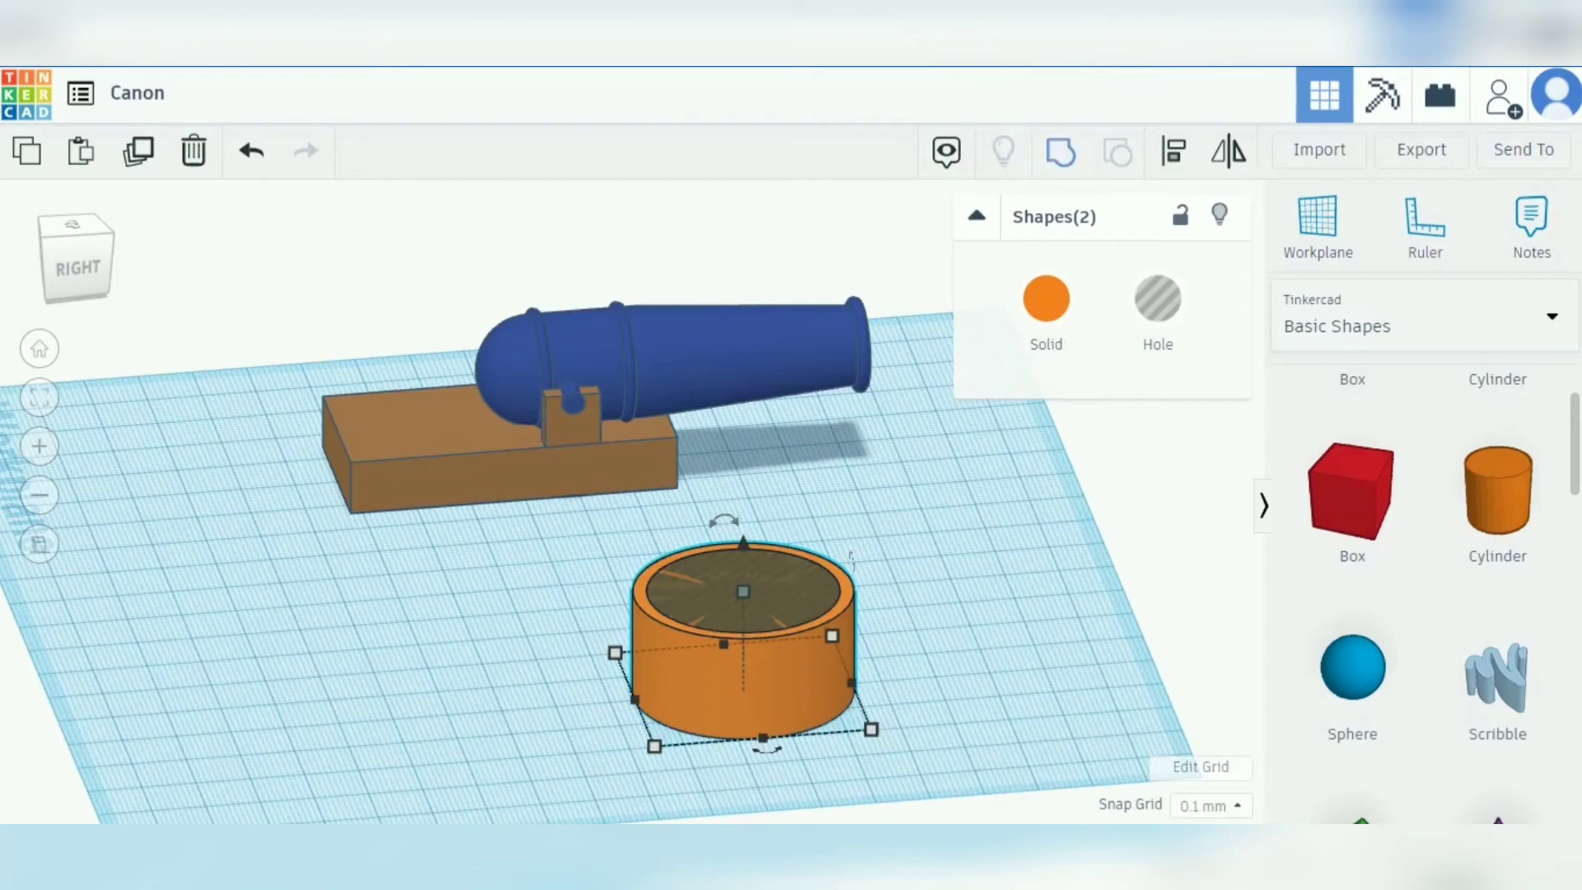
click(1032, 541)
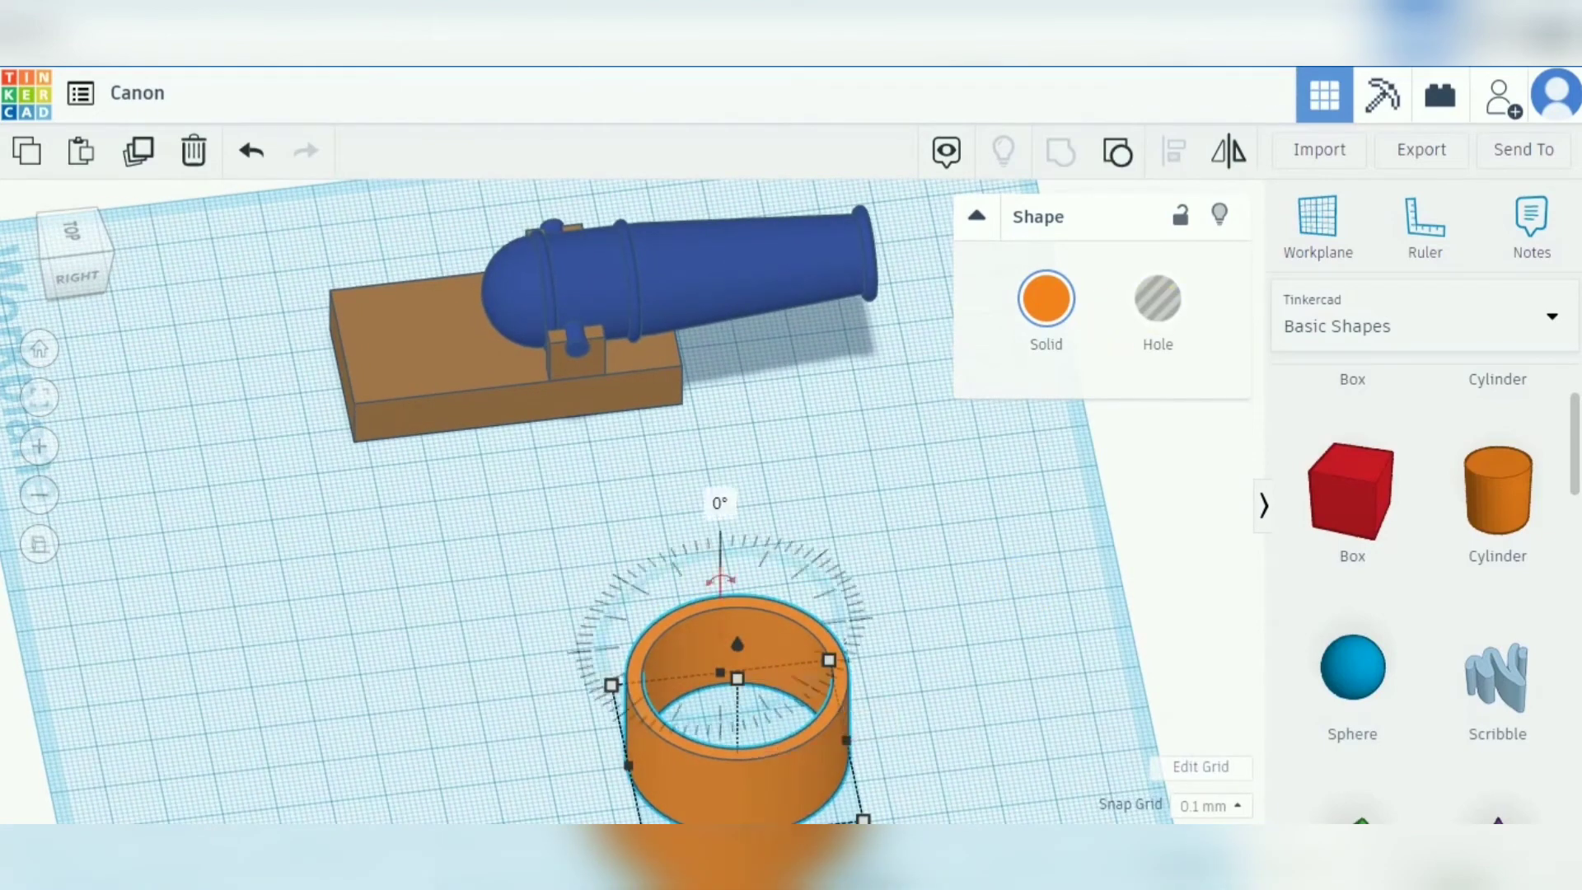
Place a box over the upper quarter of the ring, seen in plan view.
click(74, 239)
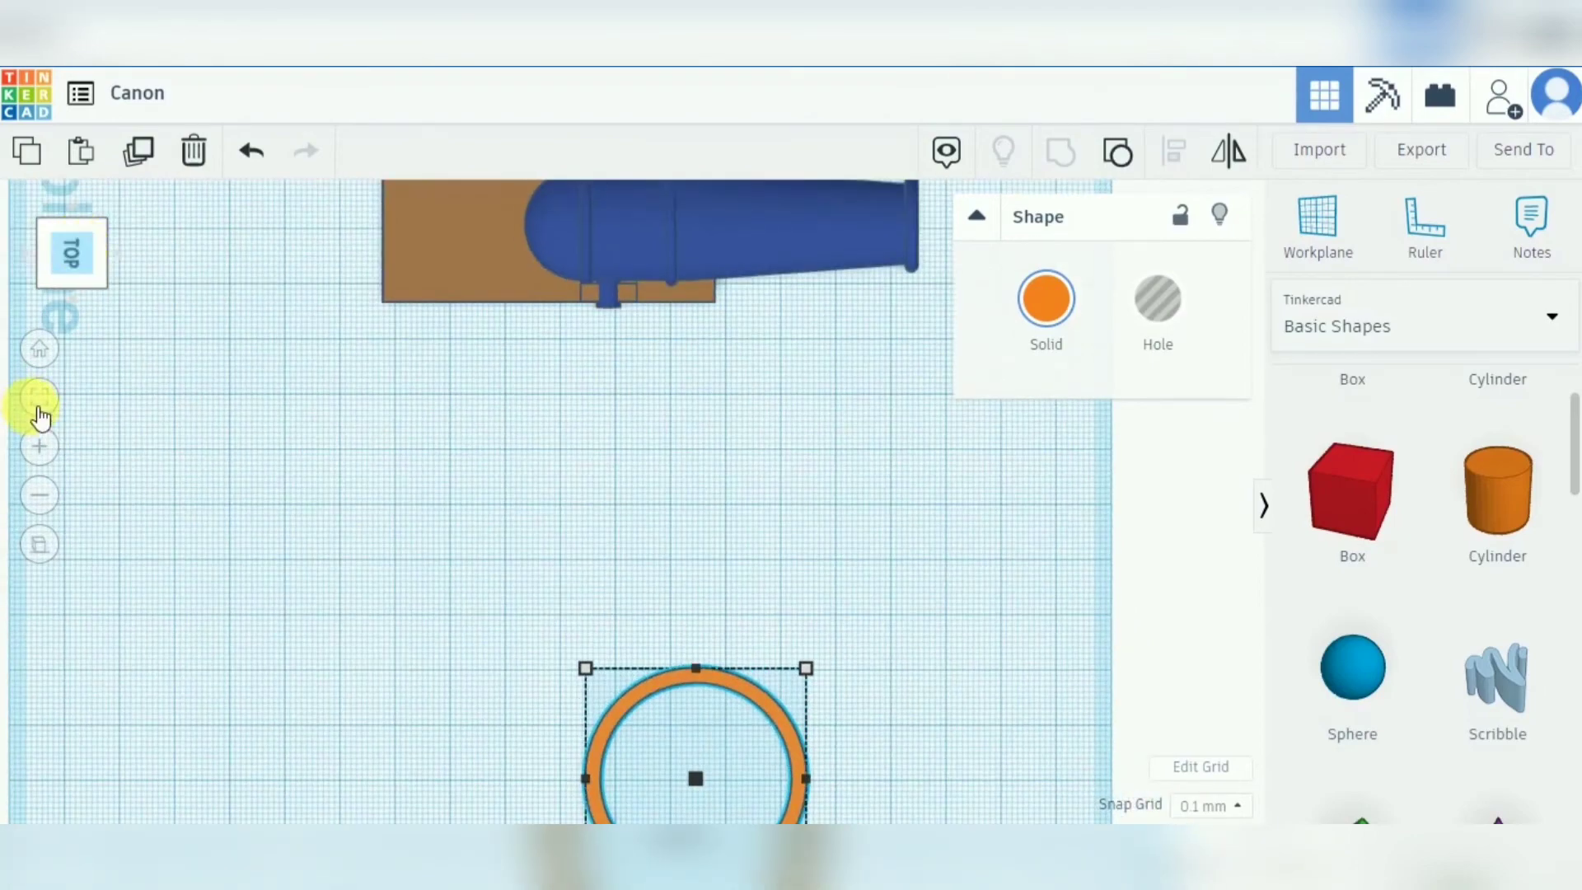
click(39, 404)
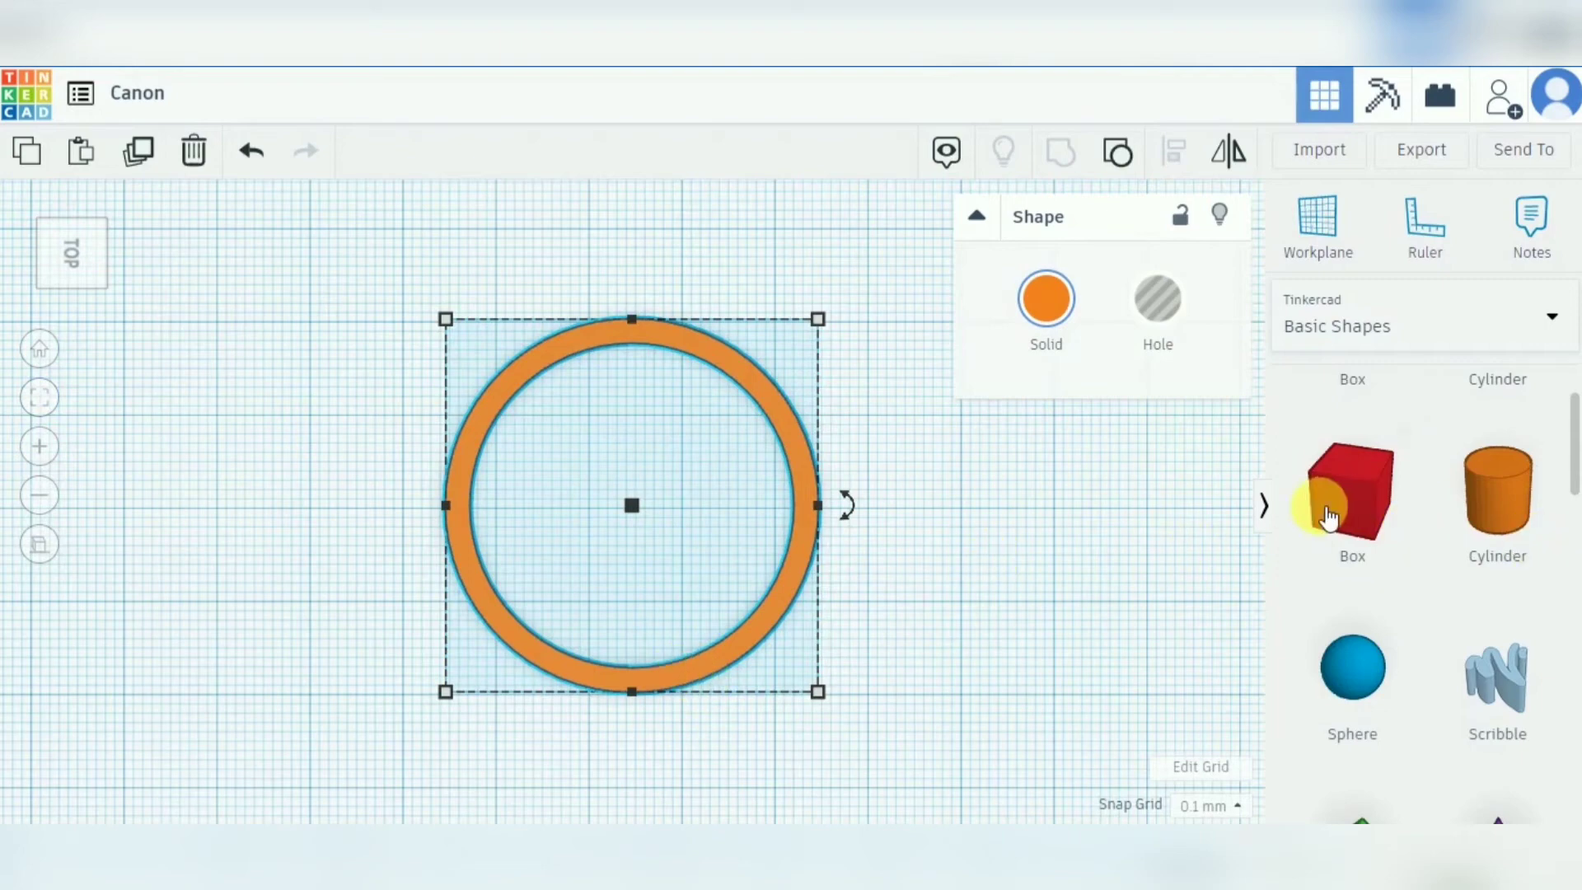
drag(1358, 522, 723, 414)
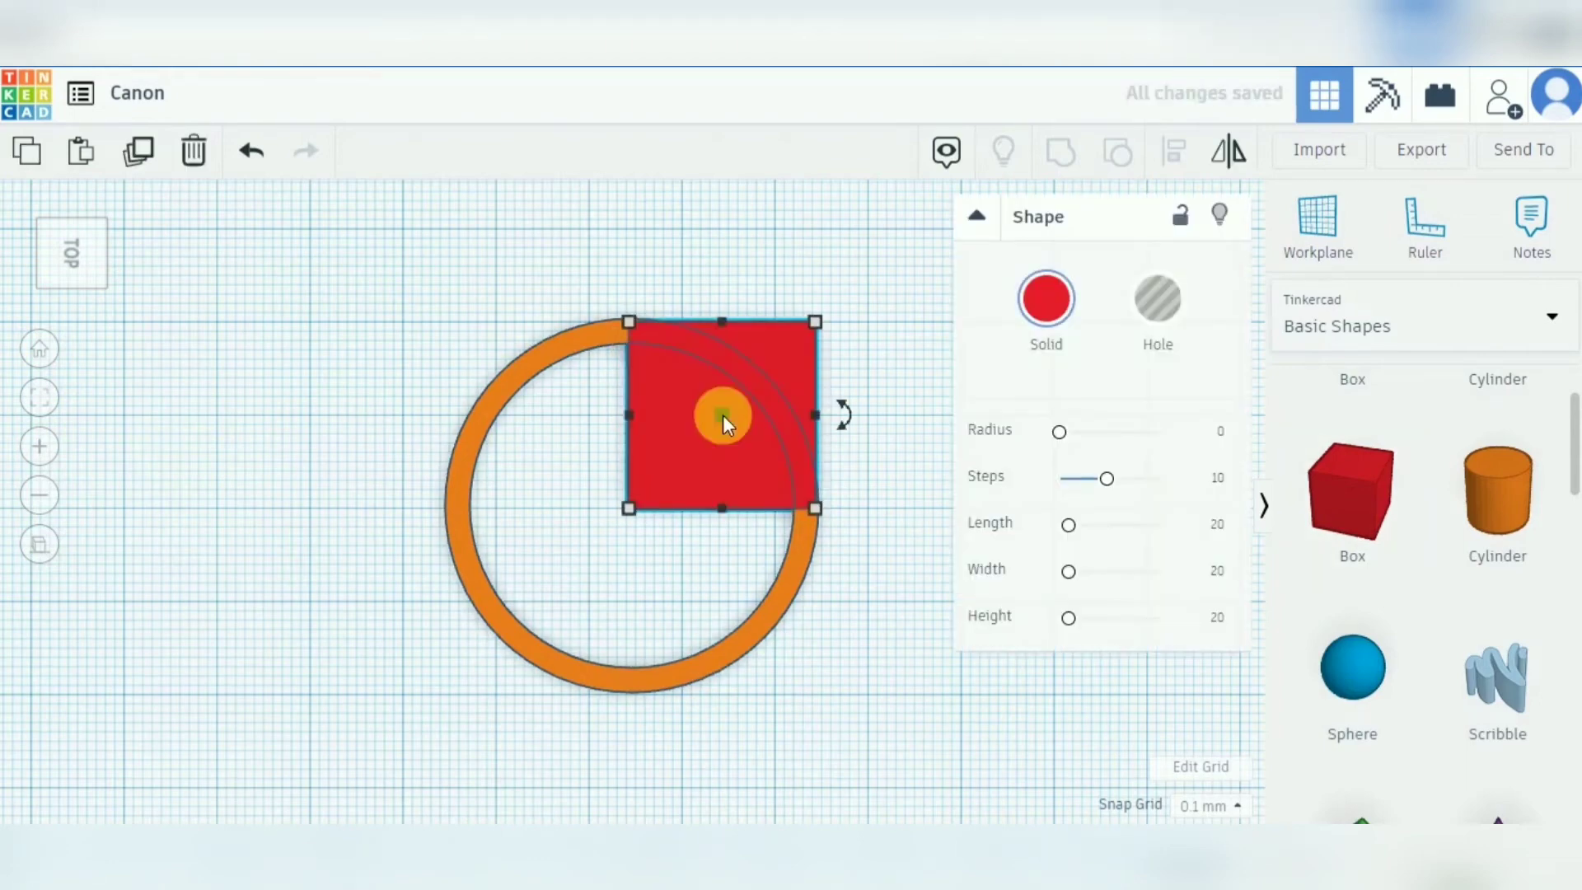
Resize the red box's footprint to a narrow bar 2 mm wide and 36 mm long.
click(815, 508)
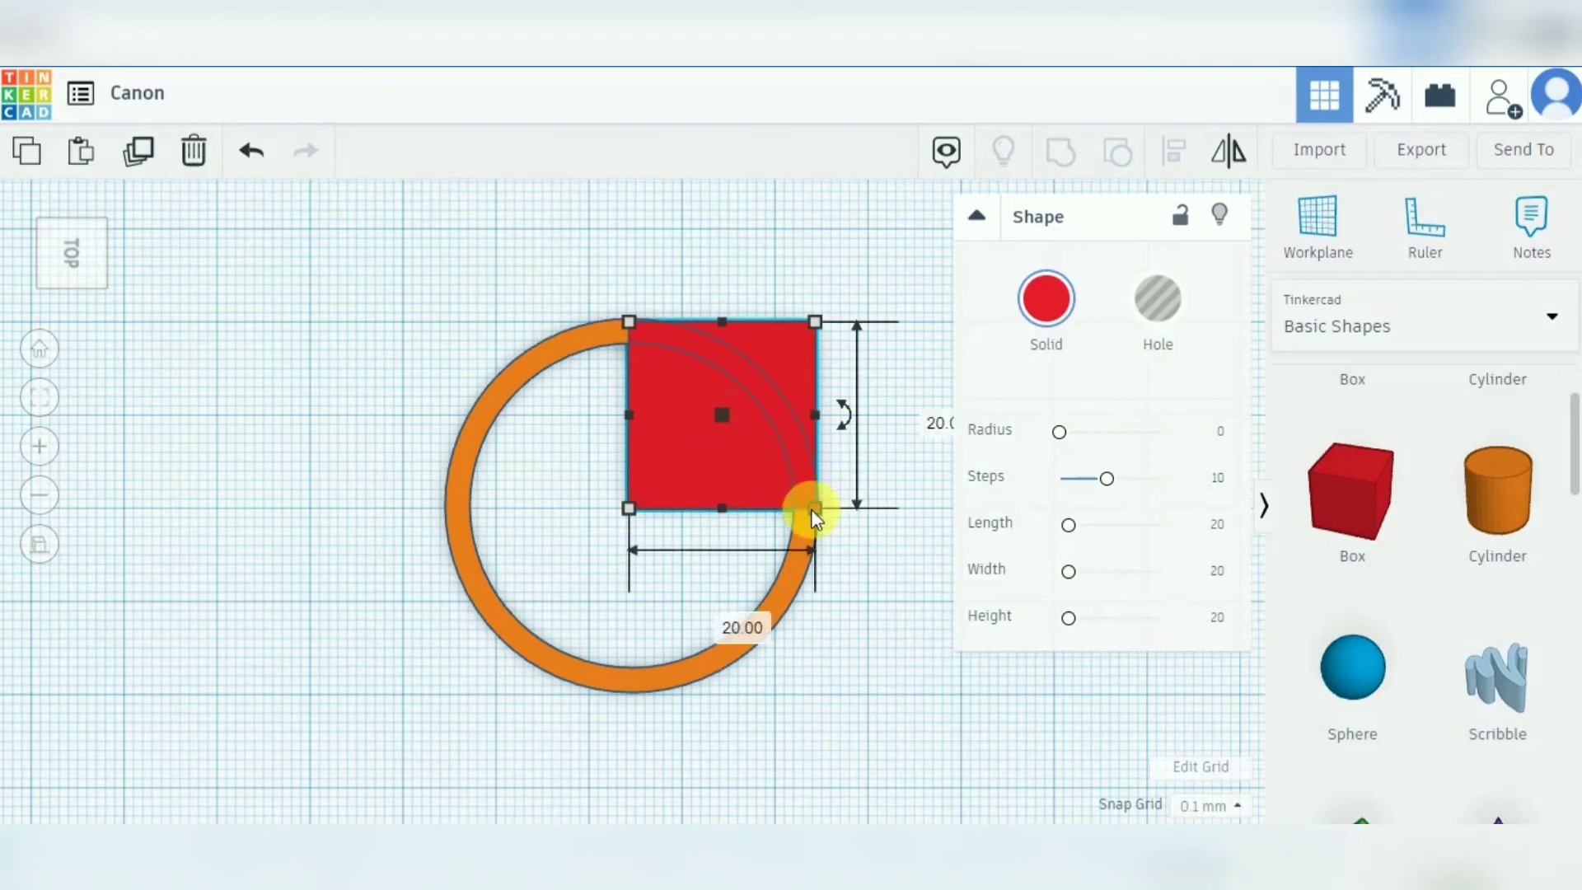
click(716, 628)
text(4)
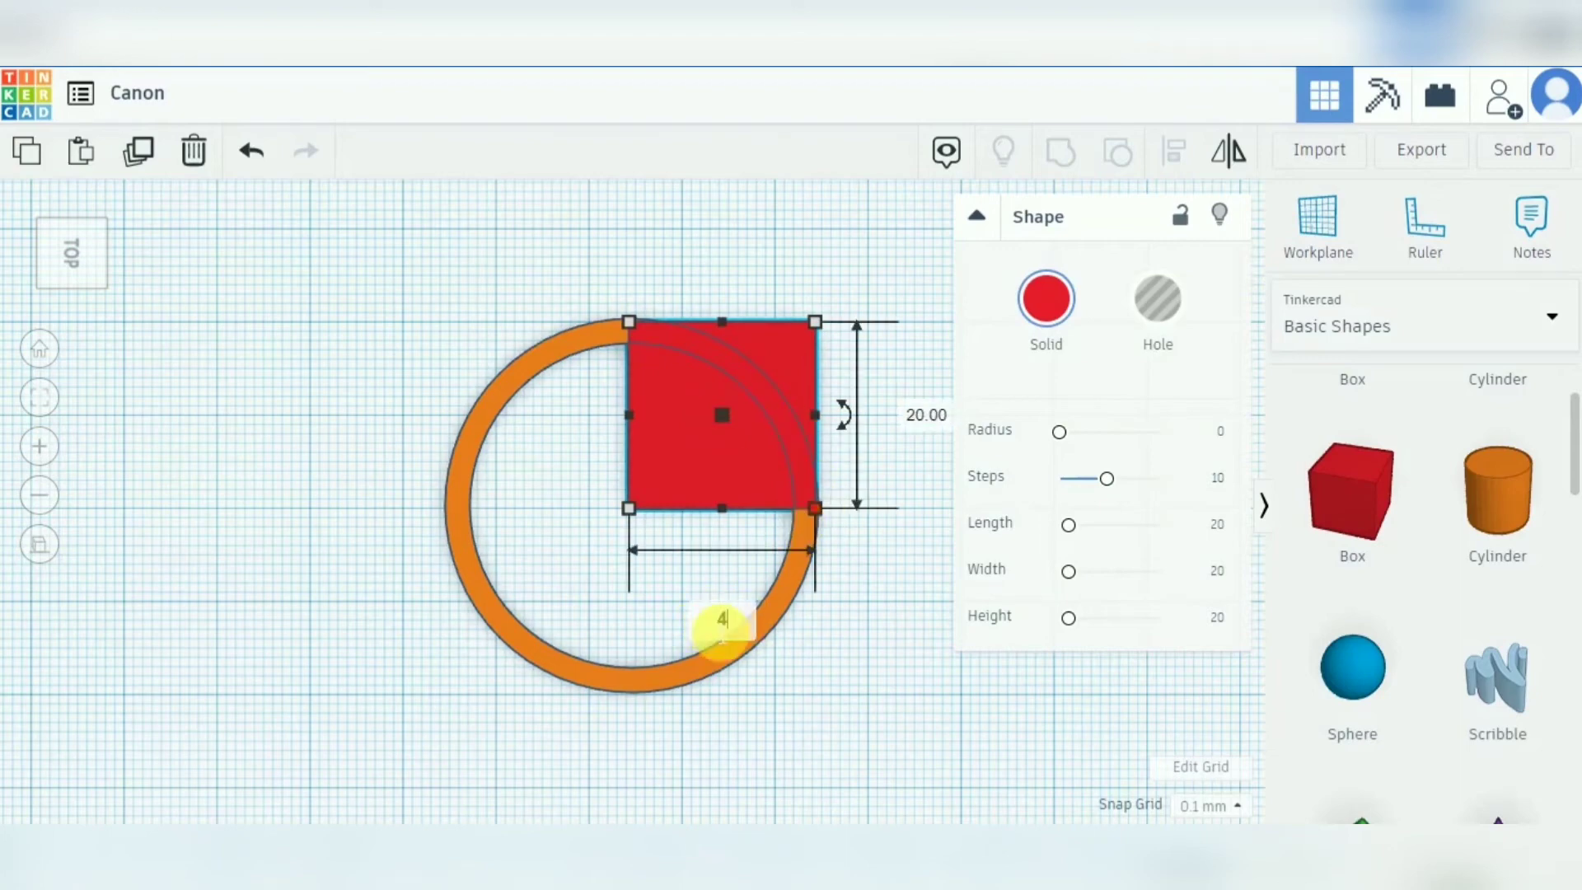
key(Return)
text(2)
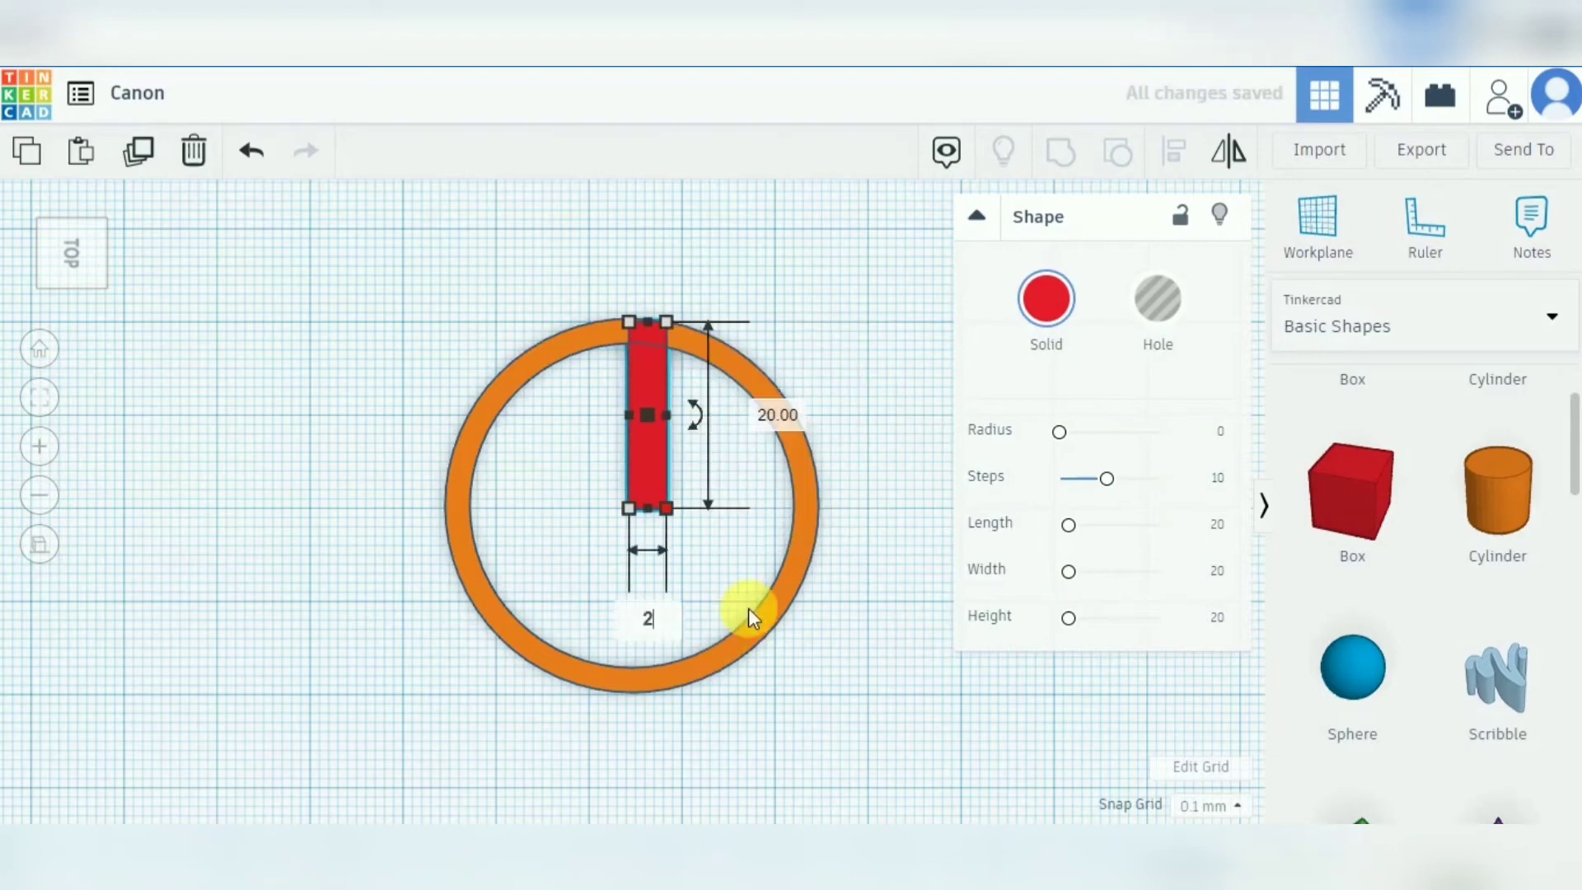
key(Return)
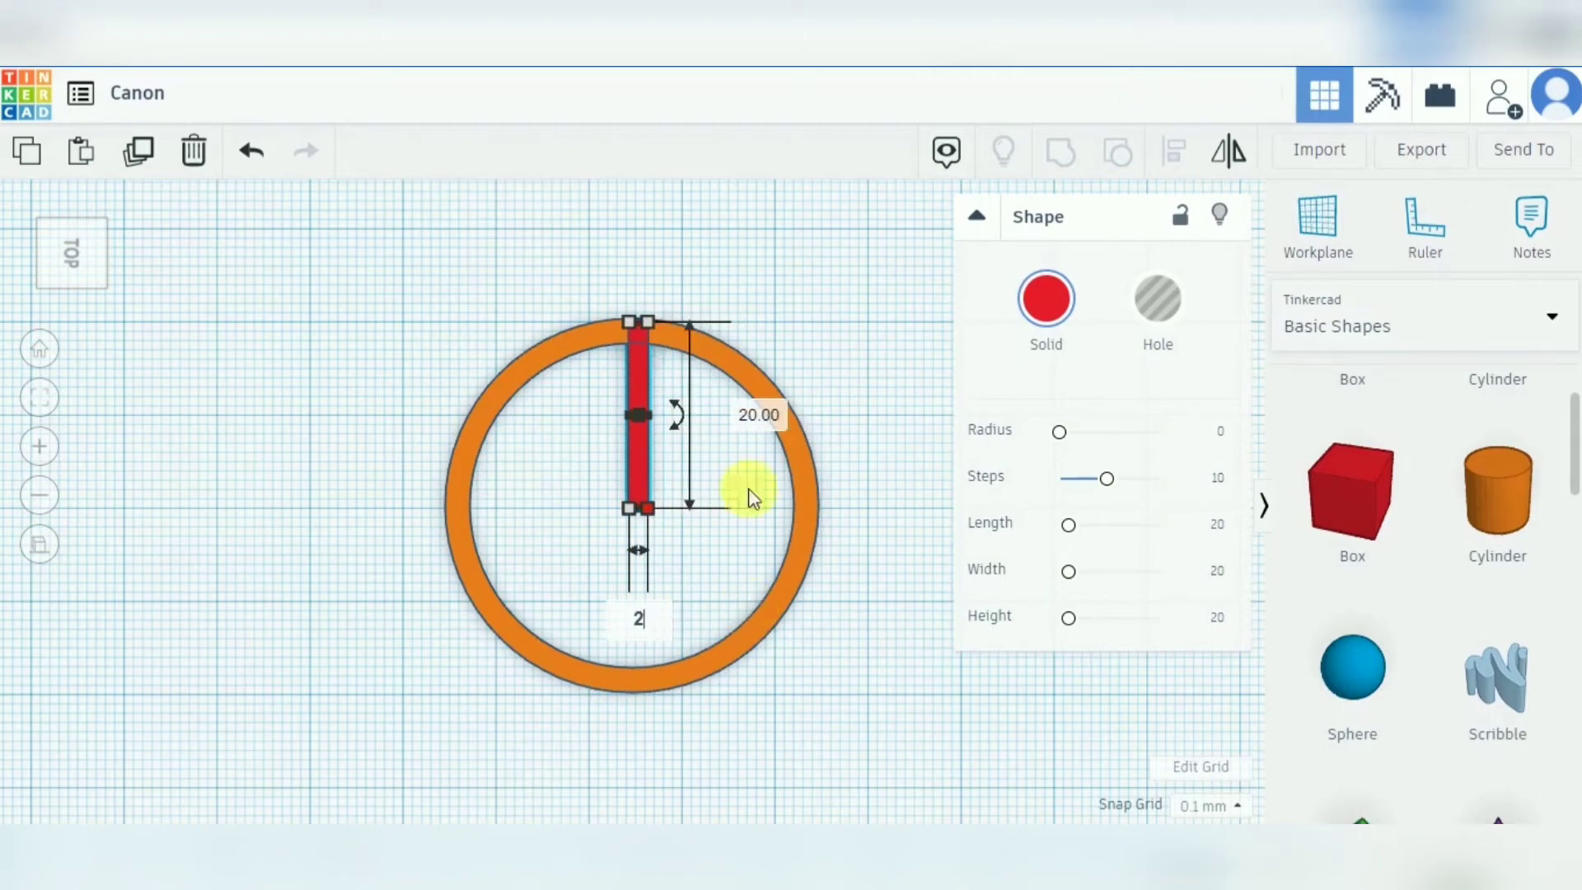
click(759, 415)
text(3)
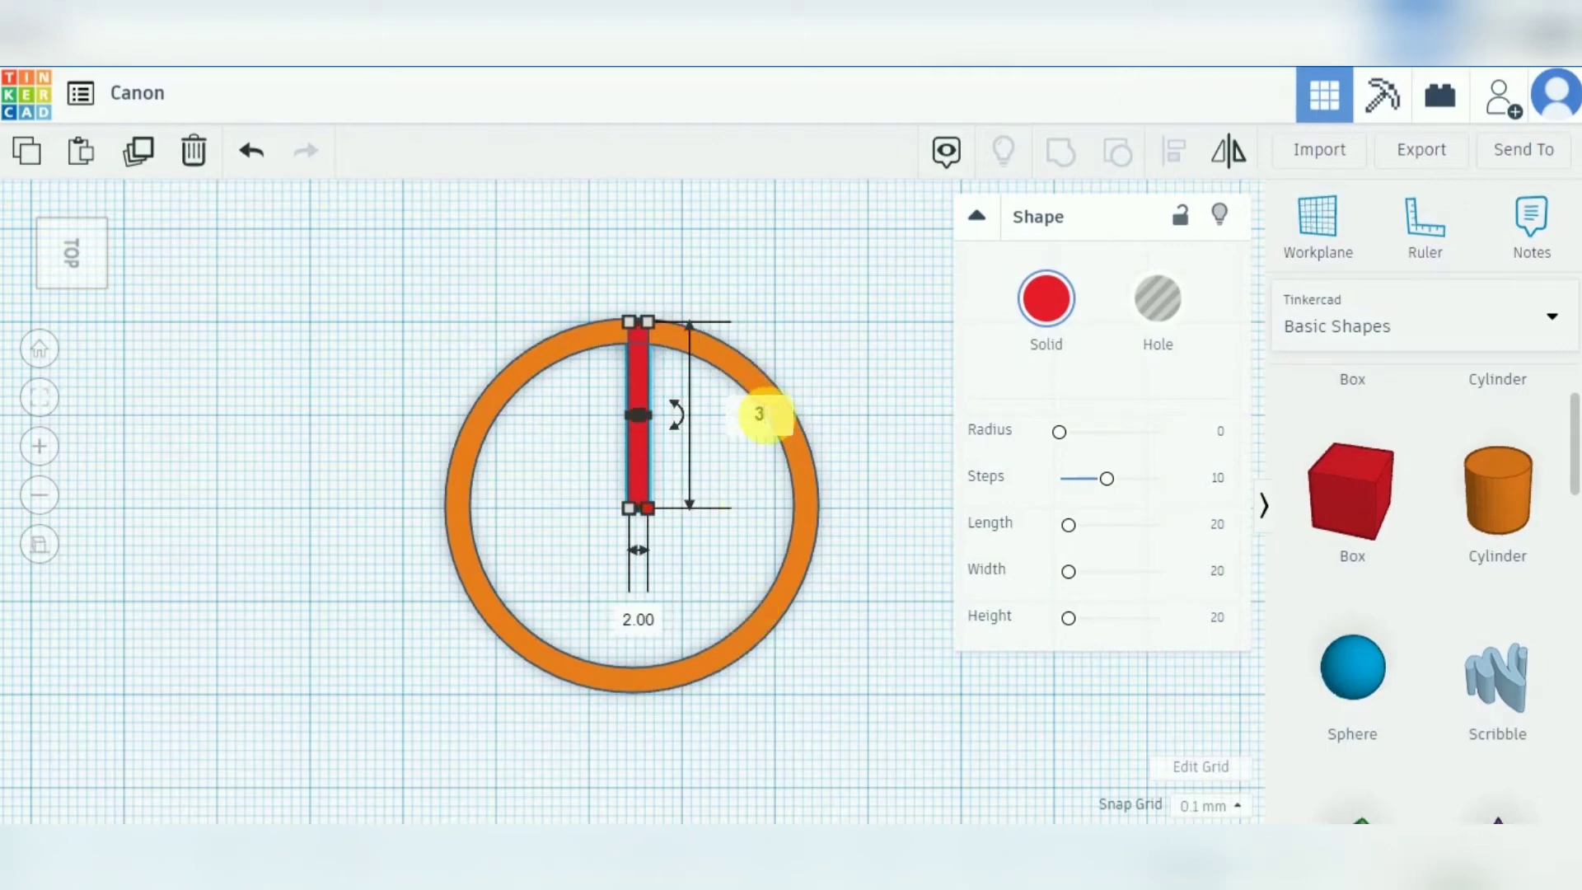
text(6)
key(Return)
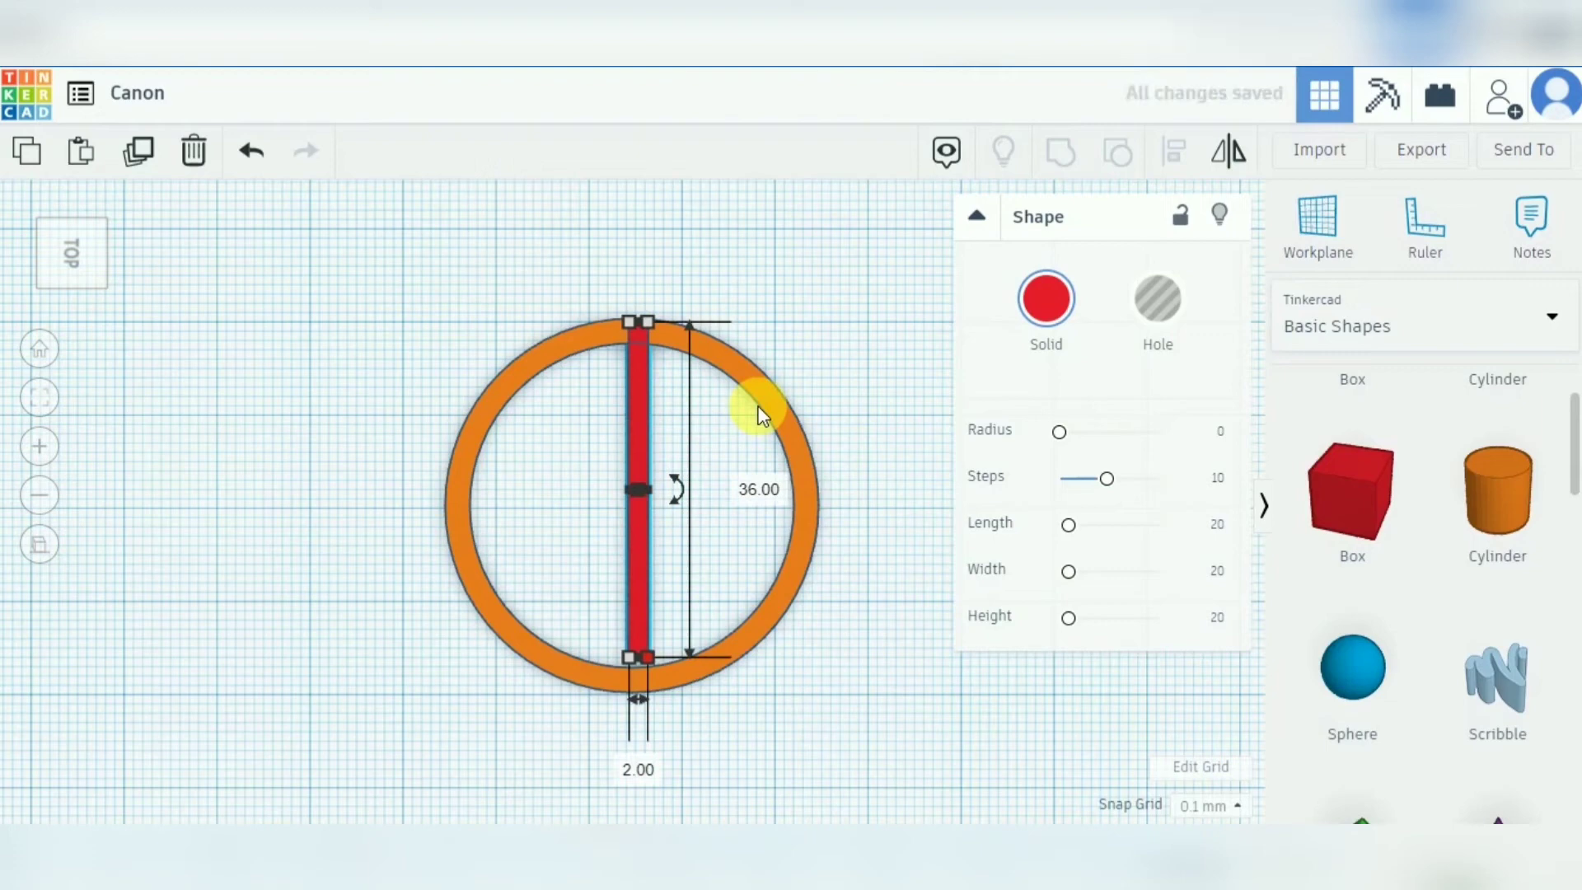
Nudge the red bar until it is centred in the ring, with both ends overlapping the rim.
click(629, 412)
key(Down)
key(Down)
key(Down)
key(Down)
key(Down)
key(Down)
key(Down)
key(Down)
key(Down)
key(Down)
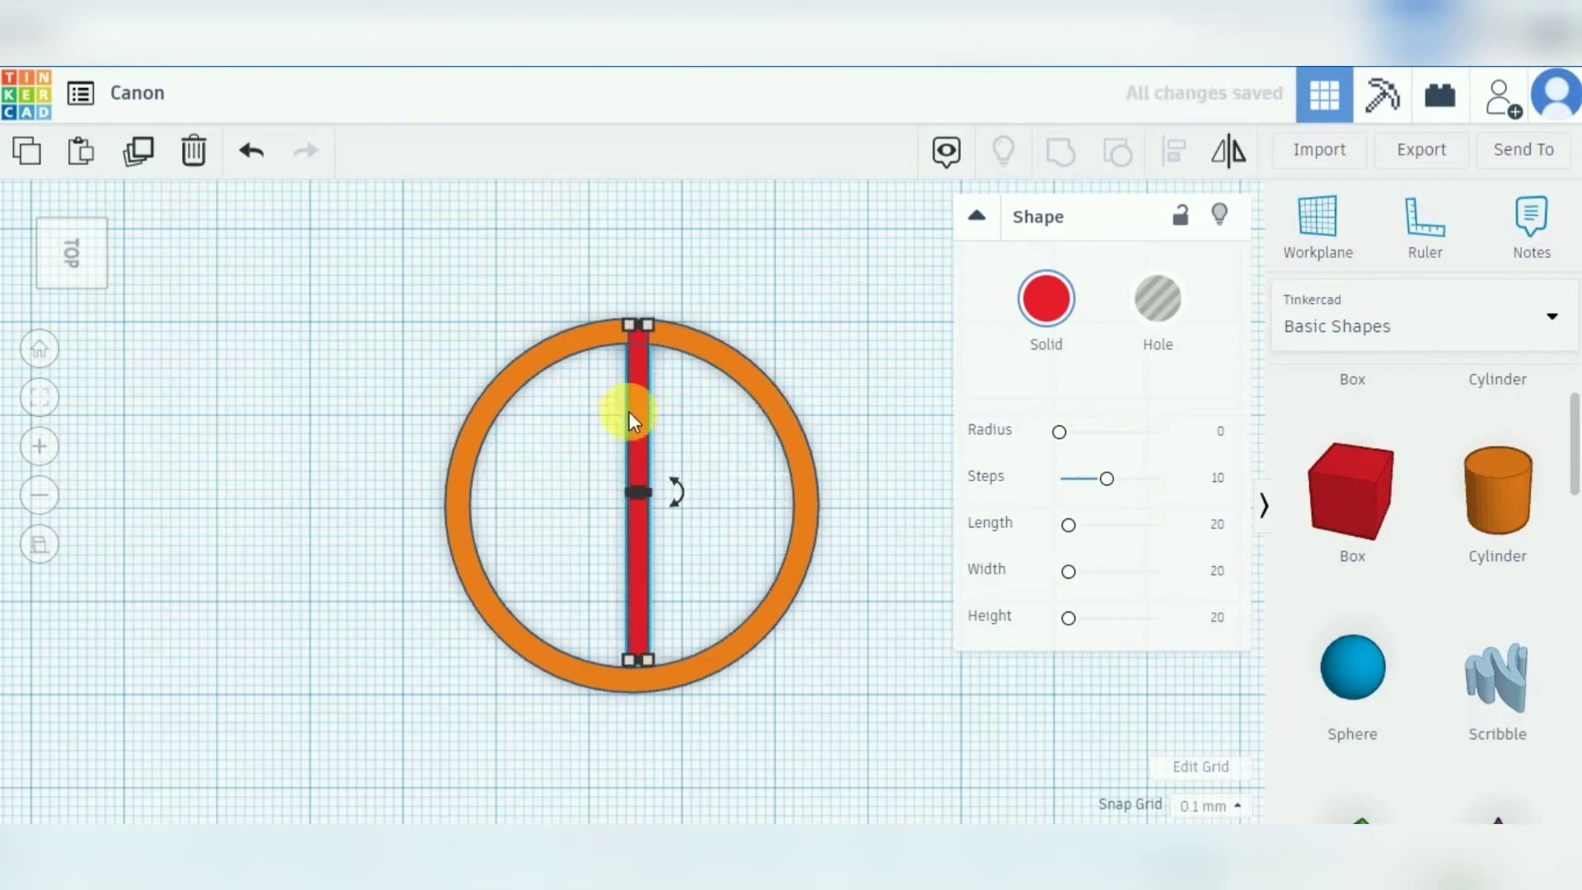
key(Down)
key(Down)
key(Down)
key(Down)
key(Left)
key(Left)
key(Left)
key(Left)
key(Left)
key(Down)
key(Down)
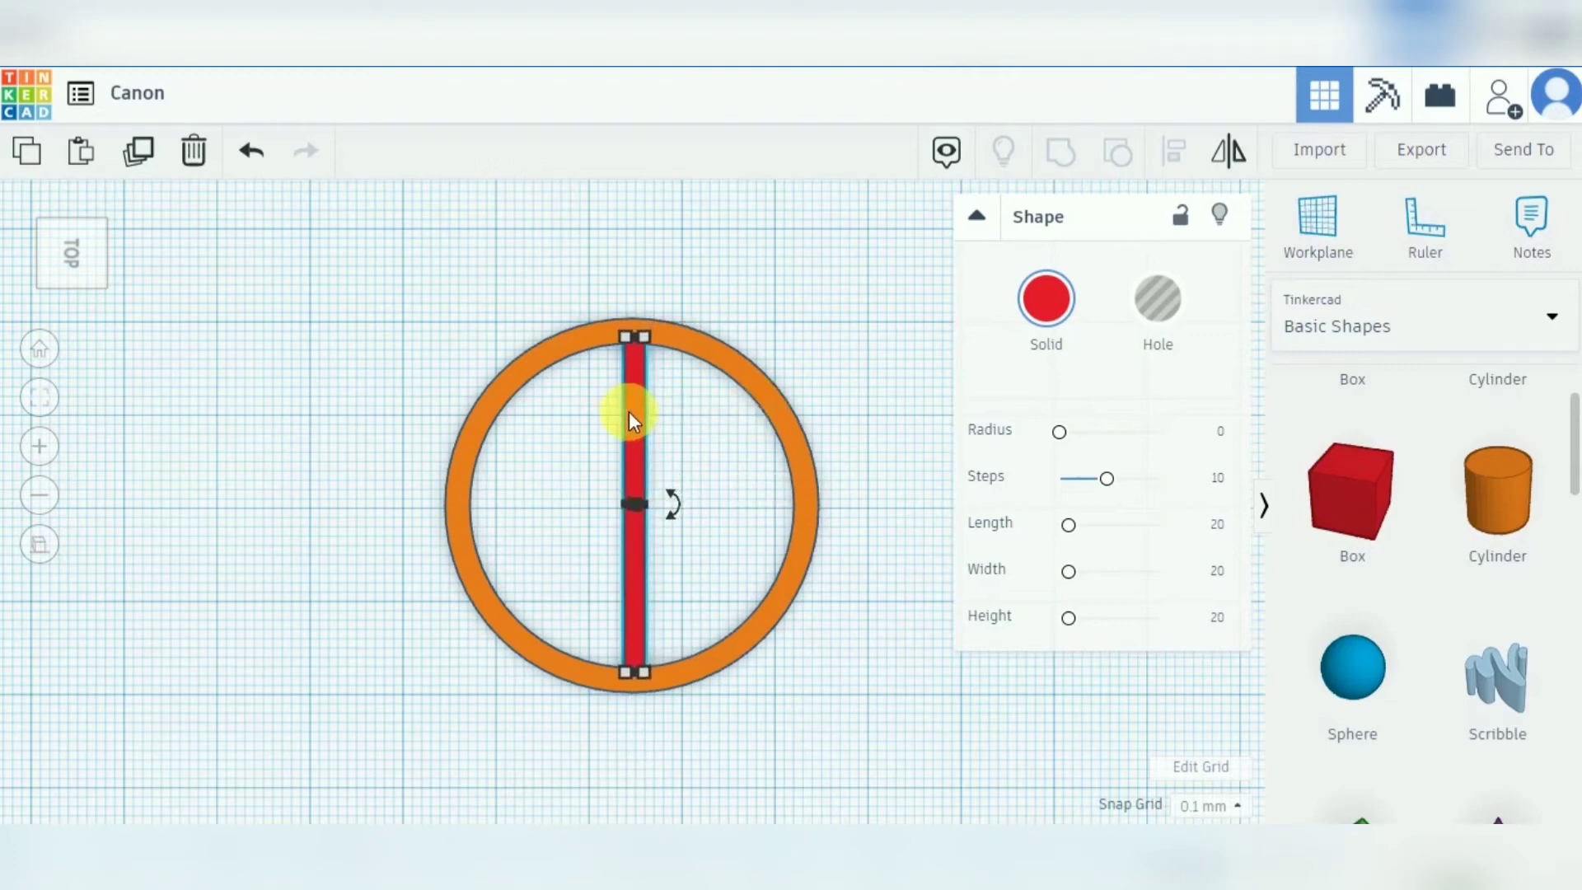
key(Down)
key(Up)
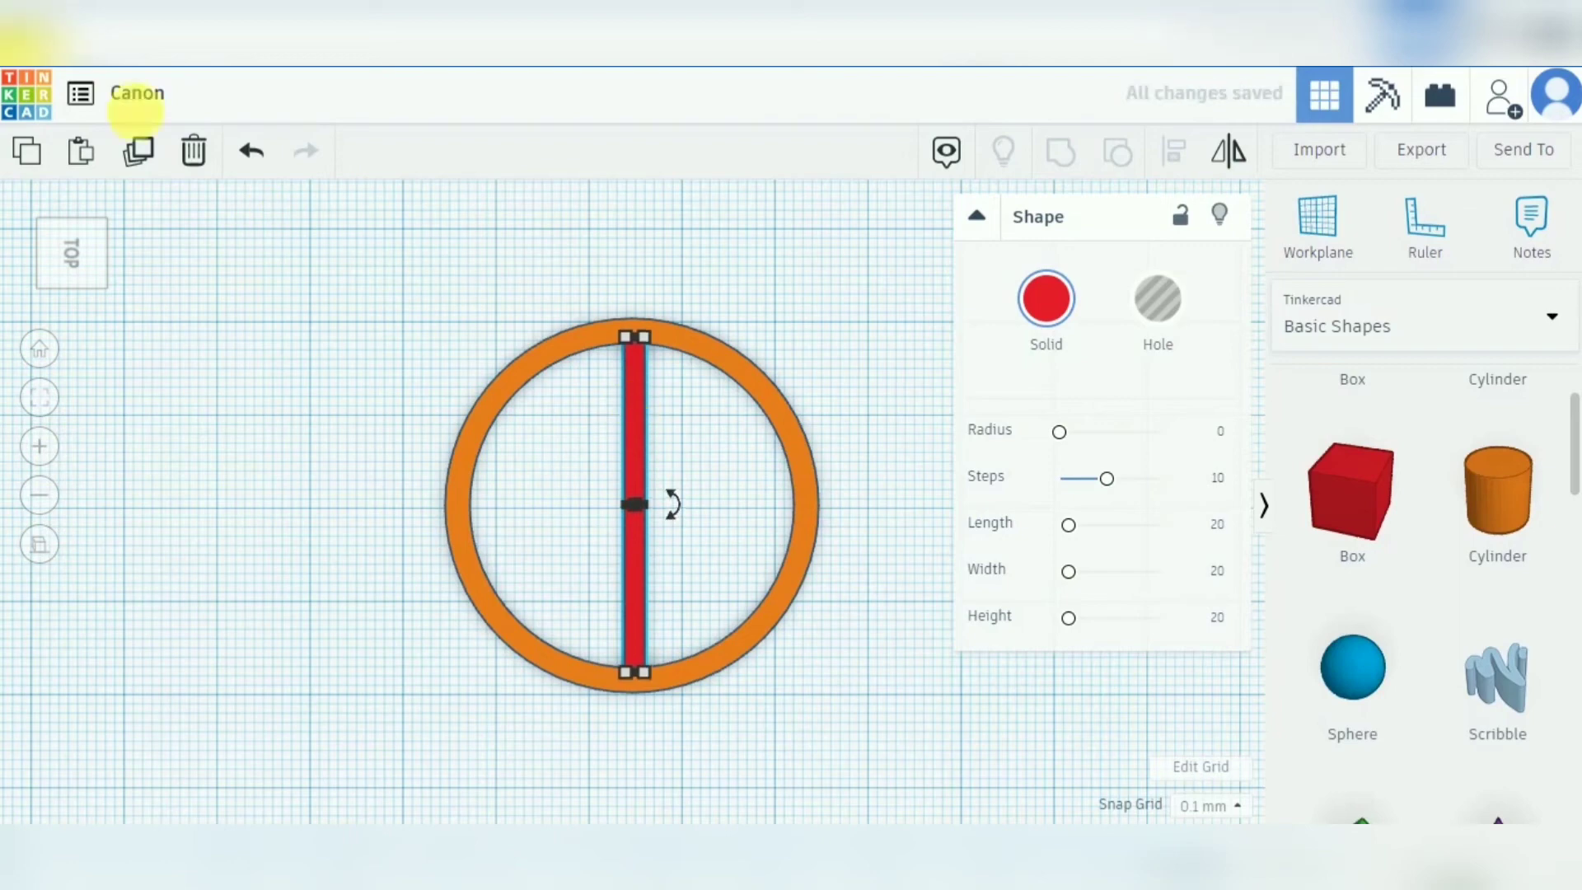
click(154, 158)
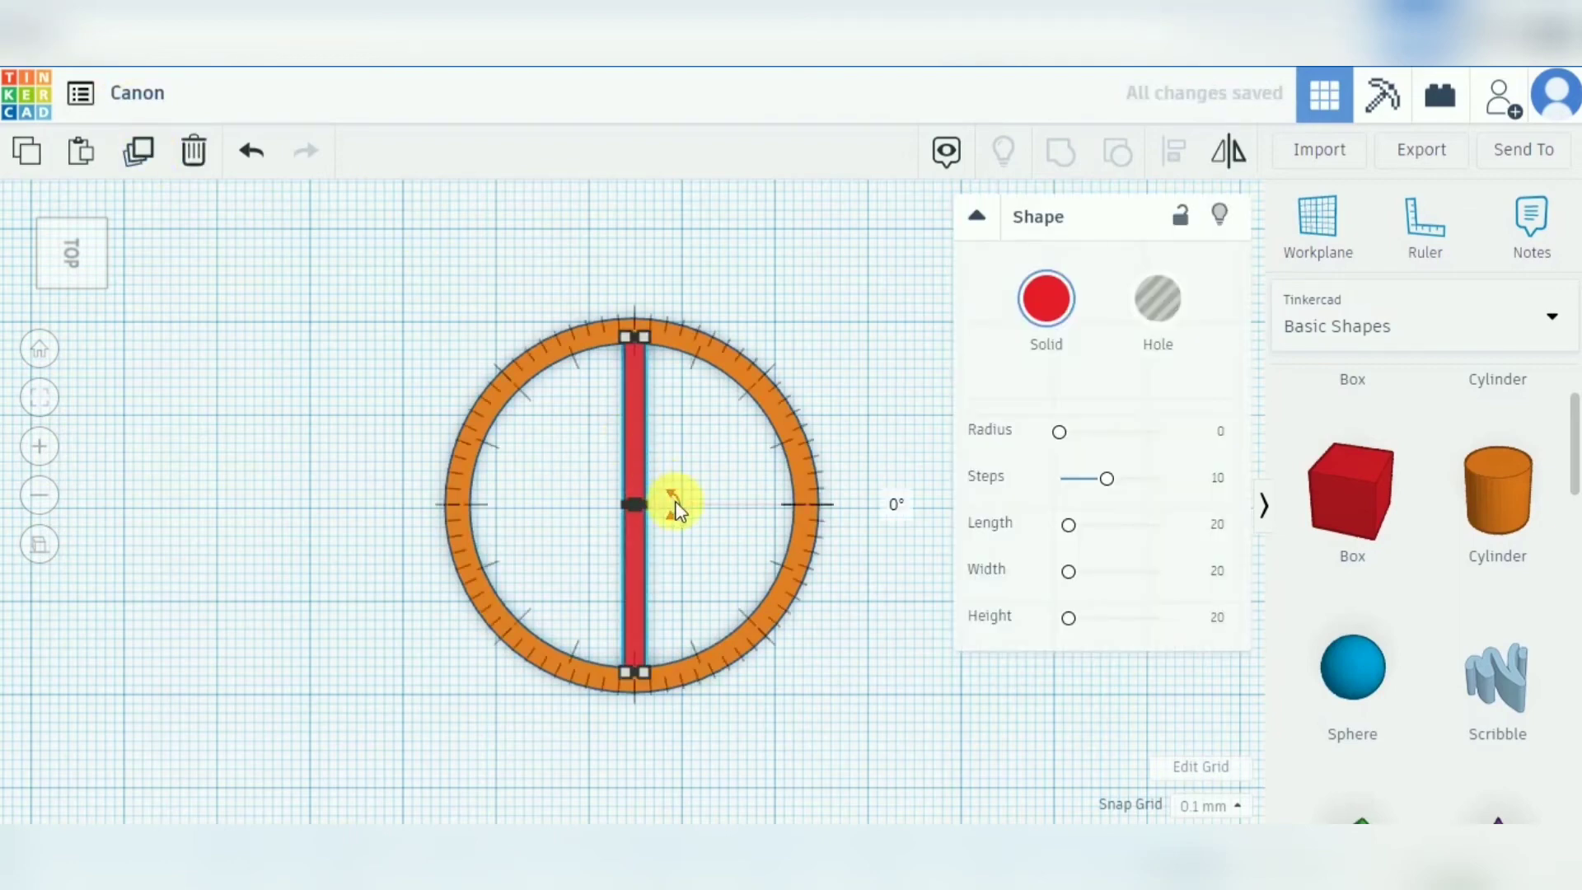
click(674, 504)
mouse_move(680, 467)
mouse_down()
mouse_move(675, 482)
mouse_move(651, 458)
mouse_up()
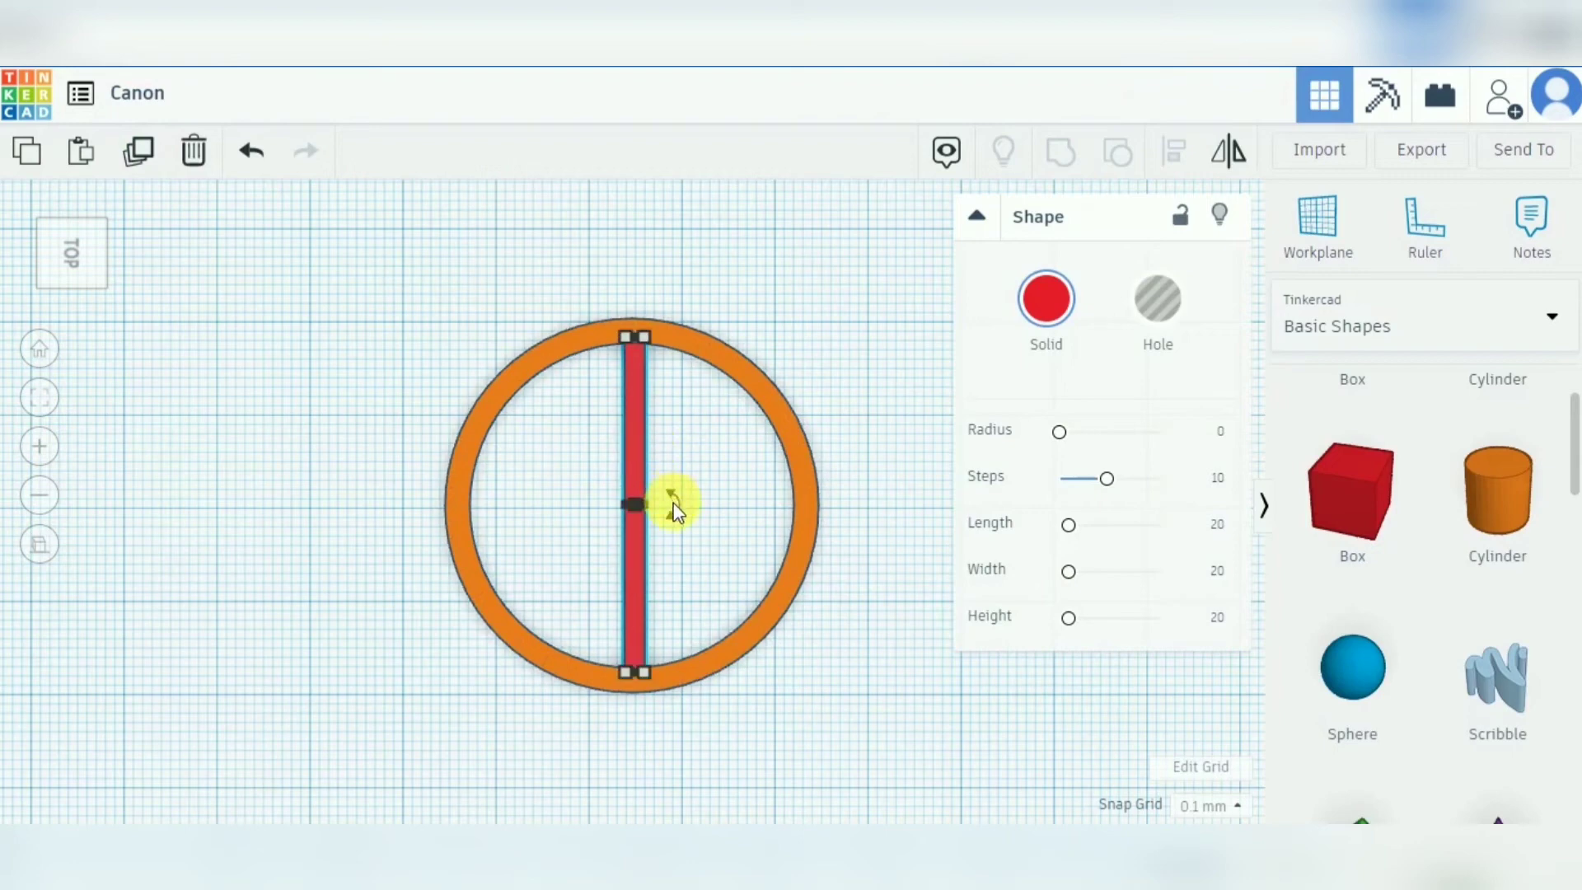
click(674, 503)
drag(675, 504, 670, 477)
click(670, 477)
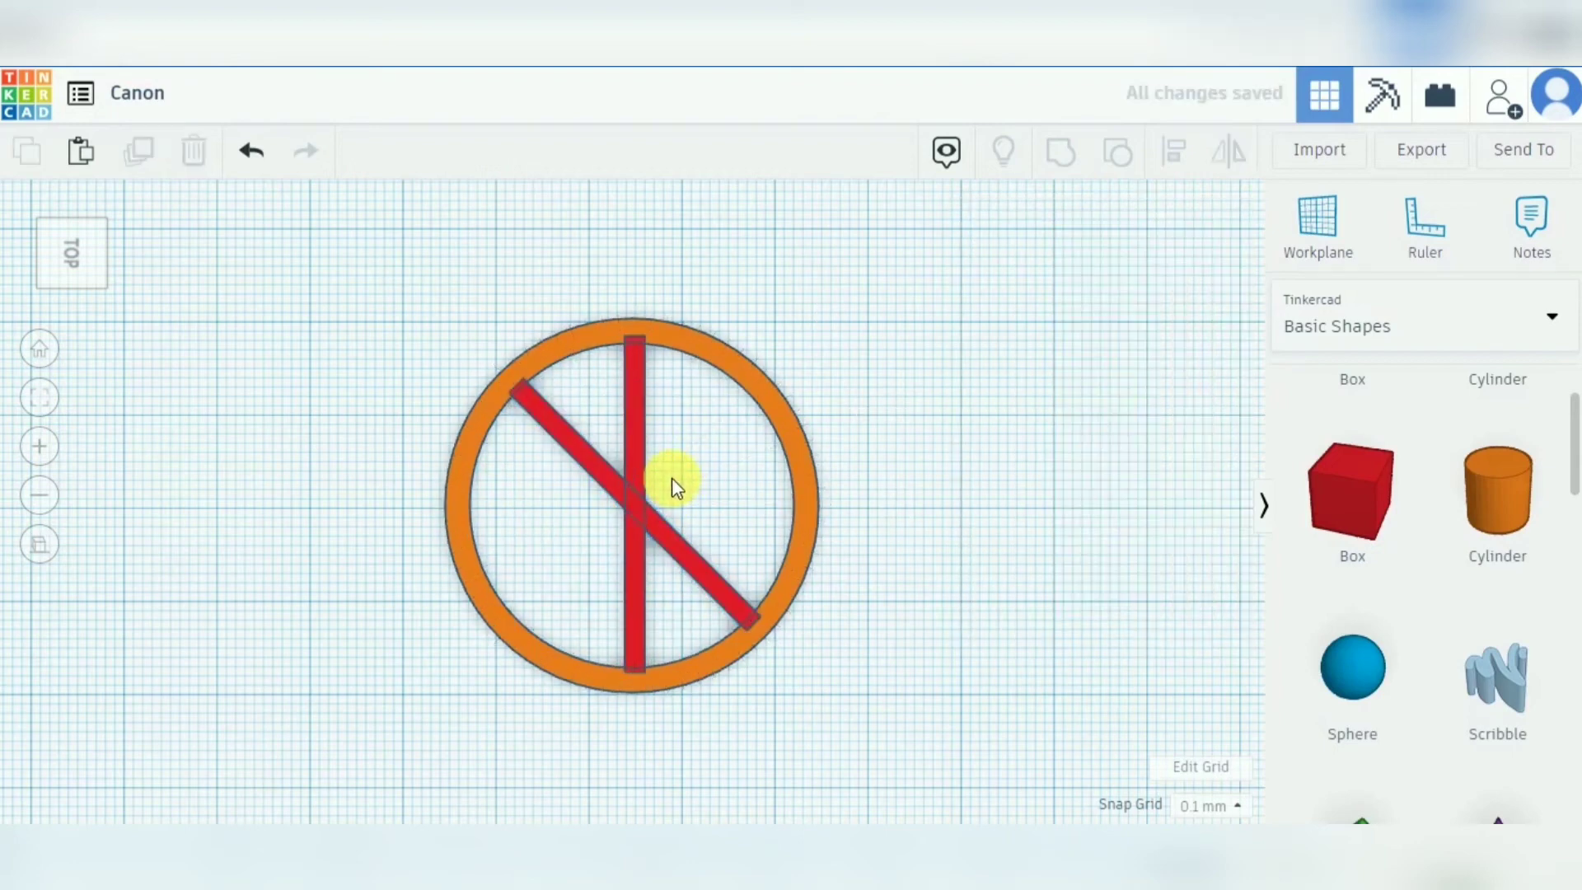
key(ctrl+z)
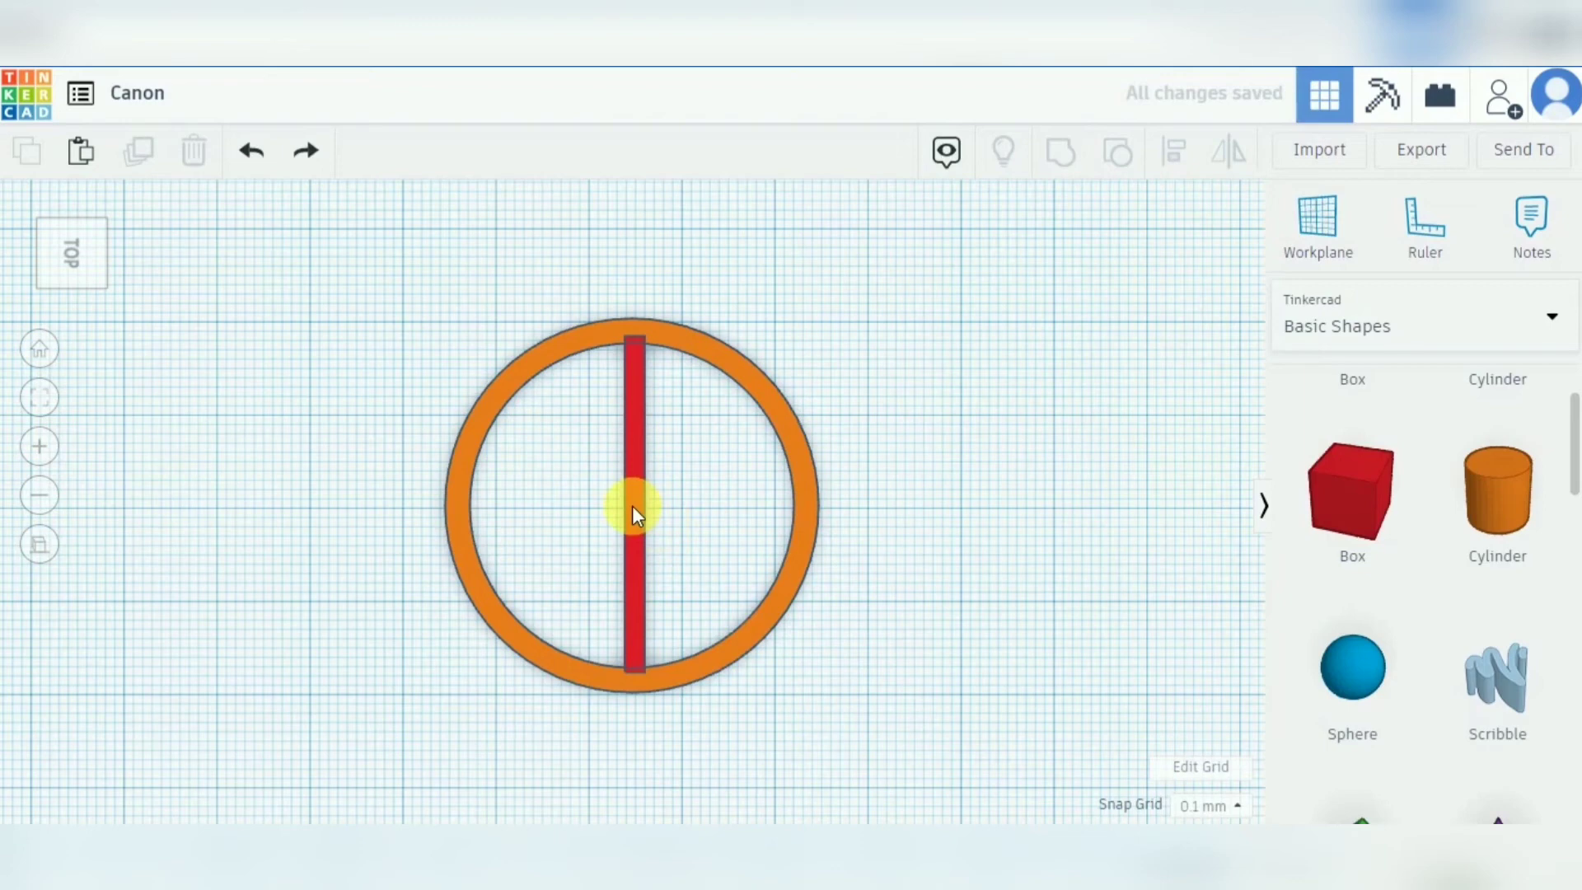
Duplicate the centred red bar and rotate the copy about 22.5° counterclockwise around the ring's centre.
click(631, 506)
drag(675, 506, 676, 485)
click(140, 152)
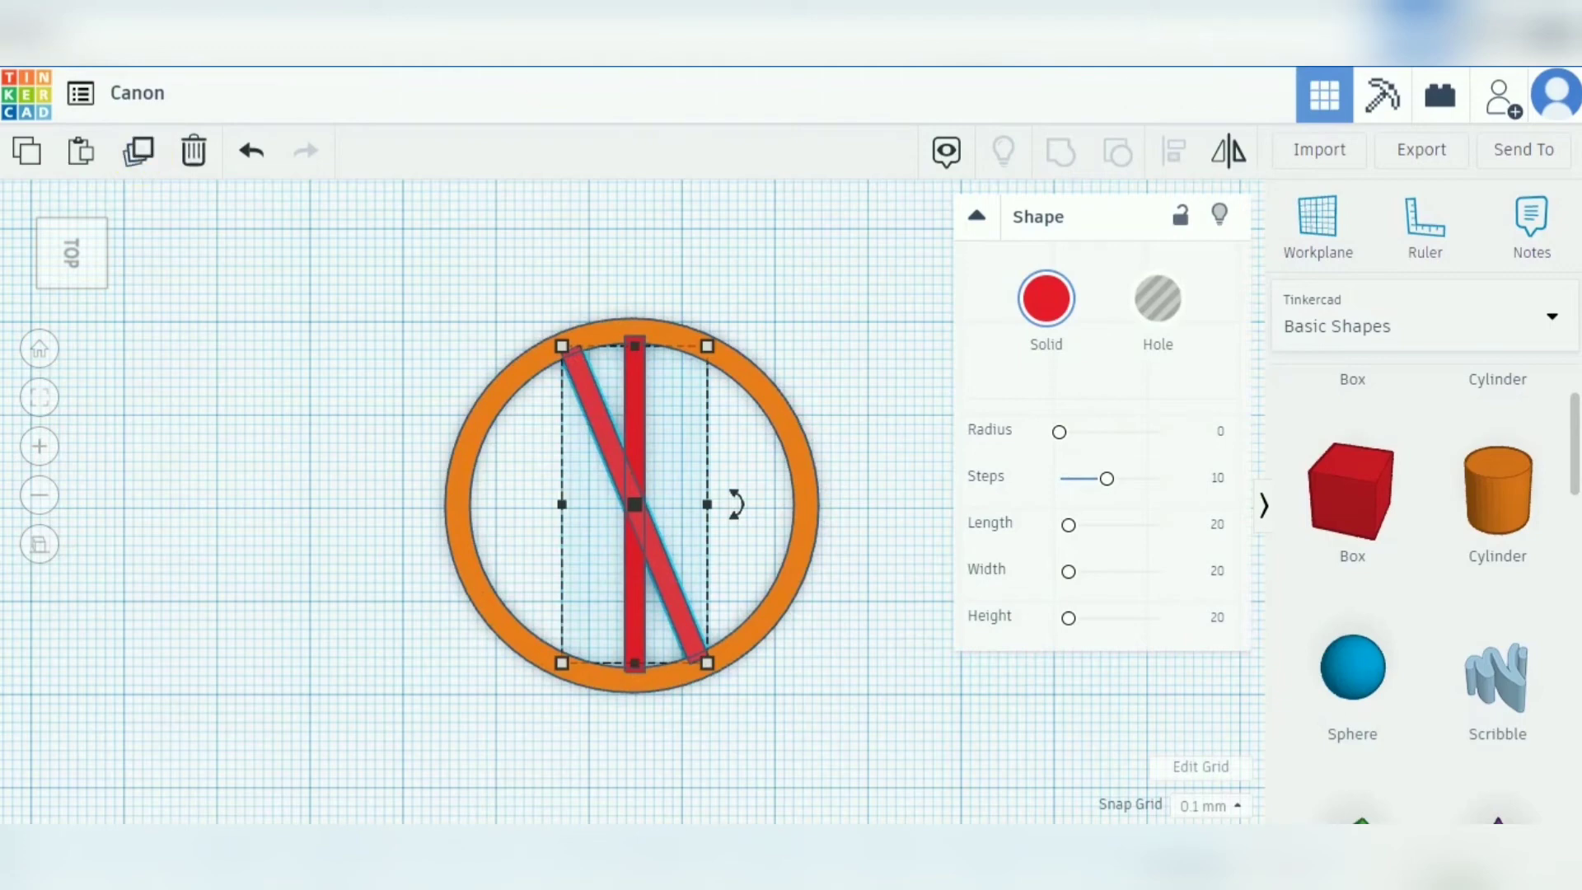
drag(742, 502, 734, 487)
Repeat the rotated duplication until eight crossing bars fill the ring as evenly spaced spokes.
click(141, 150)
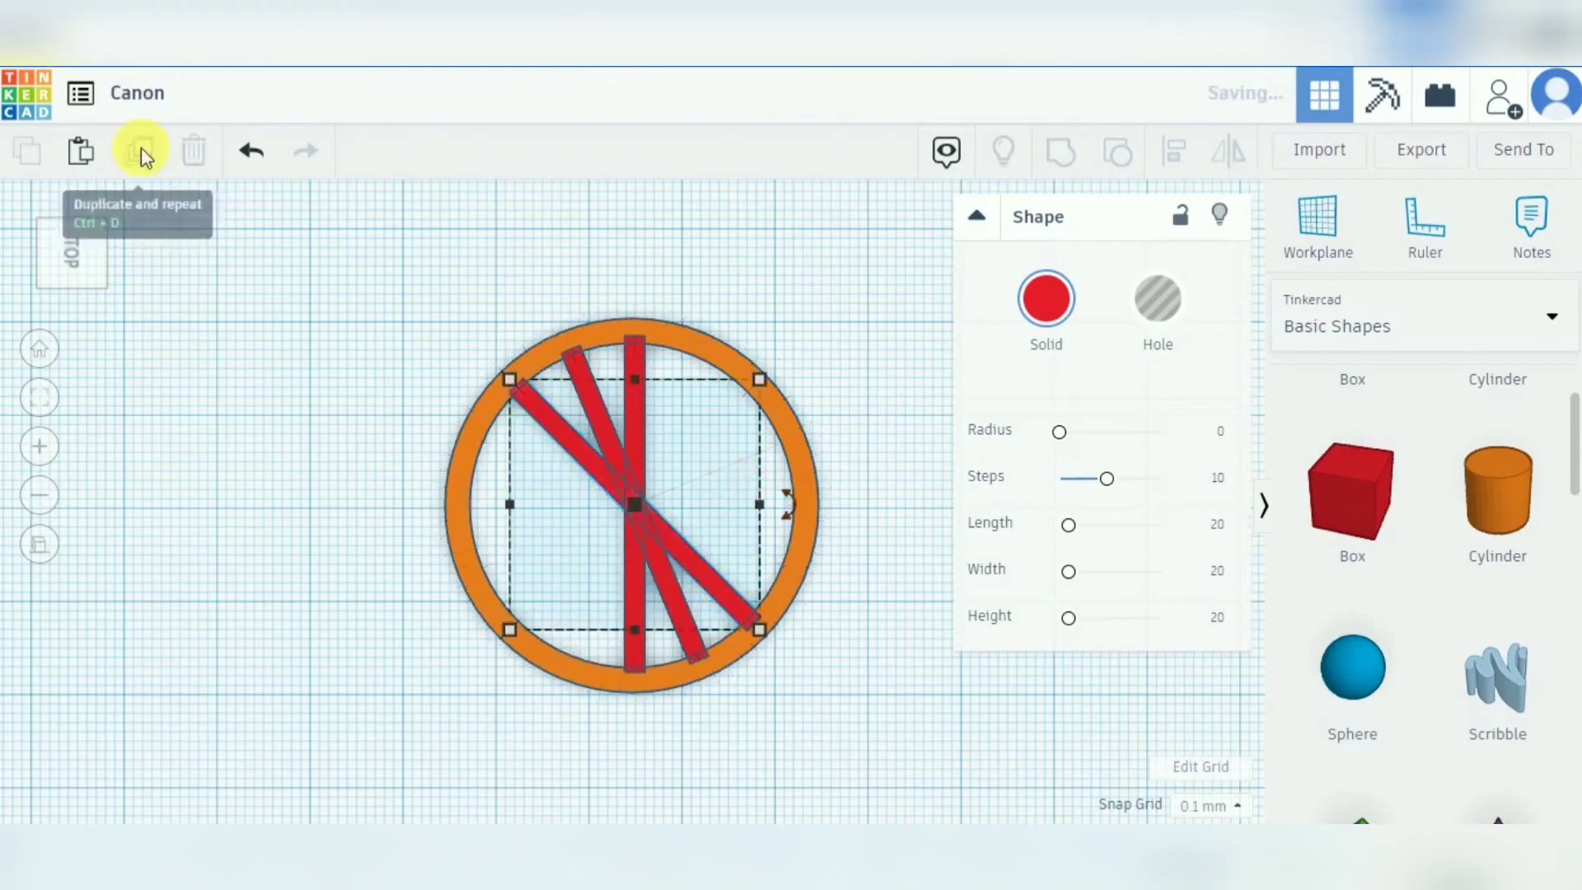
click(141, 150)
click(142, 151)
click(141, 151)
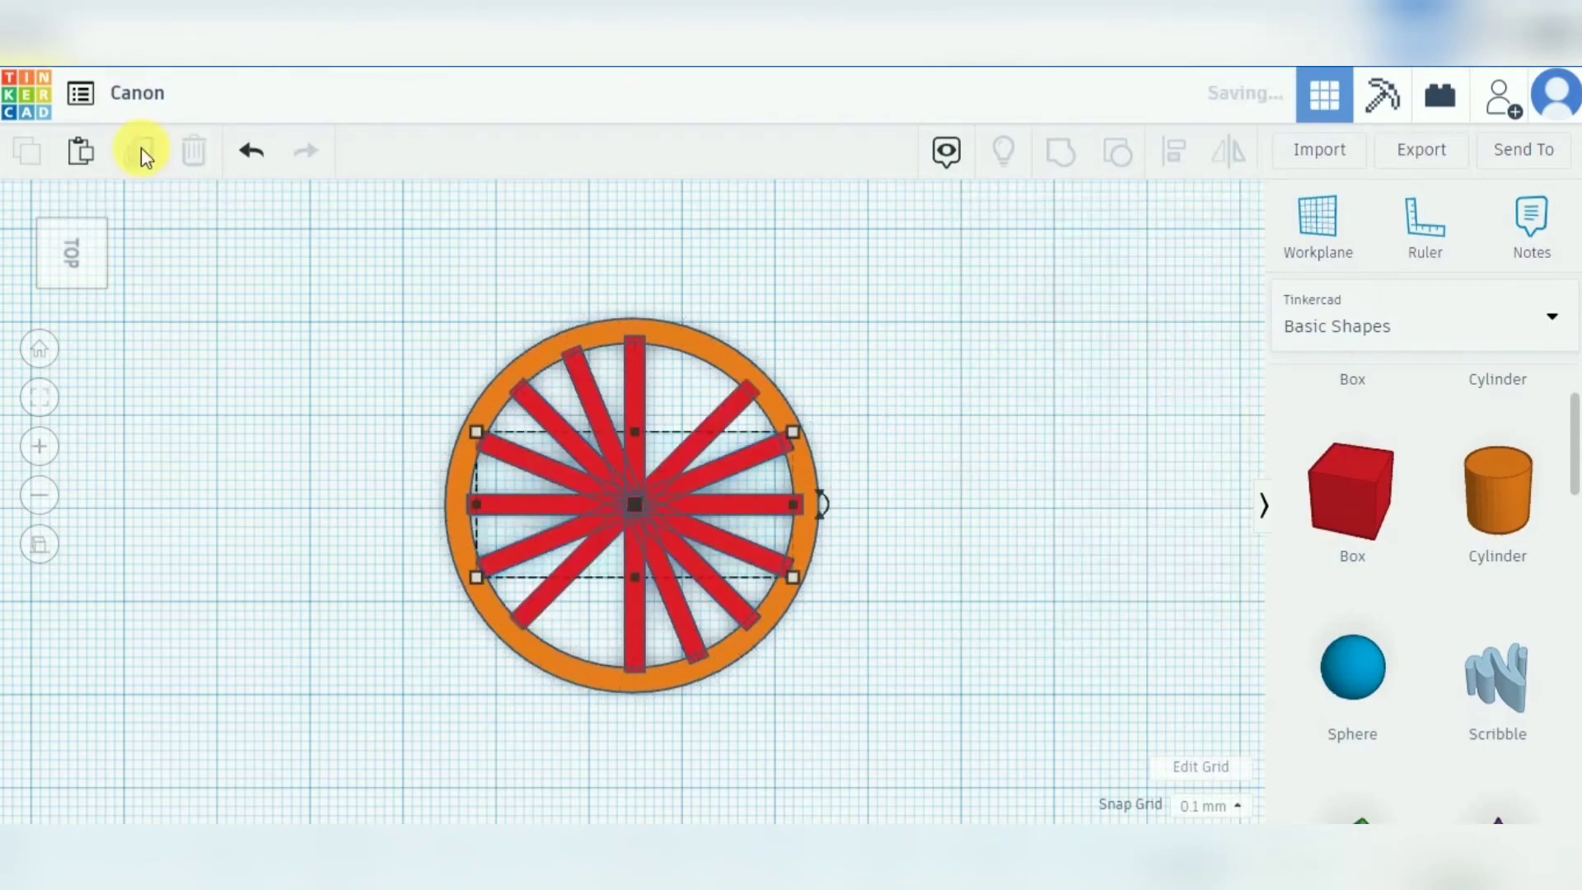
click(142, 151)
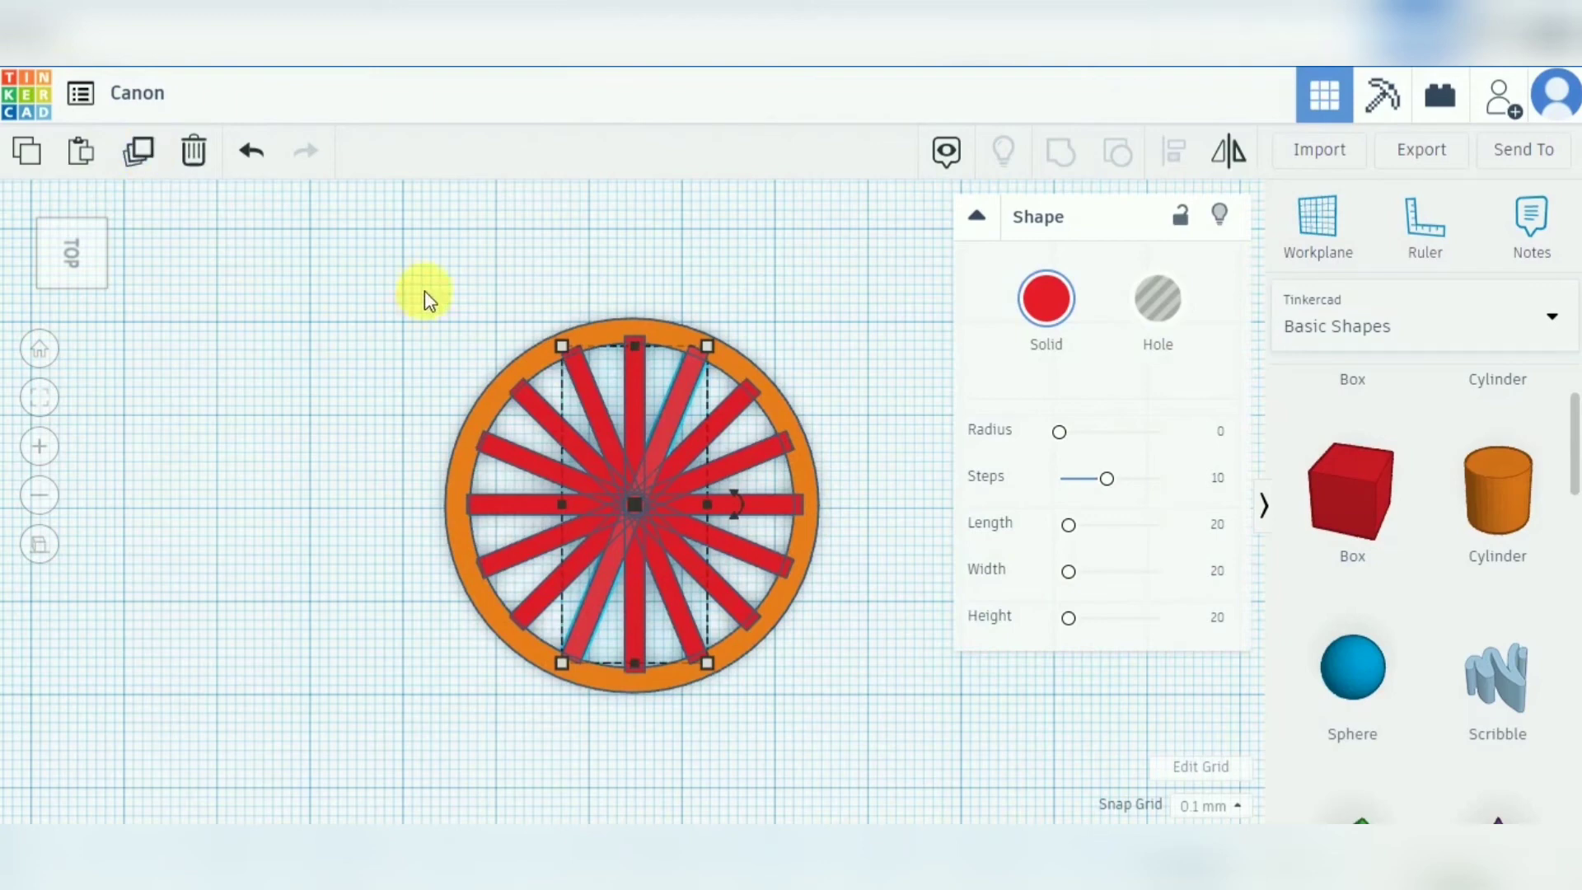
Group the ring and all spokes into one wheel and set its height to 4 mm.
drag(424, 297, 855, 738)
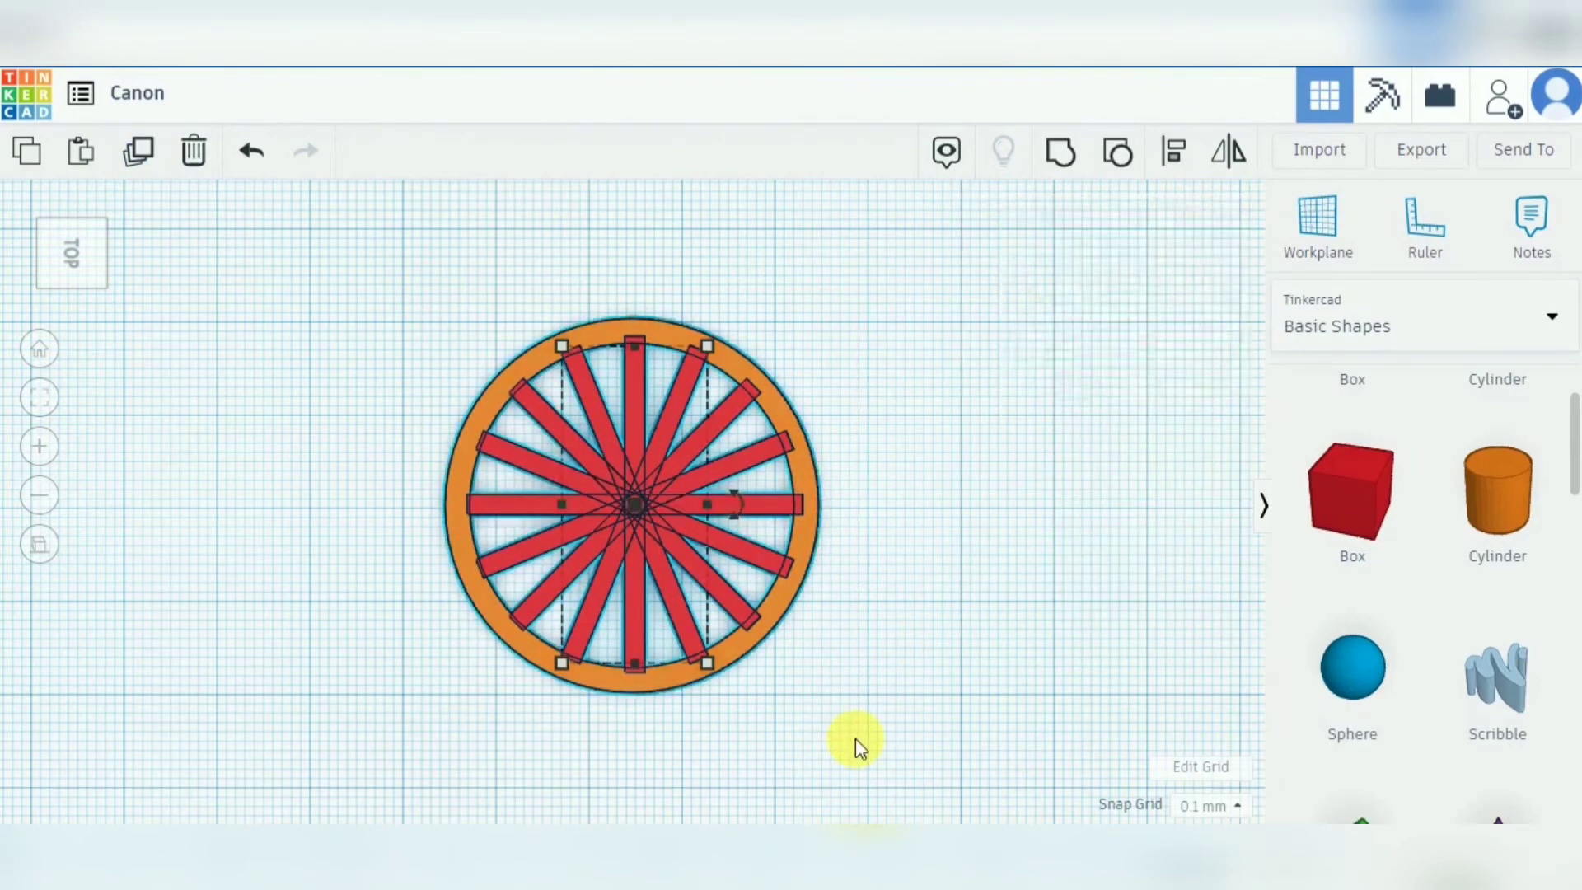
click(1062, 152)
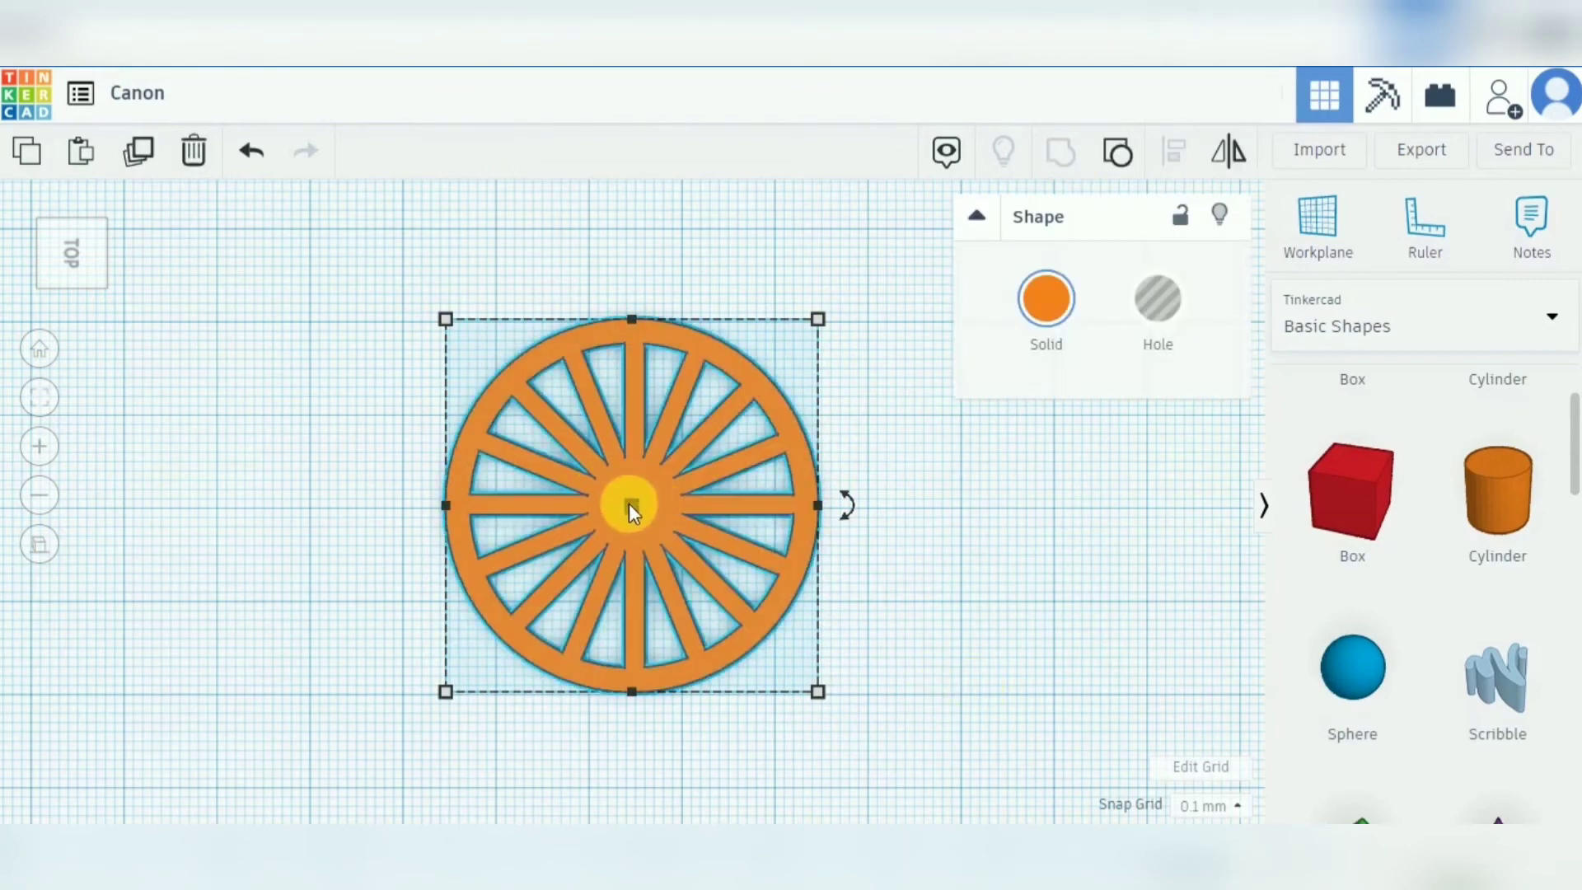
right_drag(986, 689, 982, 671)
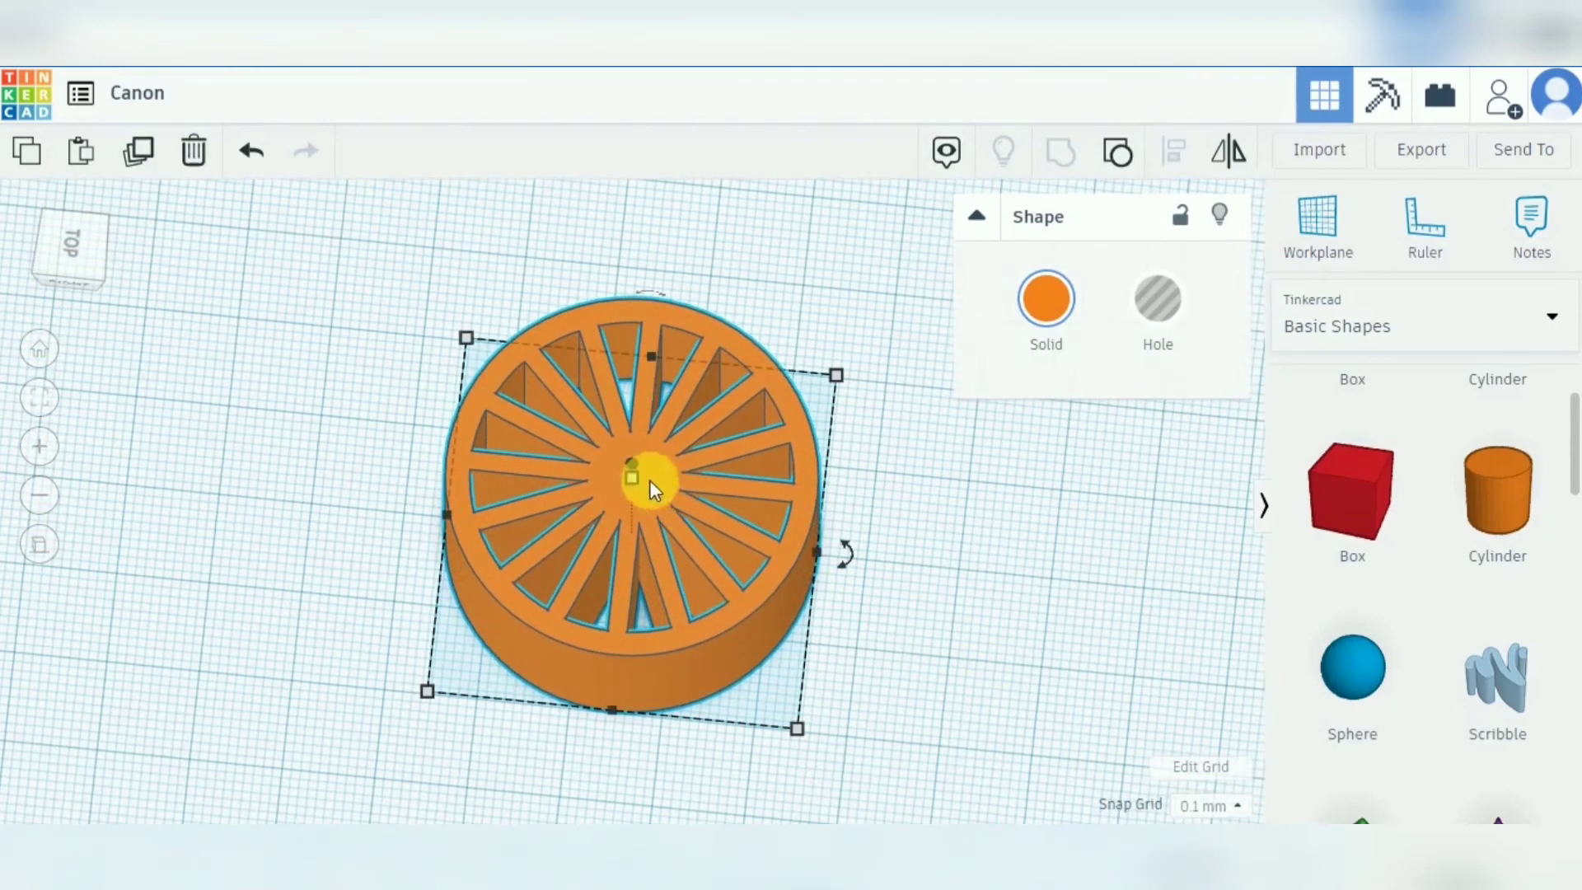
click(743, 505)
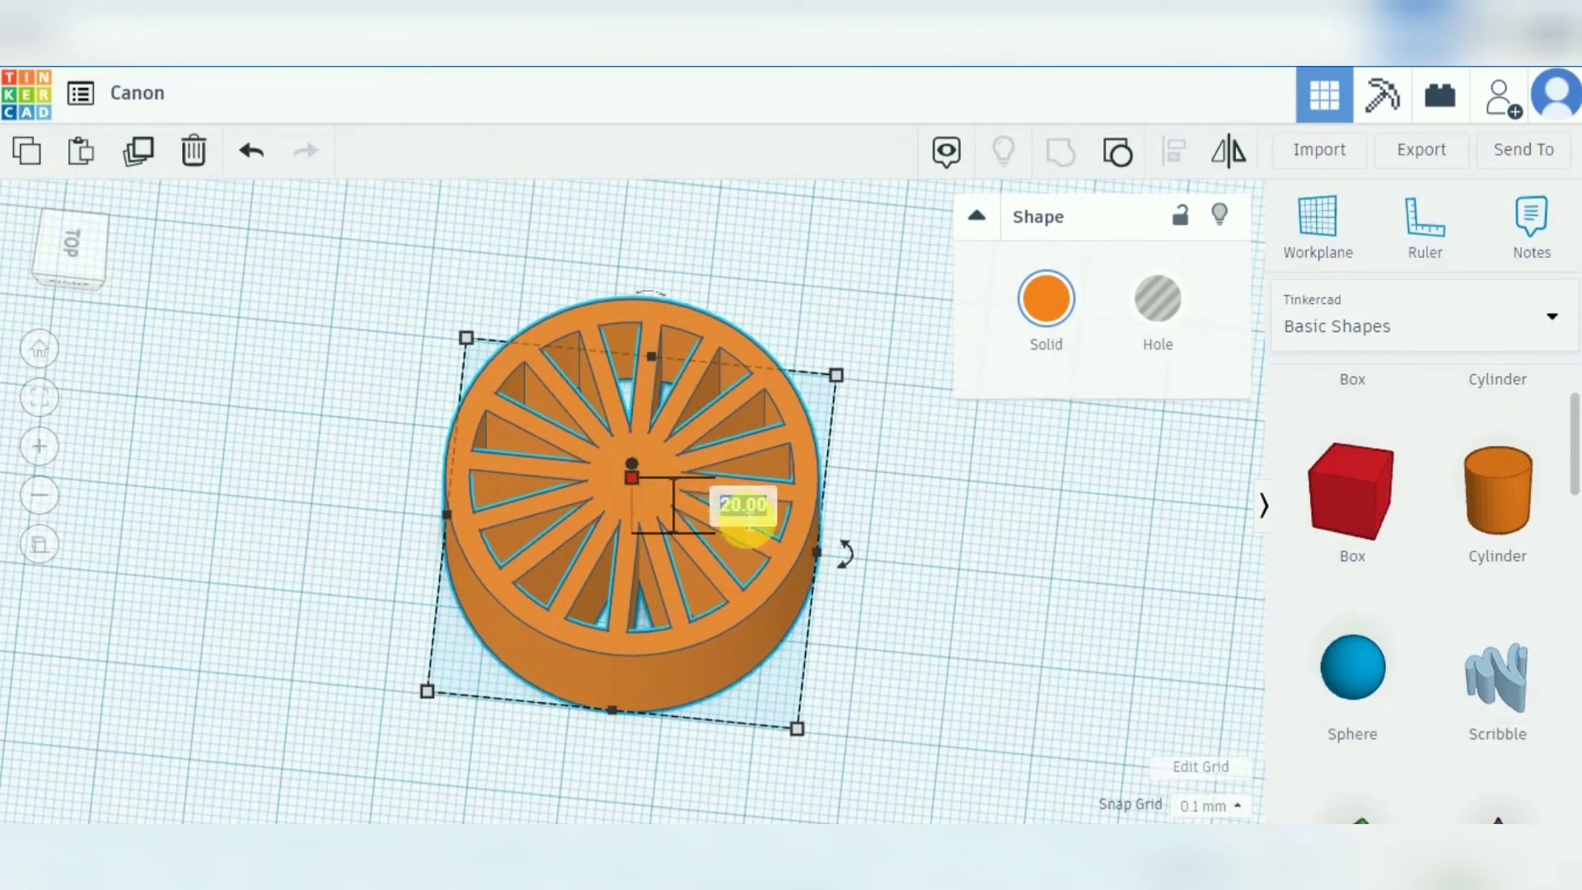
text(4)
key(Return)
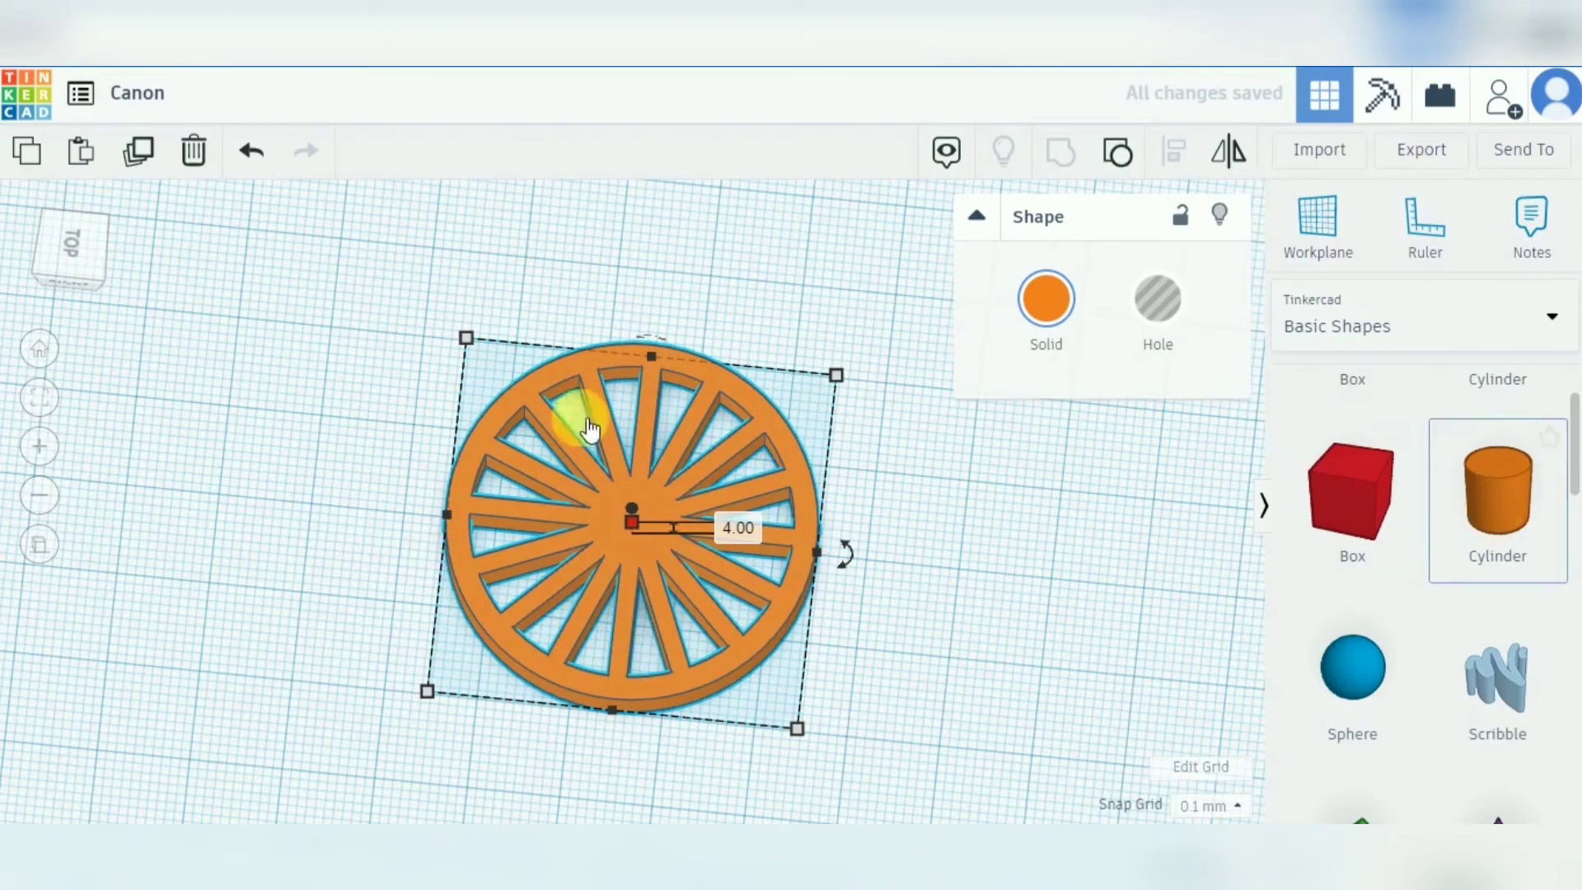
Add a cylinder beside the wheel and set it to 64 sides and 10 segments.
click(73, 239)
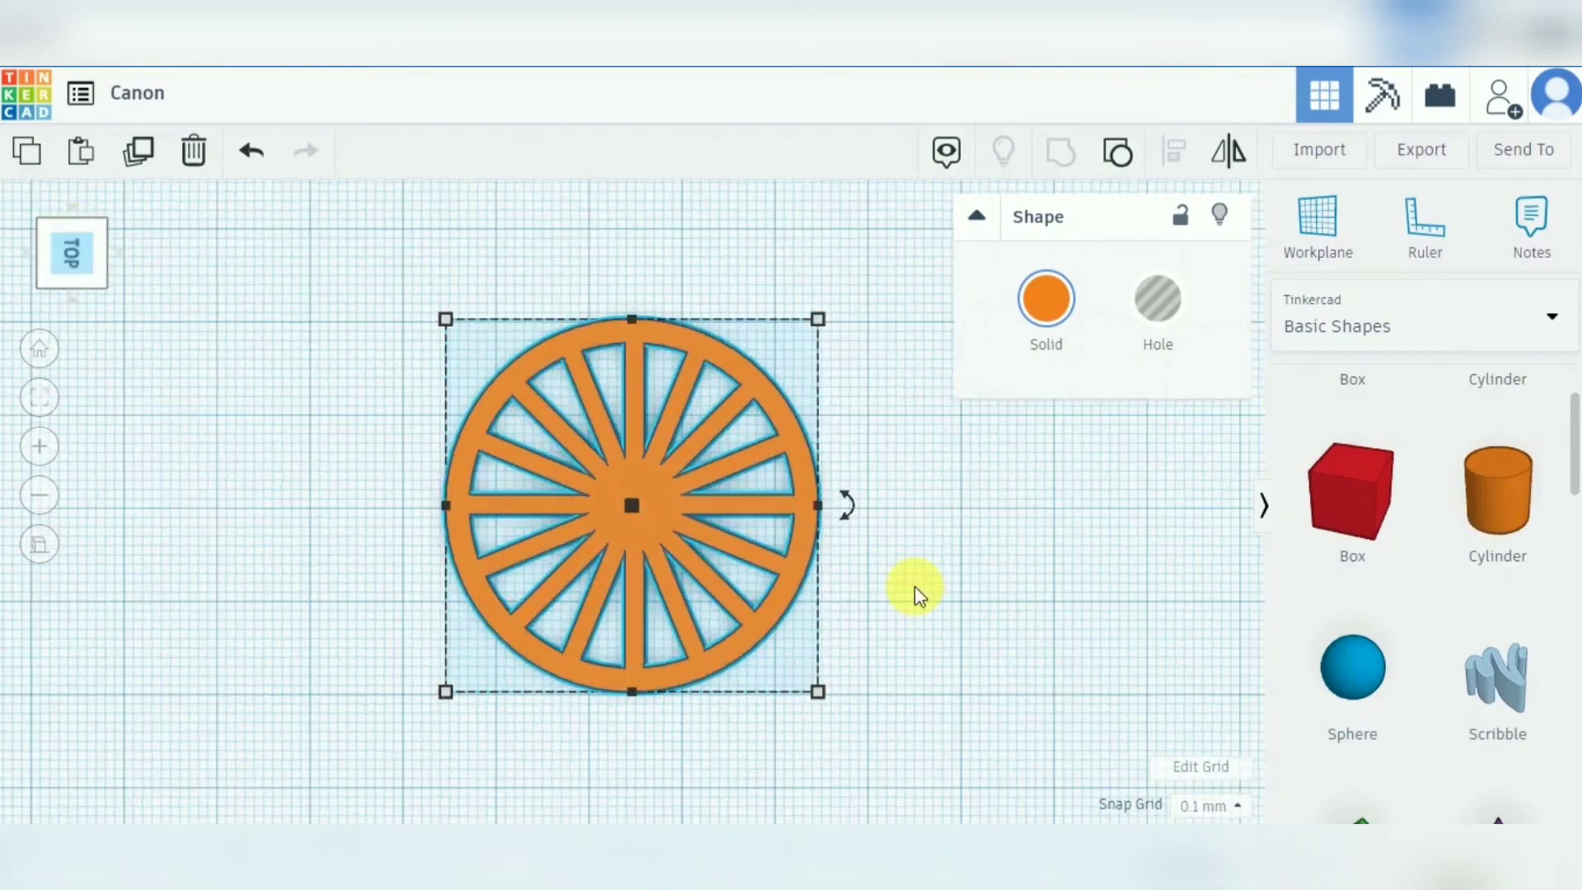
click(914, 586)
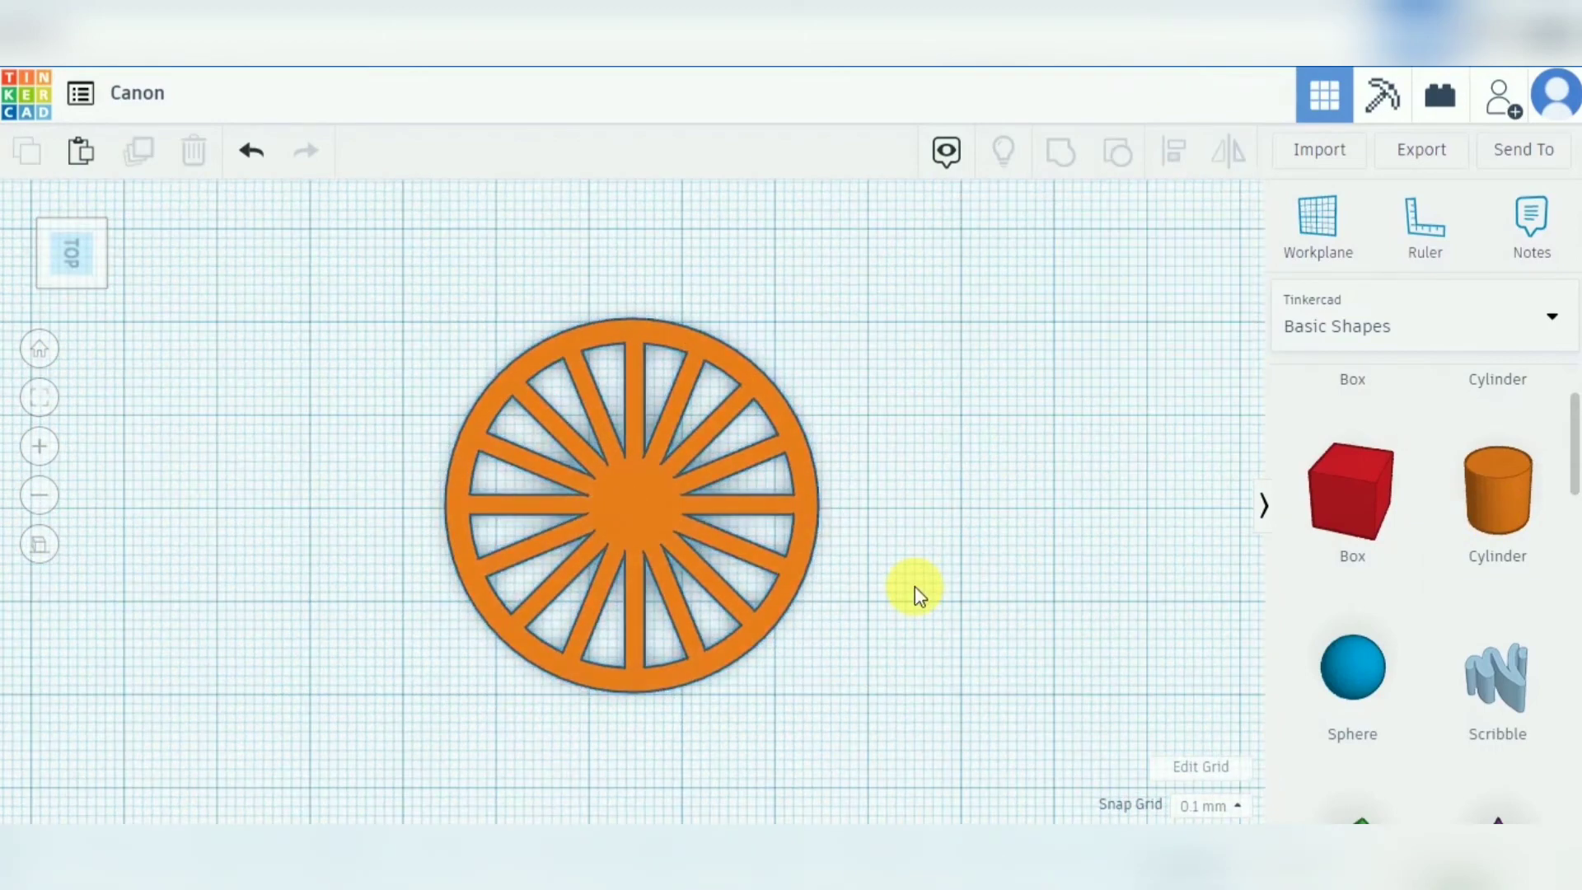
click(1516, 504)
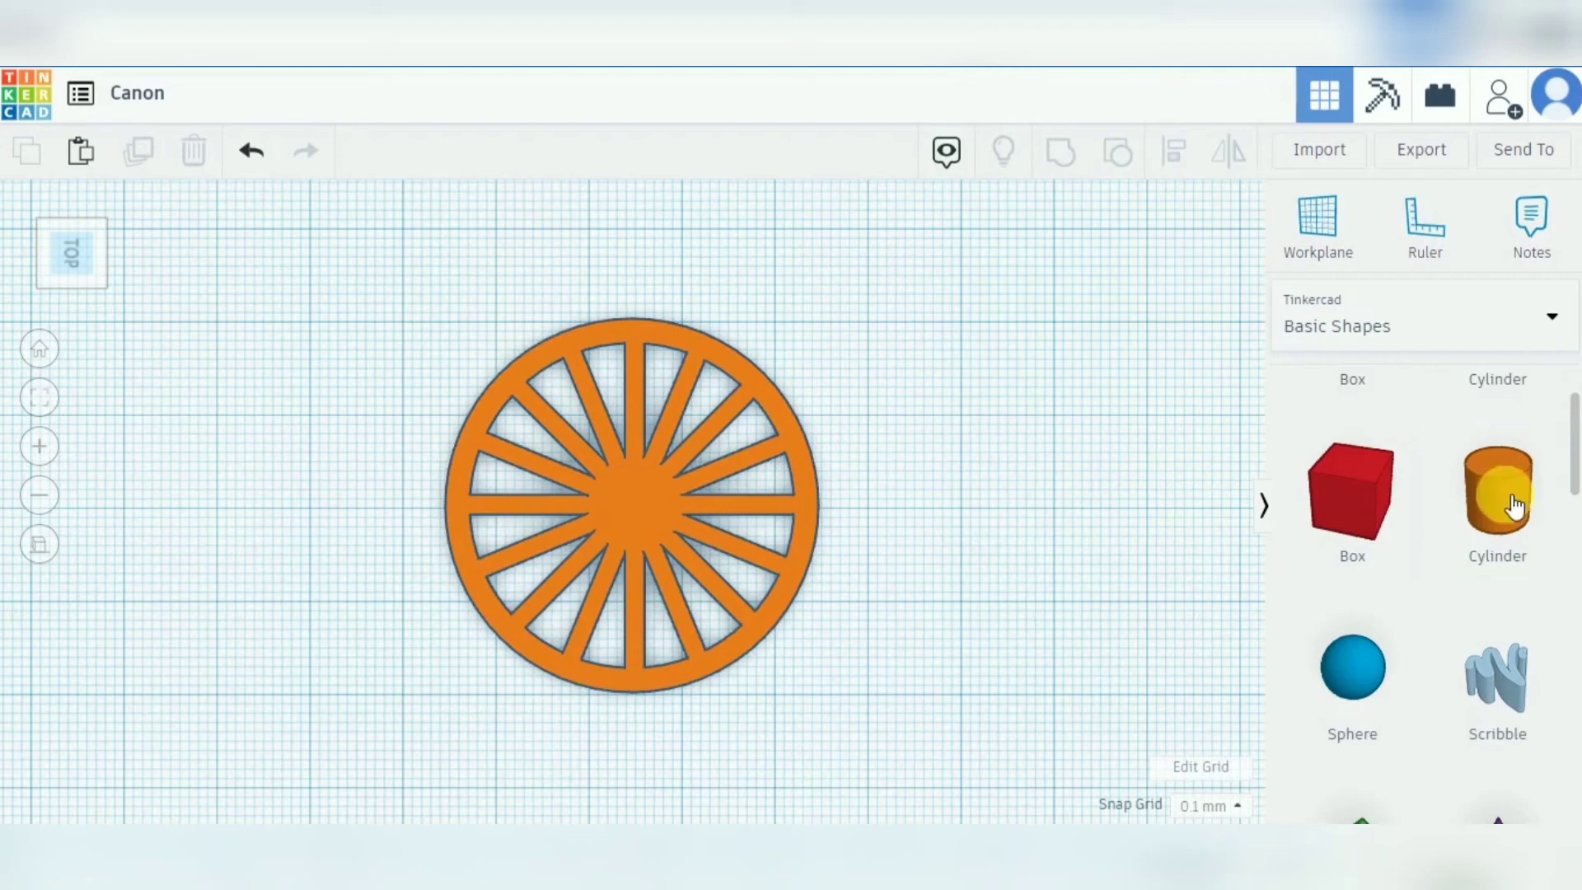
drag(1516, 504, 993, 515)
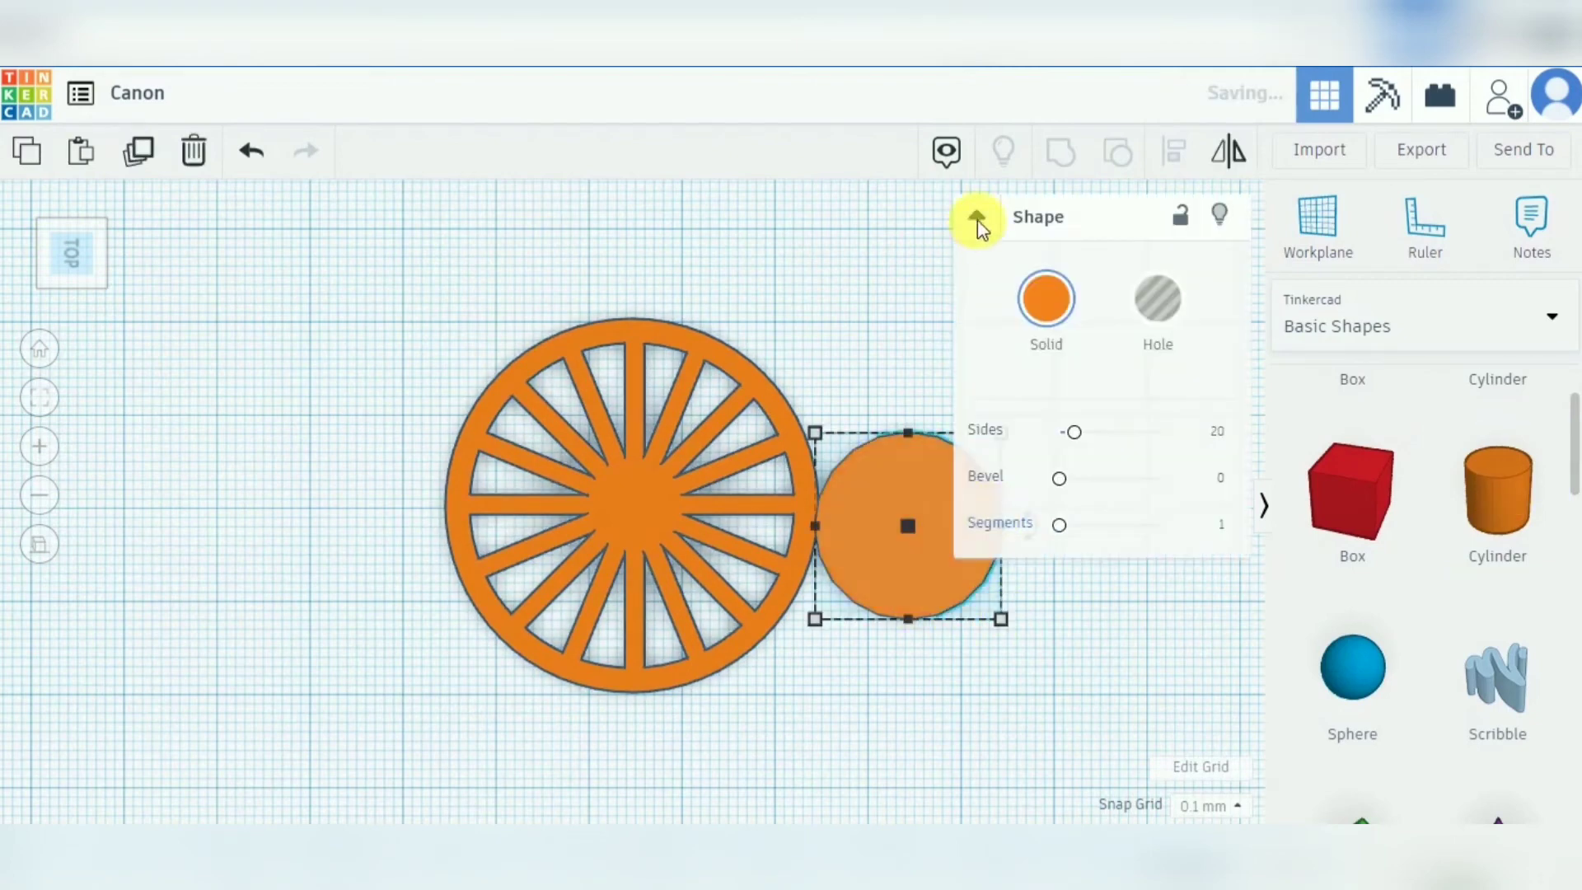
drag(1166, 438, 1167, 439)
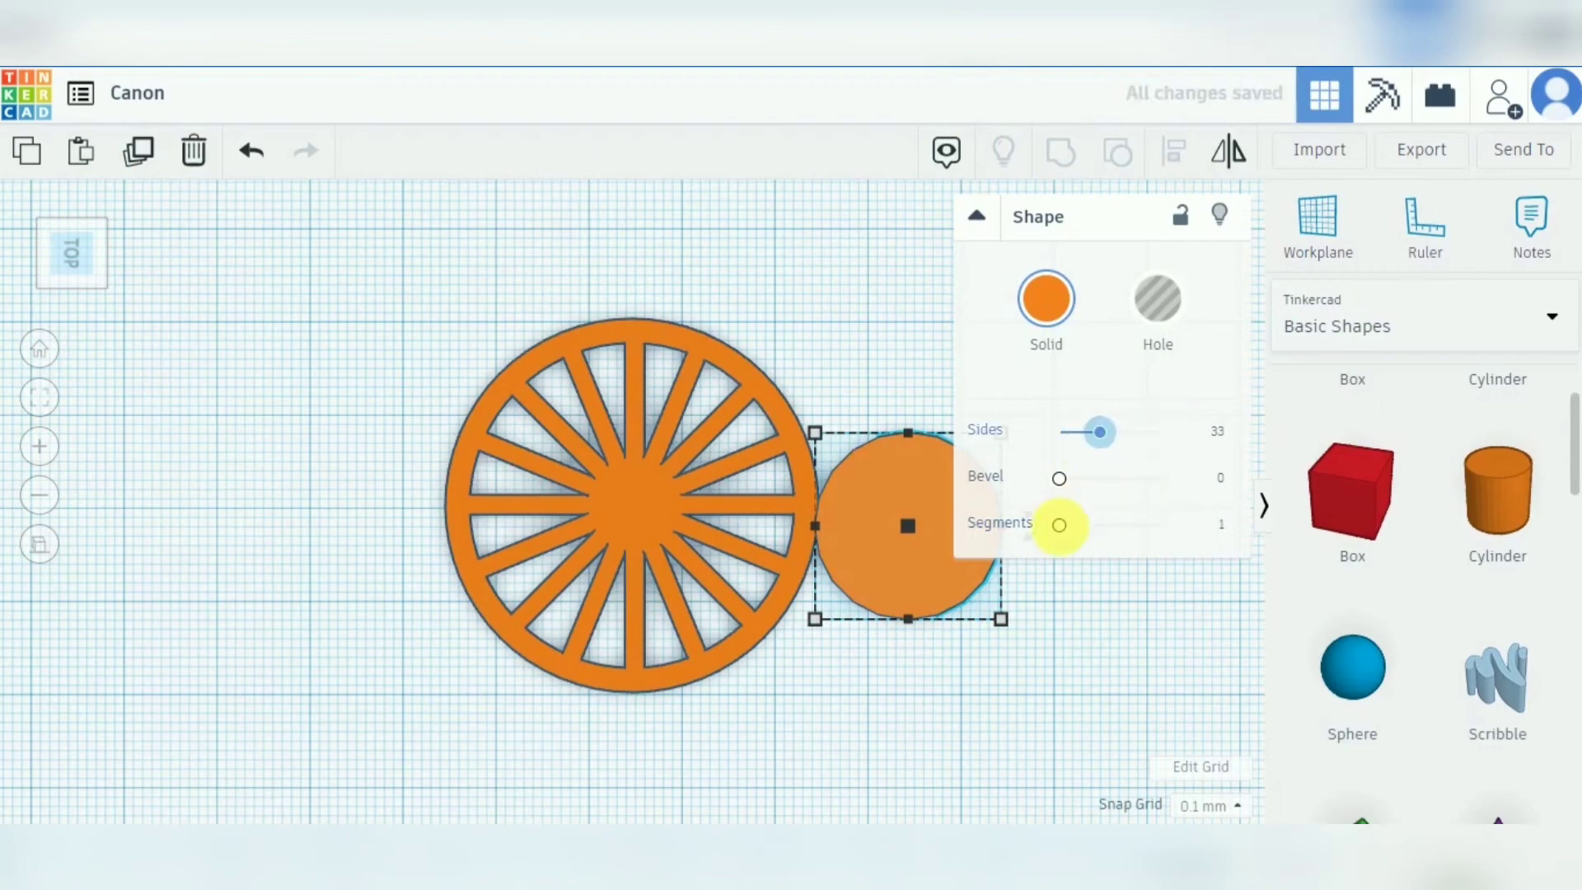
click(1169, 531)
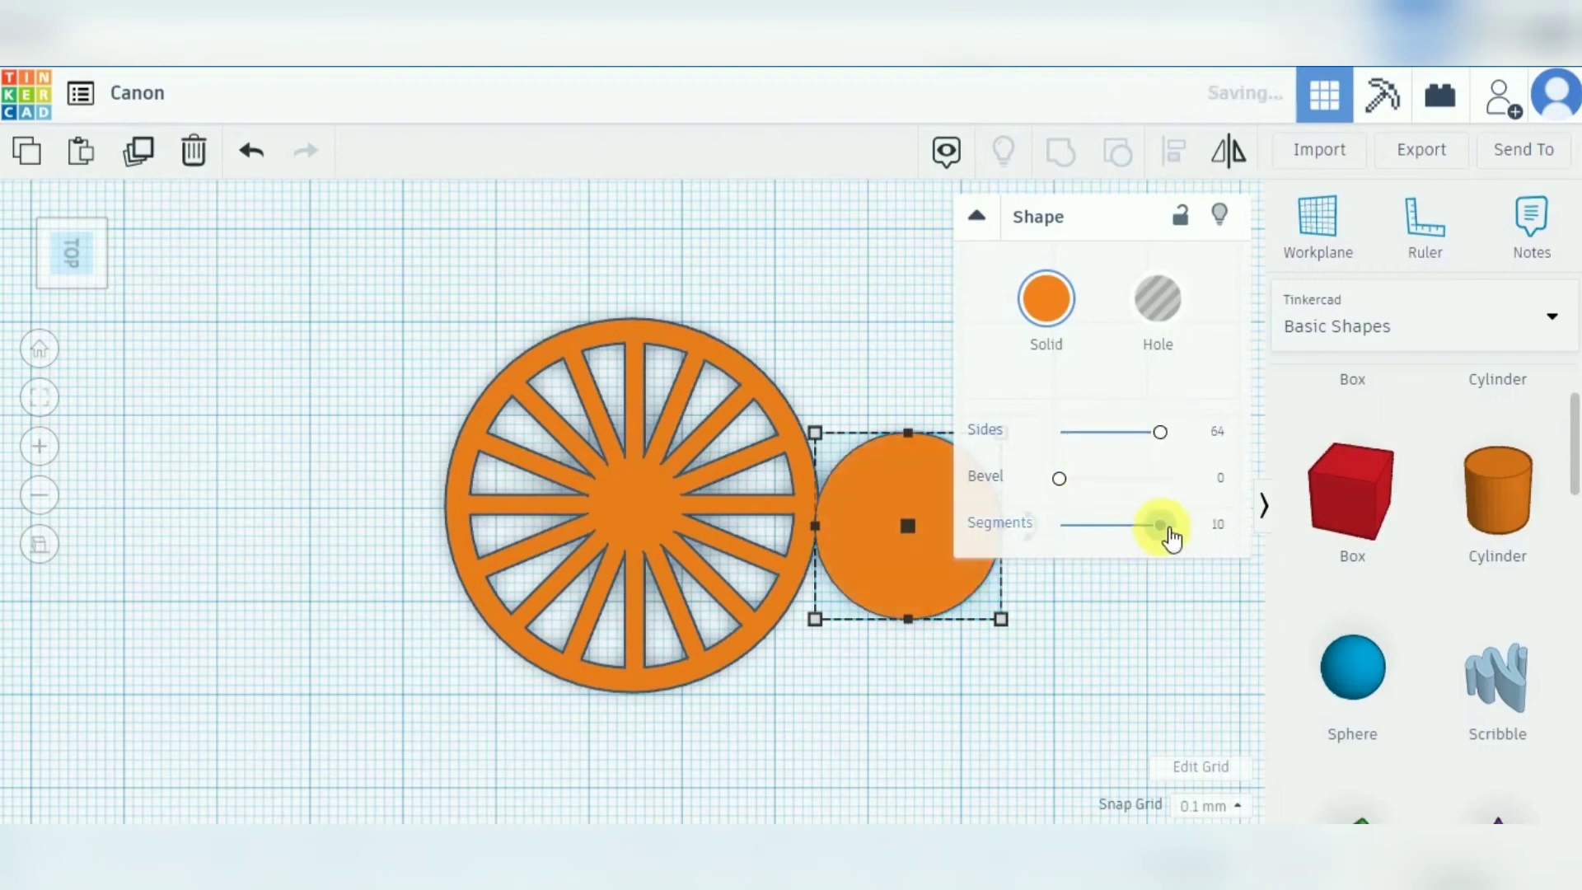
click(976, 216)
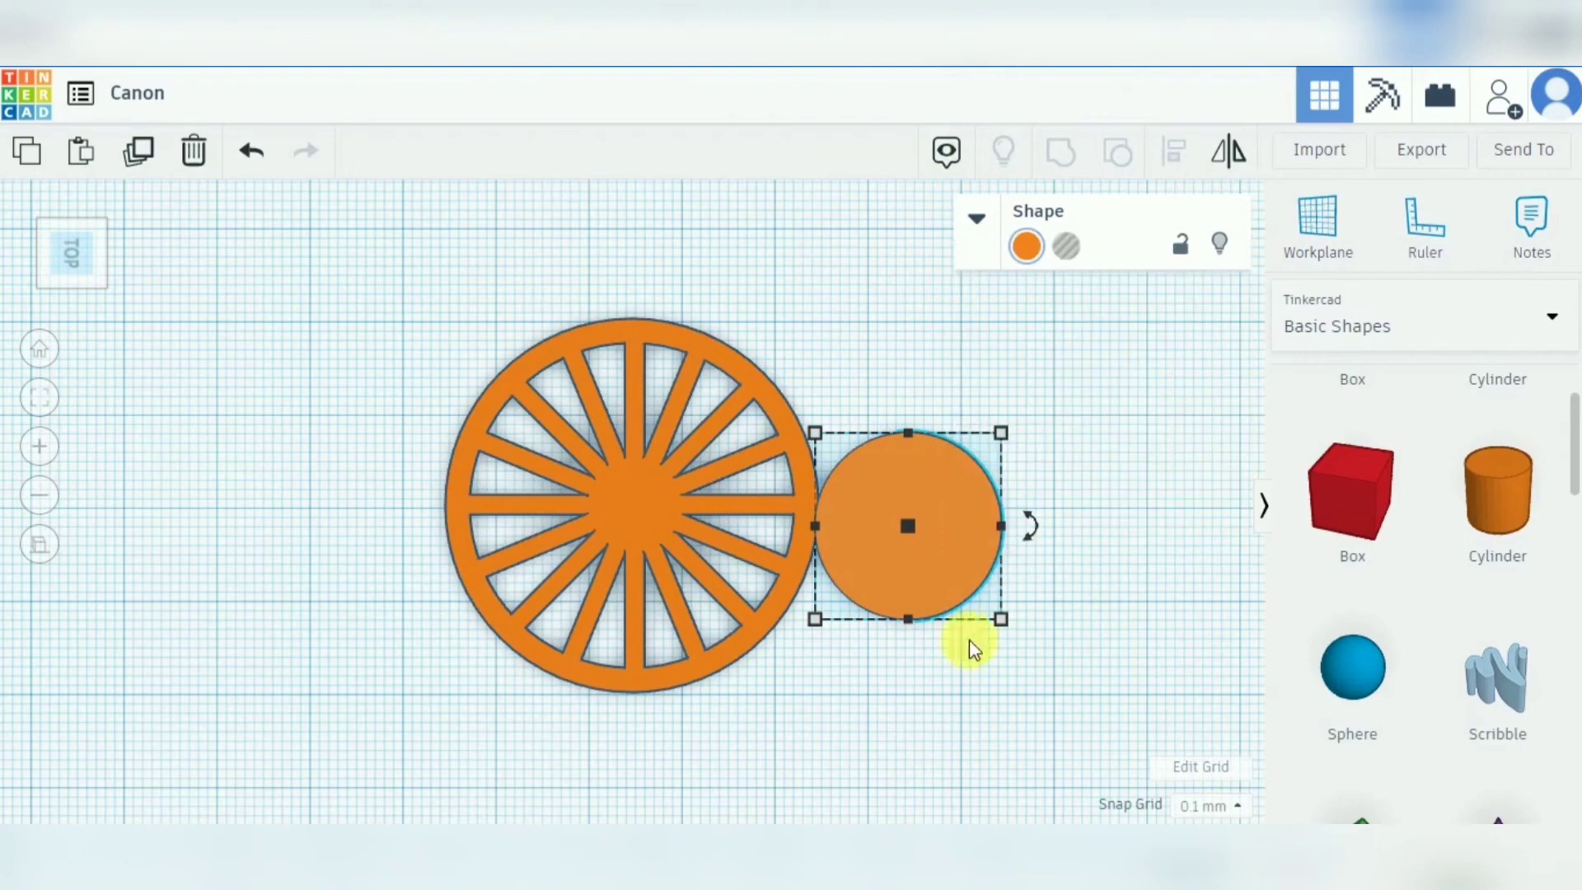
Set the new cylinder's length and width to 6 mm each.
click(1001, 619)
click(904, 733)
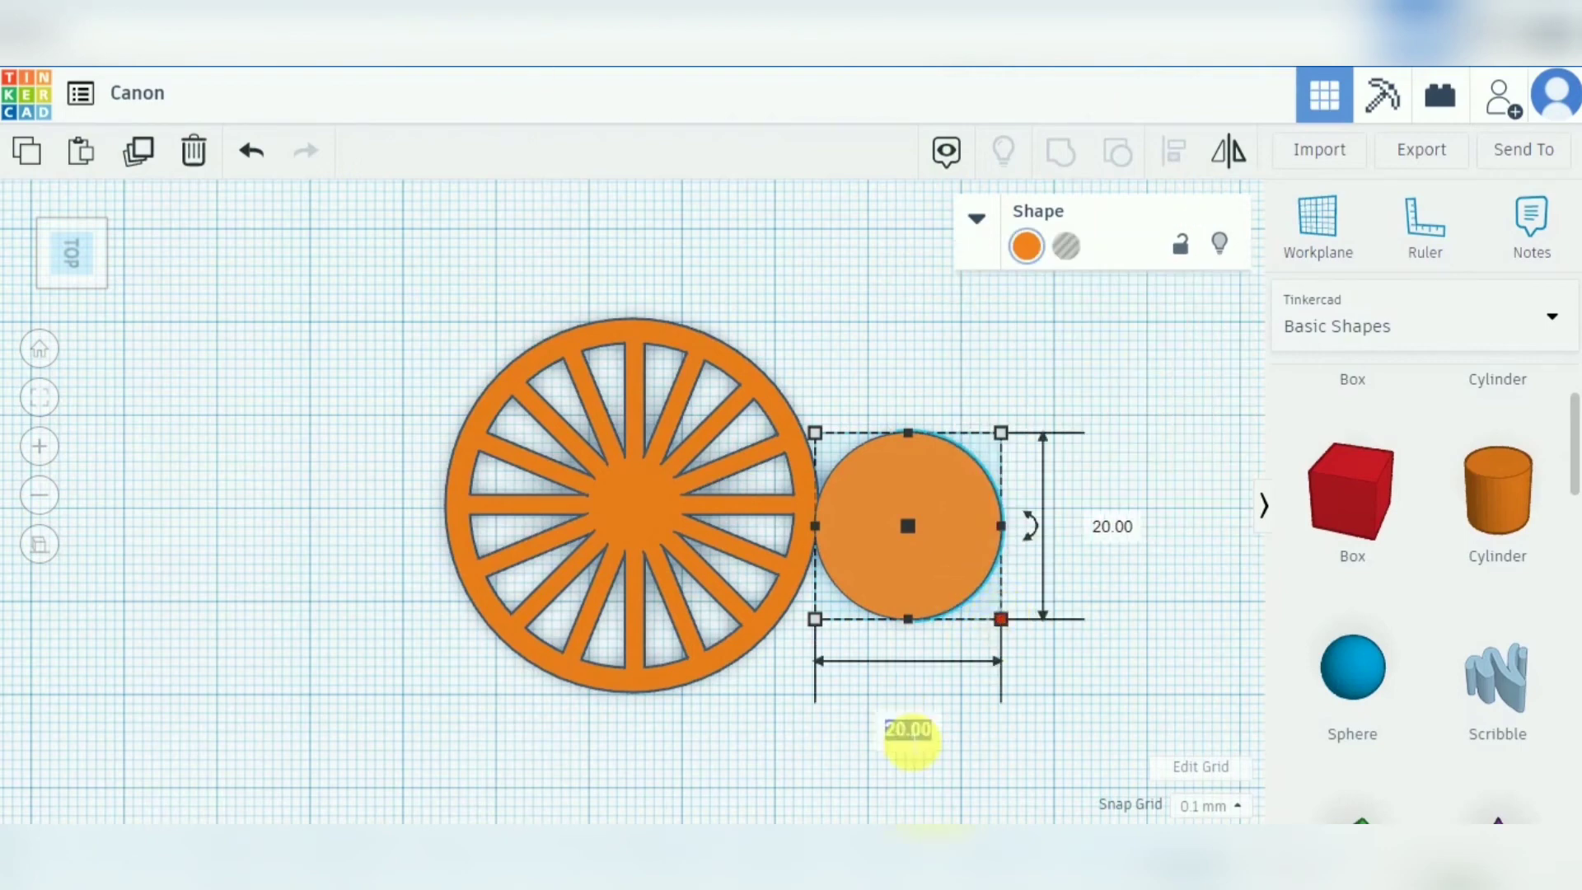
text(6)
key(Tab)
text(6)
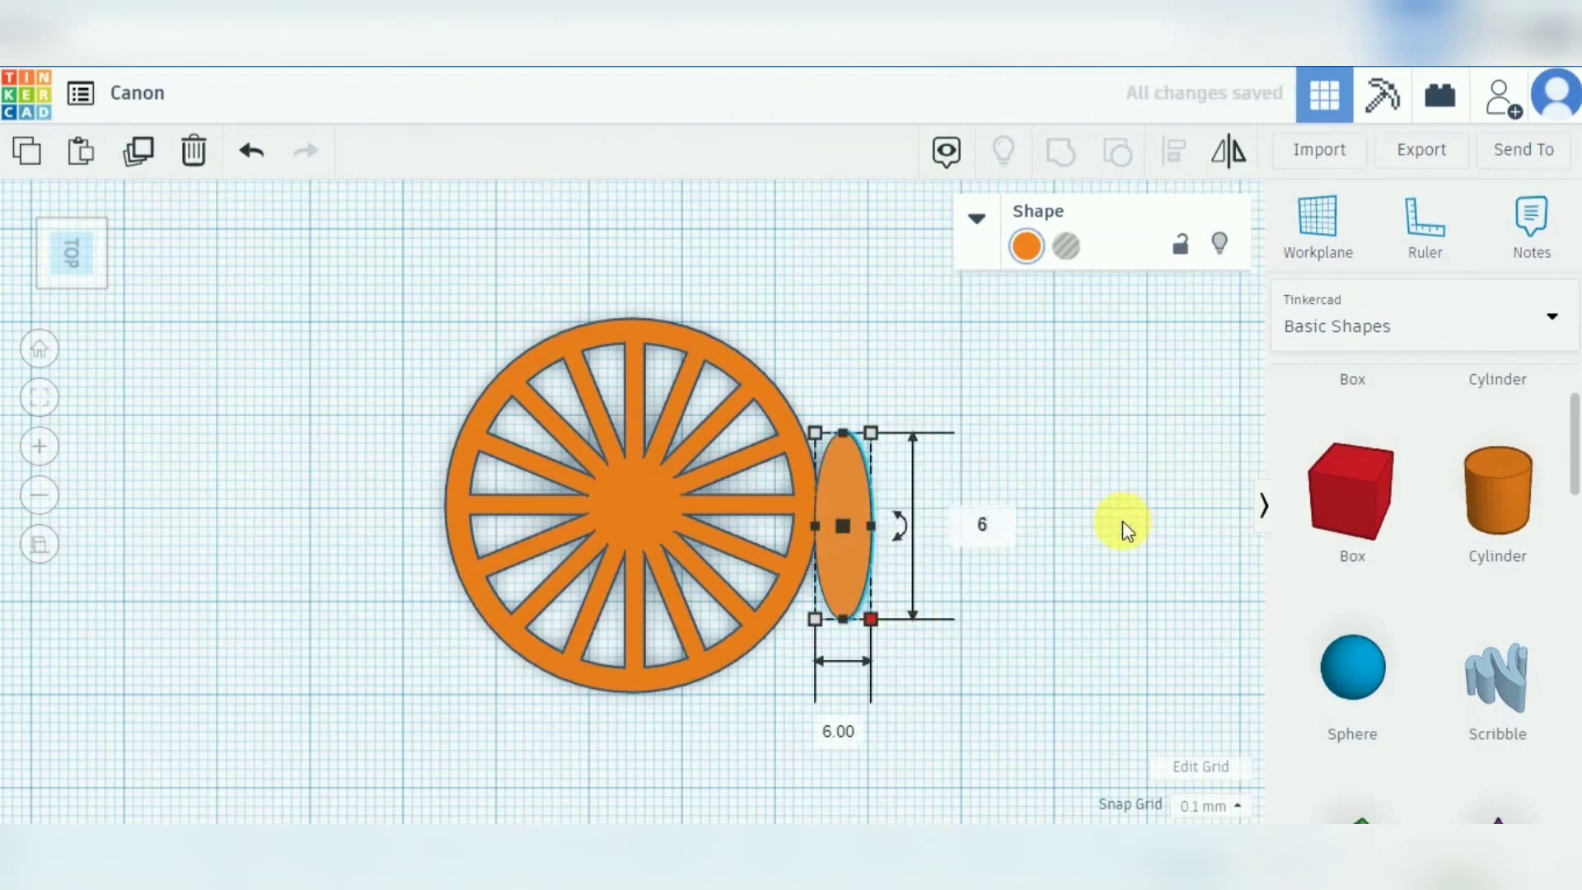
key(Return)
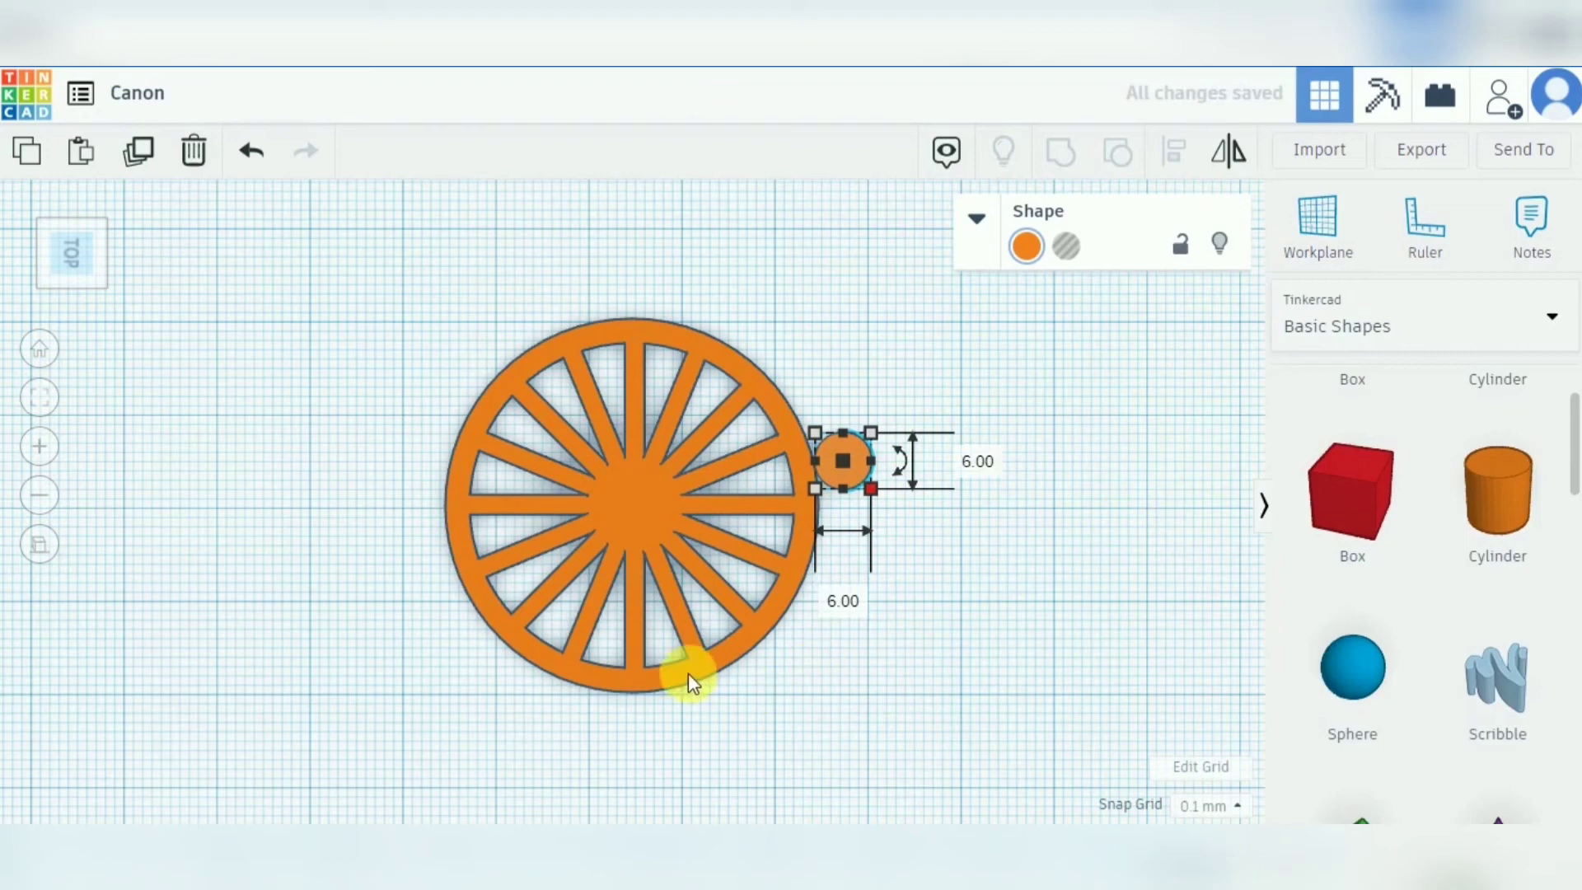
Align the cylinder to the centre of the spoked wheel in both horizontal directions.
shift+click(688, 673)
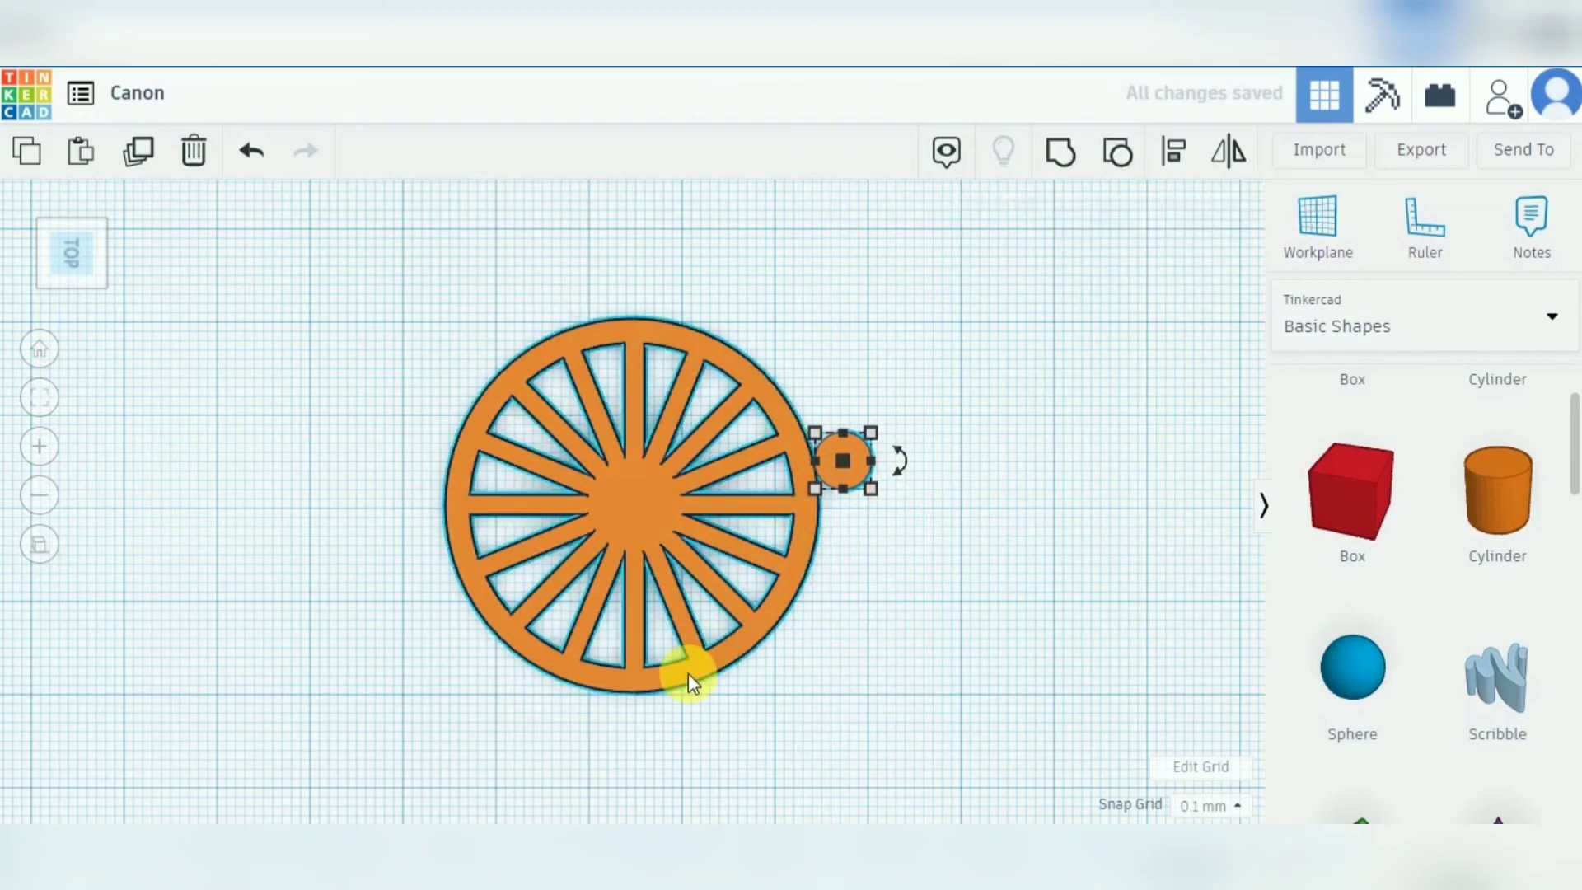
click(1178, 153)
click(658, 722)
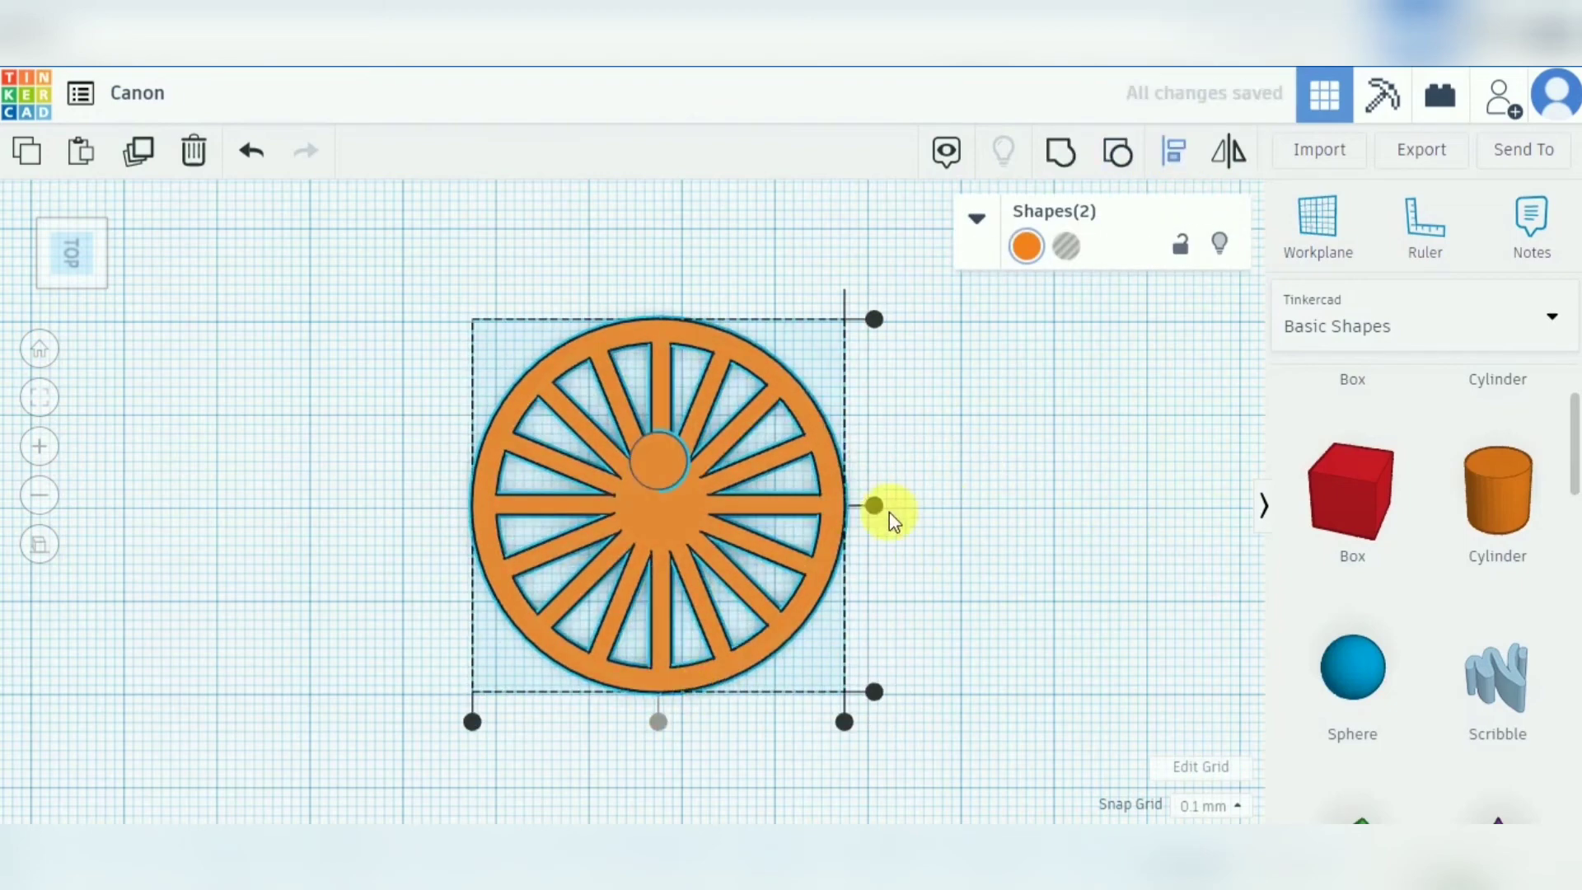
click(873, 505)
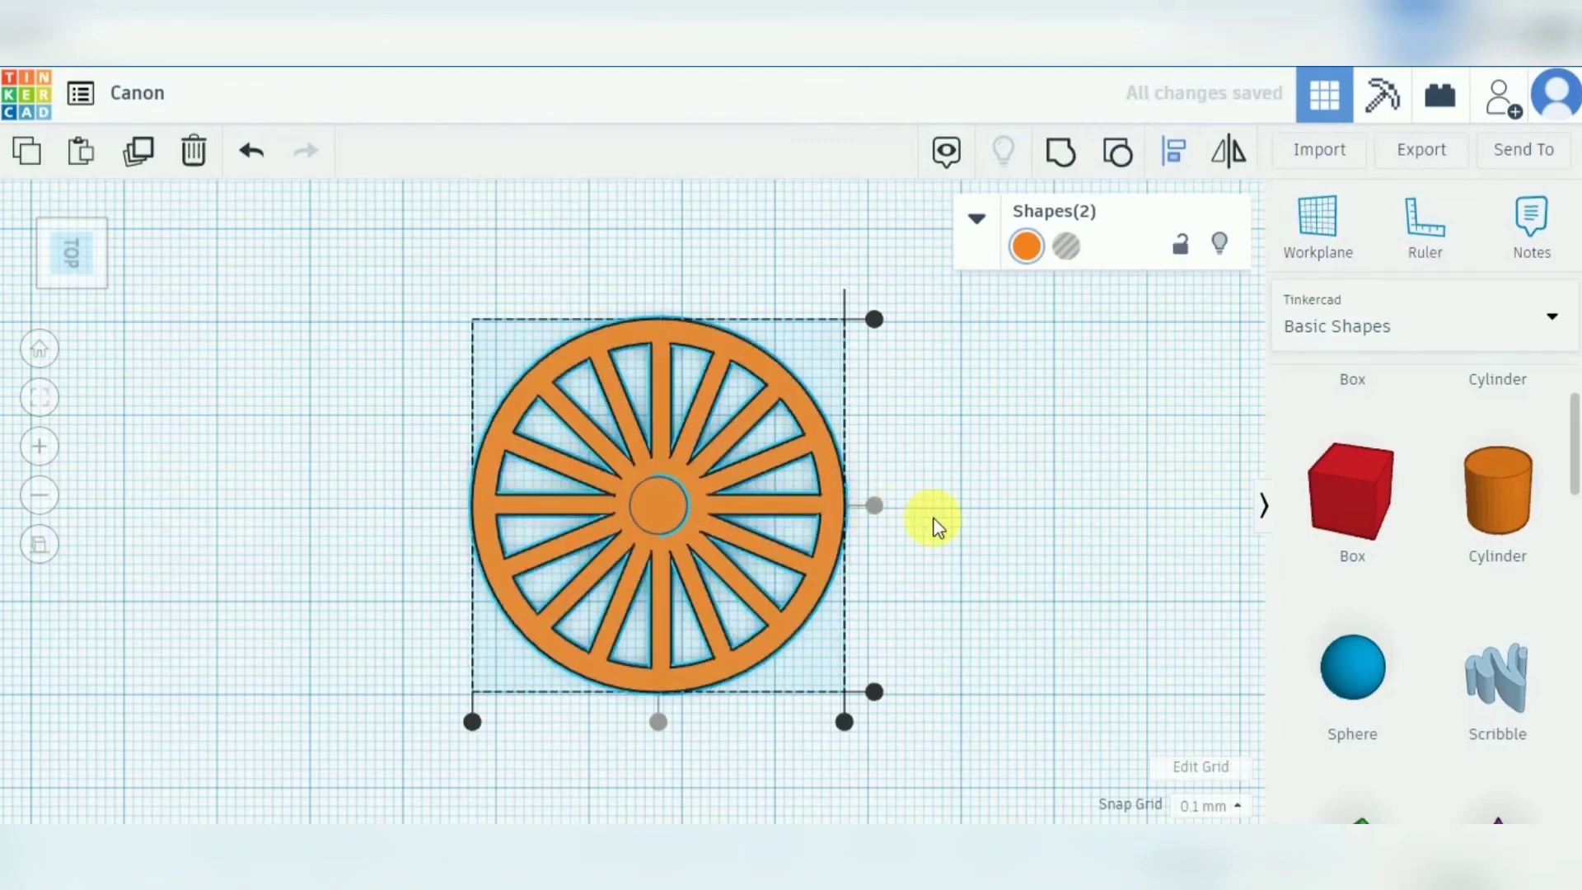
click(946, 602)
right_drag(946, 602, 997, 444)
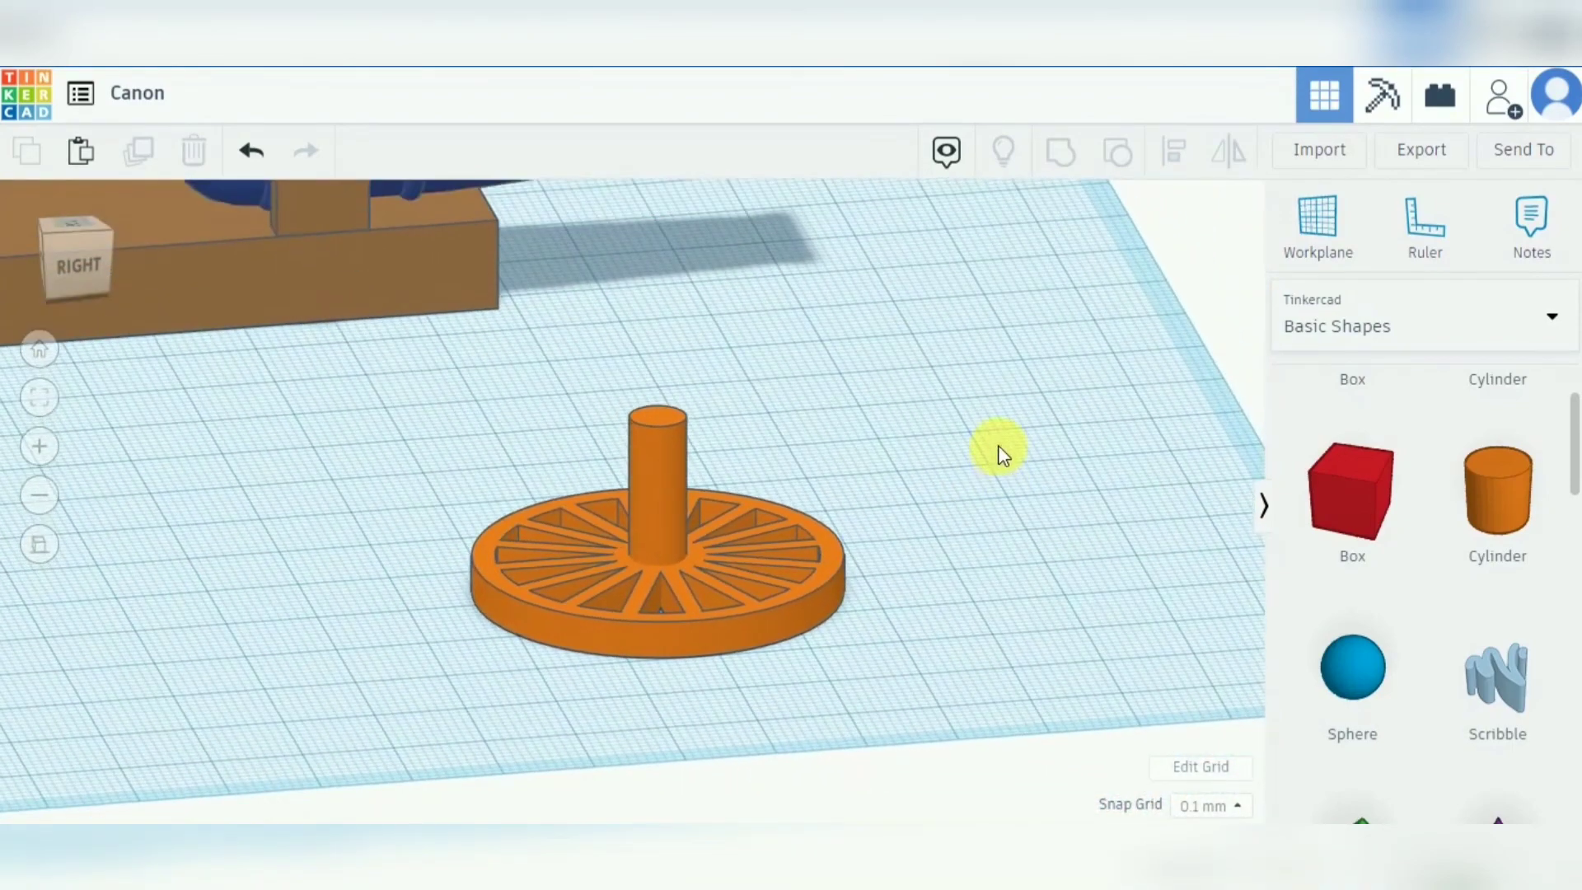
click(724, 606)
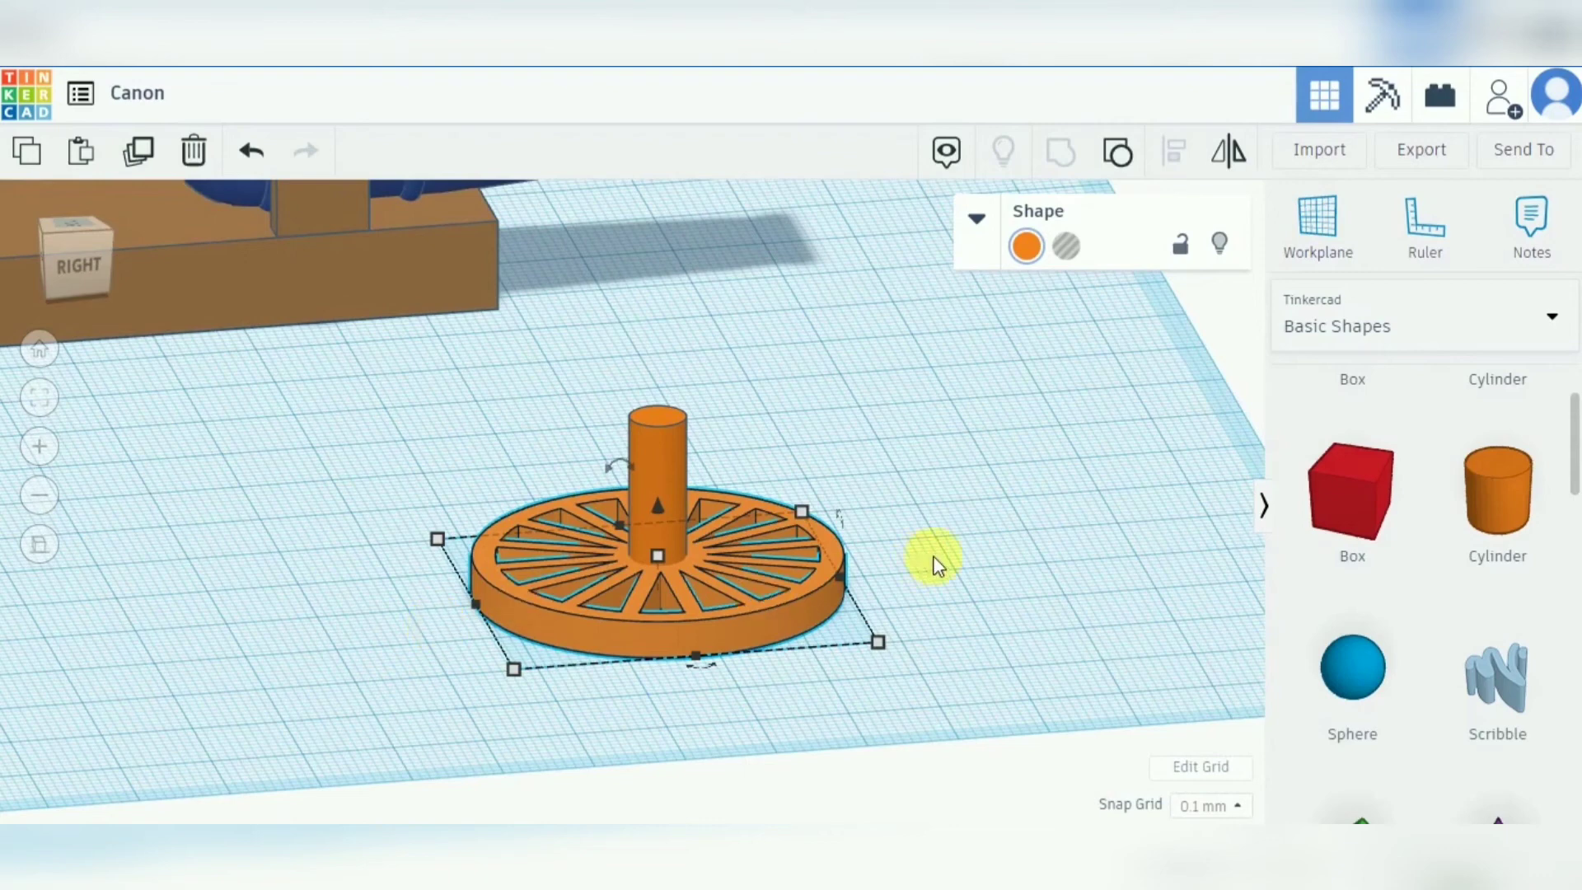
drag(838, 521, 795, 489)
key(ctrl+z)
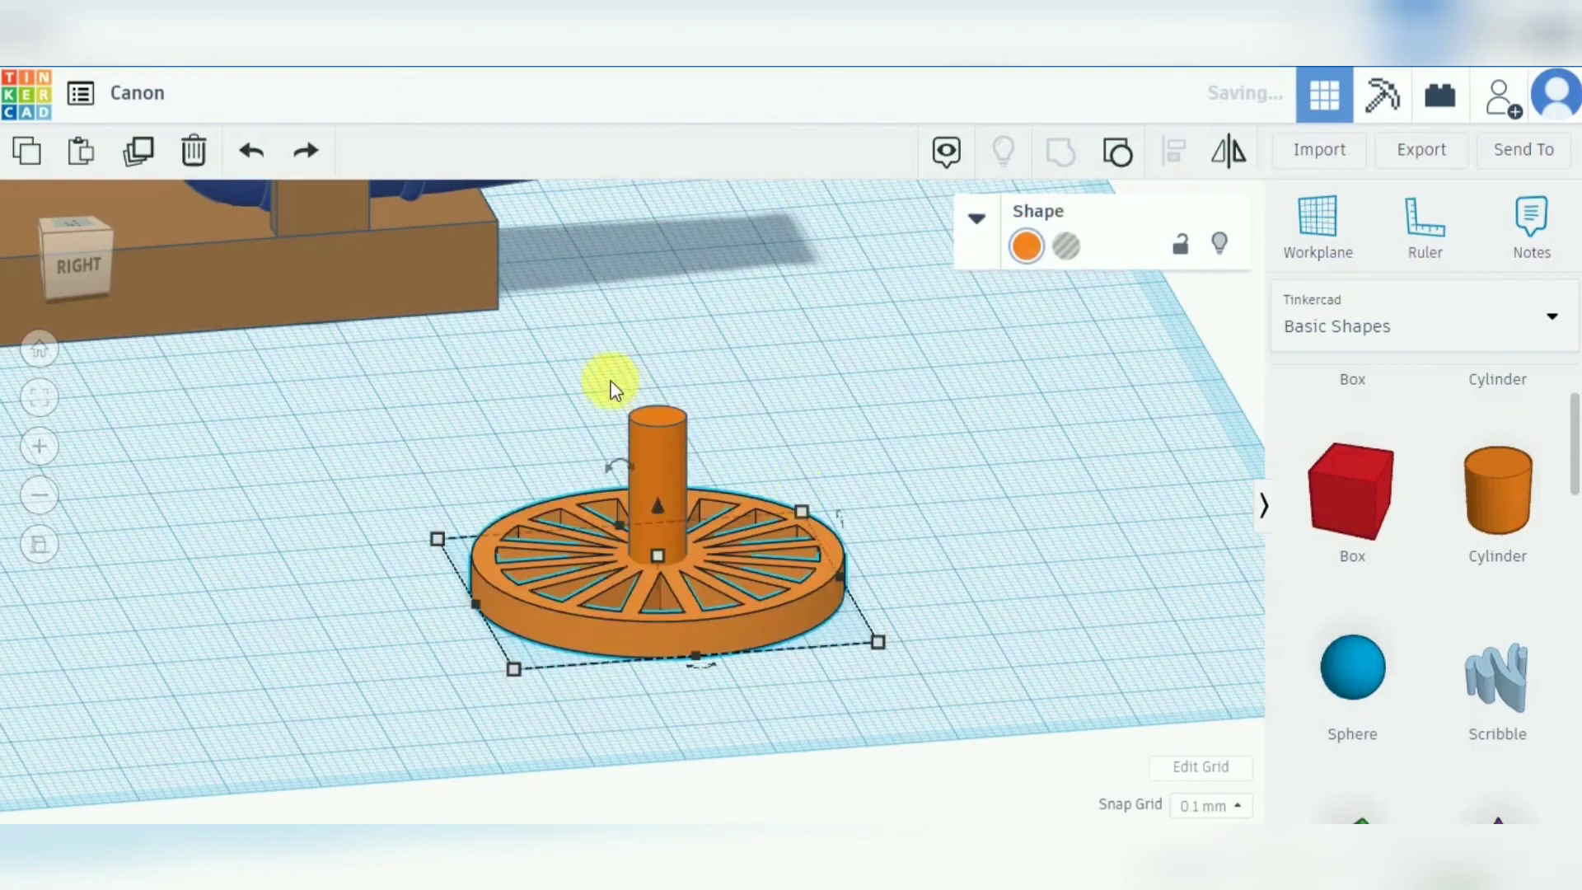
Rotate the wheel and its centre cylinder together by -90° so the wheel stands upright.
drag(601, 383, 857, 655)
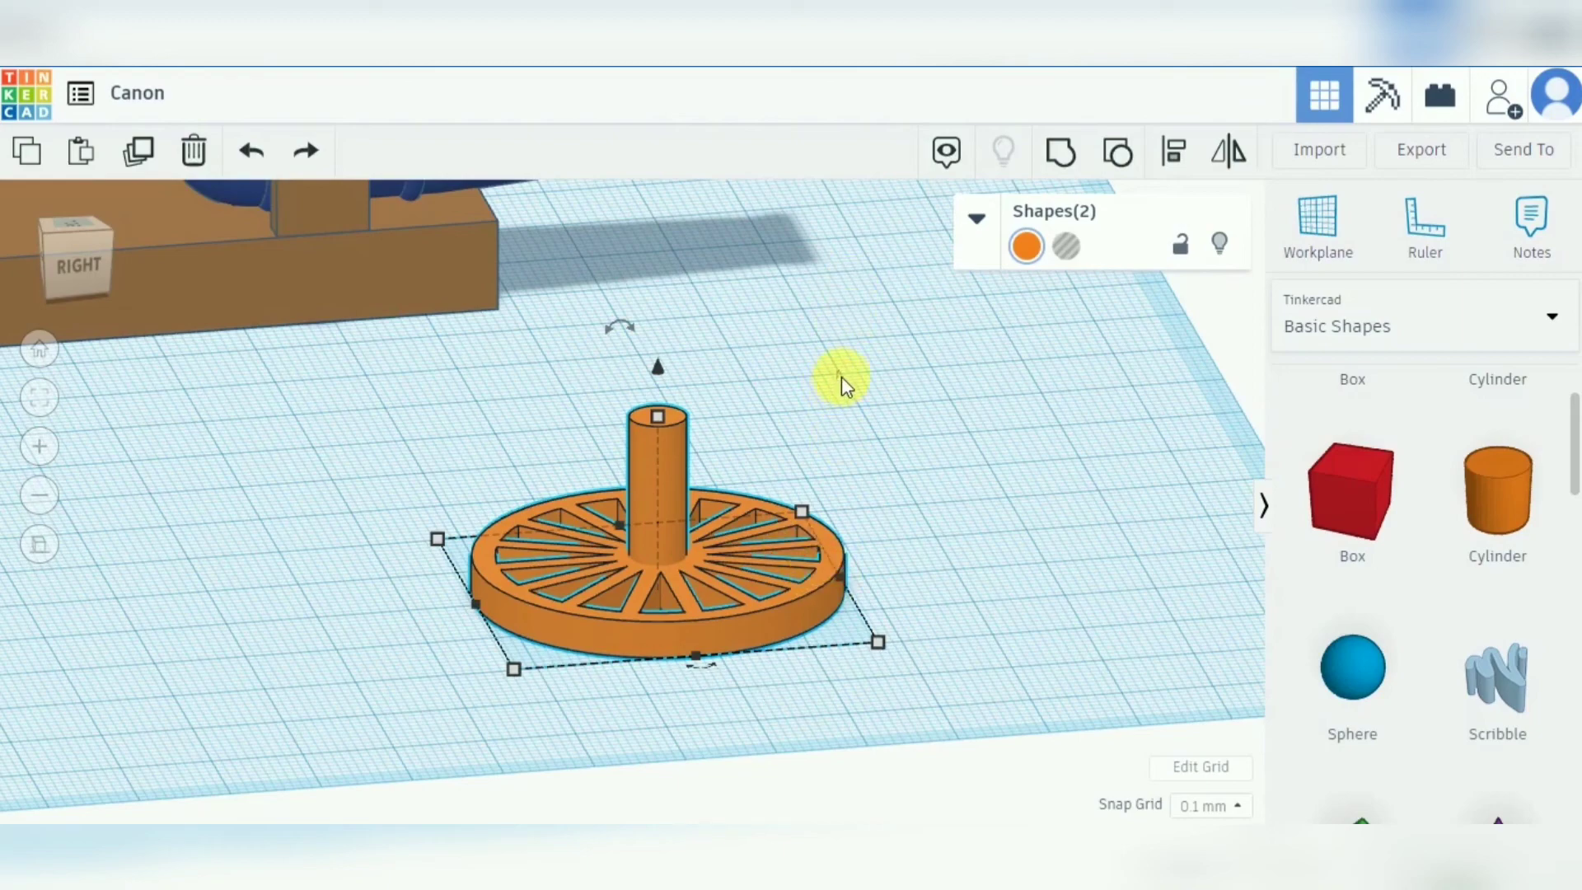
mouse_move(842, 378)
right_down()
mouse_move(900, 377)
mouse_move(822, 359)
right_up()
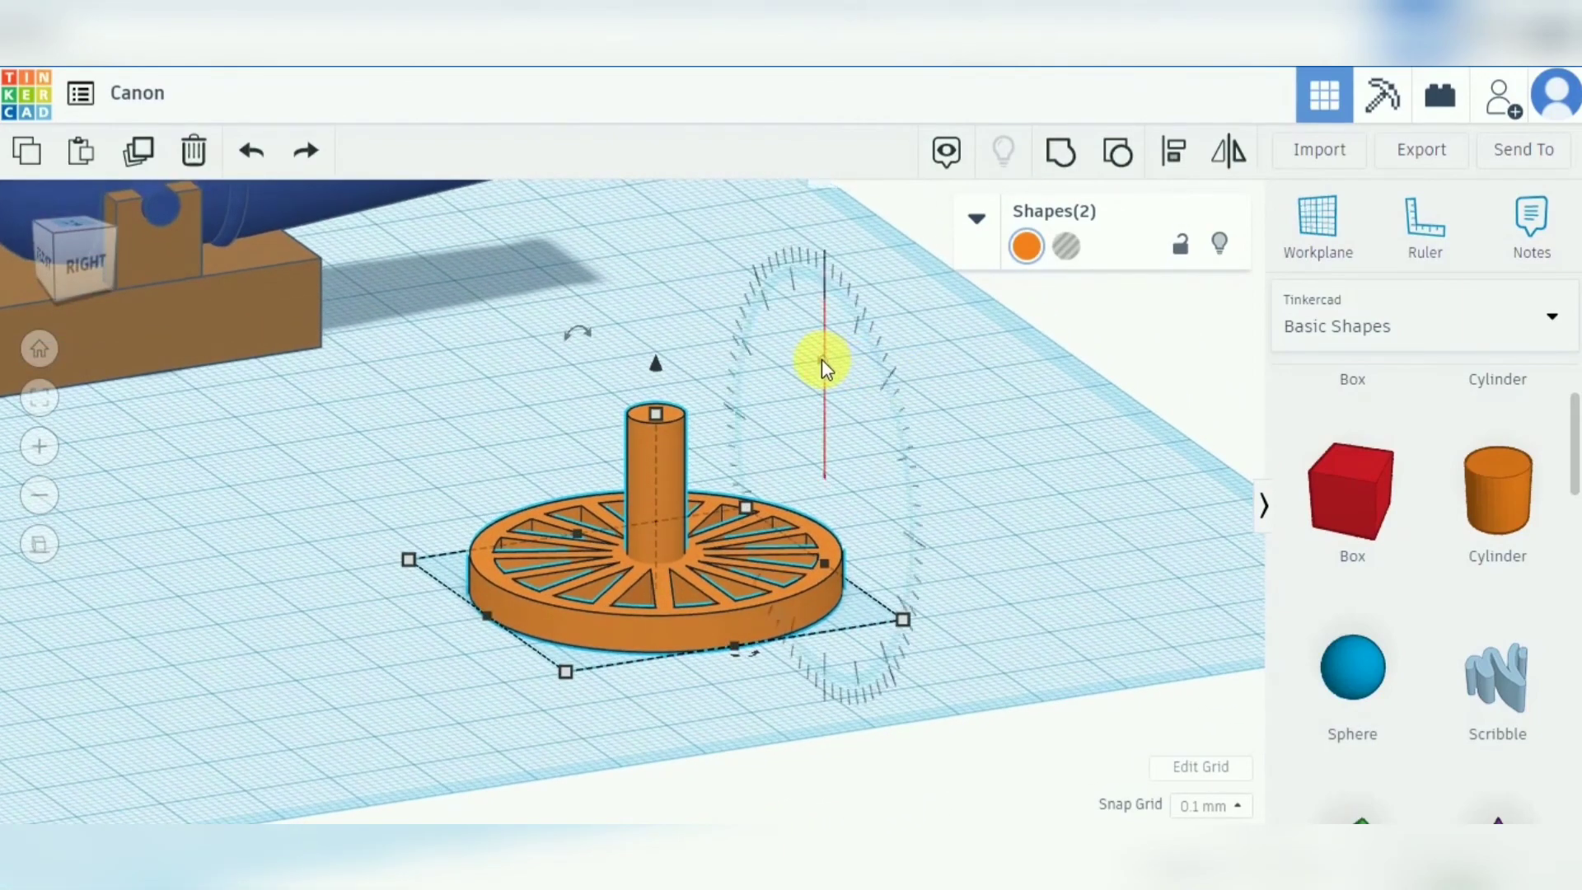
drag(822, 359, 730, 407)
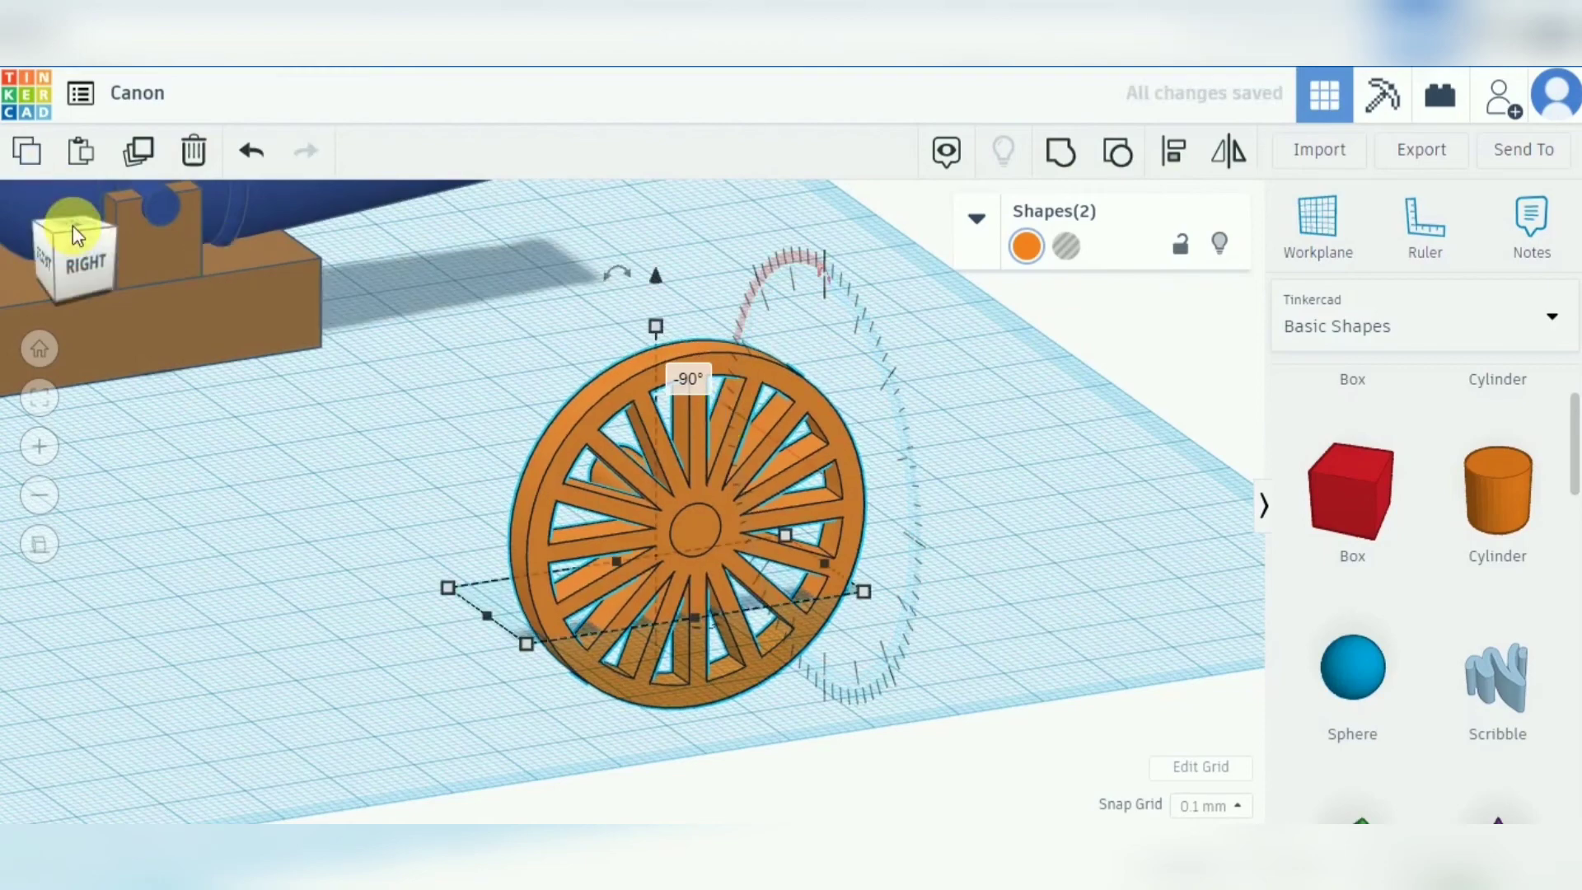
Nudge the barrel and brown base together across the workplane toward the wheel, leaving the wheel in place.
click(72, 225)
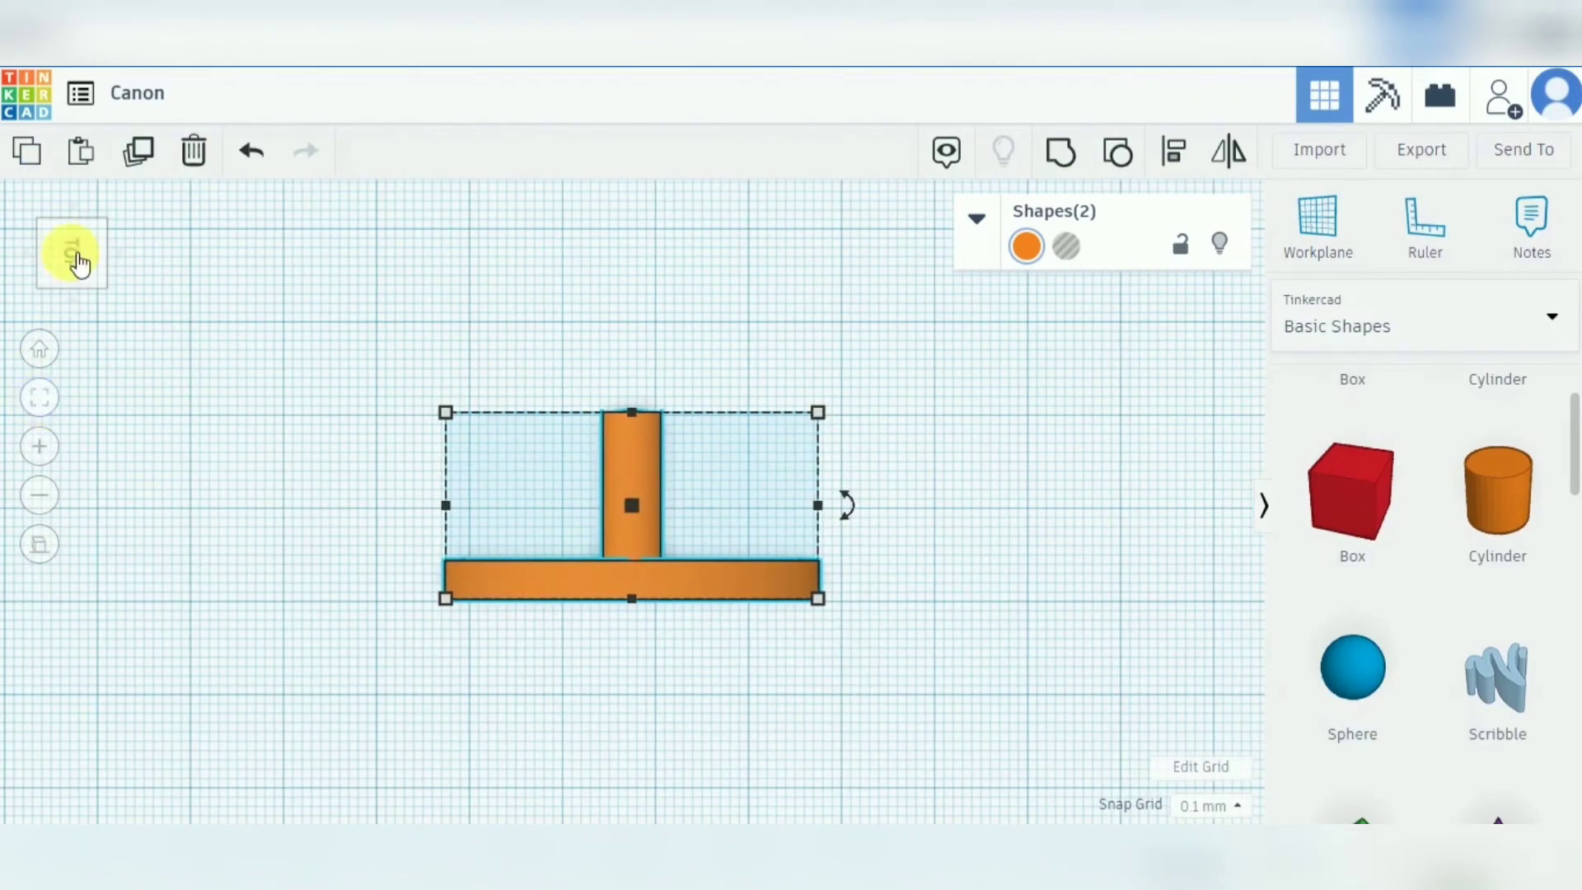
click(40, 349)
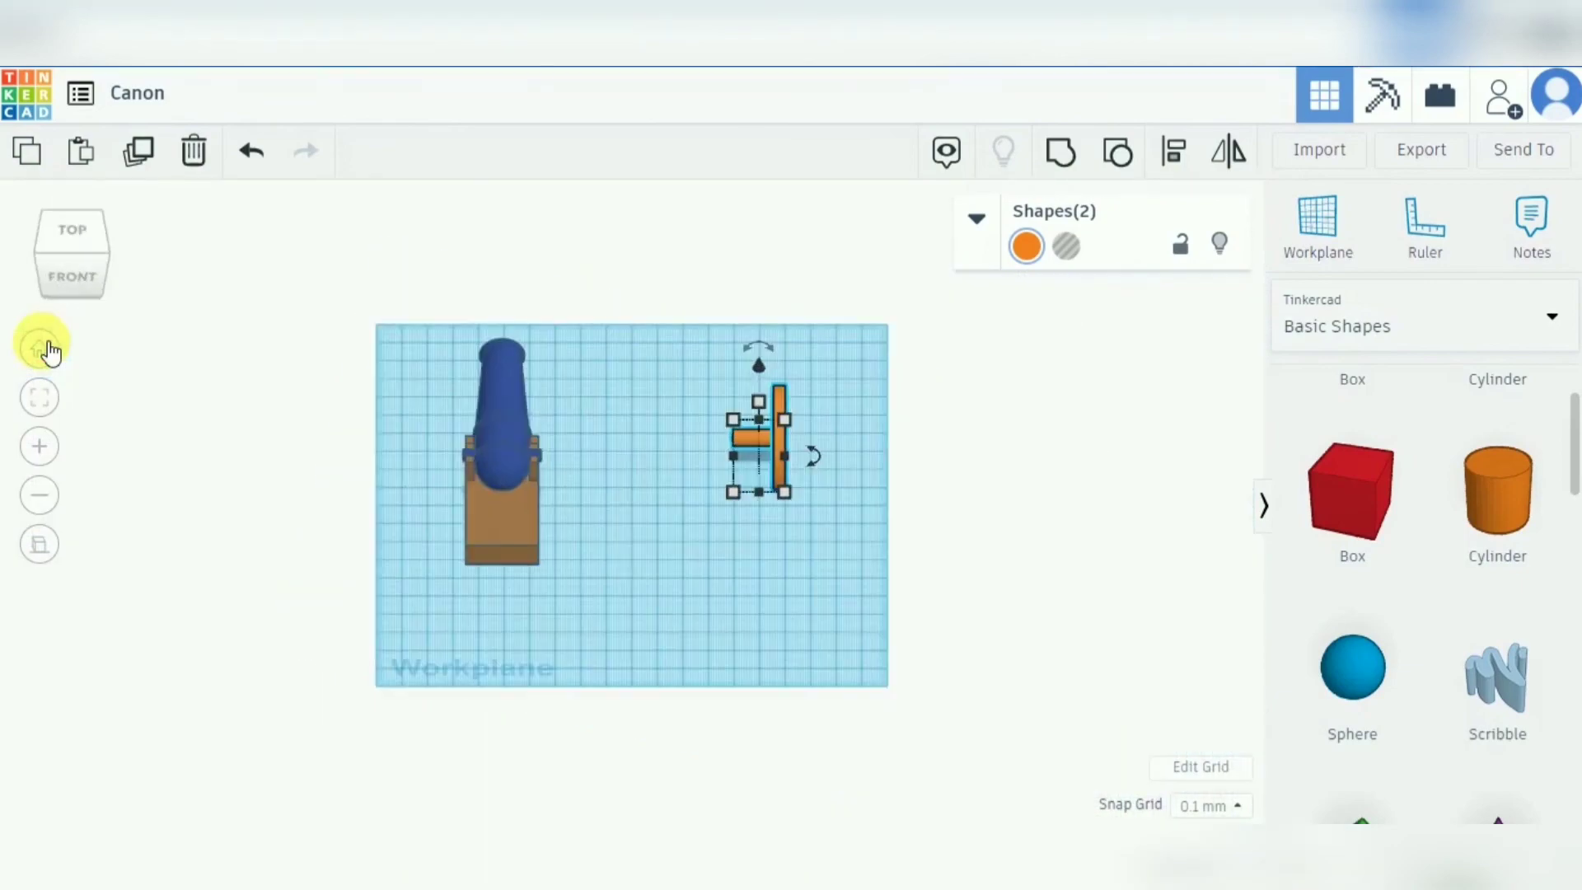
click(661, 524)
click(40, 398)
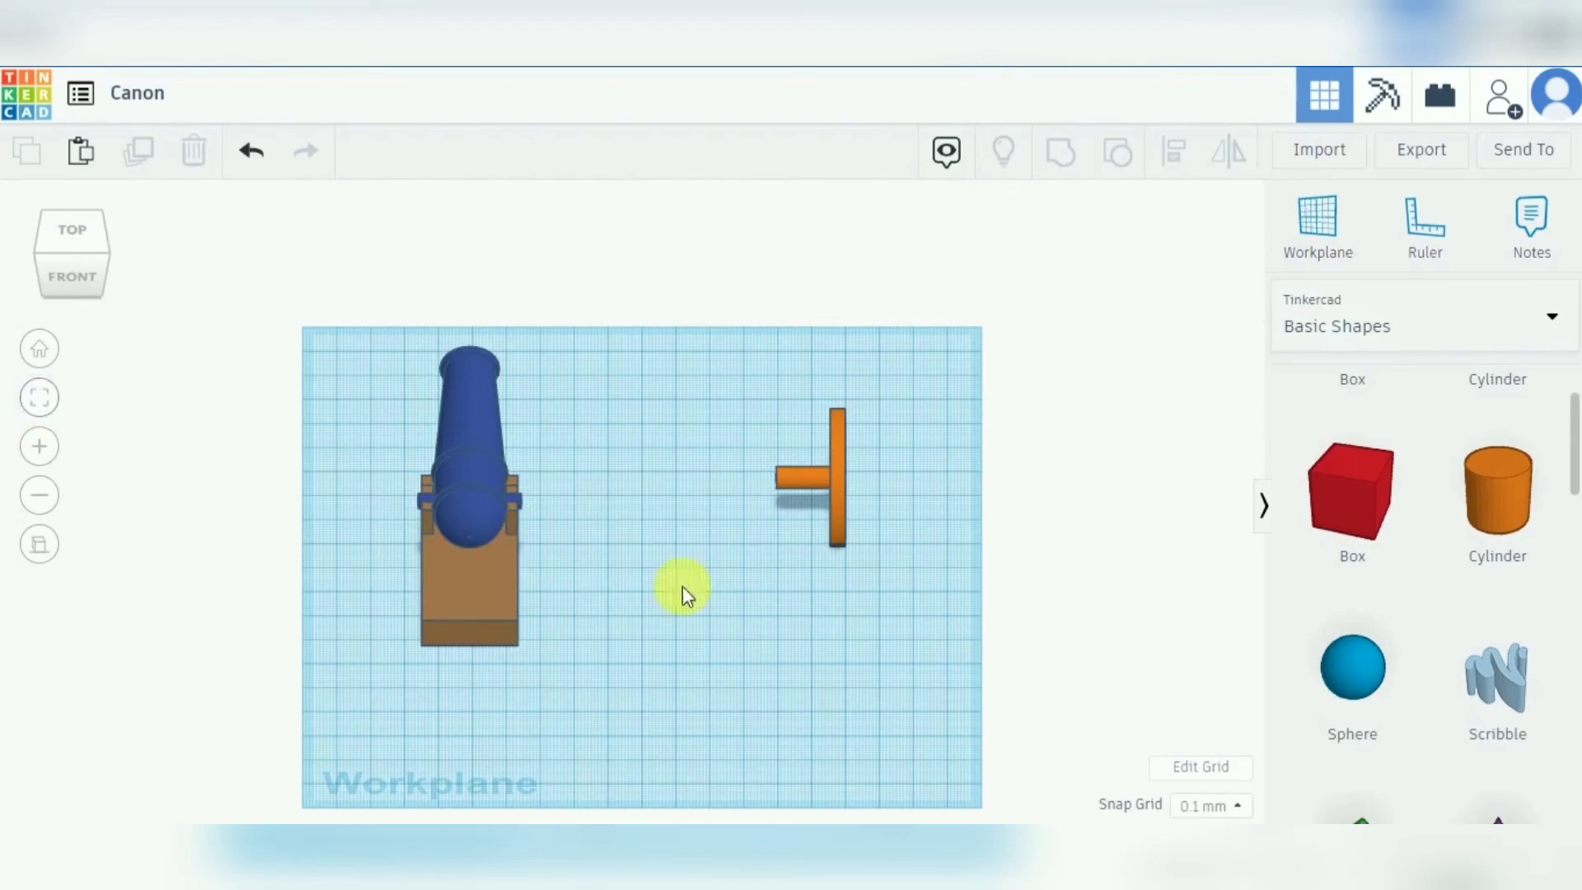
drag(368, 287, 593, 707)
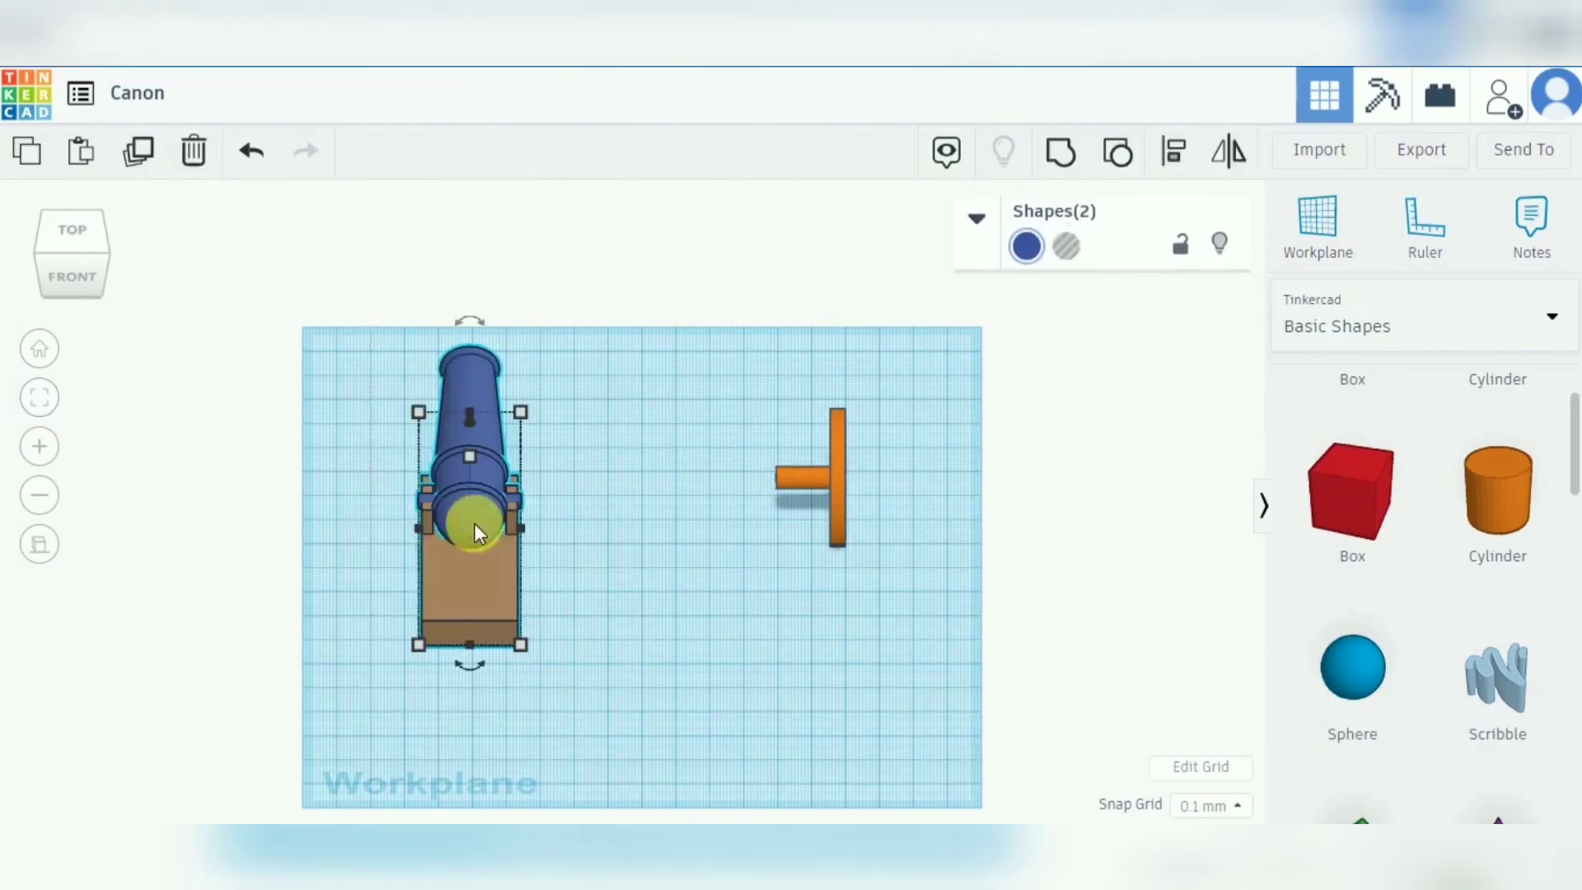
key(Right)
key(Right)
key(Right)
key(Right)
key(Right)
key(Right)
key(Right)
key(Right)
key(Right)
key(Right)
key(Right)
key(Right)
key(Right)
key(Right)
key(Right)
key(Right)
key(Right)
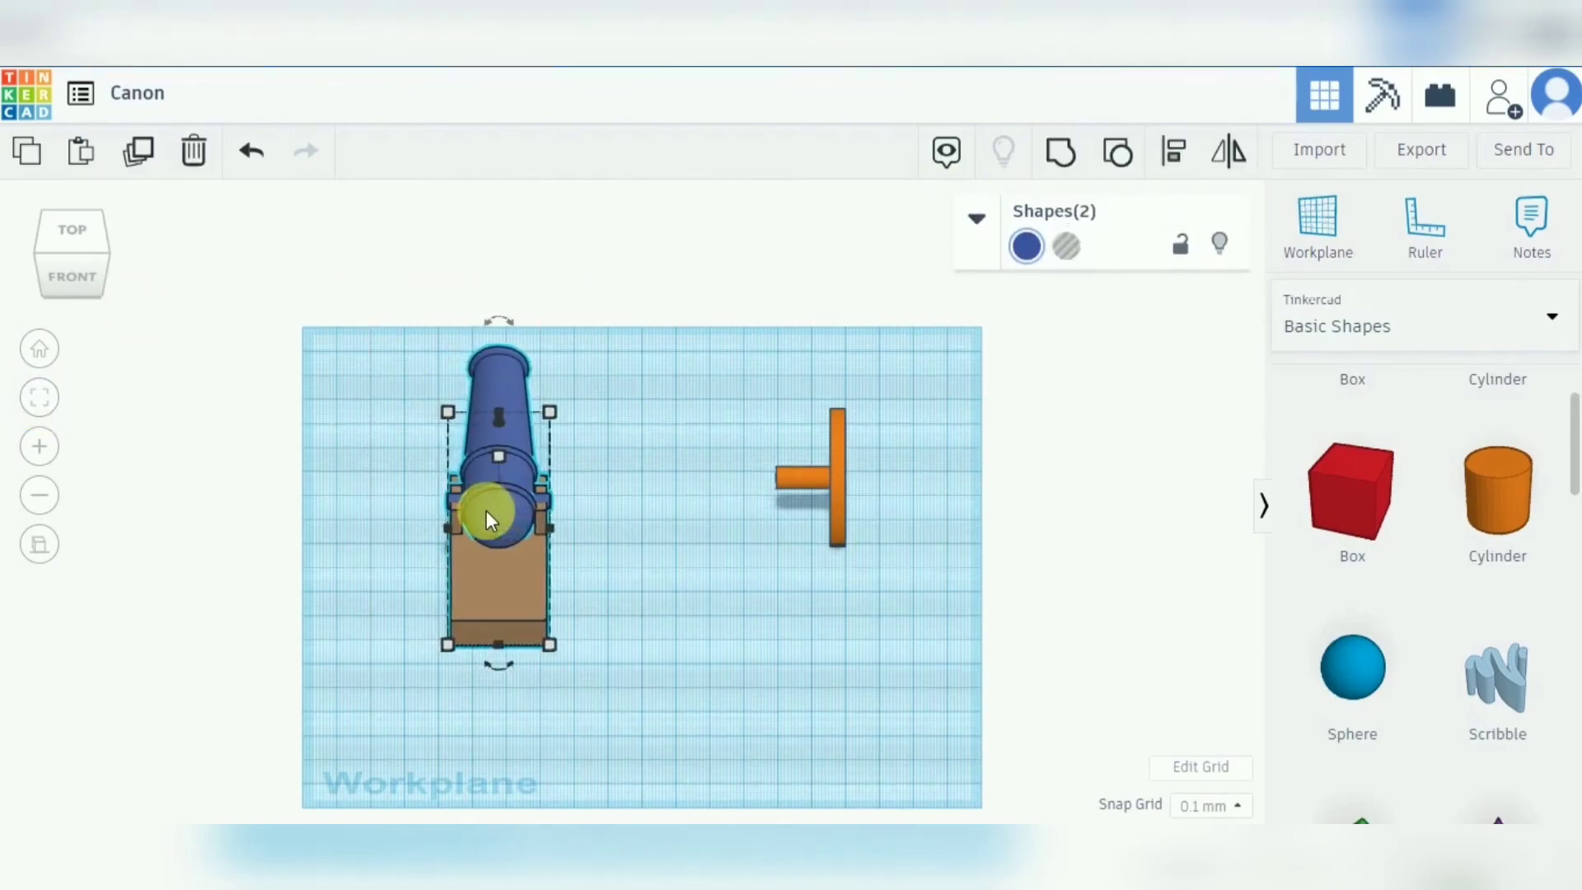
key(Right)
key(Right)
key(Right)
key(Right)
key(Right)
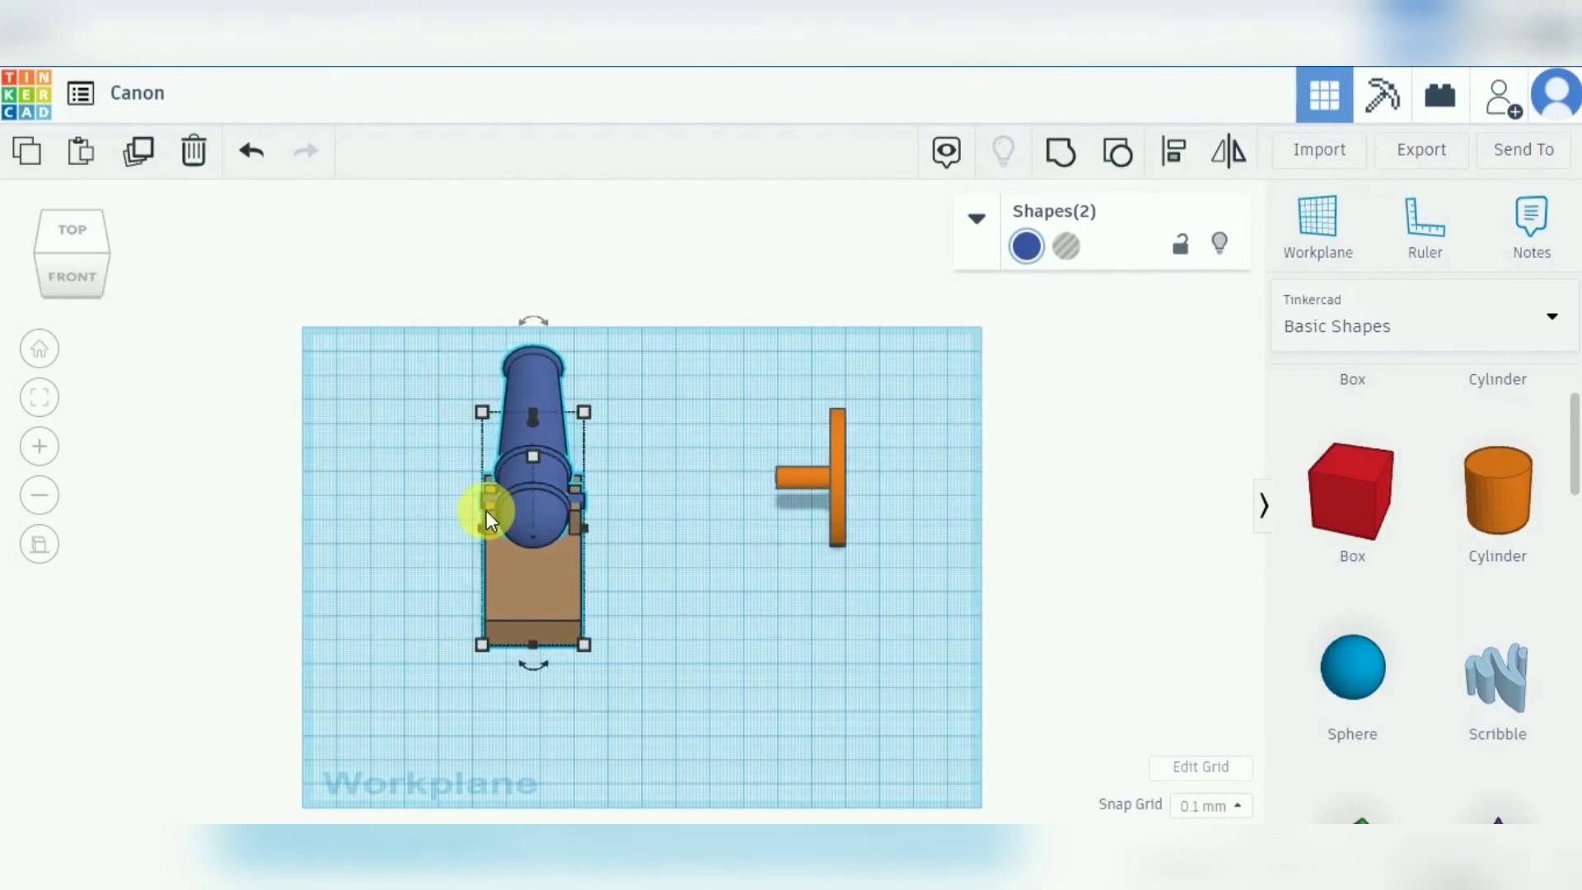
Move the wheel and axle about 58.2 mm sideways and 19.05 mm back so the axle meets the base in line with the barrel's pivots.
click(79, 231)
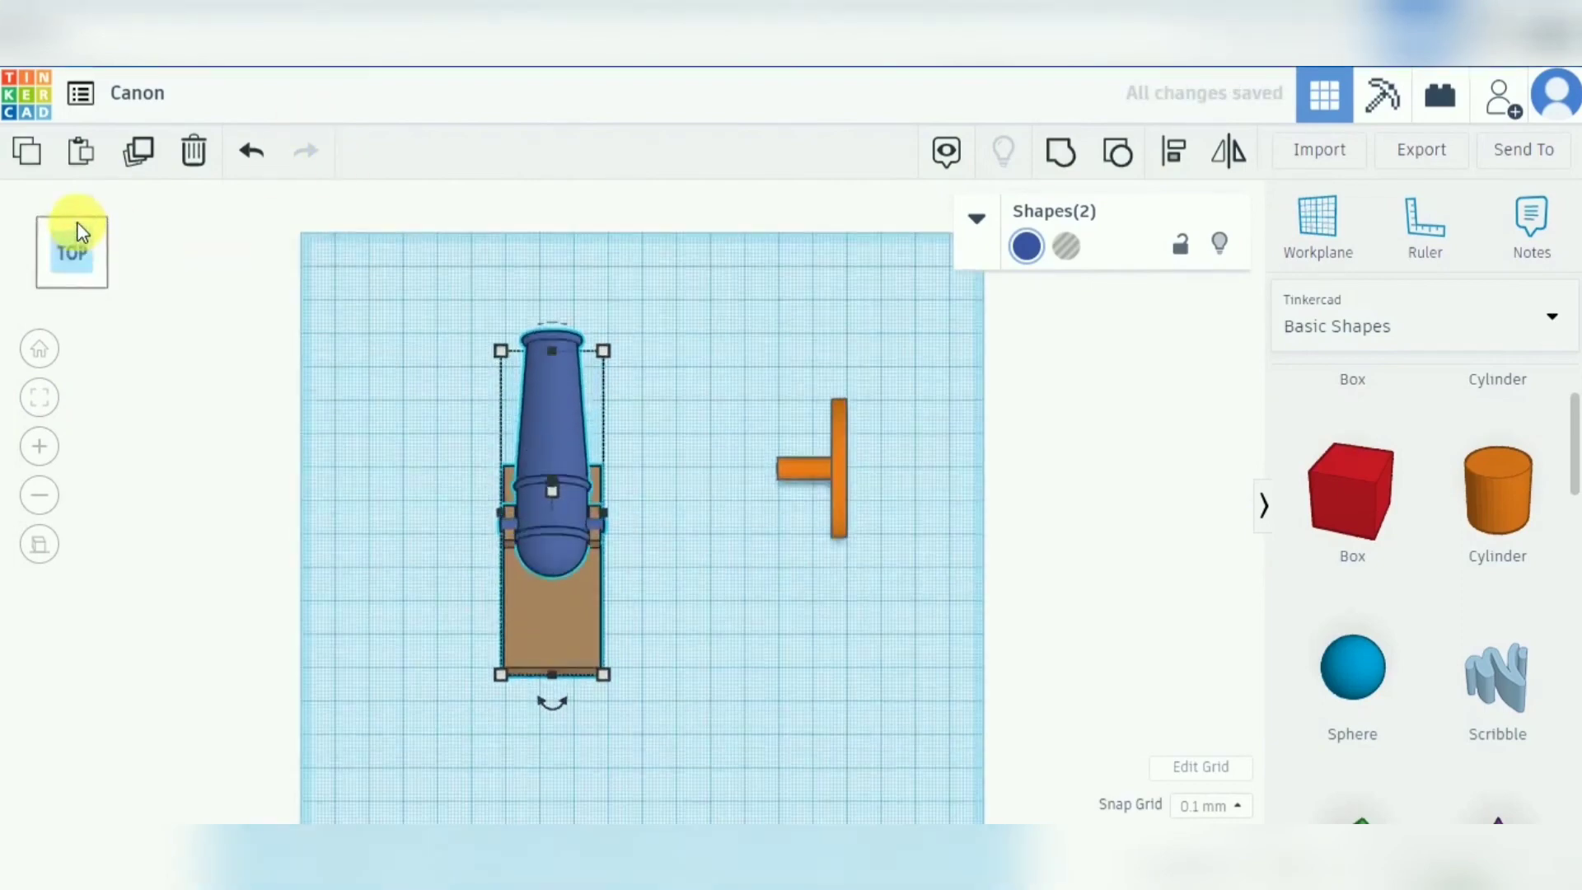
click(883, 551)
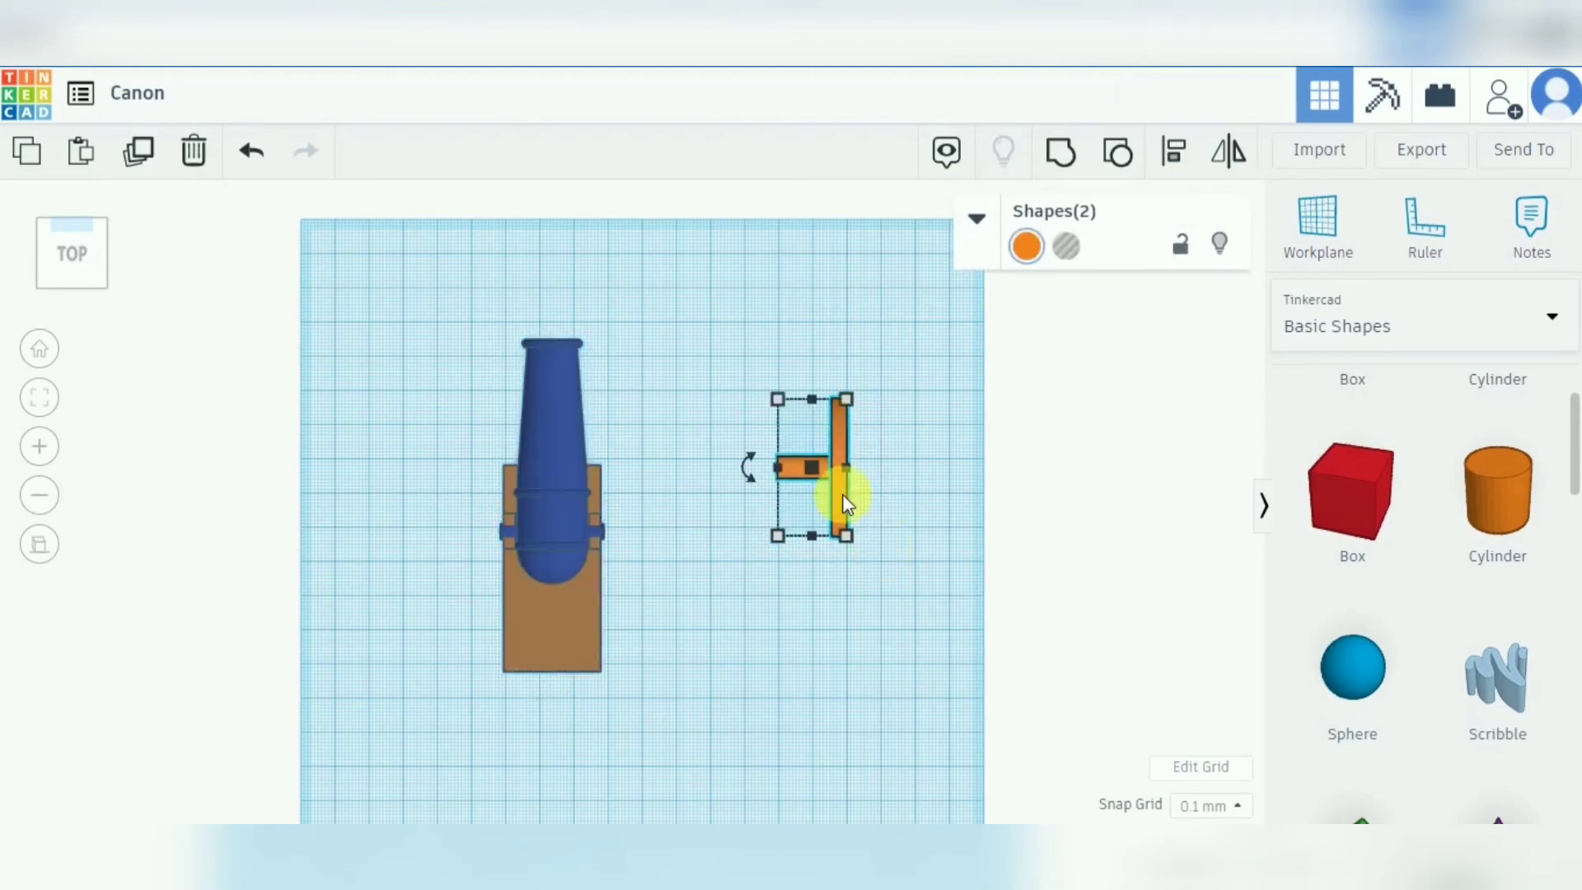
drag(842, 493, 643, 559)
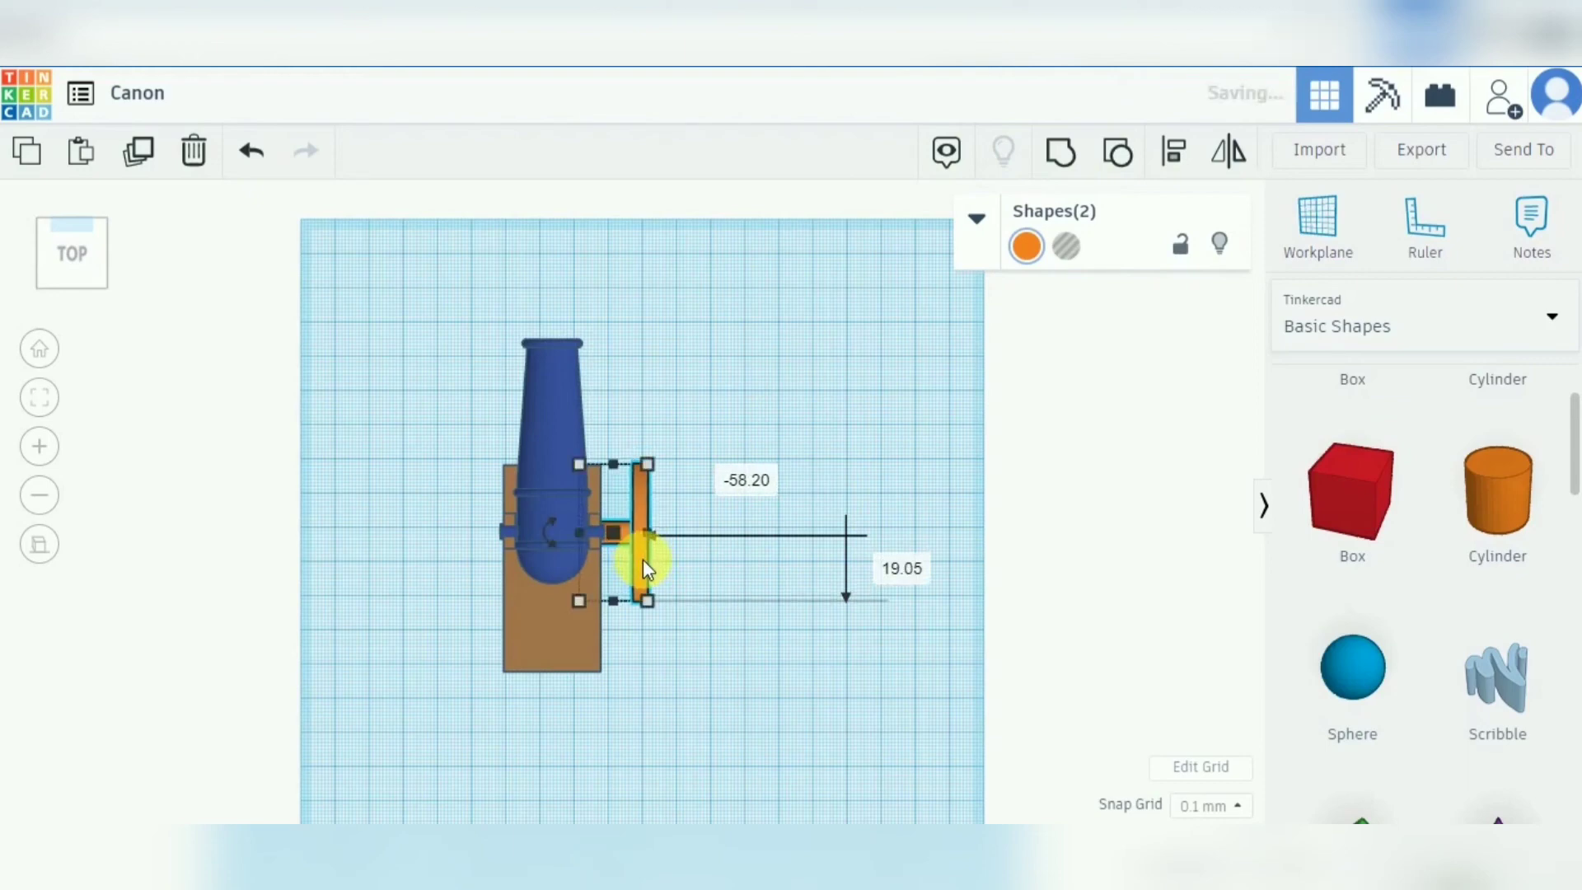
Duplicate the wheel and axle, mirror the copy sideways, and place it on the opposite side of the base with a 1.0 mm snap grid.
click(137, 153)
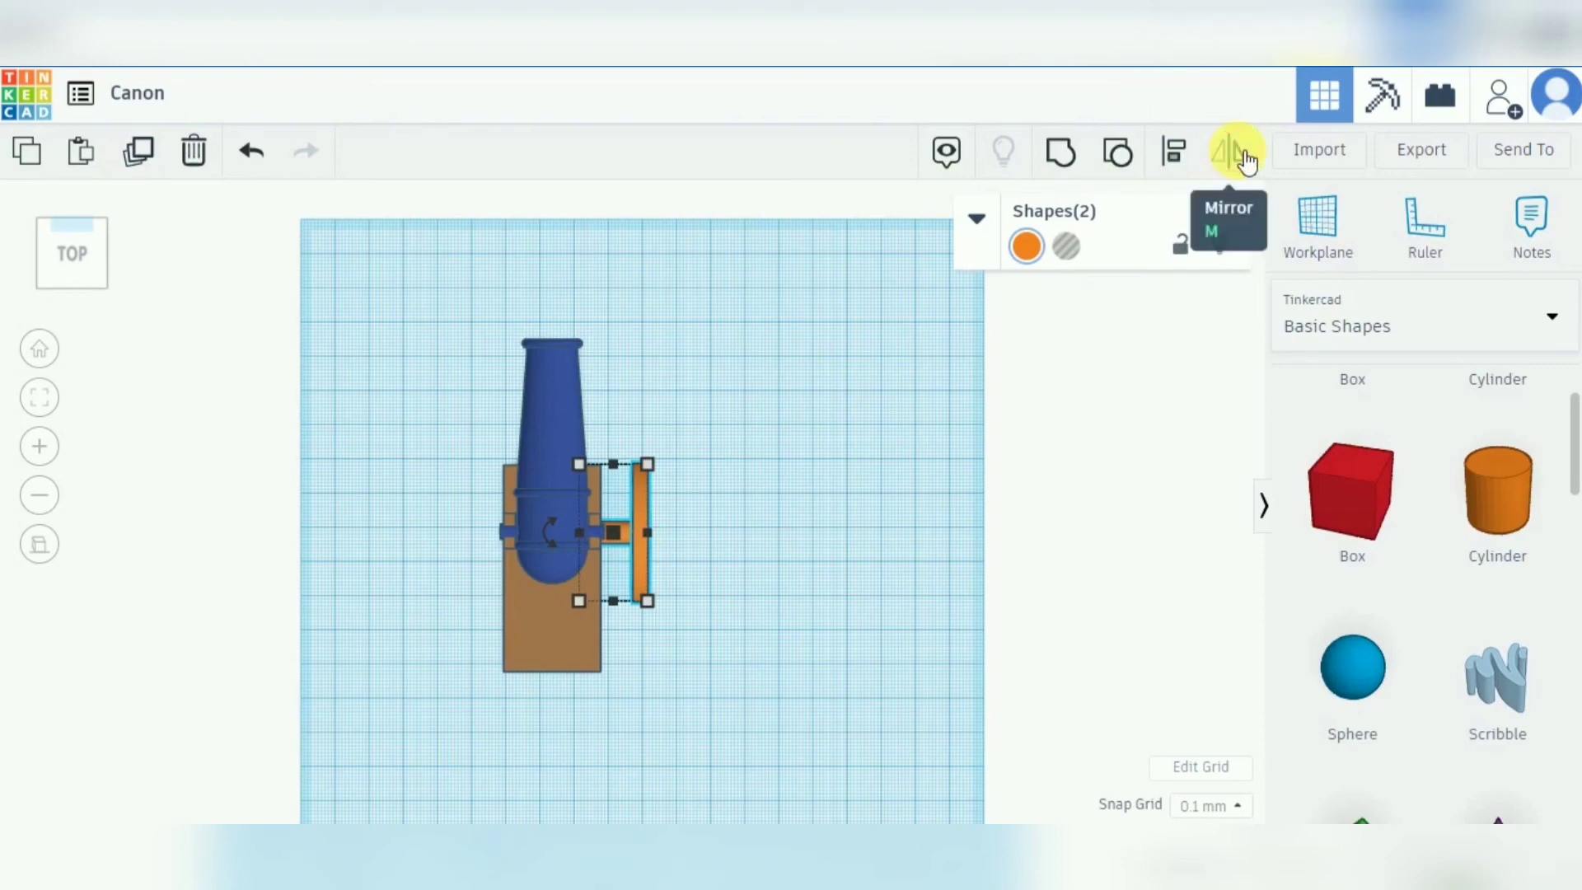
click(1244, 158)
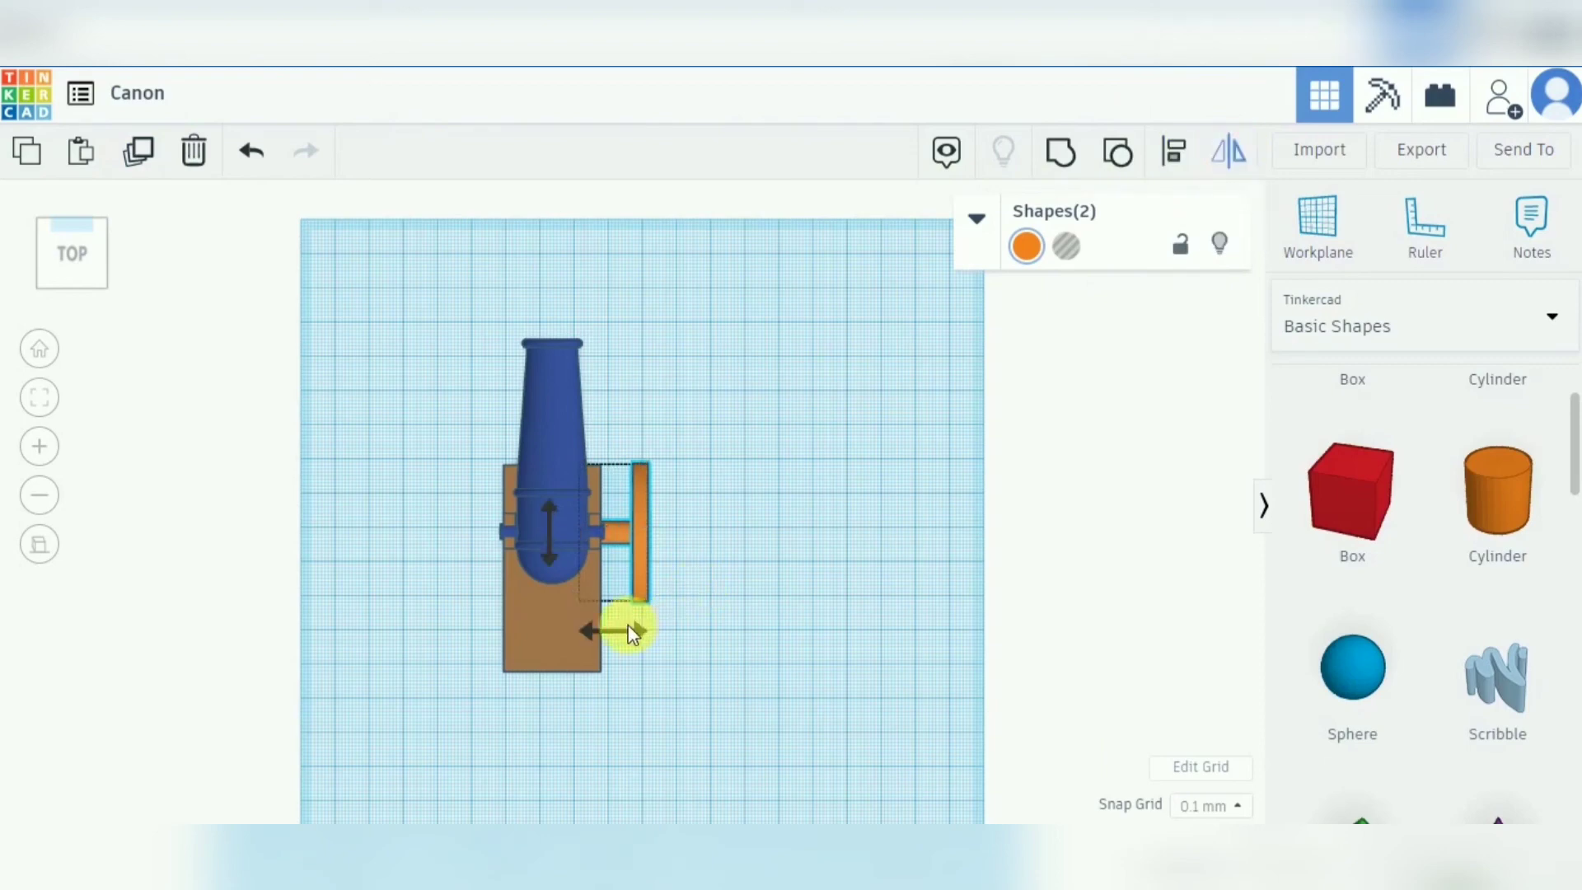
click(622, 630)
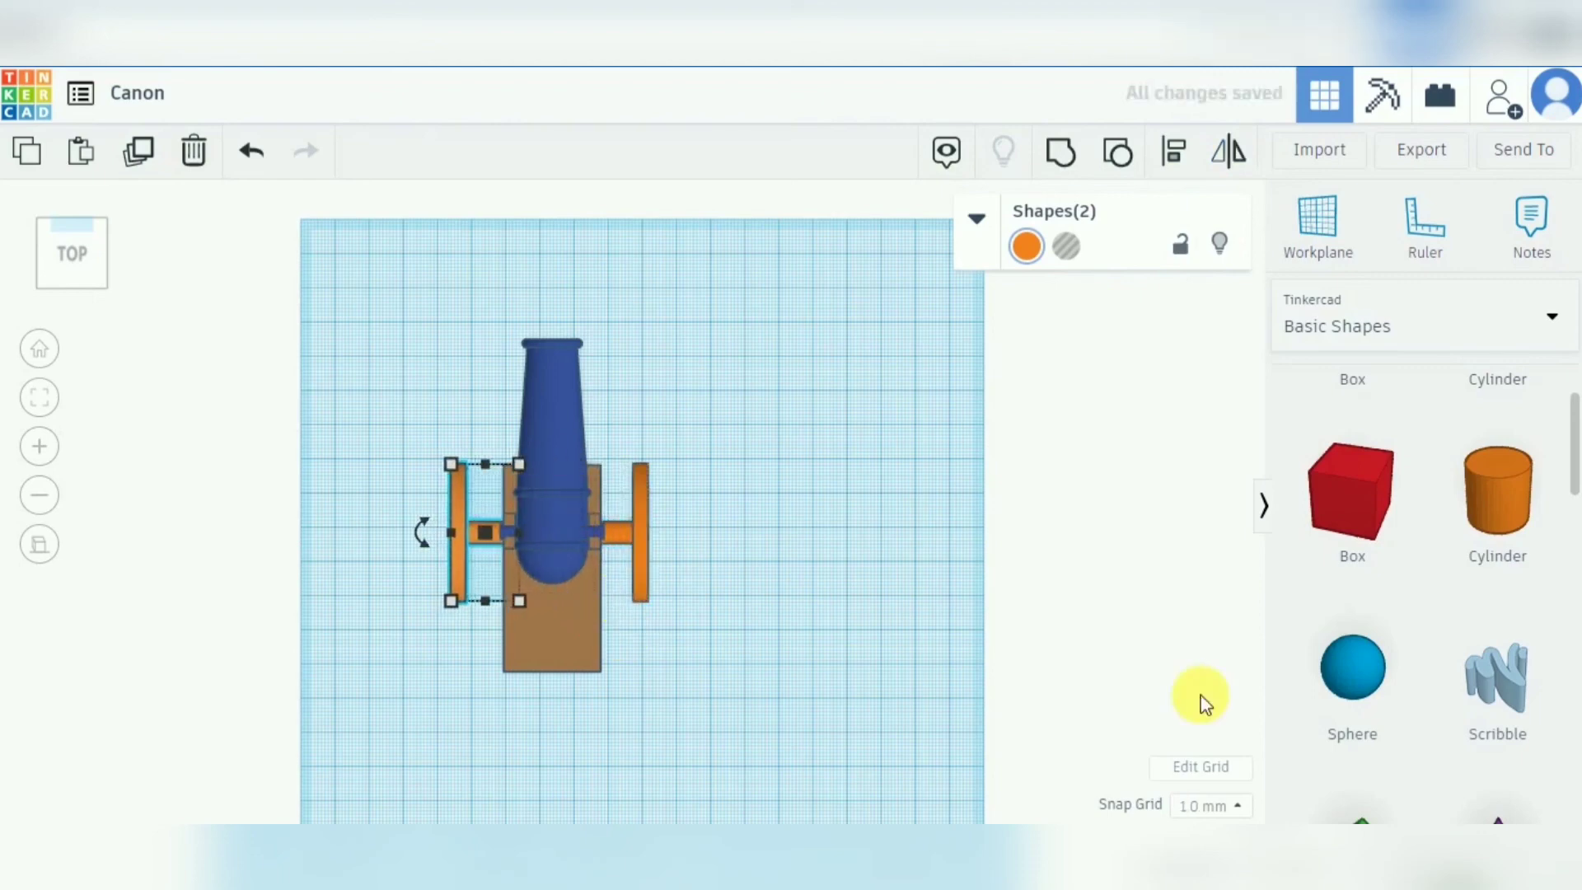
key(Right)
key(Right)
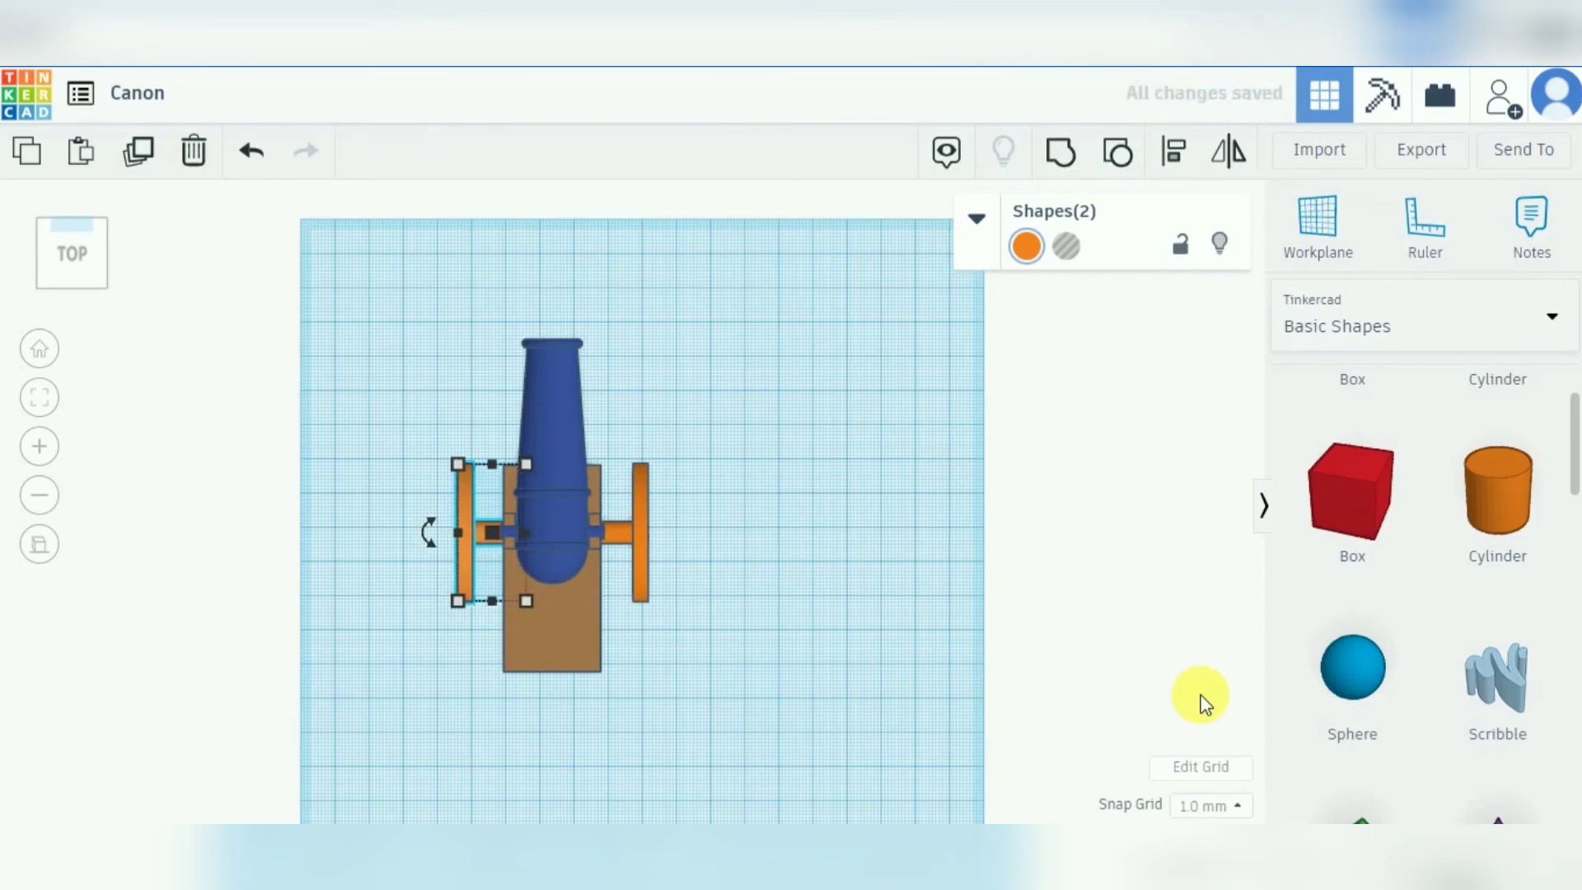
click(867, 630)
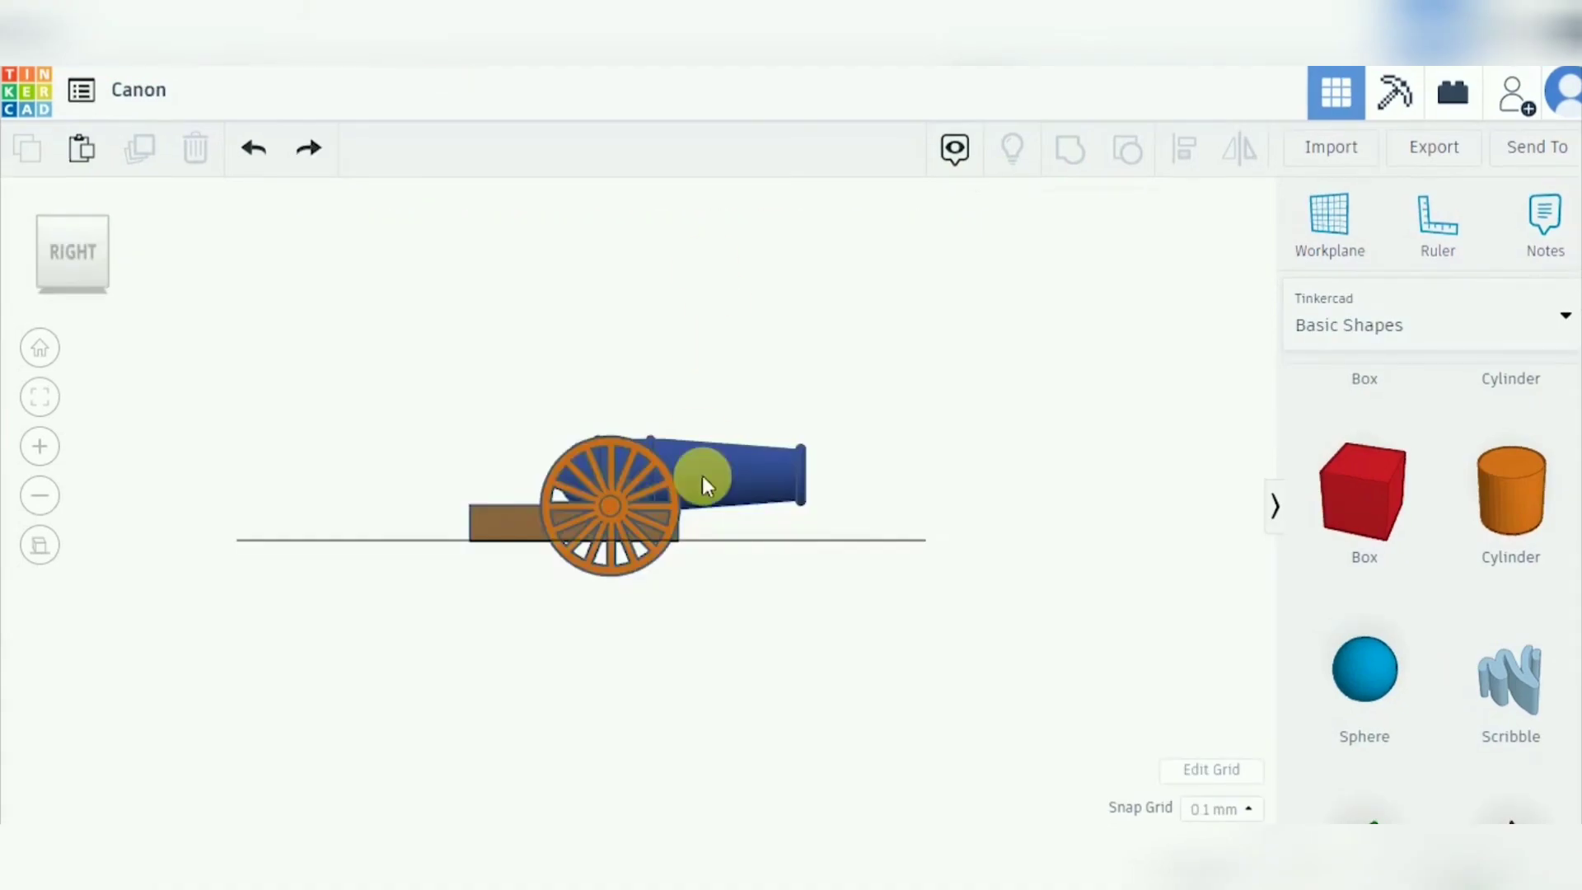
Raise all the cannon parts together and set their height above the workplane to 0 so the wheels rest on it.
key(ctrl+a)
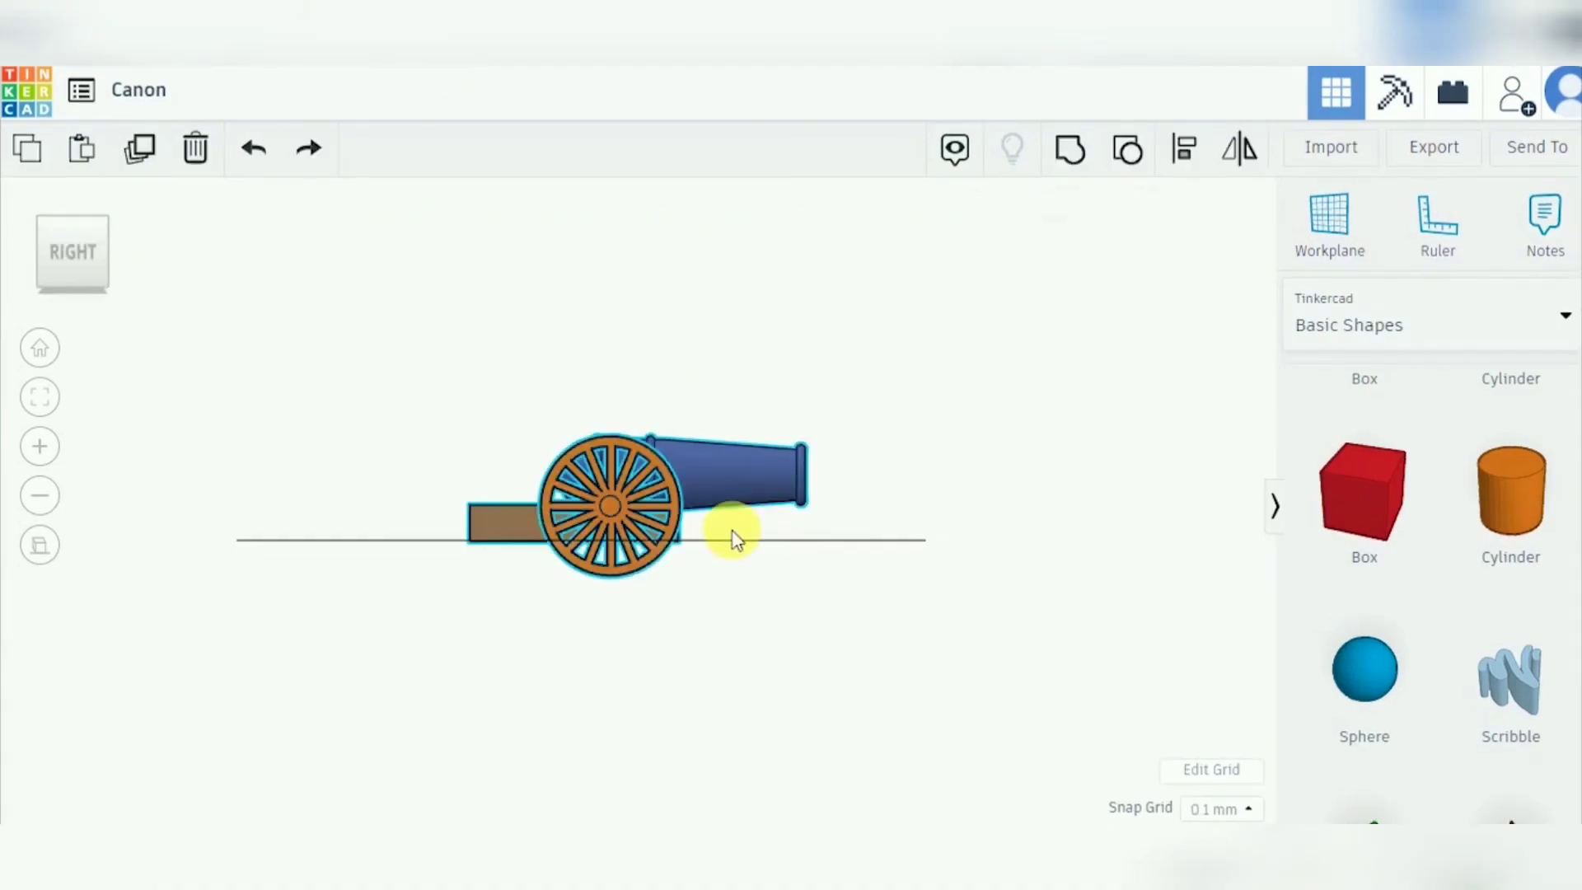
drag(636, 381, 636, 369)
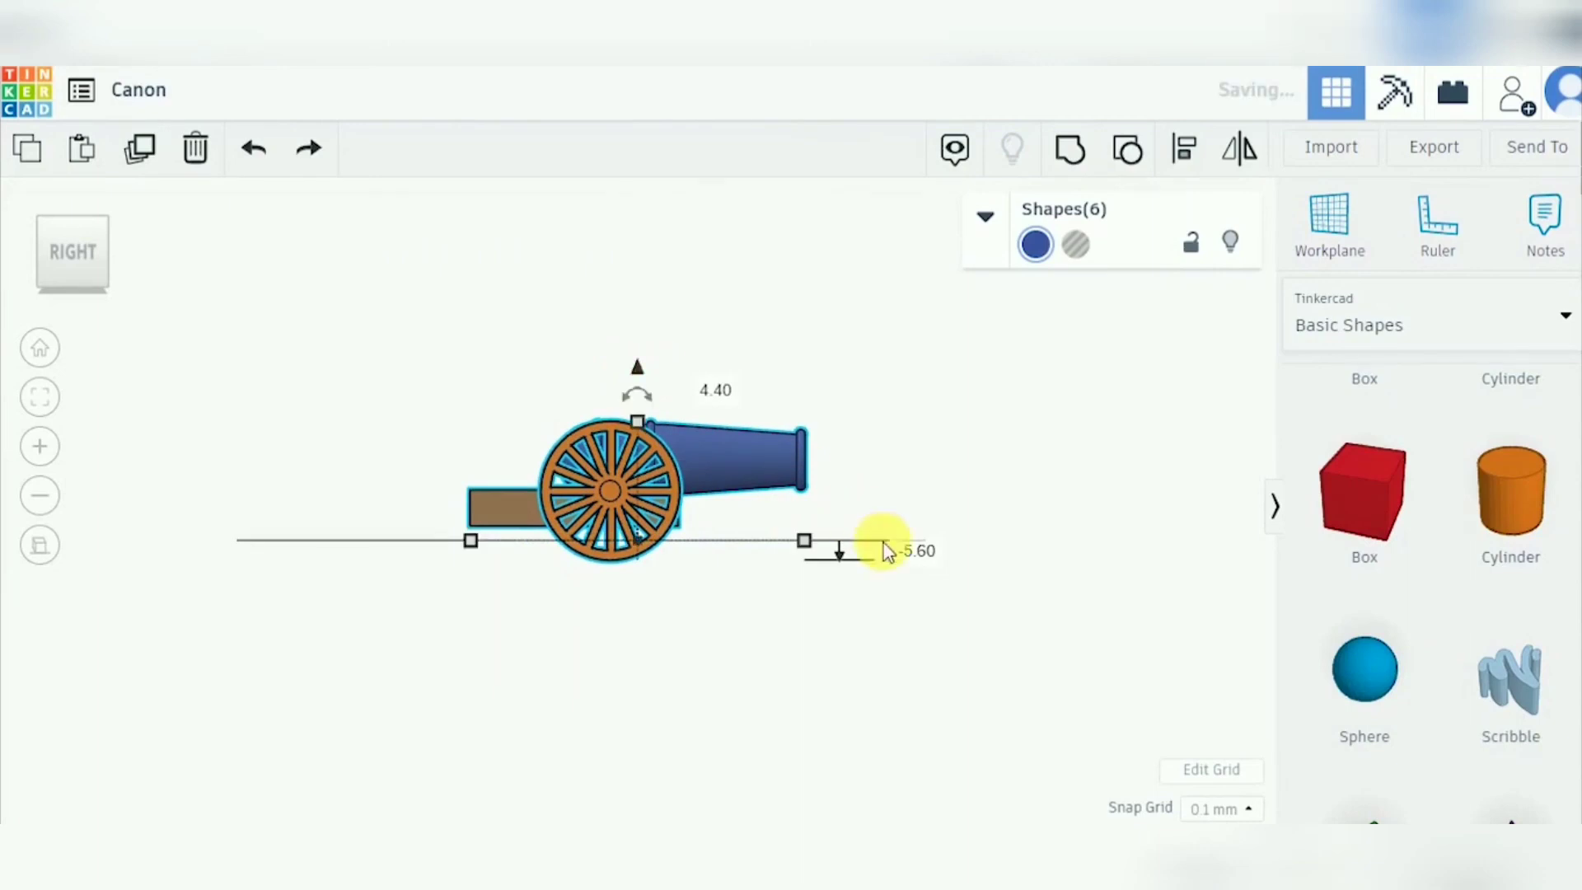
click(906, 549)
text(0)
key(Return)
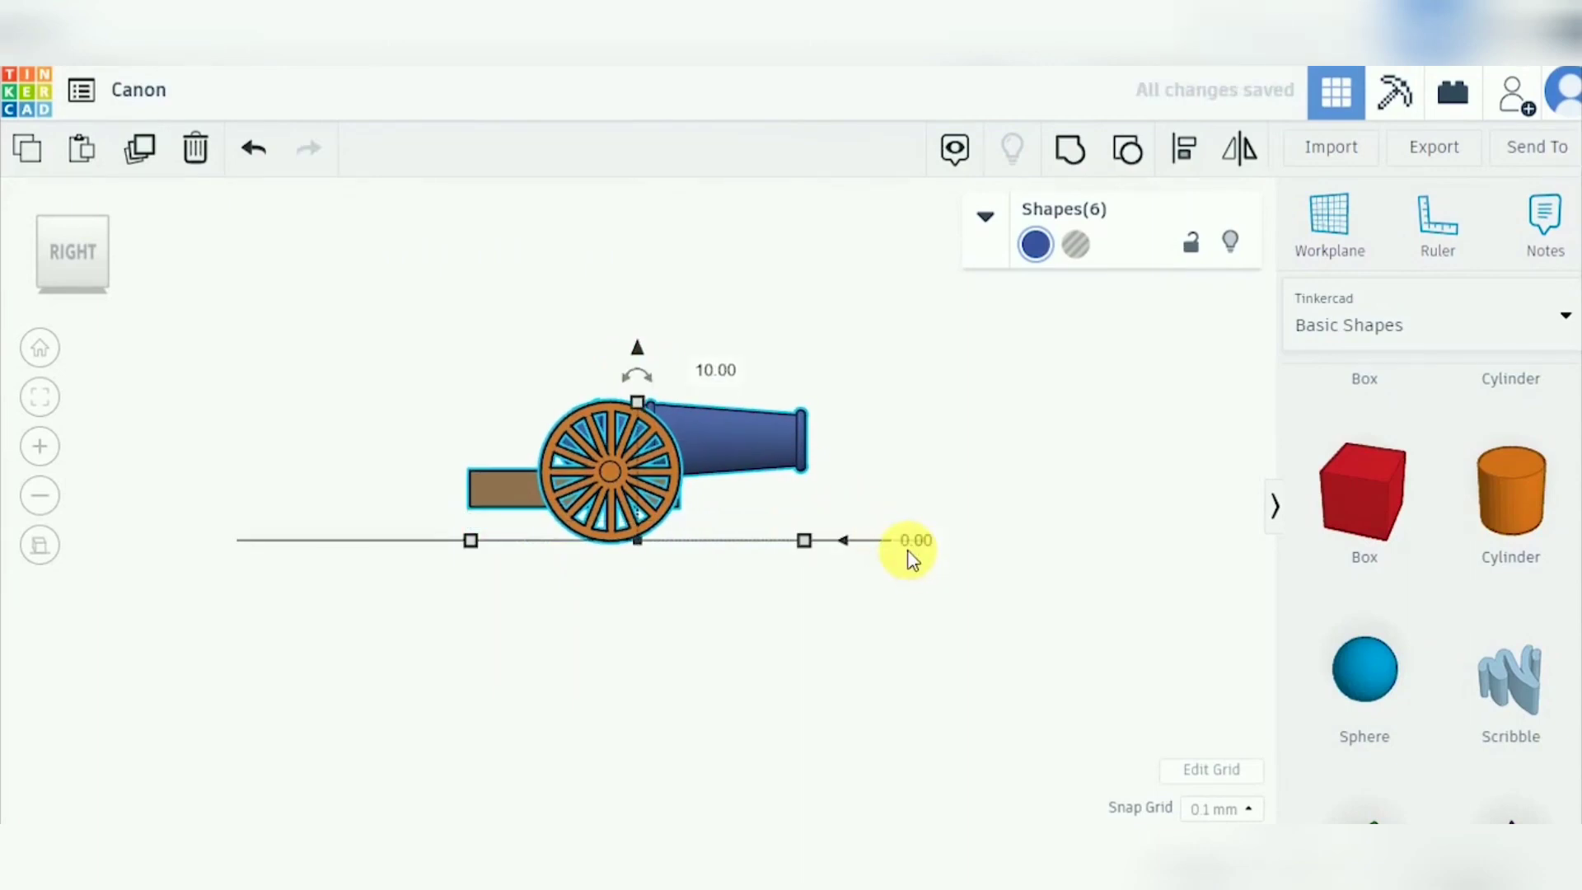
click(860, 384)
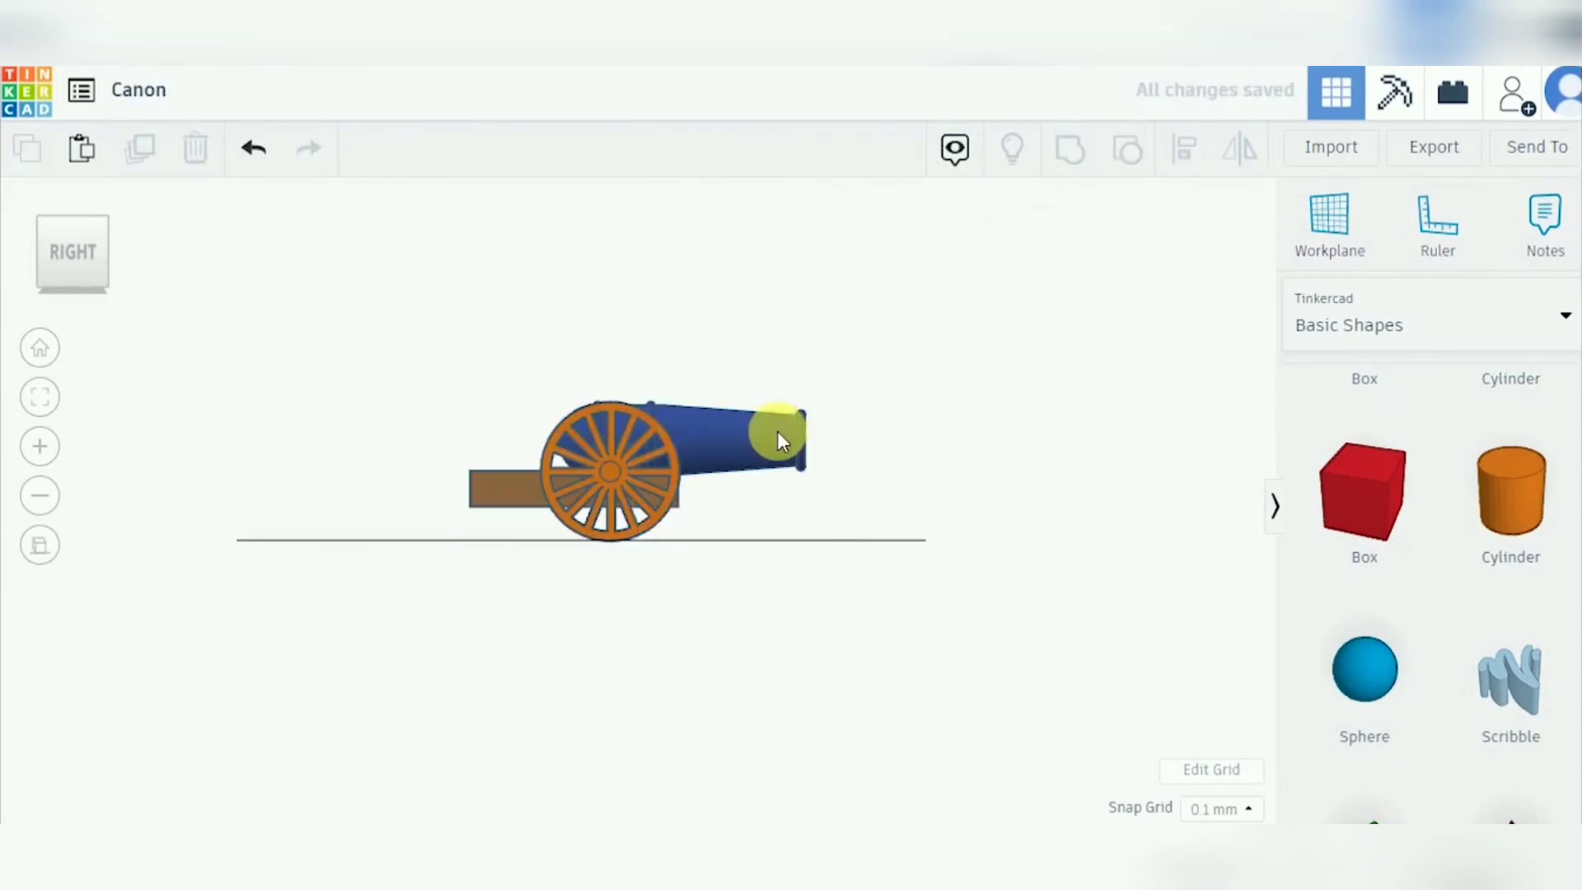
Turn grid snapping off and tilt the barrel and base together so the muzzle points up and the base's tail drops toward the workplane.
click(778, 432)
shift+click(513, 492)
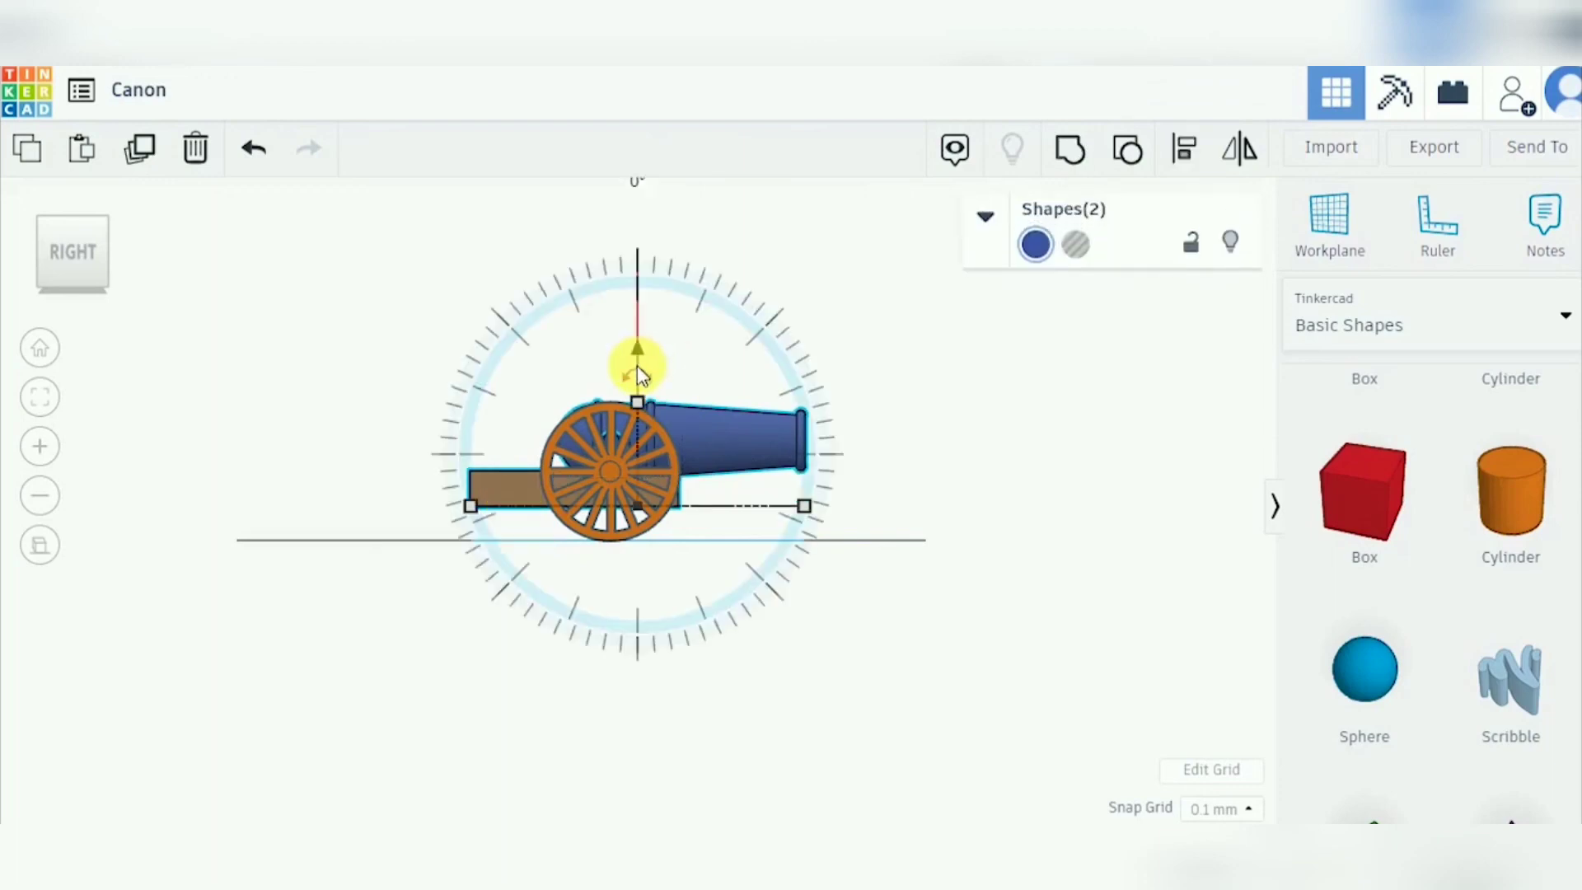
drag(637, 364, 623, 265)
key(ctrl+z)
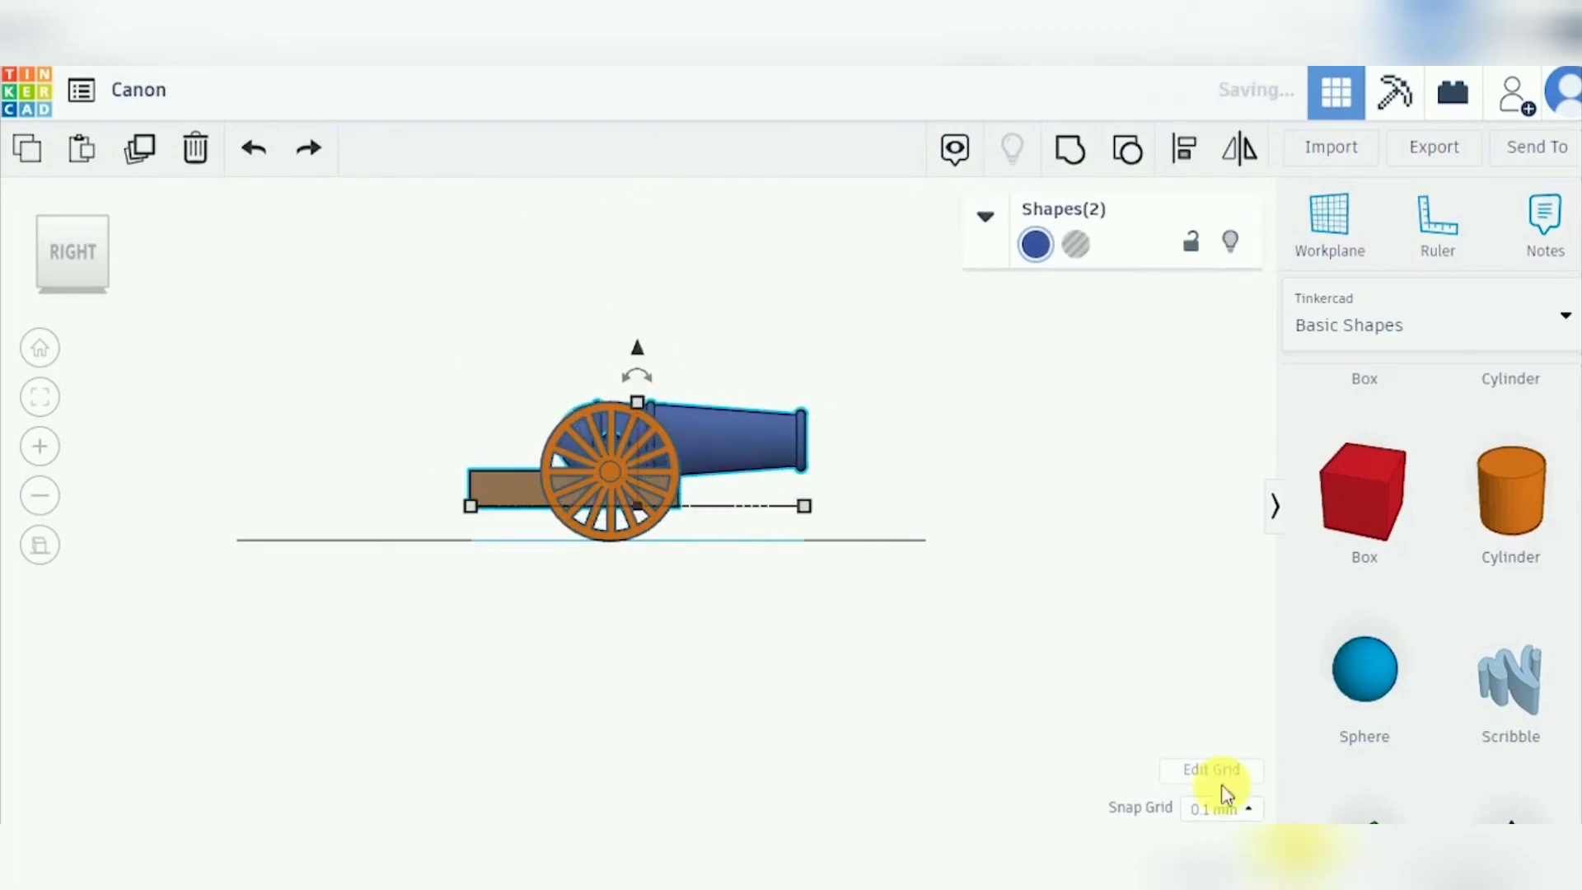
click(1218, 808)
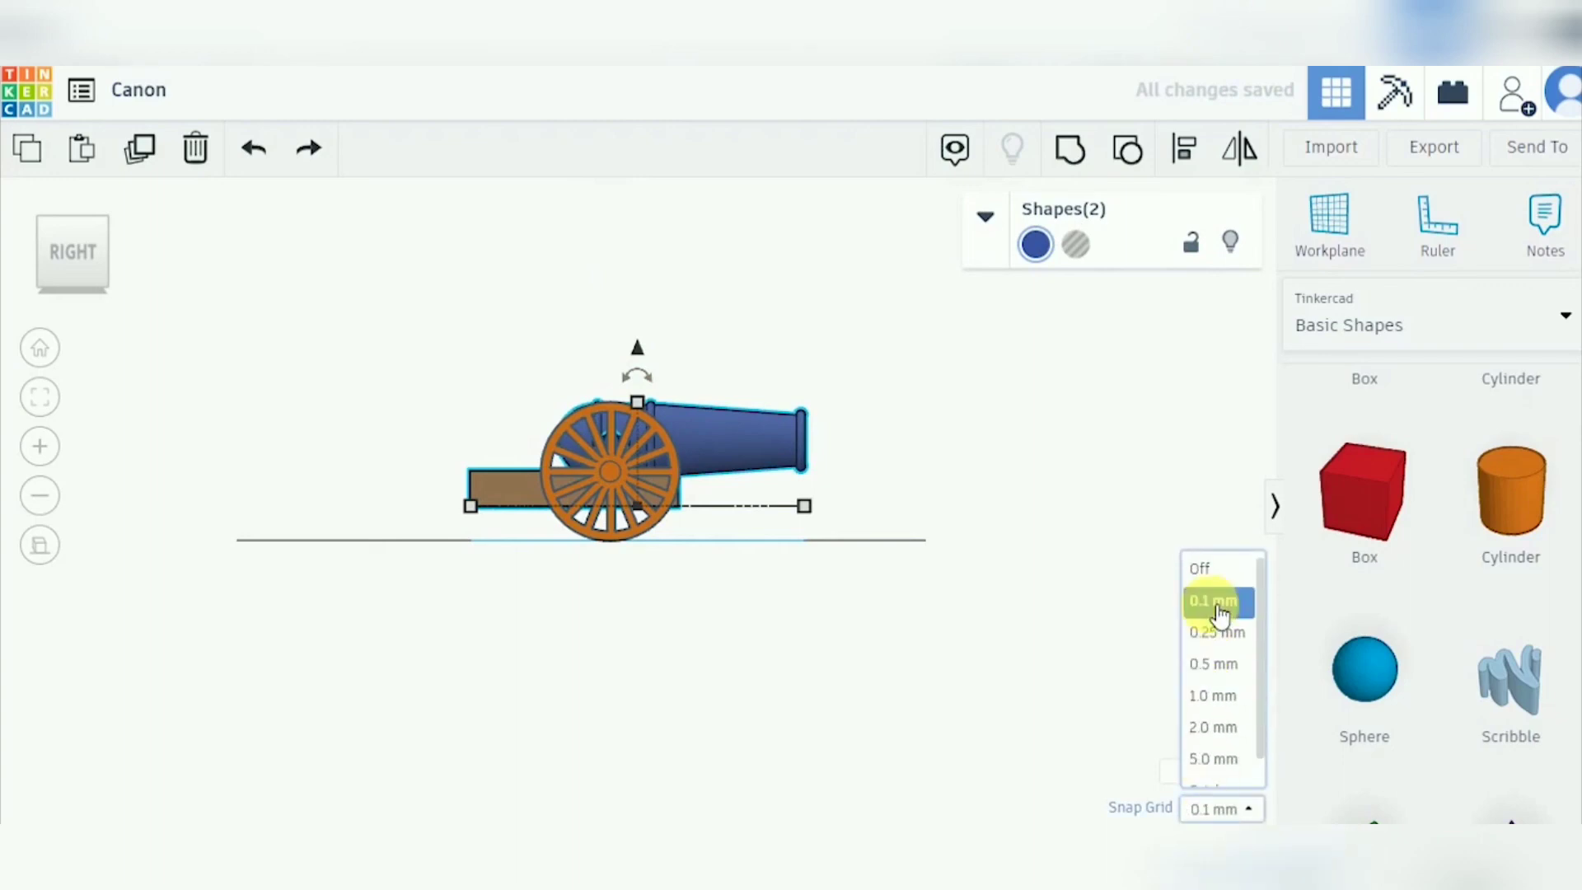
click(1200, 568)
drag(635, 372, 602, 275)
click(600, 270)
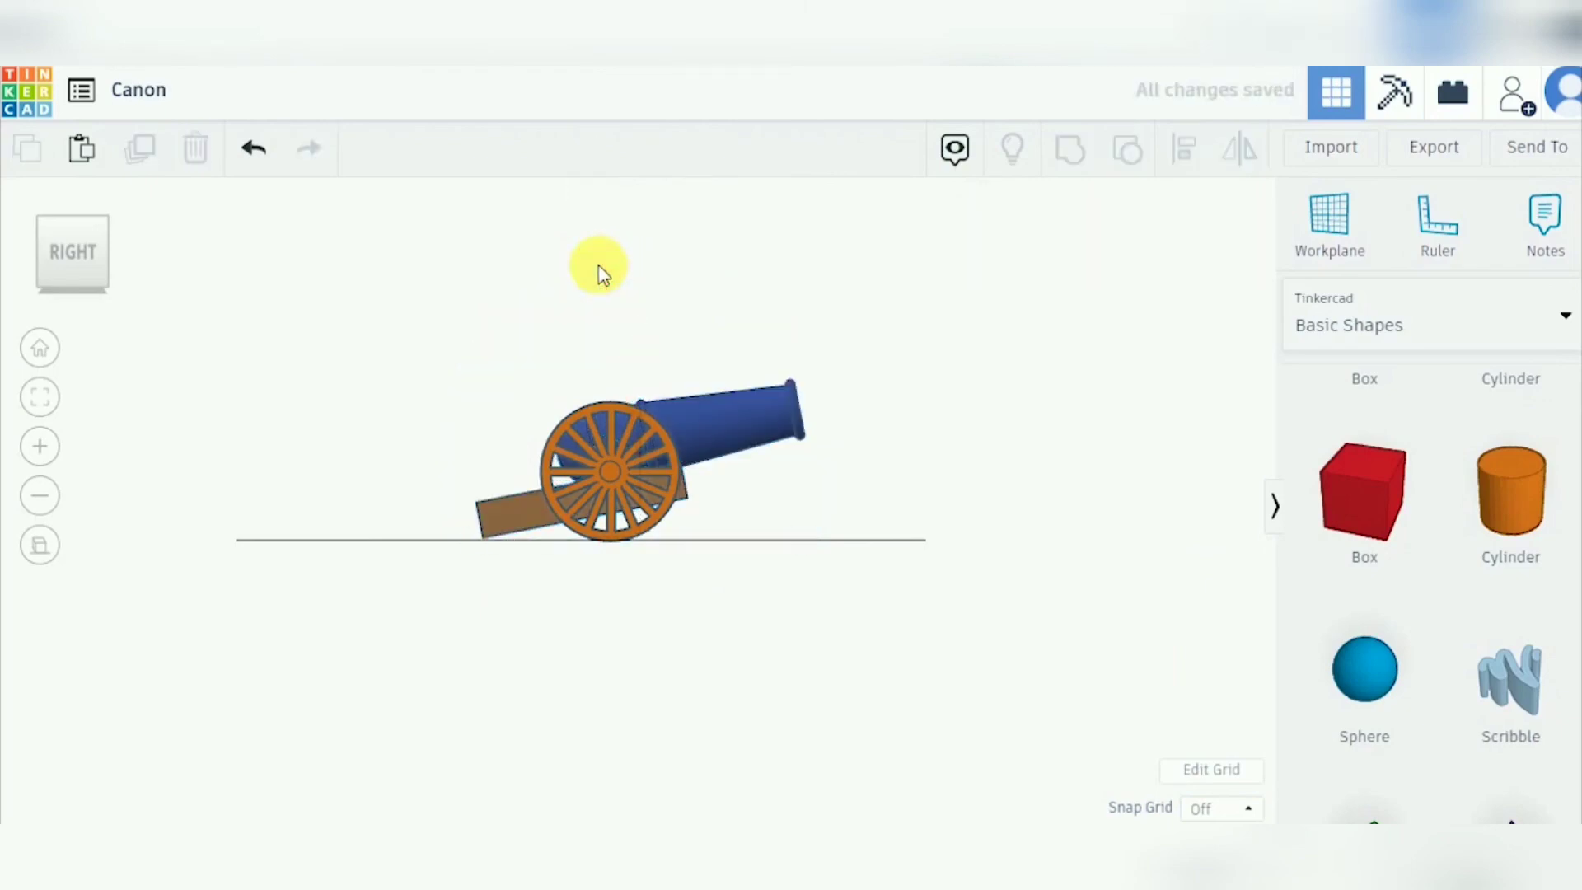
Move the whole cannon about 30 mm sideways toward the middle of the workplane and turn it horizontally so the barrel points diagonally.
click(41, 348)
right_drag(537, 618, 321, 456)
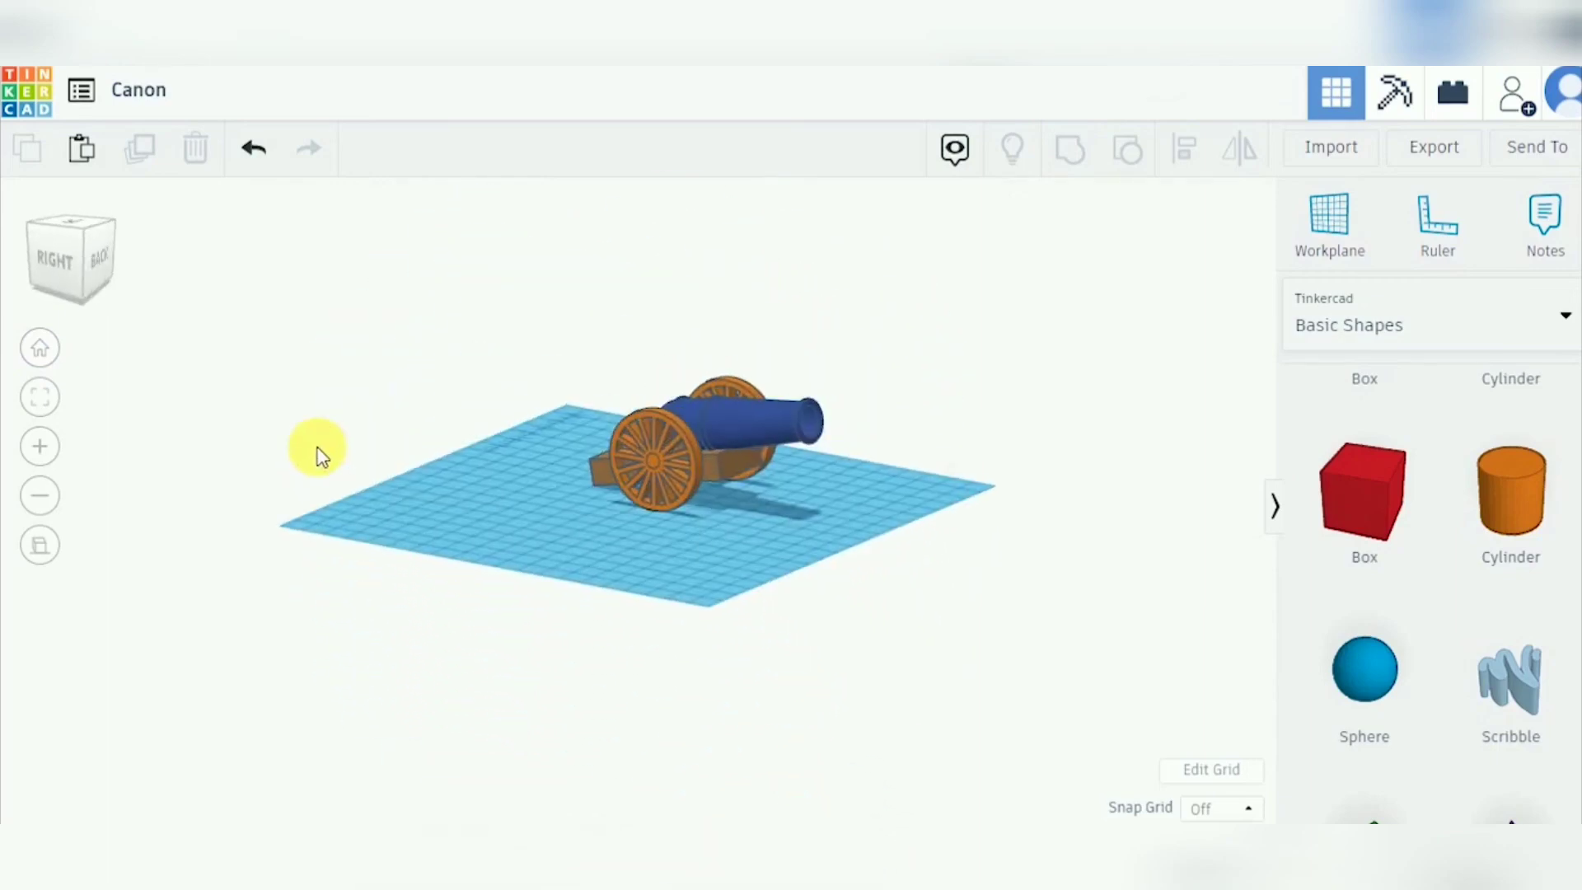
click(40, 544)
right_drag(880, 498, 676, 547)
key(ctrl+a)
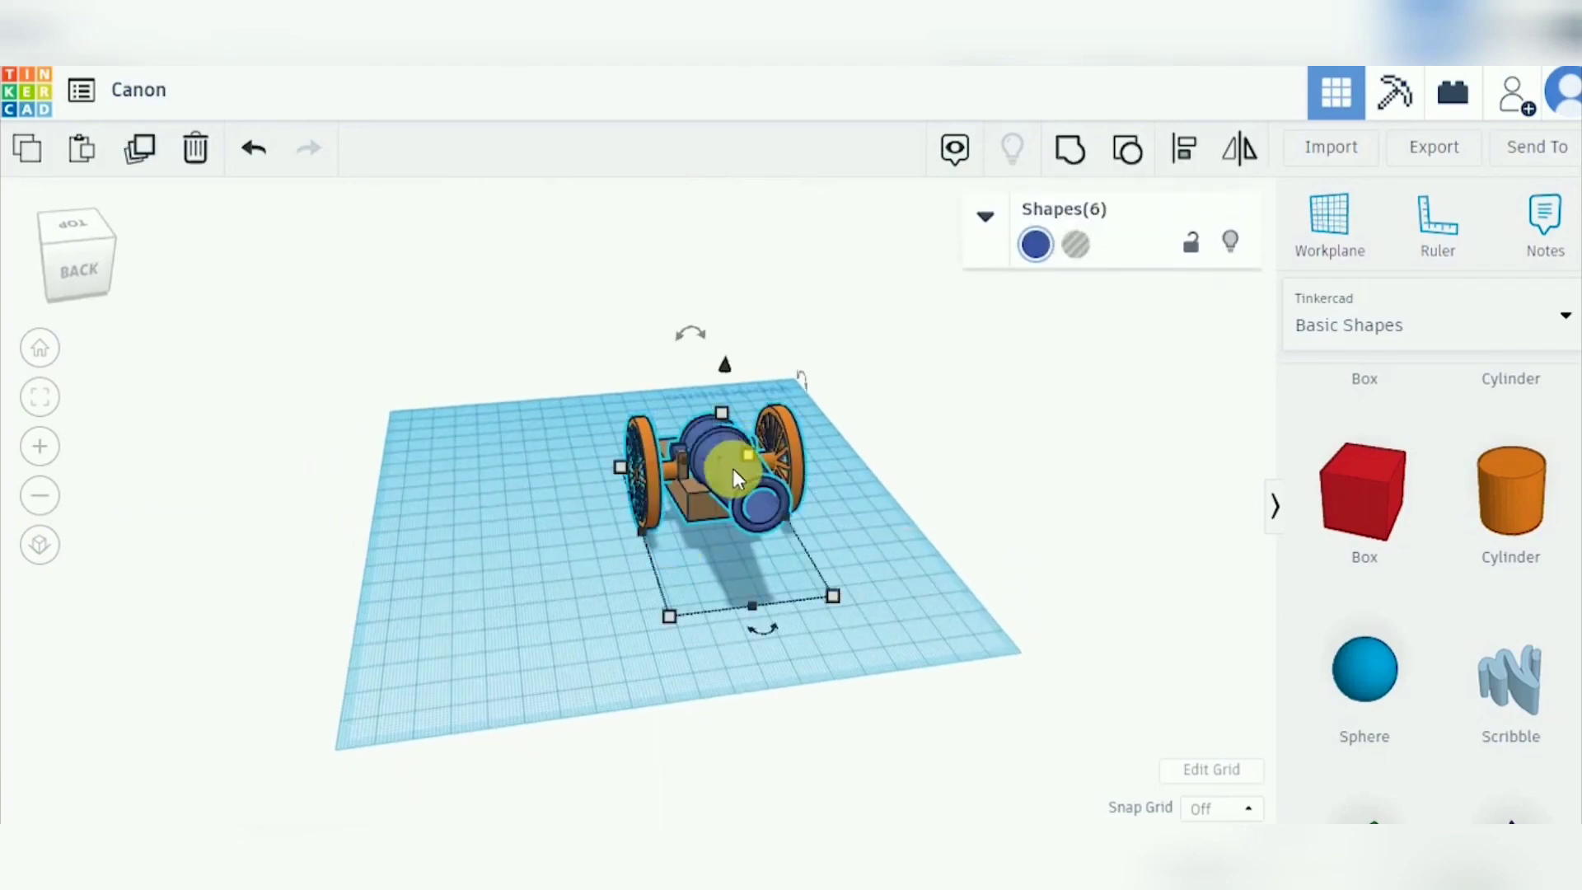
drag(733, 468, 634, 471)
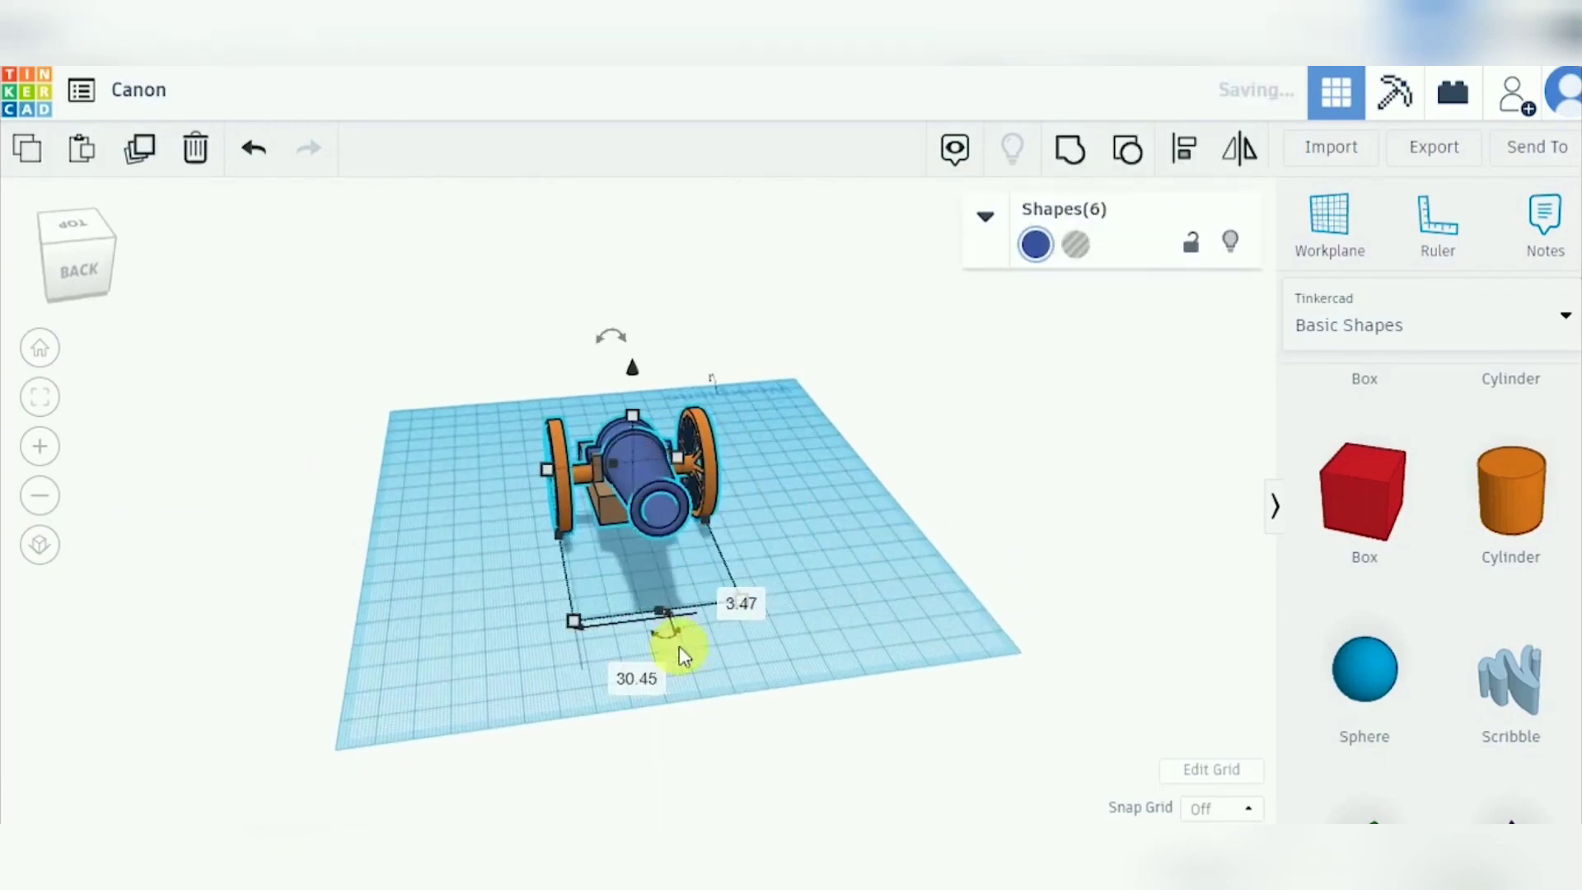
drag(666, 636, 570, 637)
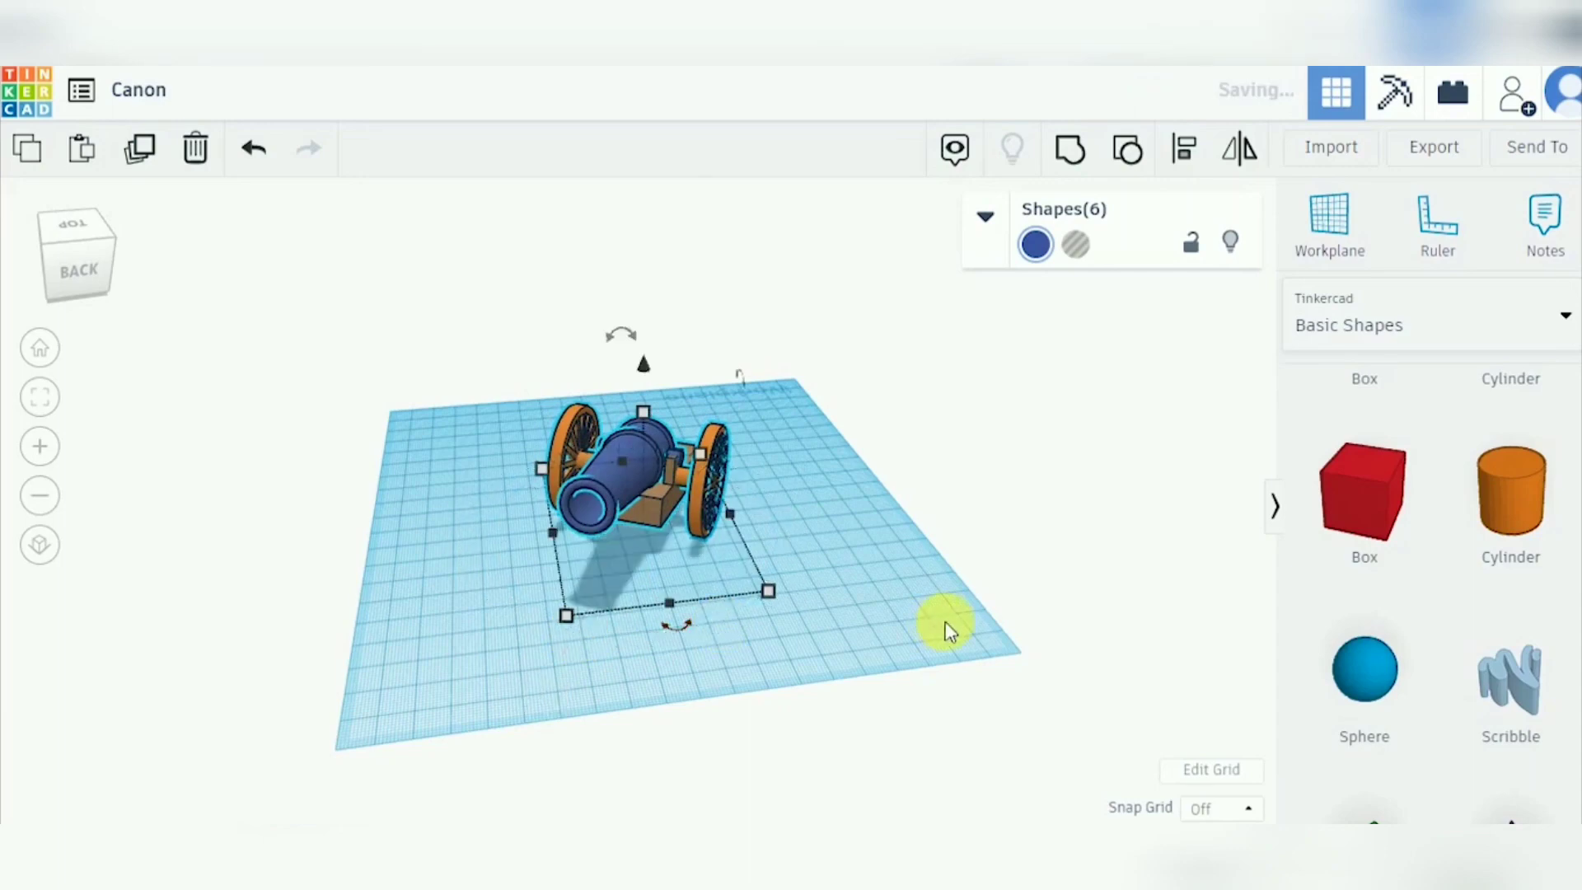
click(947, 629)
click(40, 445)
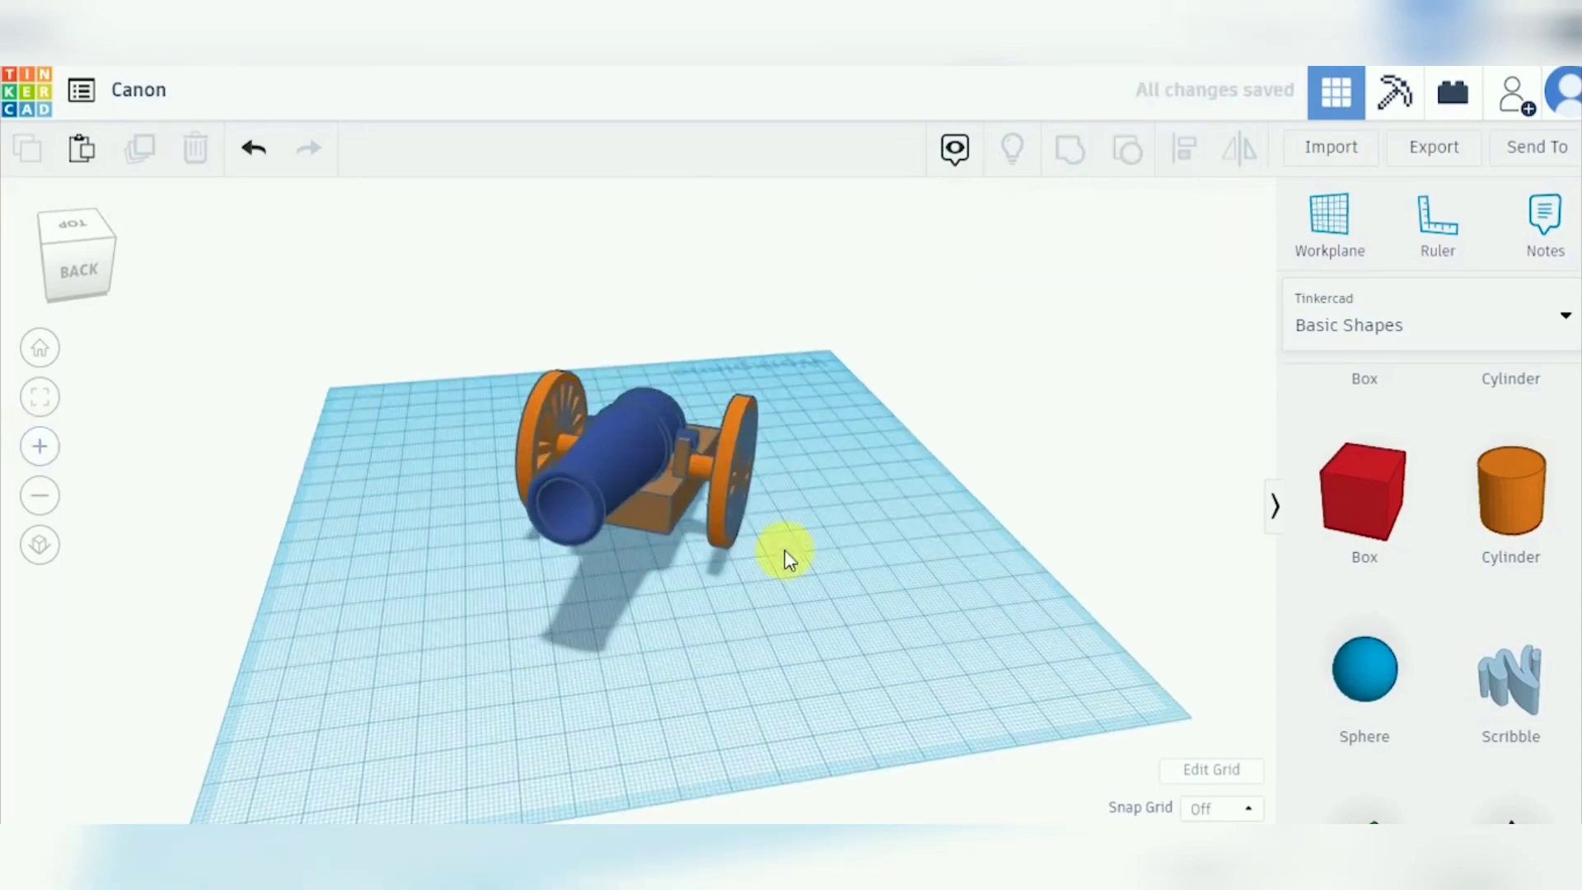
right_drag(749, 557, 74, 533)
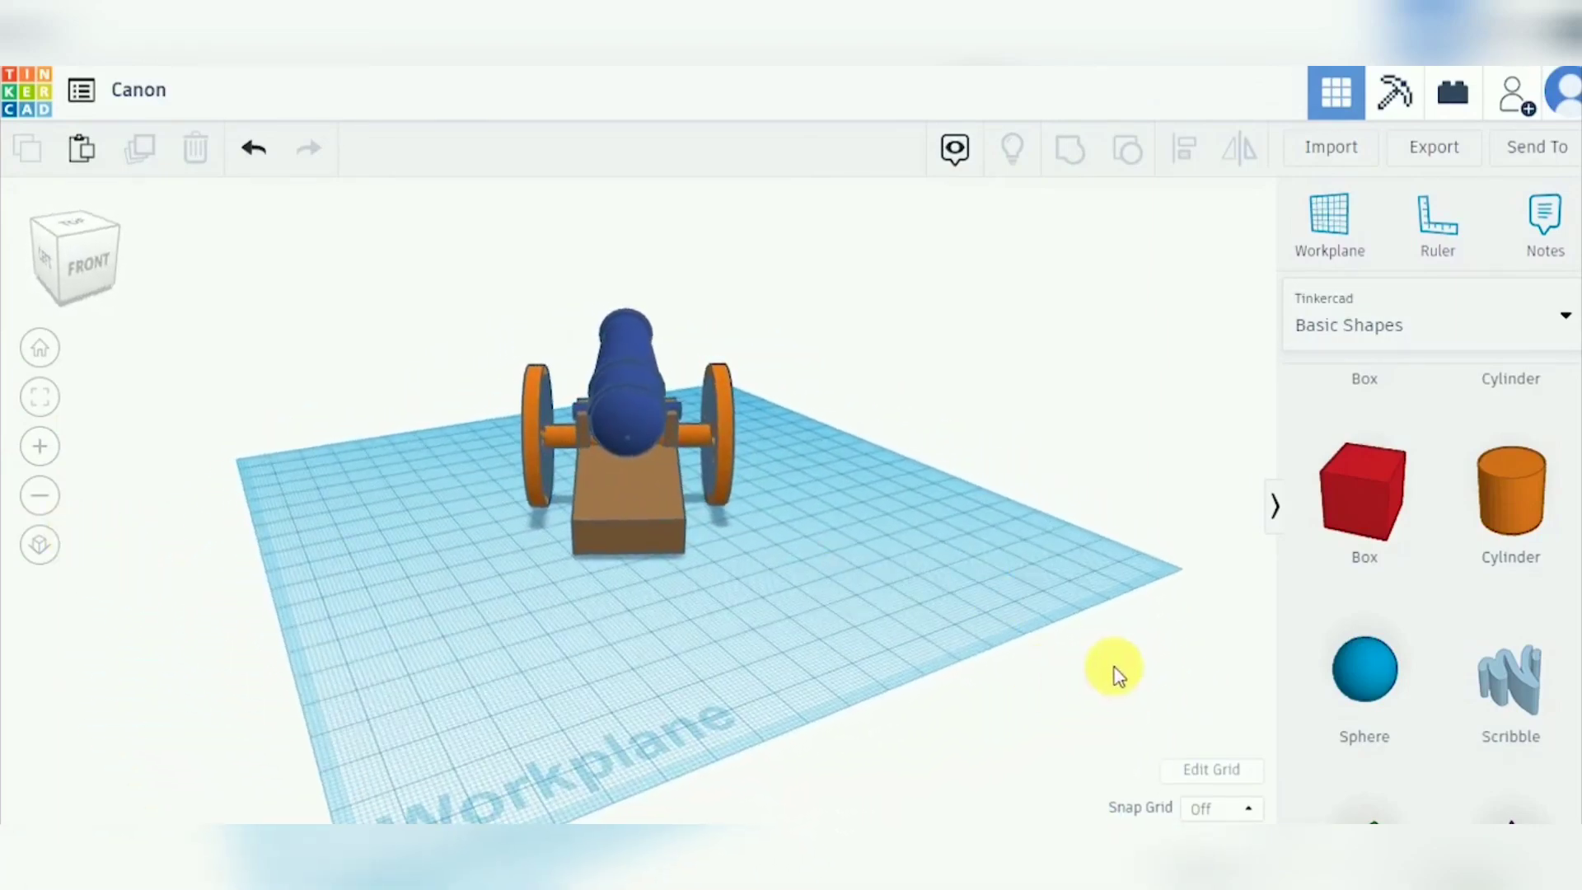
right_drag(1021, 668, 122, 712)
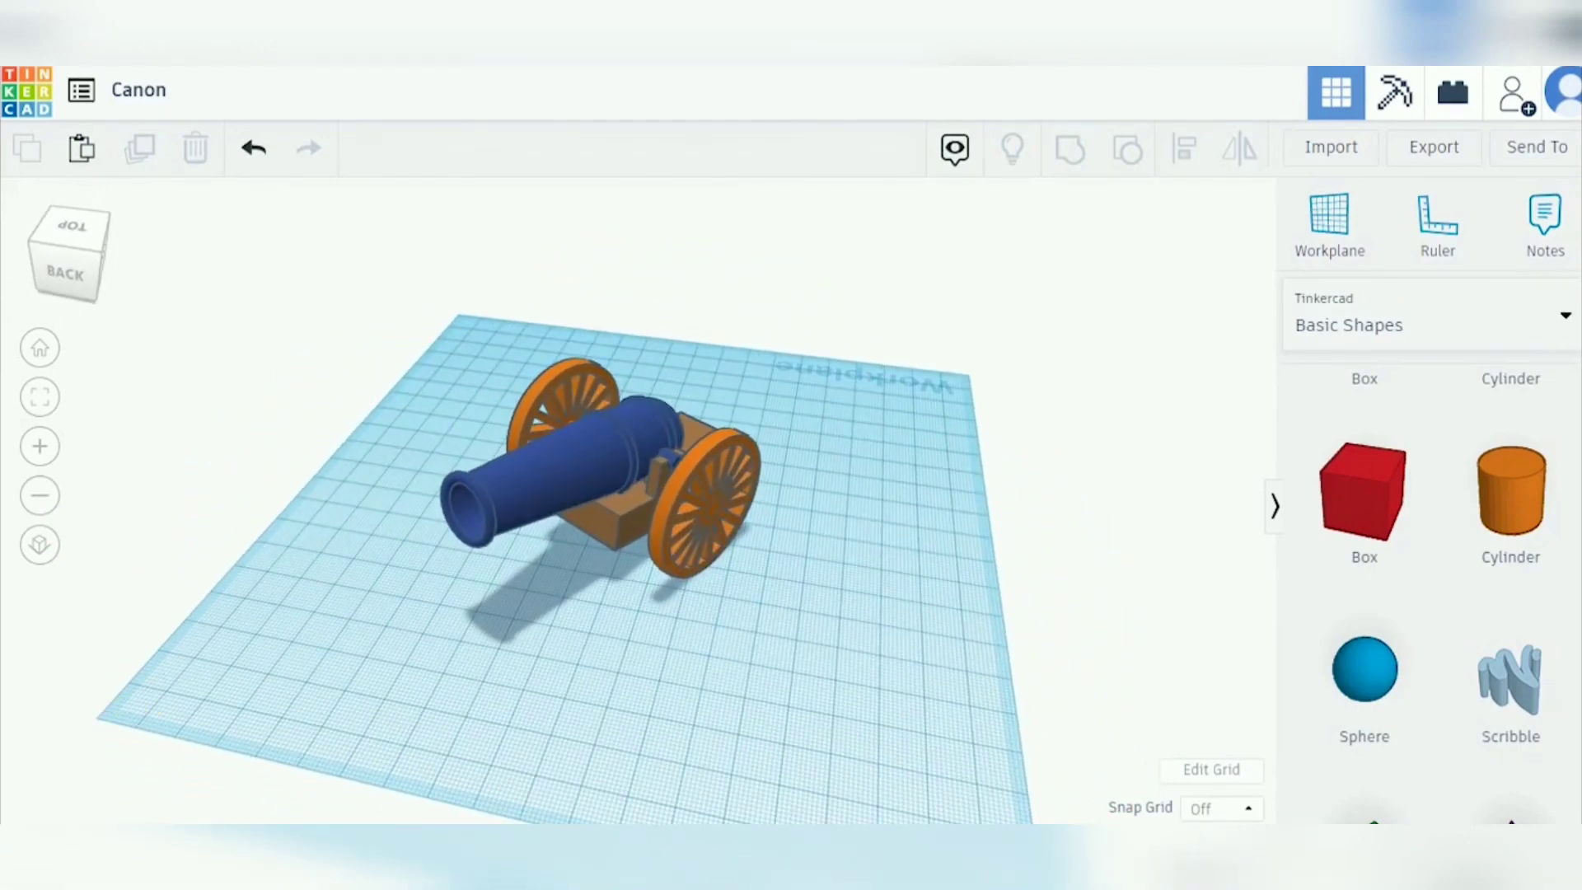